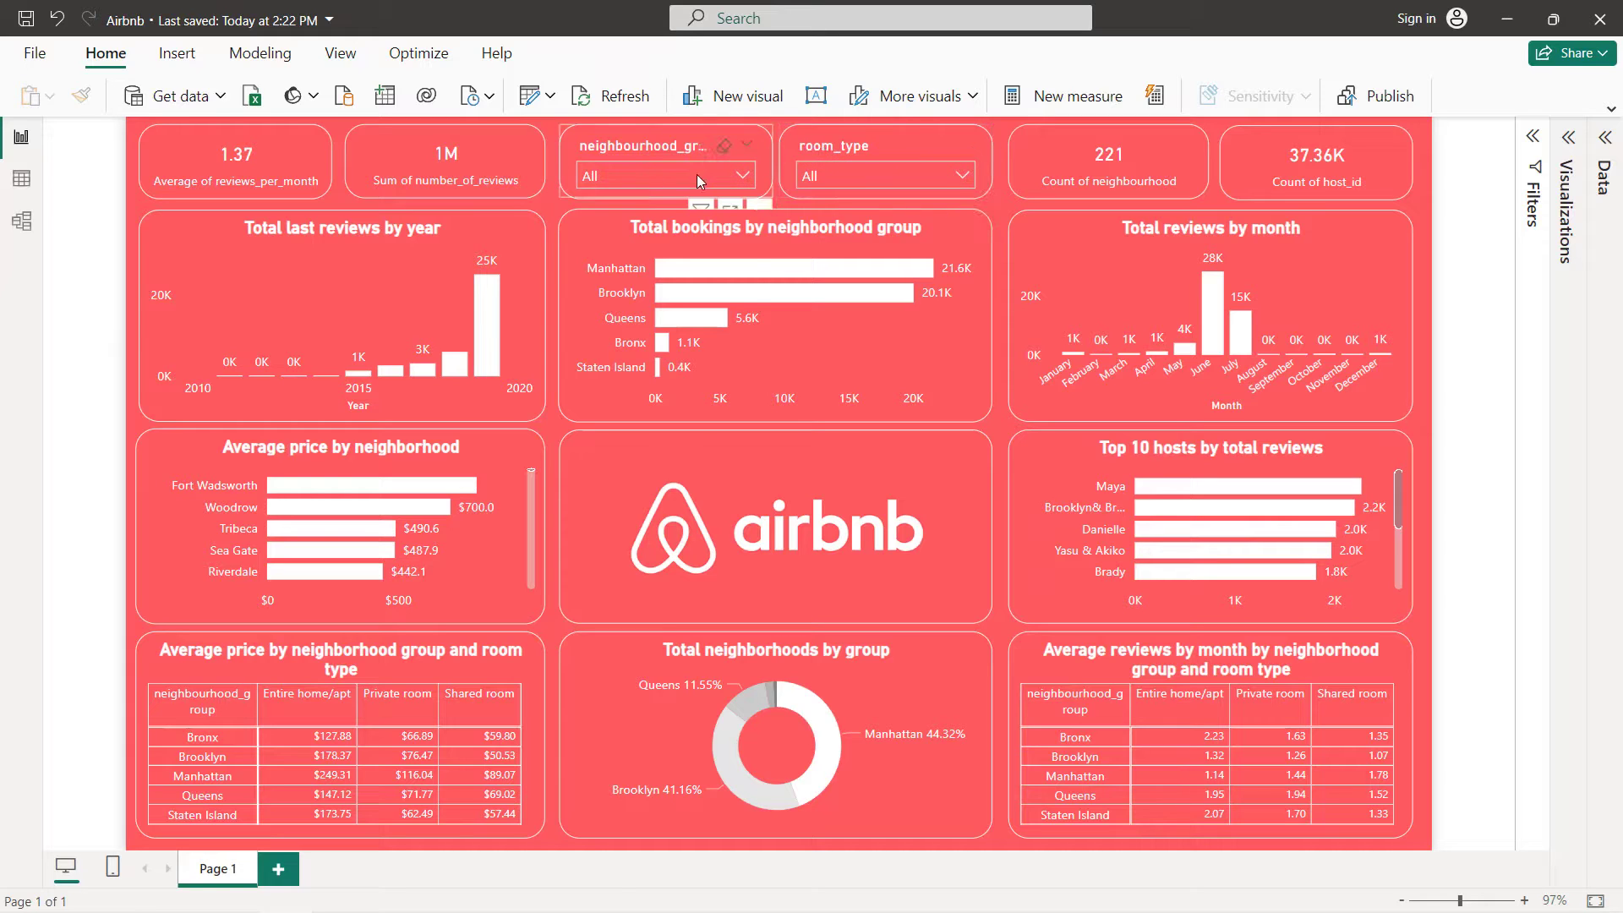
Filter the finished Airbnb dashboard to Manhattan, clear that filter, and view the room_type slicer's options
{"action": "left_click", "coordinate": [697, 174]}
{"action": "left_click", "coordinate": [595, 265]}
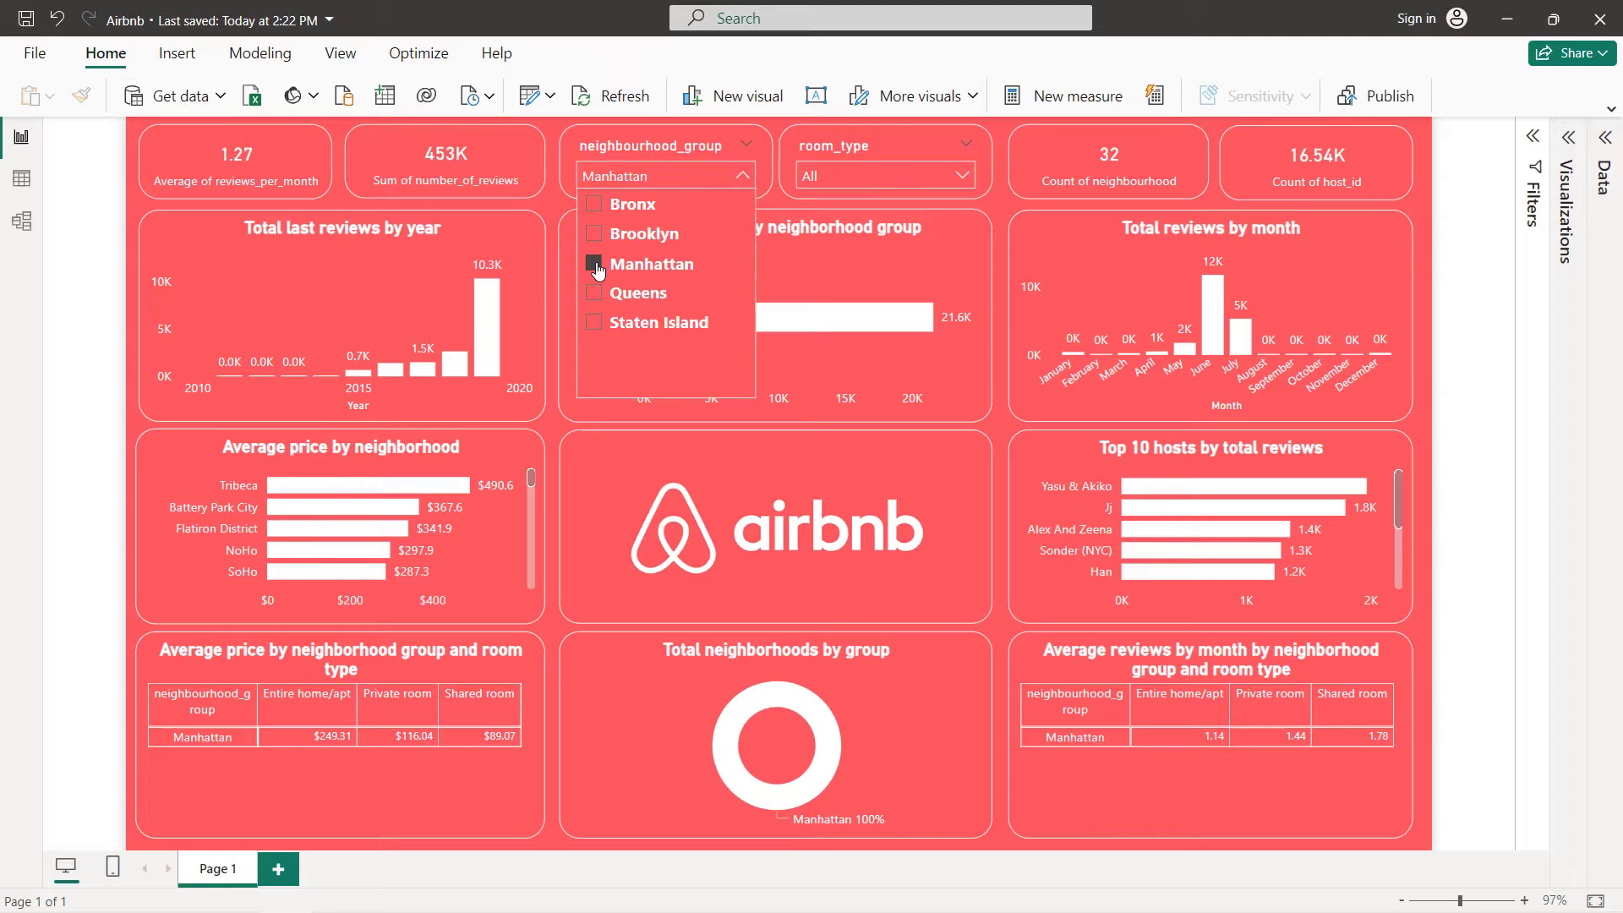
{"action": "left_click", "coordinate": [595, 264]}
{"action": "left_click", "coordinate": [822, 184]}
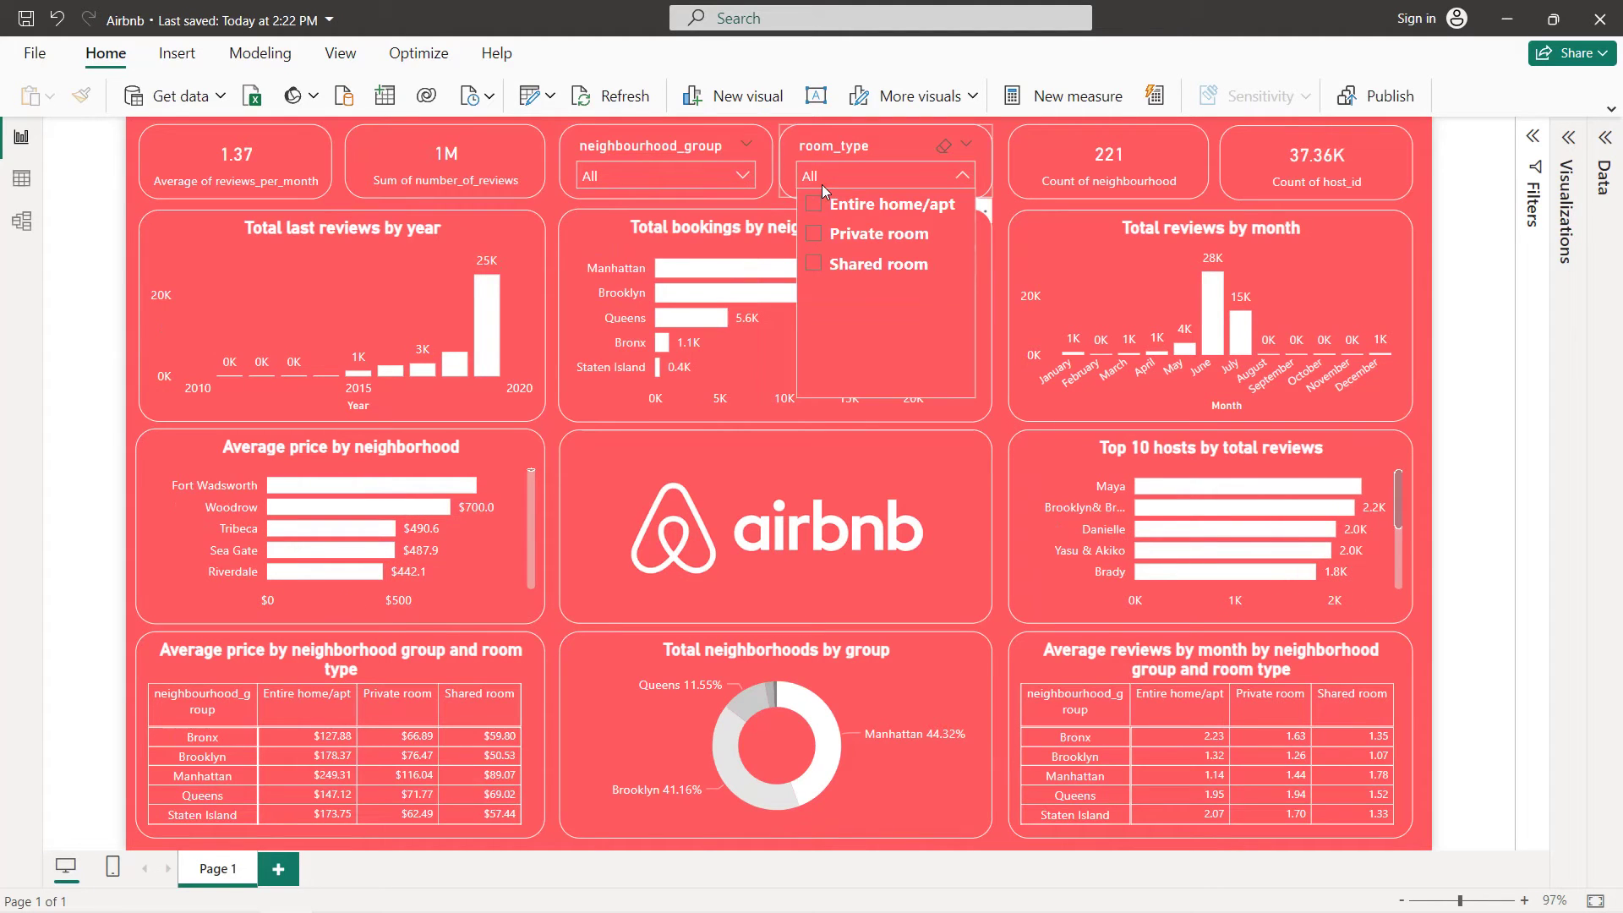
{"action": "left_click", "coordinate": [821, 184]}
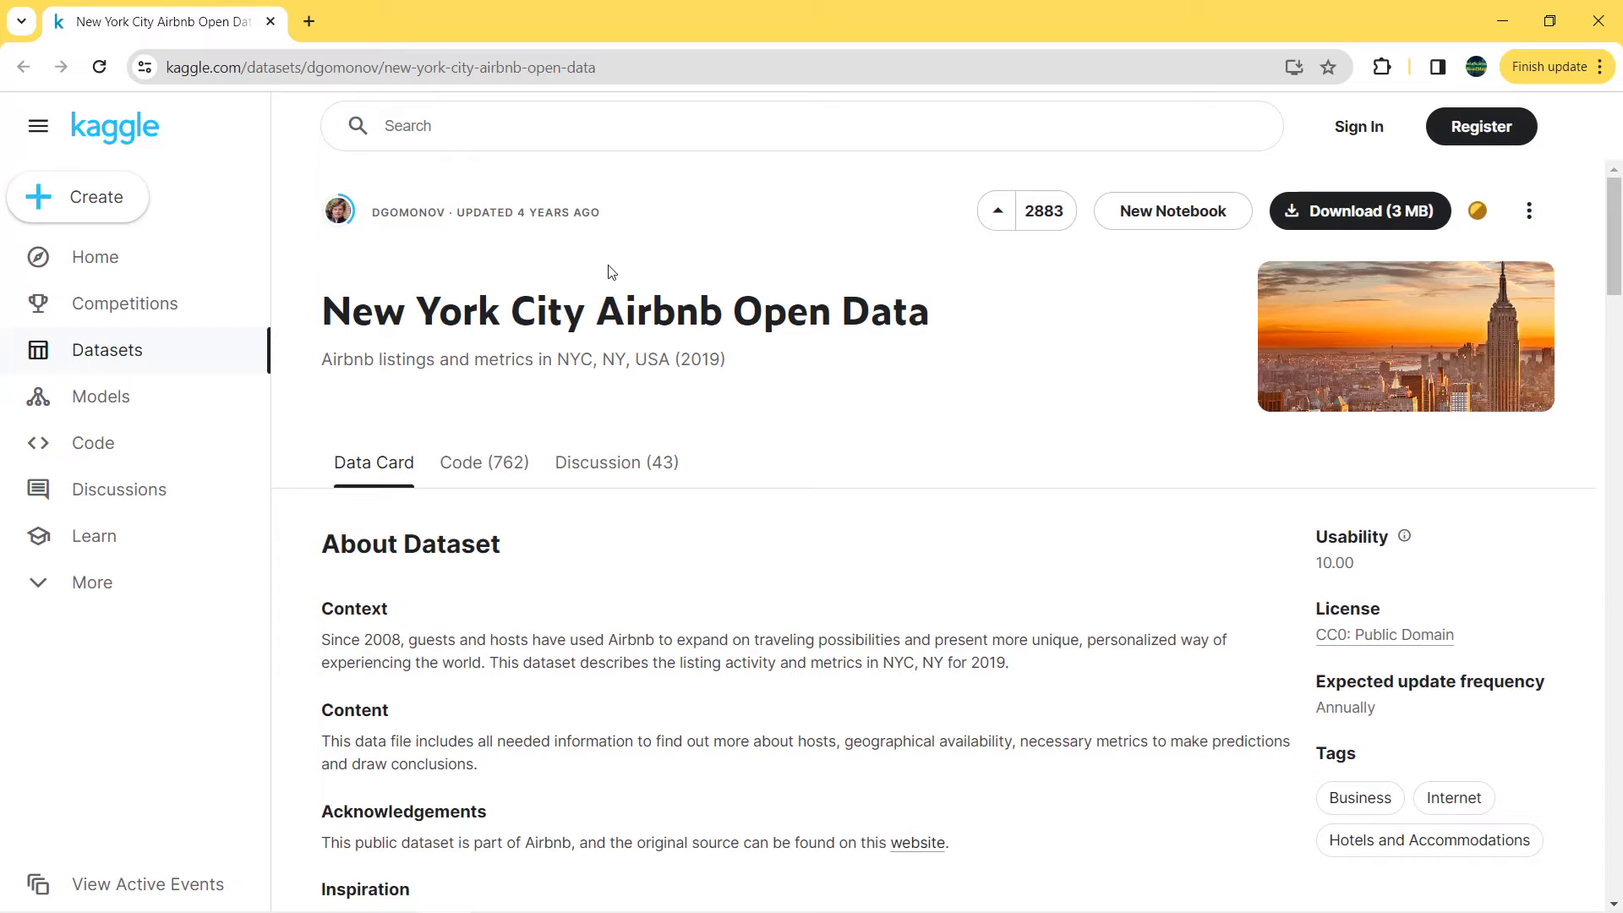
On Kaggle's New York City Airbnb Open Data page, show all 16 columns in the AB_NYC_2019.csv preview
{"action": "double_click", "coordinate": [639, 74]}
{"action": "left_click", "coordinate": [636, 196]}
{"action": "scroll", "coordinate": [636, 196], "scroll_direction": "down", "scroll_amount": 8}
{"action": "scroll", "coordinate": [635, 196], "scroll_direction": "down", "scroll_amount": 7}
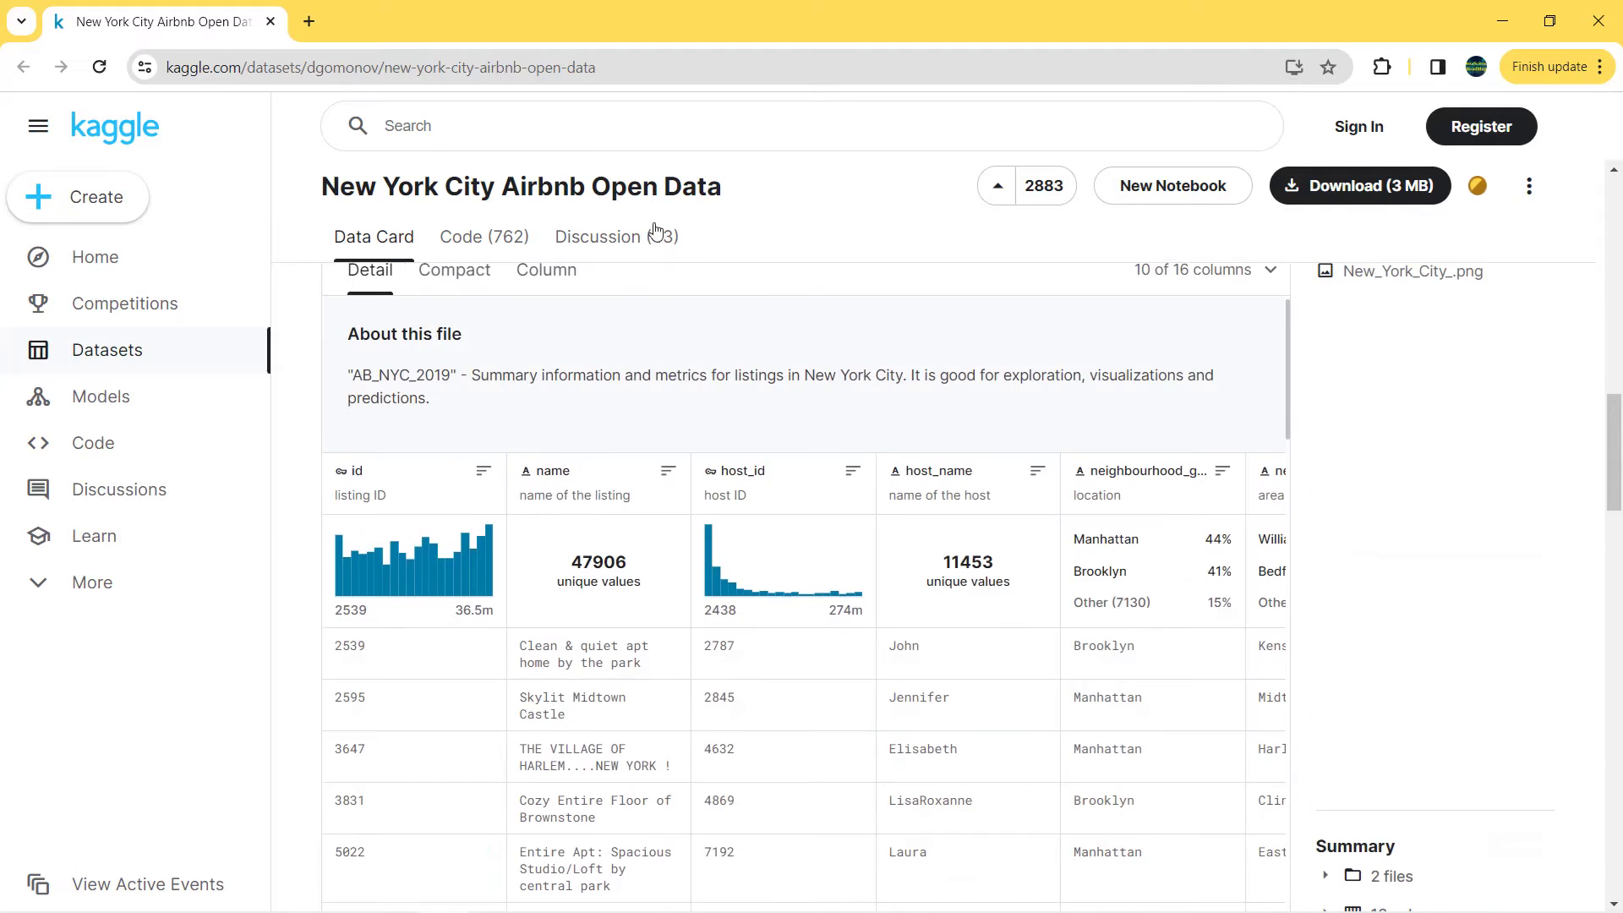
{"action": "scroll", "coordinate": [1181, 389], "scroll_direction": "up", "scroll_amount": 3}
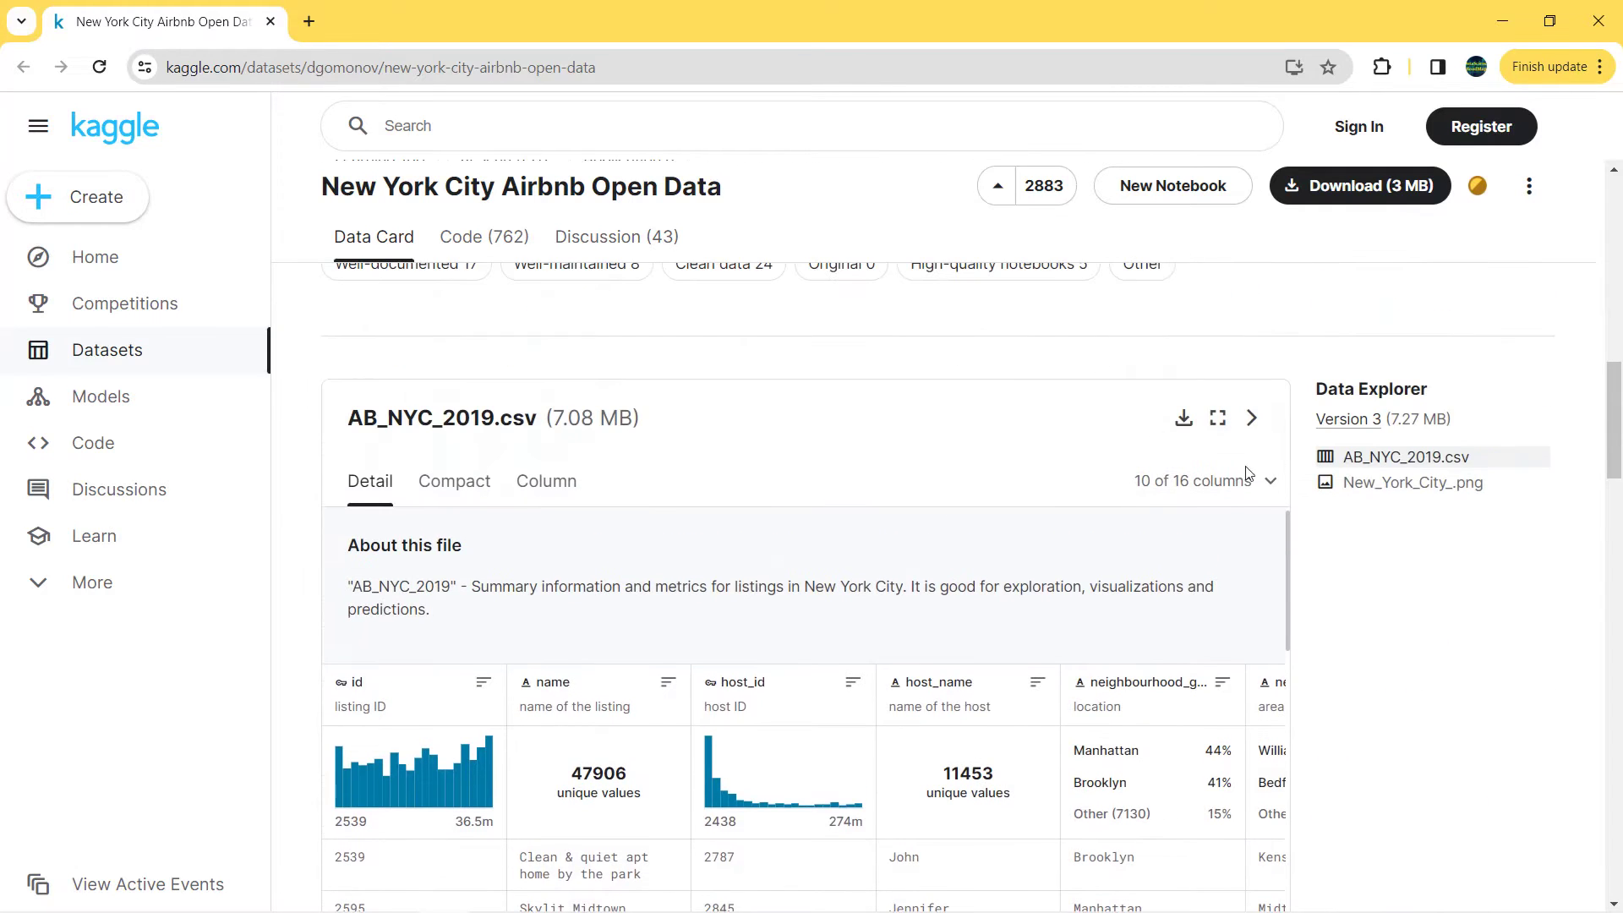
{"action": "left_click", "coordinate": [1268, 481]}
{"action": "left_click", "coordinate": [910, 588]}
{"action": "left_click", "coordinate": [1220, 826]}
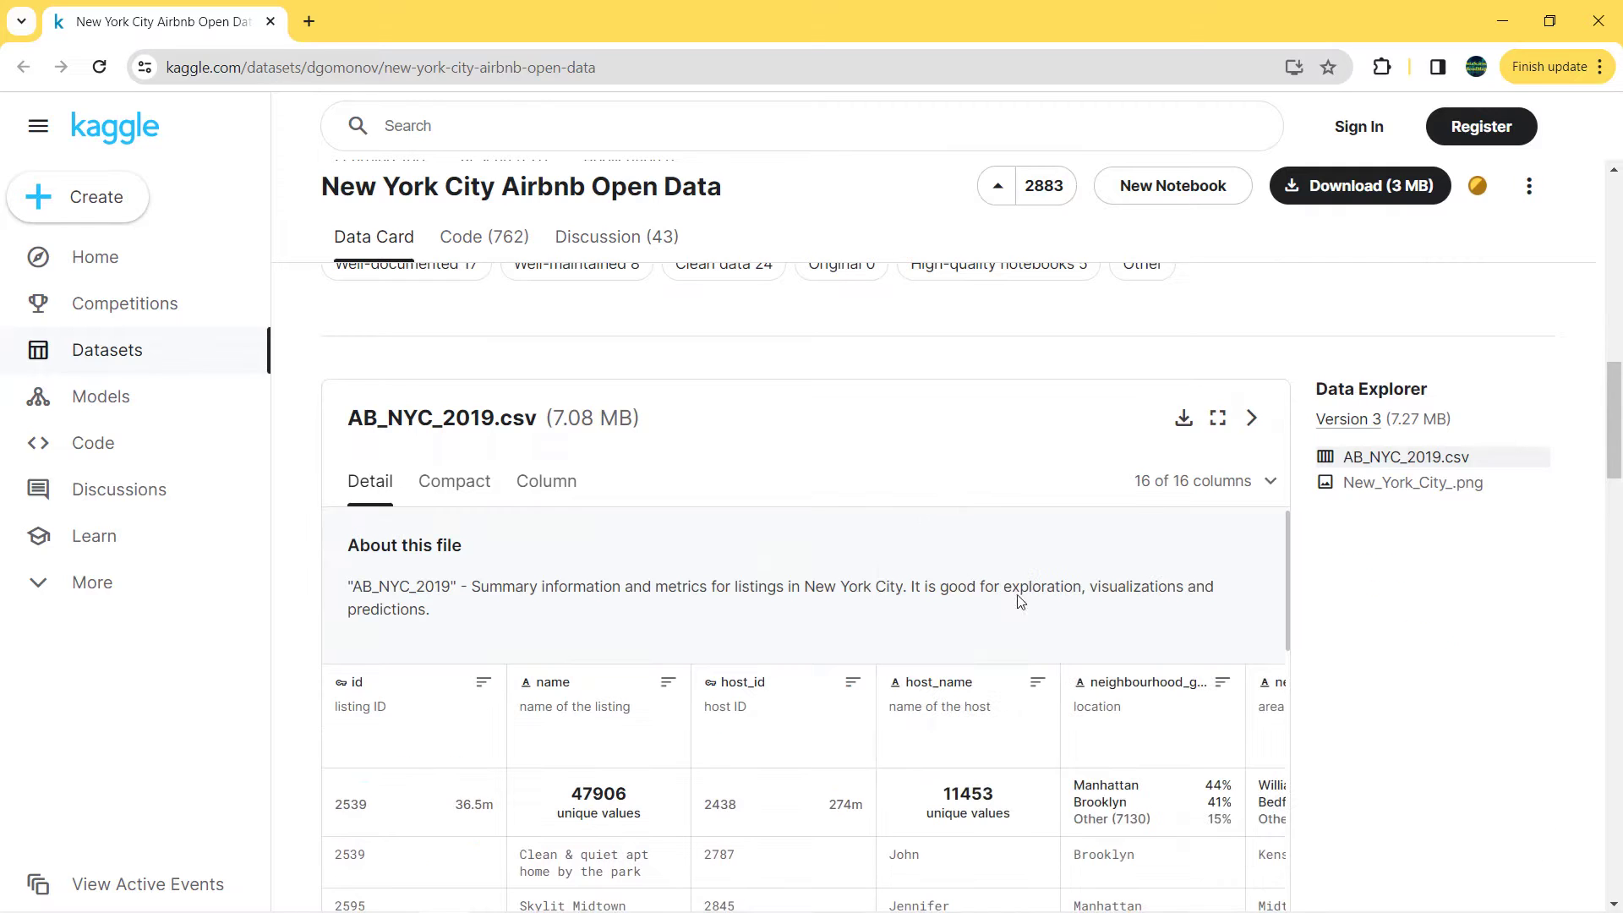
Examine the columns of the AB_NYC_2019.csv preview from id through availability_365, including their descriptions and sample values
{"action": "scroll", "coordinate": [921, 524], "scroll_direction": "down", "scroll_amount": 1}
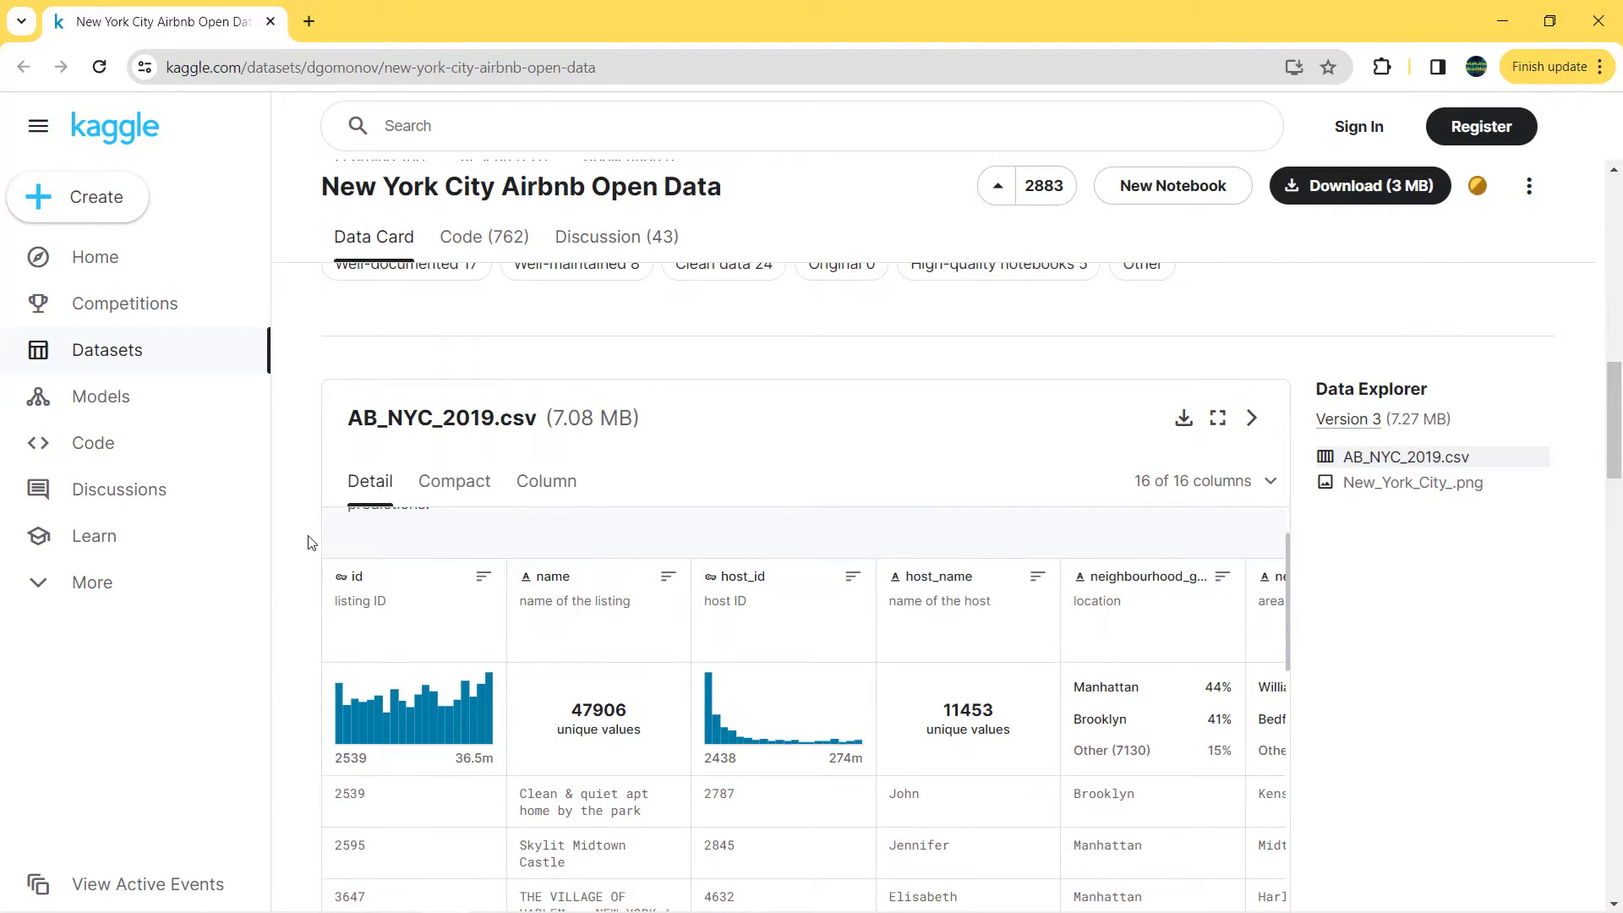
{"action": "scroll", "coordinate": [311, 545], "scroll_direction": "down", "scroll_amount": 1}
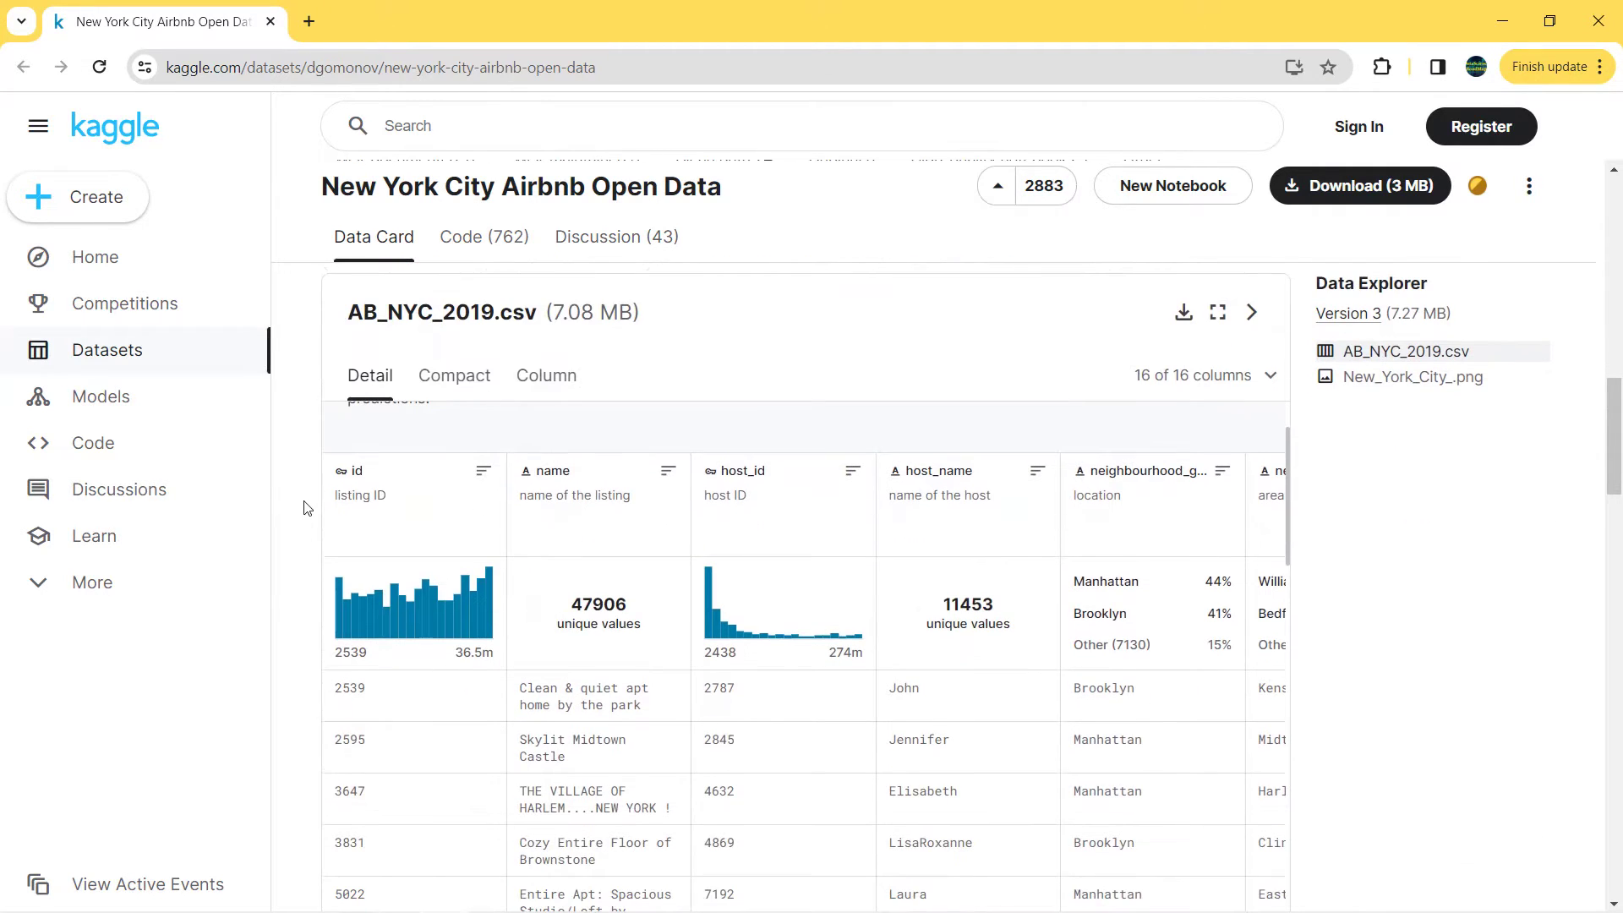
{"action": "scroll", "coordinate": [306, 512], "scroll_direction": "down", "scroll_amount": 1}
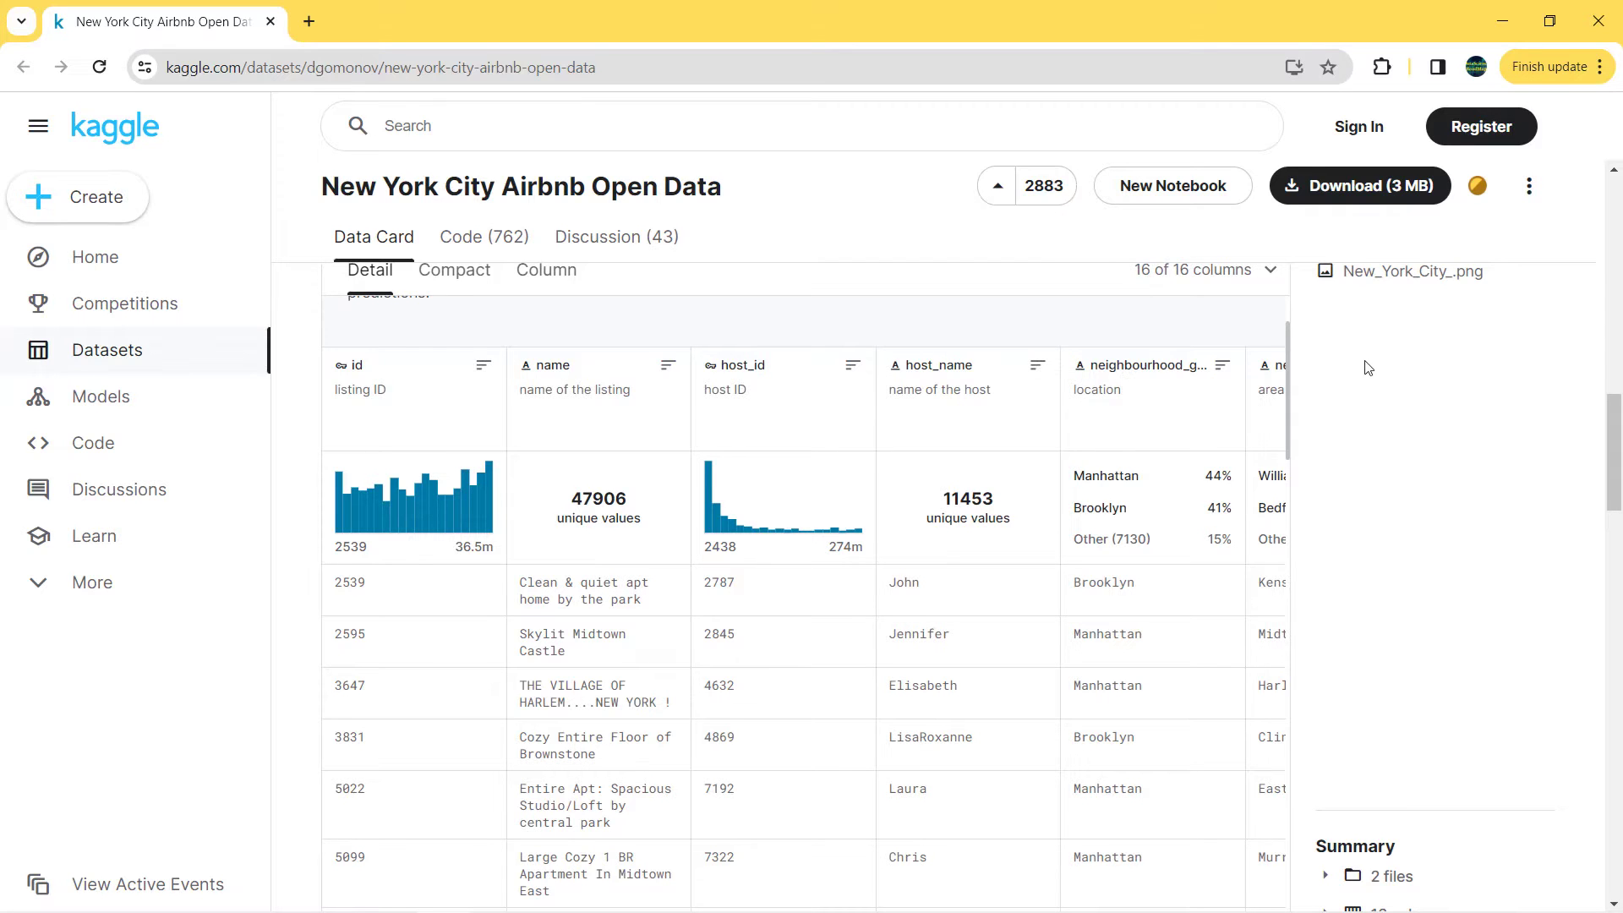
{"action": "scroll", "coordinate": [1352, 376], "scroll_direction": "down", "scroll_amount": 4}
{"action": "left_click_drag", "start_coordinate": [614, 640], "coordinate": [855, 630]}
{"action": "scroll", "coordinate": [1484, 390], "scroll_direction": "up", "scroll_amount": 4}
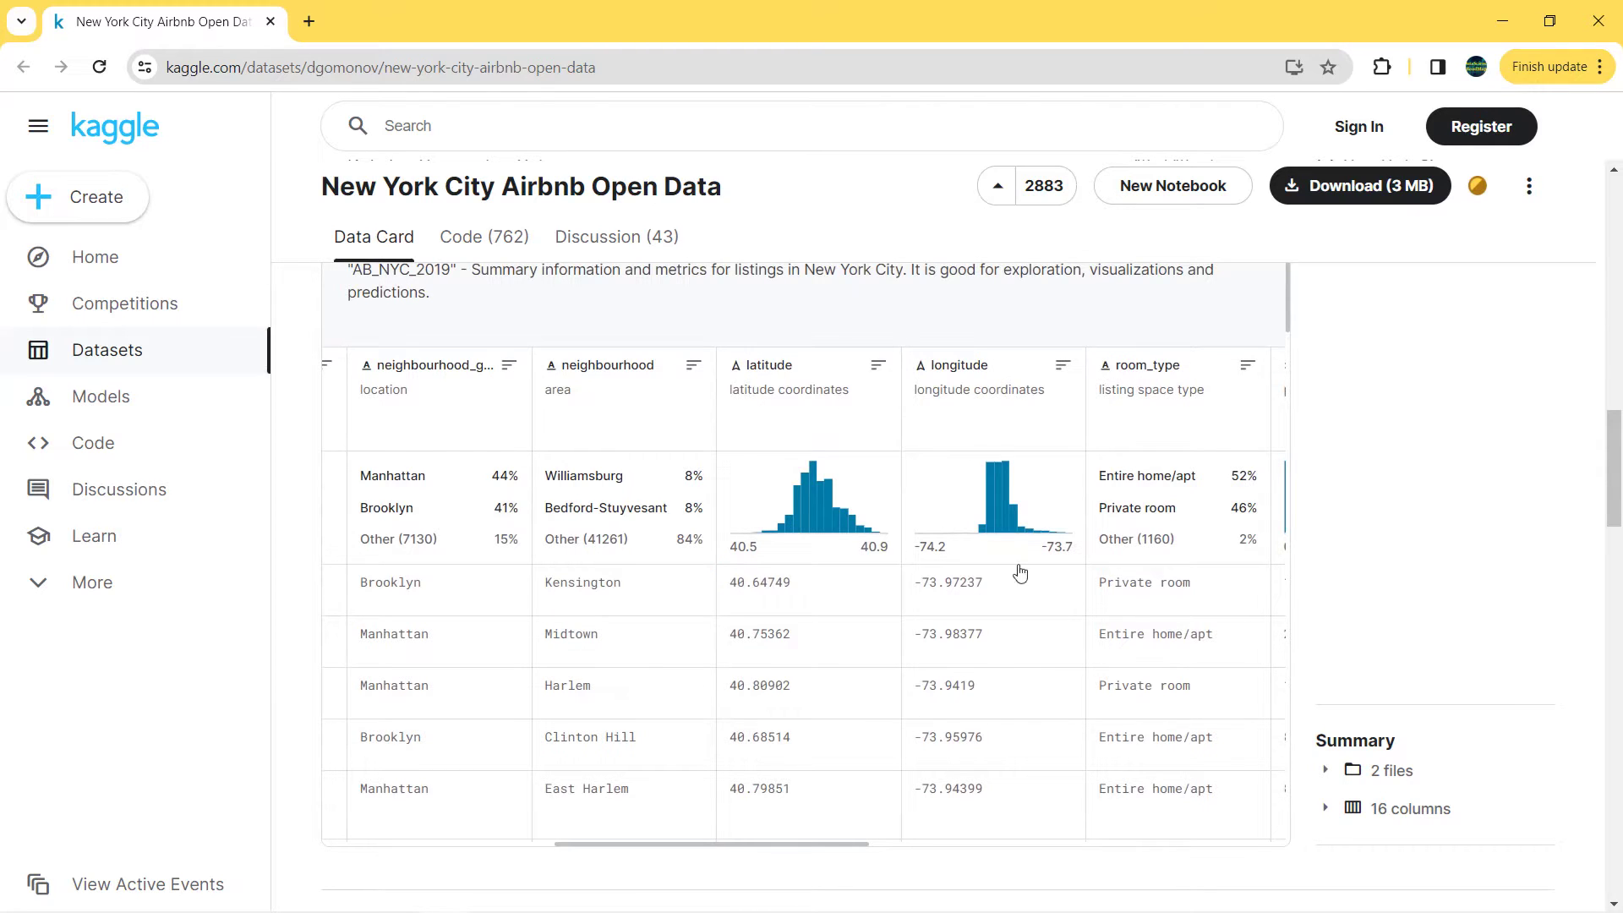
{"action": "left_click_drag", "start_coordinate": [862, 844], "coordinate": [1144, 837]}
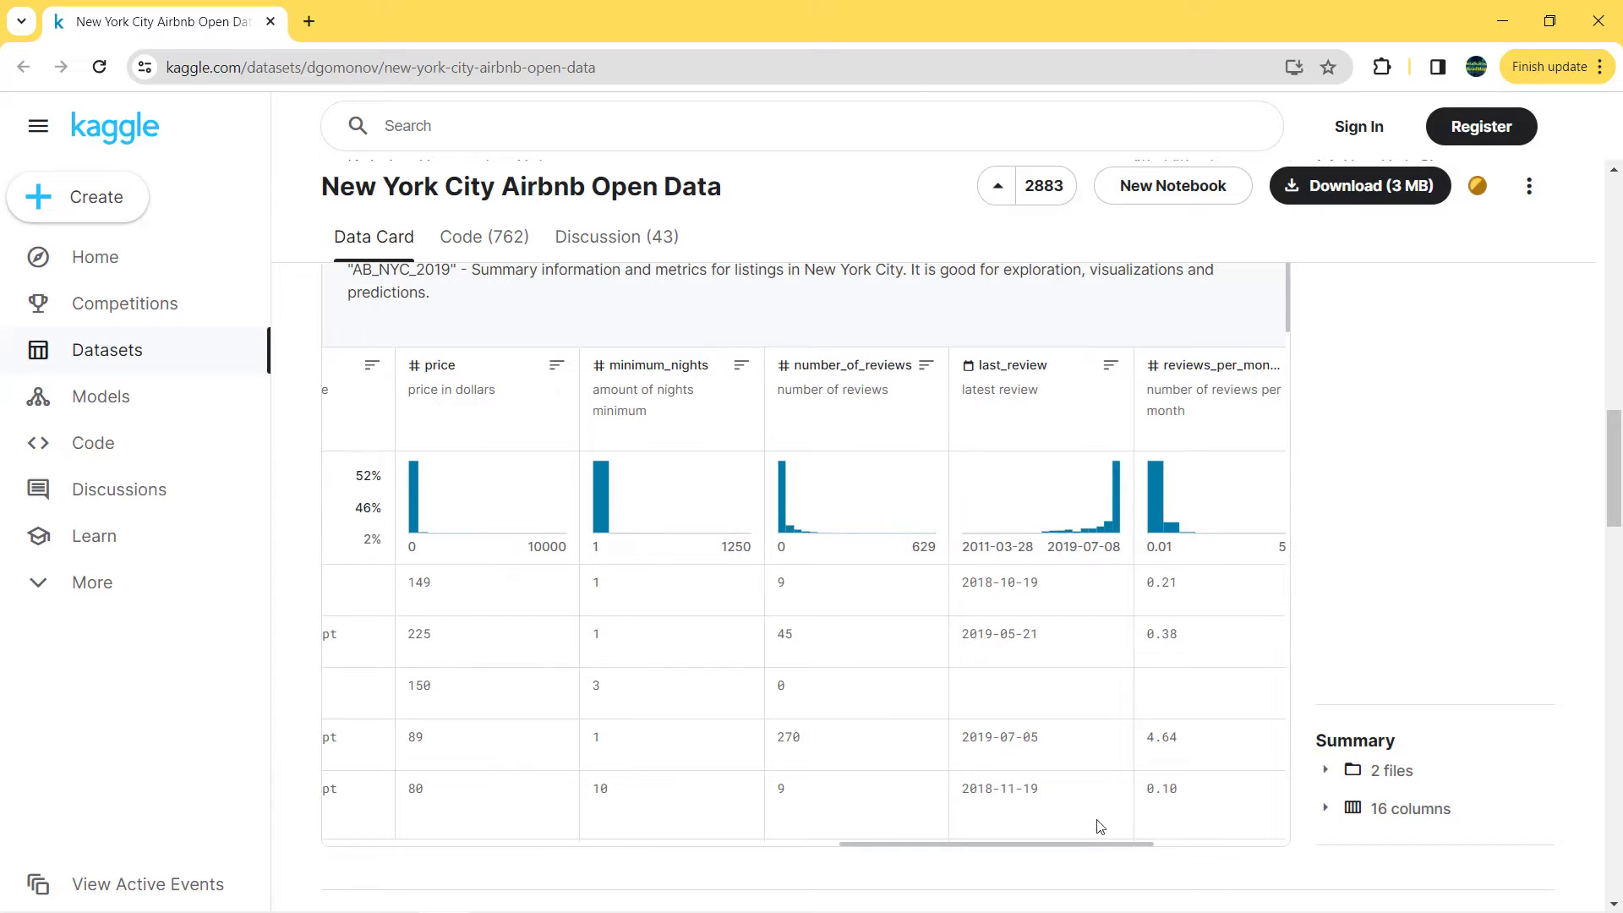
{"action": "left_click_drag", "start_coordinate": [1145, 851], "coordinate": [1255, 843]}
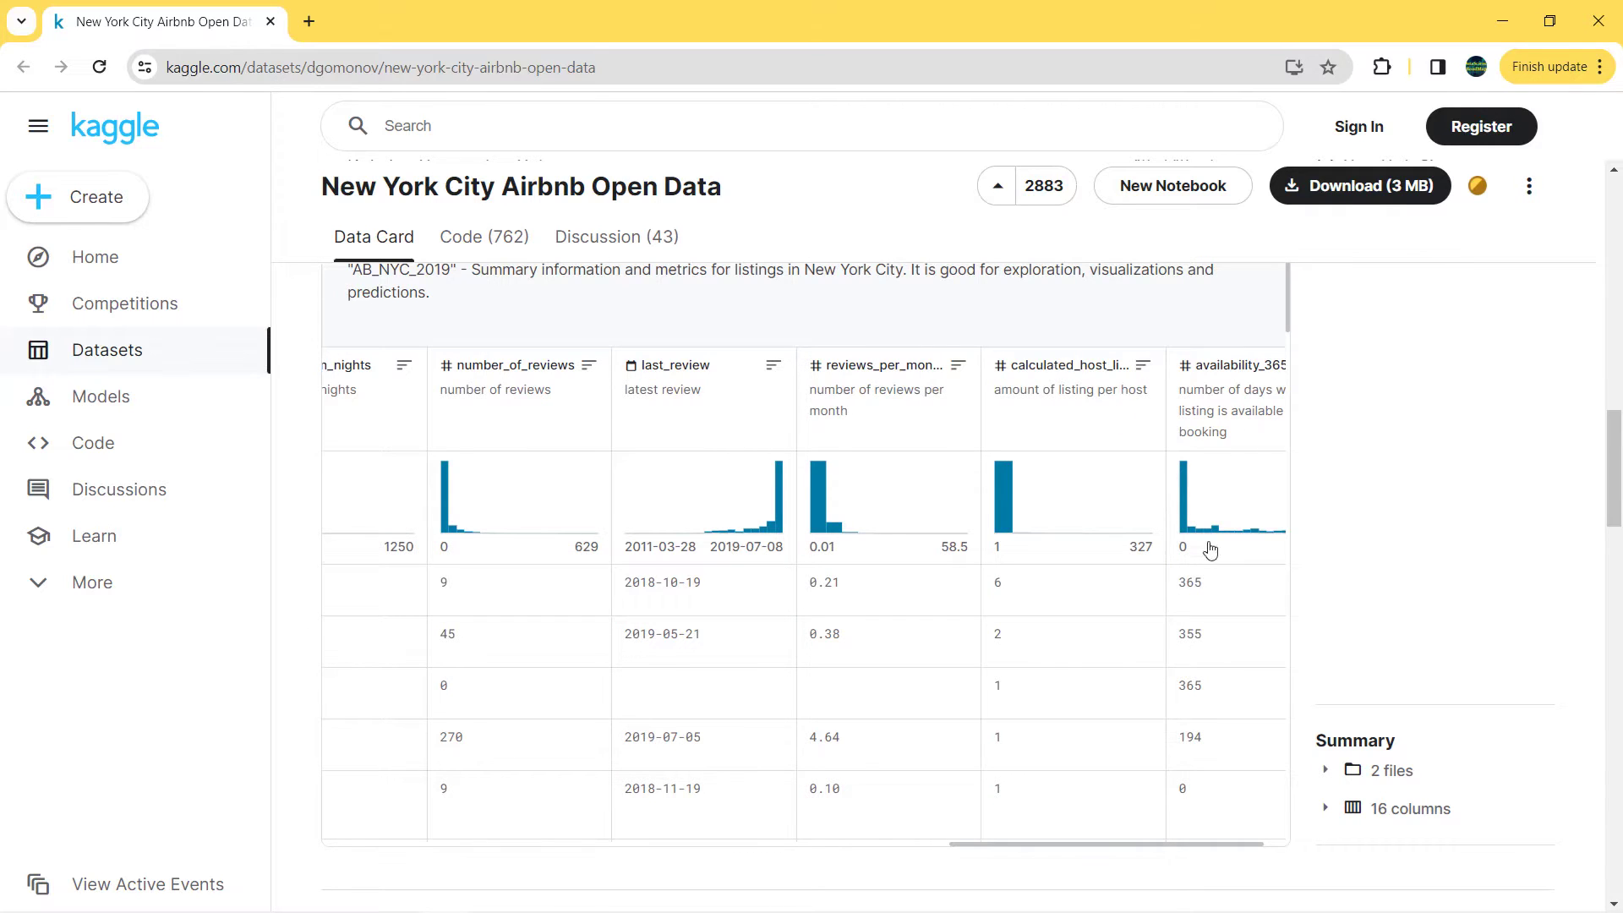
{"action": "left_click_drag", "start_coordinate": [1210, 846], "coordinate": [1261, 848]}
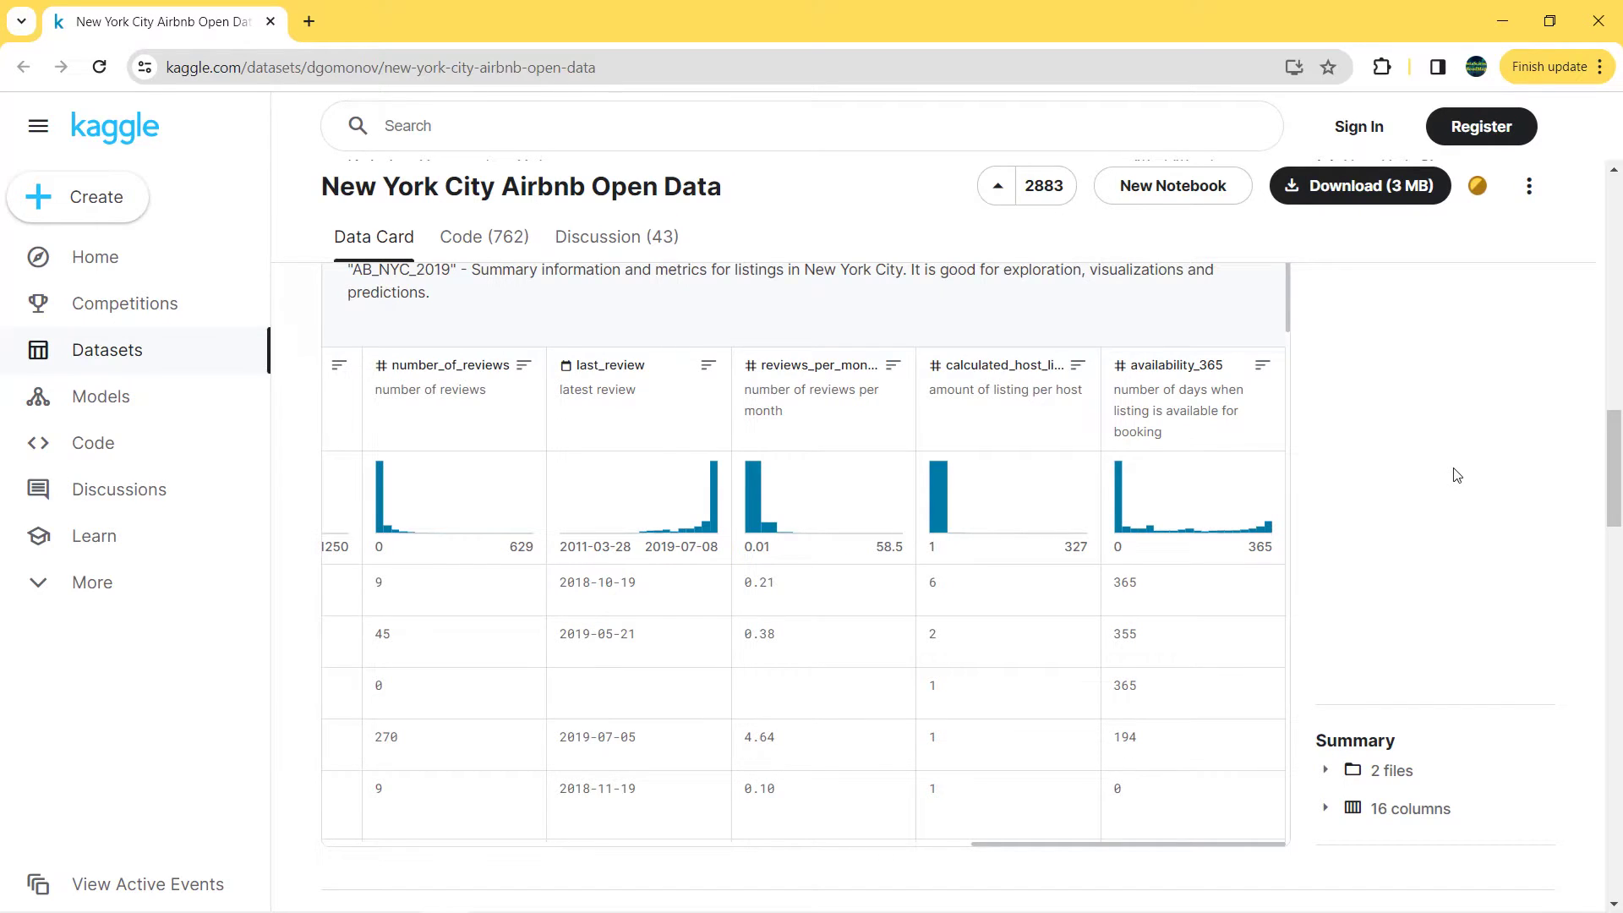
Switch to the blank Power BI report and load AB_NYC_2019.csv as a Text/CSV source
{"action": "key", "text": "alt+Tab"}
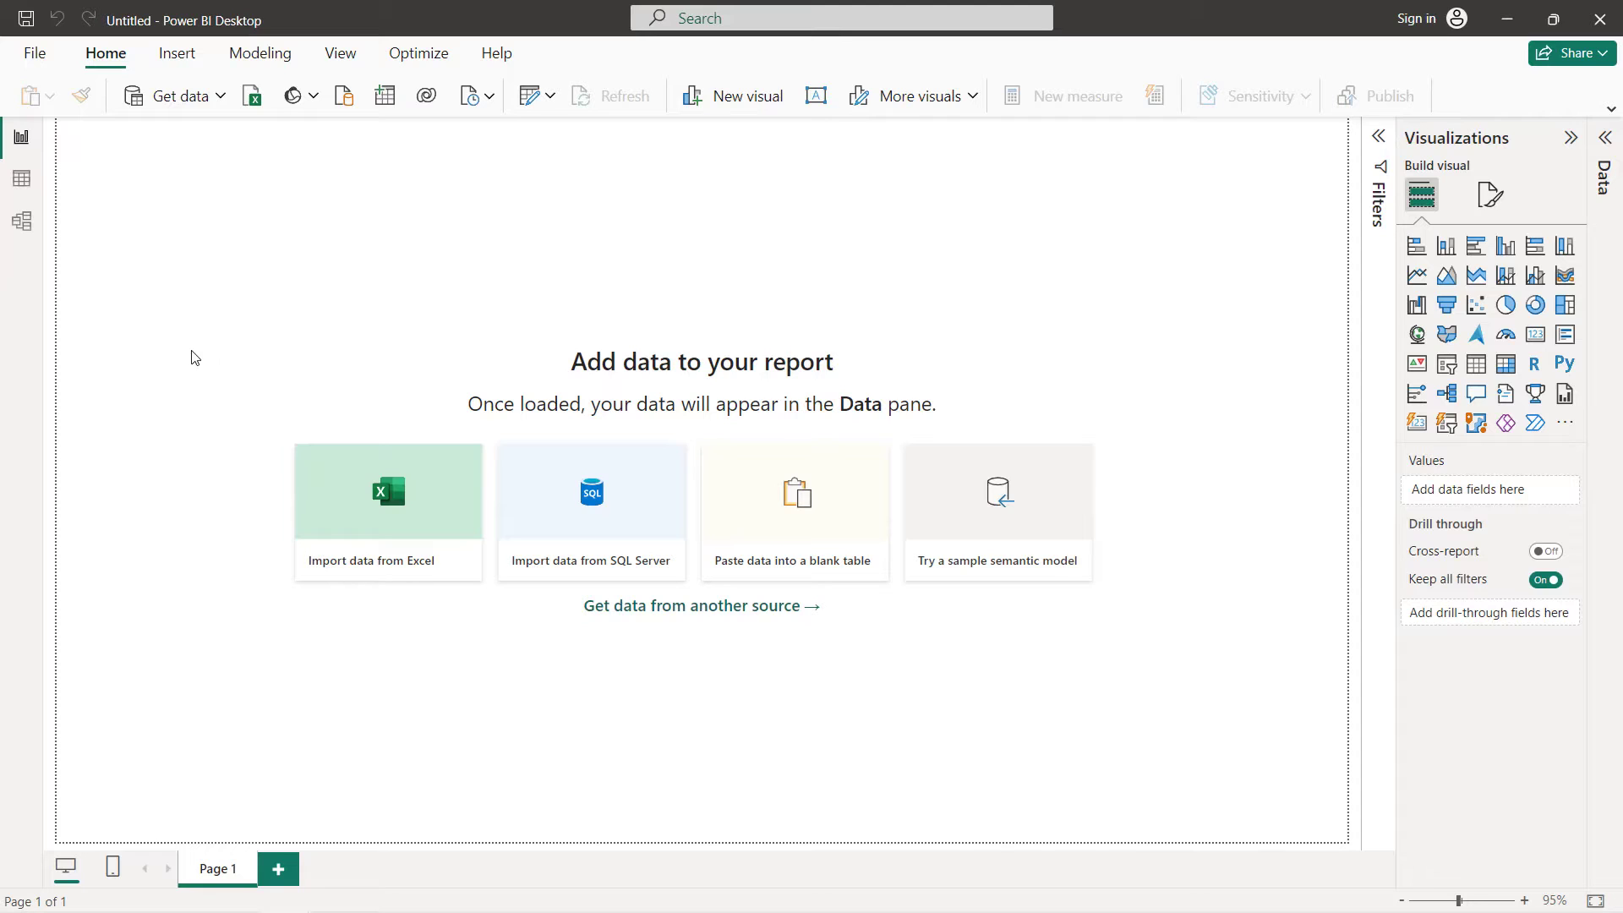
{"action": "left_click", "coordinate": [191, 107]}
{"action": "left_click", "coordinate": [744, 259]}
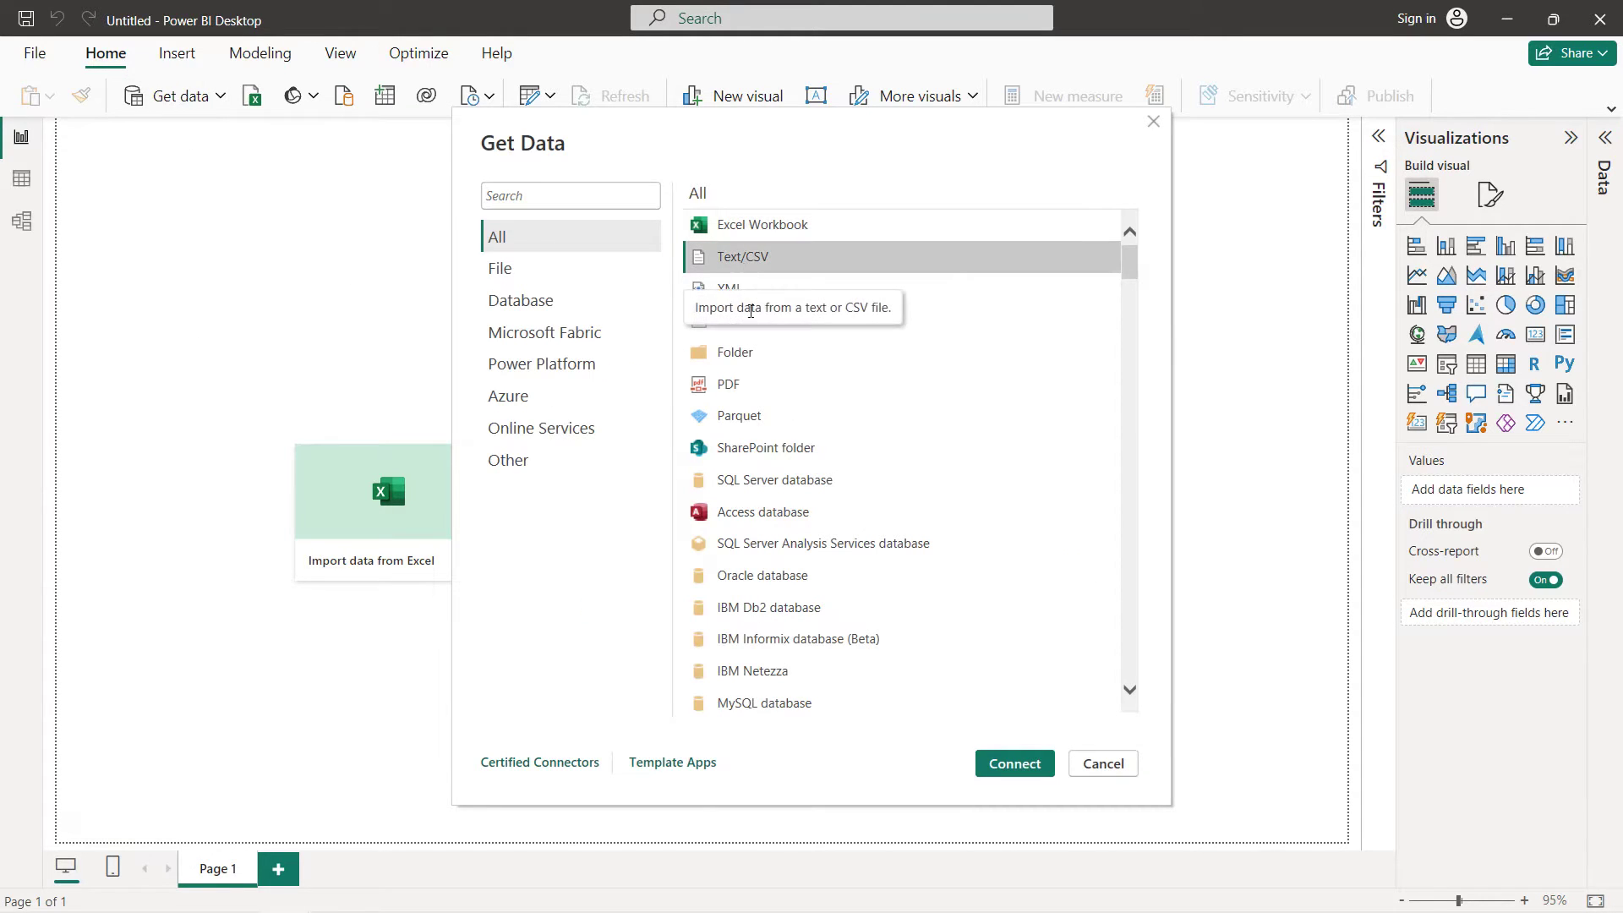
{"action": "left_click", "coordinate": [1015, 763]}
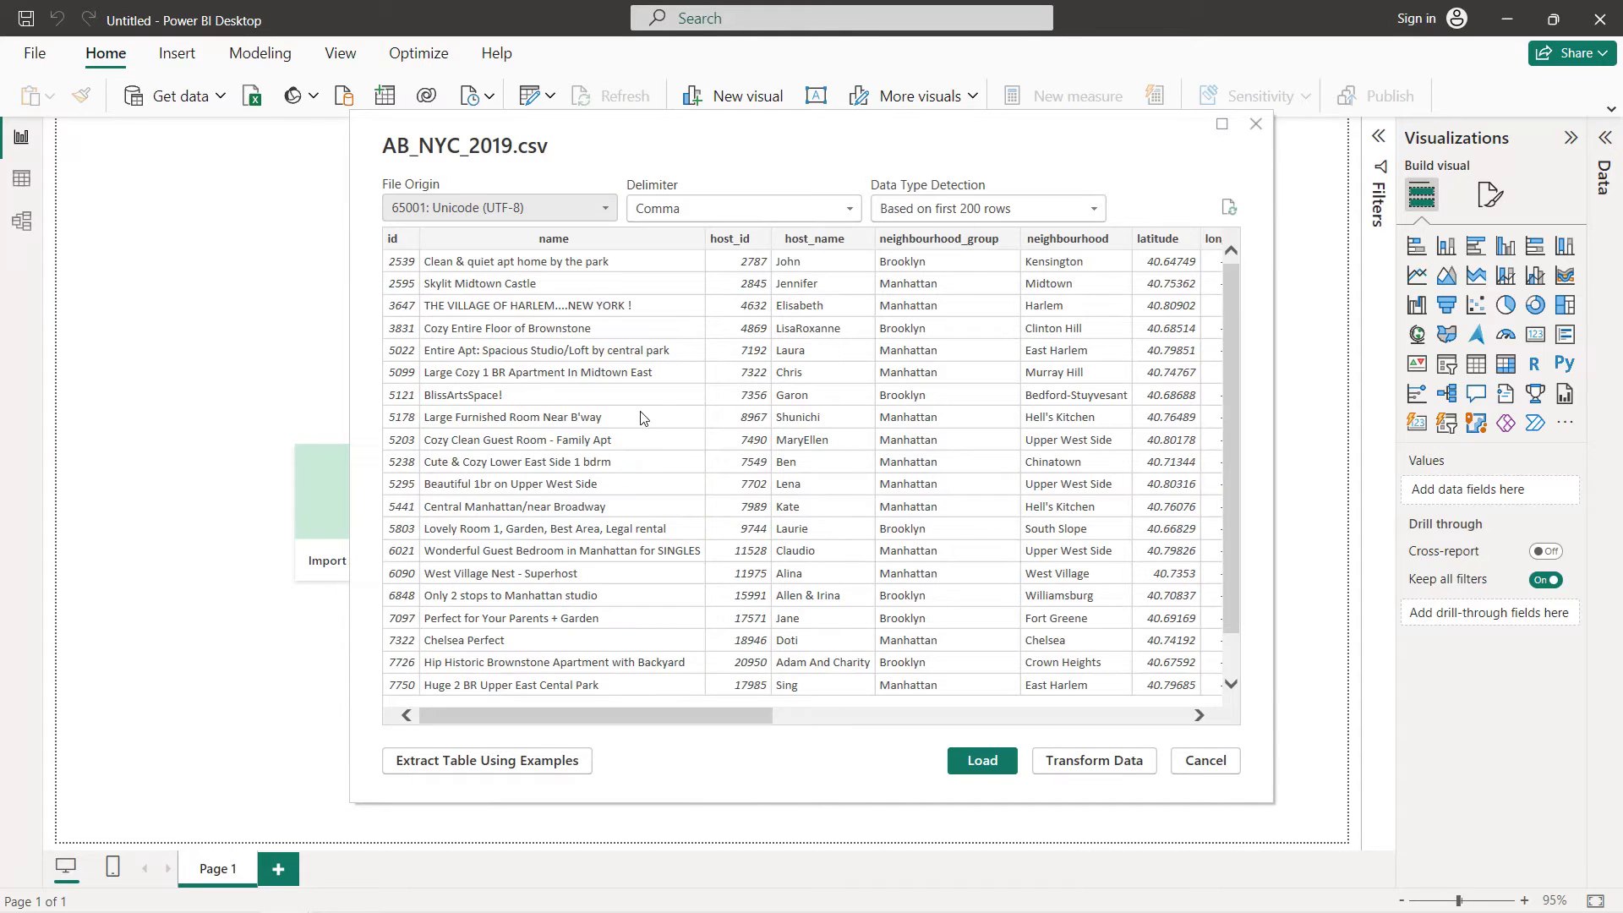
{"action": "left_click", "coordinate": [976, 759]}
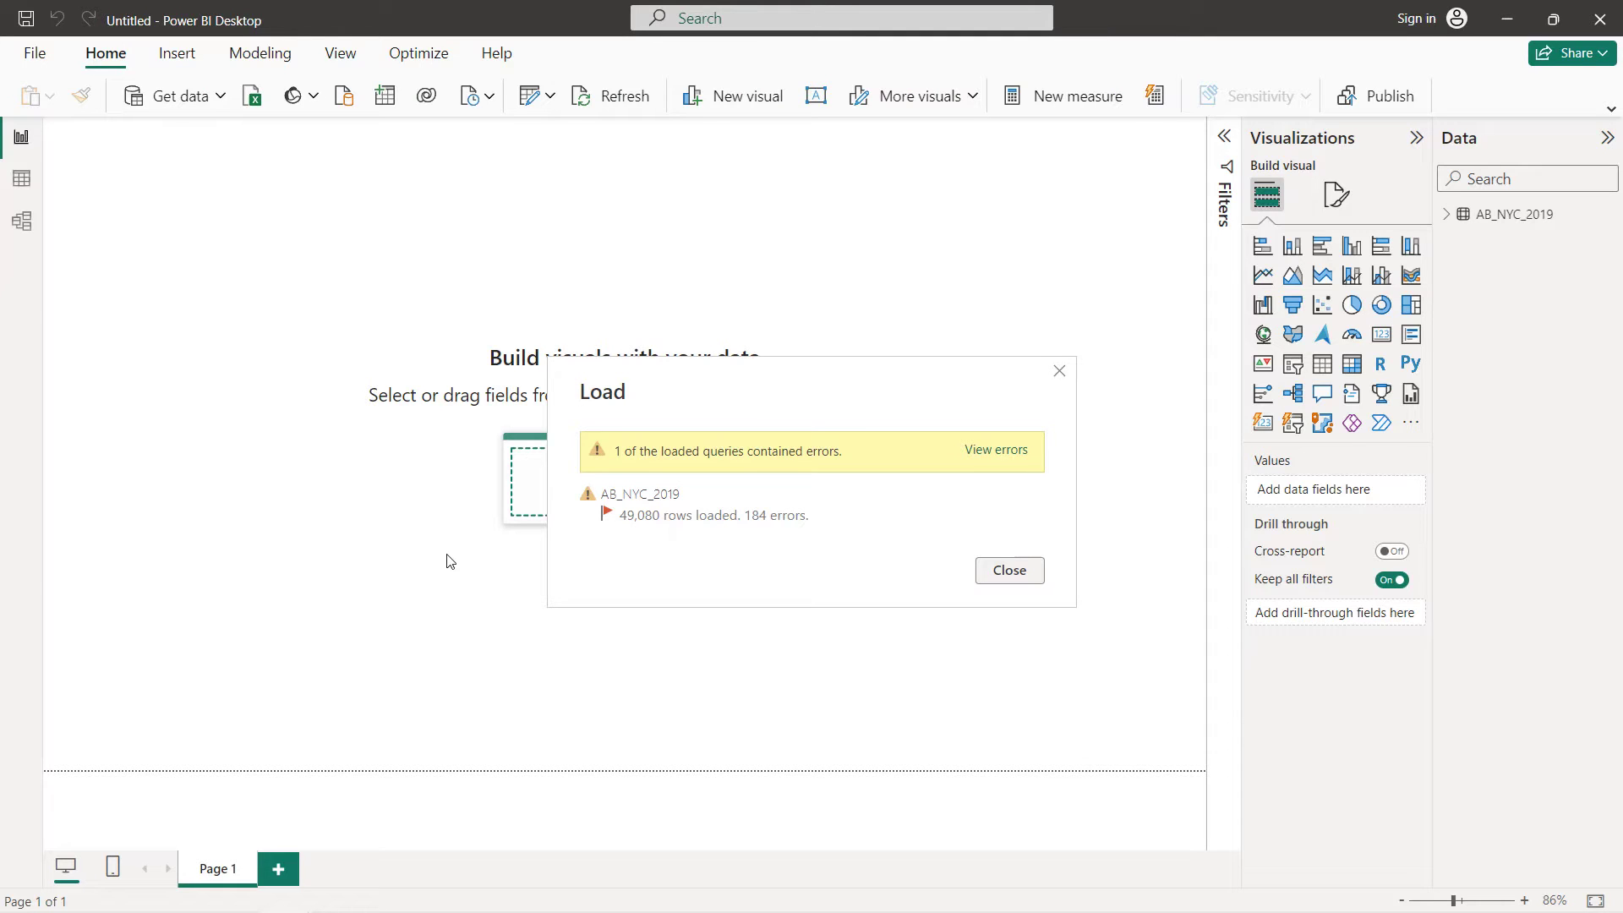
{"action": "left_click", "coordinate": [1002, 575]}
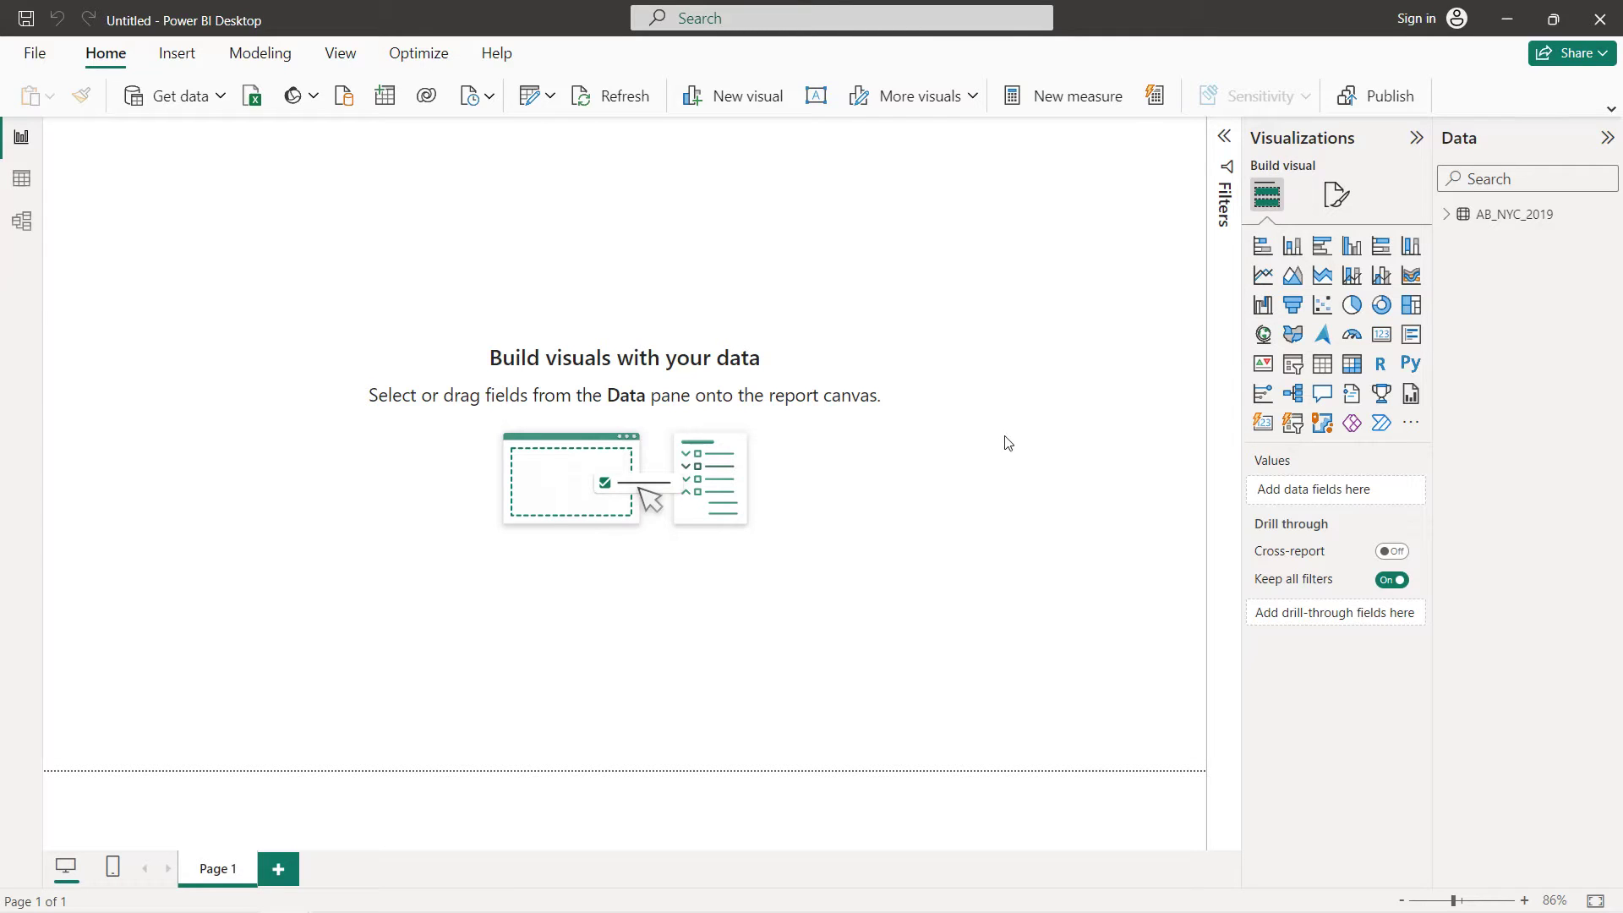
Set the report page's canvas background color to #FF5A60 with 0% transparency
{"action": "left_click", "coordinate": [1338, 208]}
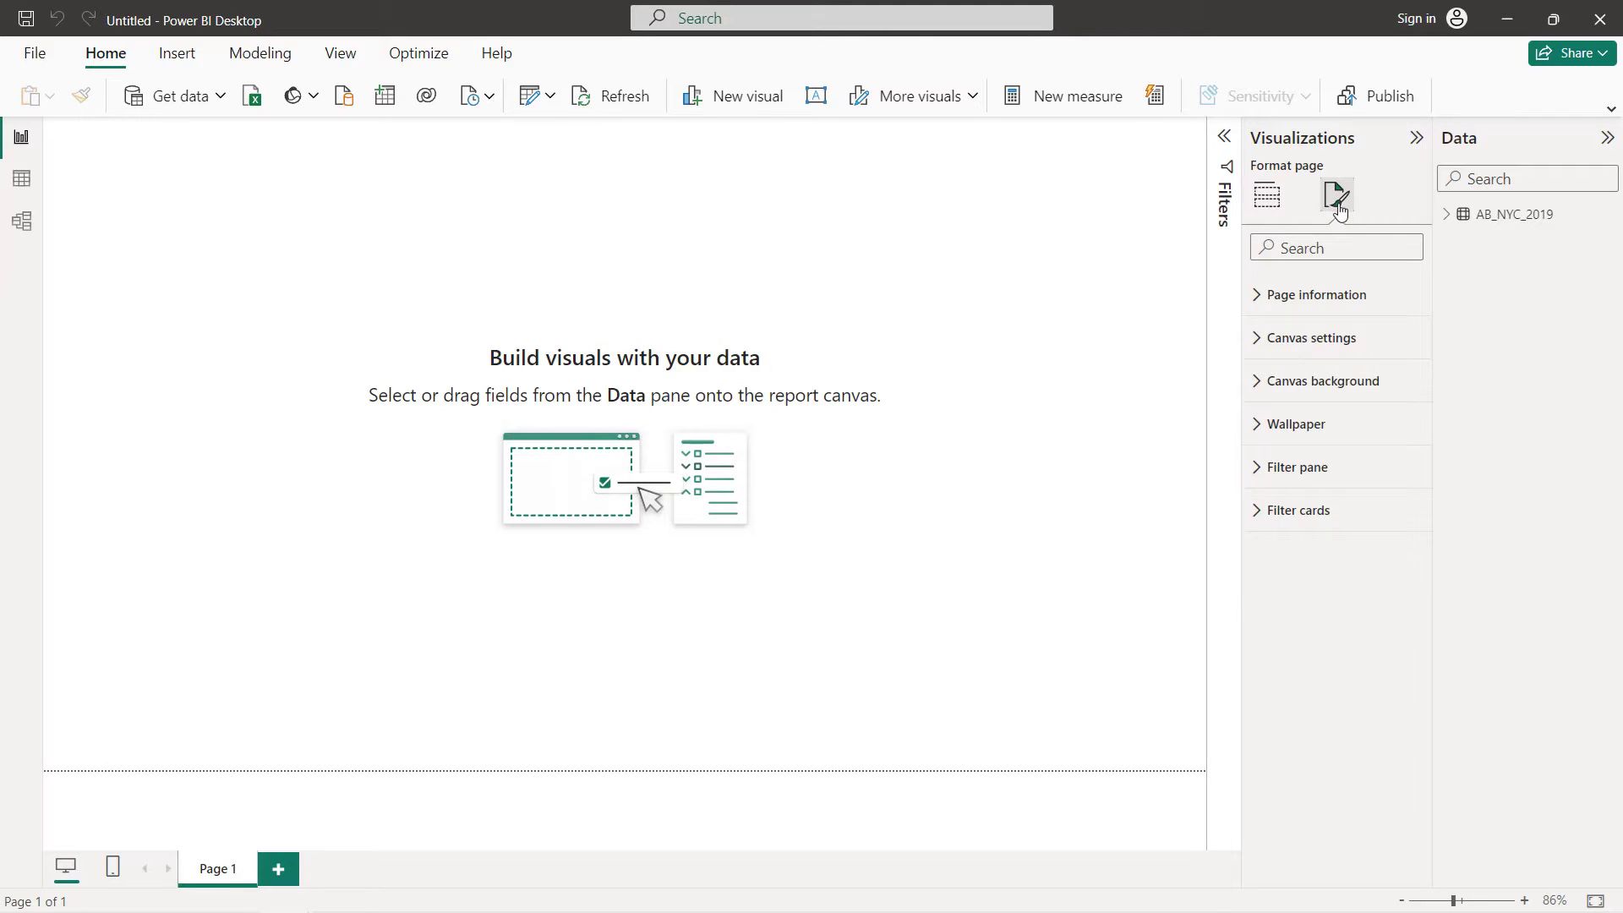
{"action": "left_click", "coordinate": [1322, 382]}
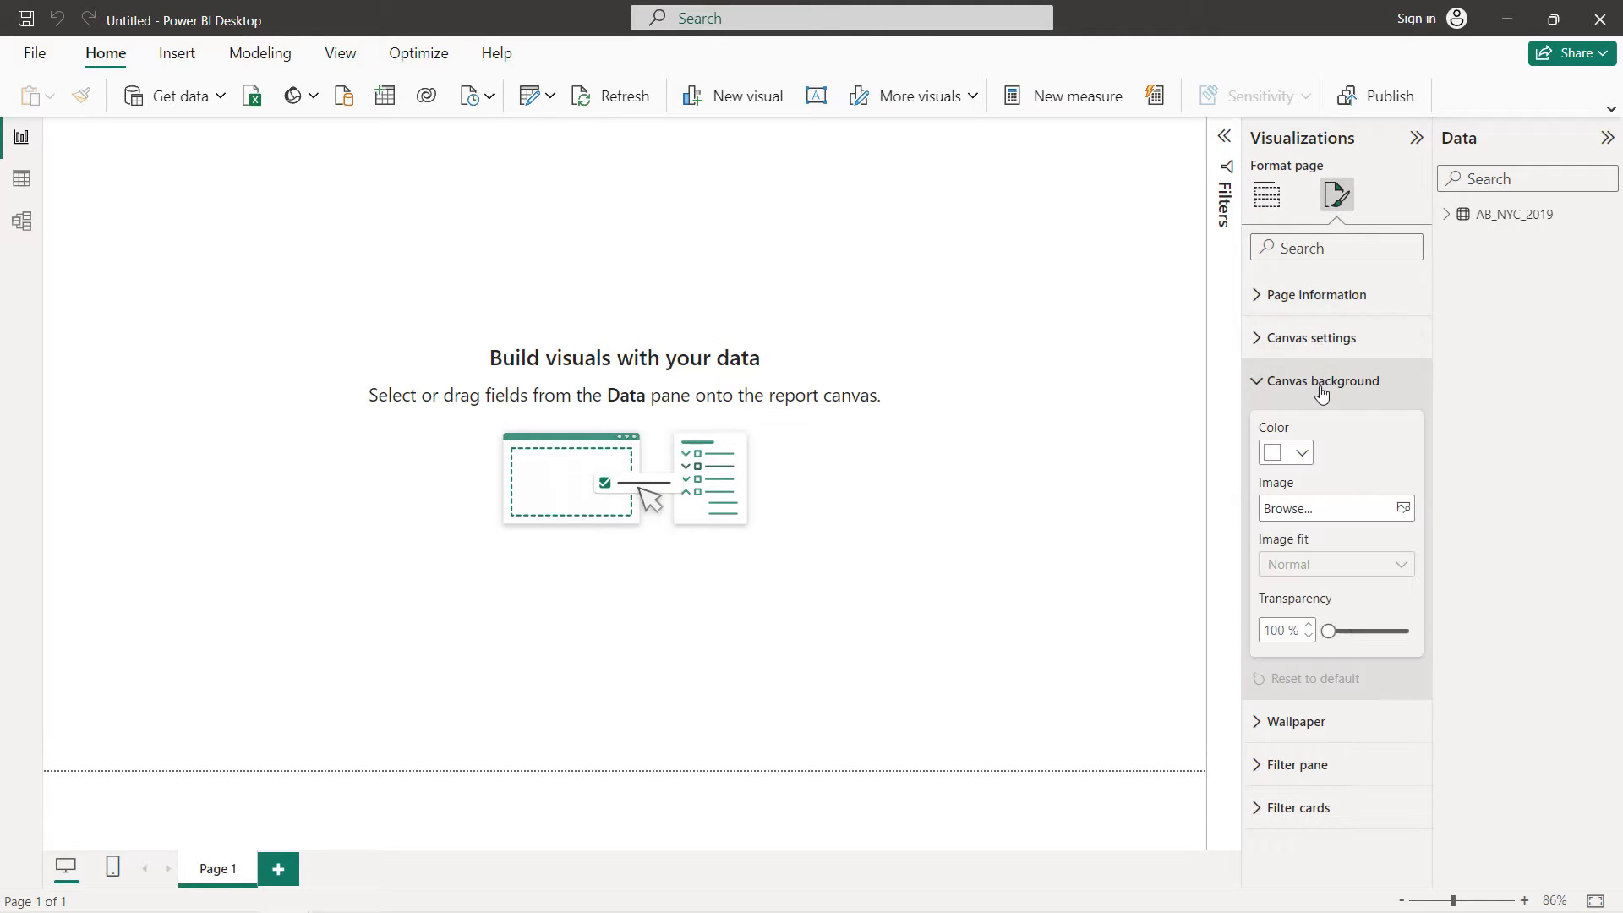
{"action": "left_click", "coordinate": [1300, 454]}
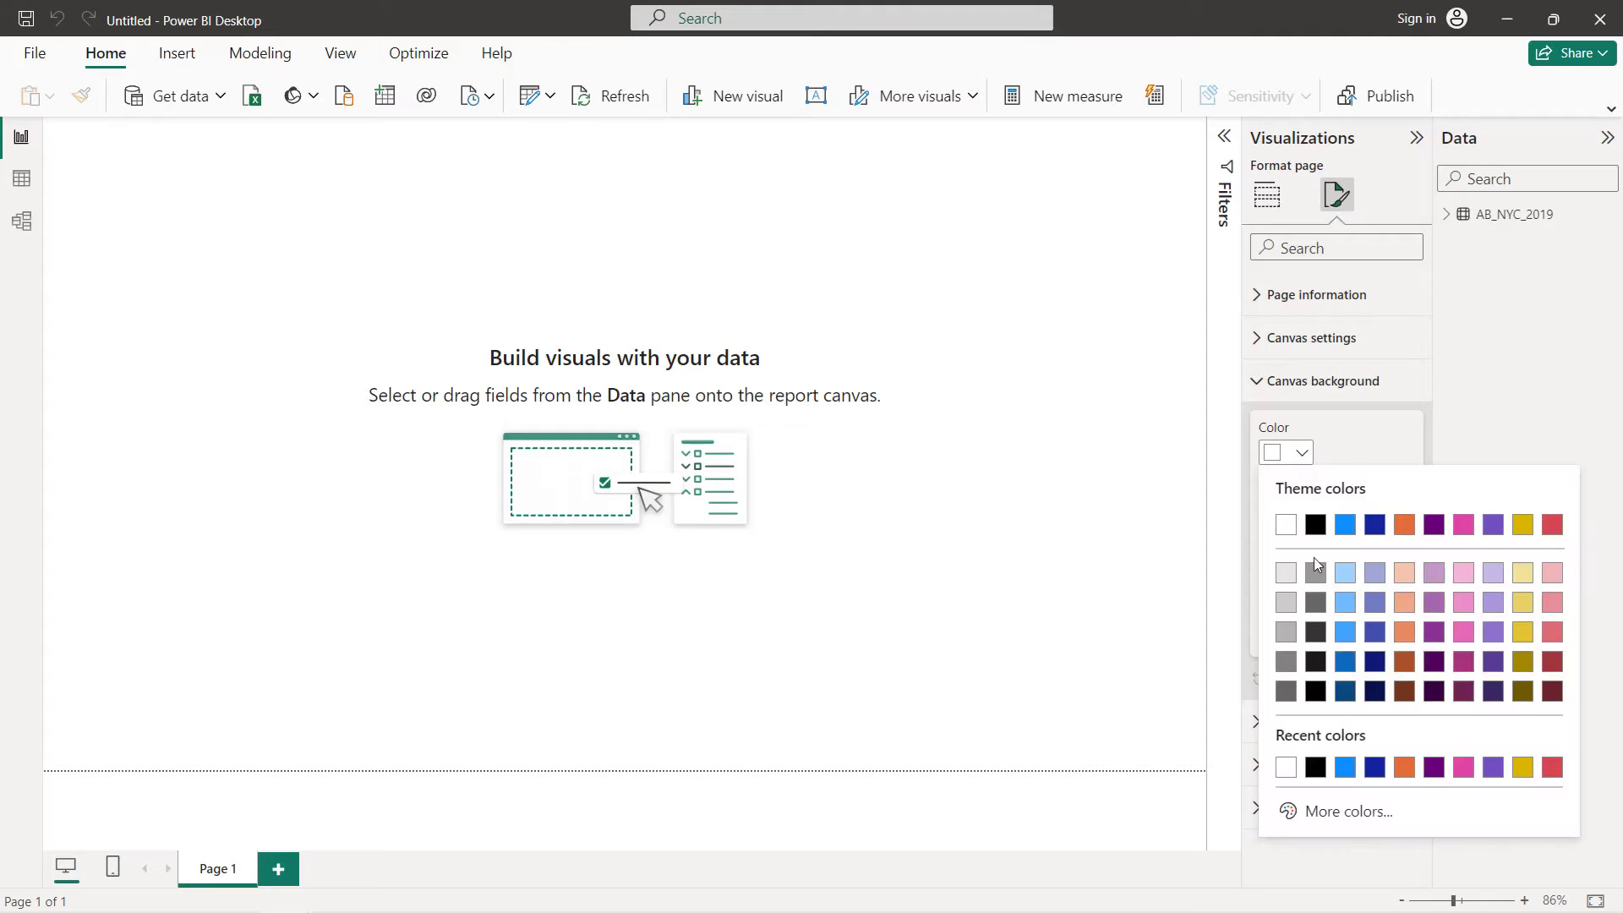
{"action": "left_click", "coordinate": [1317, 809]}
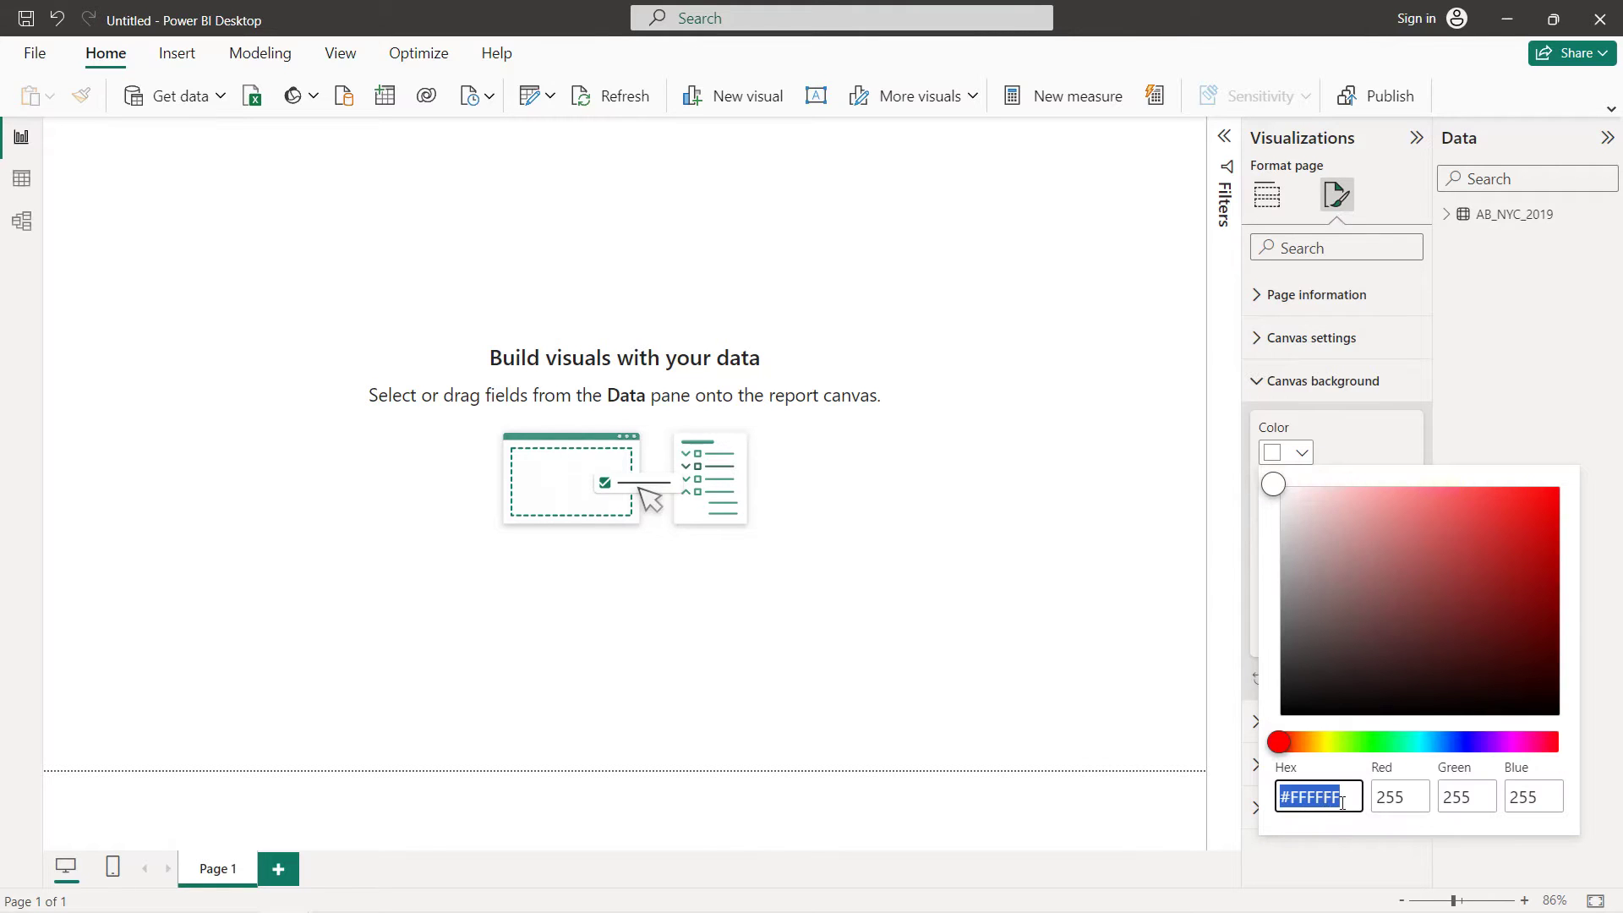
{"action": "left_click", "coordinate": [1343, 803]}
{"action": "key", "text": "BackSpace"}
{"action": "key", "text": "BackSpace"}
{"action": "key", "text": "BackSpace"}
{"action": "key", "text": "BackSpace"}
{"action": "key", "text": "BackSpace"}
{"action": "key", "text": "BackSpace"}
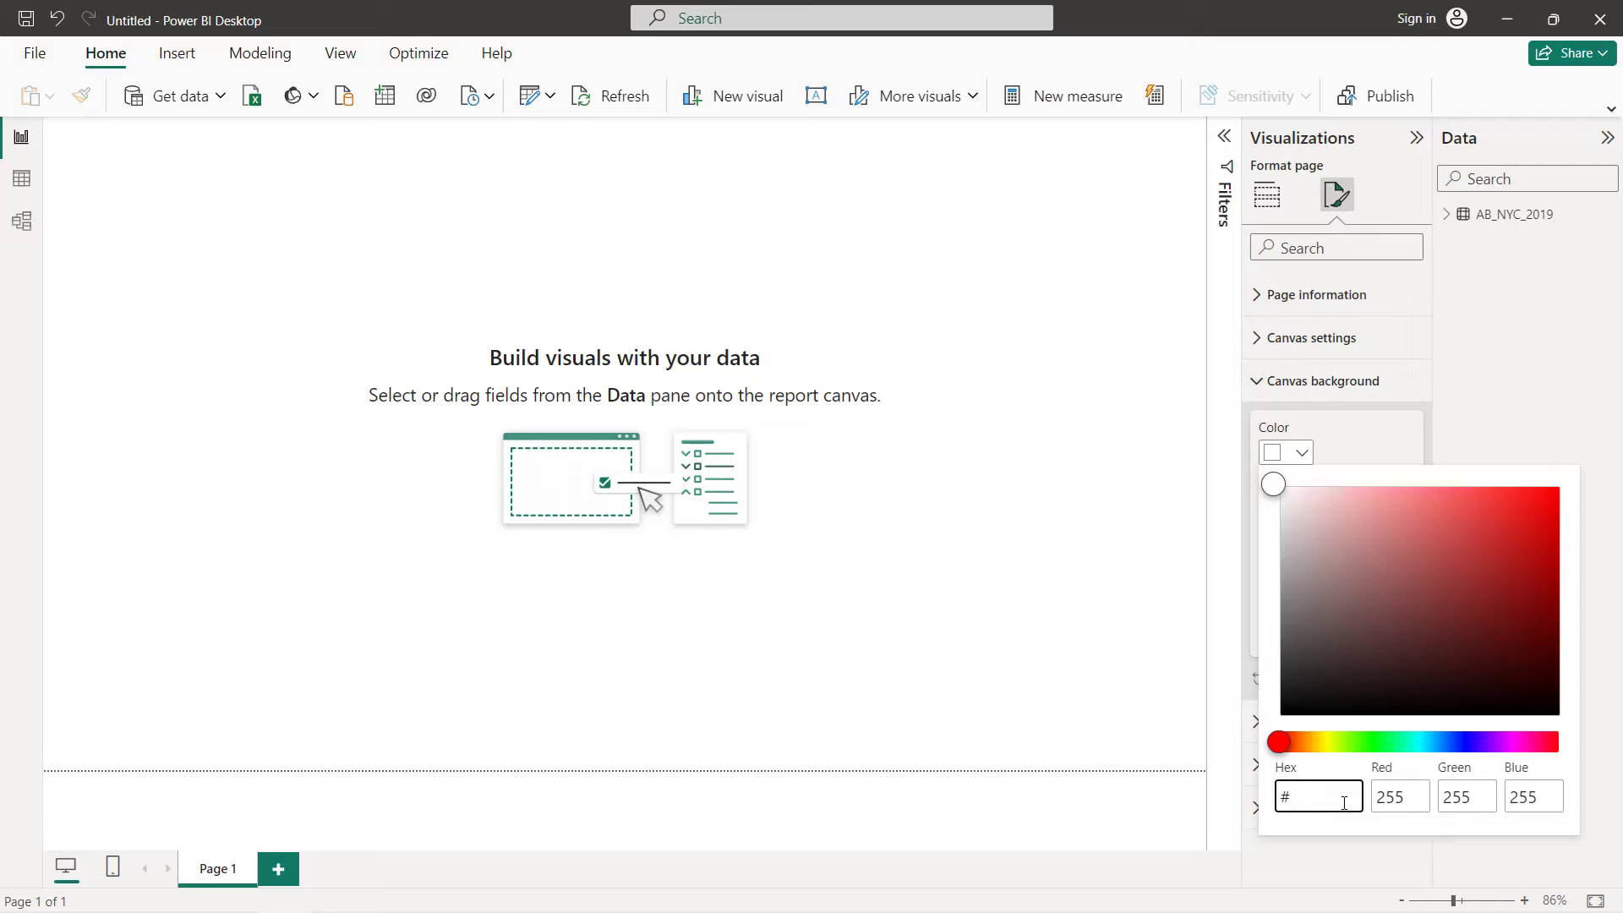
{"action": "type", "text": "FF5A60"}
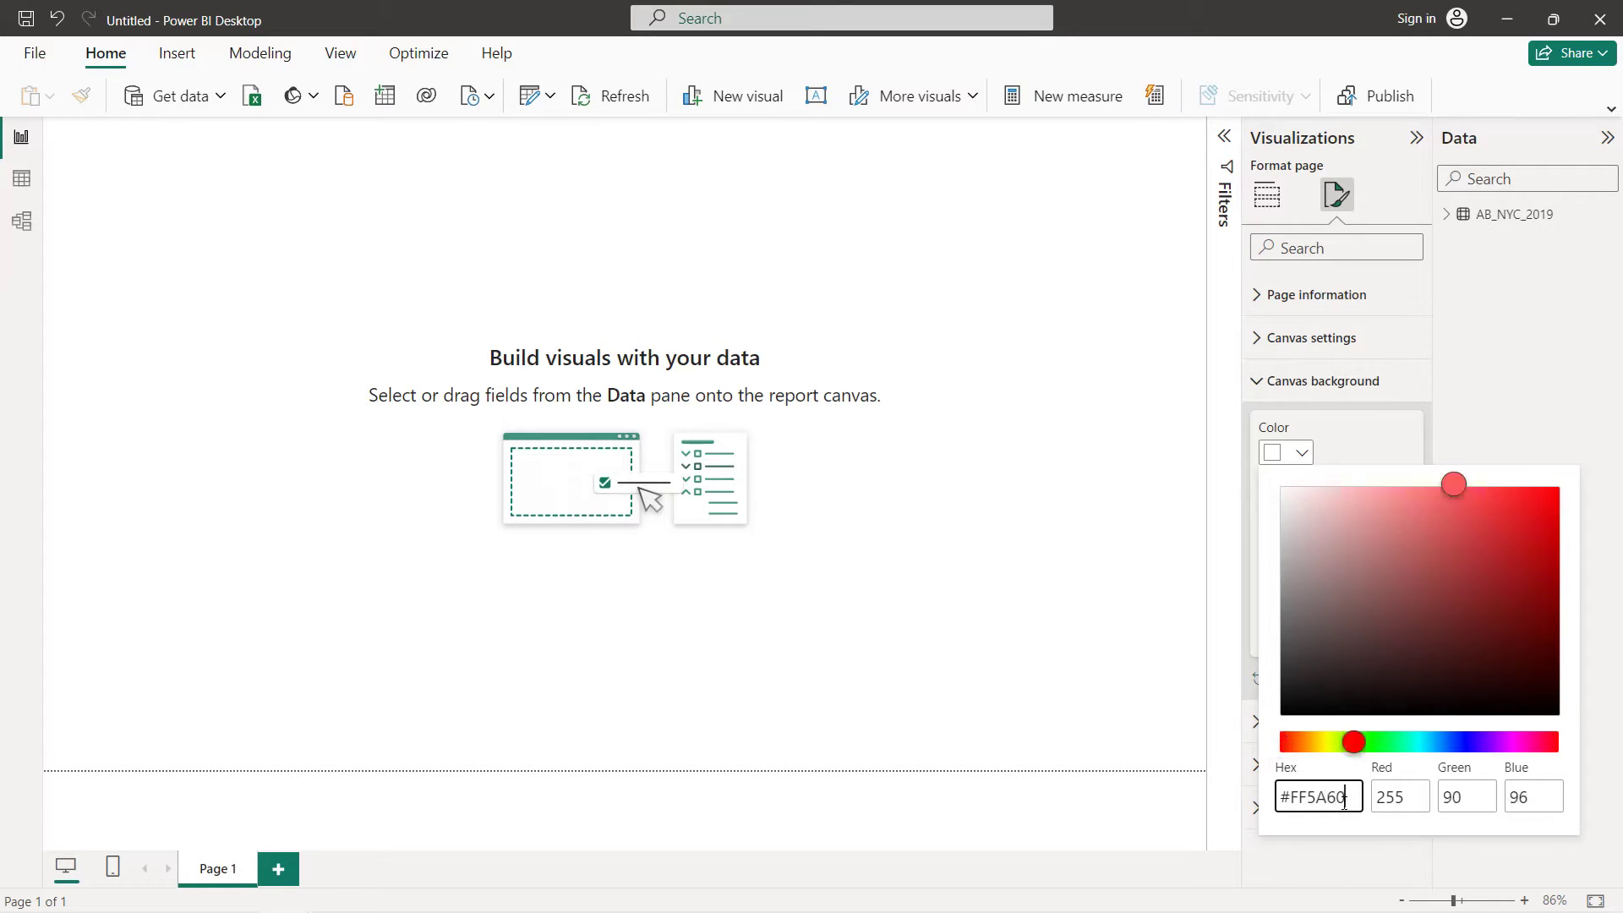
{"action": "left_click", "coordinate": [1227, 611]}
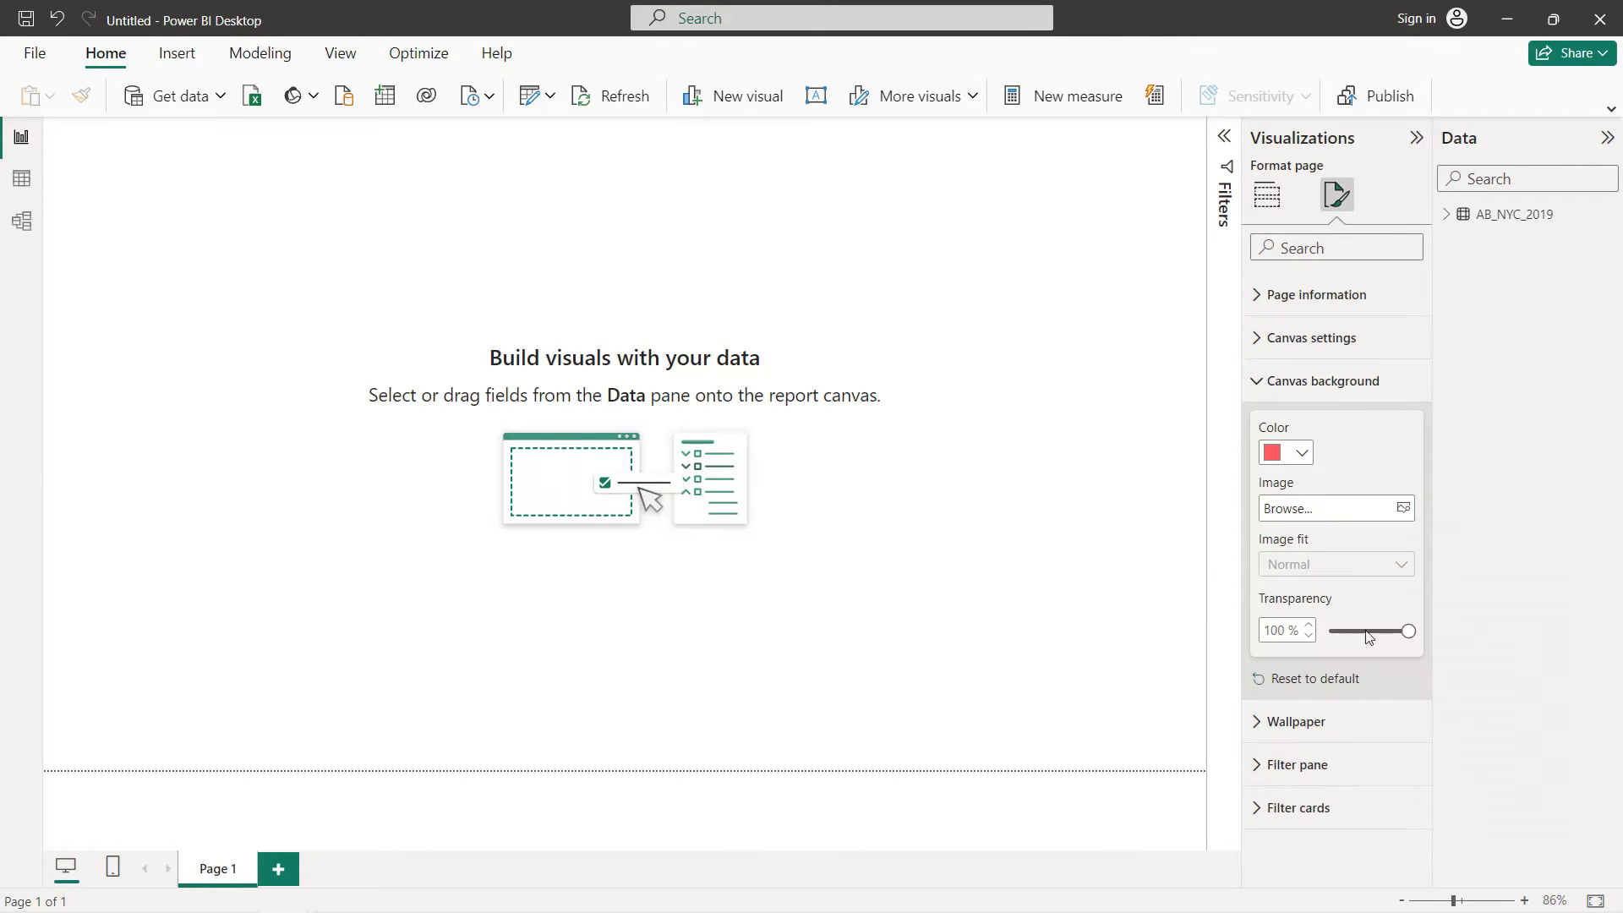
{"action": "left_click_drag", "start_coordinate": [1410, 630], "coordinate": [1330, 631]}
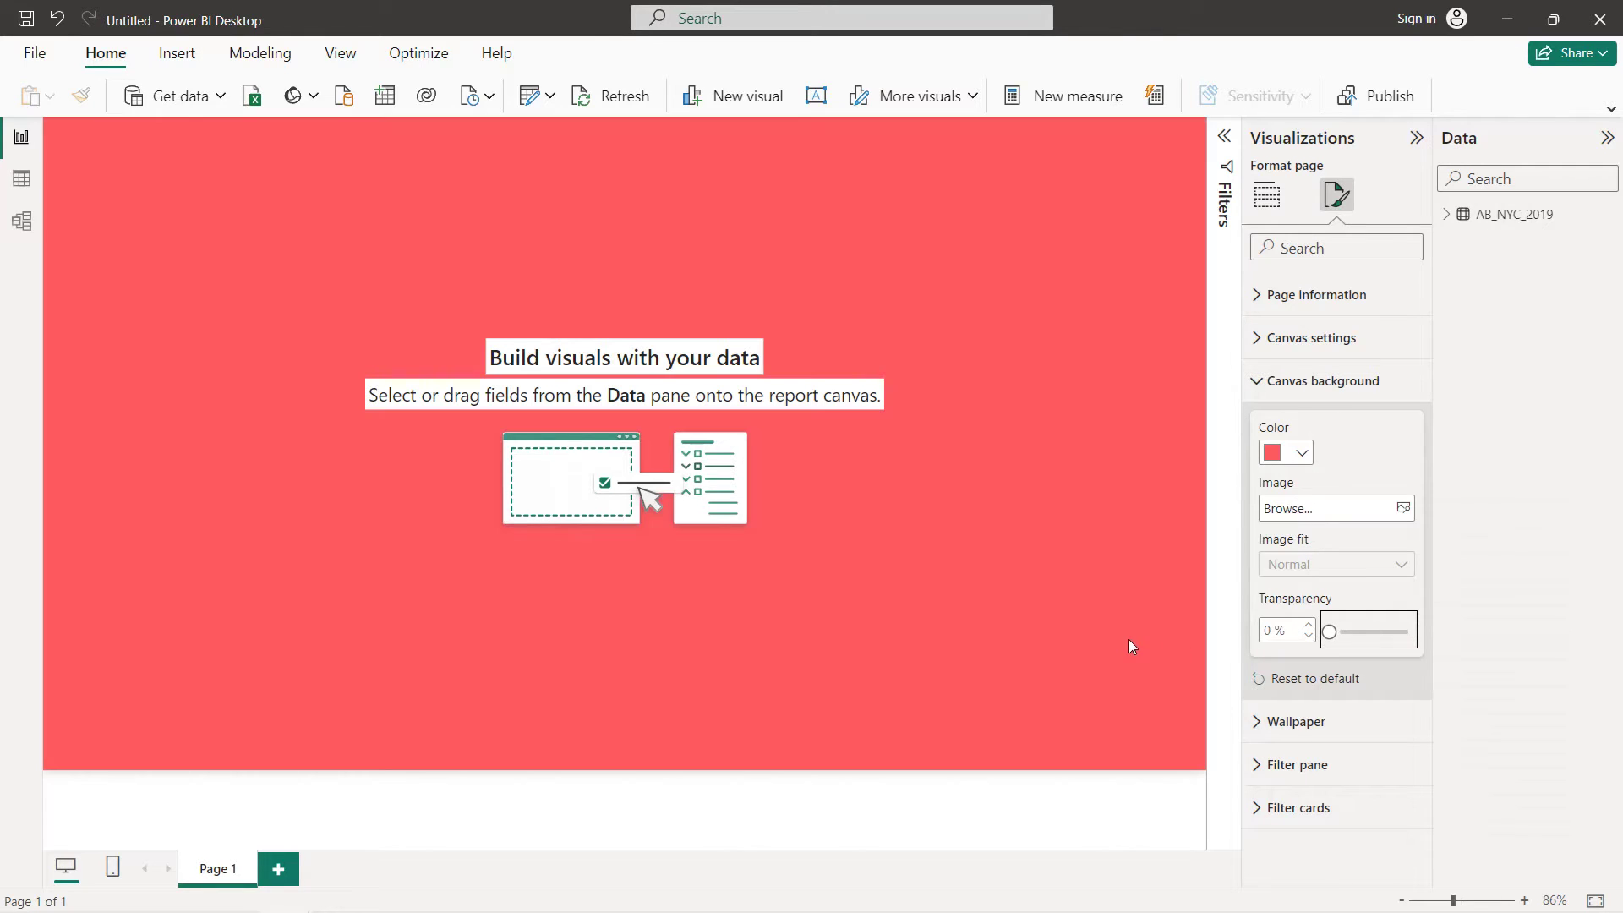
Filter all pages by room_type, keeping only Entire home/apt, Private room and Shared room
{"action": "left_click", "coordinate": [1224, 137]}
{"action": "left_click", "coordinate": [1447, 216]}
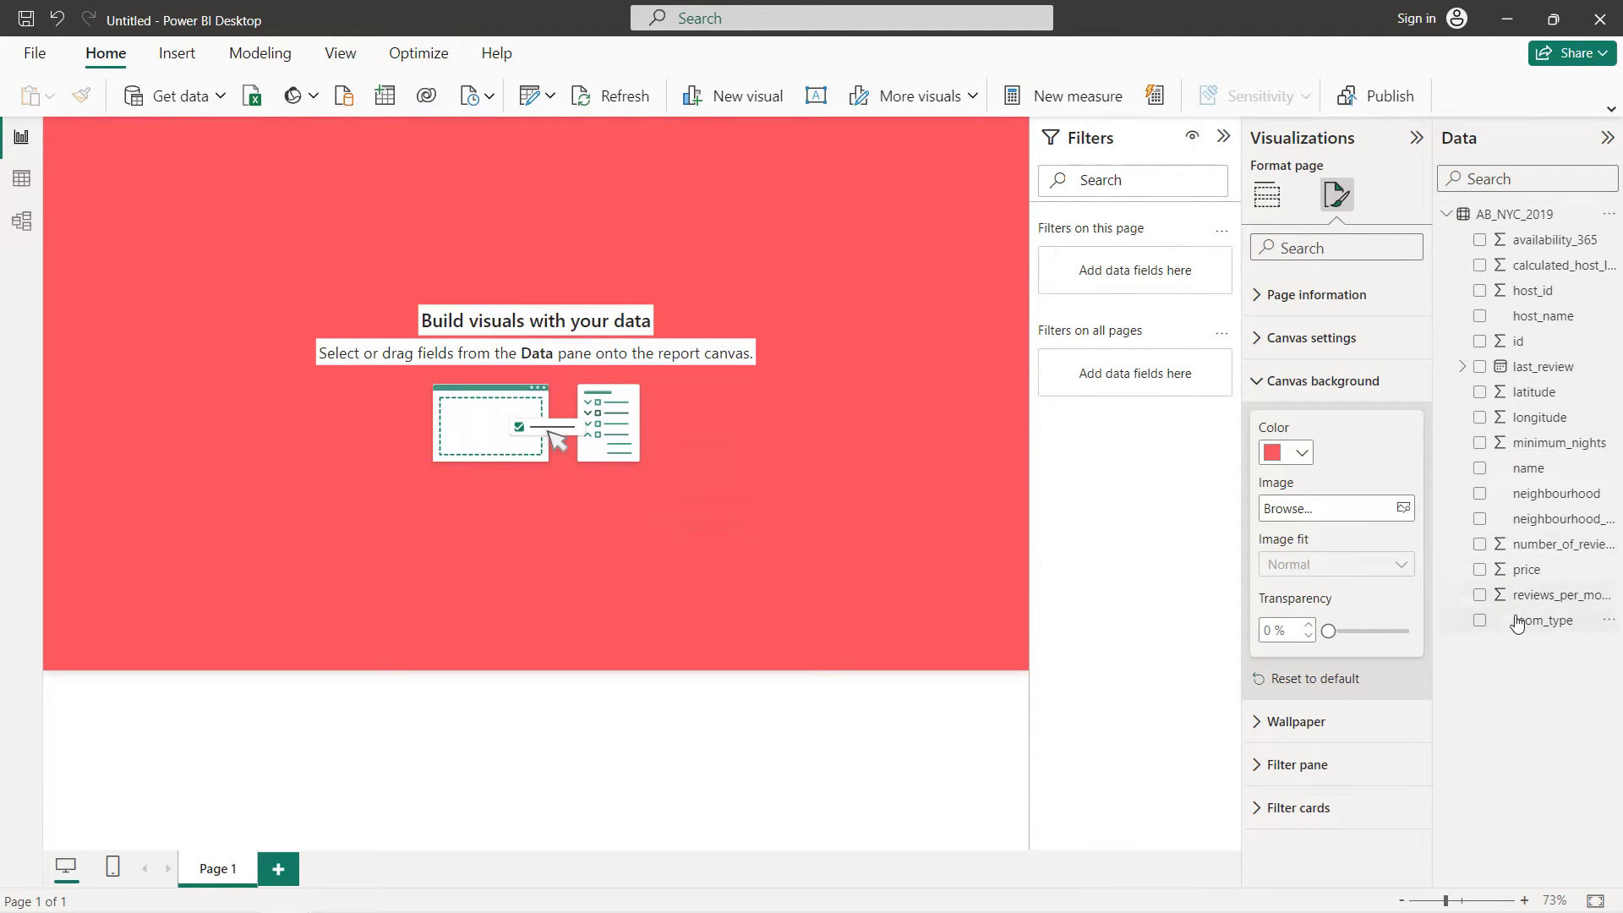
{"action": "left_click_drag", "start_coordinate": [1521, 621], "coordinate": [1129, 383]}
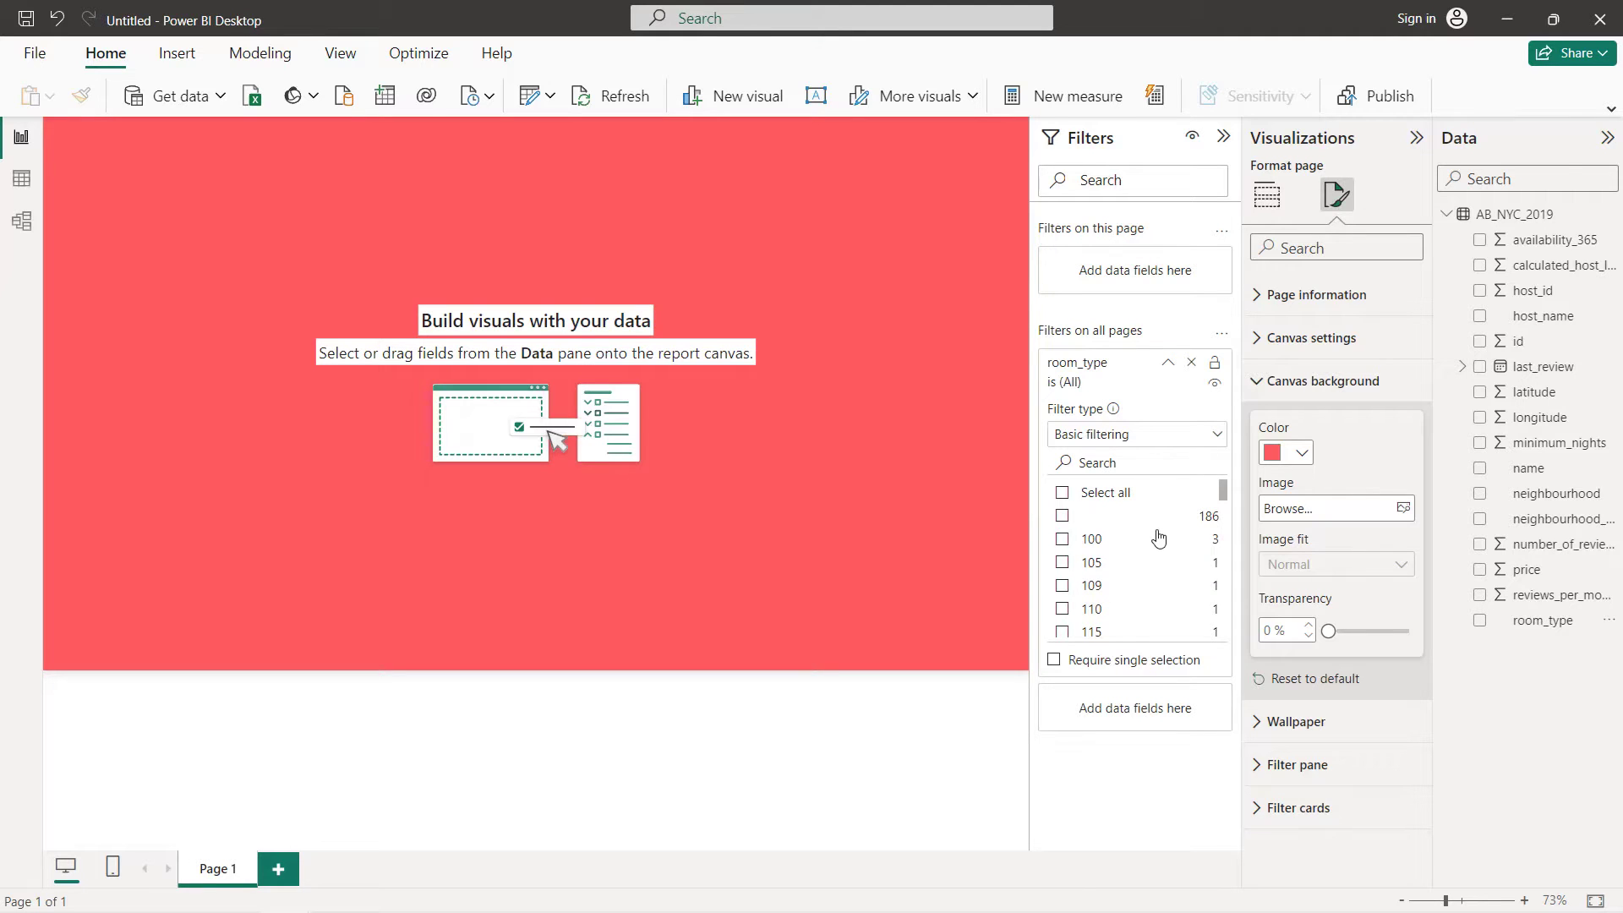
{"action": "scroll", "coordinate": [1152, 531], "scroll_direction": "down", "scroll_amount": 5}
{"action": "scroll", "coordinate": [1158, 537], "scroll_direction": "down", "scroll_amount": 10}
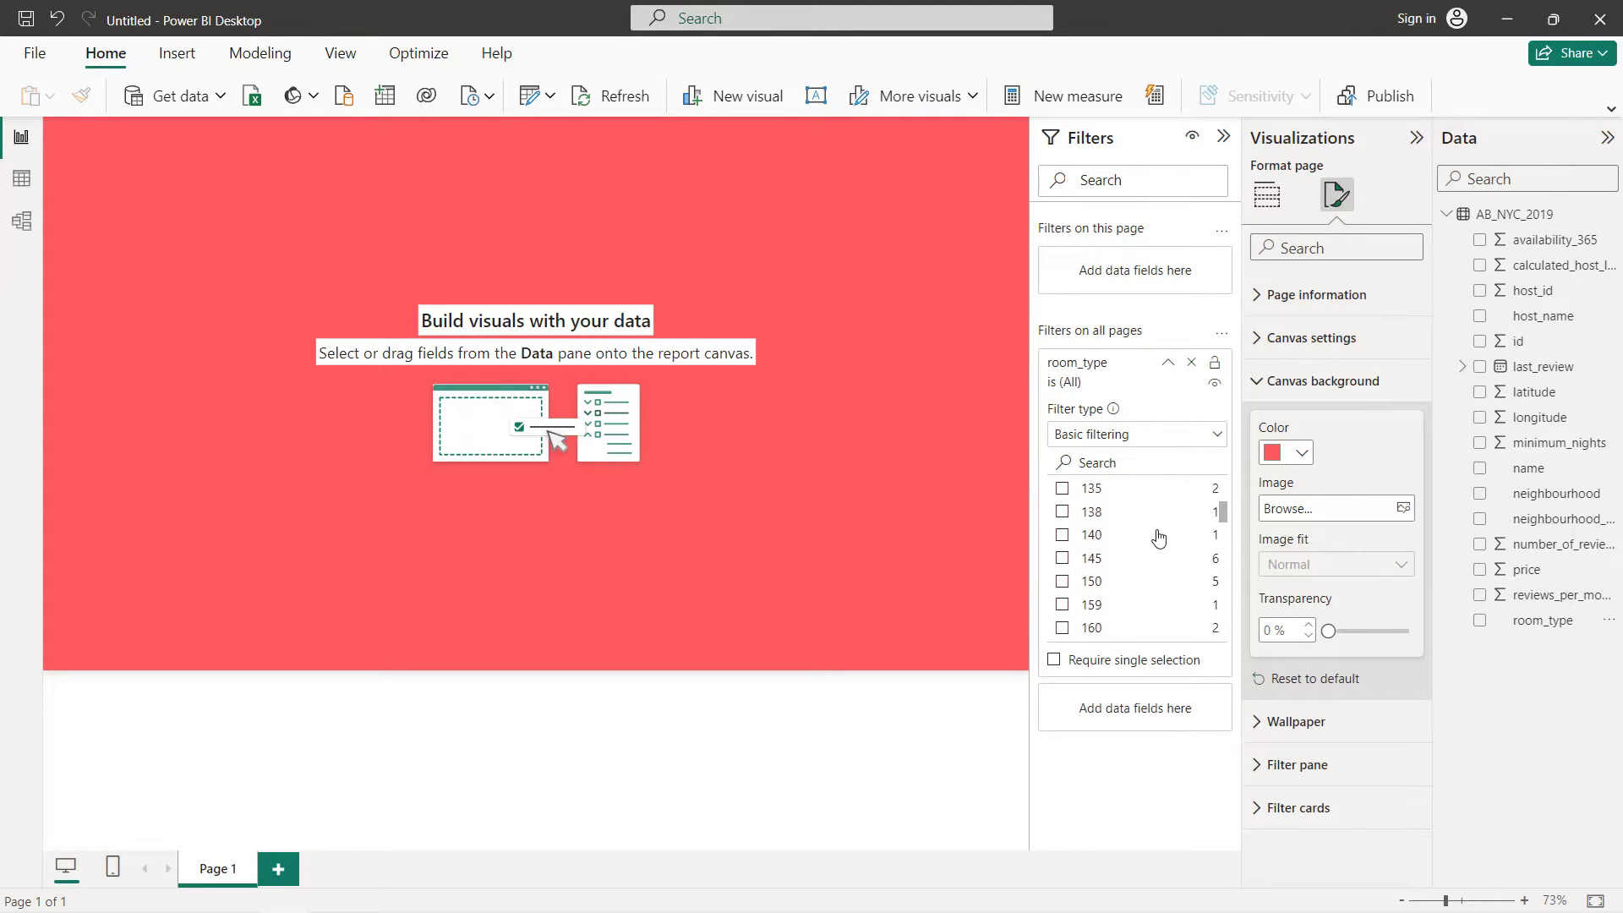
{"action": "scroll", "coordinate": [1158, 539], "scroll_direction": "down", "scroll_amount": 10}
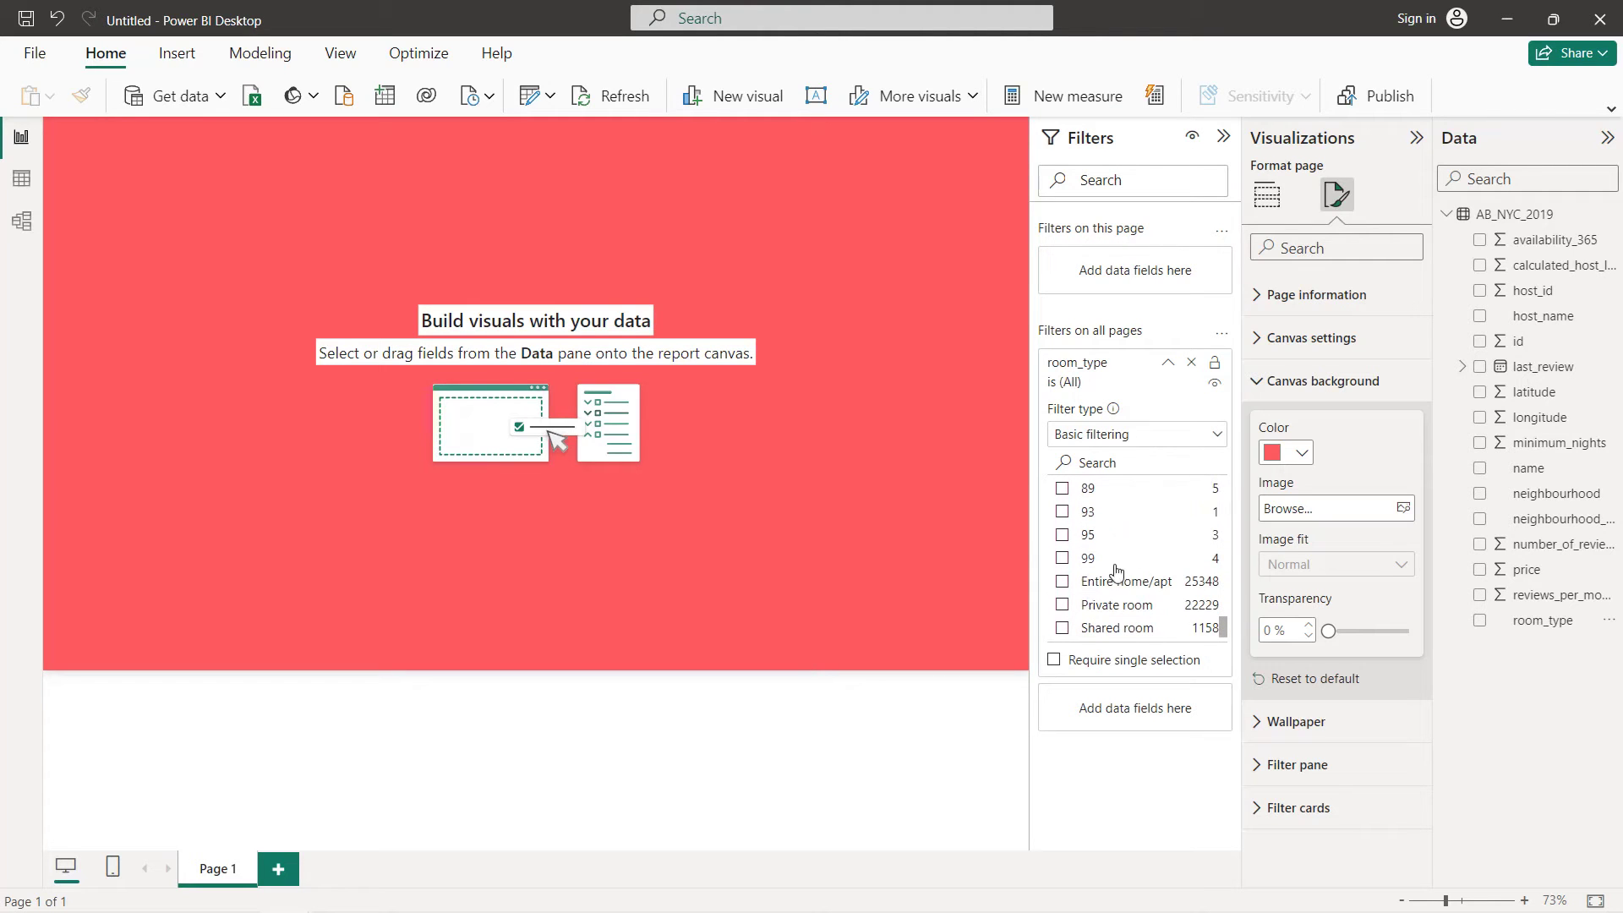
{"action": "left_click", "coordinate": [1063, 583]}
{"action": "left_click", "coordinate": [1065, 606]}
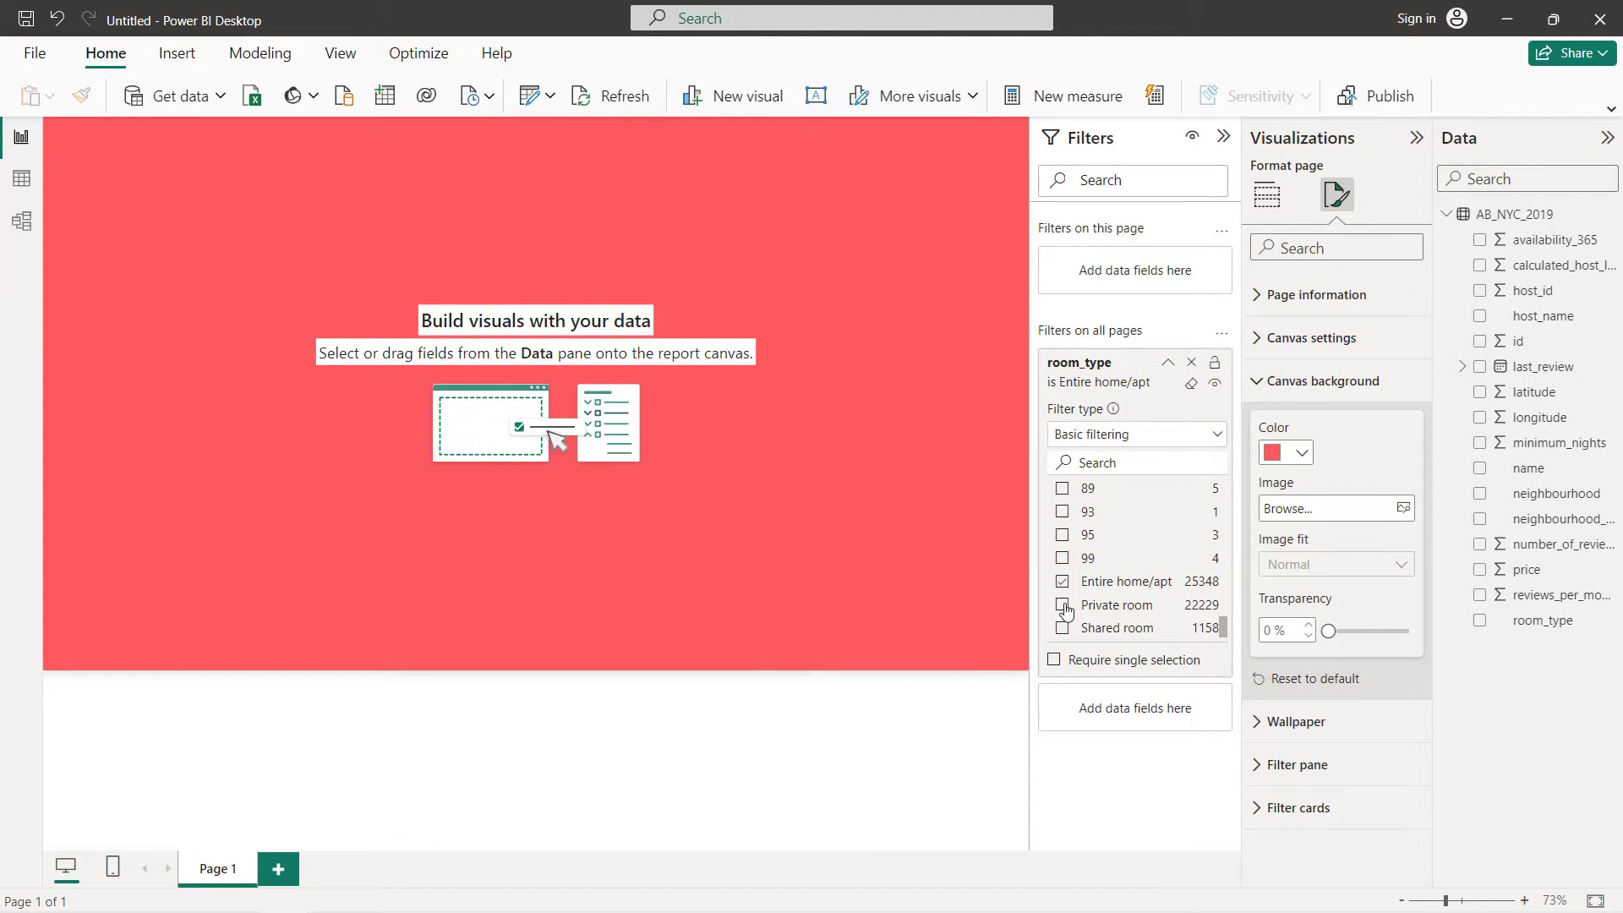
{"action": "left_click", "coordinate": [1063, 629]}
{"action": "left_click", "coordinate": [1167, 362]}
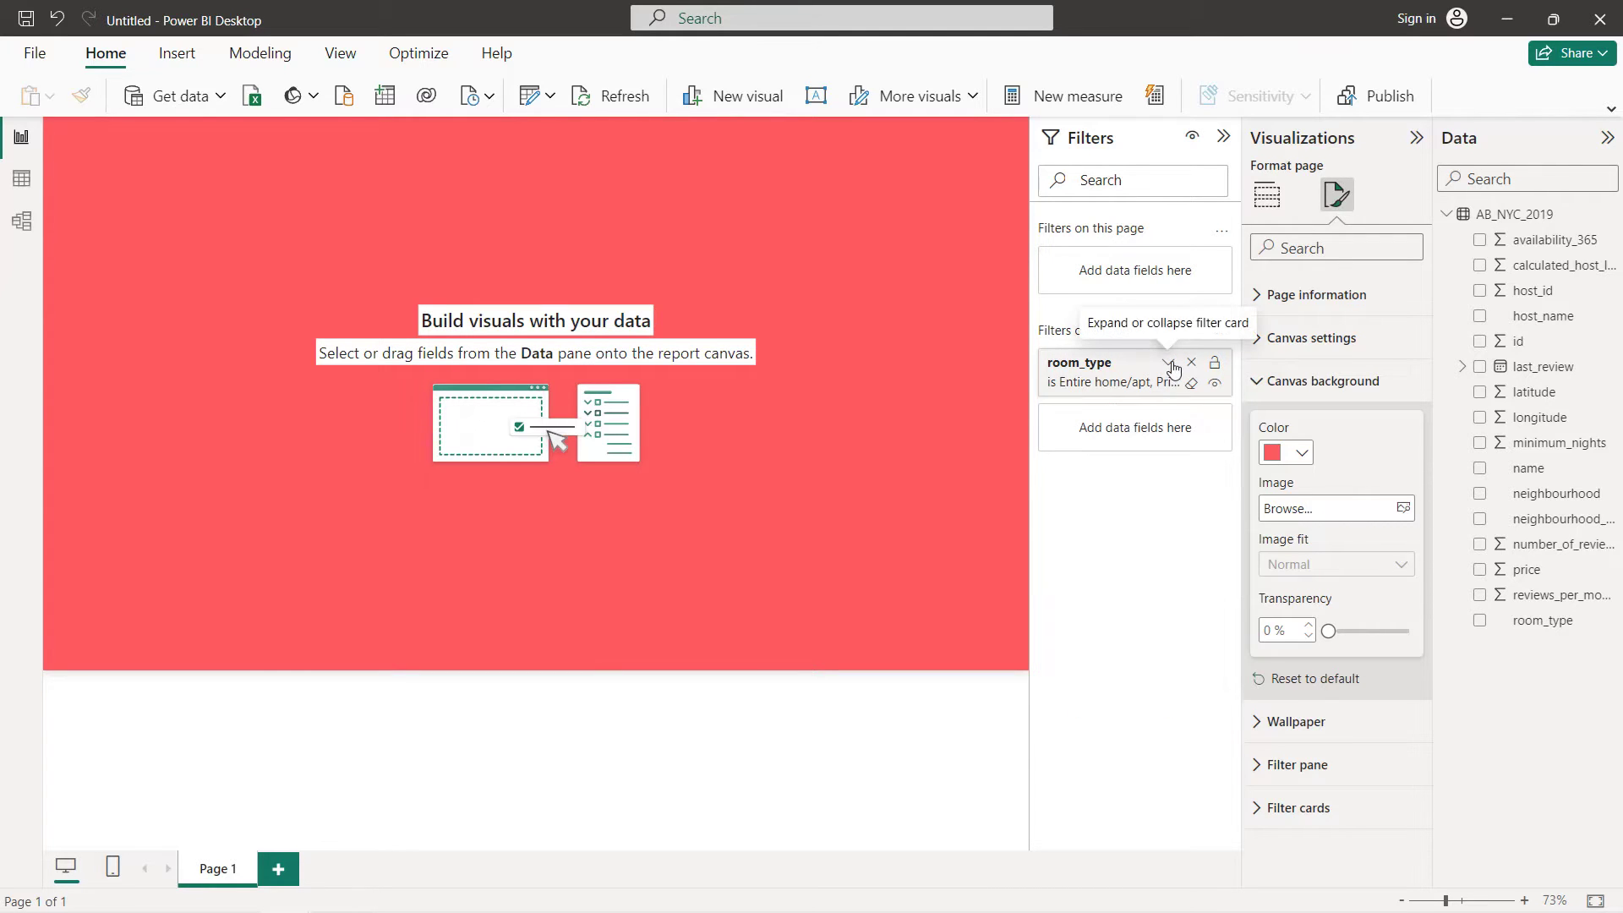
{"action": "left_click", "coordinate": [1224, 137]}
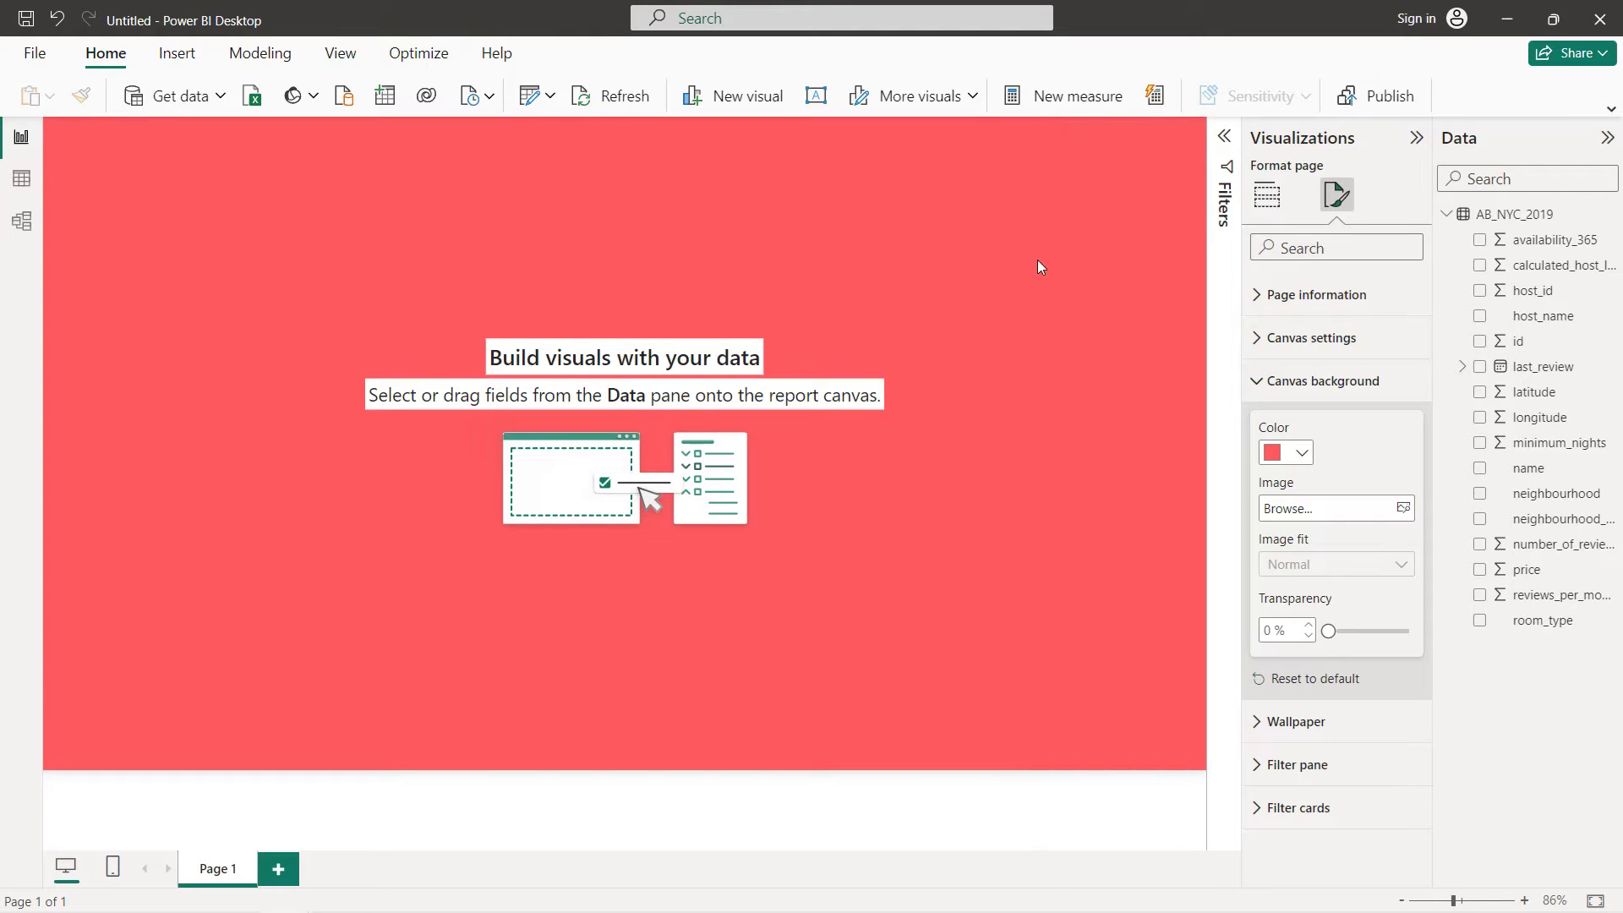
{"action": "left_click", "coordinate": [1416, 138]}
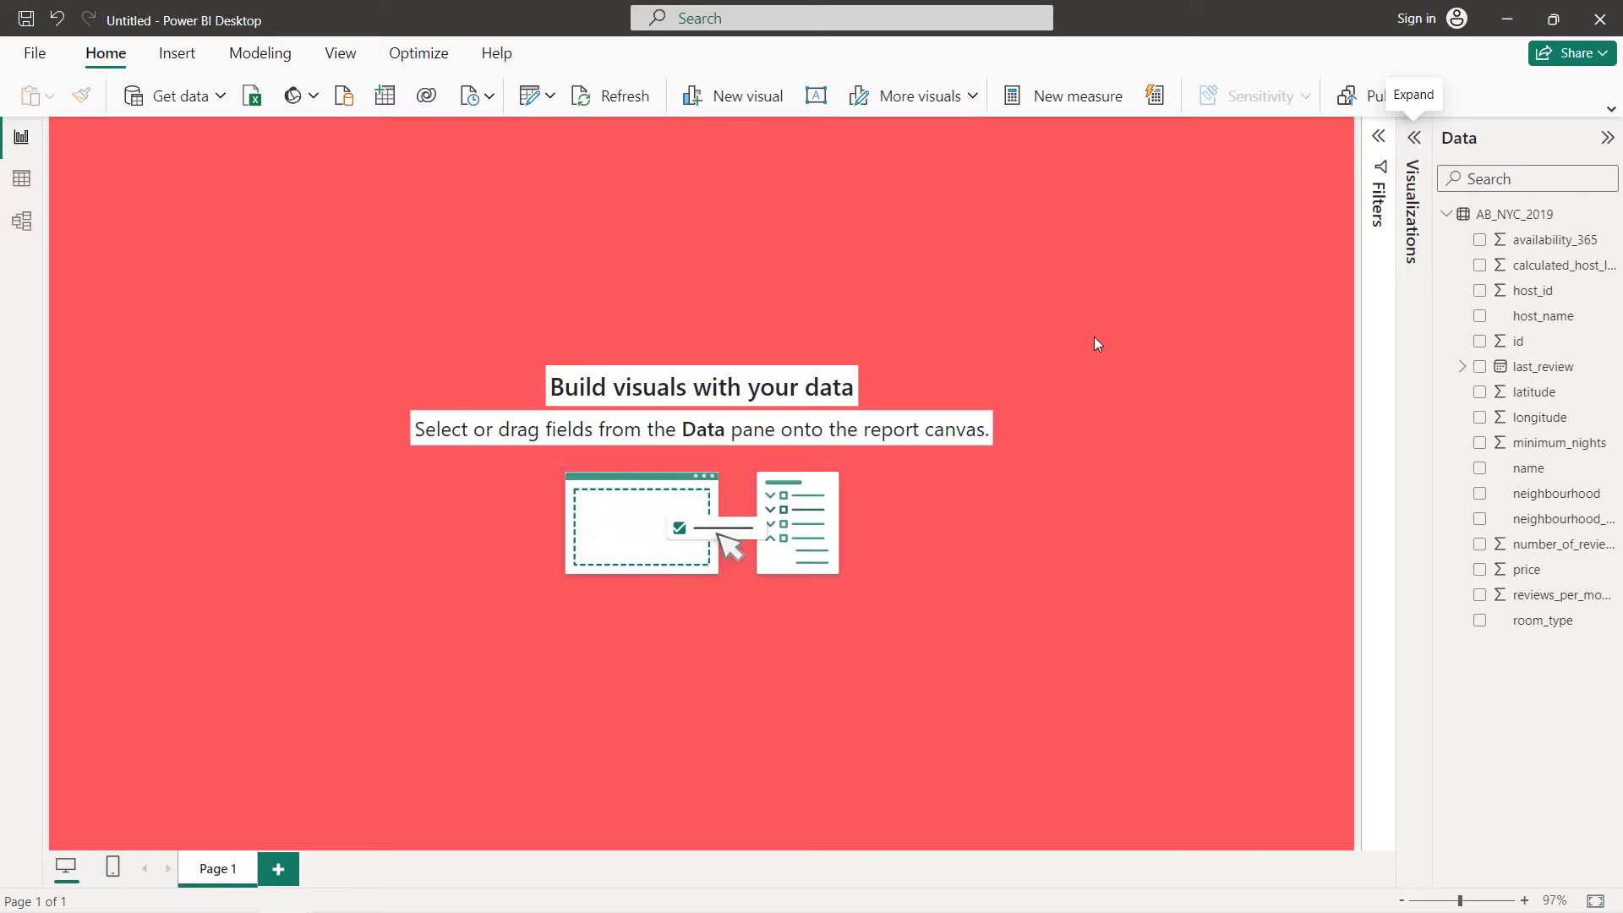
{"action": "left_click", "coordinate": [1414, 138]}
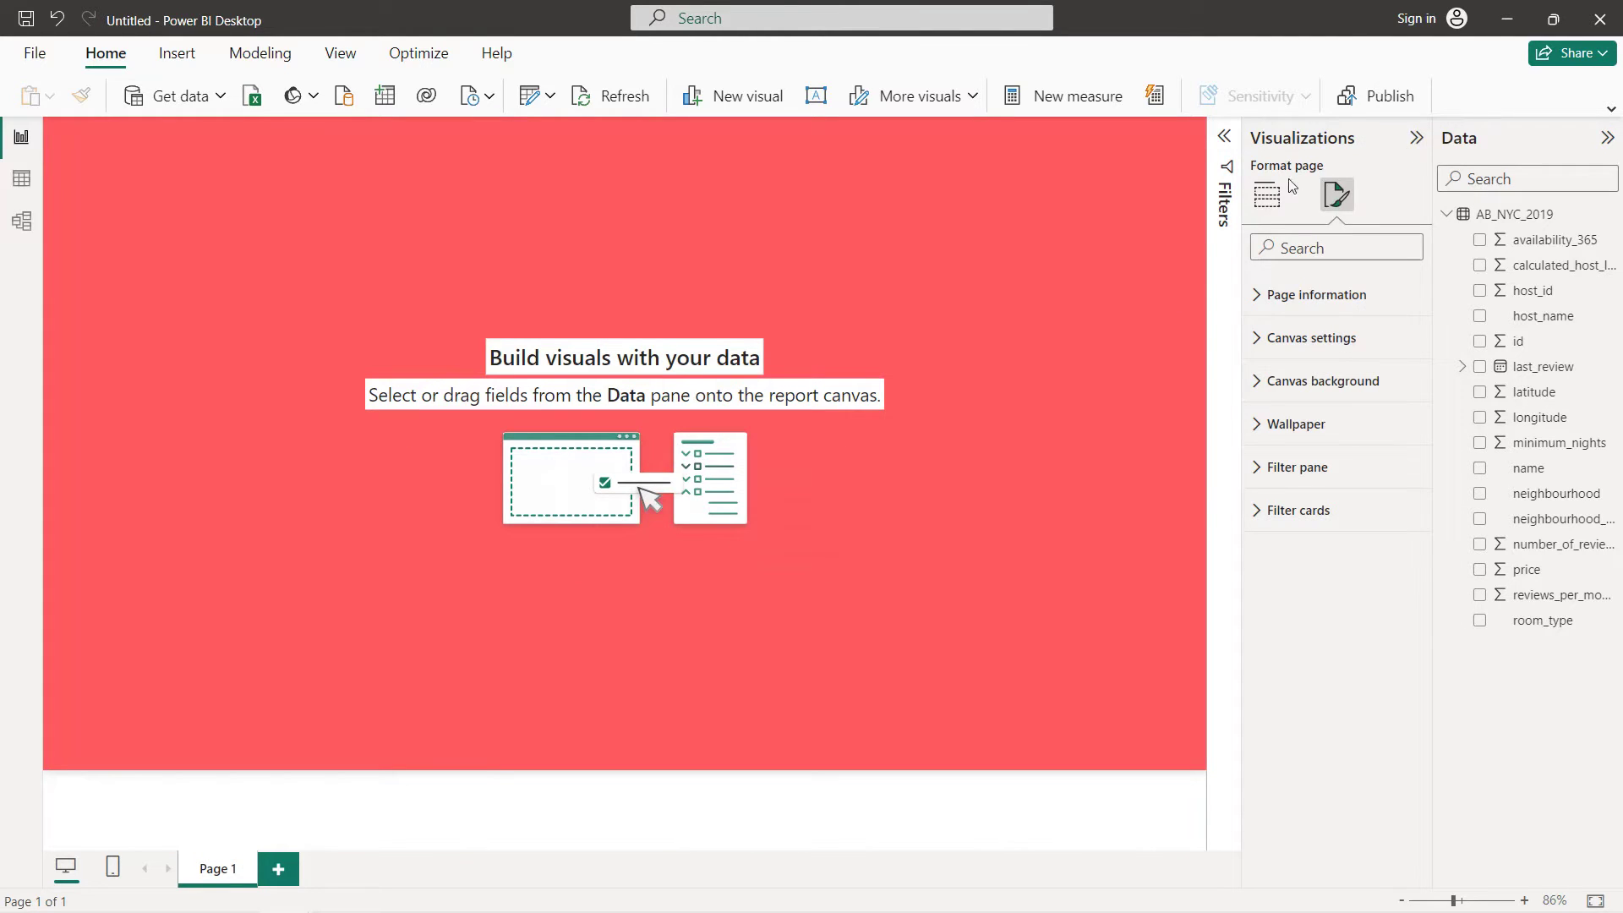
Add a slicer for neighbourhood_group to the report page and set its style to Dropdown
{"action": "left_click", "coordinate": [1267, 195]}
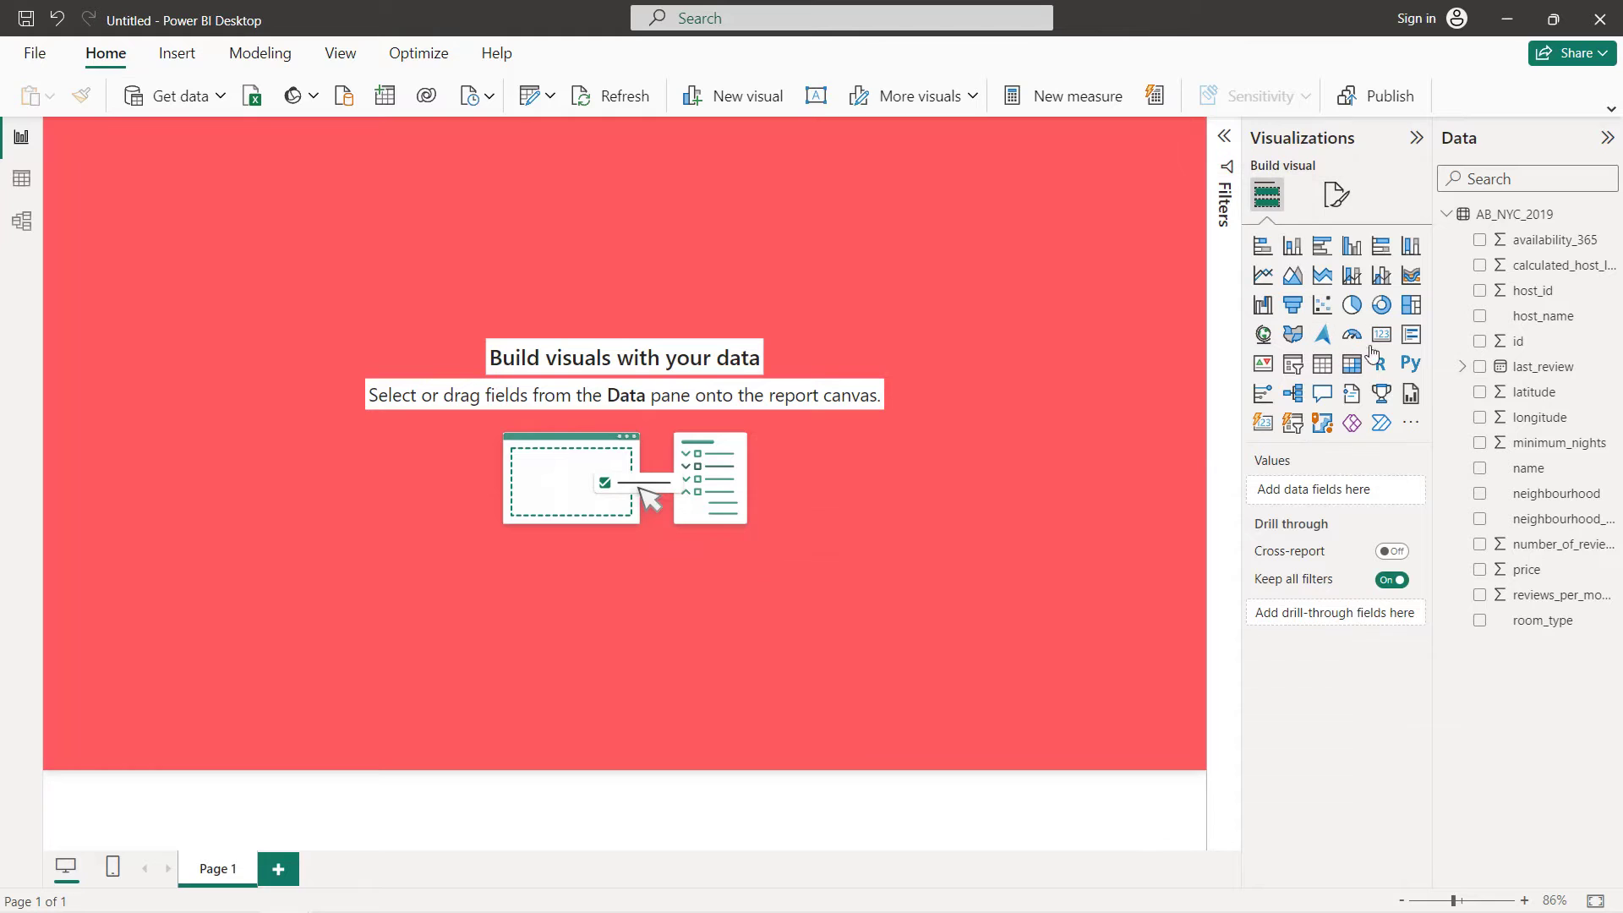
{"action": "left_click", "coordinate": [1294, 366]}
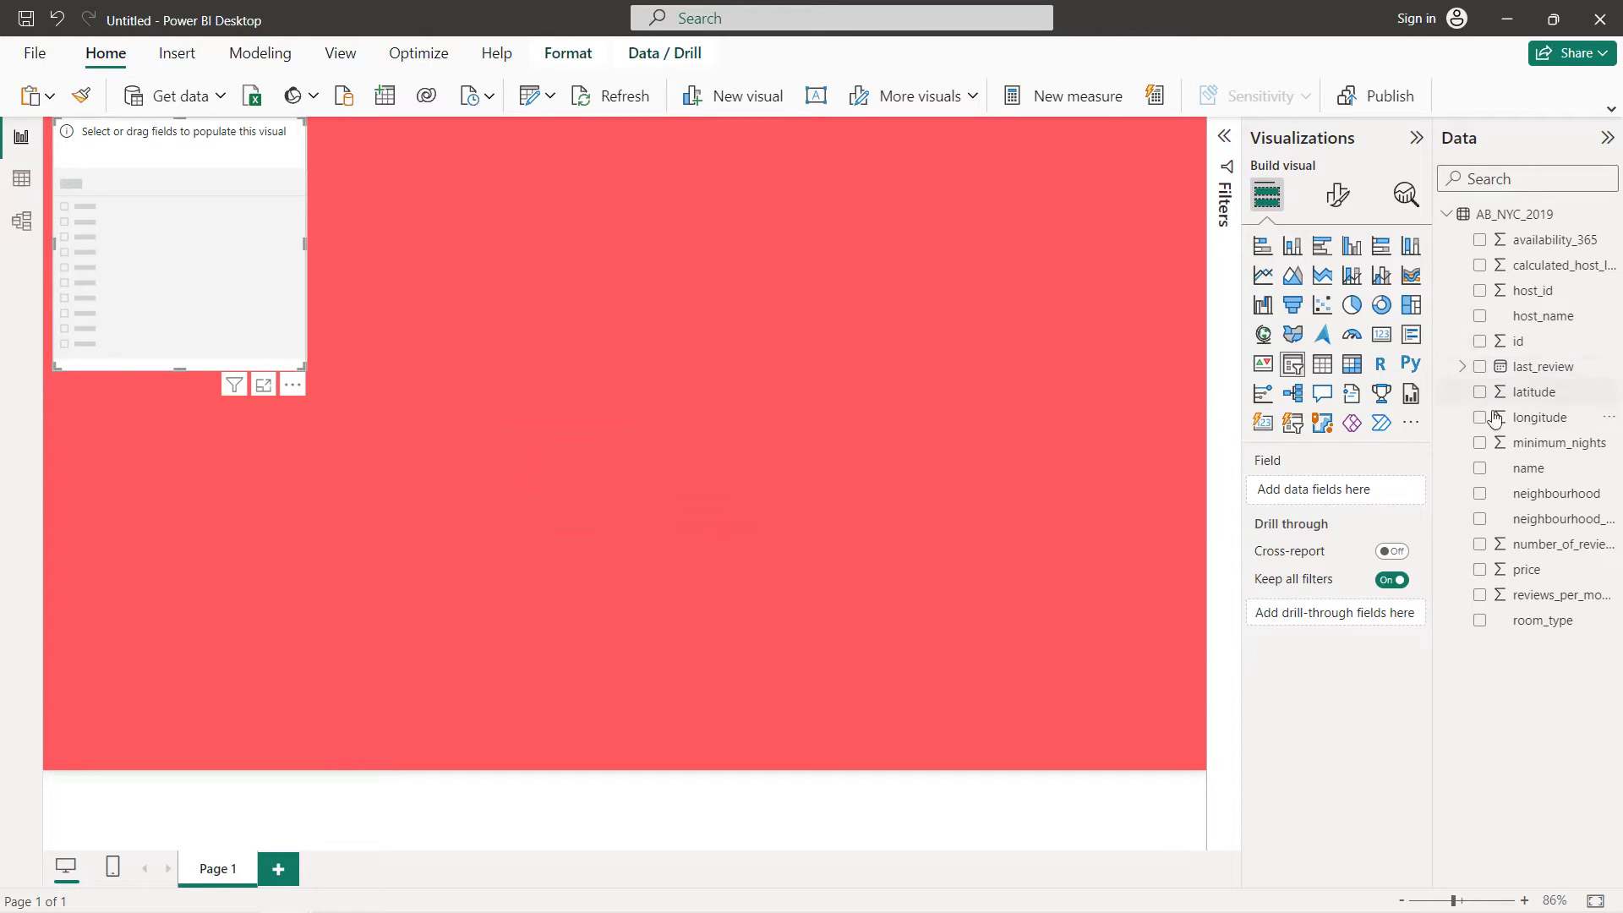
{"action": "left_click", "coordinate": [1479, 519]}
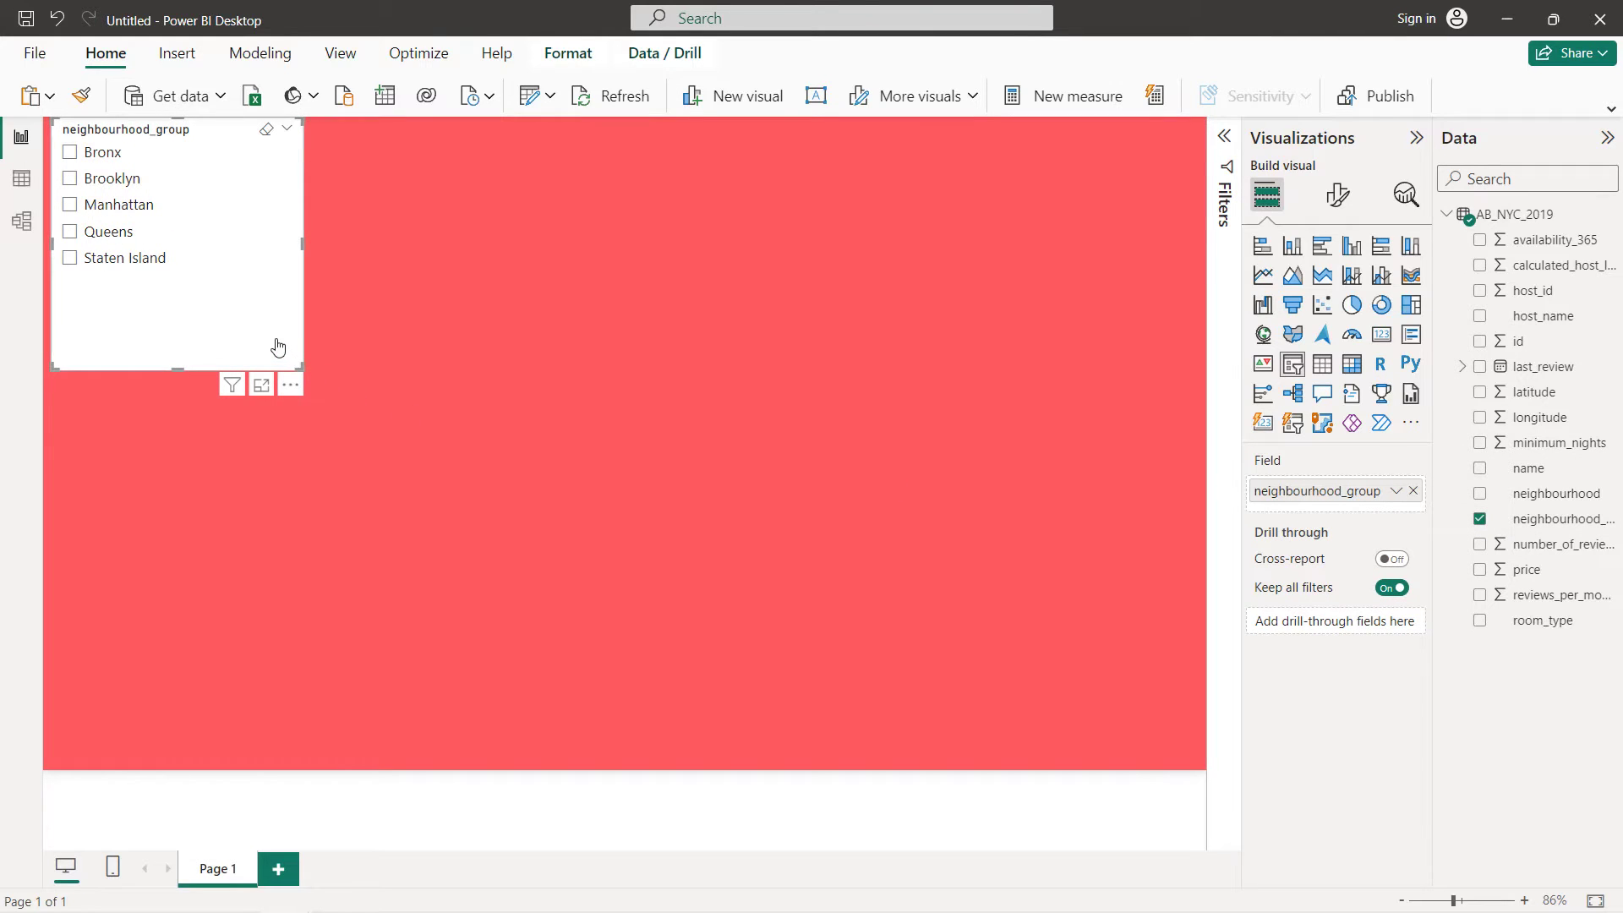
{"action": "left_click", "coordinate": [1334, 203]}
{"action": "left_click", "coordinate": [1330, 339]}
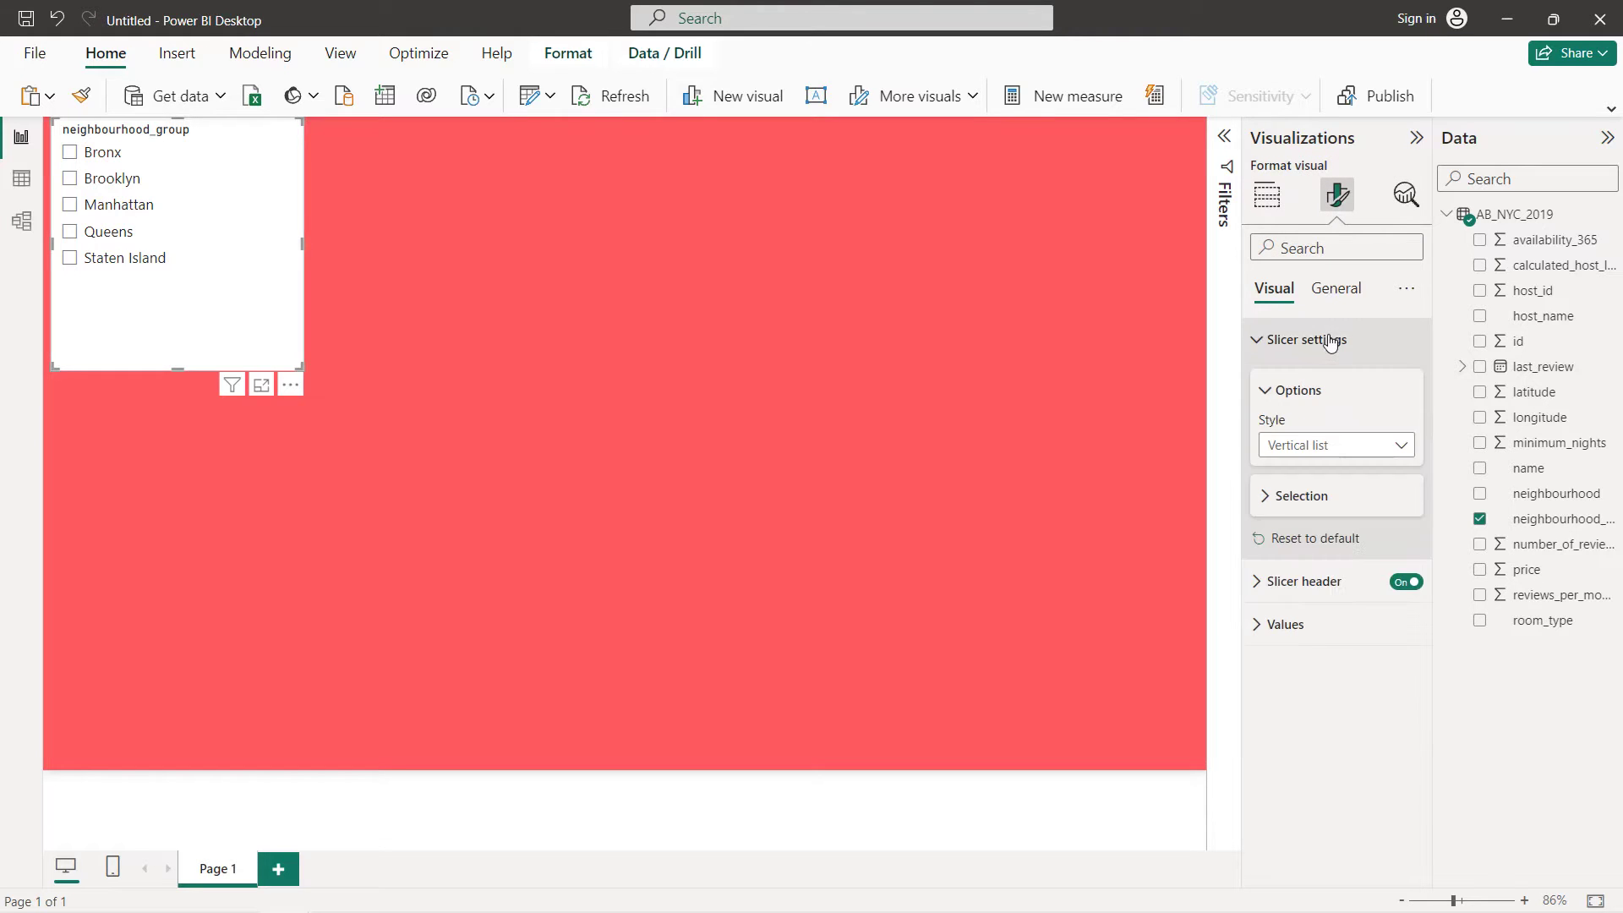
{"action": "left_click", "coordinate": [1314, 444]}
{"action": "left_click", "coordinate": [1302, 522]}
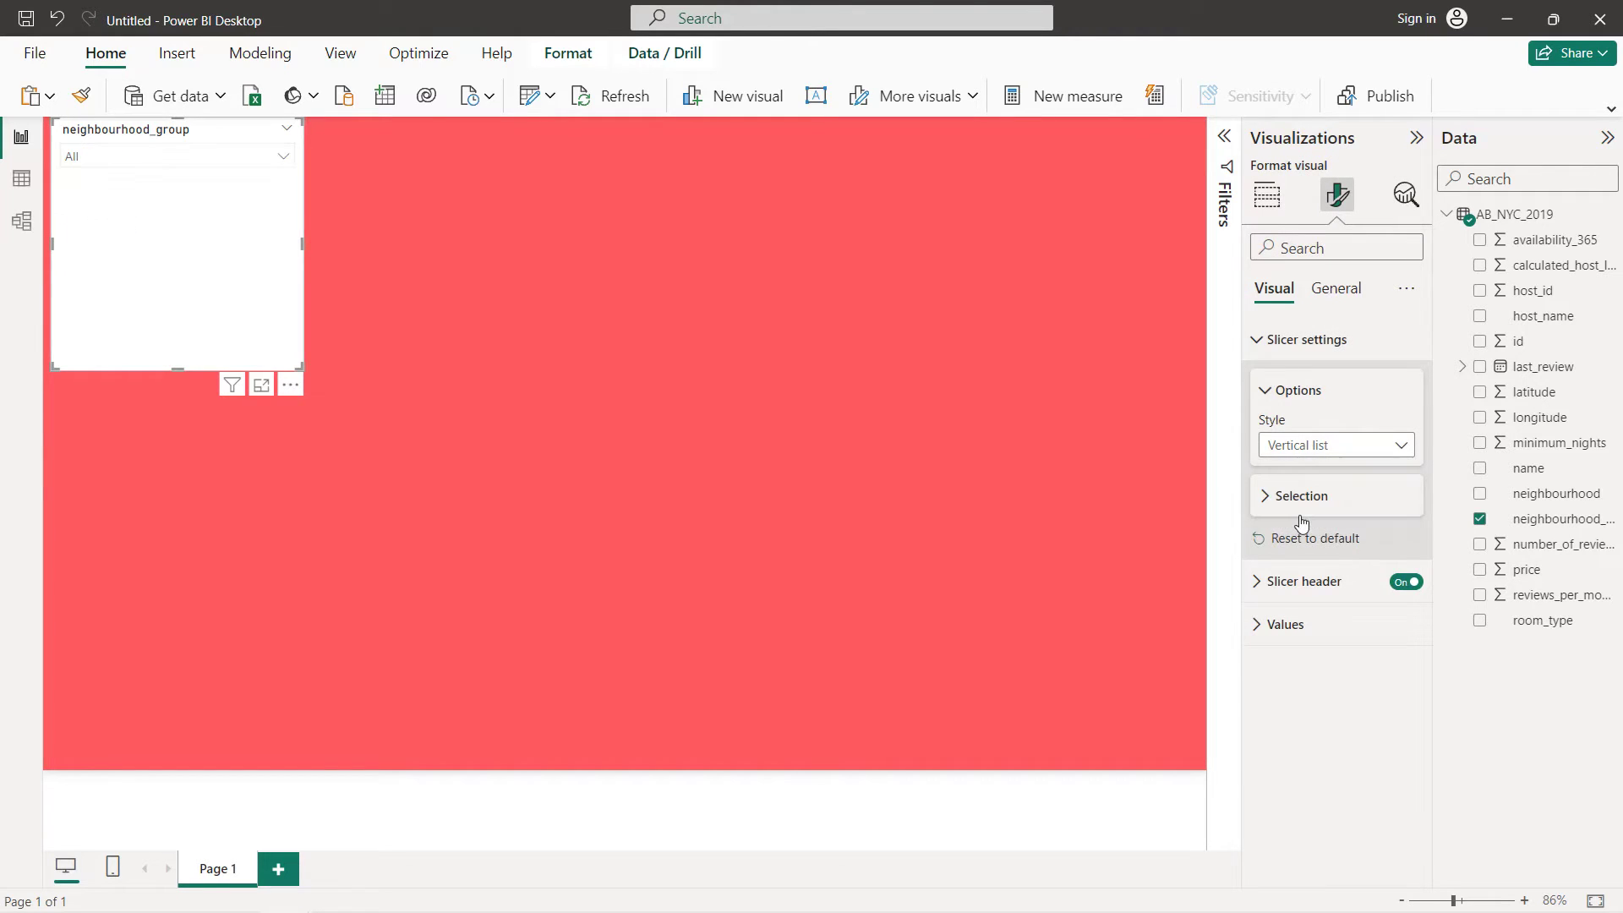
Format the slicer's values with the page's coral color as background and a white font color
{"action": "left_click", "coordinate": [1289, 626]}
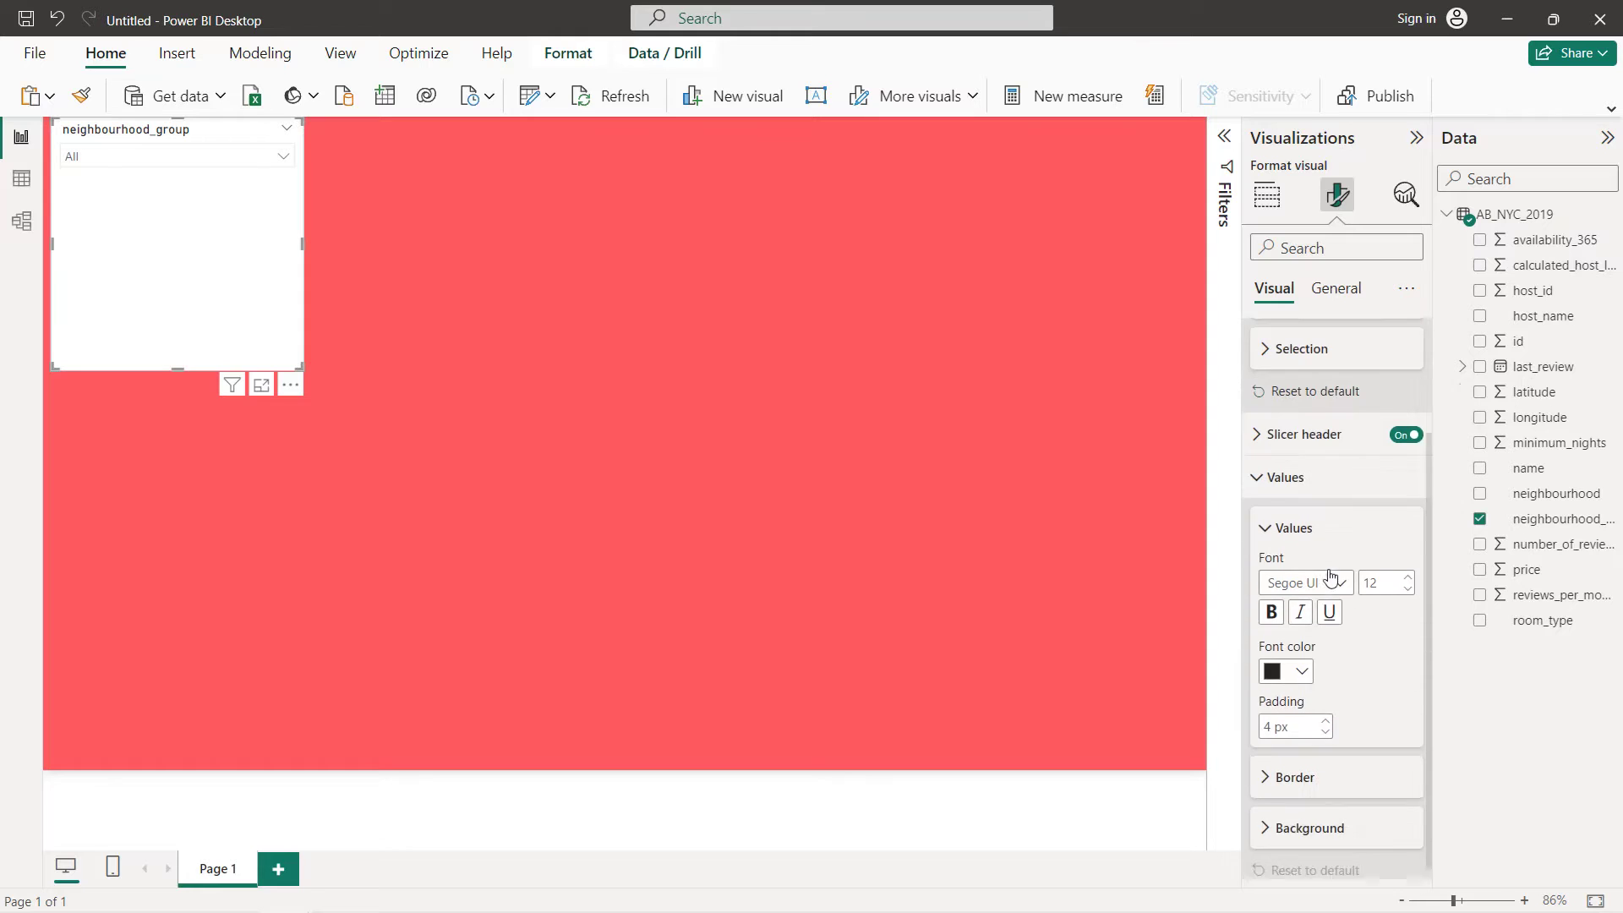
{"action": "left_click", "coordinate": [1297, 815]}
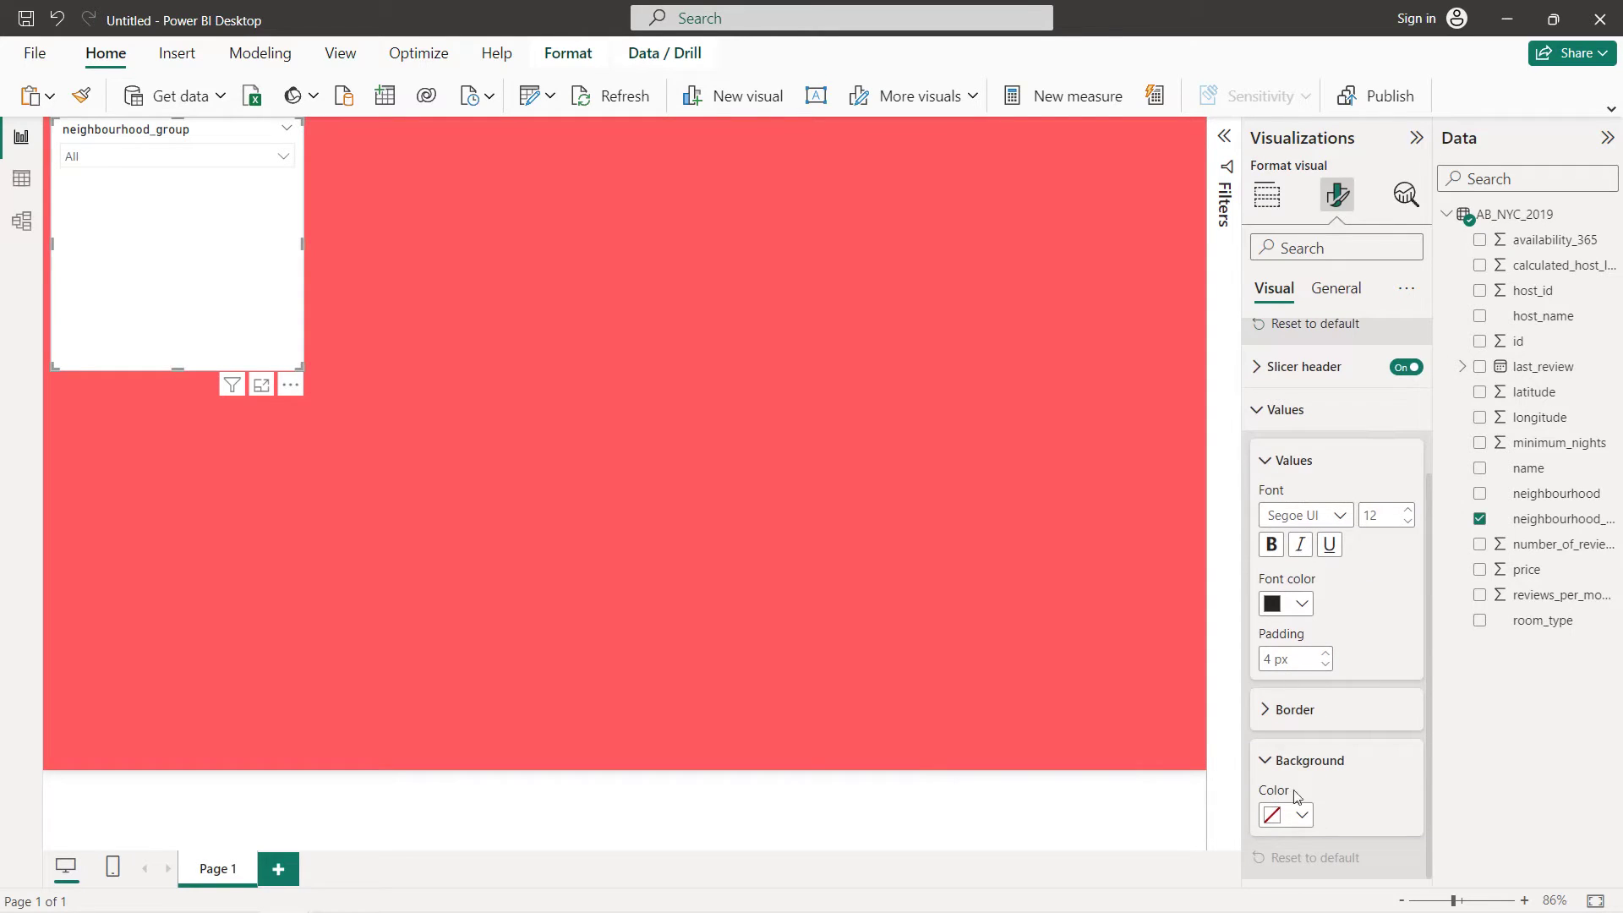
{"action": "left_click", "coordinate": [1301, 816]}
{"action": "left_click", "coordinate": [1285, 721]}
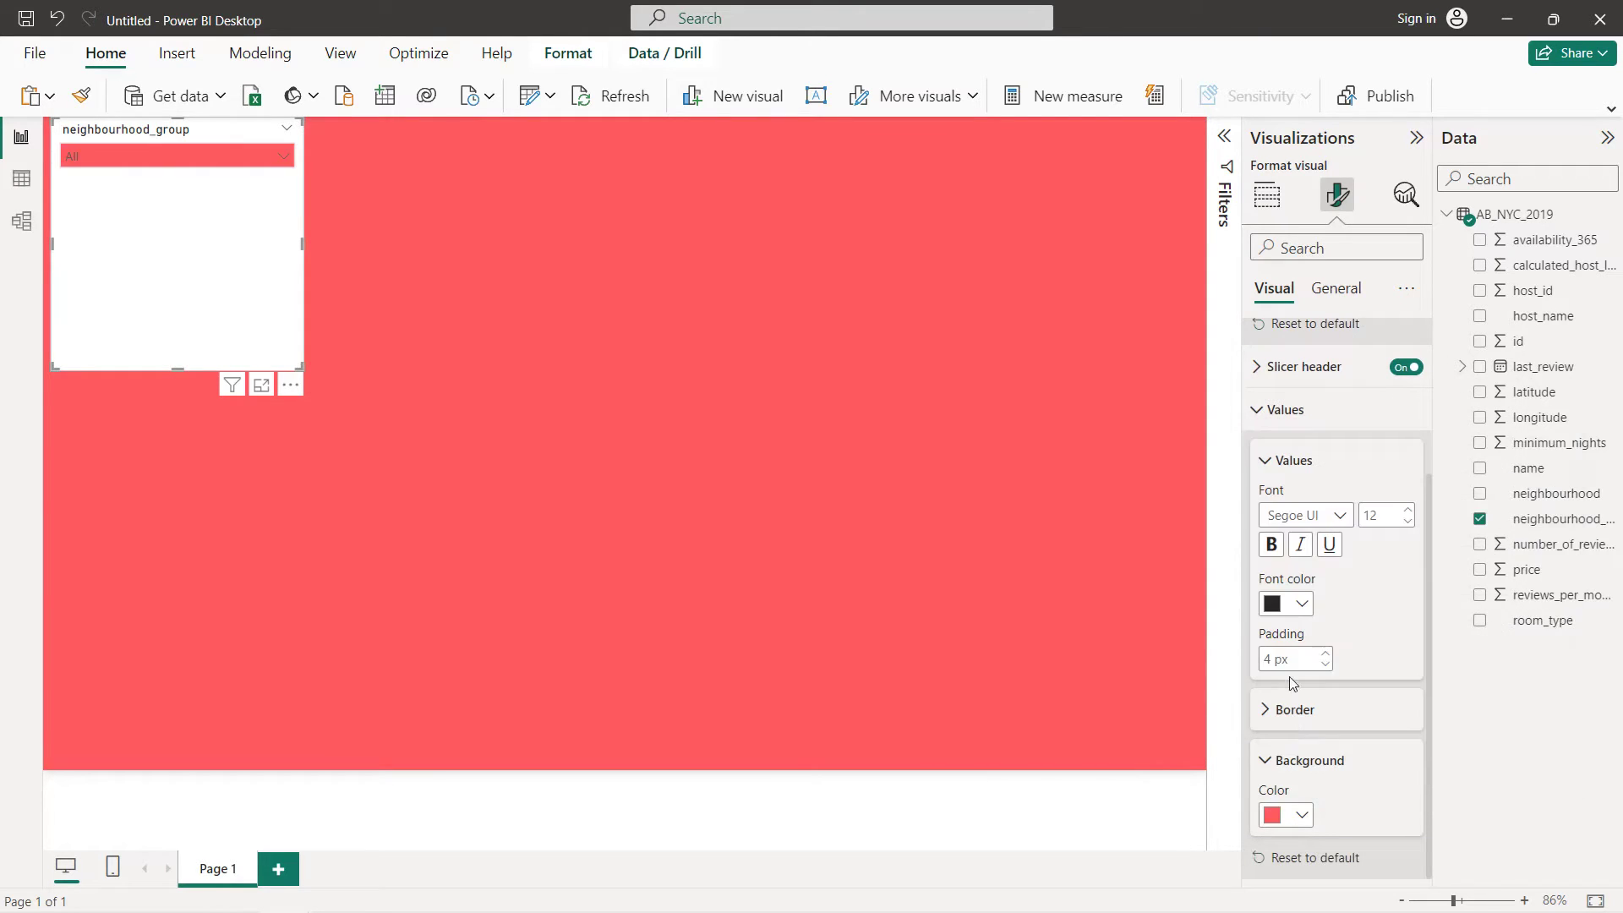
{"action": "left_click", "coordinate": [1301, 605]}
{"action": "left_click", "coordinate": [1282, 265]}
Turn on the slicer's visual border, color it white and set its rounded corners to 20 px
{"action": "left_click", "coordinate": [1328, 298]}
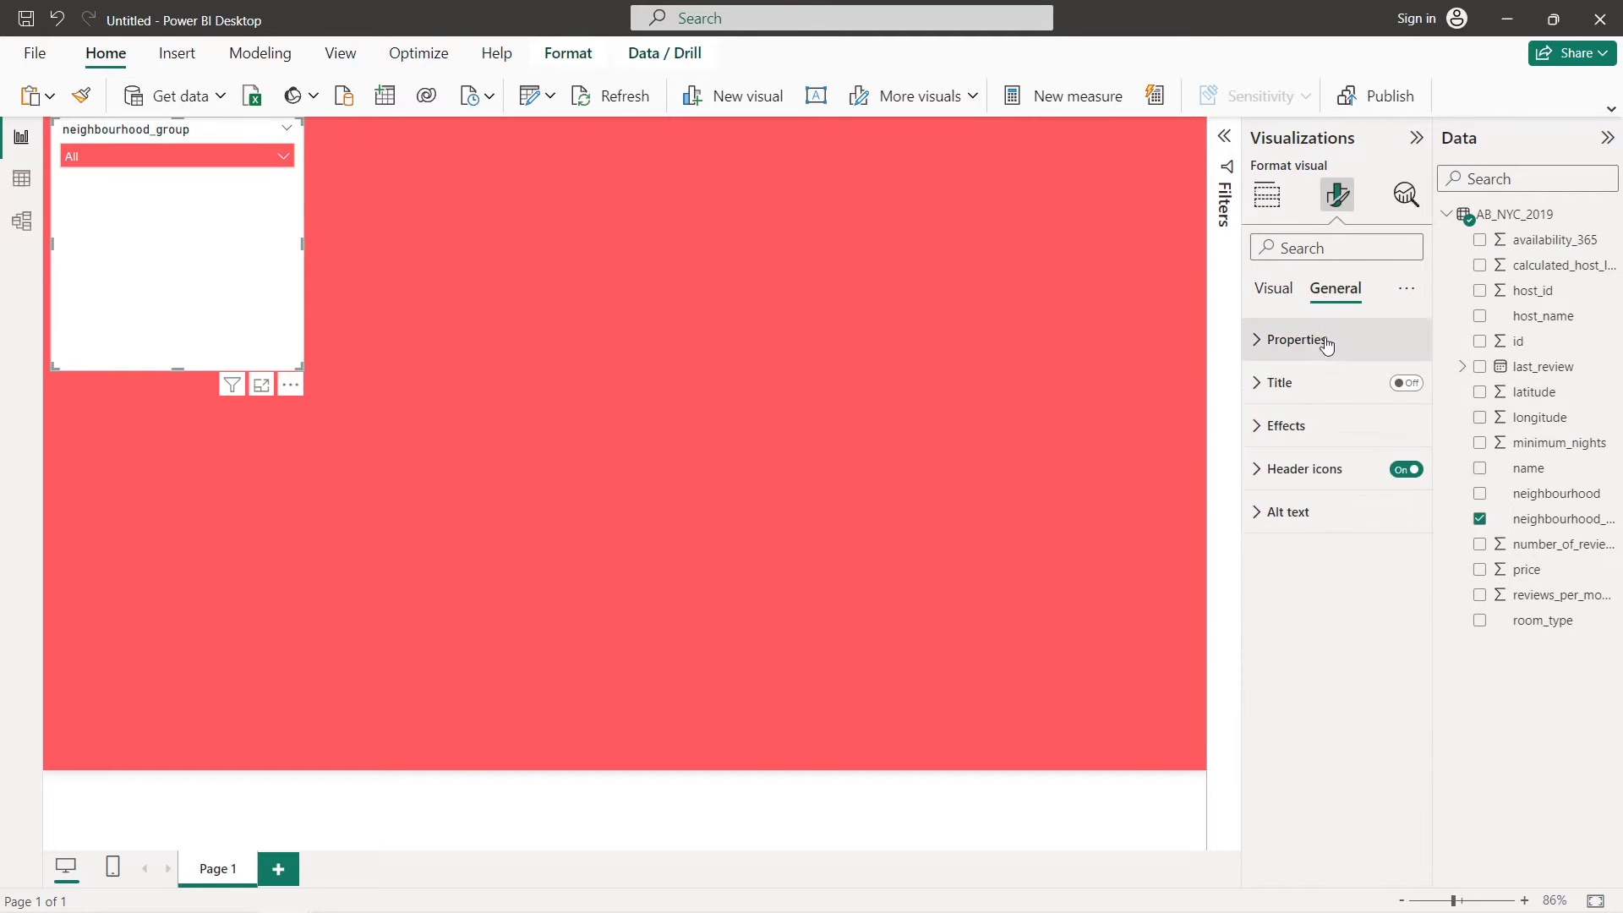
{"action": "left_click", "coordinate": [1307, 429]}
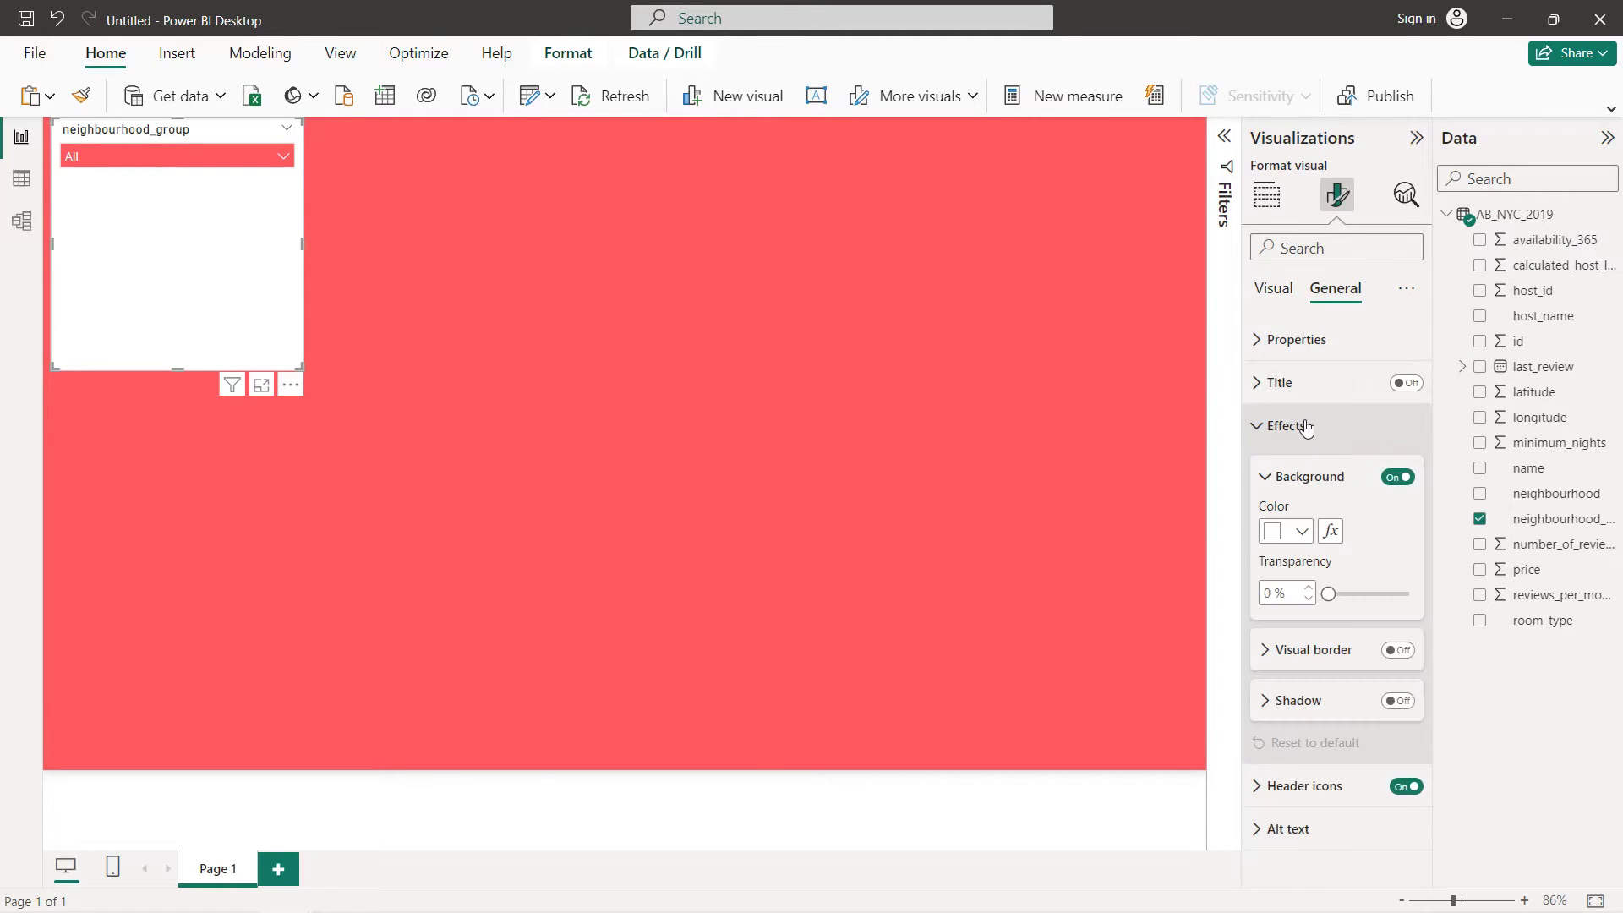
{"action": "left_click", "coordinate": [1394, 667]}
{"action": "left_click", "coordinate": [1398, 650]}
{"action": "left_click", "coordinate": [1304, 702]}
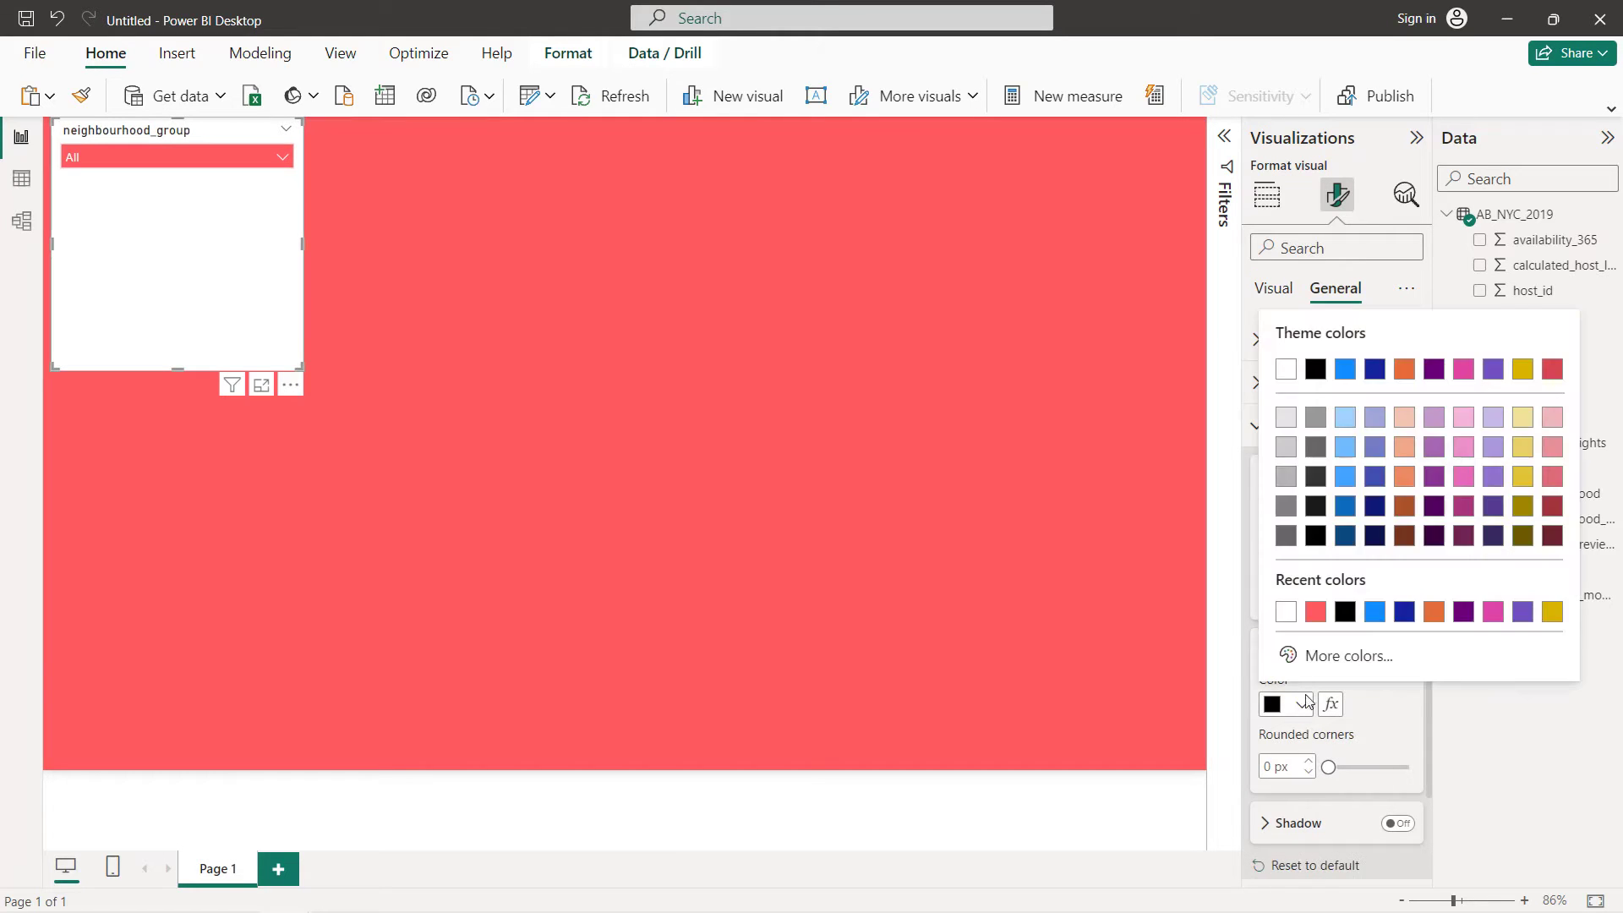
{"action": "left_click", "coordinate": [1285, 611]}
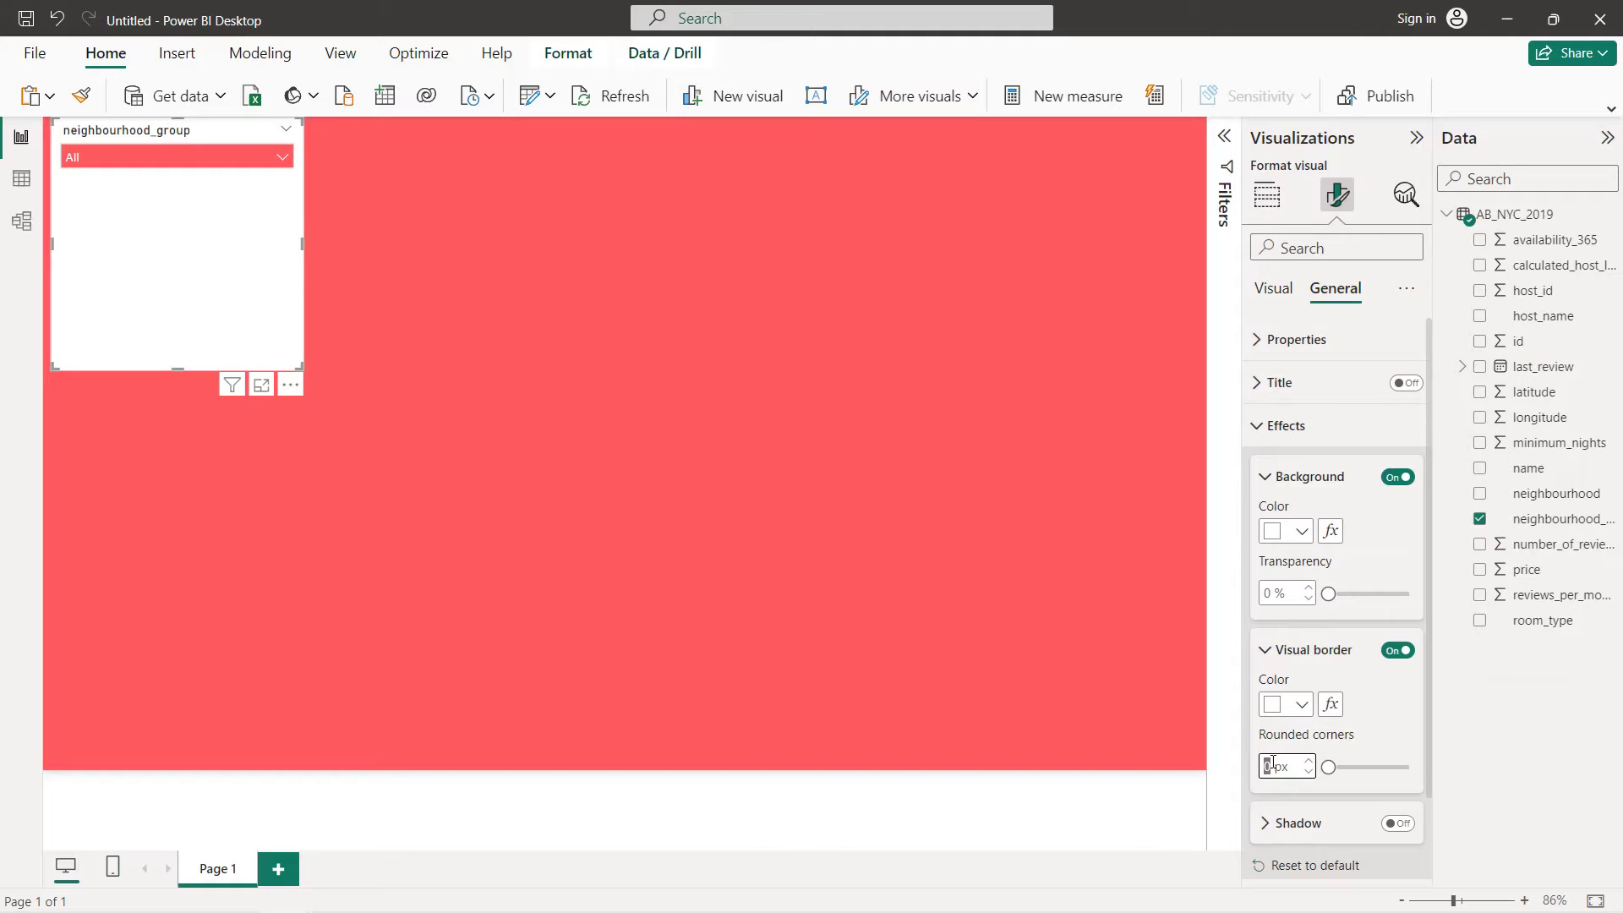
{"action": "type", "text": "20"}
{"action": "key", "text": "Return"}
Set the neighbourhood_group slicer's overall background to the page's coral color
{"action": "left_click", "coordinate": [1302, 530]}
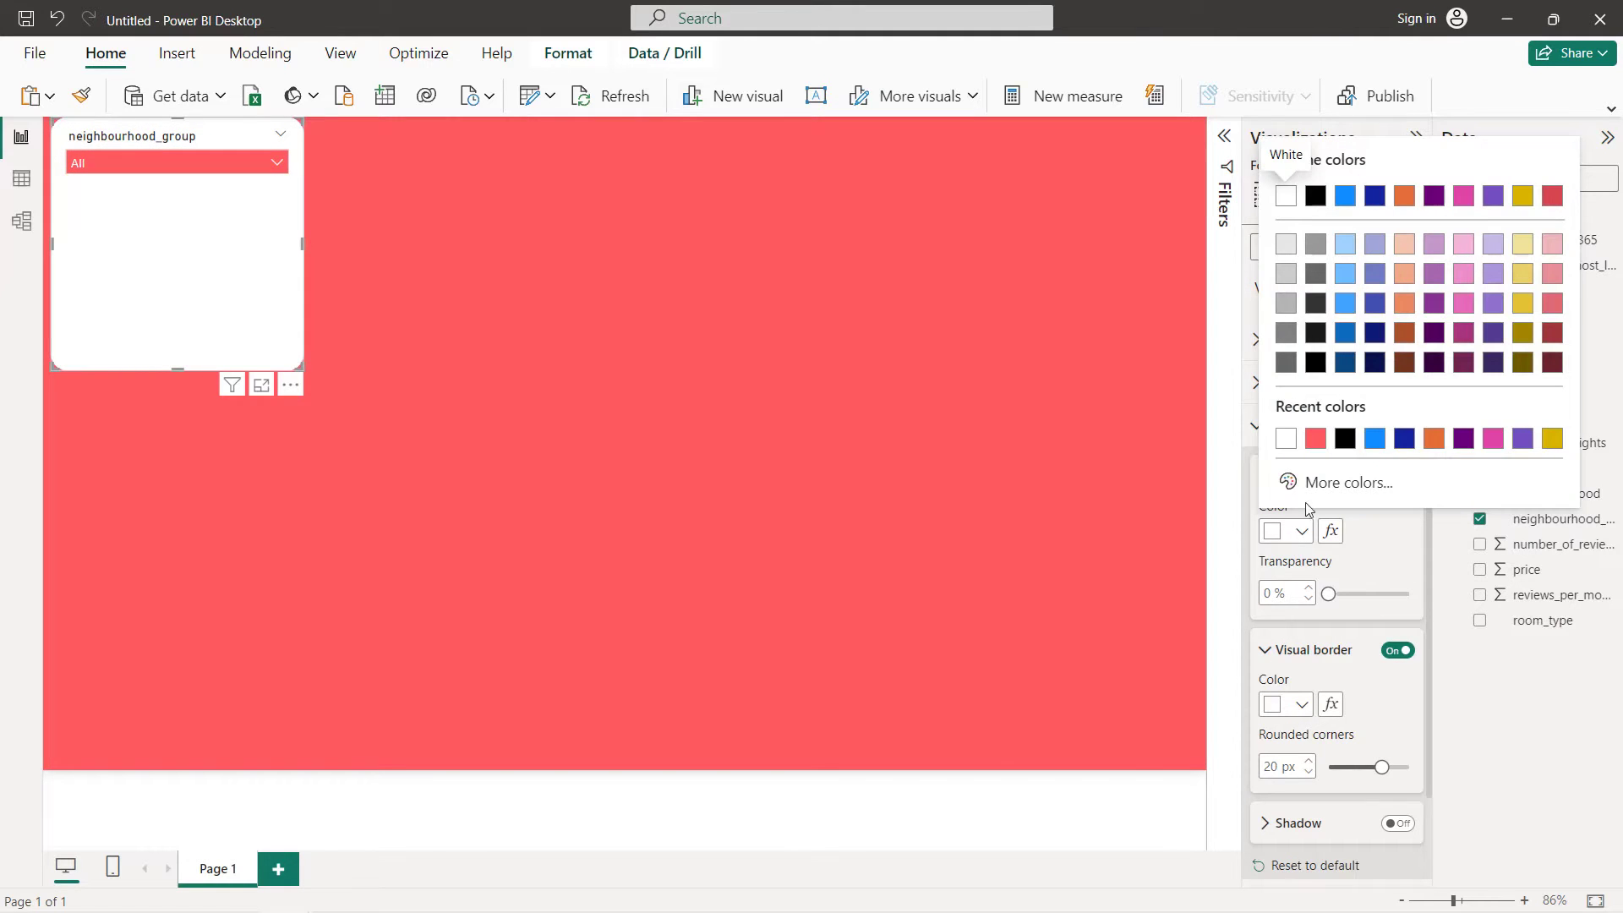
{"action": "left_click", "coordinate": [1315, 439]}
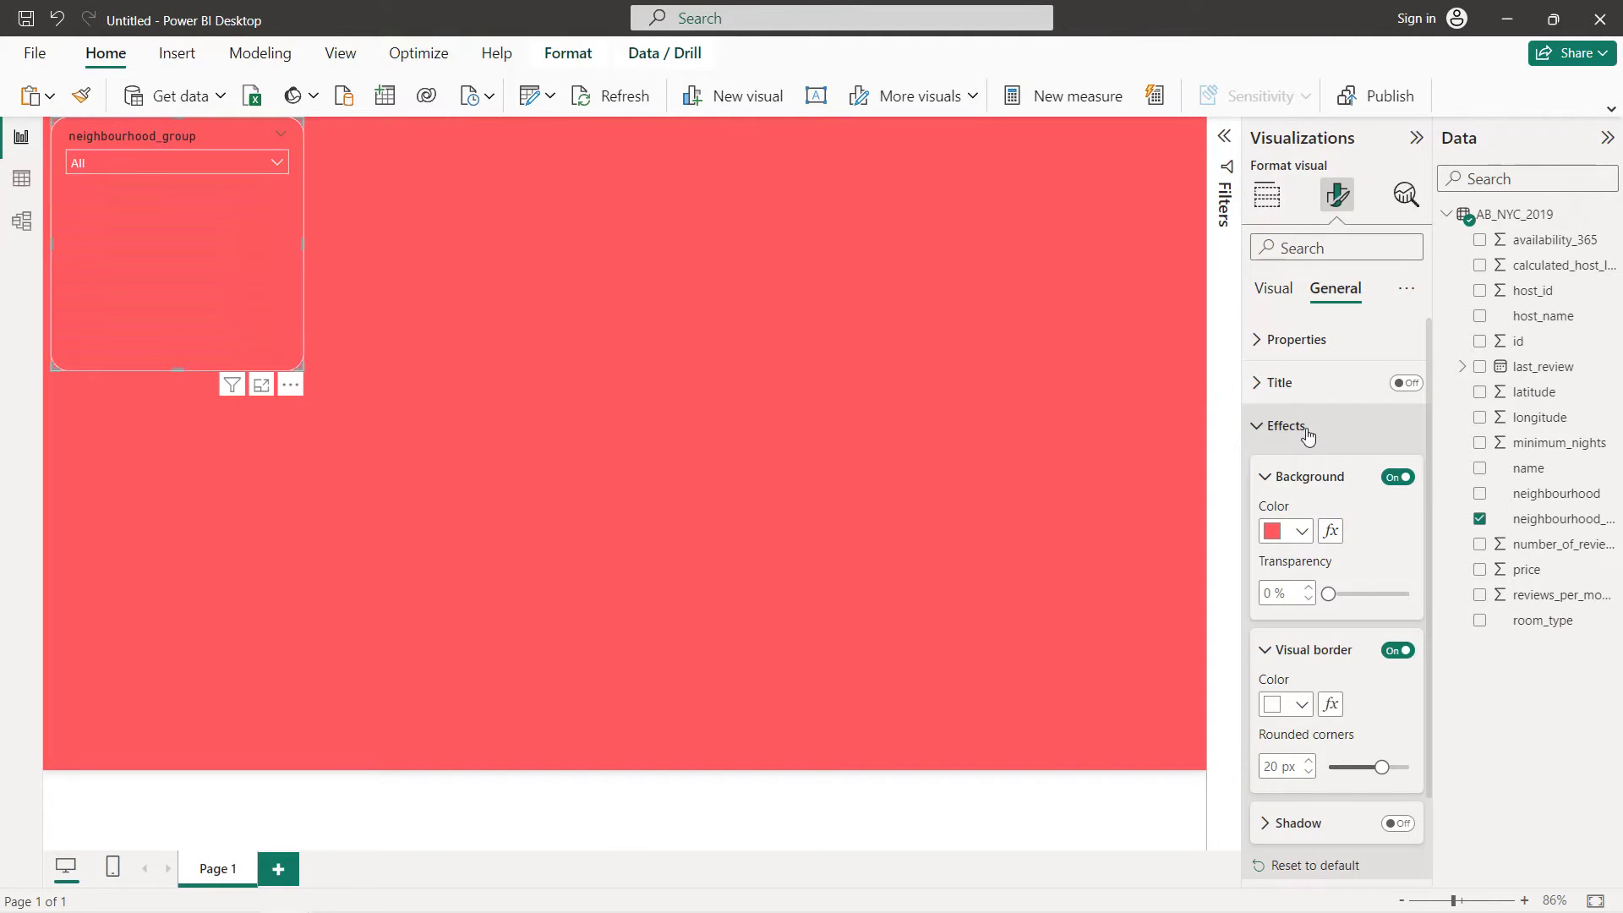
{"action": "left_click", "coordinate": [1294, 430]}
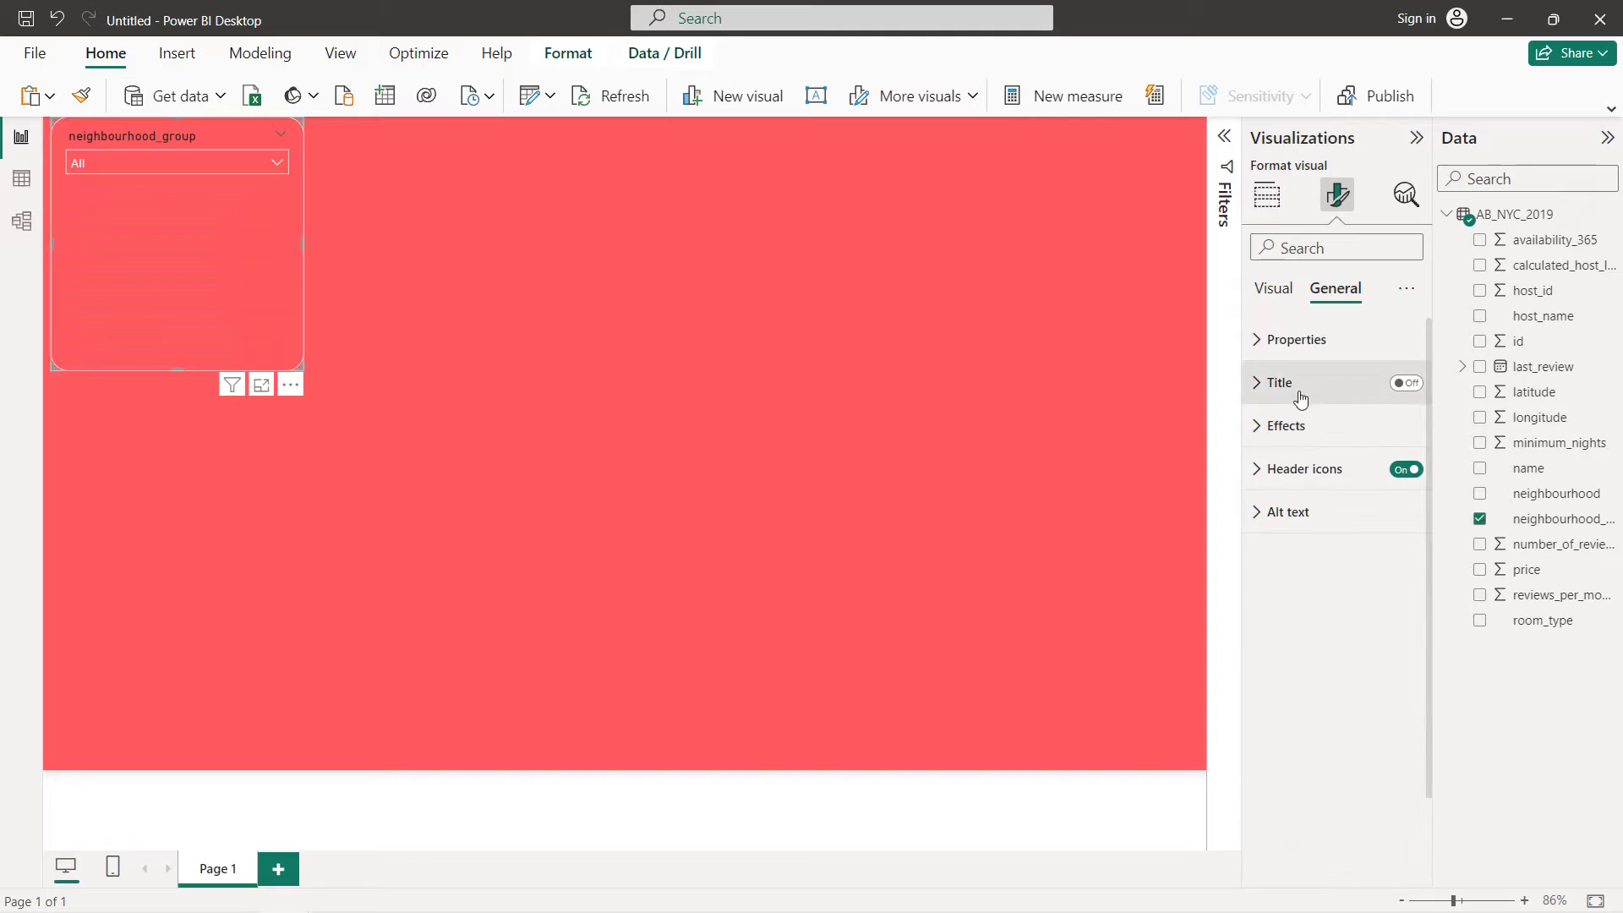
Change the slicer header text's font color to white
{"action": "left_click", "coordinate": [1277, 292]}
{"action": "left_click", "coordinate": [1274, 342]}
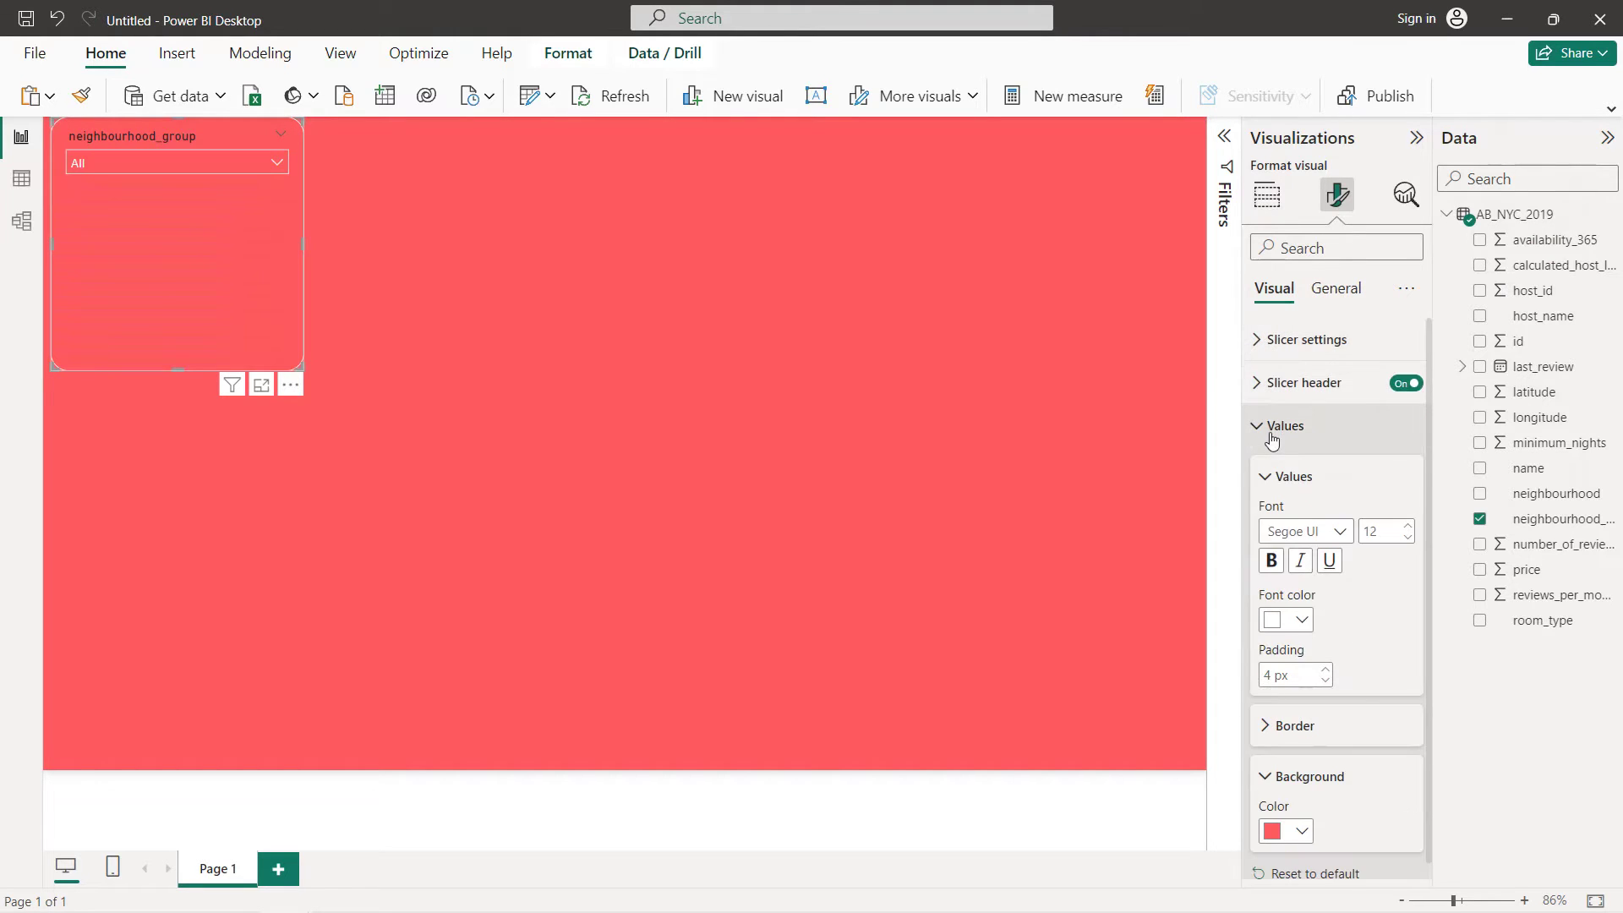
{"action": "left_click", "coordinate": [1272, 432]}
{"action": "left_click", "coordinate": [1281, 386]}
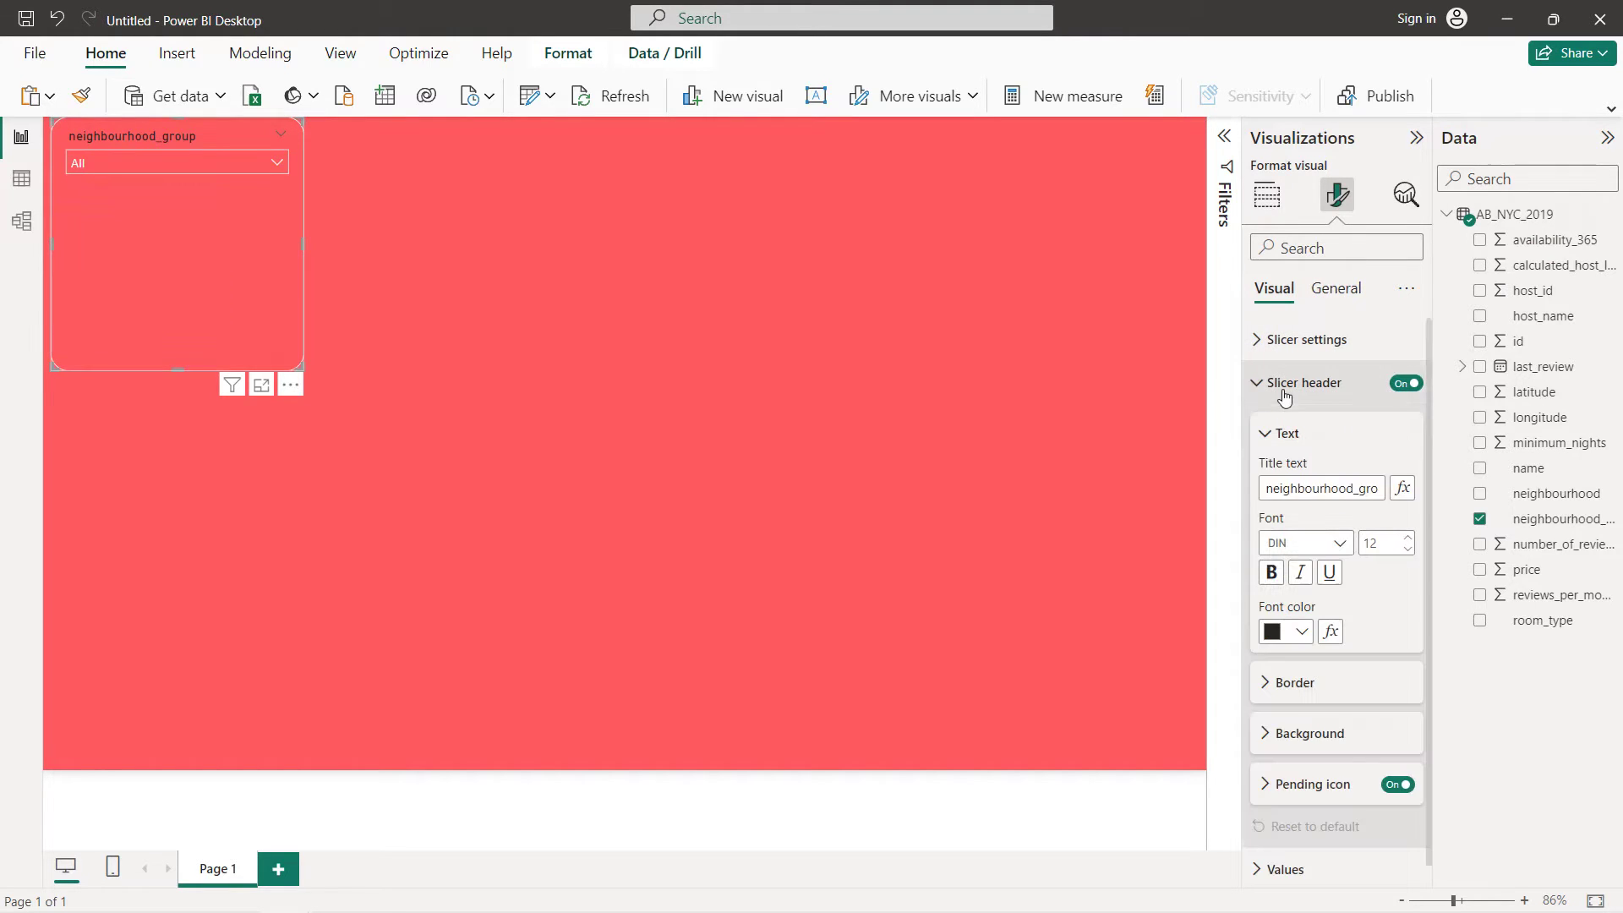
{"action": "left_click", "coordinate": [1300, 632]}
{"action": "left_click", "coordinate": [1311, 538]}
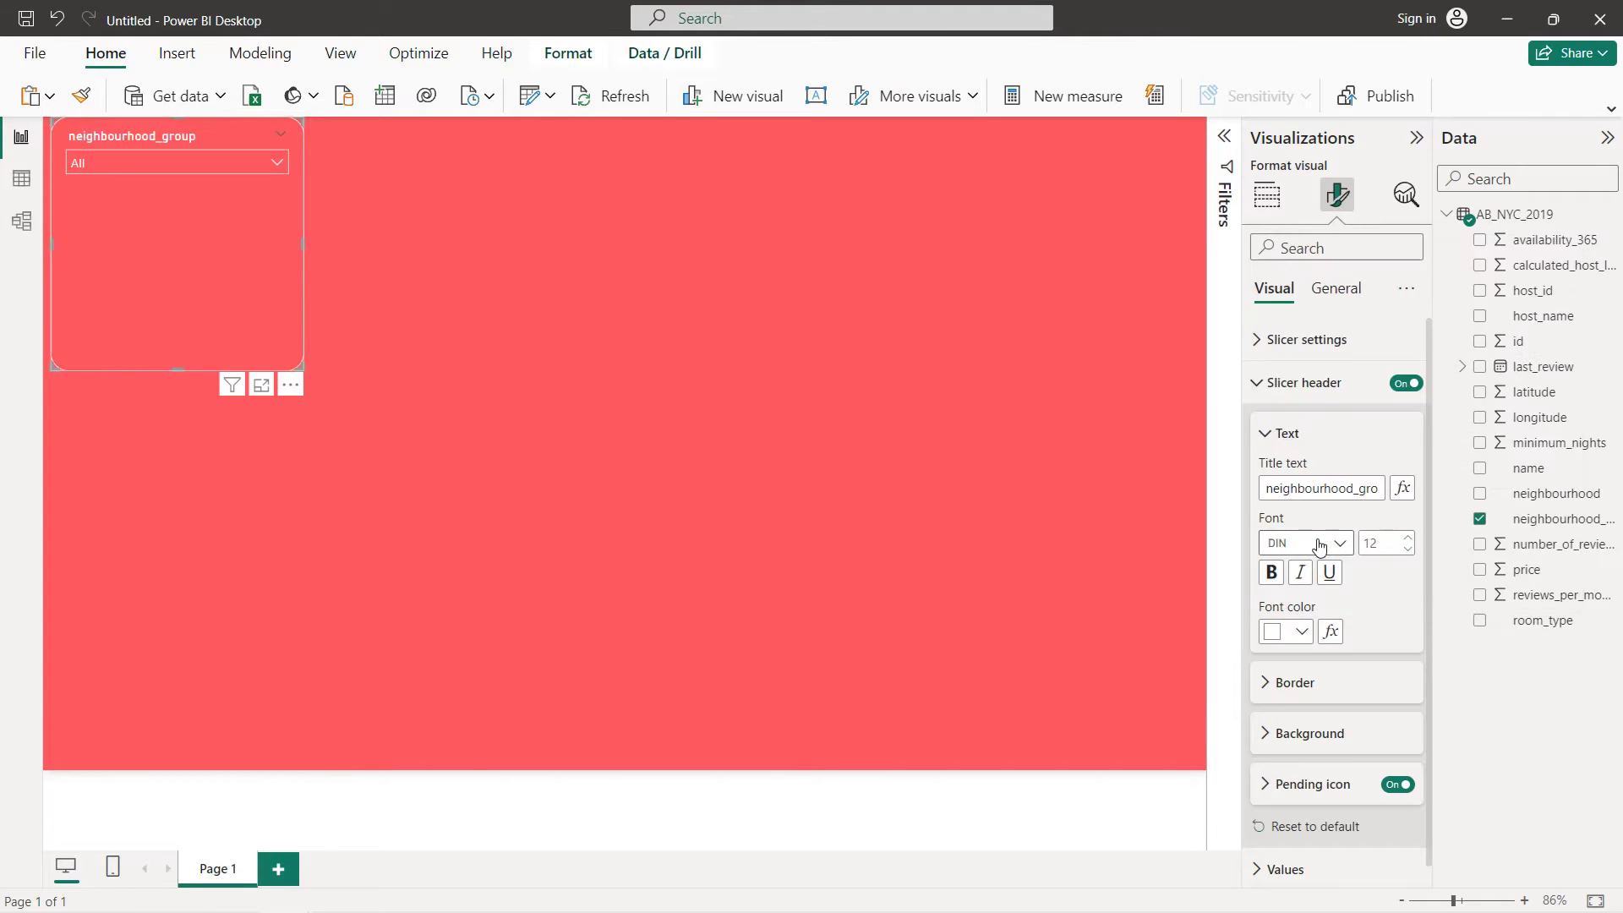
Shrink the slicer to a compact box around its dropdown and move it to the top middle of the page
{"action": "left_click_drag", "start_coordinate": [303, 369], "coordinate": [244, 182]}
{"action": "left_click", "coordinate": [236, 164]}
{"action": "left_click", "coordinate": [235, 164]}
{"action": "mouse_move", "coordinate": [152, 140]}
{"action": "left_mouse_down"}
{"action": "mouse_move", "coordinate": [683, 157]}
{"action": "mouse_move", "coordinate": [713, 133]}
{"action": "left_mouse_up"}
Duplicate the neighbourhood_group slicer beside the original and replace the copy's field with room_type
{"action": "key", "text": "ctrl+c"}
{"action": "key", "text": "ctrl+v"}
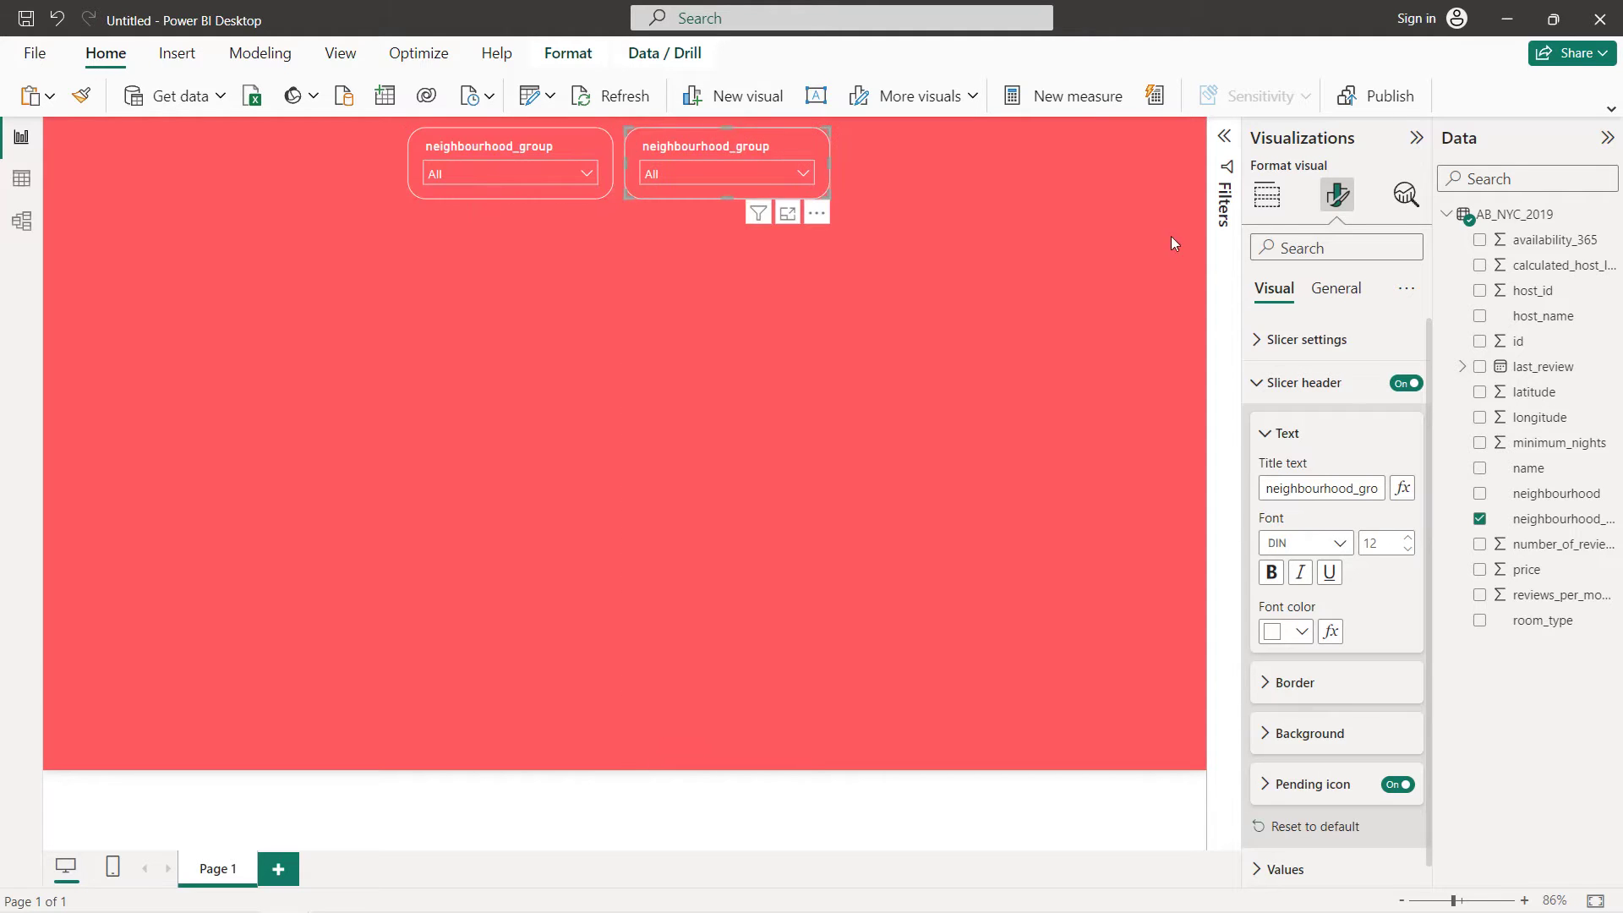
{"action": "left_click", "coordinate": [1267, 196]}
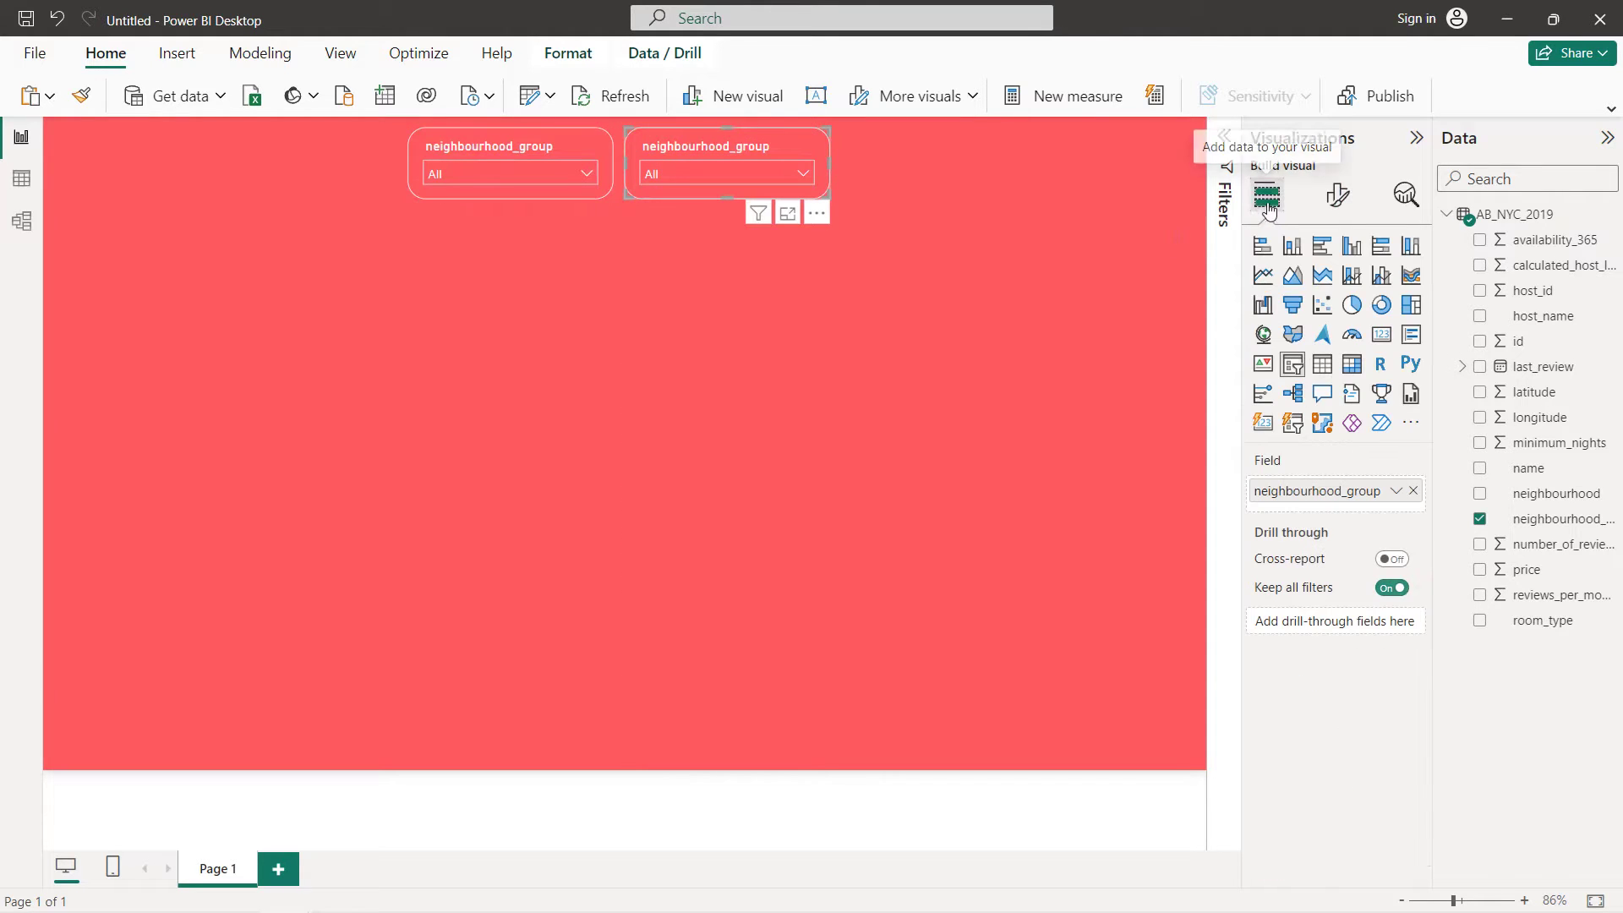
{"action": "left_click", "coordinate": [1412, 491]}
{"action": "left_click", "coordinate": [1480, 621]}
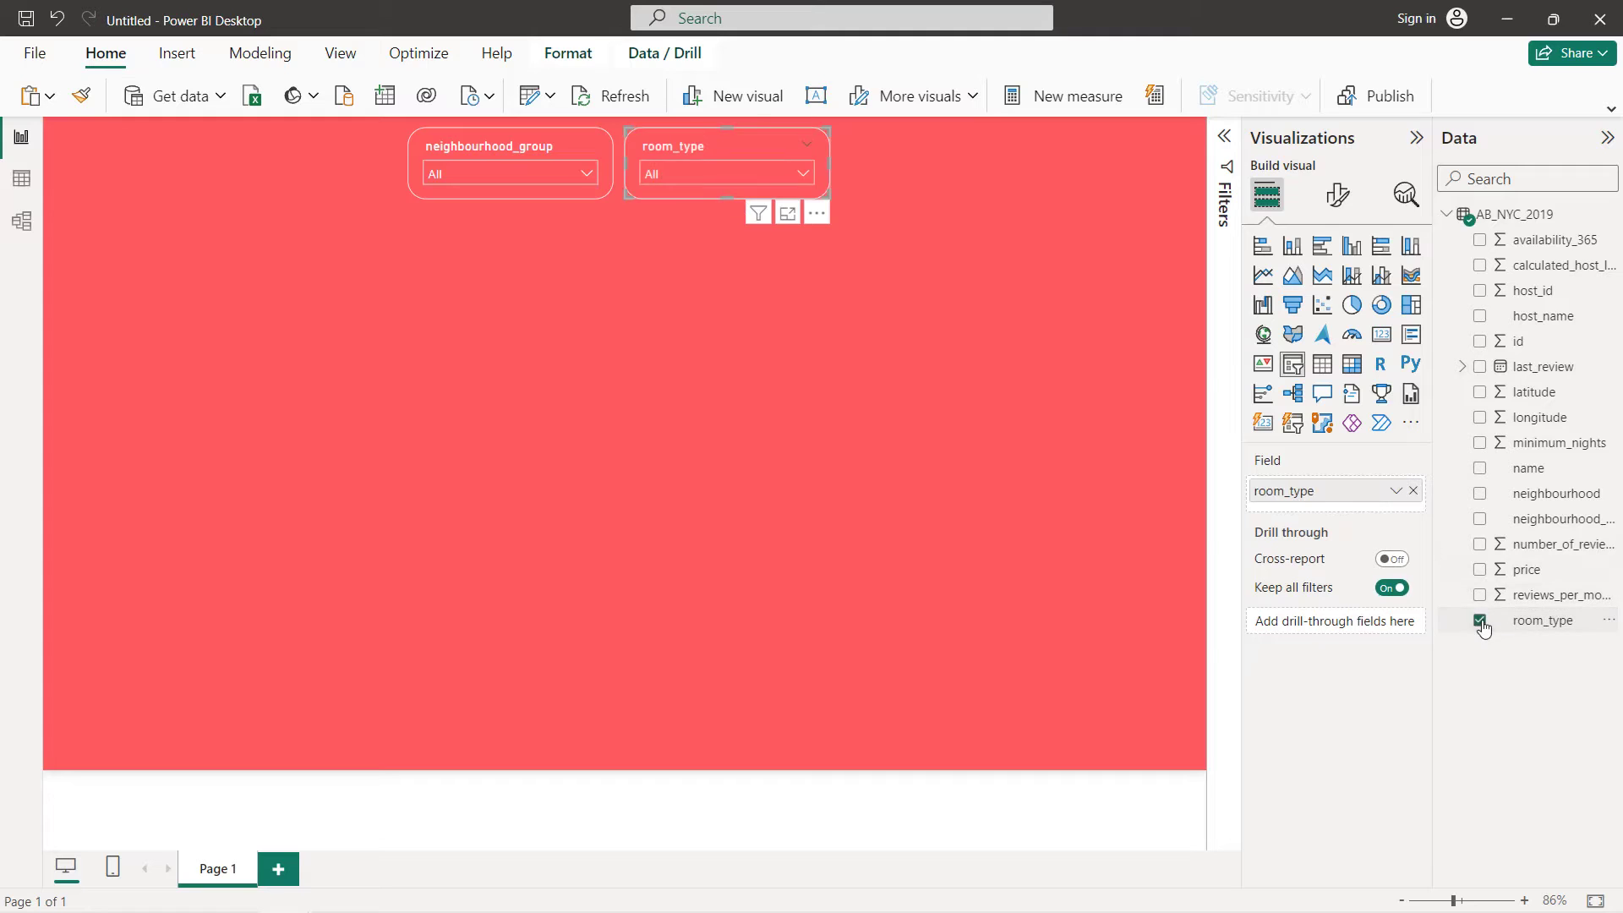
{"action": "left_click", "coordinate": [682, 169]}
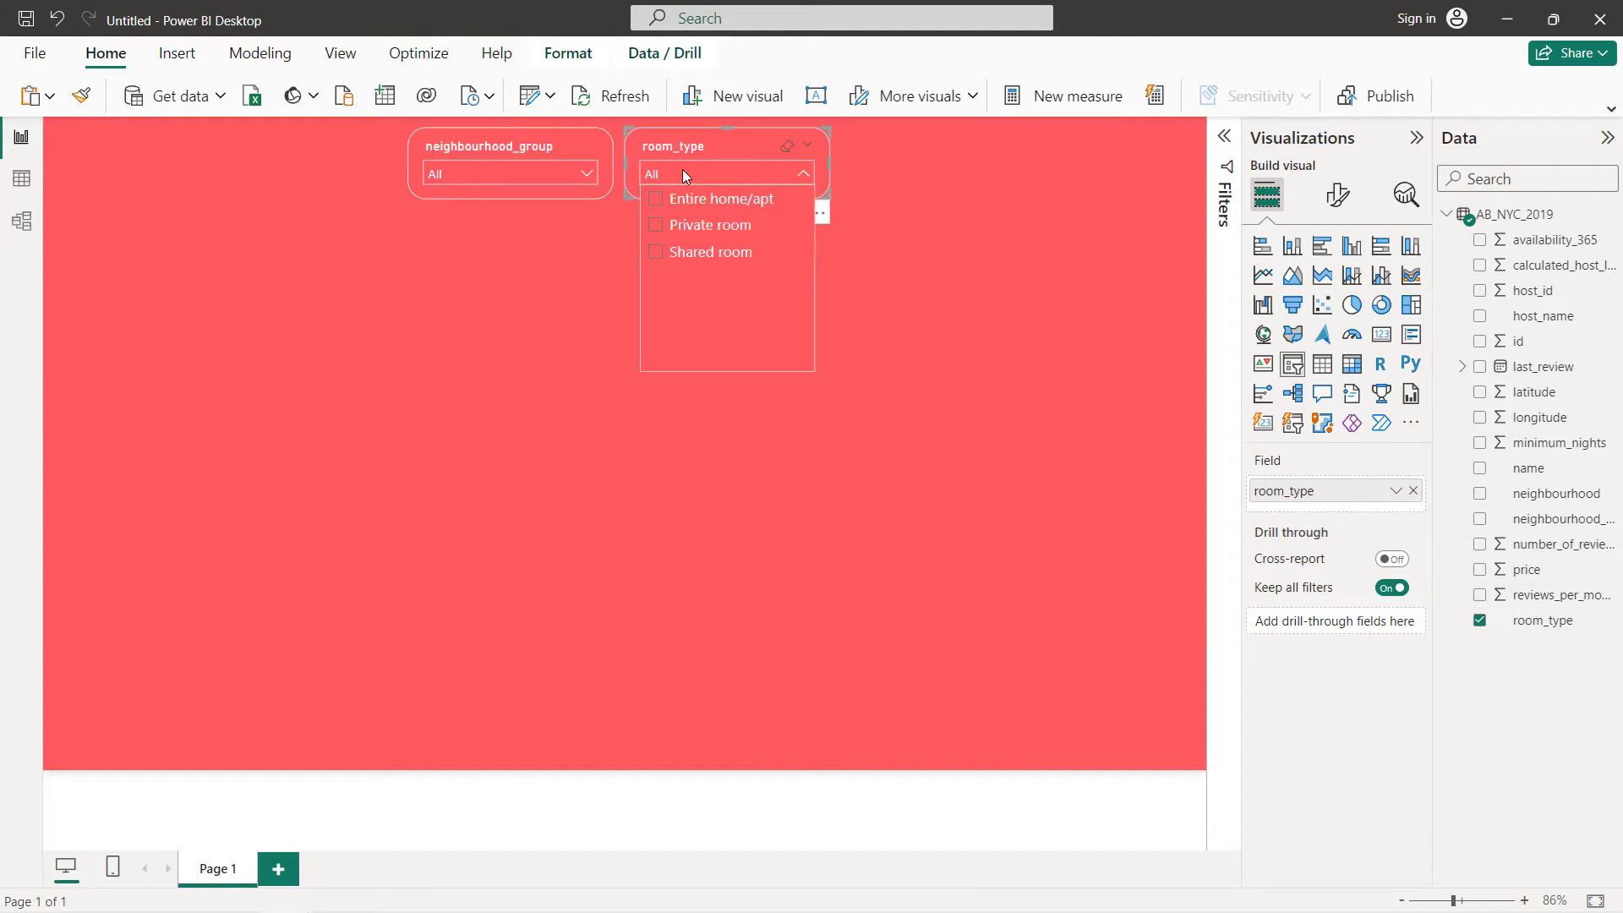
{"action": "left_click", "coordinate": [682, 169]}
{"action": "left_click", "coordinate": [470, 175]}
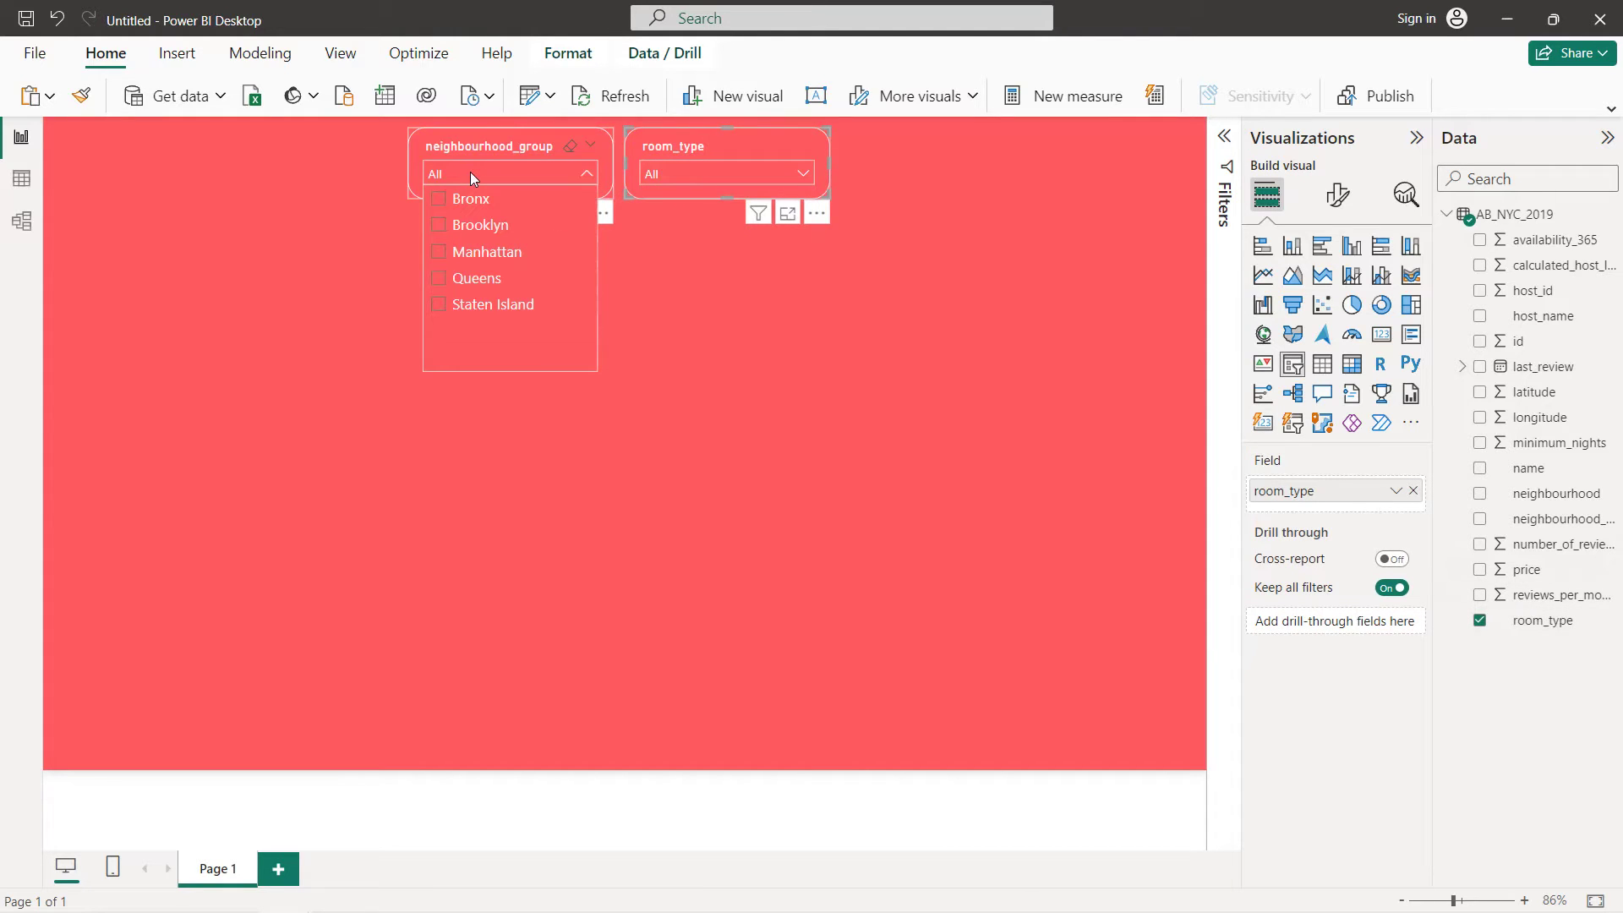
{"action": "left_click", "coordinate": [571, 291]}
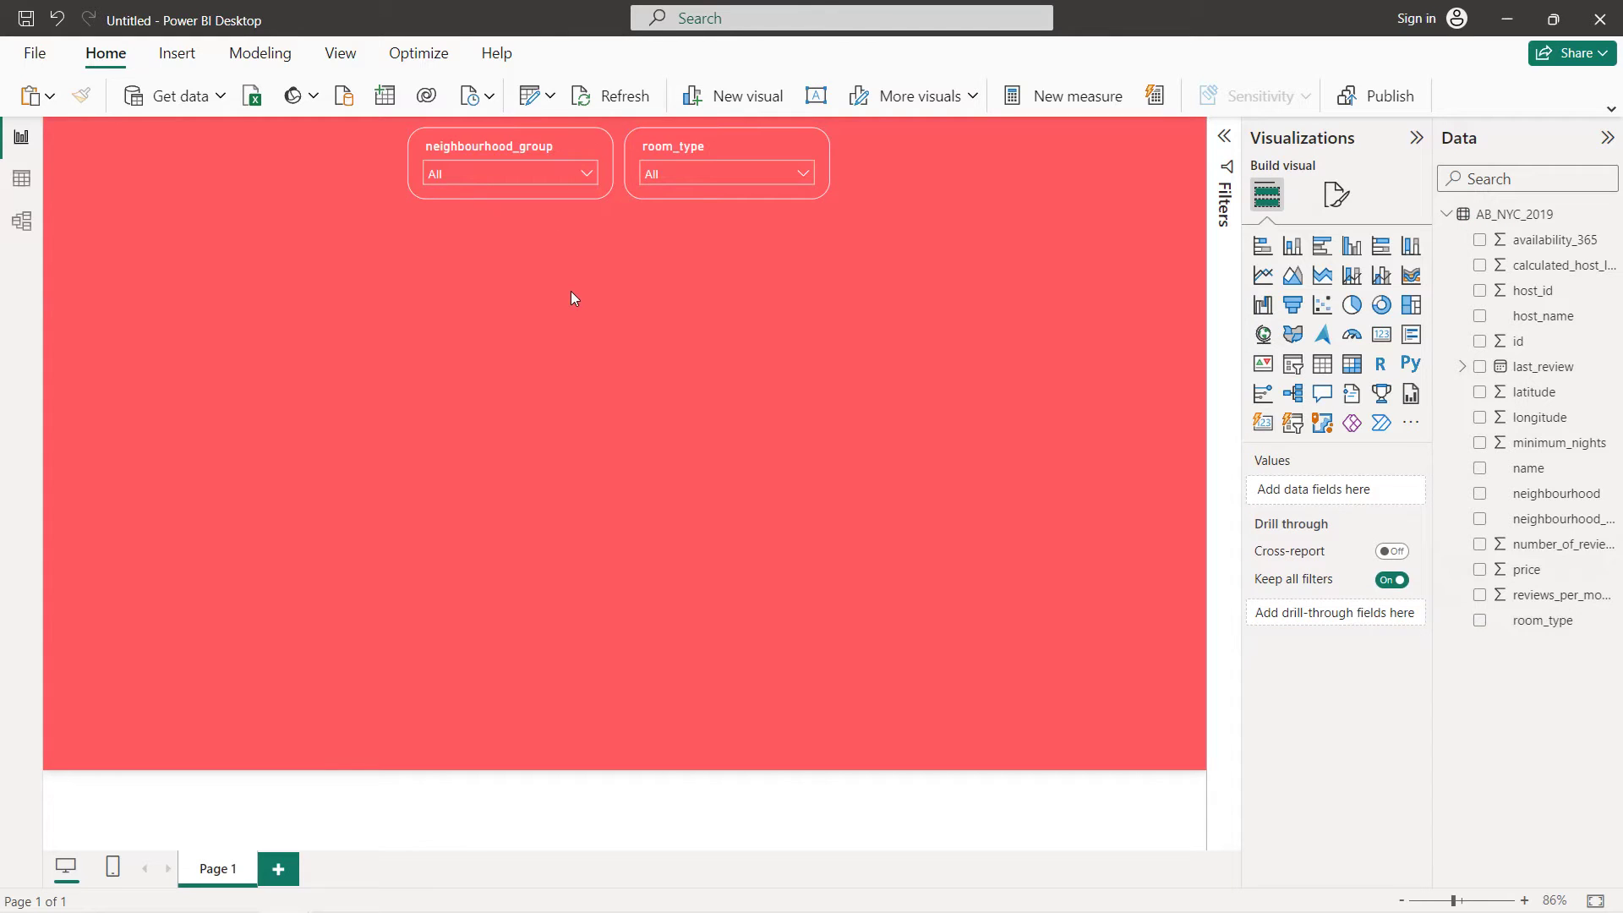
Add a card visual for reviews_per_month and aggregate the field as Average
{"action": "left_click", "coordinate": [1382, 338]}
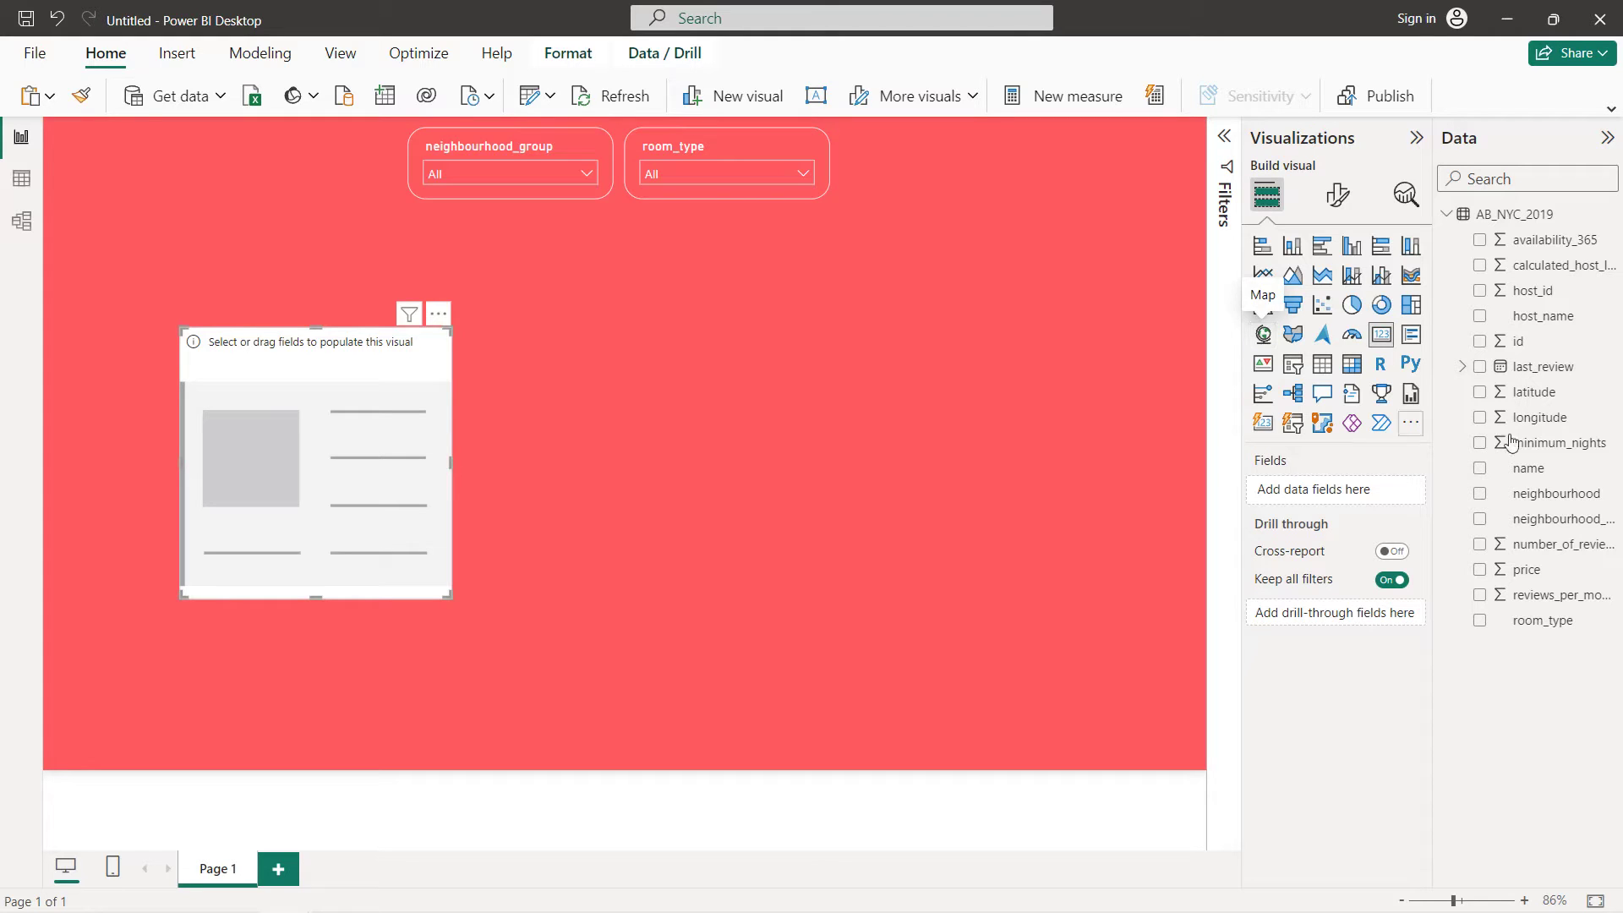
{"action": "left_click", "coordinate": [1479, 597]}
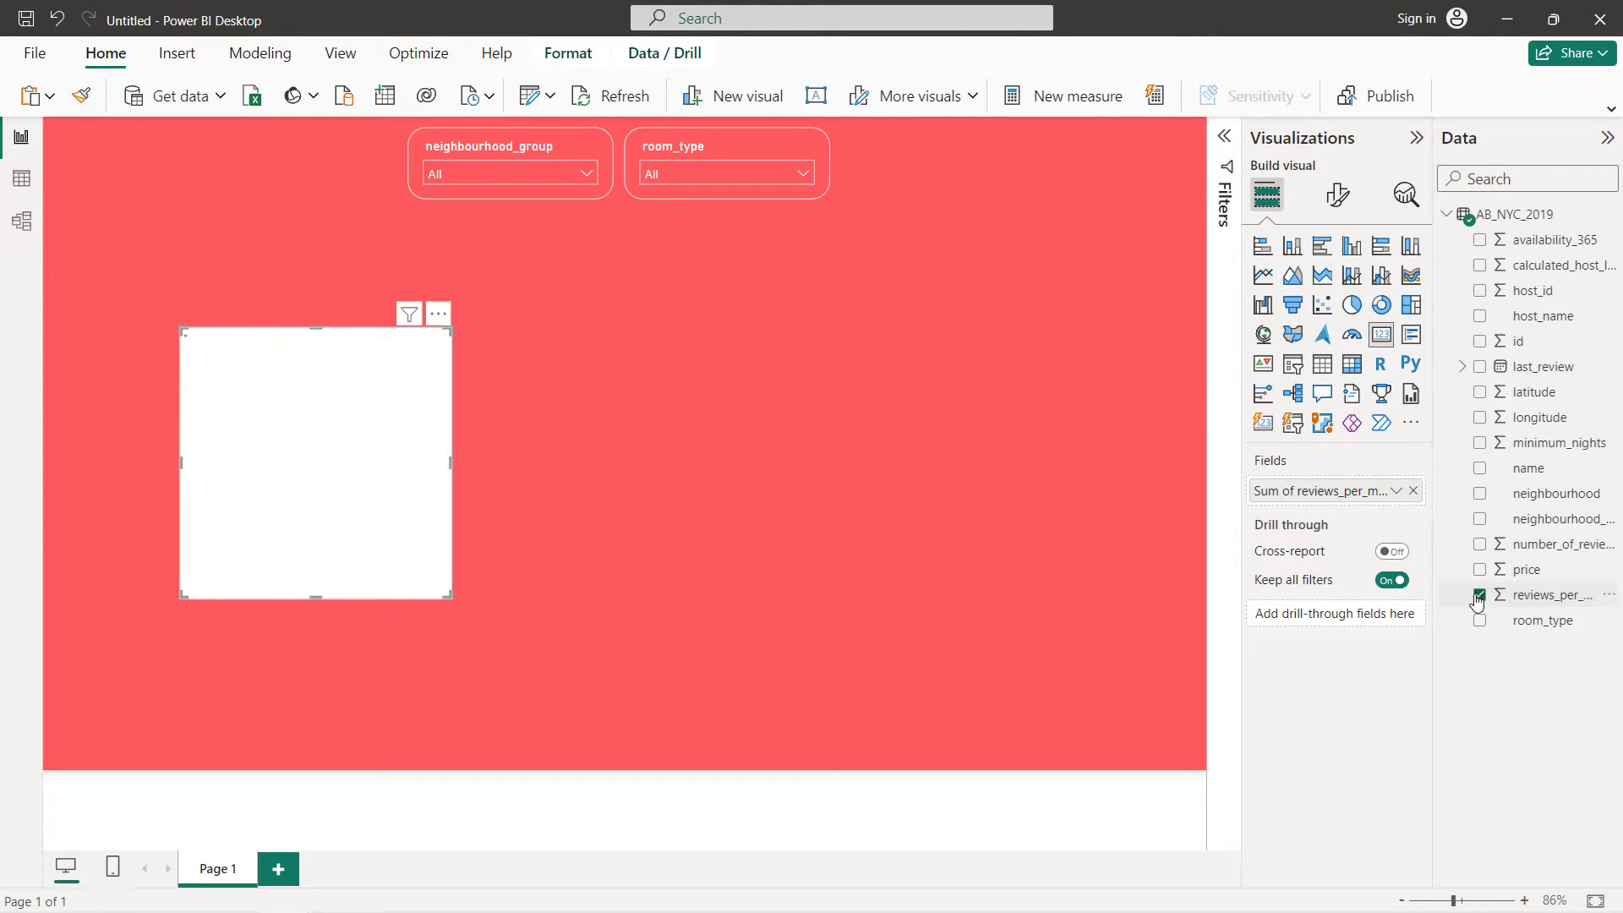
{"action": "left_click", "coordinate": [1397, 490]}
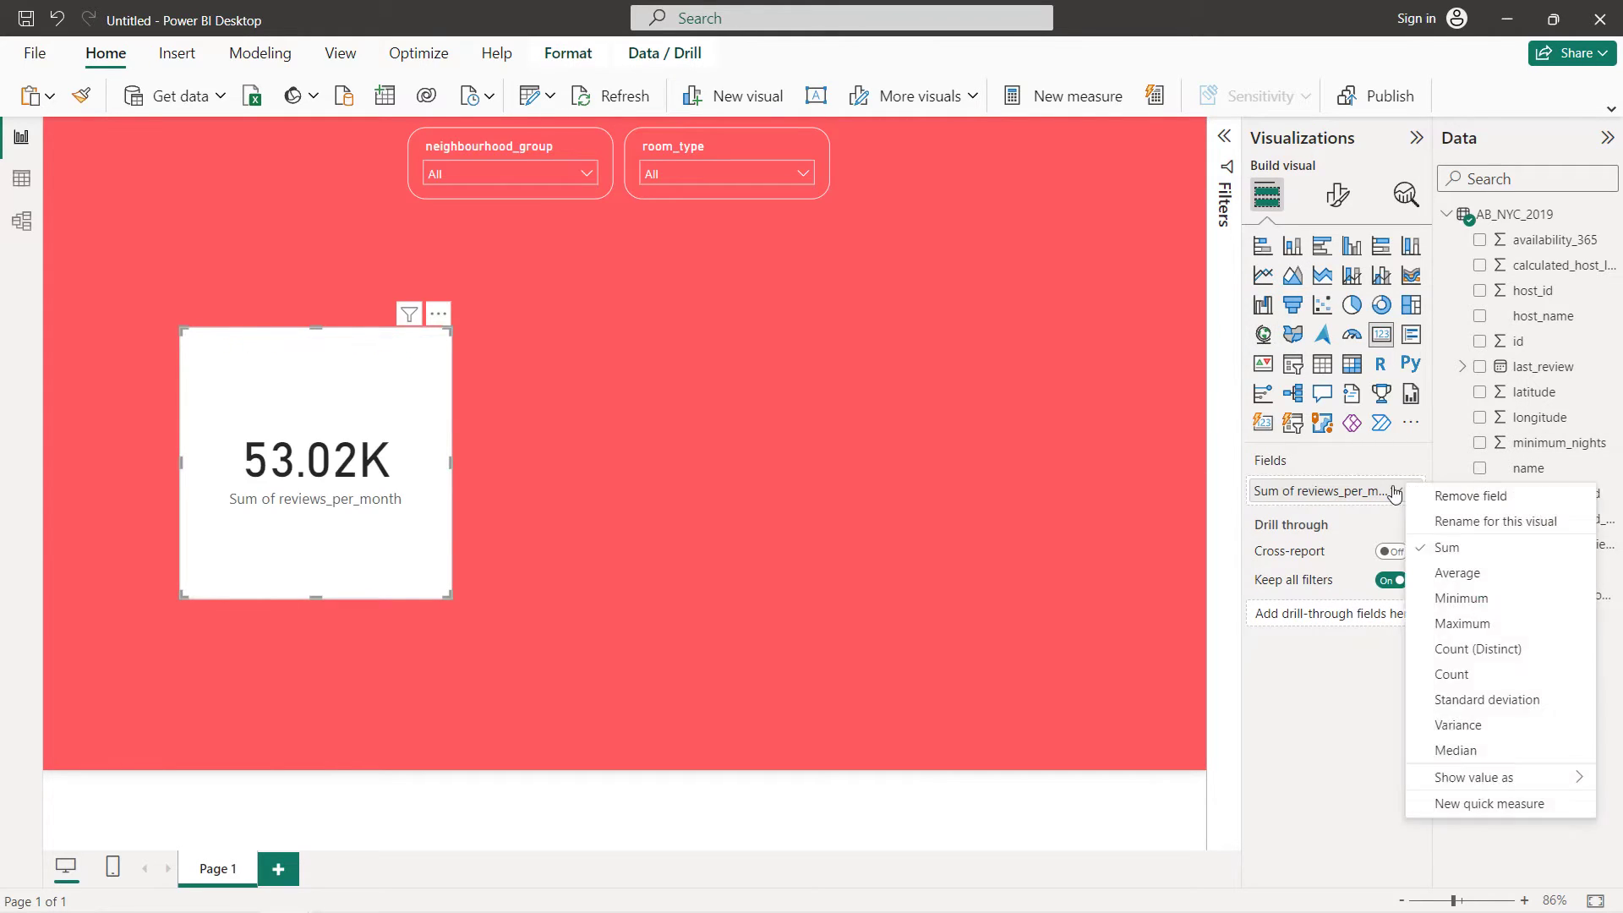
{"action": "left_click", "coordinate": [1442, 572]}
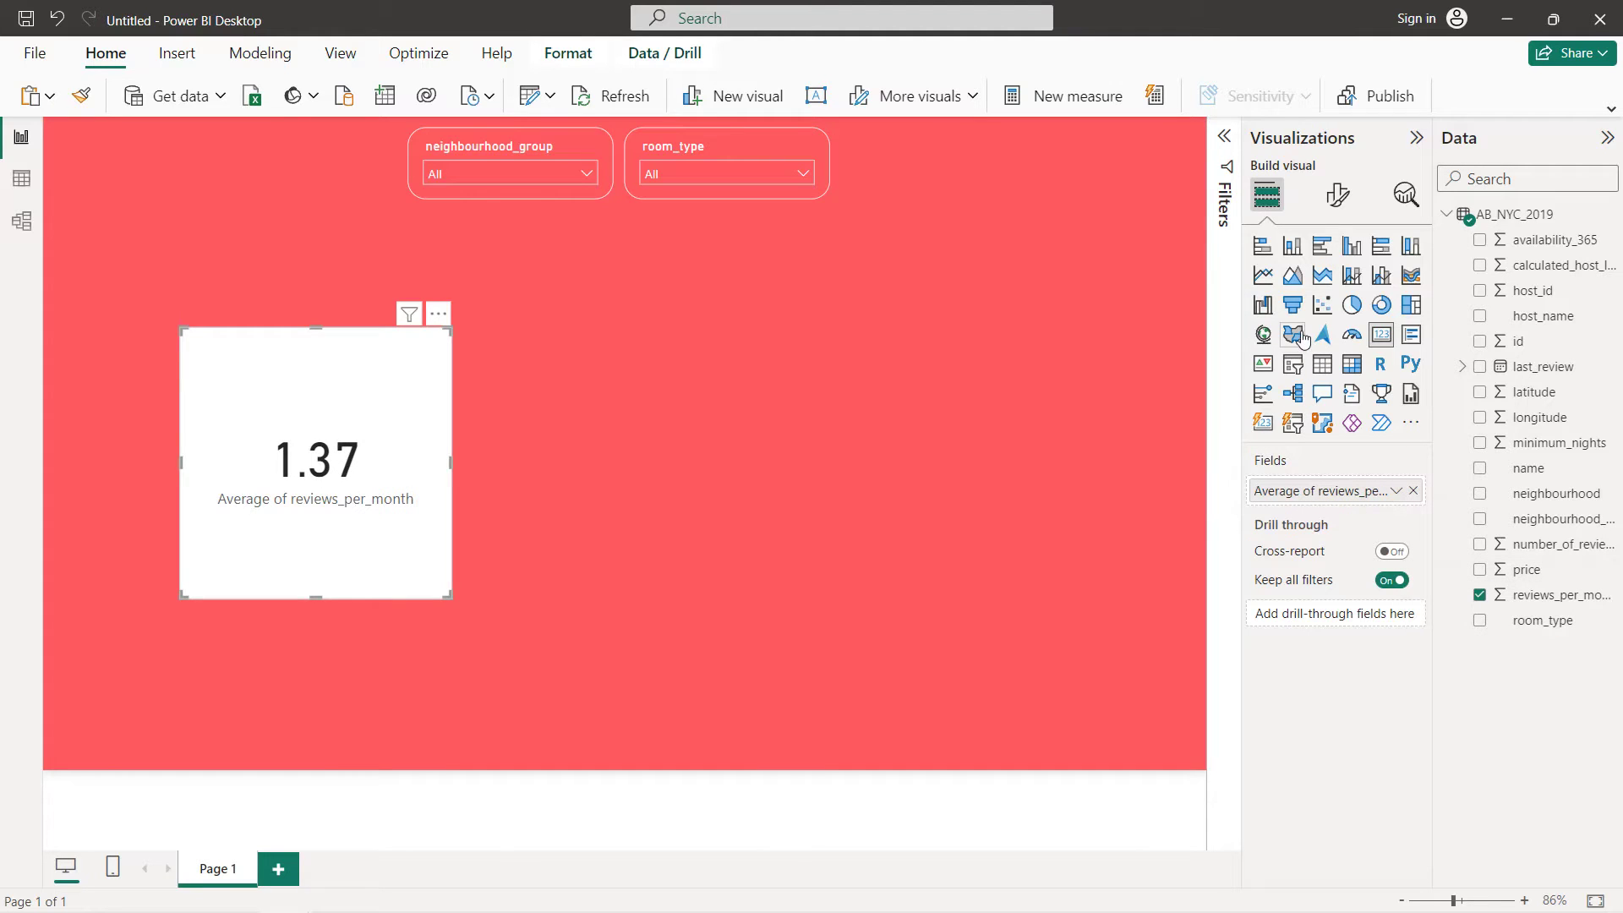
Set the card's callout value font size to 15 and its category label font size to 10
{"action": "left_click", "coordinate": [1339, 203]}
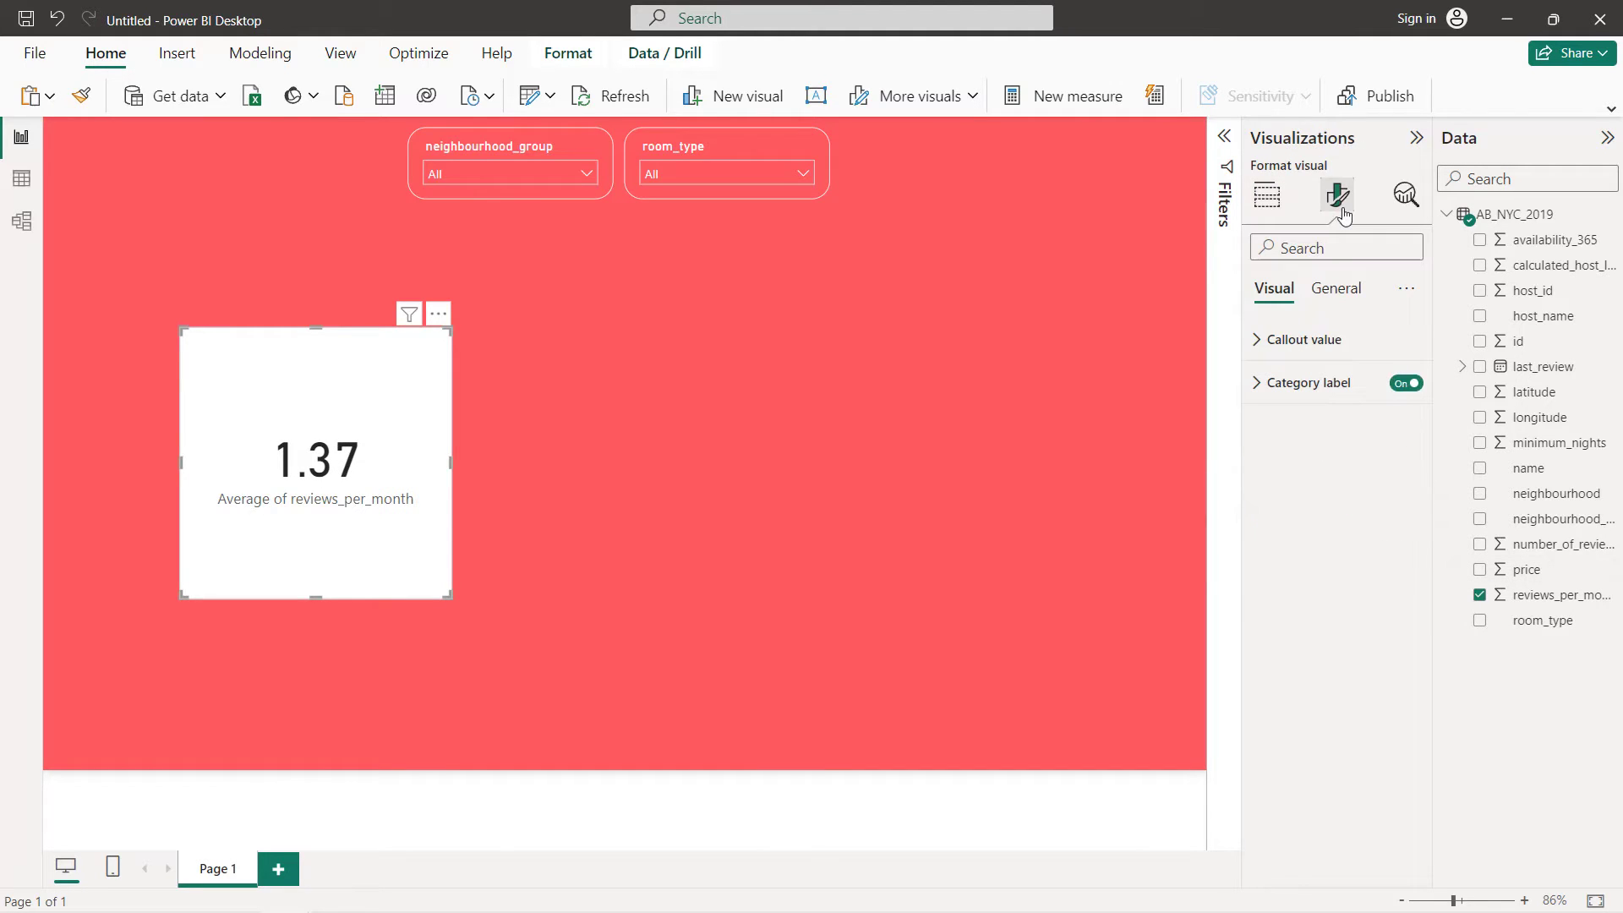
{"action": "left_click", "coordinate": [1339, 339]}
{"action": "double_click", "coordinate": [1375, 411]}
{"action": "type", "text": "15"}
{"action": "left_click", "coordinate": [1321, 755]}
{"action": "scroll", "coordinate": [1335, 711], "scroll_direction": "down", "scroll_amount": 1}
{"action": "left_click", "coordinate": [1408, 735]}
{"action": "left_click", "coordinate": [1408, 734]}
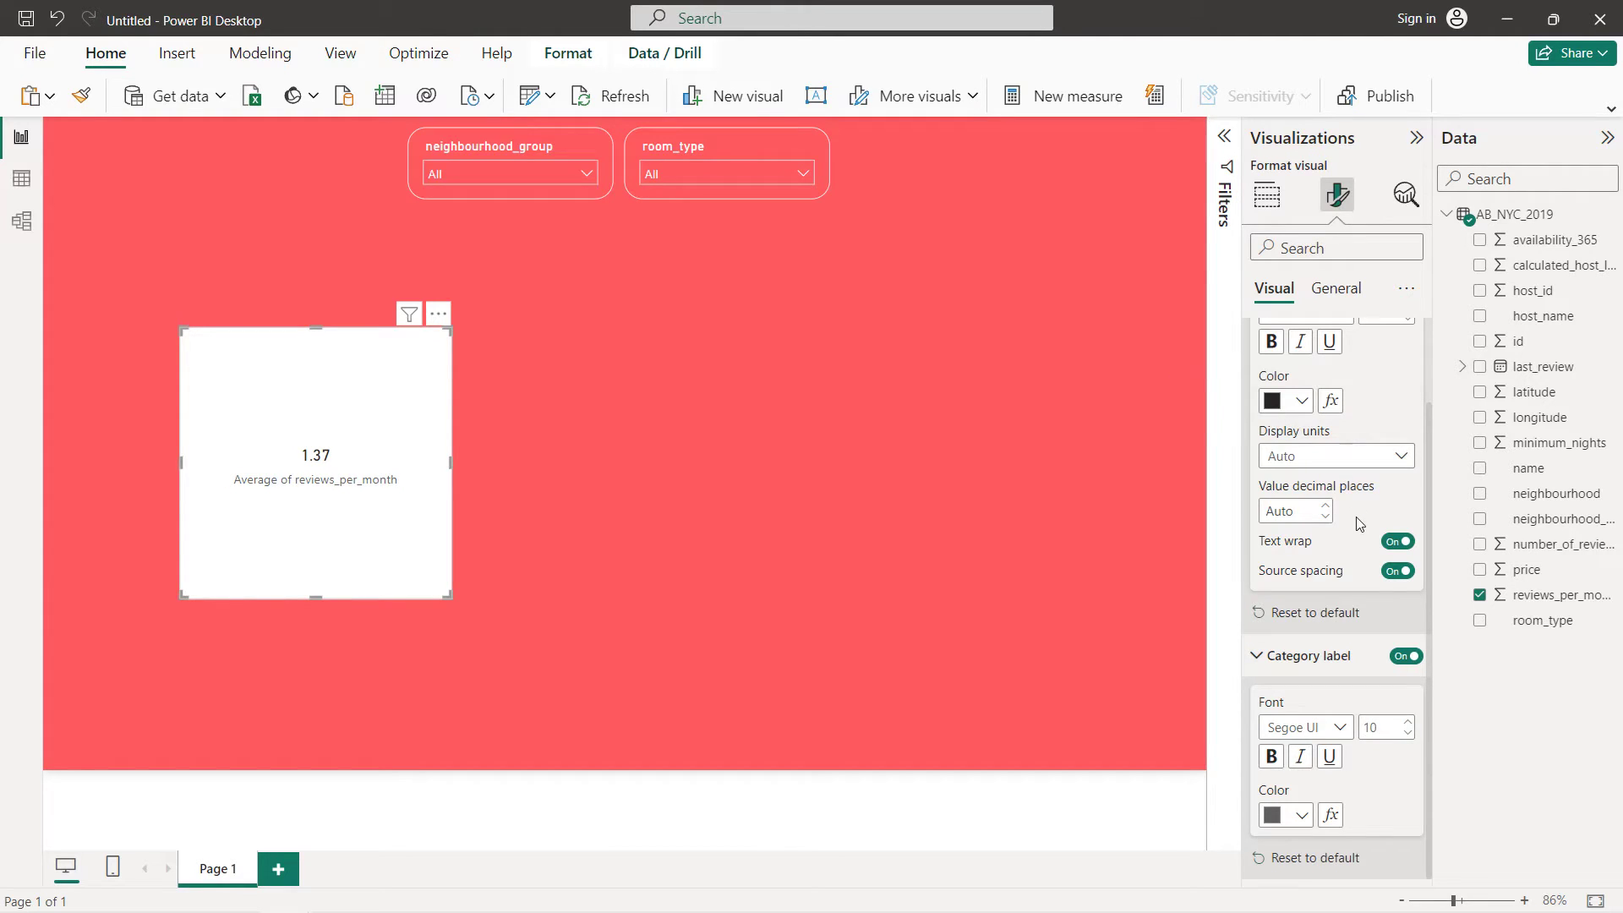
{"action": "scroll", "coordinate": [1356, 519], "scroll_direction": "up", "scroll_amount": 1}
{"action": "left_click", "coordinate": [1295, 341]}
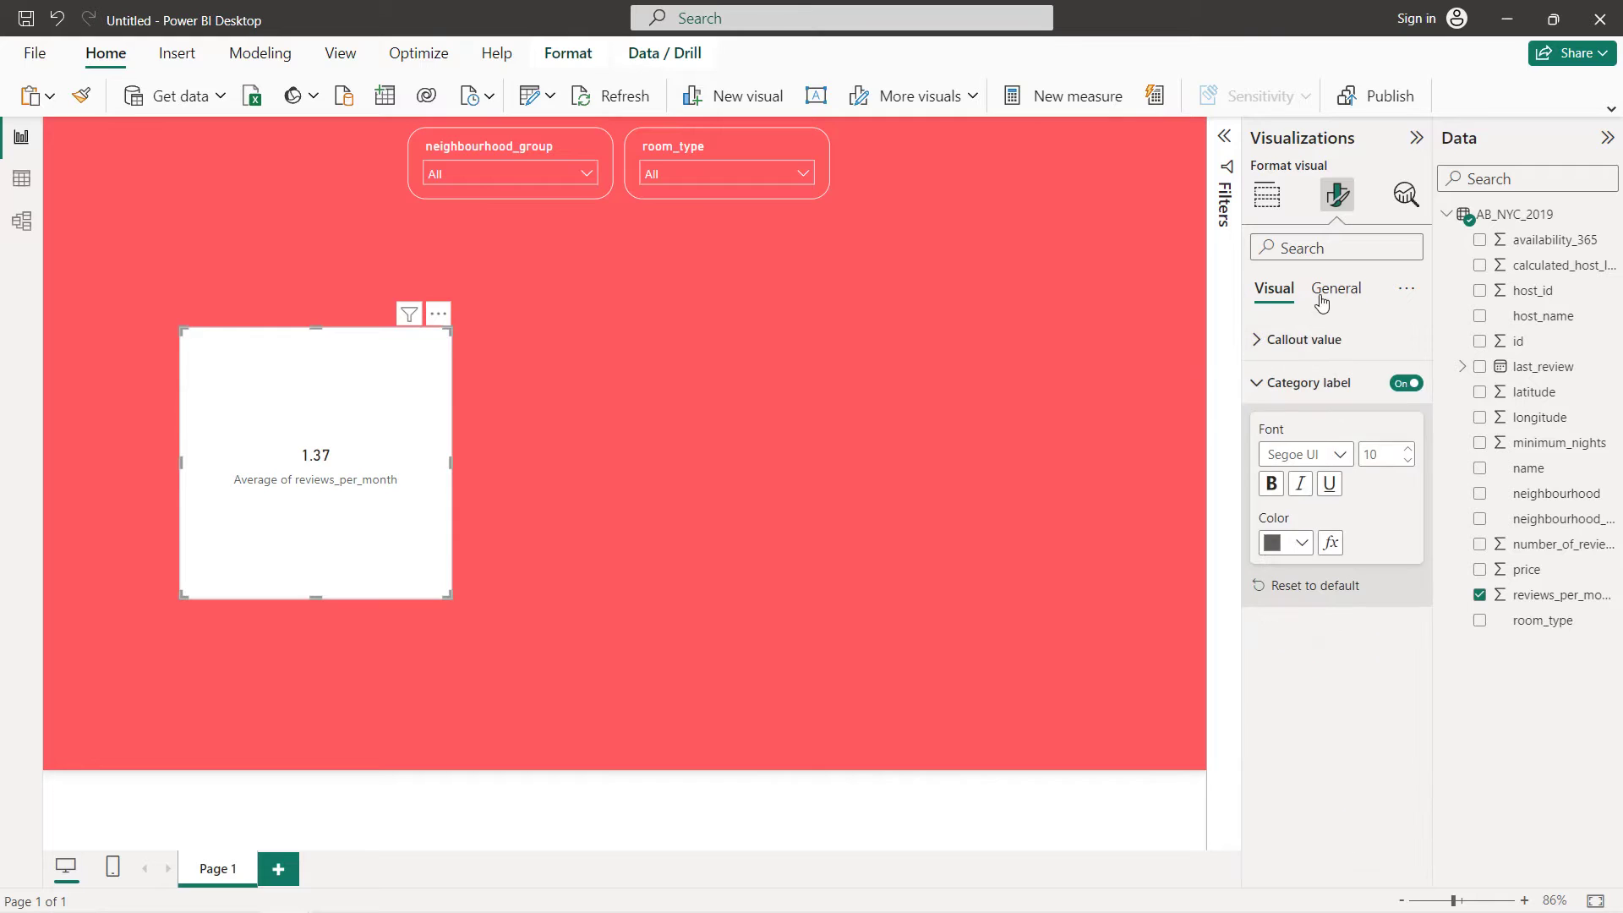
Set the card's background to the page's coral color
{"action": "left_click", "coordinate": [1323, 296]}
{"action": "left_click", "coordinate": [1306, 427]}
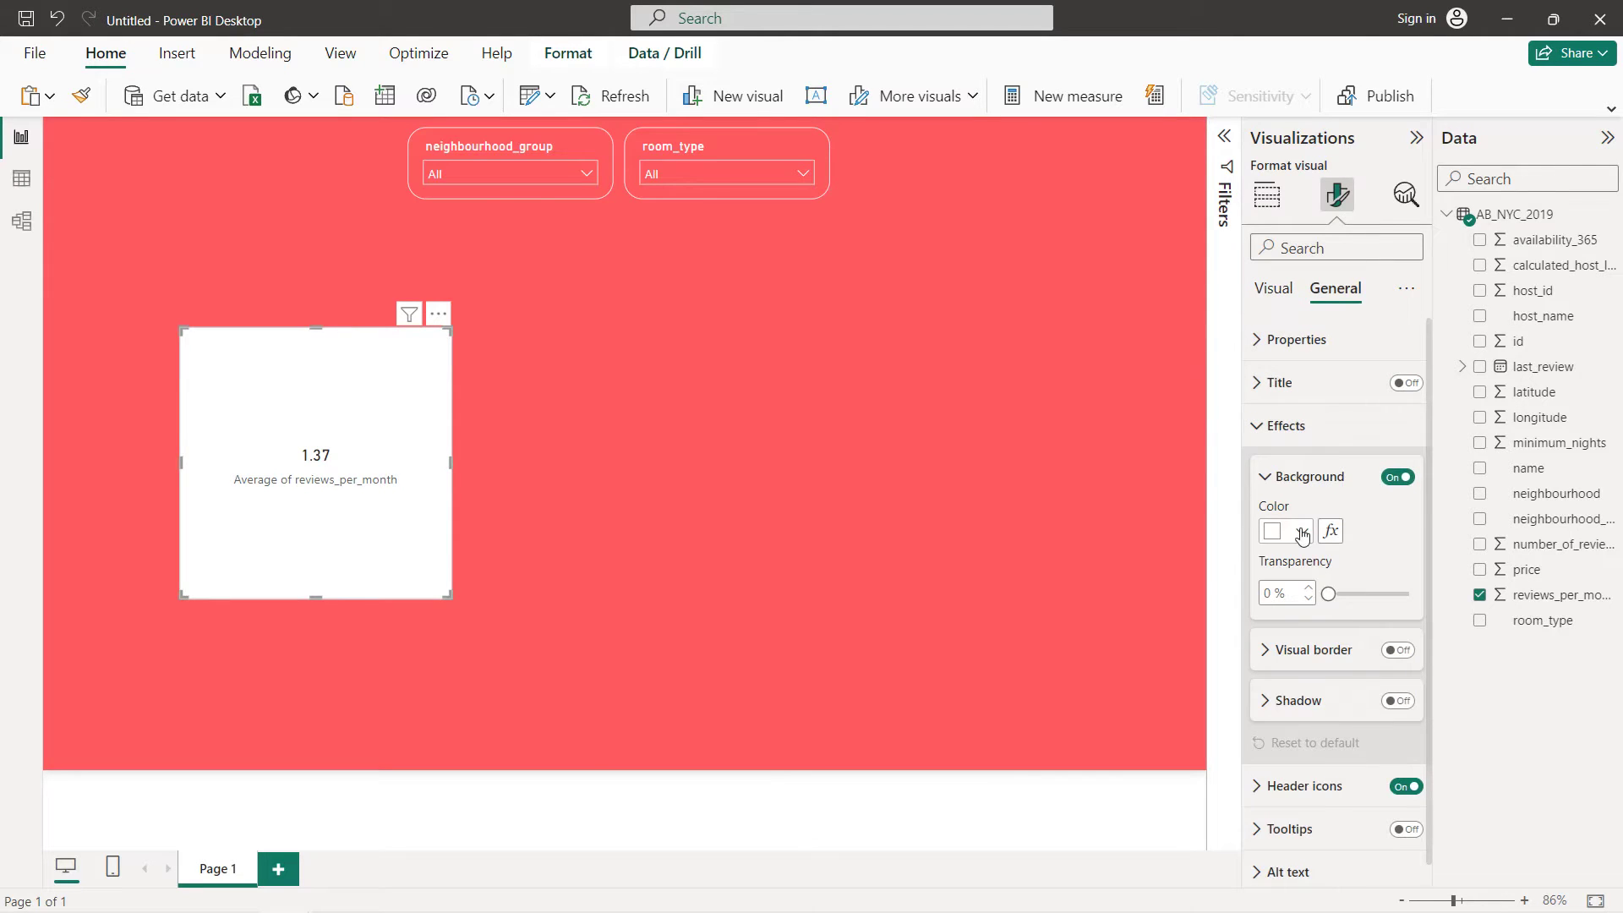
{"action": "left_click", "coordinate": [1302, 534]}
{"action": "left_click", "coordinate": [1307, 443]}
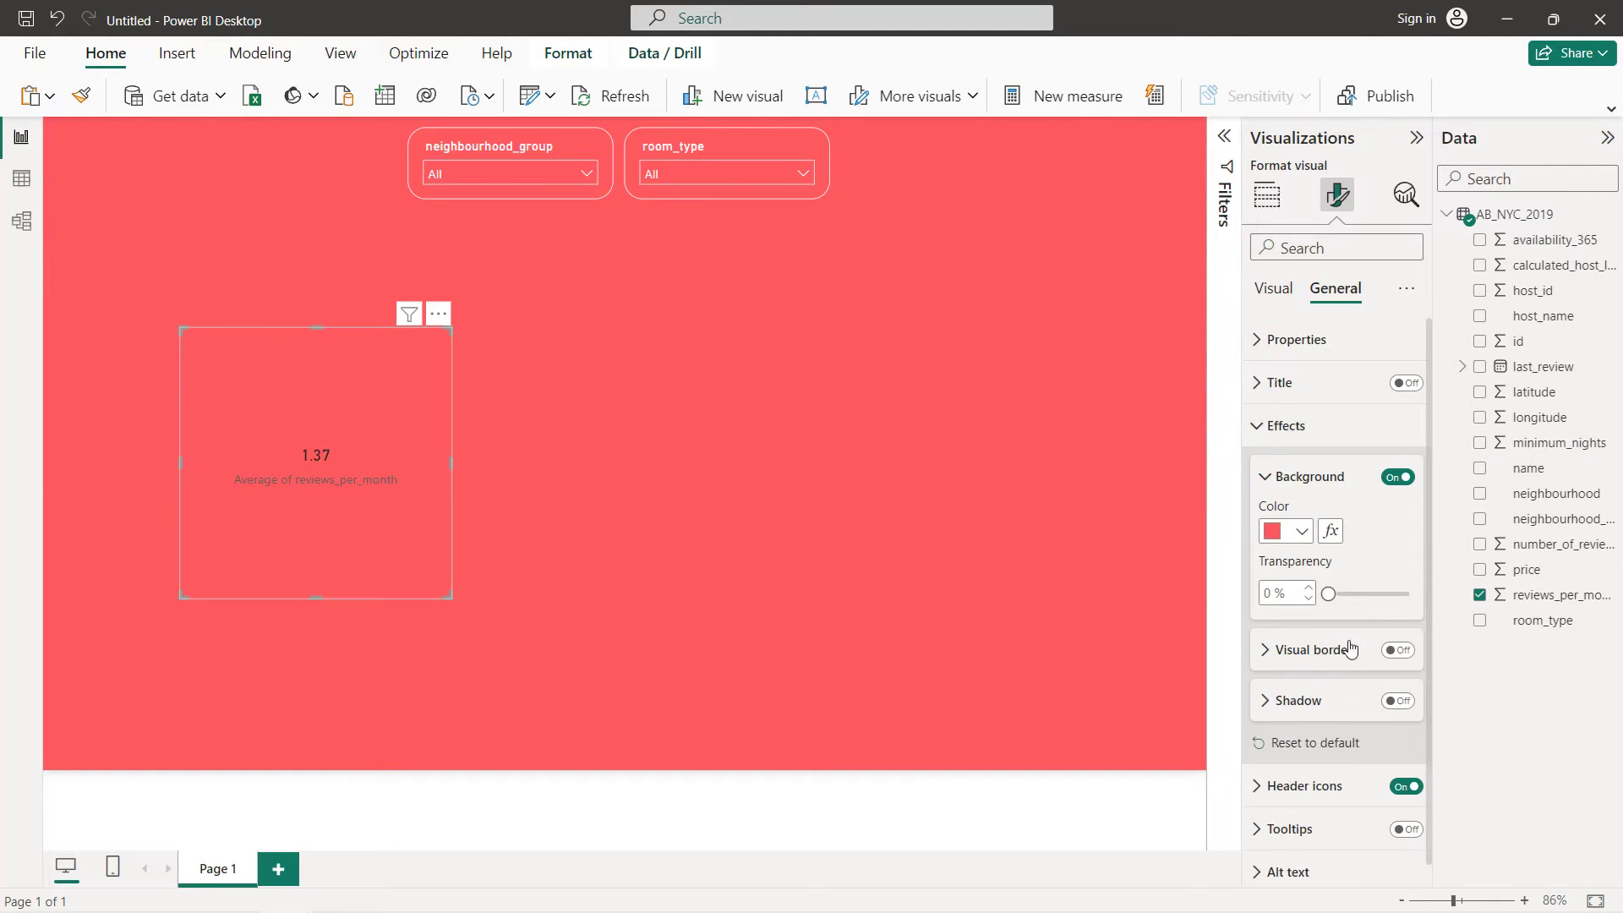
Turn on the card's visual border in white with 20 px rounded corners
{"action": "left_click", "coordinate": [1397, 649]}
{"action": "left_click", "coordinate": [1312, 650]}
{"action": "scroll", "coordinate": [1312, 601], "scroll_direction": "down", "scroll_amount": 2}
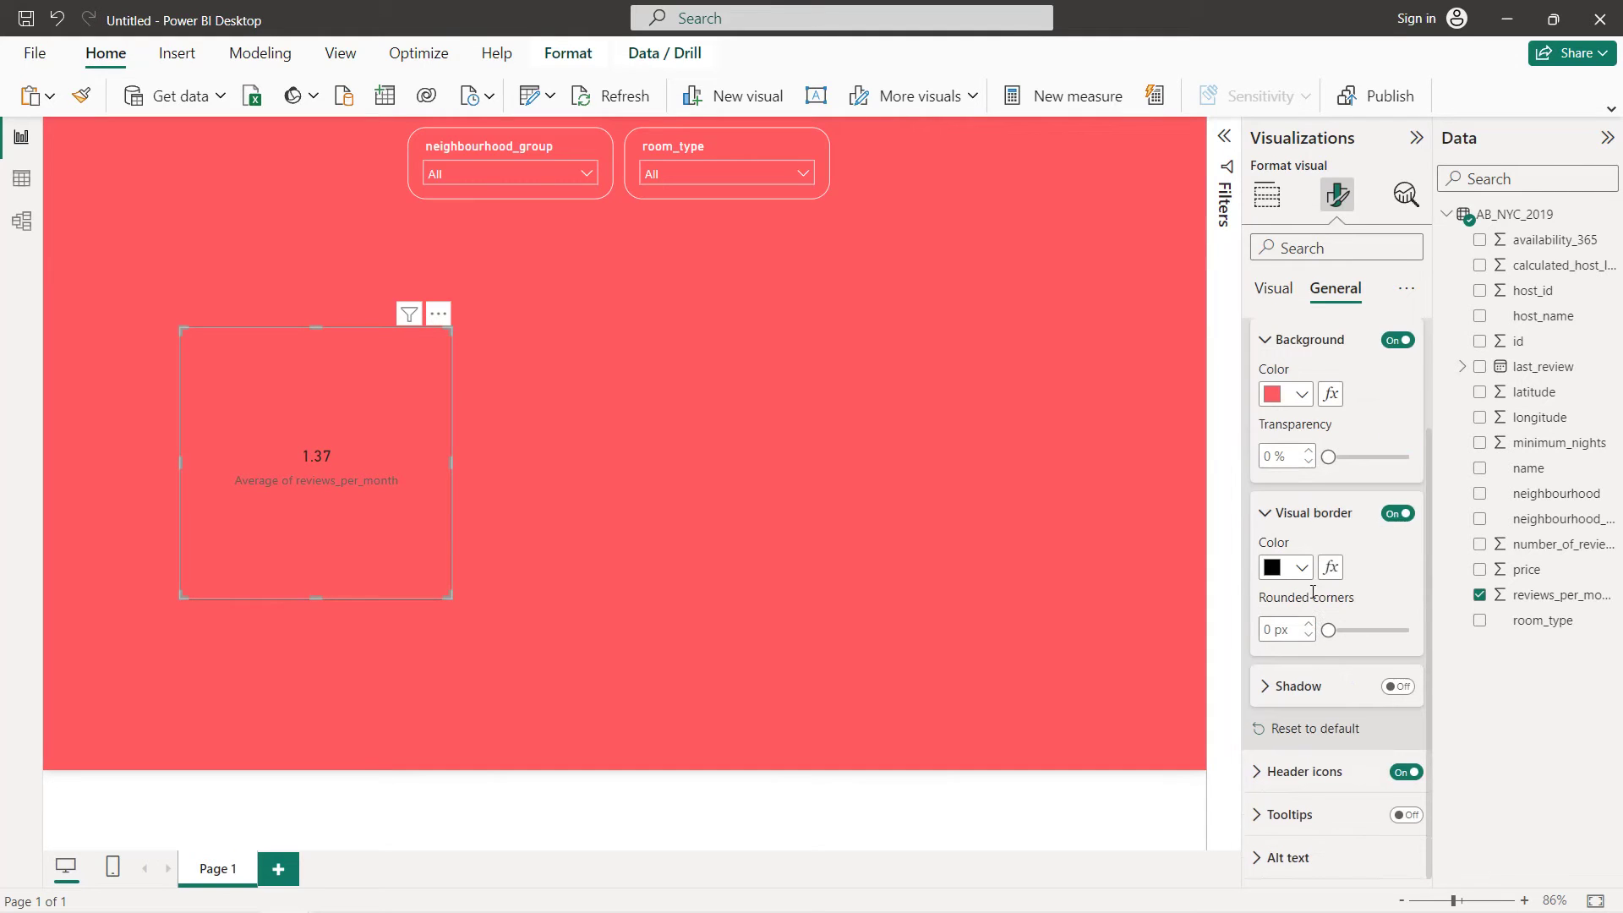
{"action": "left_click", "coordinate": [1302, 567]}
{"action": "left_click", "coordinate": [1315, 475]}
{"action": "left_click", "coordinate": [1268, 629]}
{"action": "type", "text": "20"}
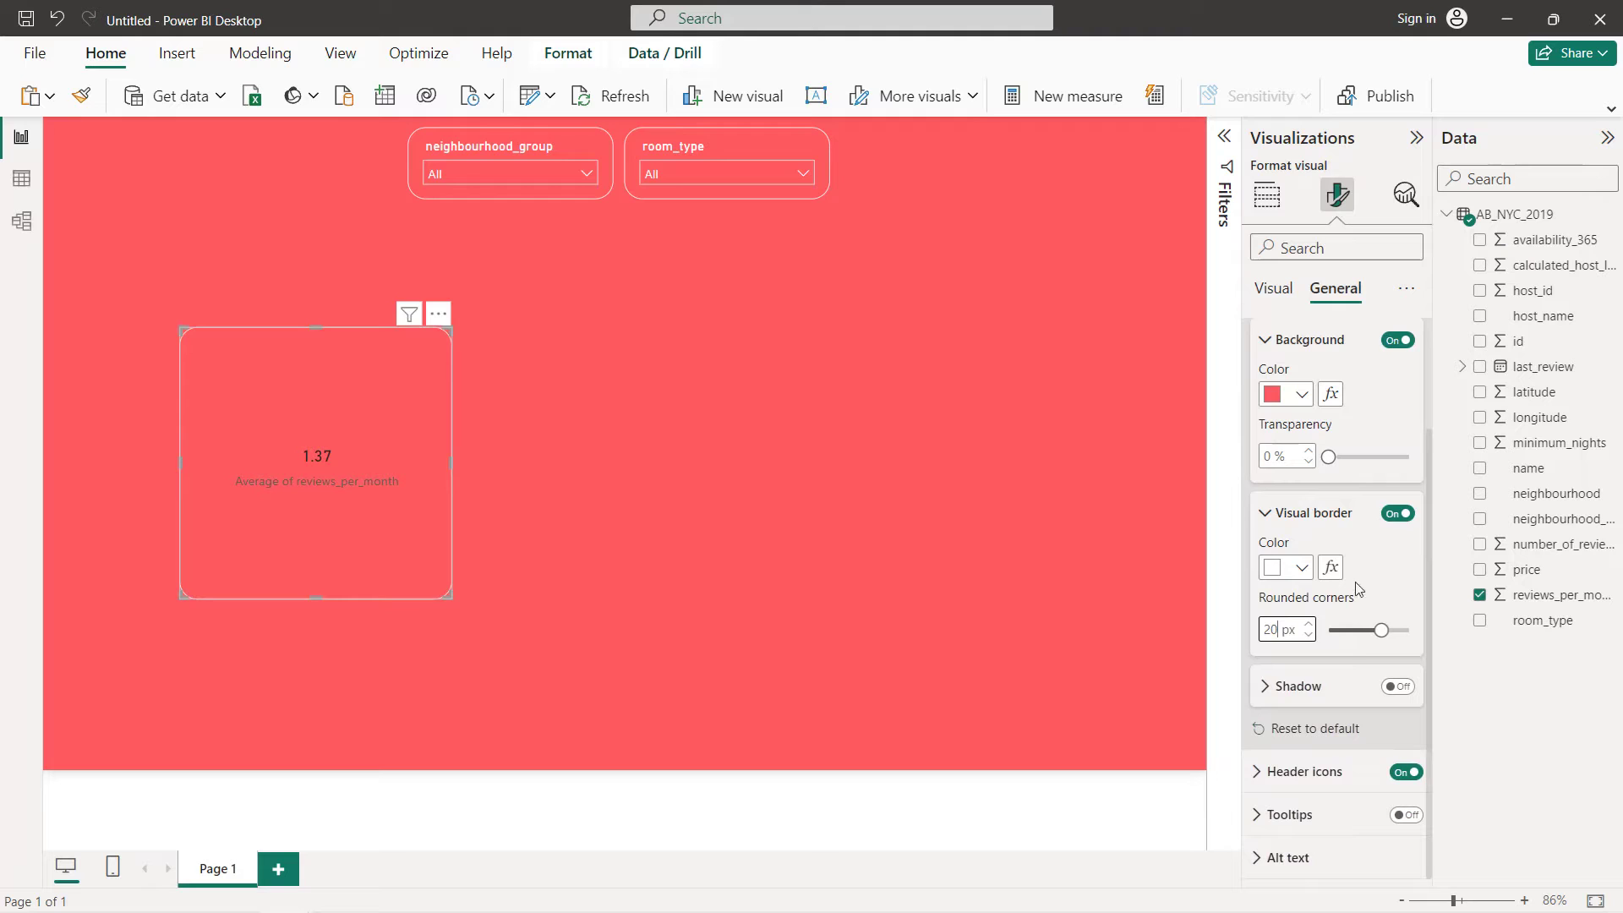
Change the card's category label and callout value text to white
{"action": "scroll", "coordinate": [1302, 355], "scroll_direction": "up", "scroll_amount": 3}
{"action": "left_click", "coordinate": [1273, 288]}
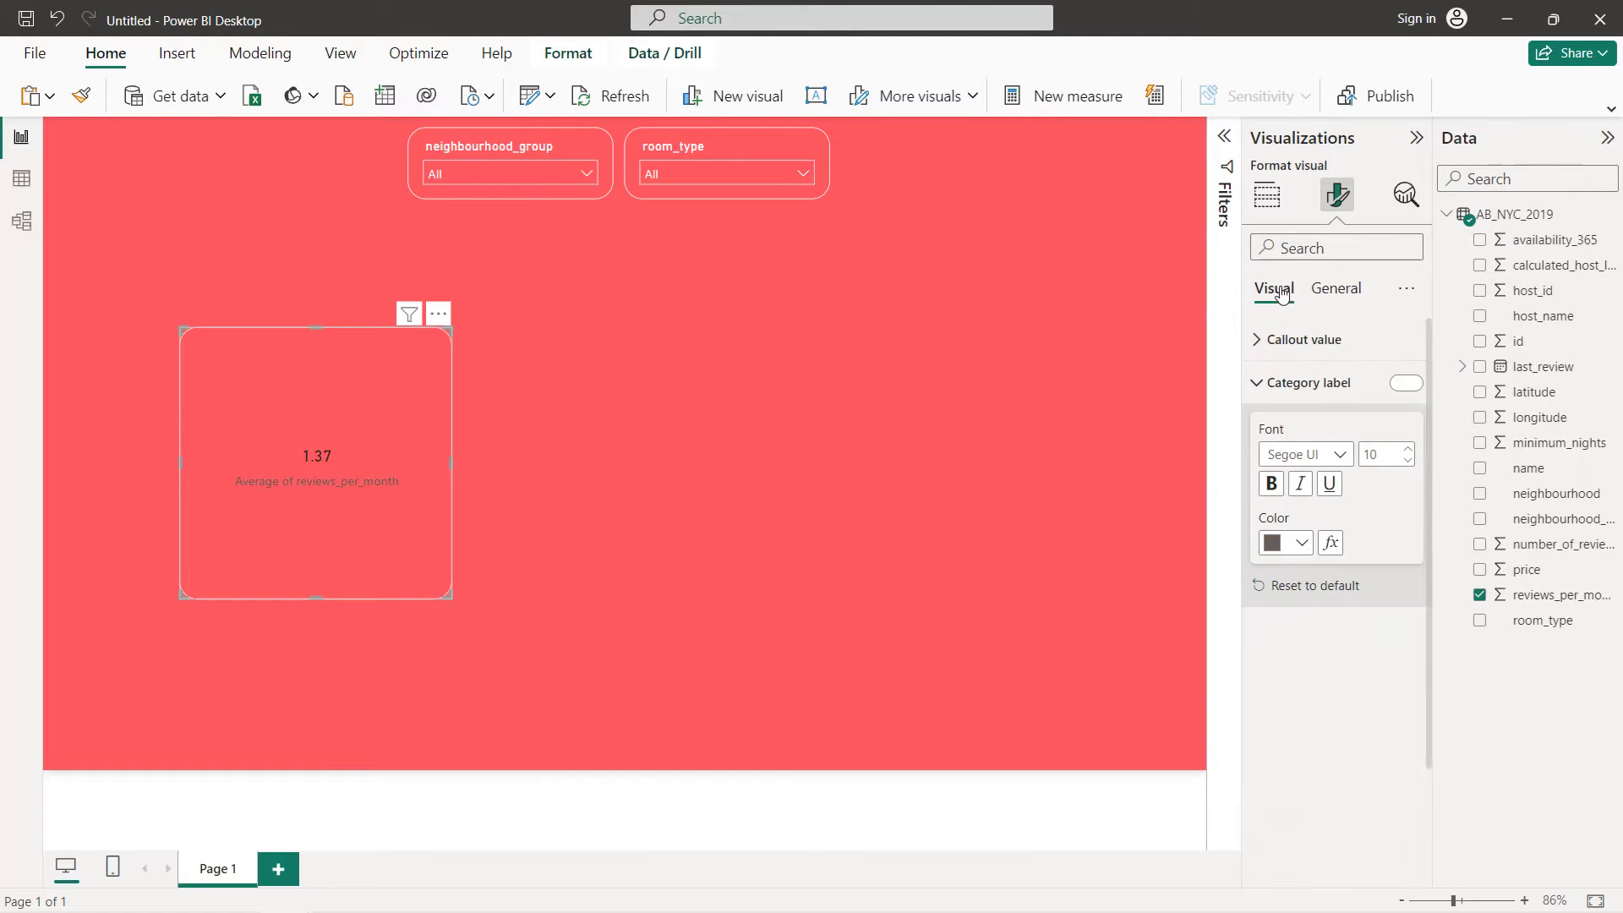
{"action": "left_click", "coordinate": [1285, 543]}
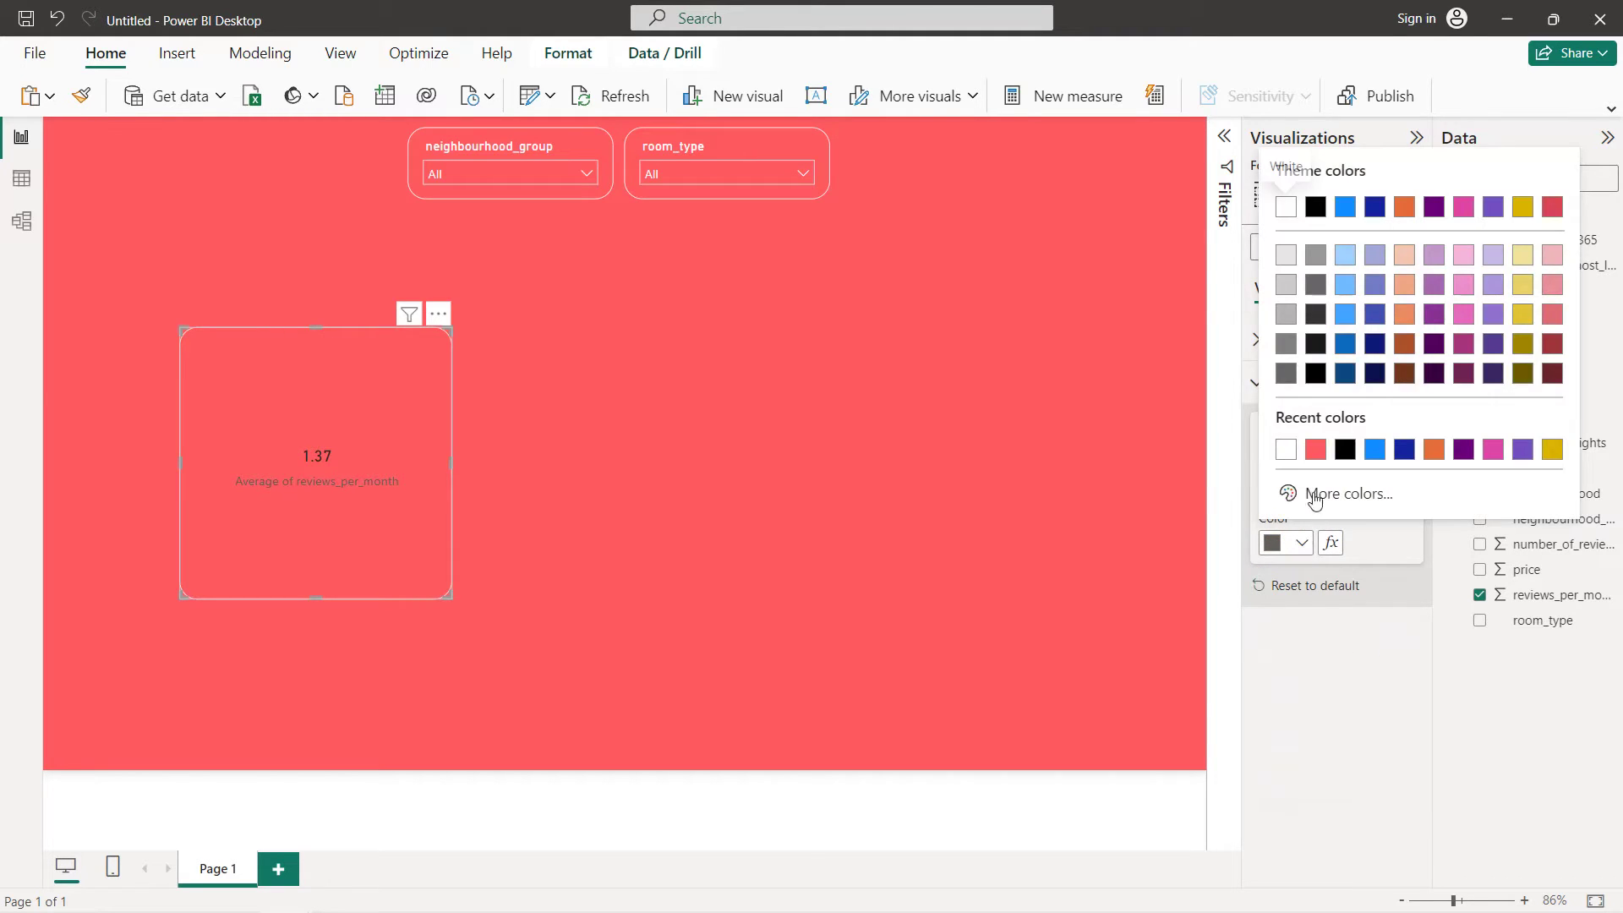
{"action": "left_click", "coordinate": [1286, 454]}
{"action": "left_click", "coordinate": [1302, 339]}
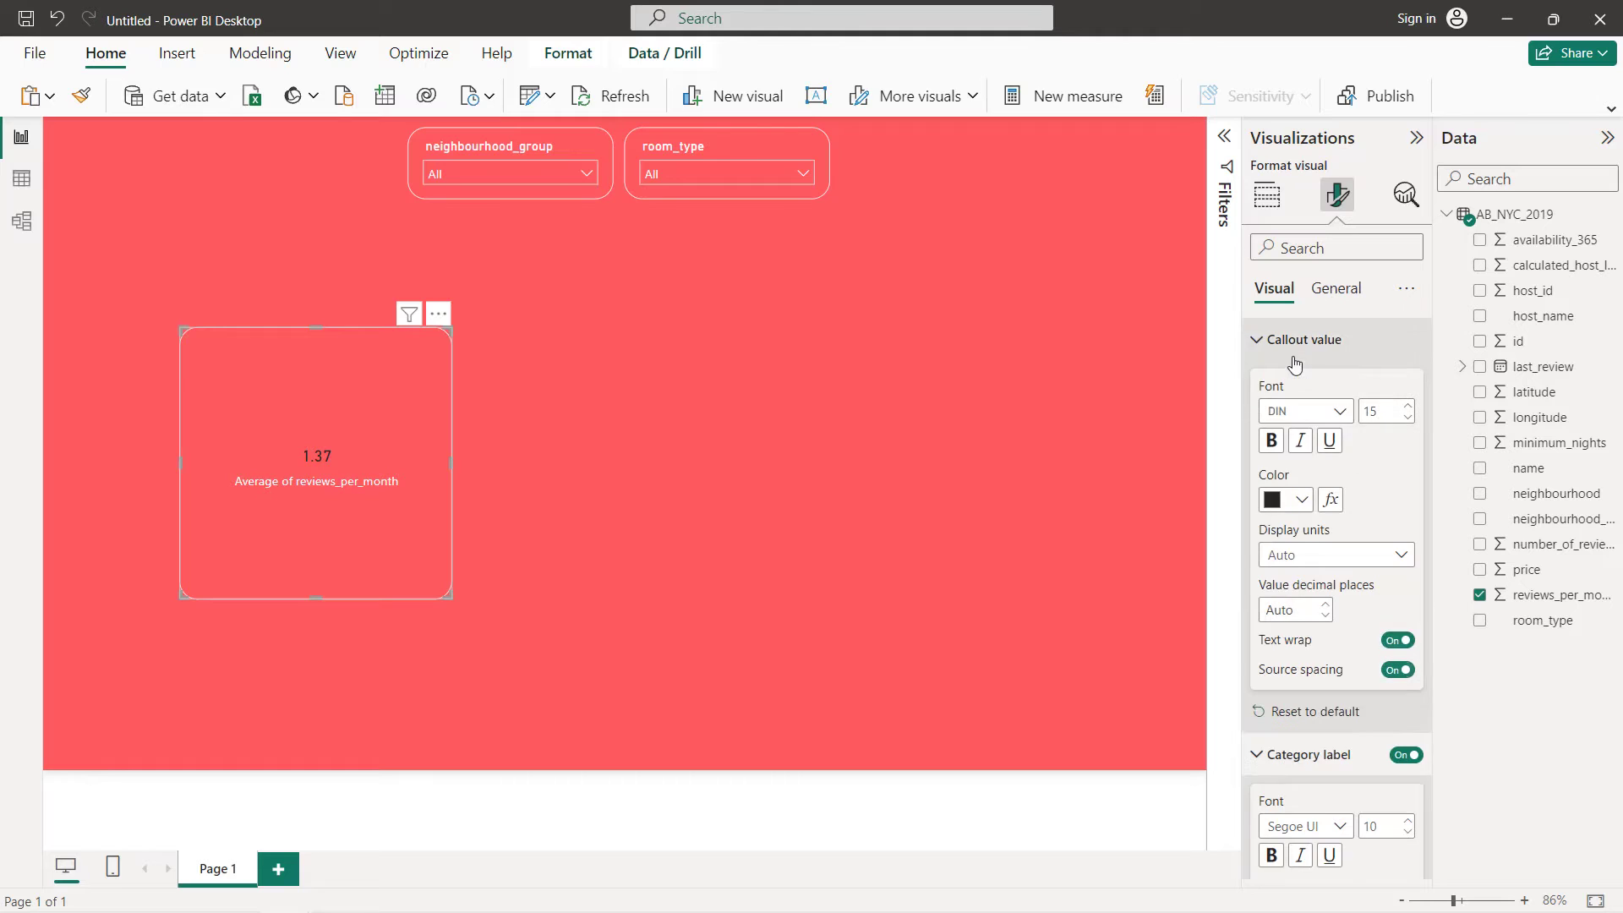
{"action": "left_click", "coordinate": [1302, 500]}
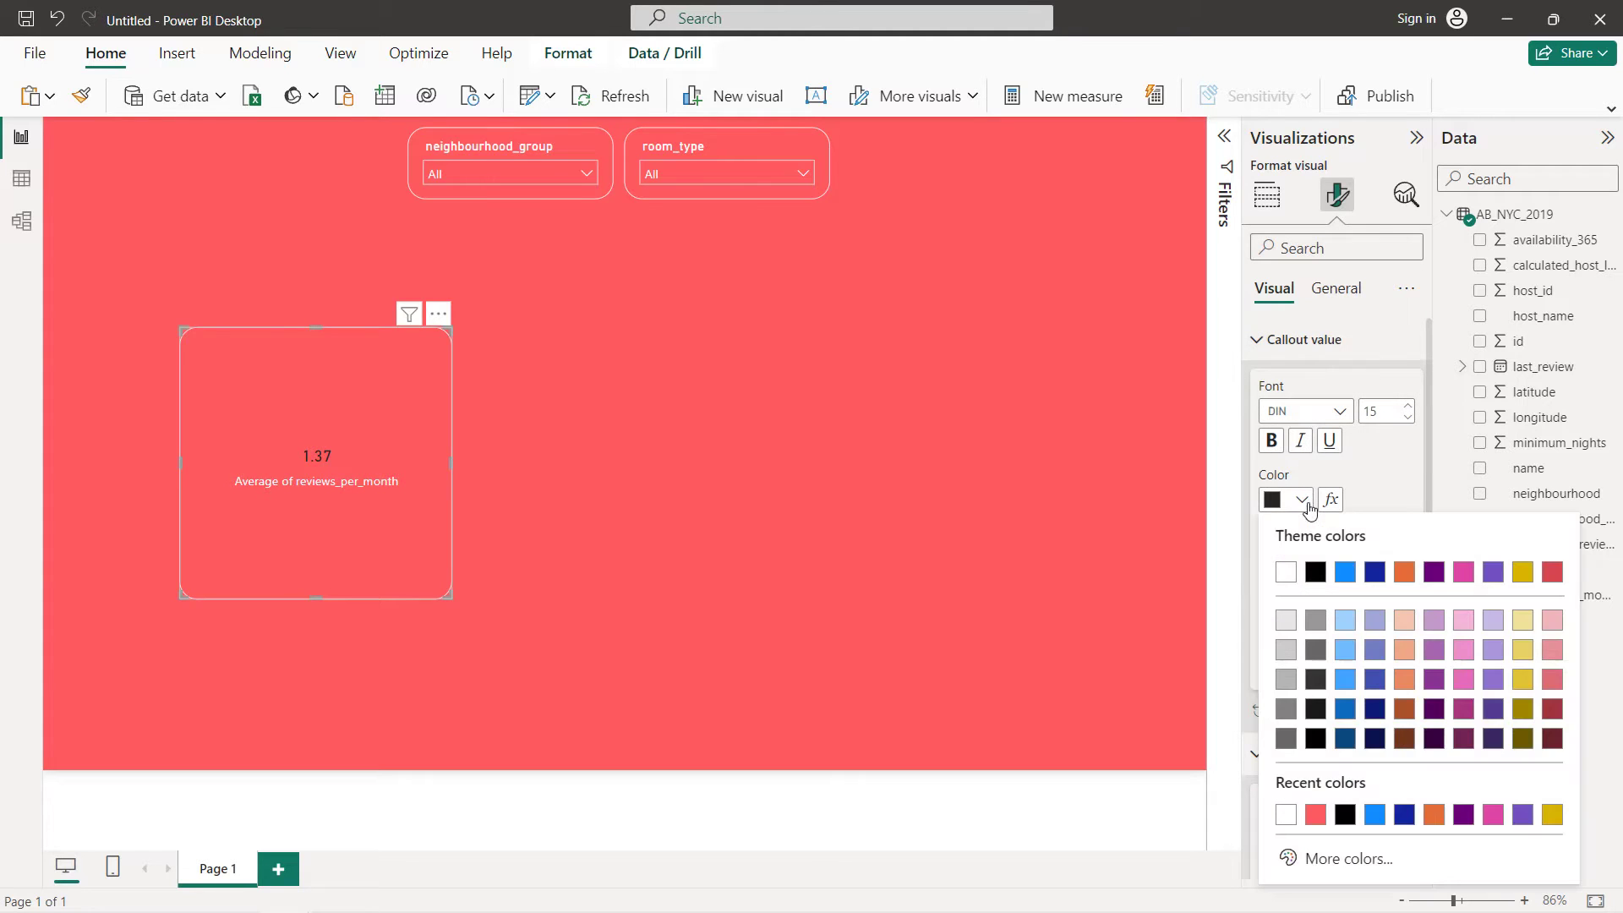
{"action": "left_click", "coordinate": [1286, 573]}
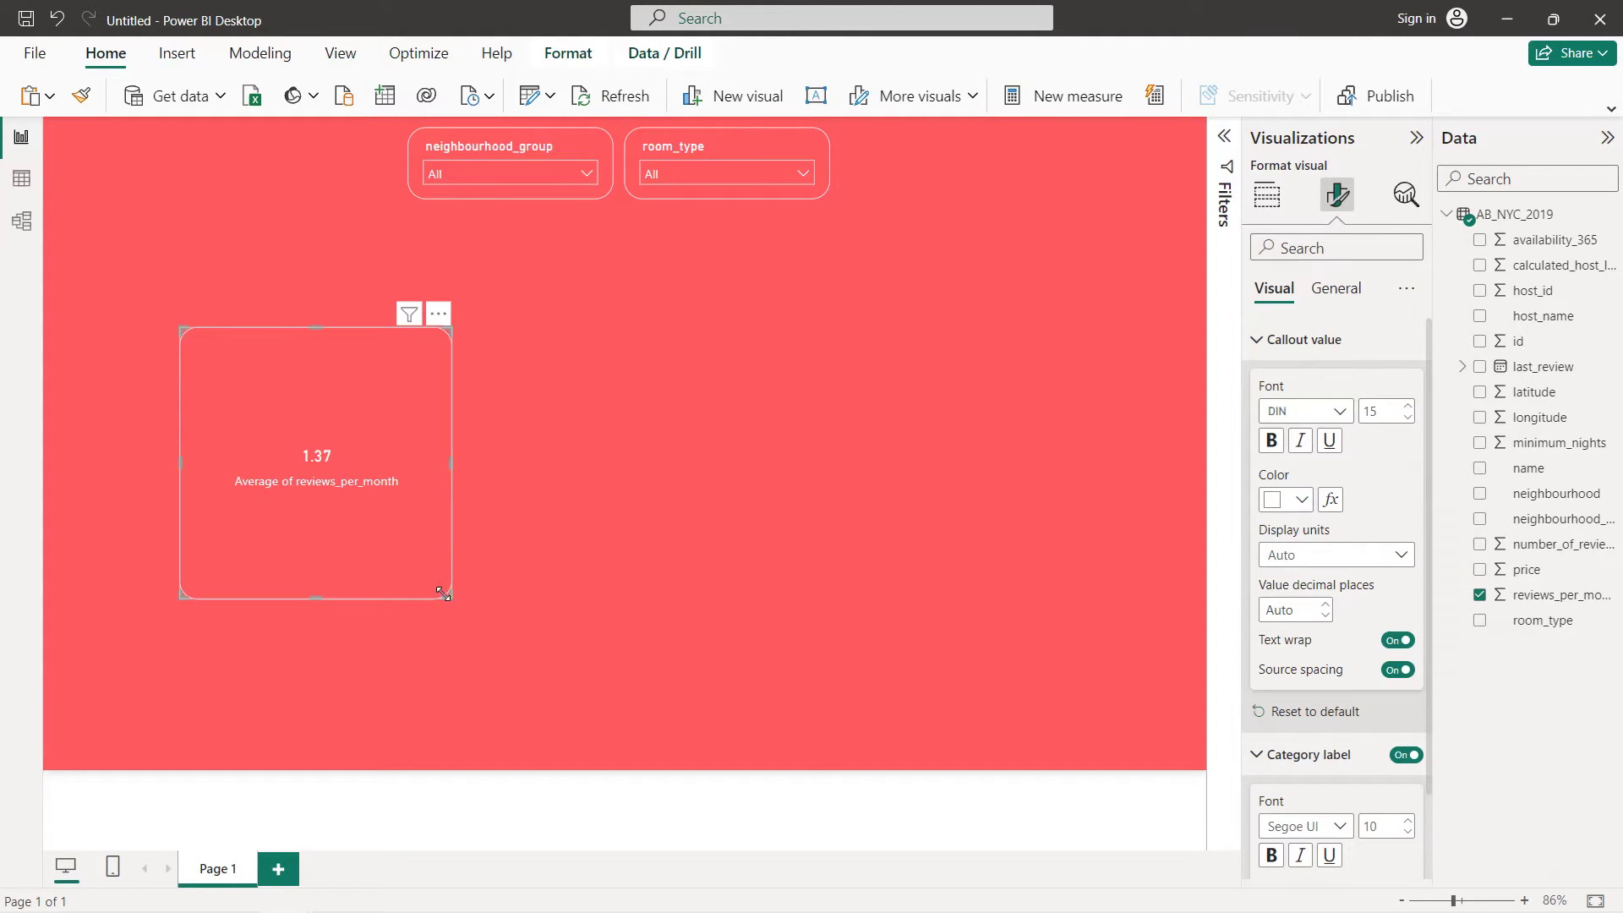
Shrink the reviews_per_month card to a compact box and place it in the page's upper-left corner, level with the slicers
{"action": "left_click_drag", "start_coordinate": [427, 563], "coordinate": [376, 399]}
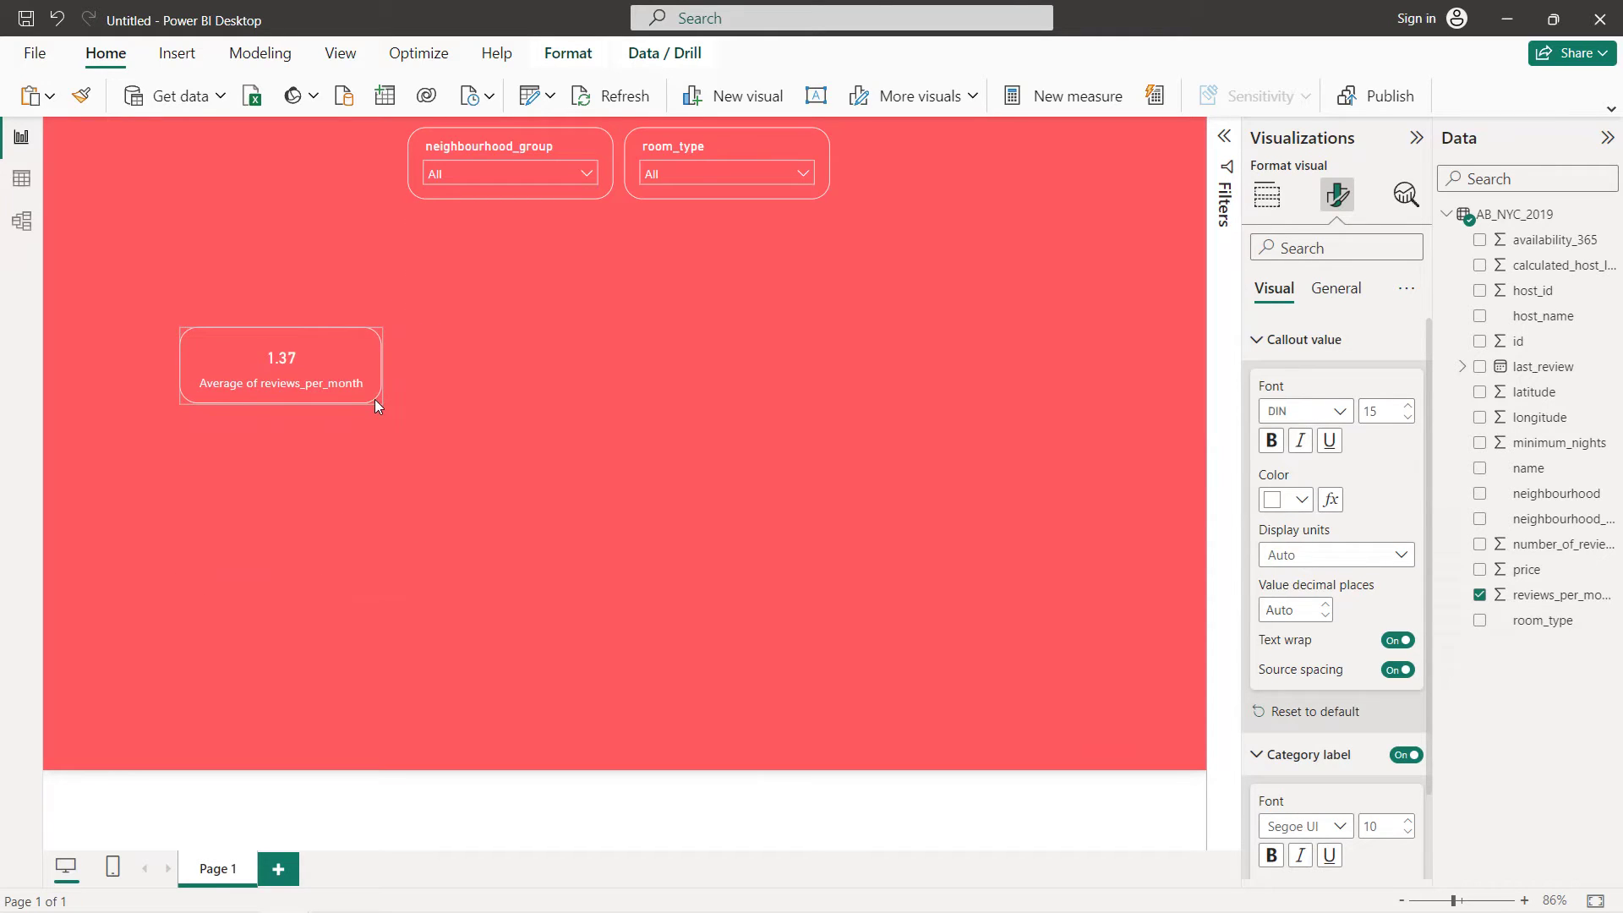
{"action": "left_click_drag", "start_coordinate": [272, 372], "coordinate": [137, 147]}
{"action": "left_click", "coordinate": [475, 147]}
{"action": "left_click", "coordinate": [191, 155]}
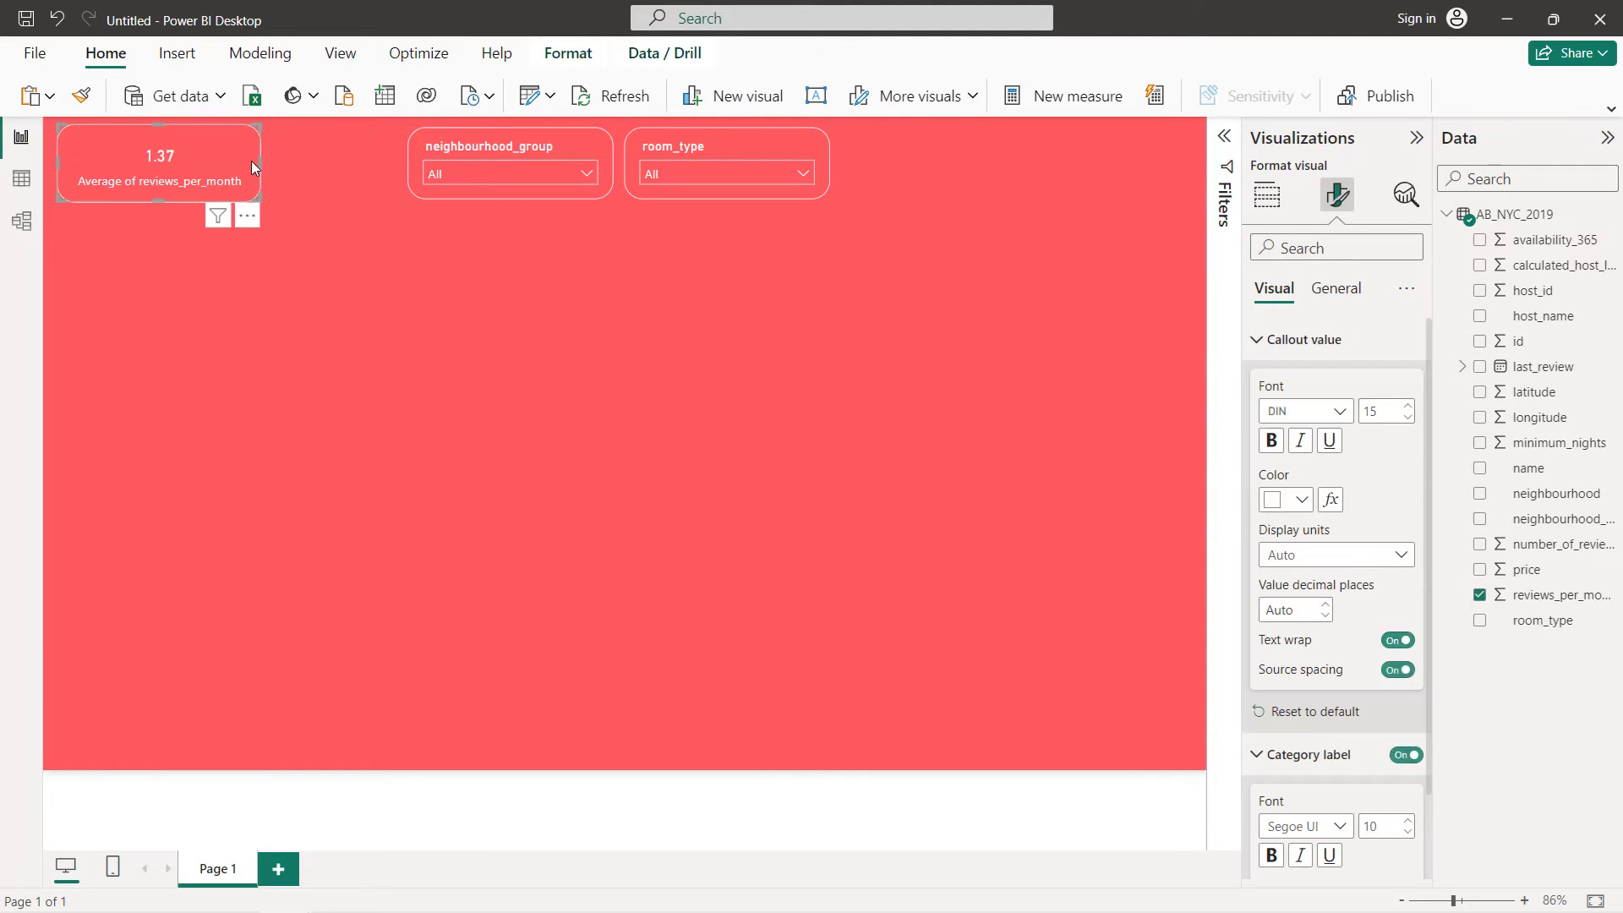
{"action": "left_click_drag", "start_coordinate": [259, 161], "coordinate": [242, 159]}
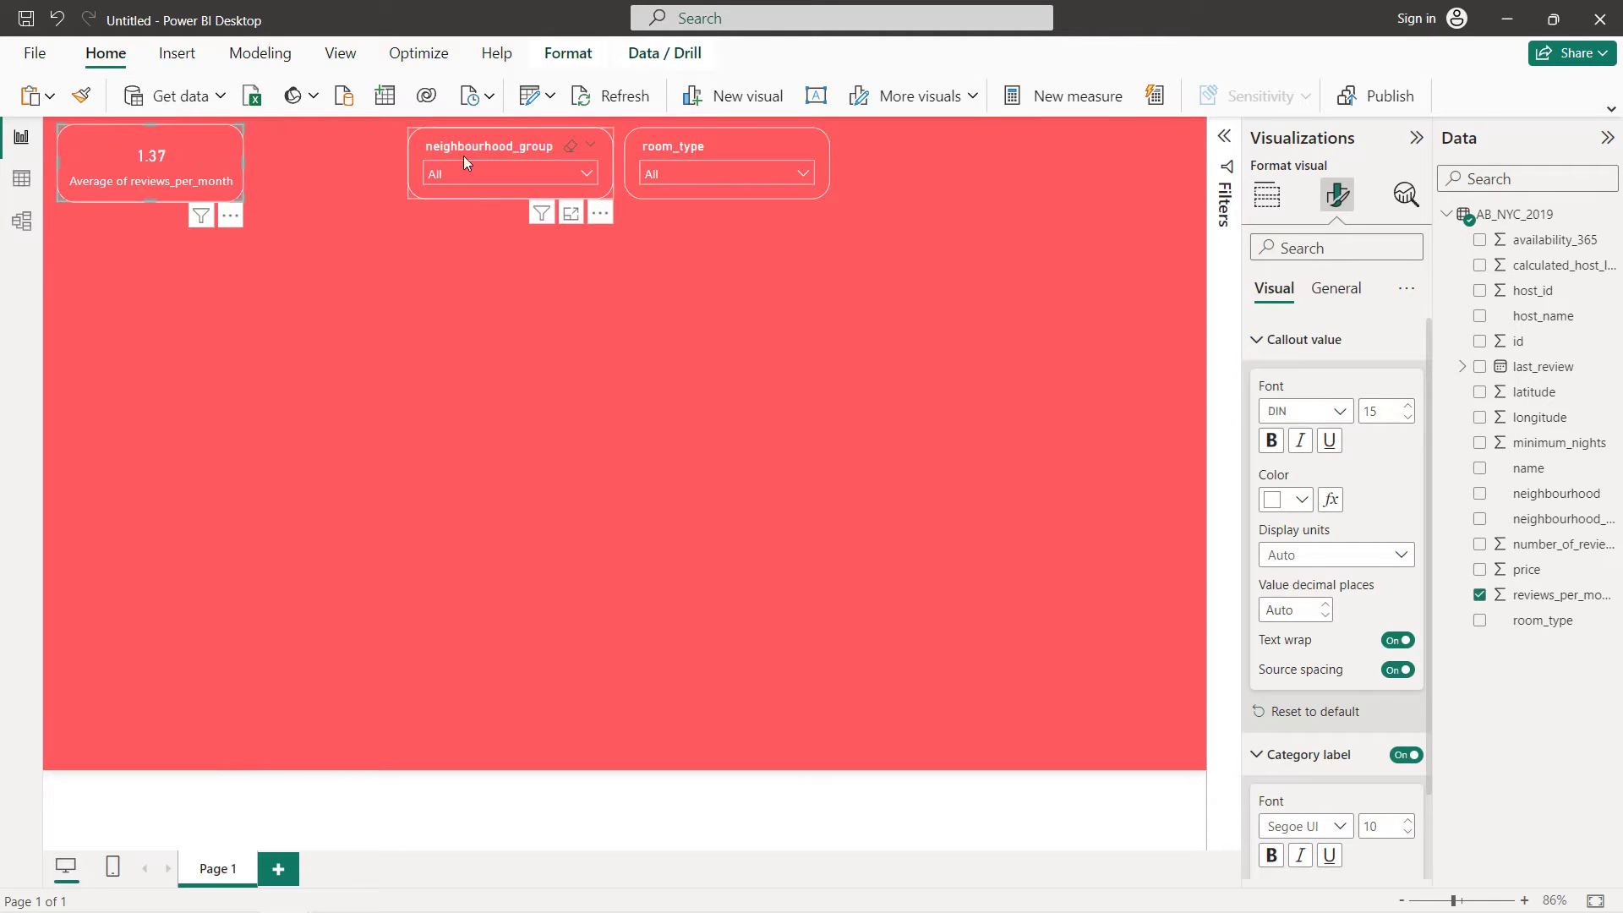
Narrow the neighbourhood_group and room_type slicers to make room for more cards in the header row
{"action": "left_click", "coordinate": [434, 150]}
{"action": "left_click", "coordinate": [407, 164]}
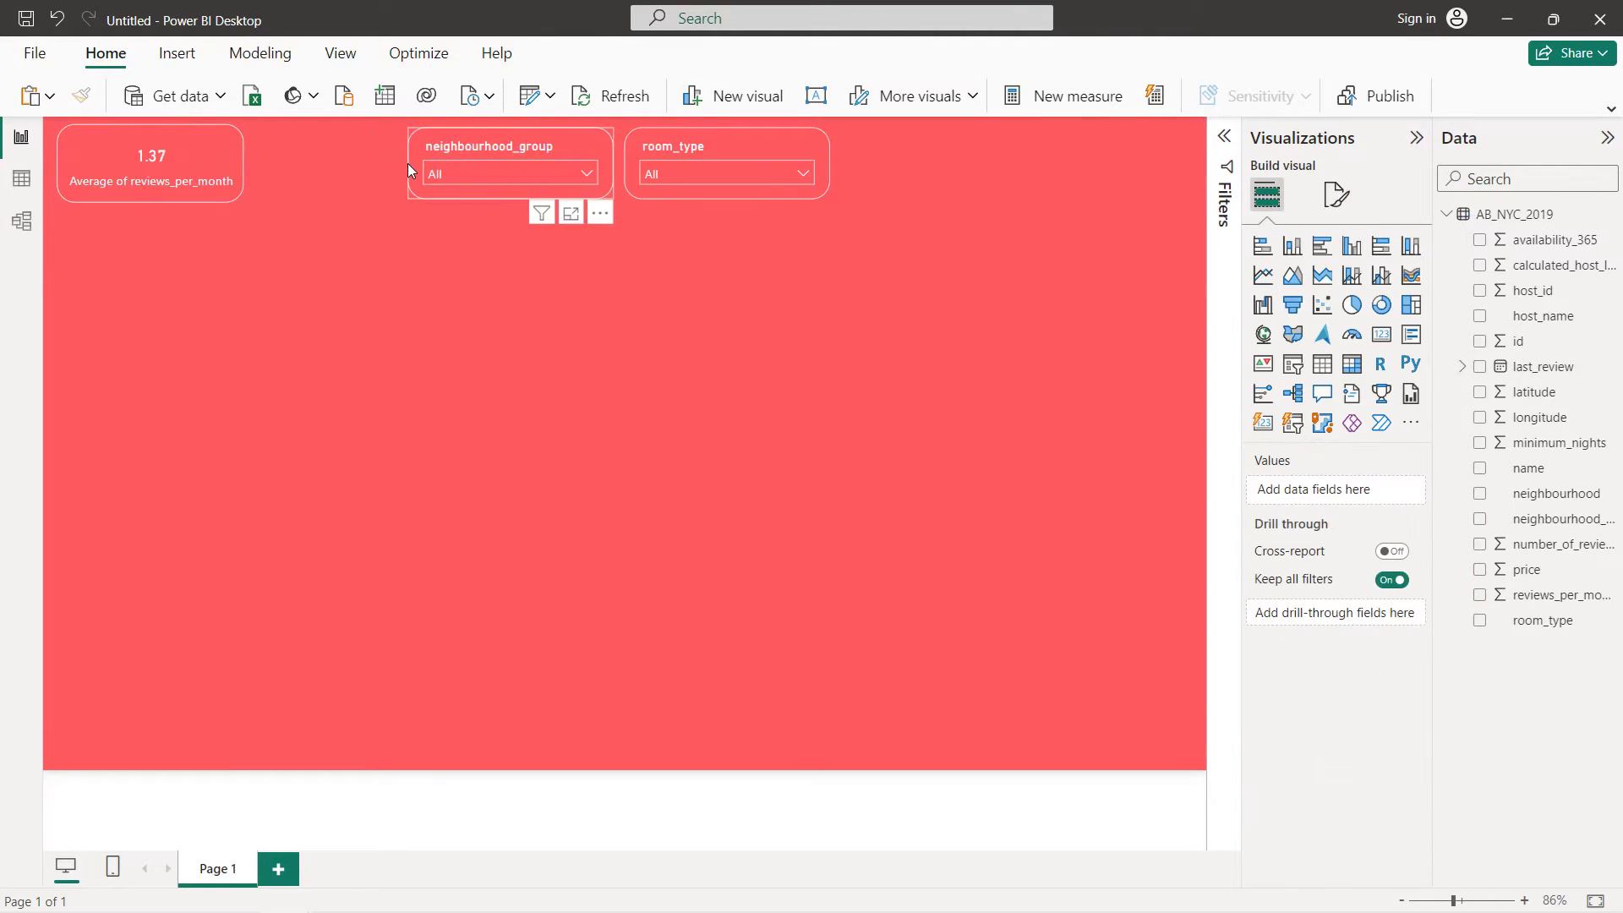
{"action": "left_click_drag", "start_coordinate": [414, 159], "coordinate": [420, 164]}
{"action": "left_click", "coordinate": [723, 149]}
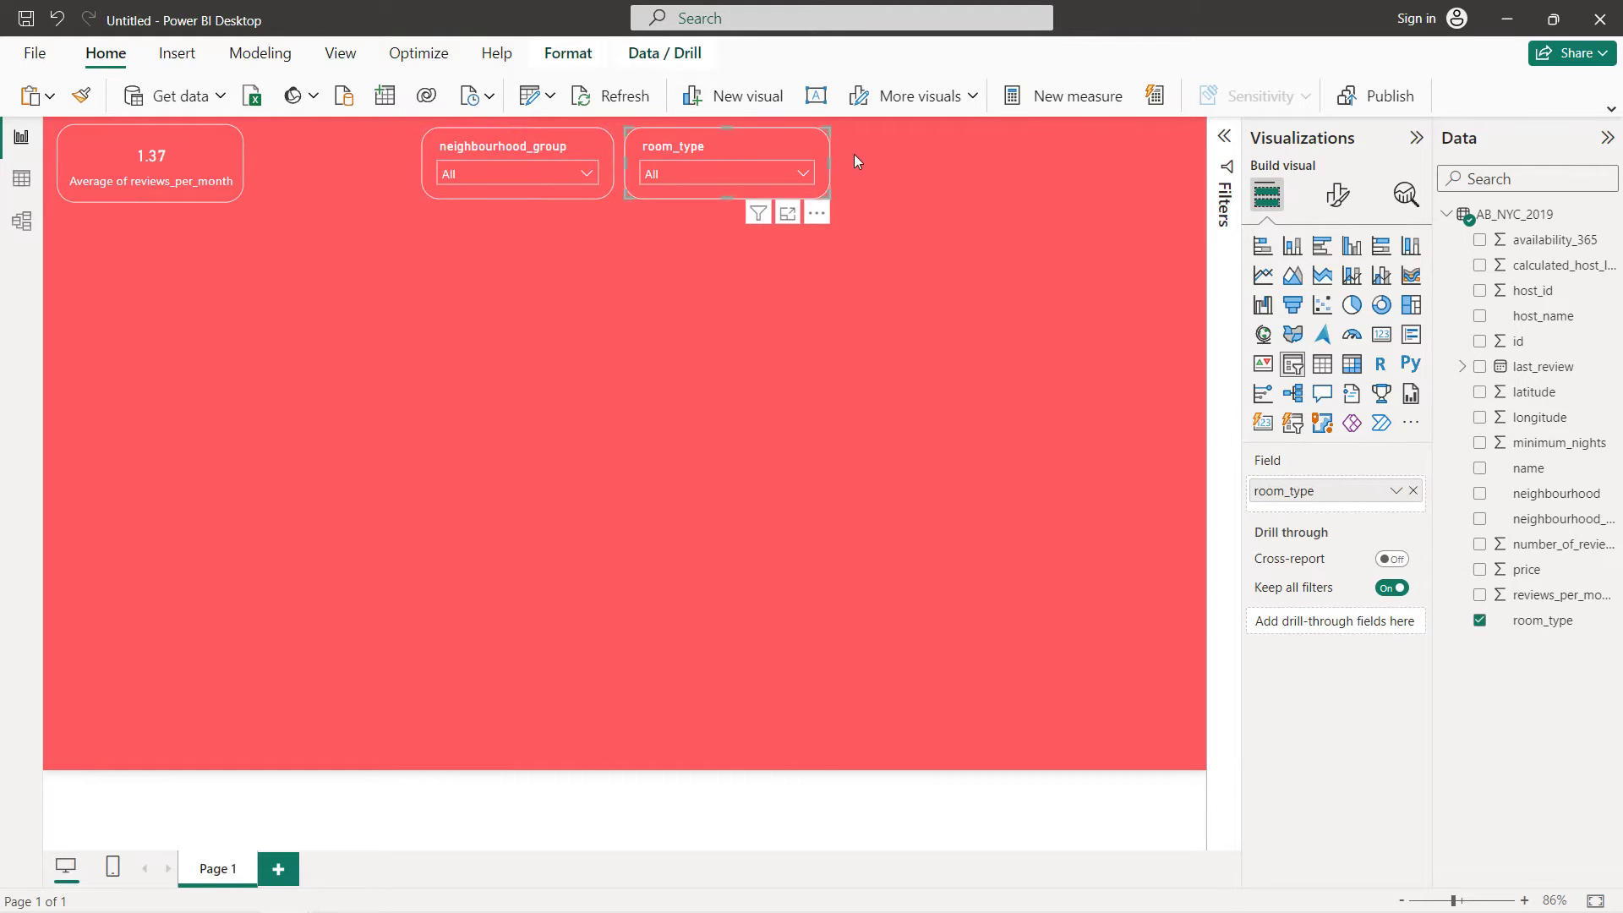
{"action": "left_click_drag", "start_coordinate": [824, 170], "coordinate": [788, 165]}
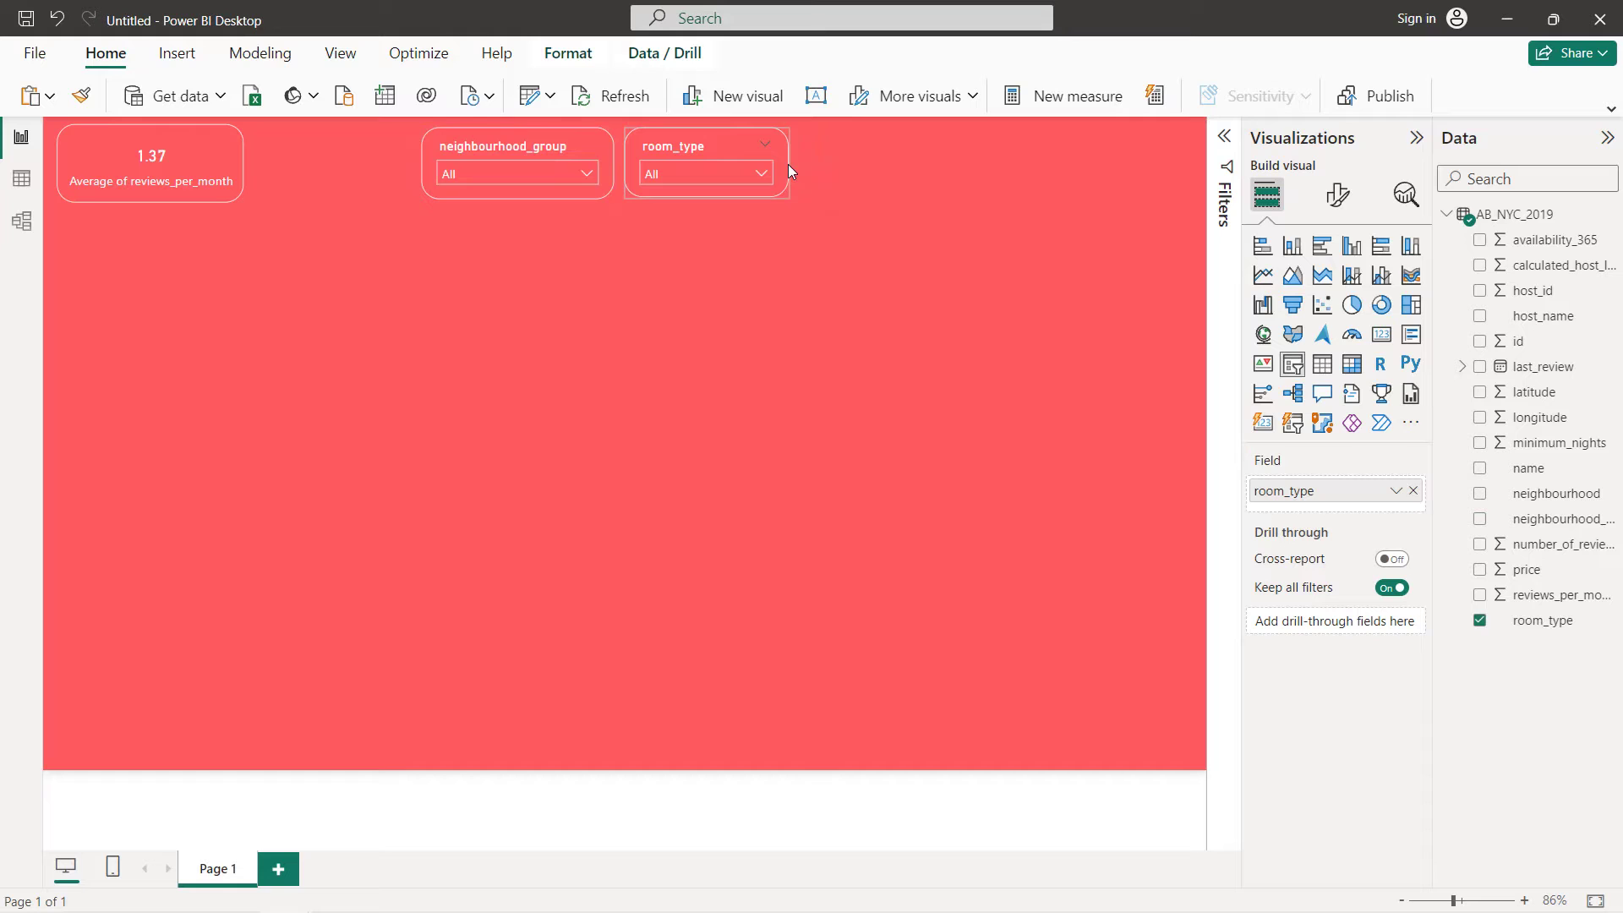
Duplicate the reviews_per_month card three times, placing two copies after the room_type slicer and one beside the original card
{"action": "left_click", "coordinate": [211, 159]}
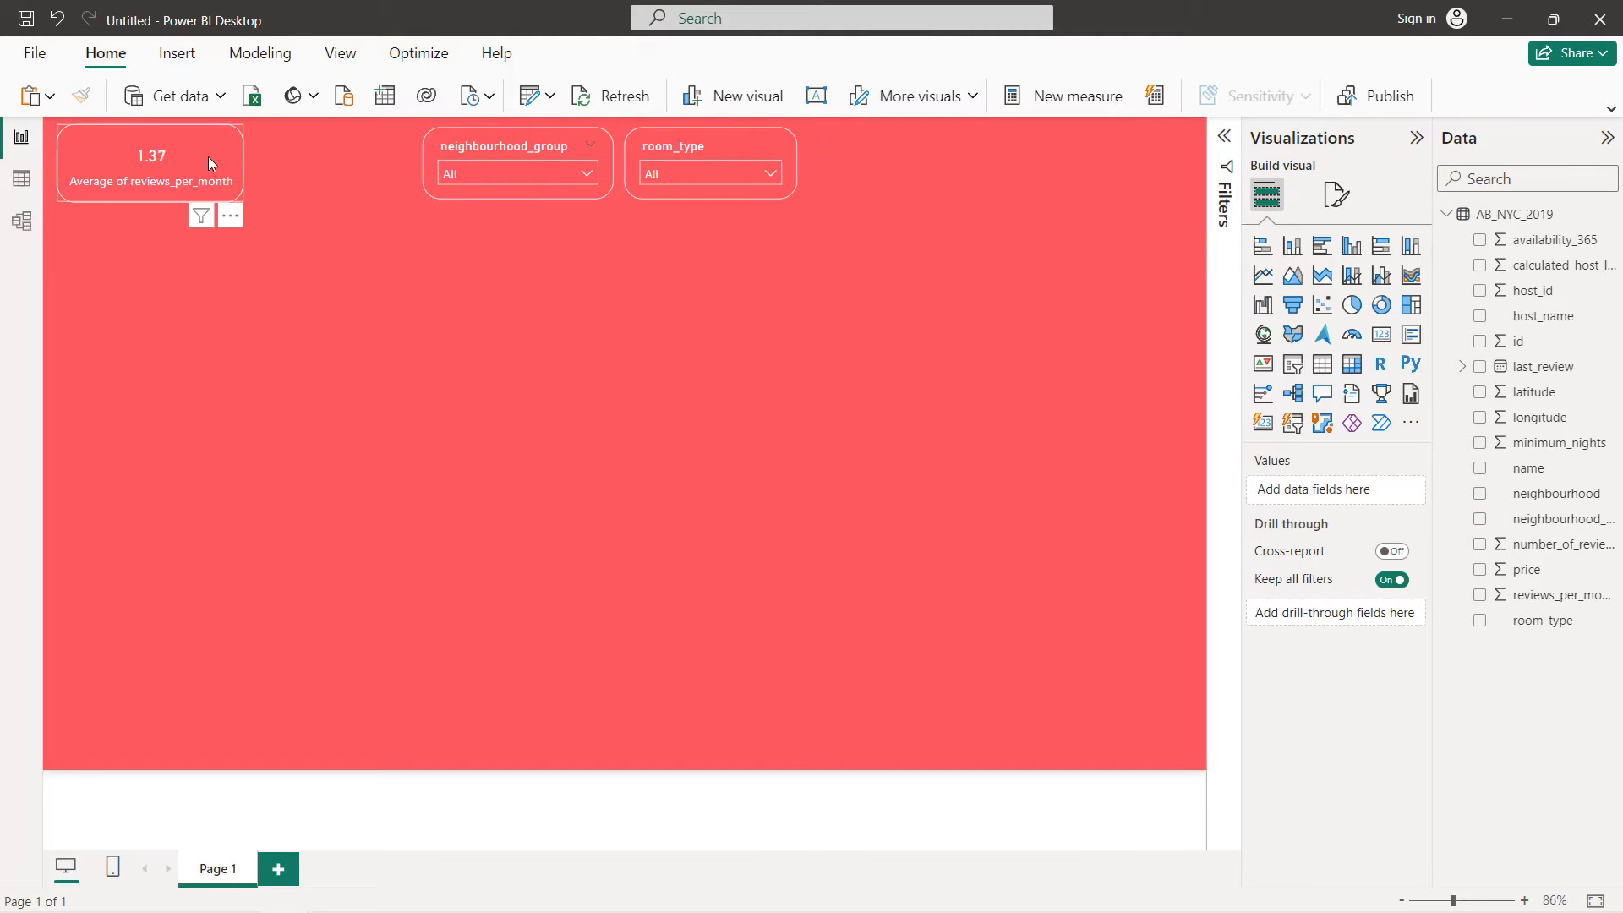
{"action": "key", "text": "ctrl+c"}
{"action": "key", "text": "ctrl+v"}
{"action": "key", "text": "ctrl+v"}
{"action": "key", "text": "ctrl+v"}
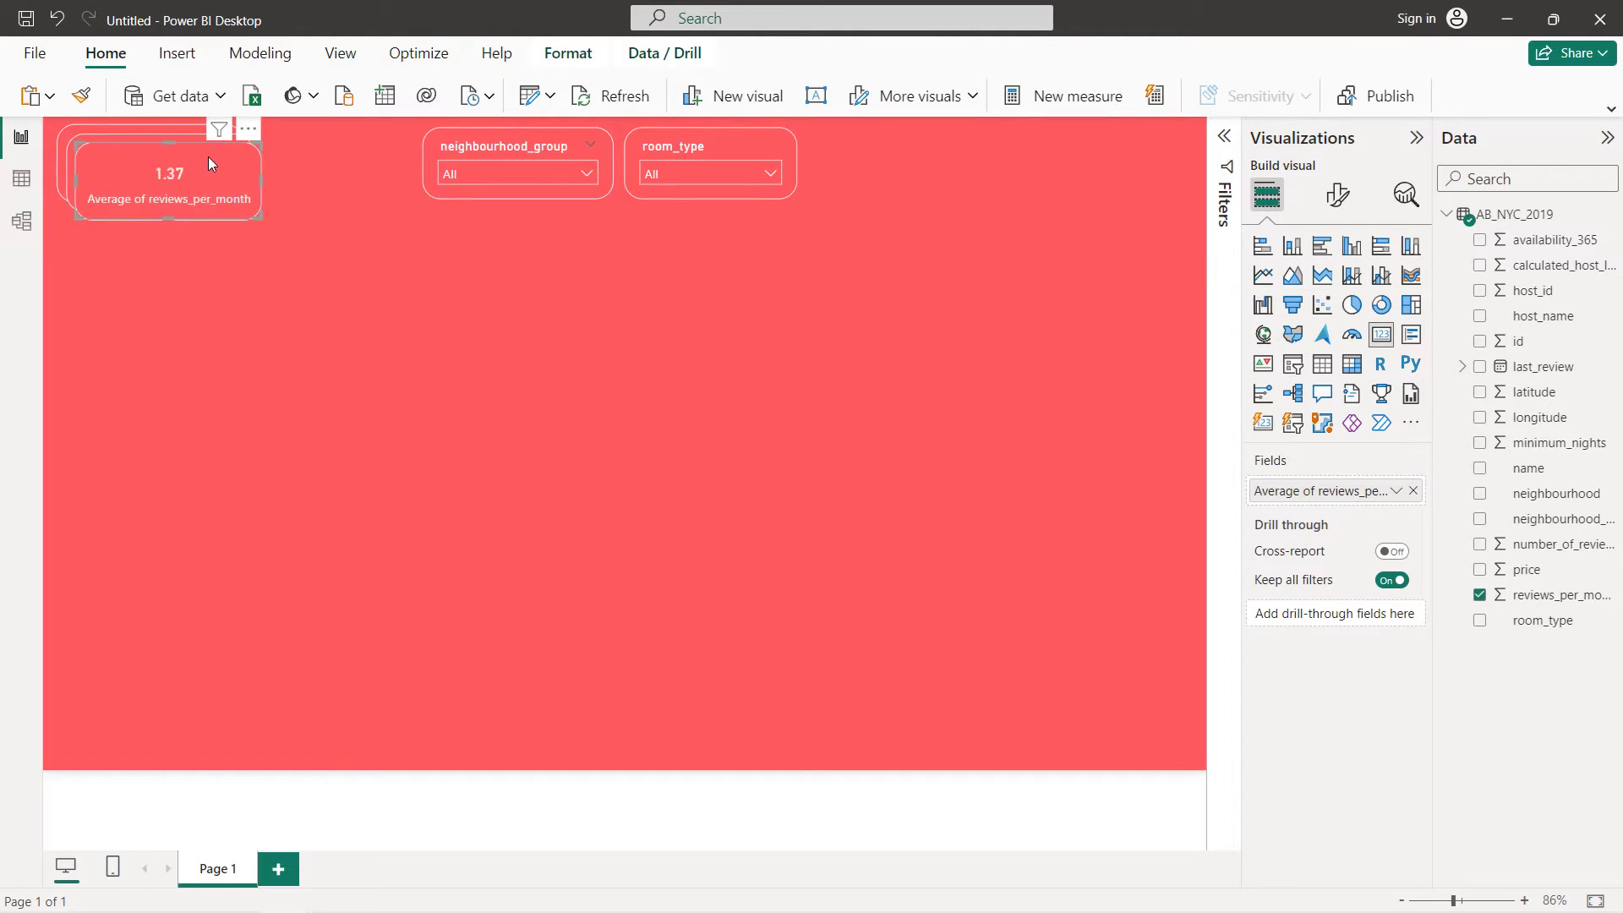
{"action": "left_click_drag", "start_coordinate": [202, 179], "coordinate": [931, 151]}
{"action": "left_click_drag", "start_coordinate": [318, 181], "coordinate": [1083, 150]}
{"action": "left_click_drag", "start_coordinate": [140, 159], "coordinate": [298, 159]}
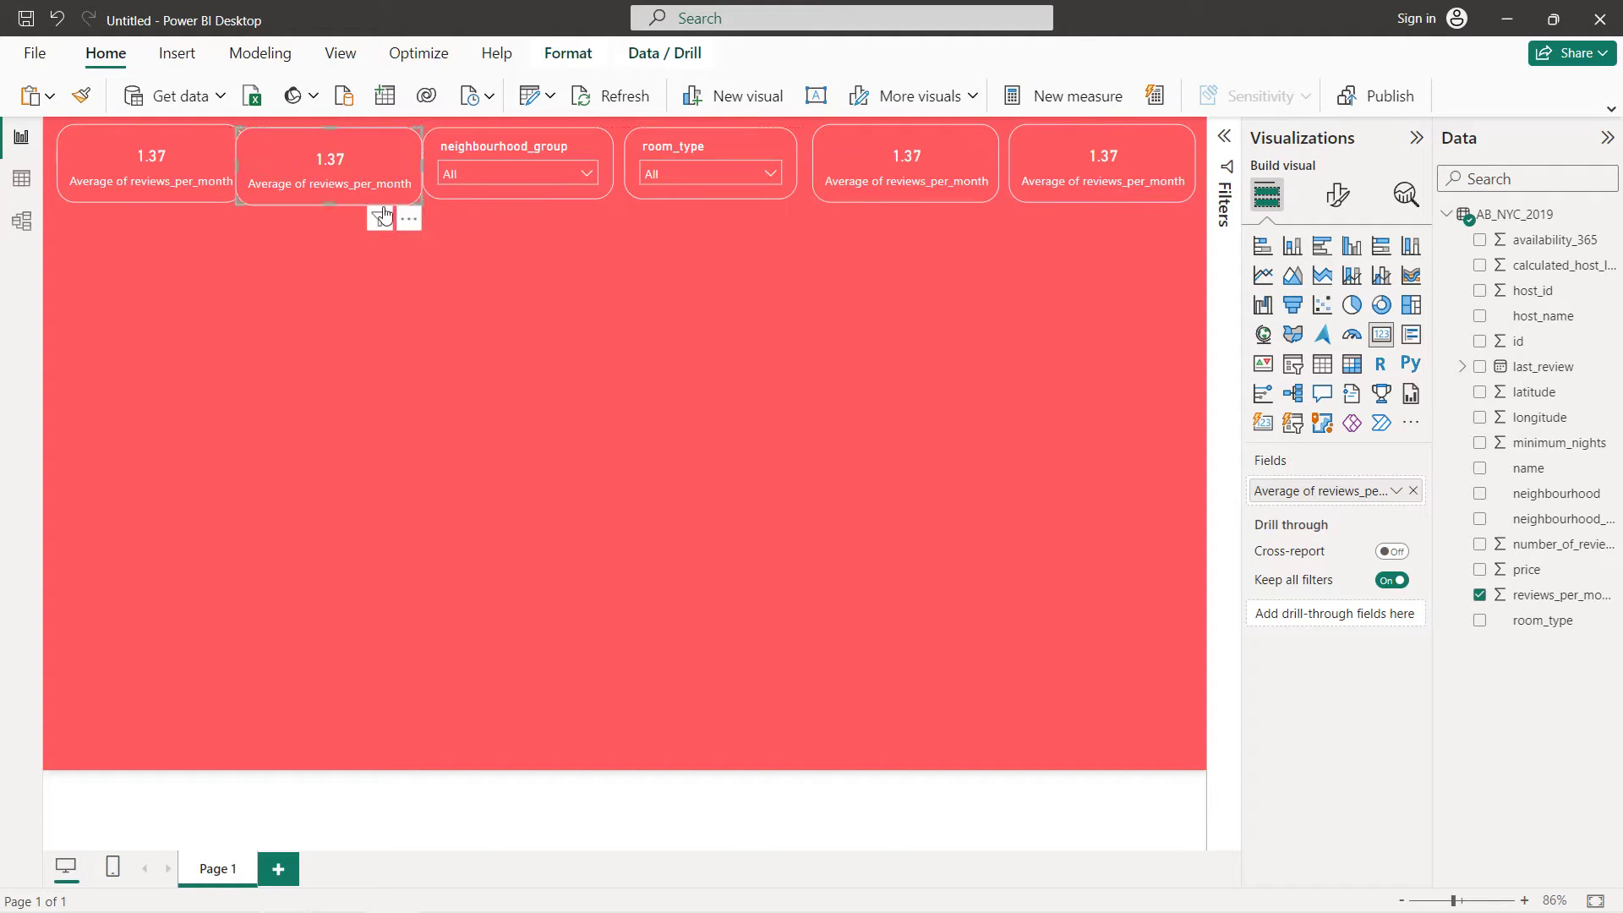
Adjust the width of the first reviews_per_month card so its full category label fits
{"action": "left_click", "coordinate": [179, 154]}
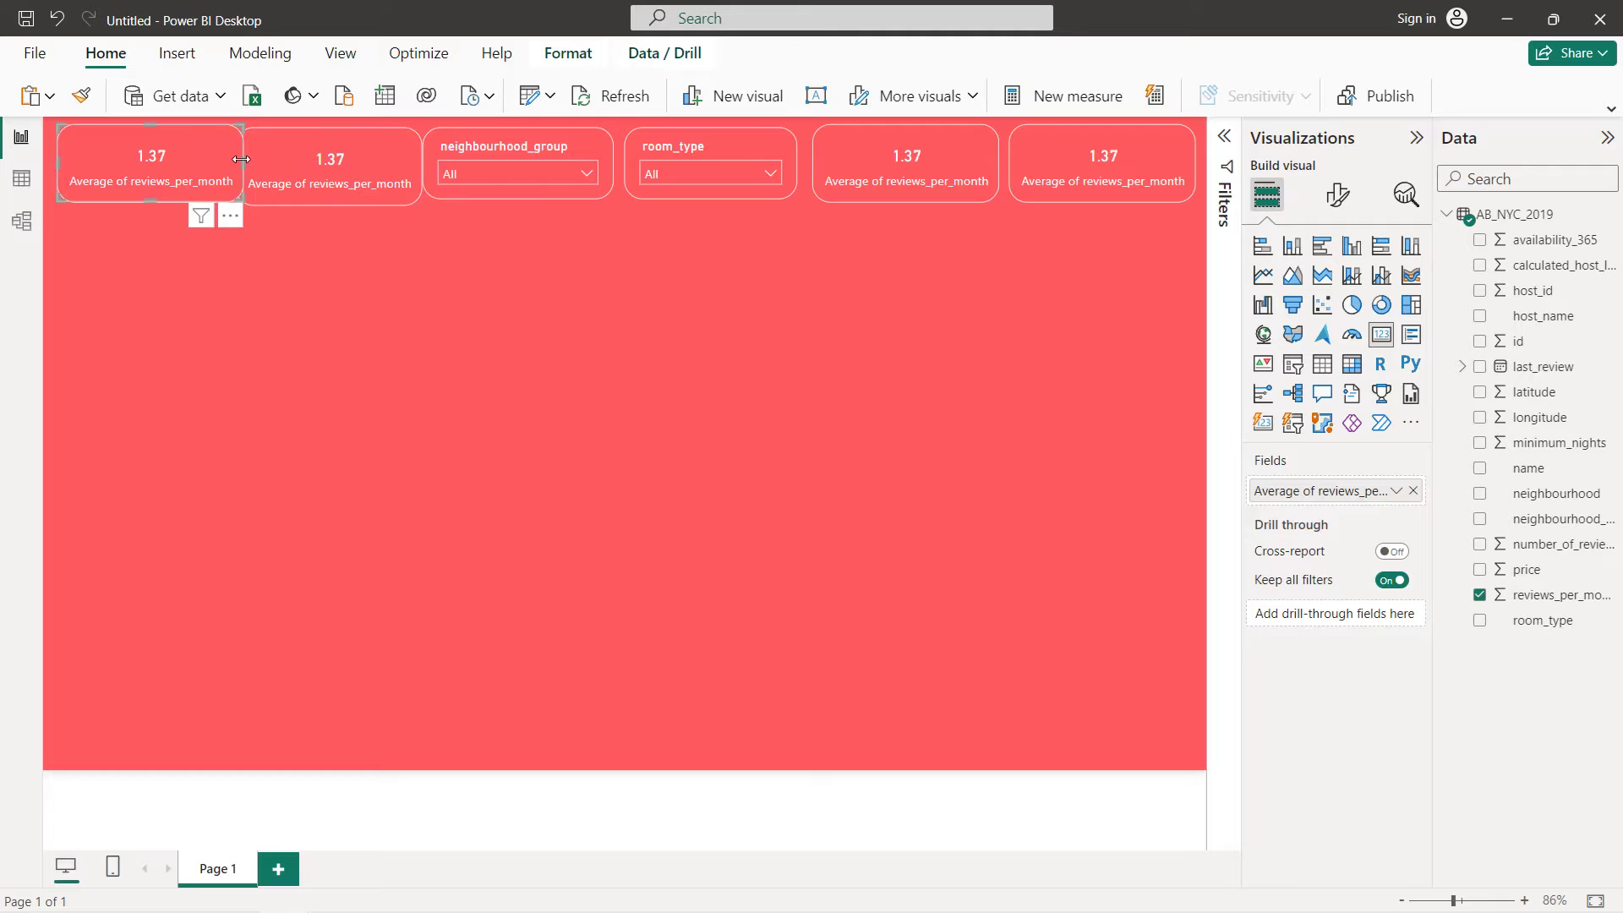
{"action": "left_click_drag", "start_coordinate": [240, 164], "coordinate": [221, 161]}
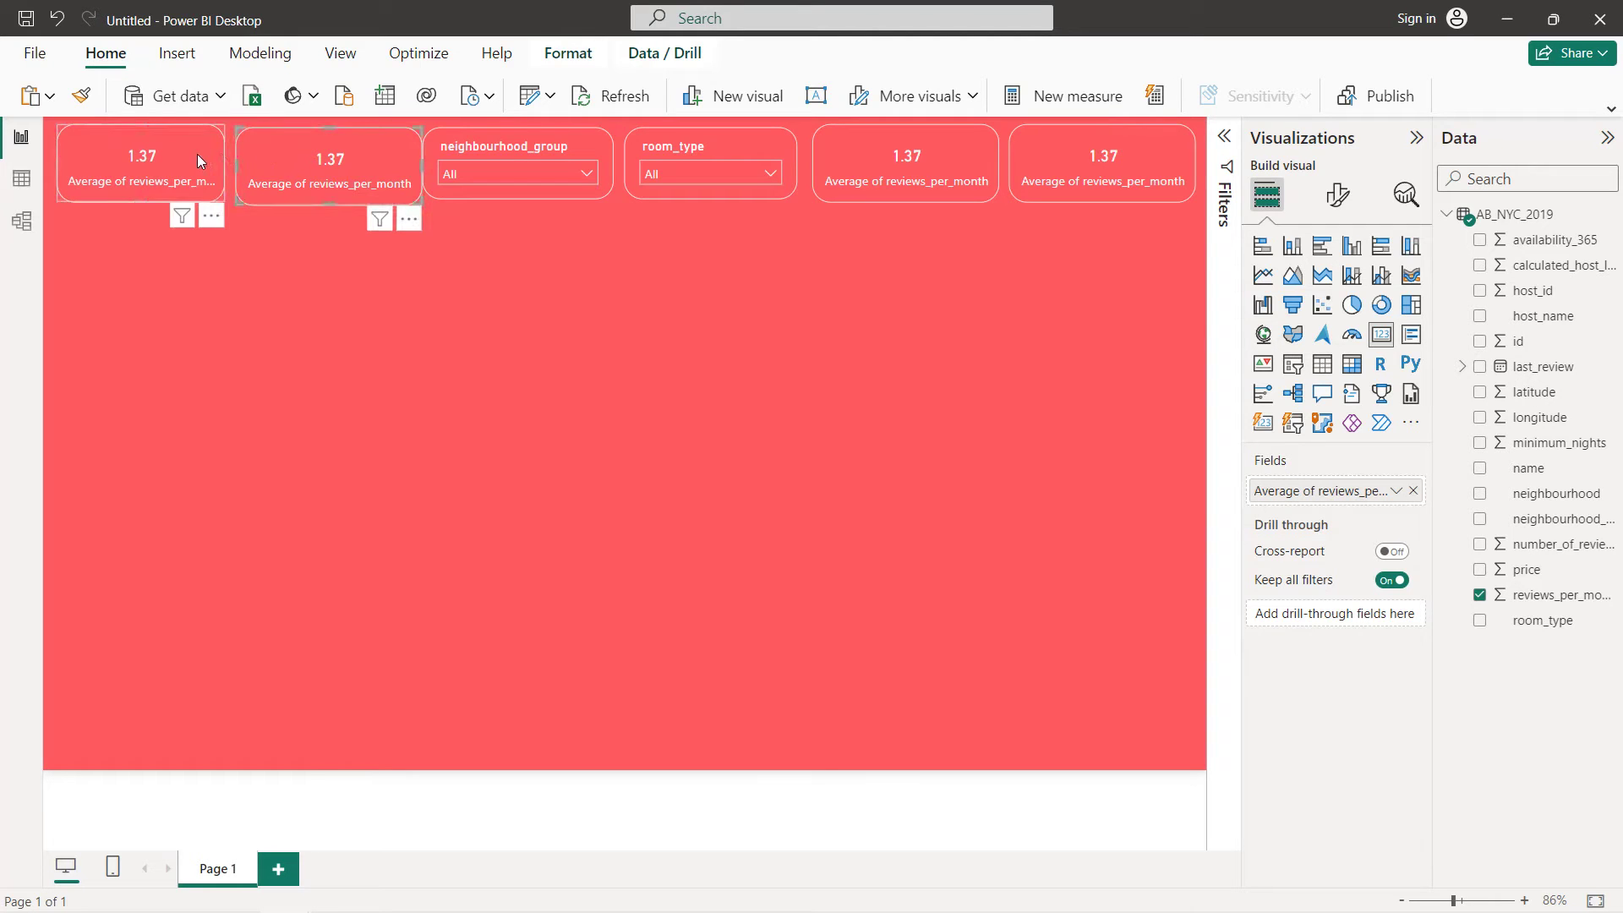
{"action": "left_click_drag", "start_coordinate": [223, 159], "coordinate": [245, 159]}
Narrow the second card from its left edge and replace its field with number_of_reviews
{"action": "left_click", "coordinate": [252, 159]}
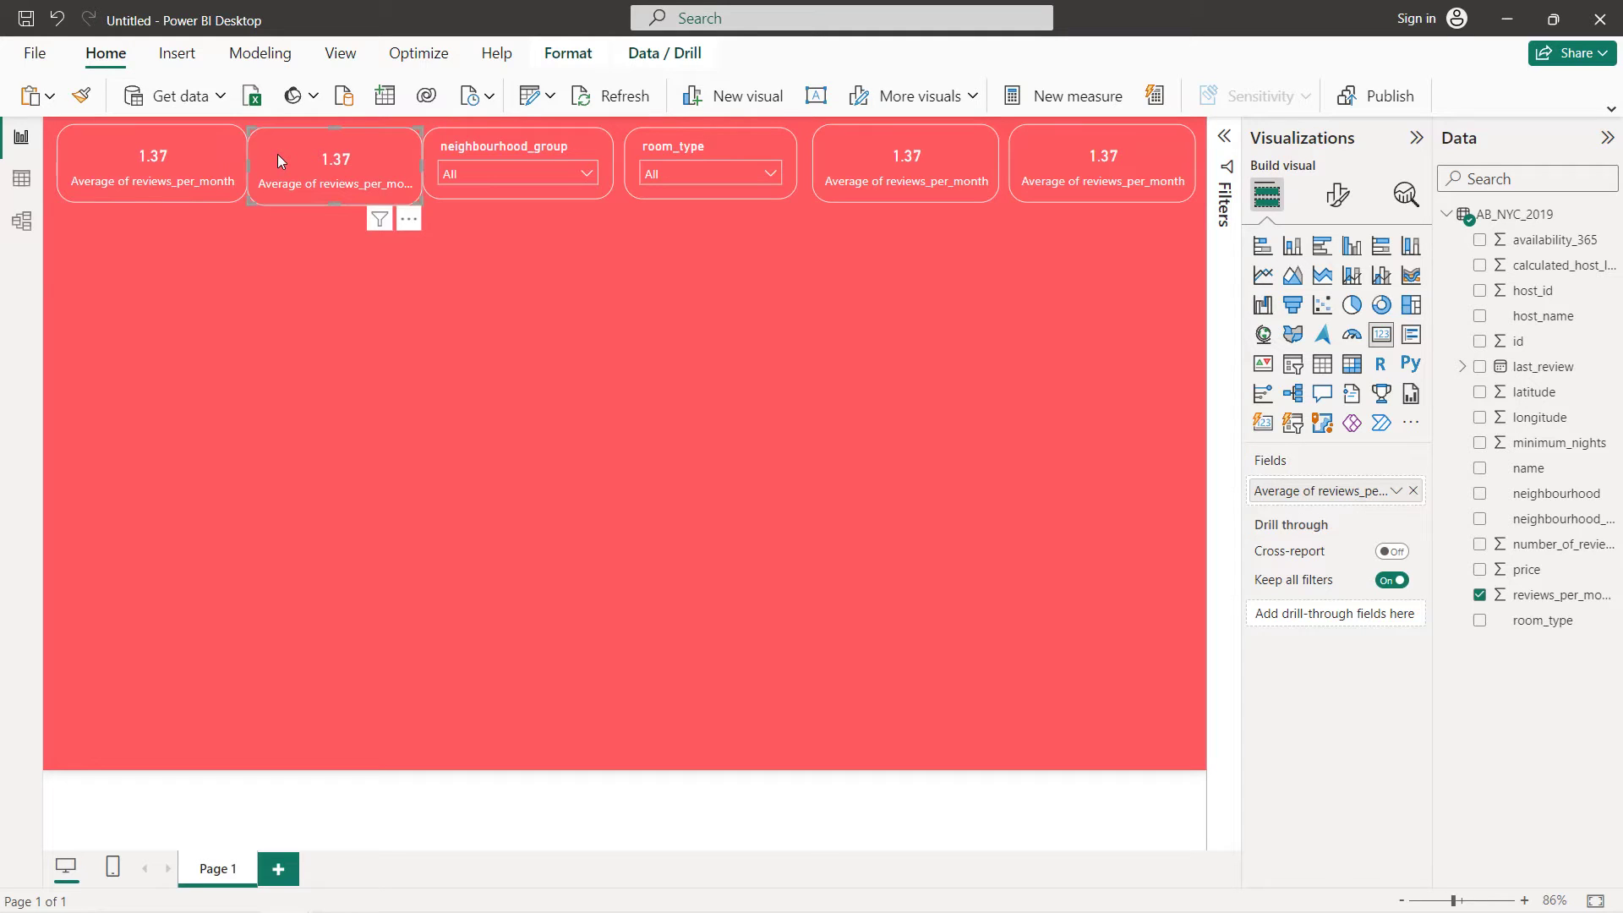
{"action": "left_click", "coordinate": [1413, 490]}
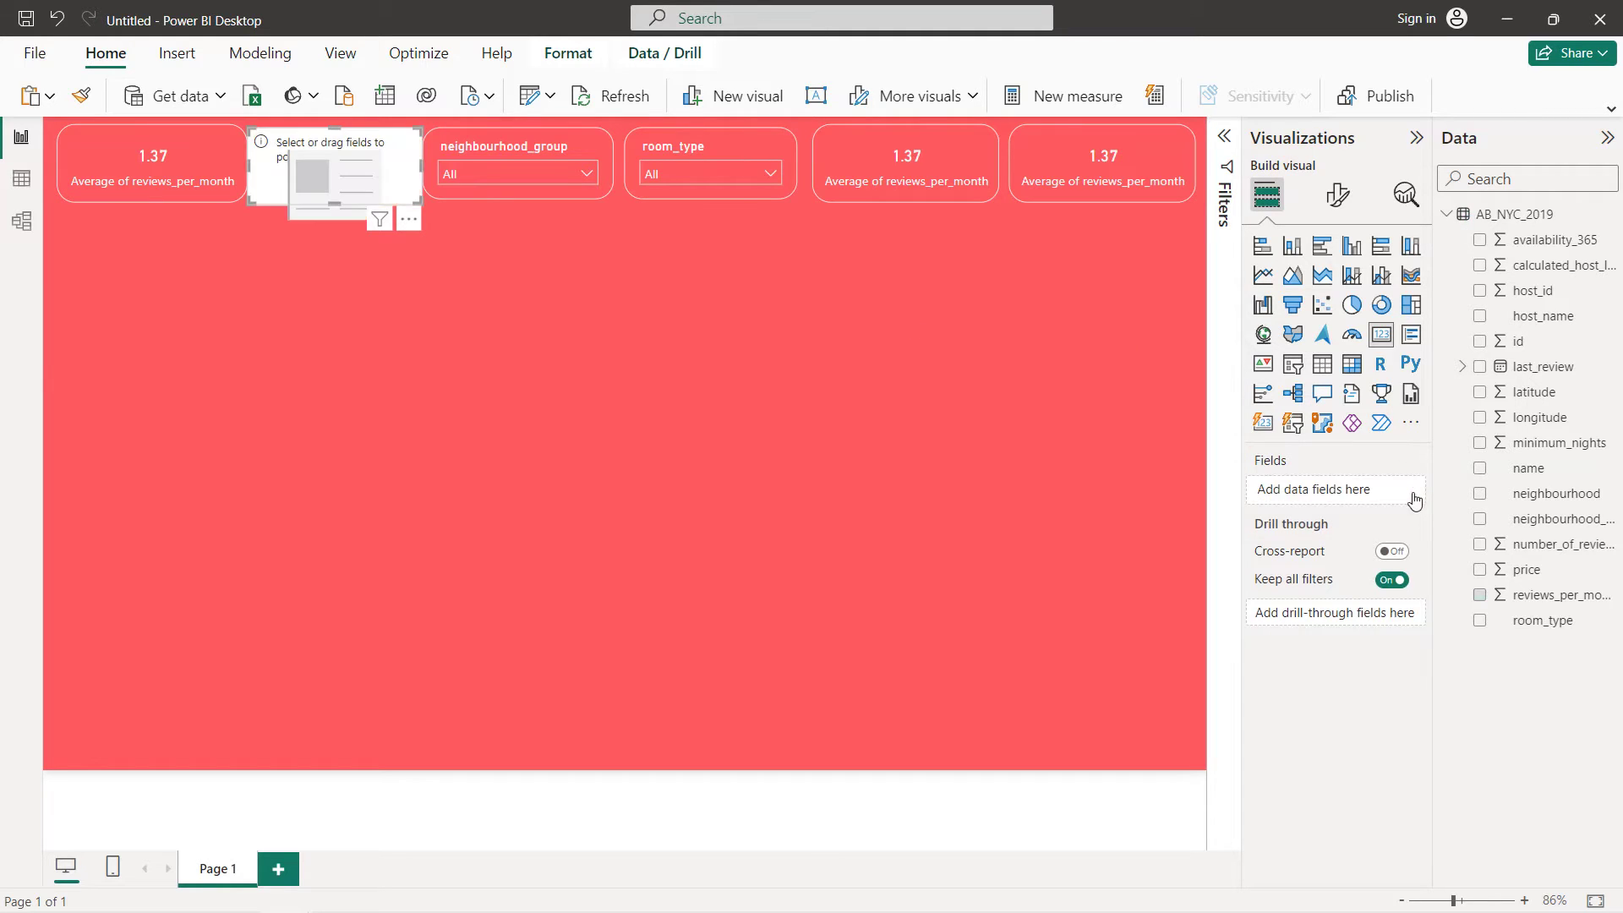
{"action": "left_click", "coordinate": [1481, 545]}
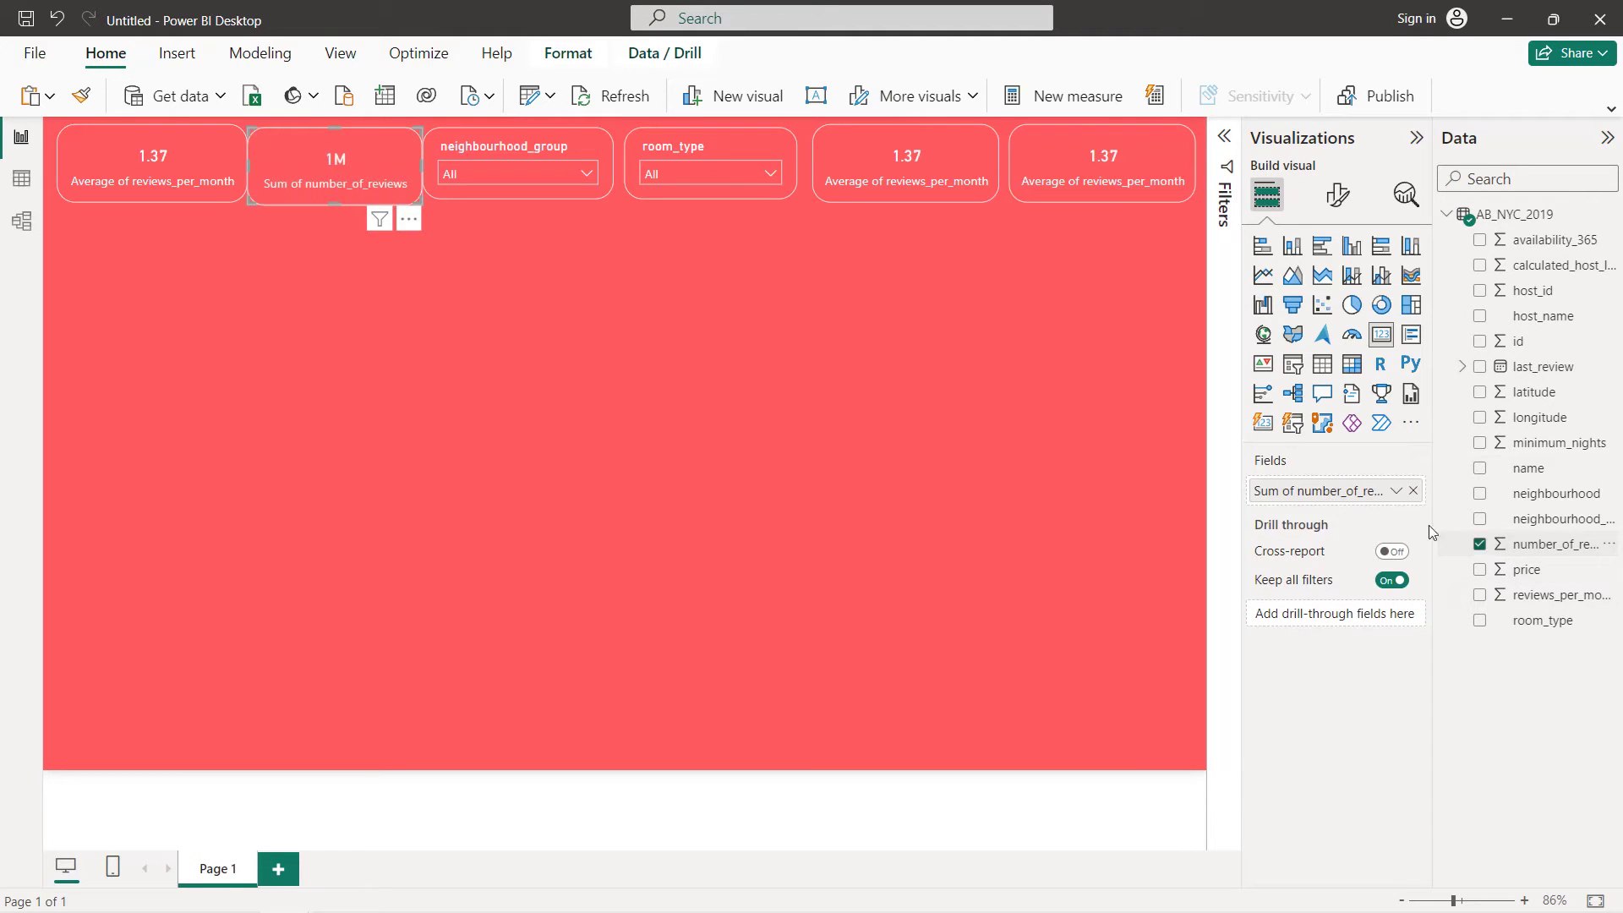
Reposition the cards and slicers across the header row so they are separated by small gaps
{"action": "left_click", "coordinate": [454, 161]}
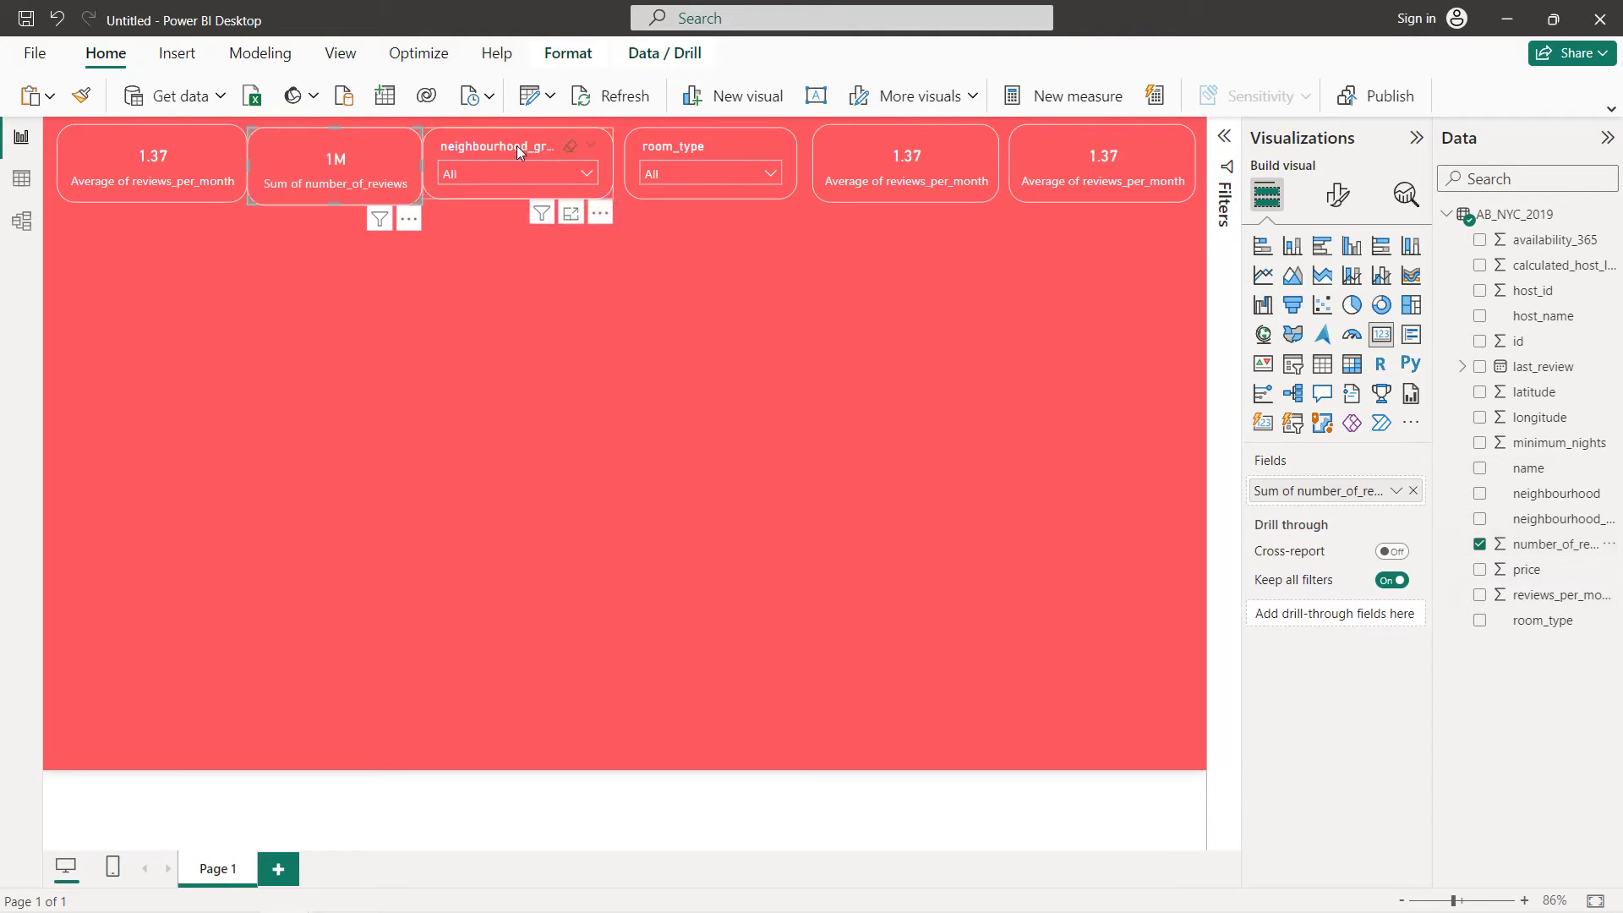
{"action": "left_click", "coordinate": [709, 151]}
{"action": "left_click", "coordinate": [943, 159]}
{"action": "left_click_drag", "start_coordinate": [950, 164], "coordinate": [941, 155]}
{"action": "left_click", "coordinate": [458, 317]}
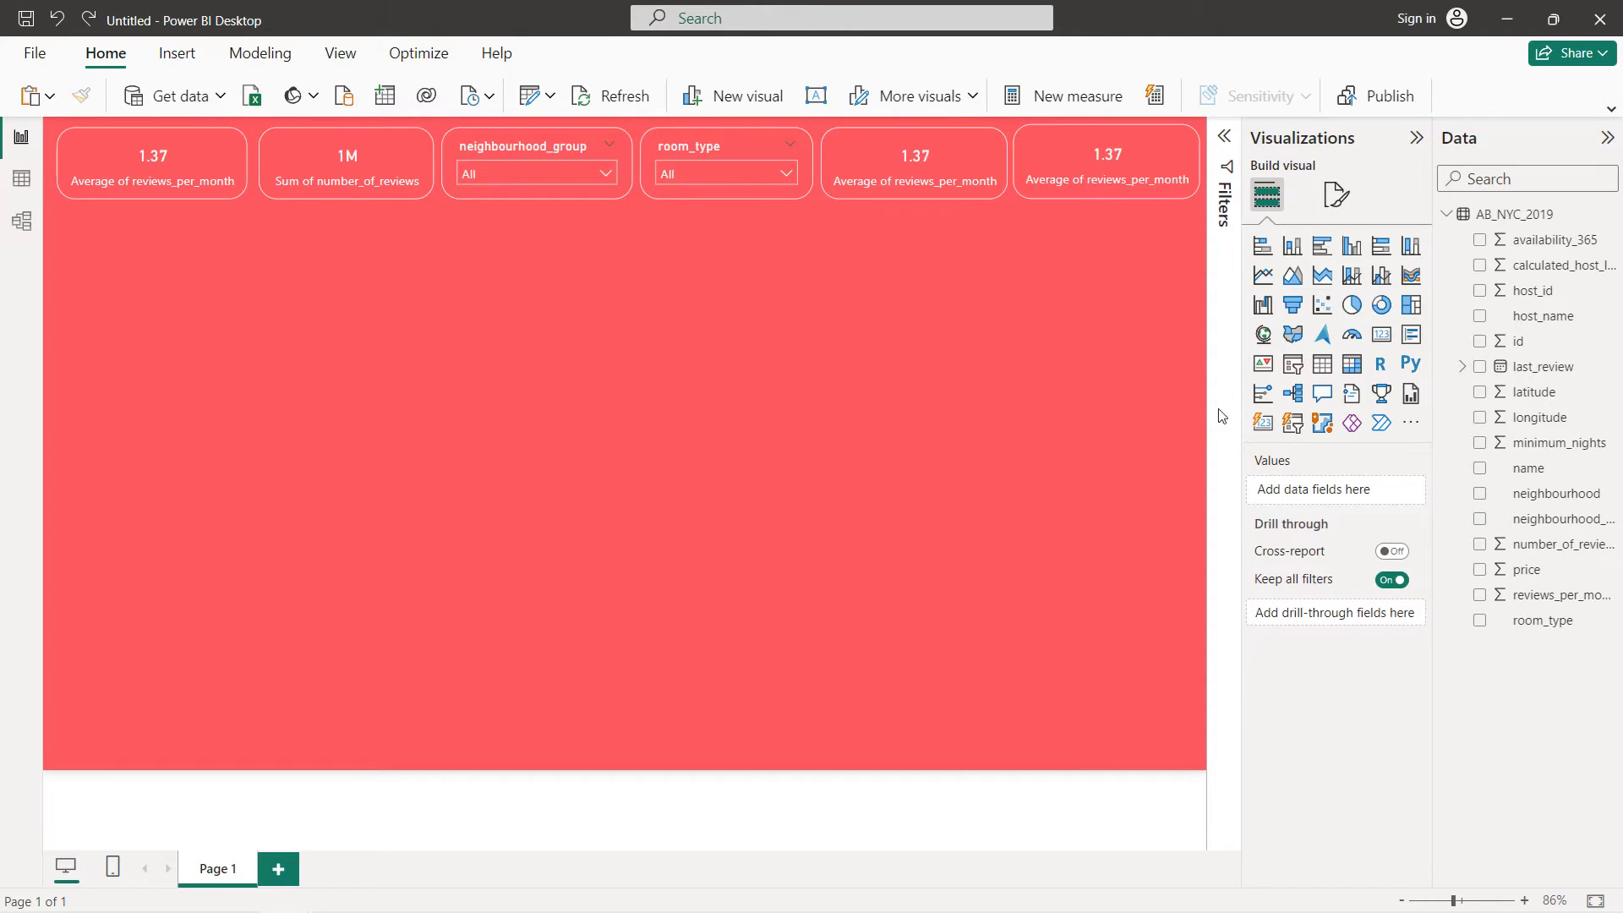
Replace the field of the card next to the room_type slicer with neighbourhood, aggregated as Count (Distinct)
{"action": "left_click", "coordinate": [891, 154]}
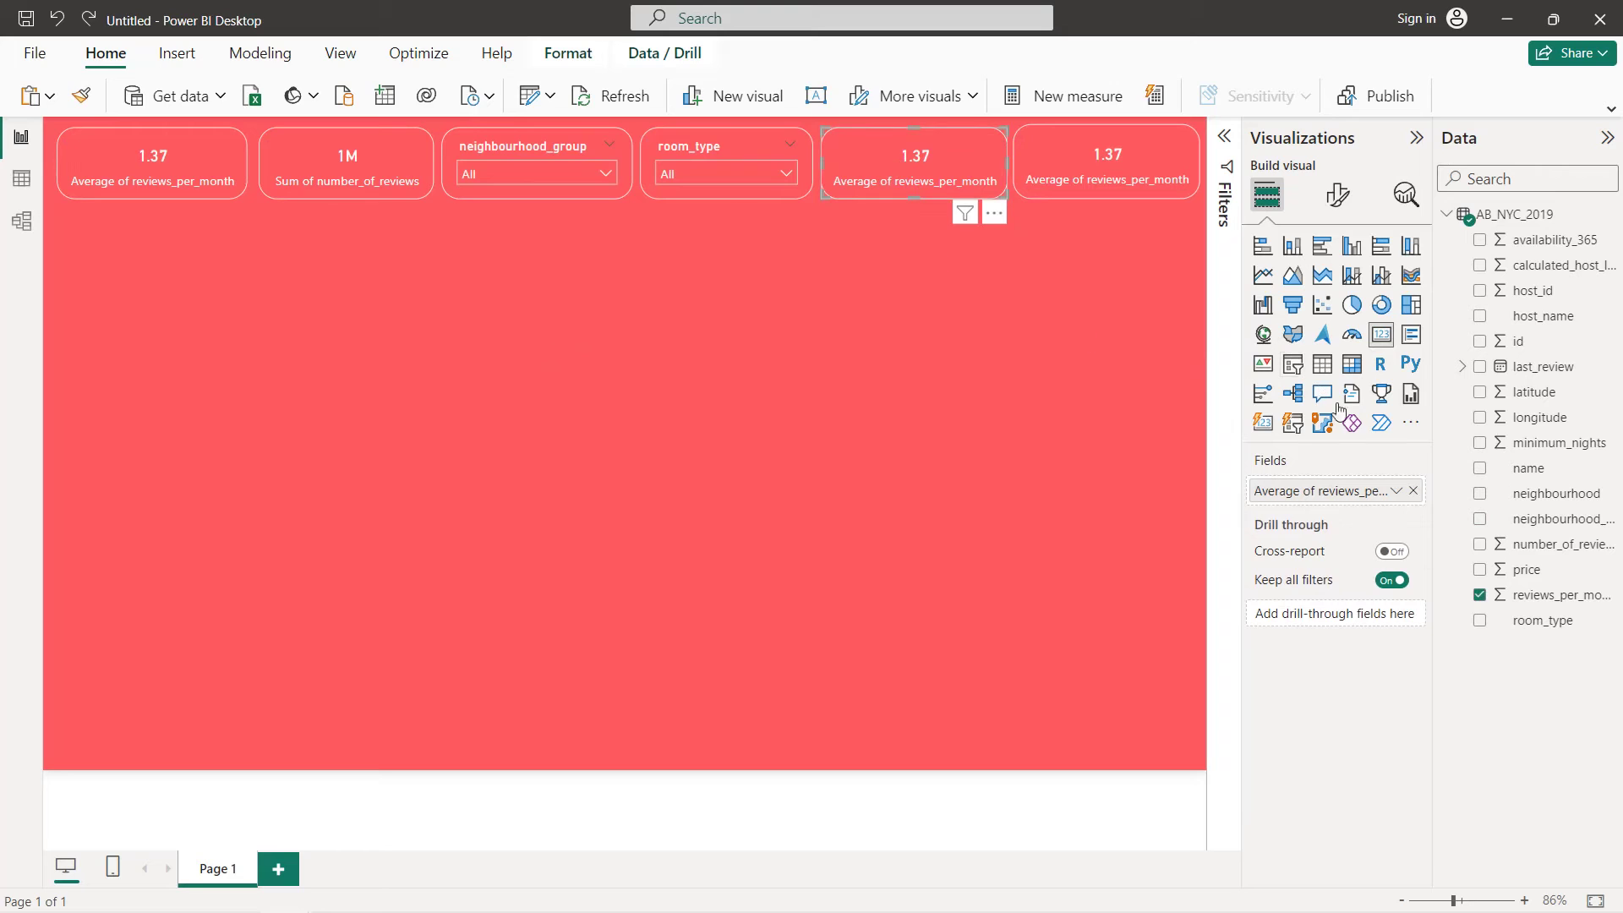
{"action": "left_click", "coordinate": [1409, 491]}
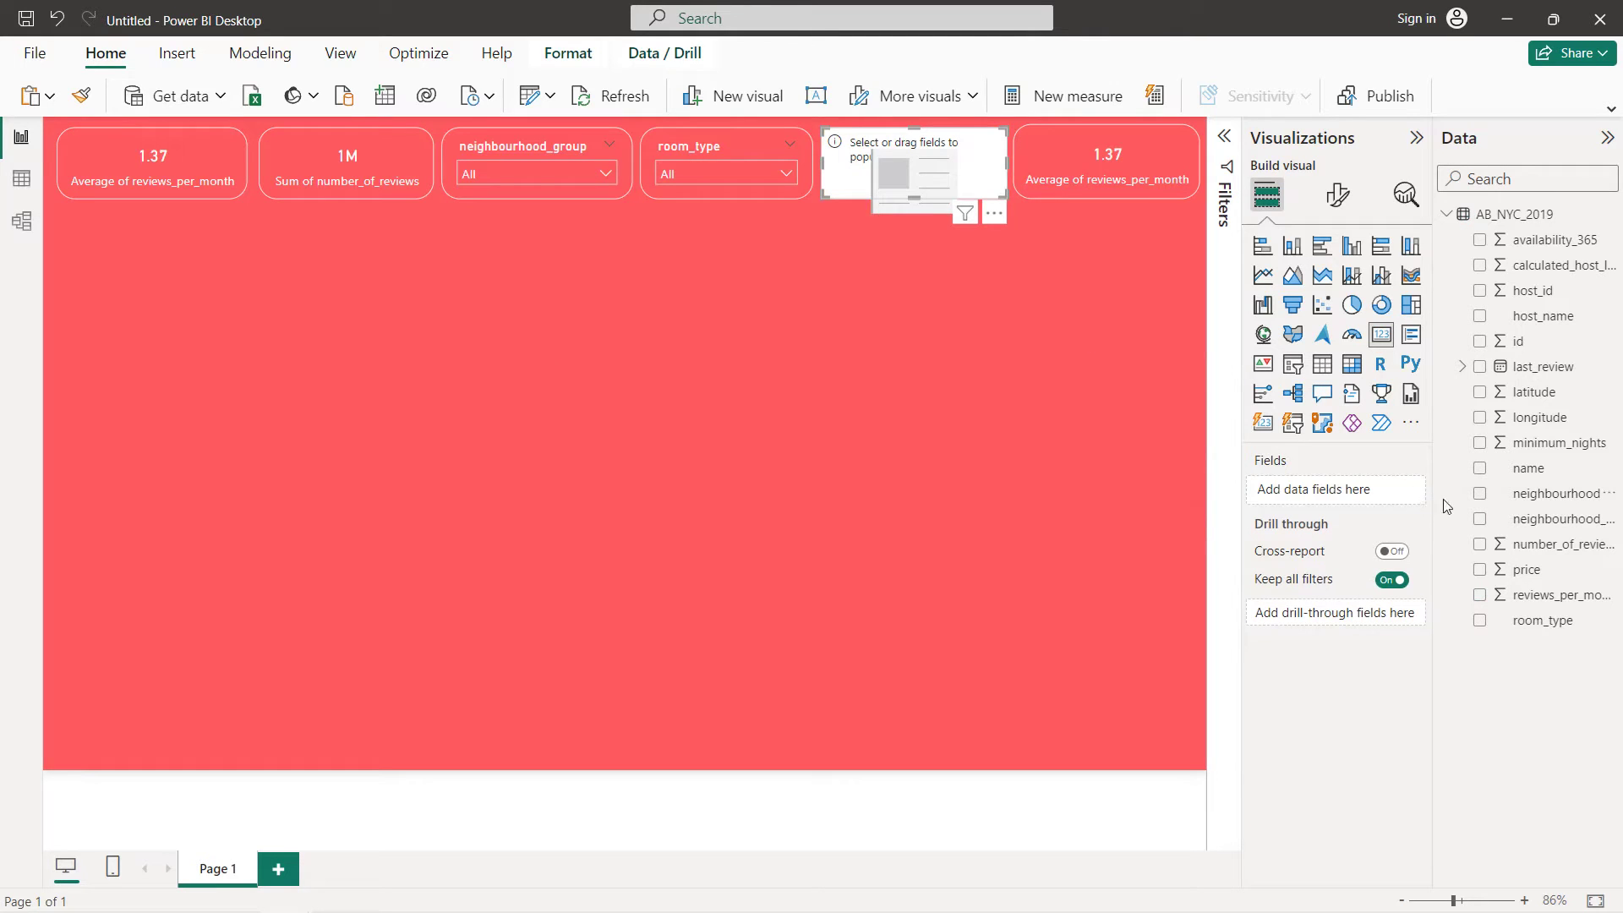
{"action": "left_click", "coordinate": [1479, 497]}
{"action": "left_click", "coordinate": [1400, 497]}
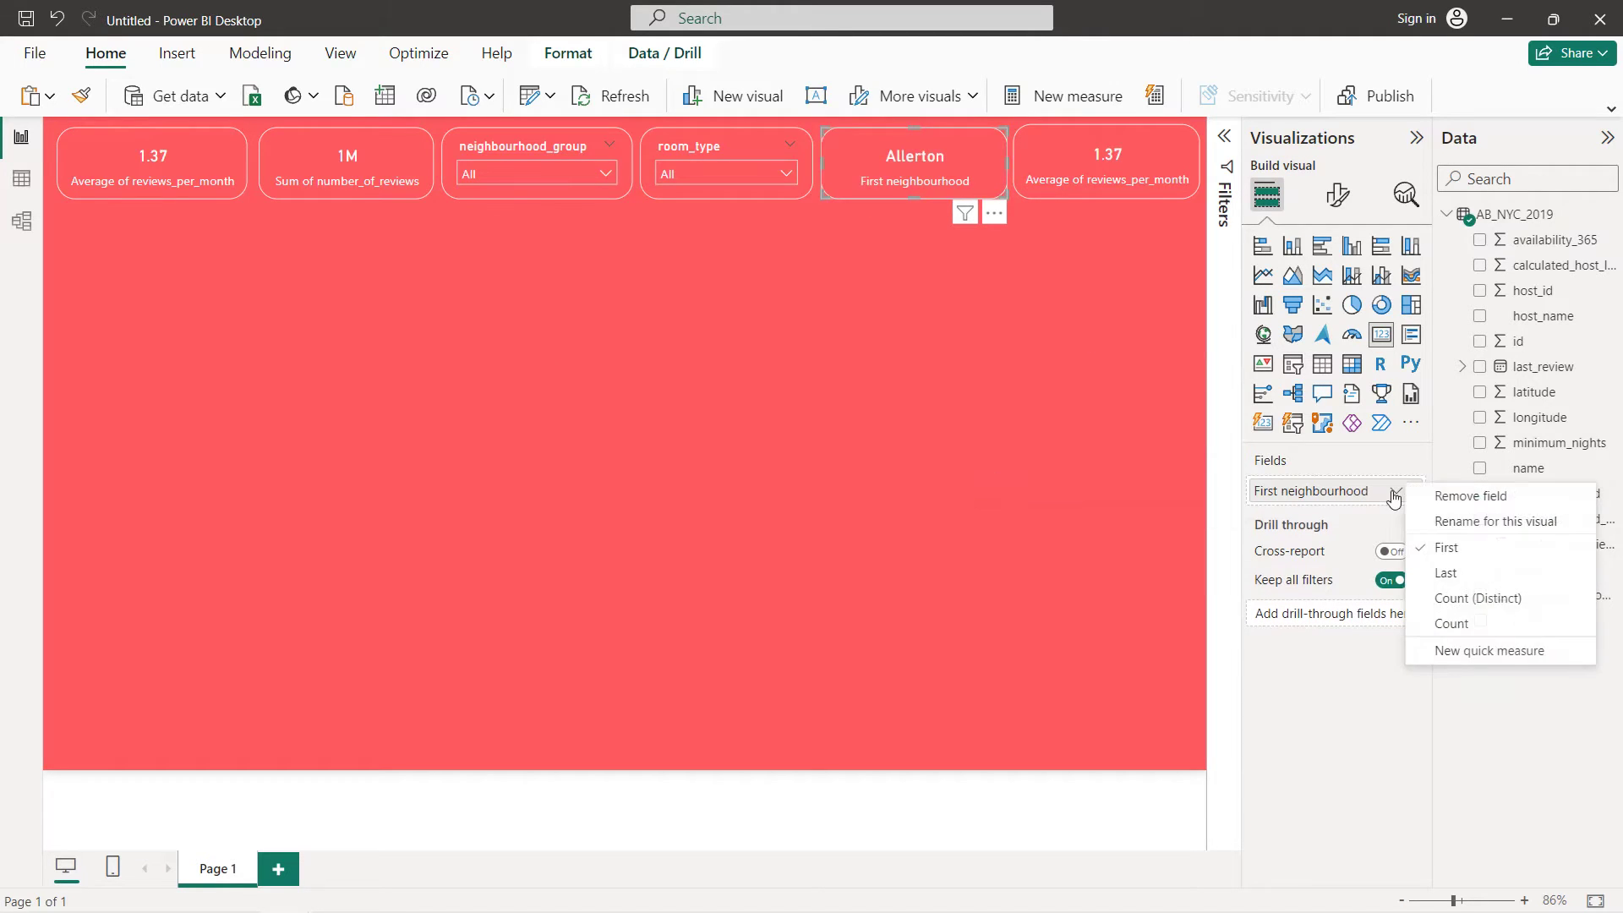
{"action": "left_click", "coordinate": [1431, 599]}
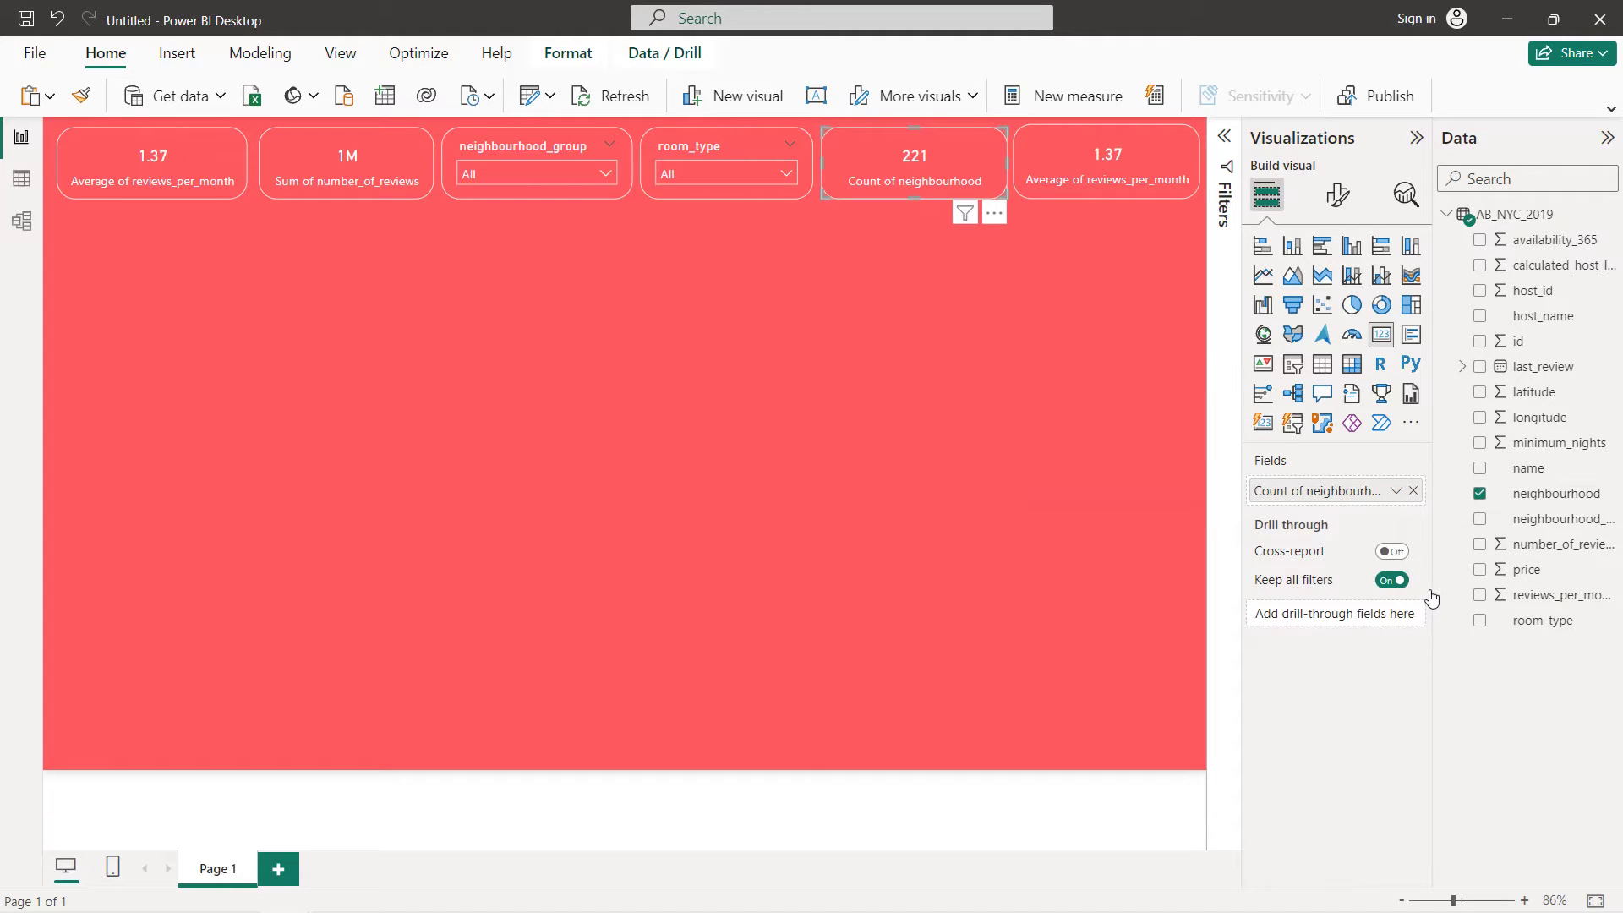
Replace the last card's field with host_id, aggregated as Count (Distinct)
{"action": "left_click", "coordinate": [1077, 156]}
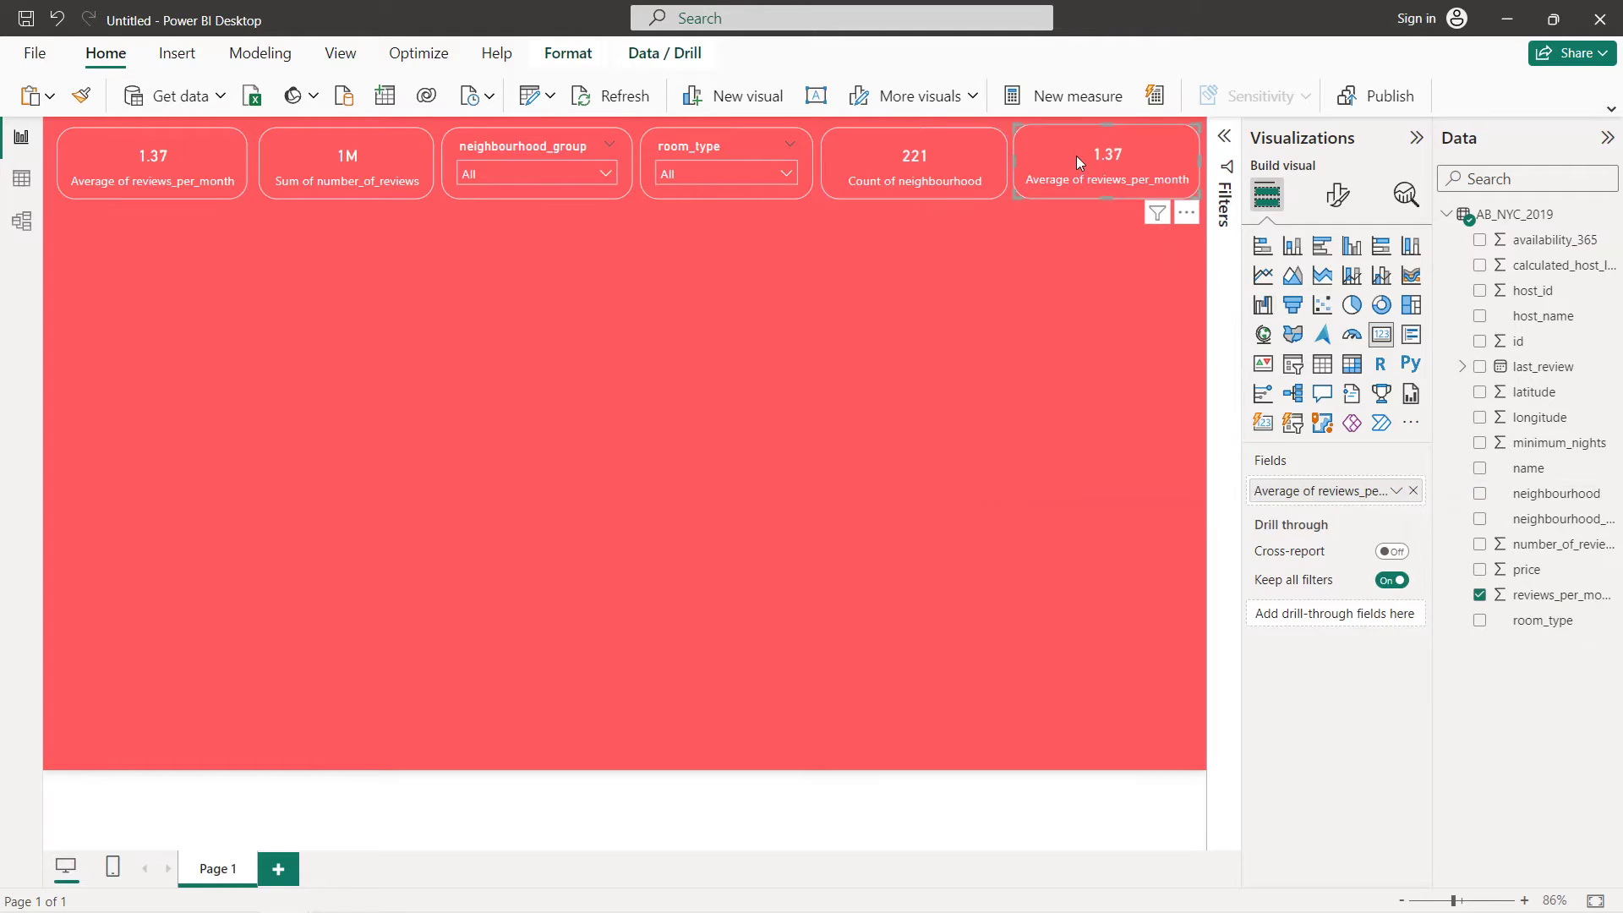
{"action": "left_click", "coordinate": [1413, 490]}
{"action": "left_click", "coordinate": [1481, 292]}
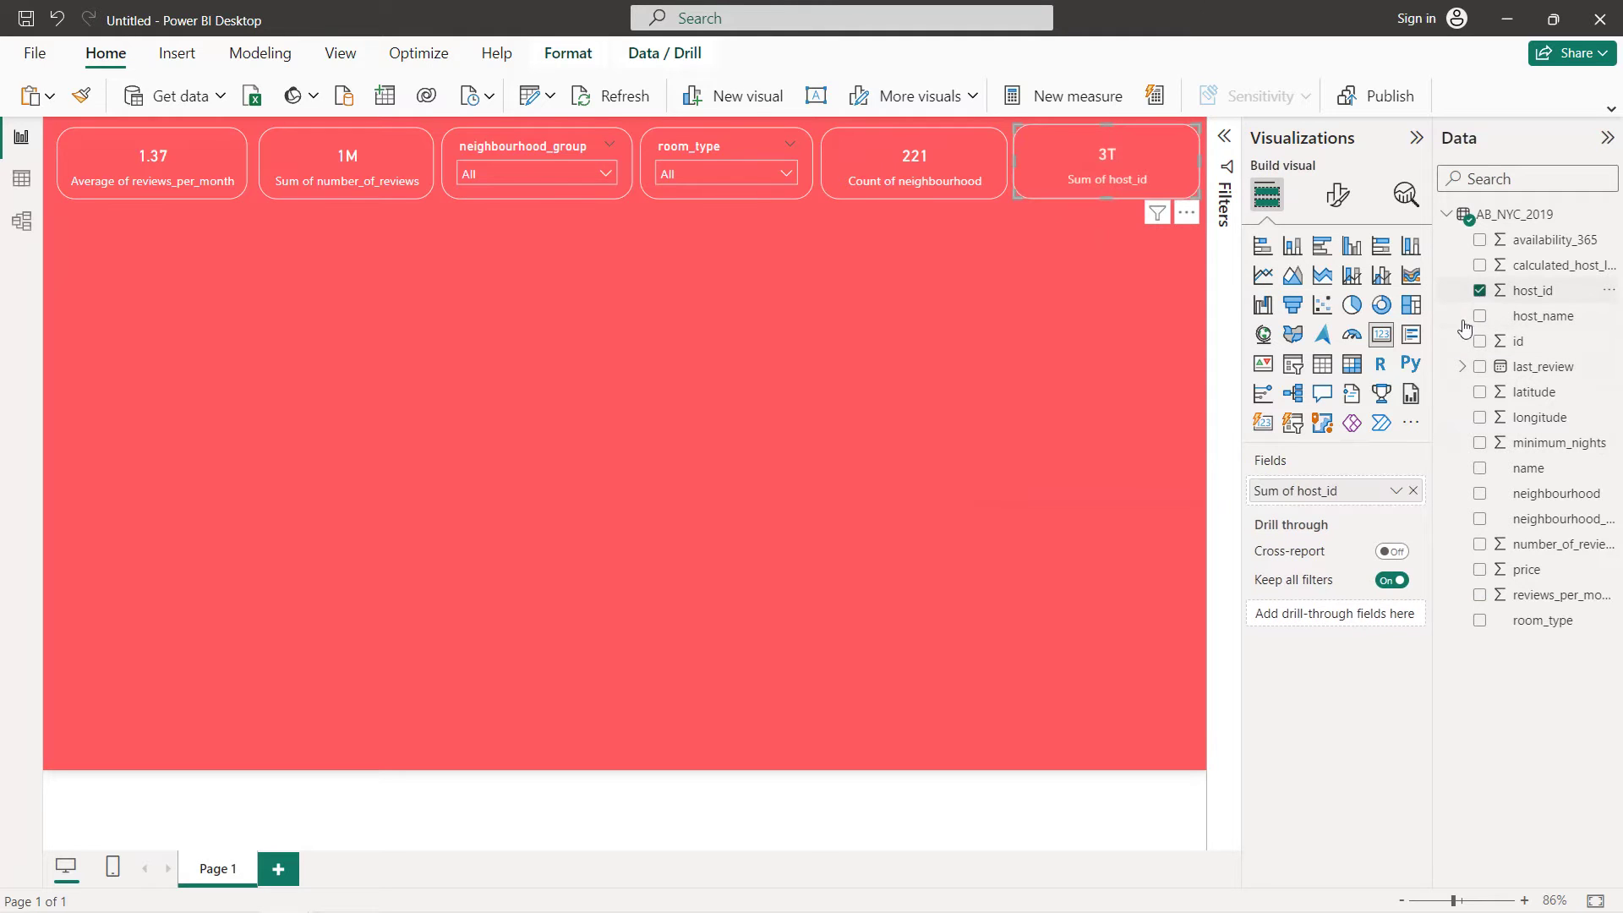
{"action": "left_click", "coordinate": [1396, 492]}
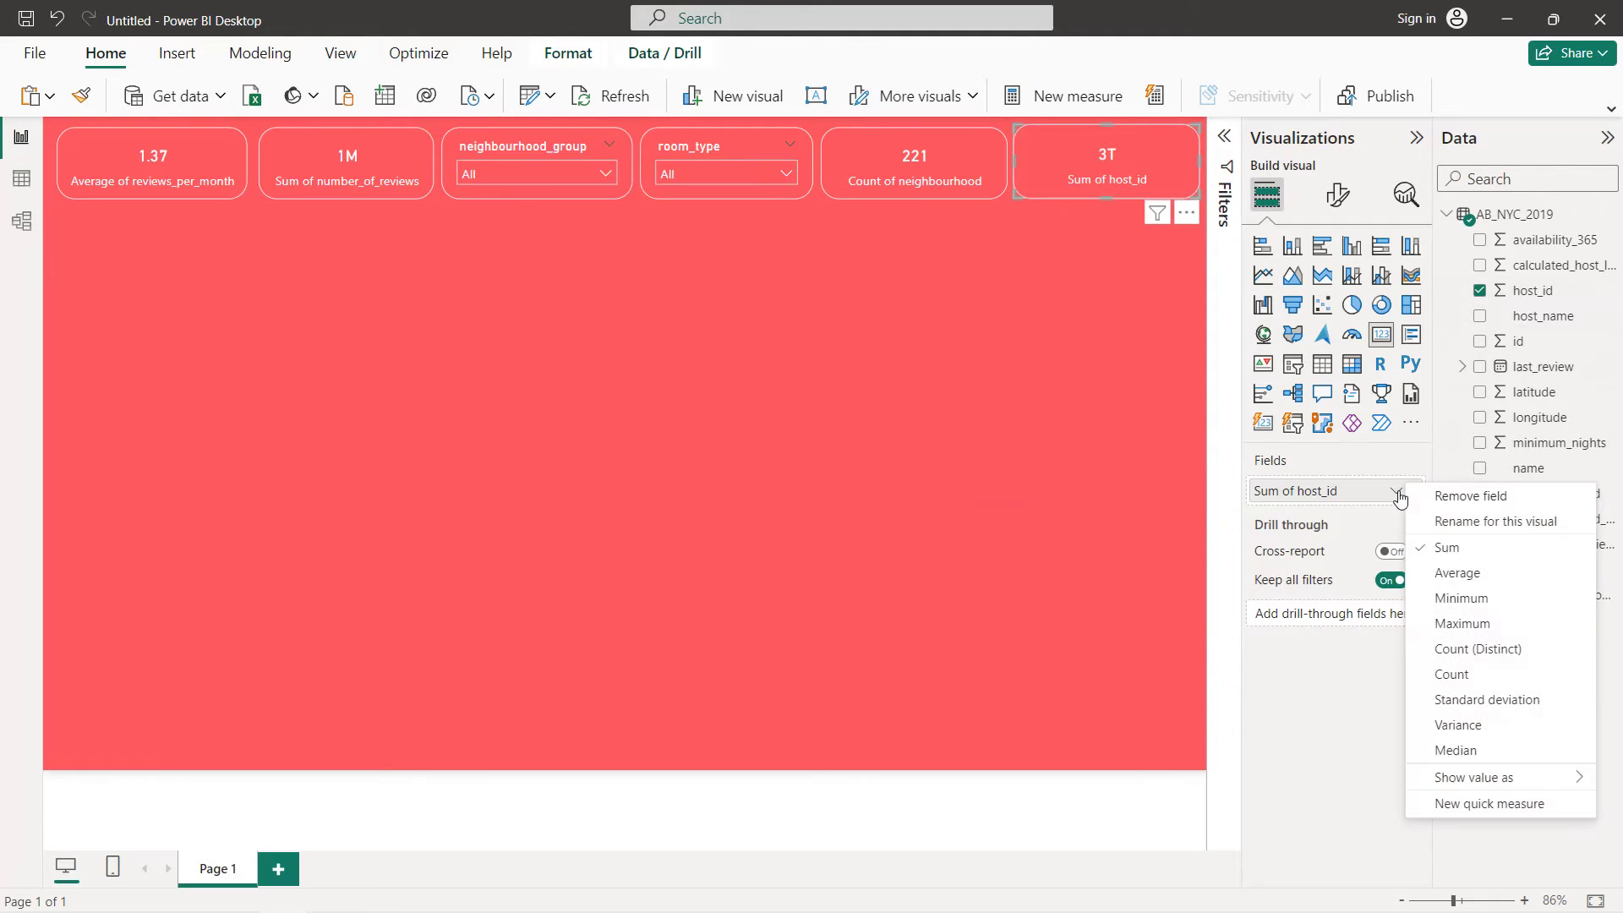
{"action": "left_click", "coordinate": [1454, 651]}
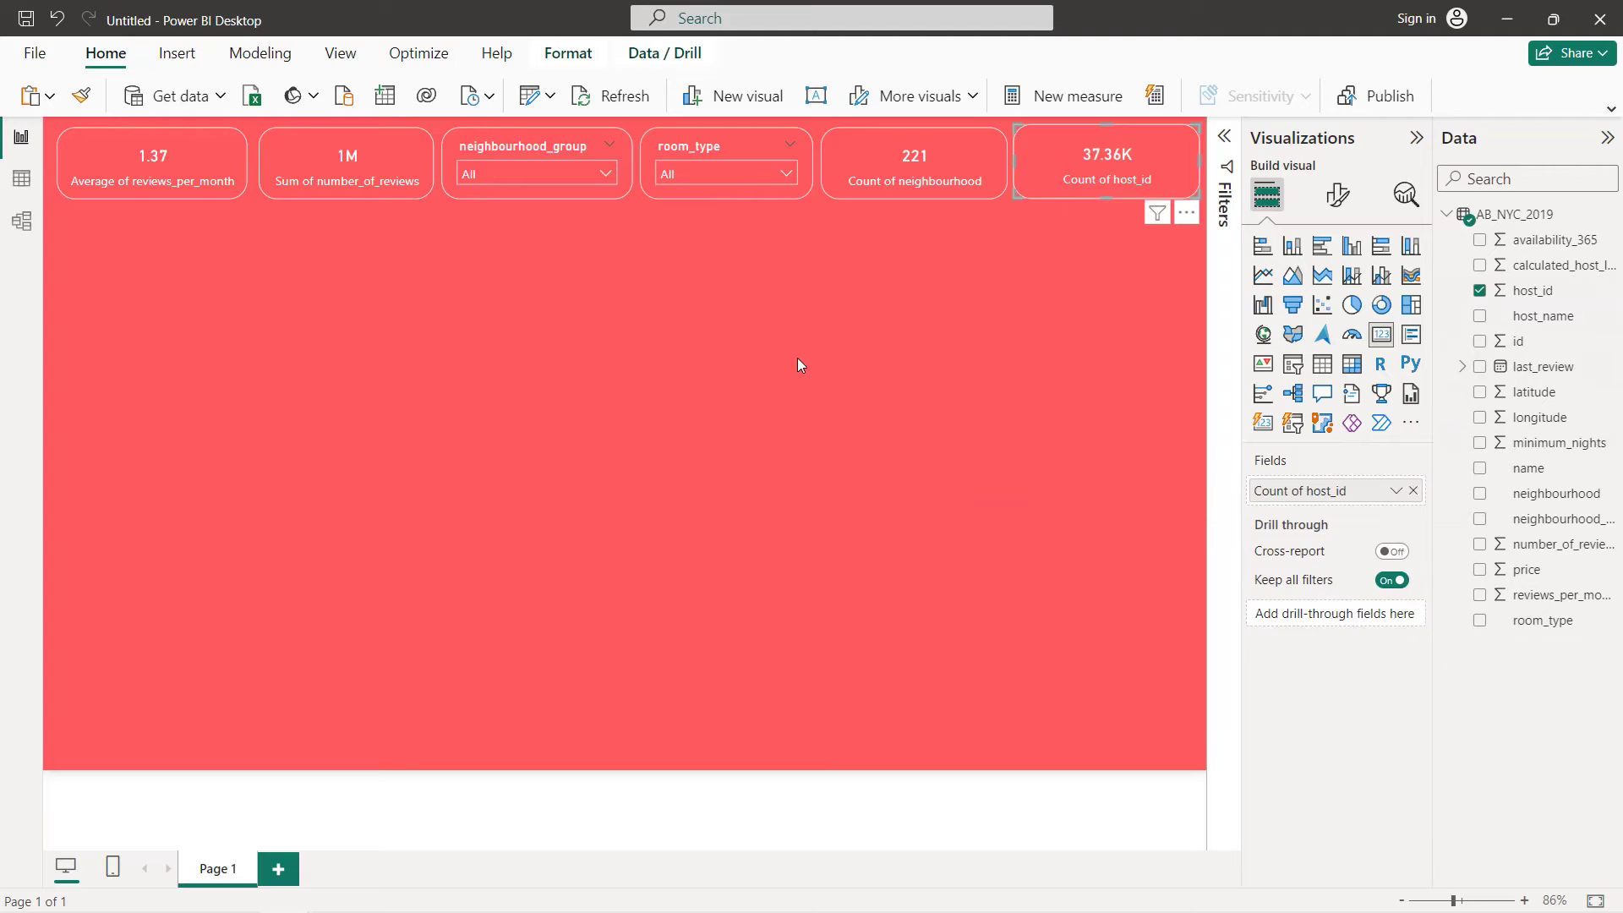
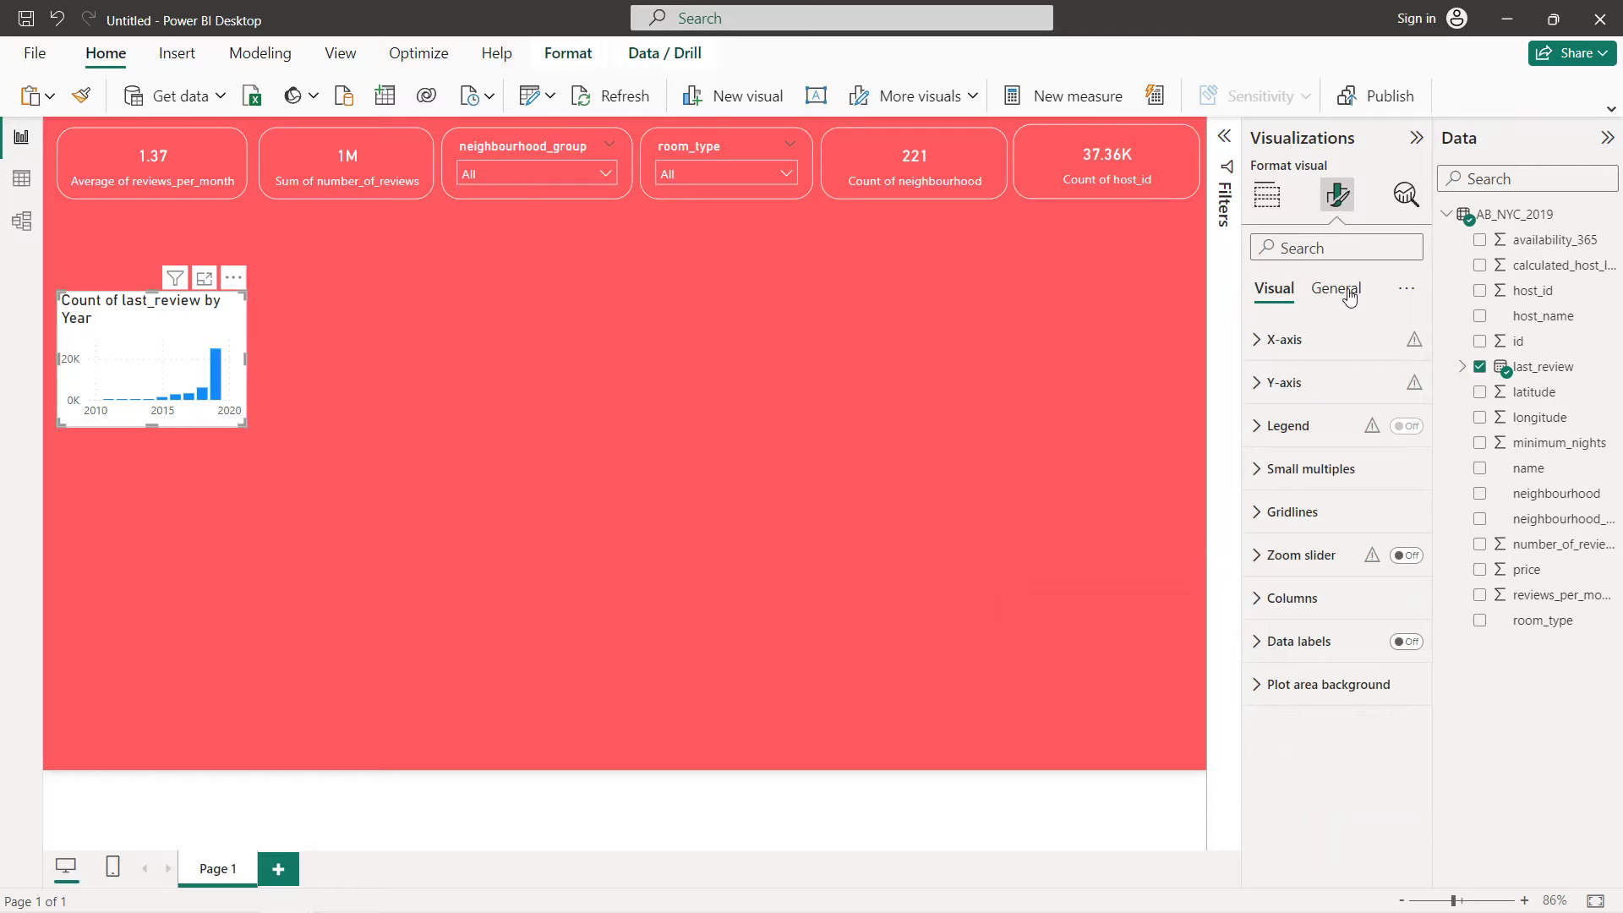
Change the last_review column chart's title to "Total last reviews by year"
{"action": "left_click", "coordinate": [1325, 389]}
{"action": "left_click", "coordinate": [1322, 487]}
{"action": "key", "text": "ctrl+a"}
{"action": "type", "text": "To"}
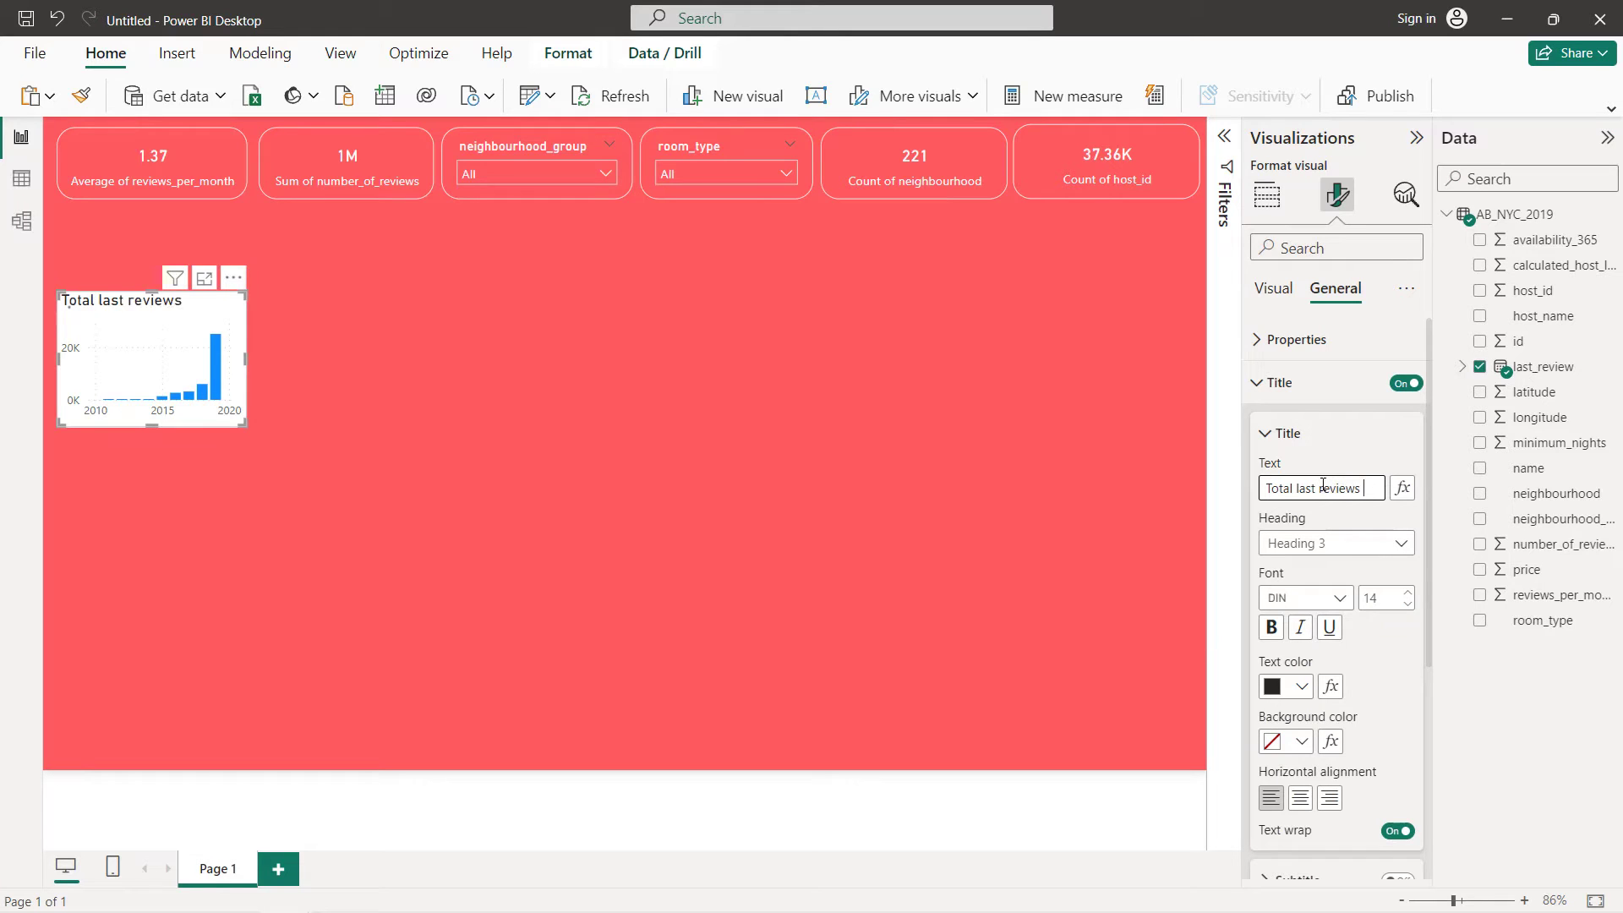
{"action": "type", "text": "by year"}
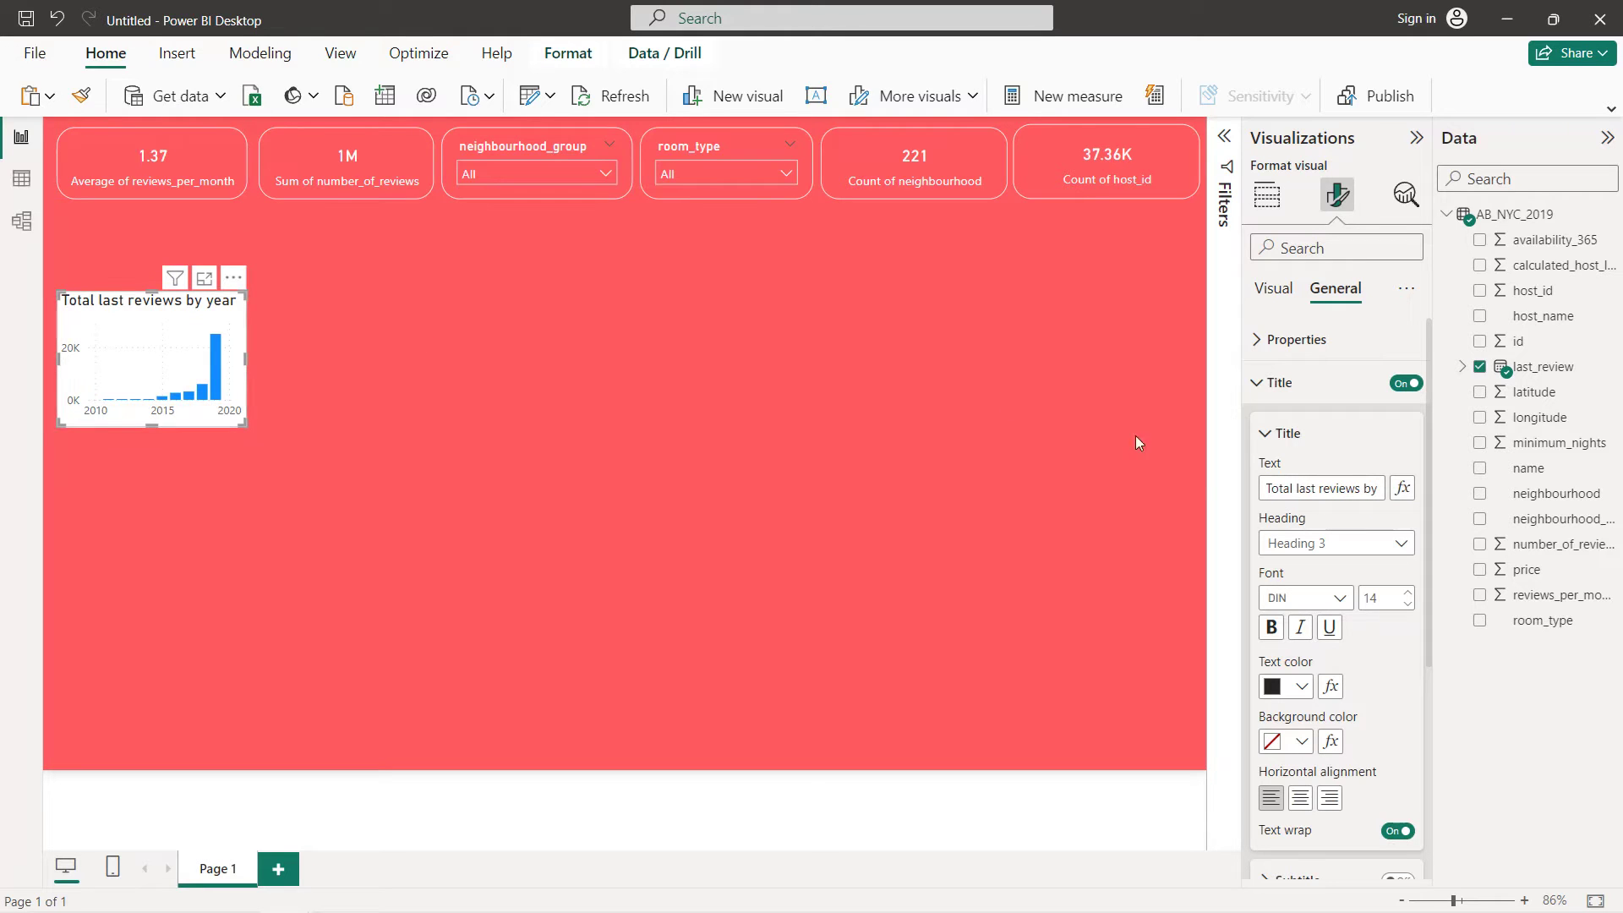
Set the column chart's title text to white and center it horizontally
{"action": "left_click", "coordinate": [1303, 687]}
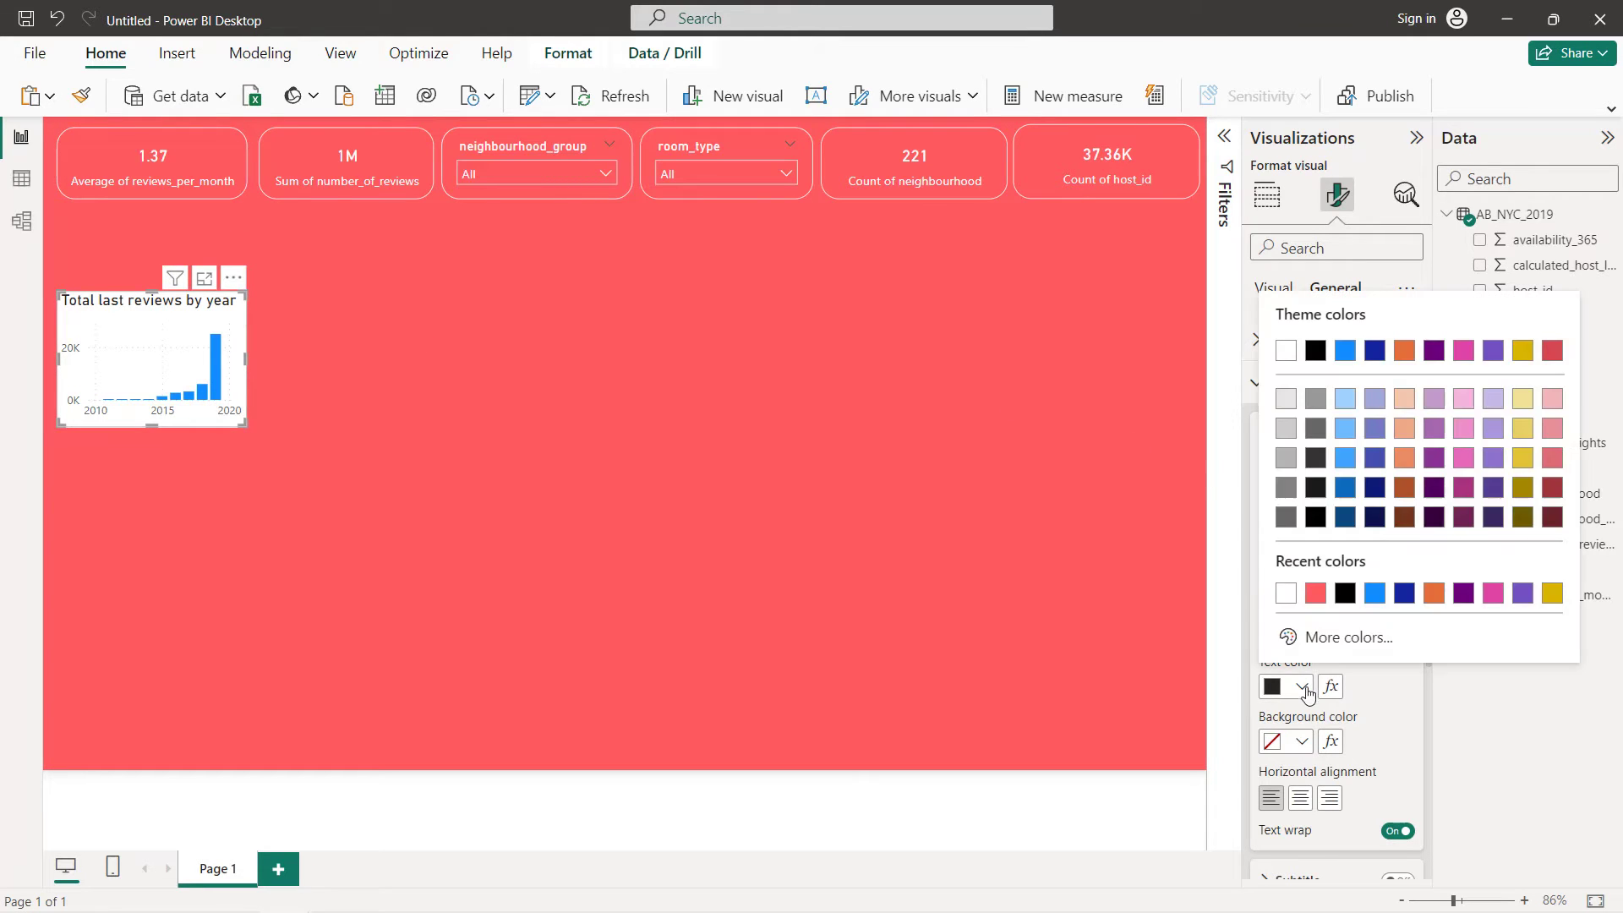
{"action": "left_click", "coordinate": [1287, 597]}
{"action": "left_click", "coordinate": [1300, 798]}
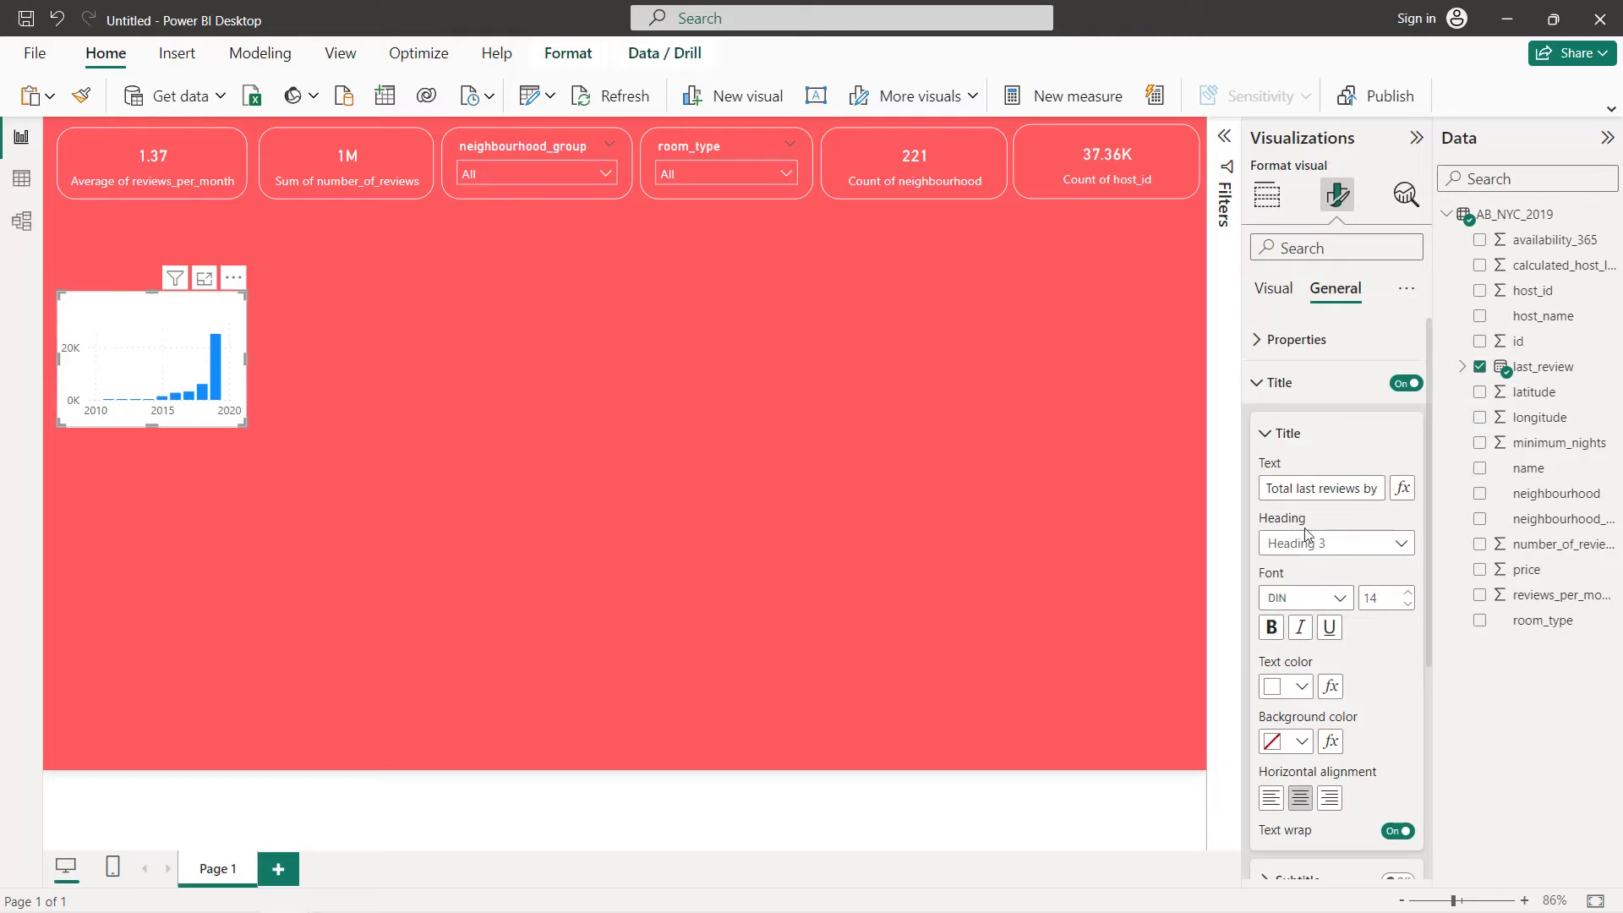
Set the last_review column chart's background colour to the coral red used on the page
{"action": "left_click", "coordinate": [1279, 384]}
{"action": "left_click", "coordinate": [1285, 425]}
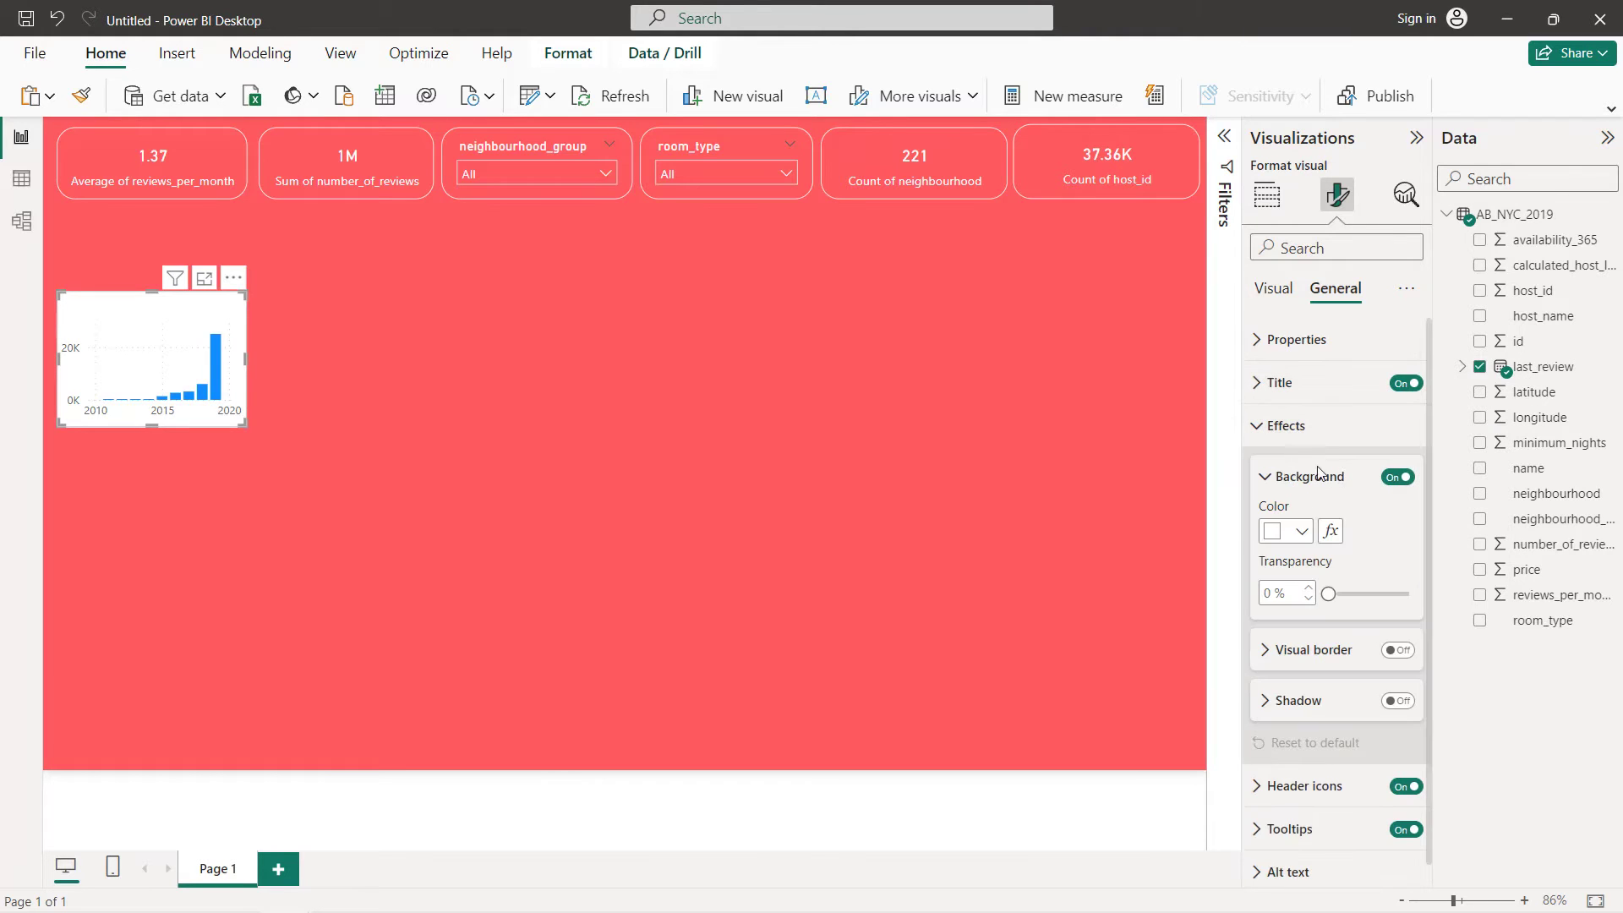
{"action": "left_click", "coordinate": [1299, 533]}
{"action": "left_click", "coordinate": [1320, 440]}
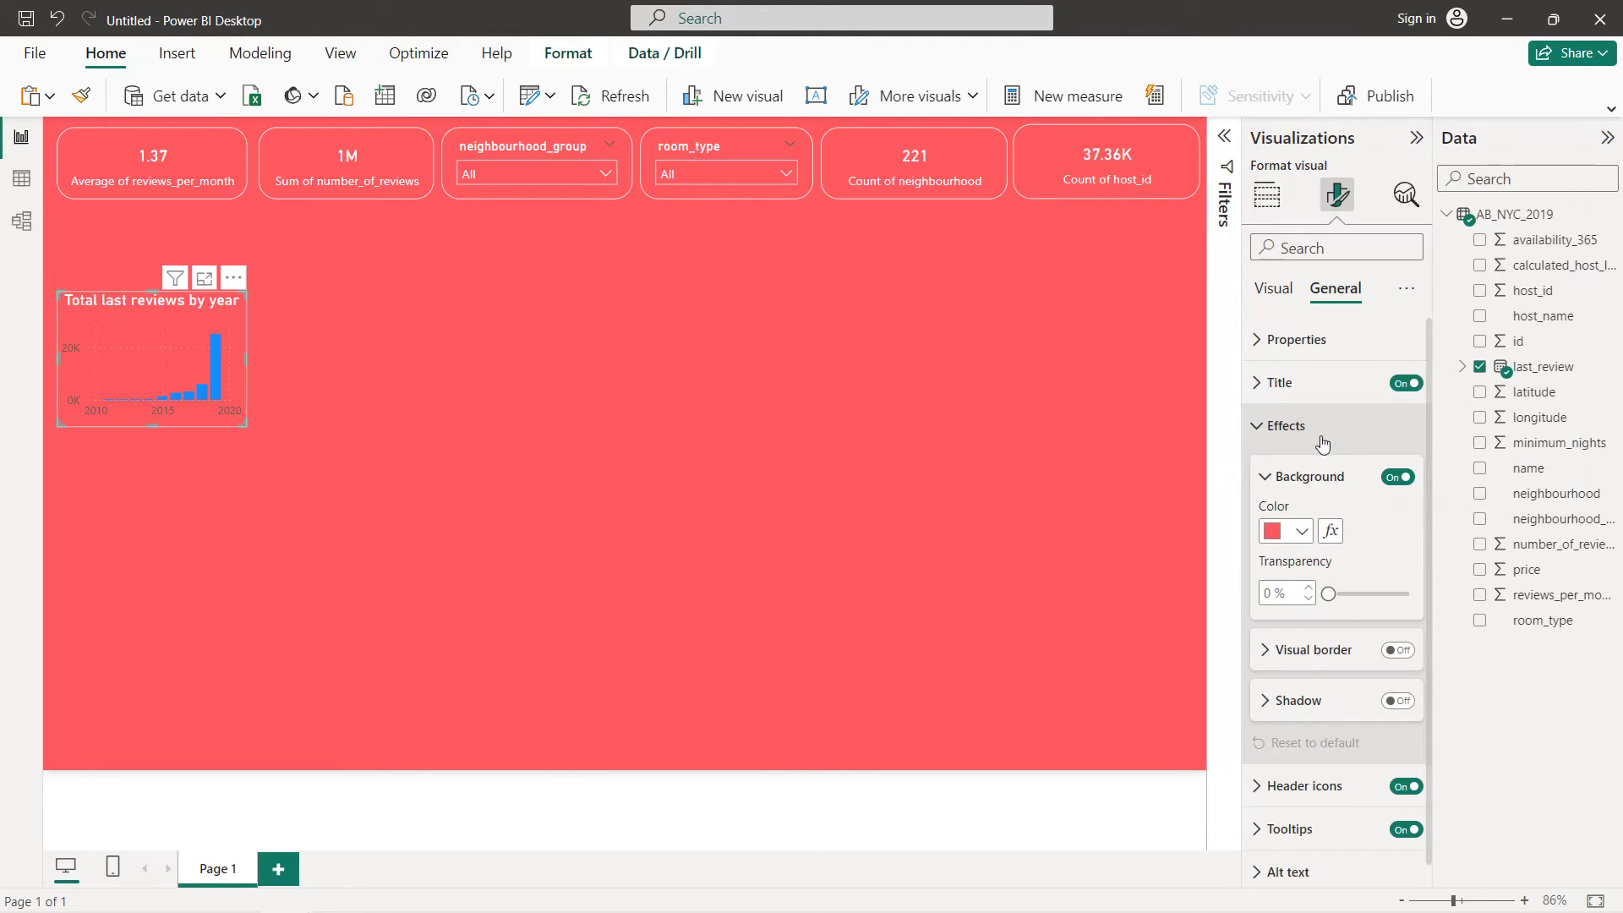
Add a white visual border with 20 px rounded corners to the "Total last reviews by year" chart
{"action": "left_click", "coordinate": [1398, 649]}
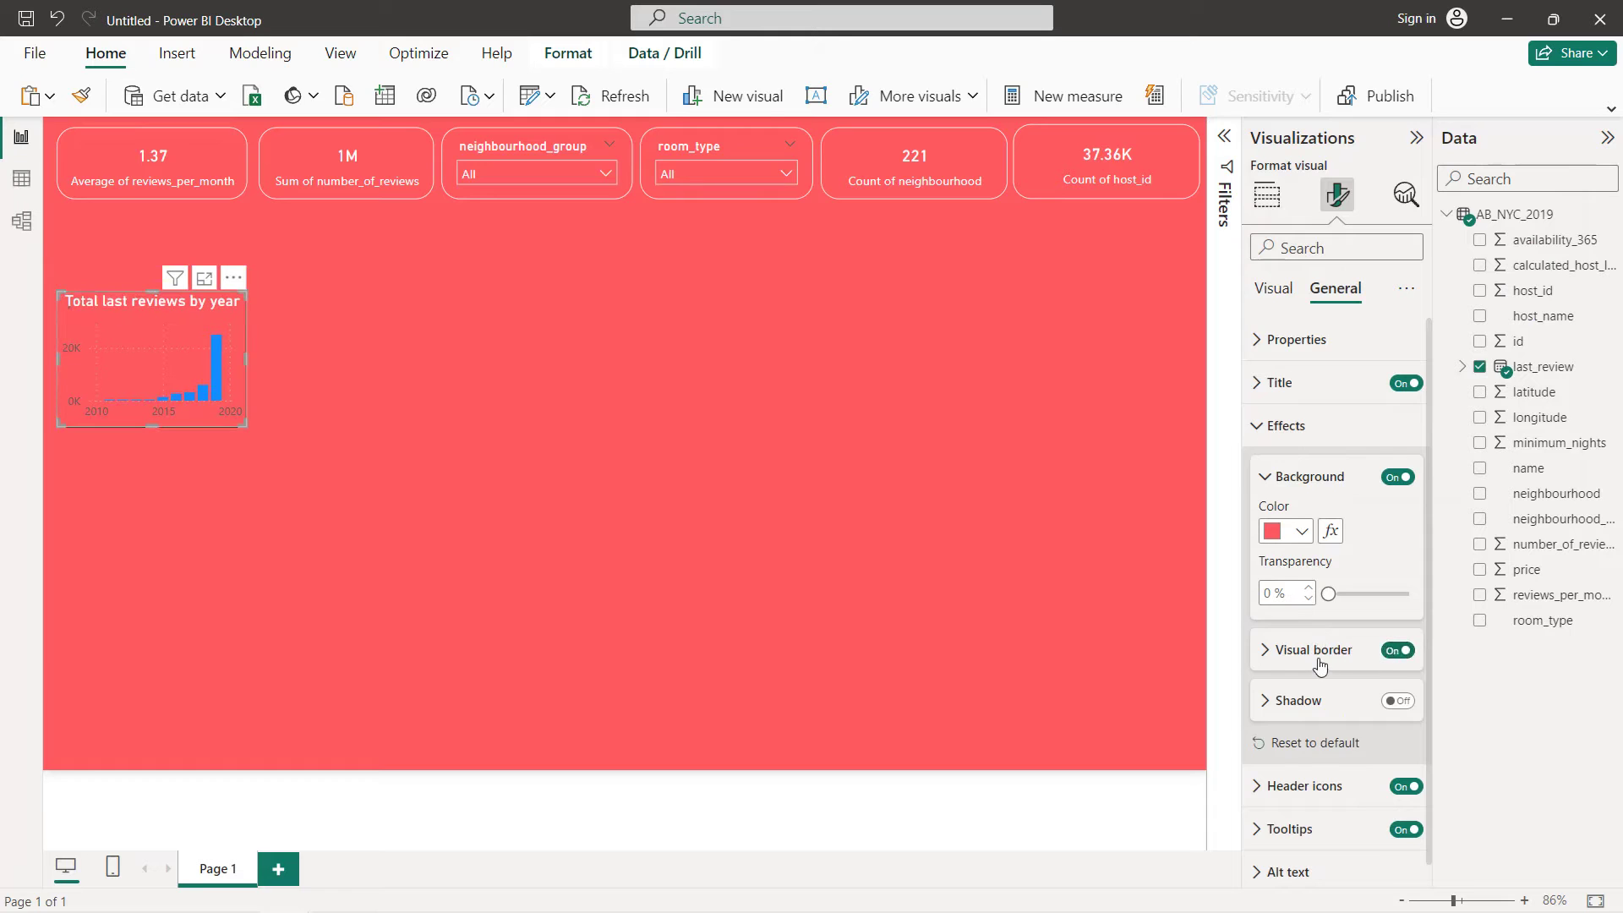
{"action": "left_click", "coordinate": [1318, 660]}
{"action": "left_click", "coordinate": [1294, 652]}
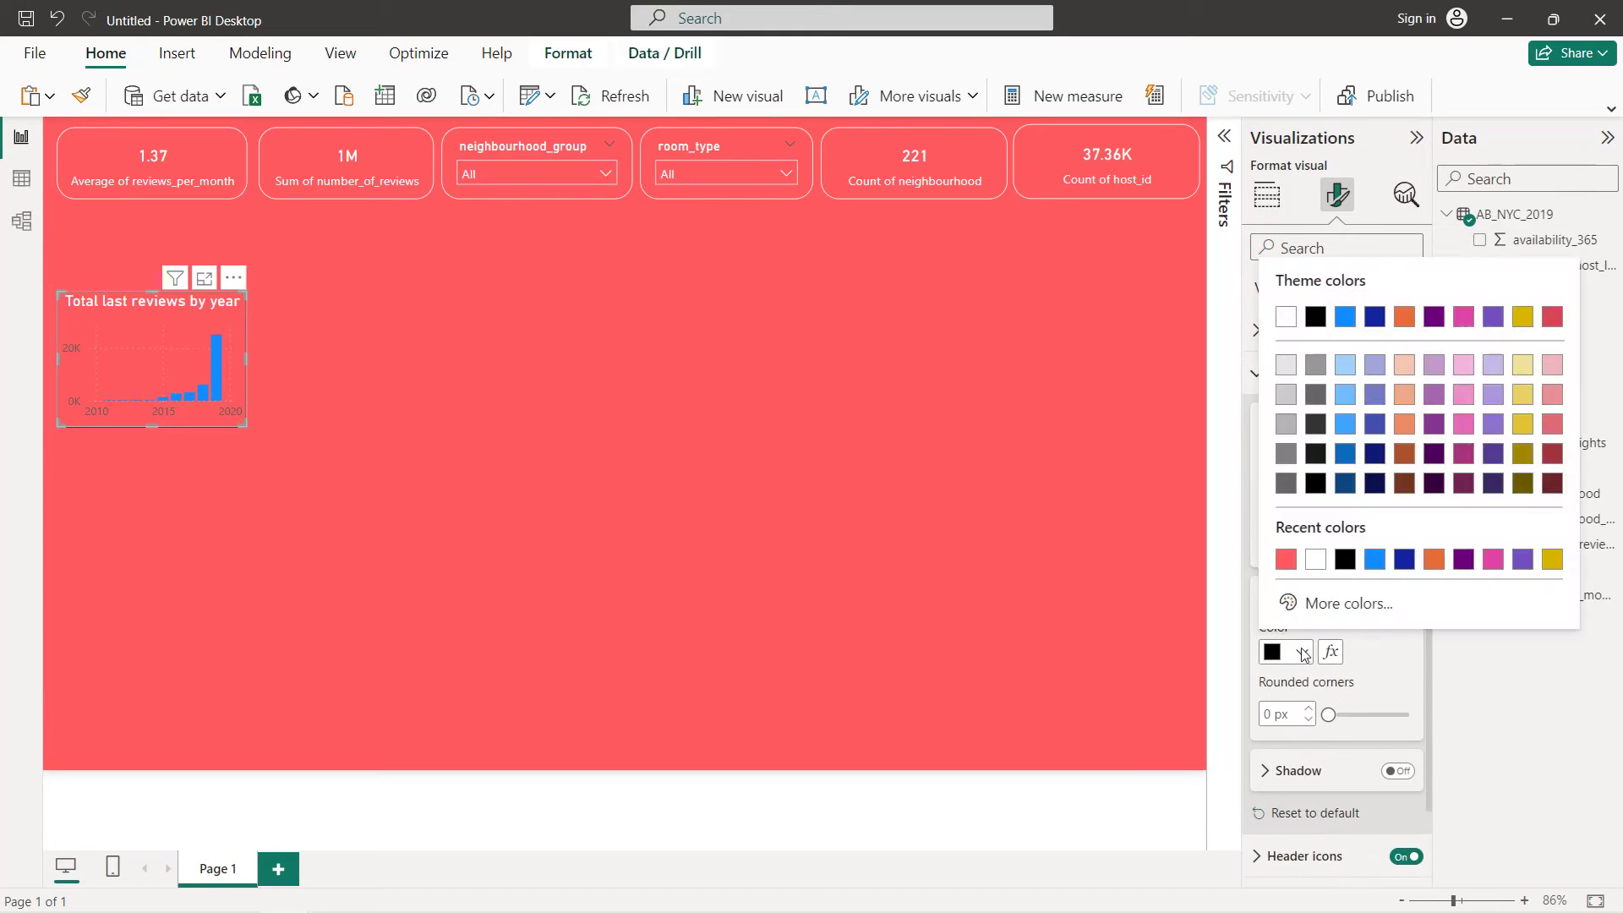
{"action": "left_click", "coordinate": [1316, 559]}
{"action": "left_click", "coordinate": [1274, 713]}
{"action": "double_click", "coordinate": [1268, 712]}
{"action": "type", "text": "10"}
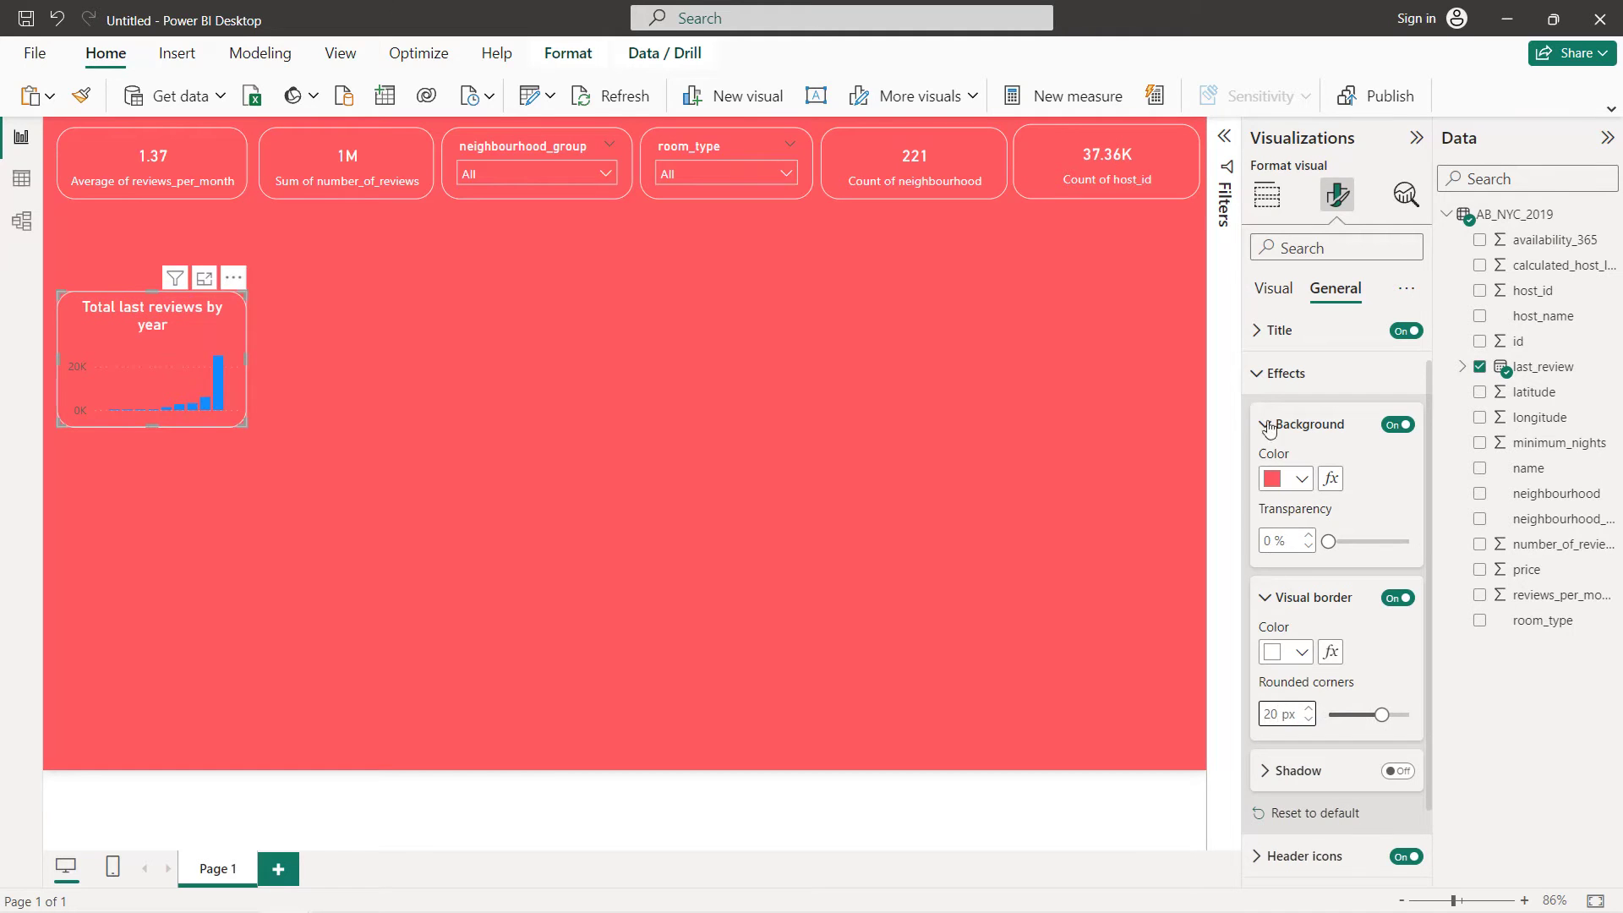
{"action": "left_click", "coordinate": [1268, 377]}
Turn on the X-axis values of the "Total last reviews by year" chart
{"action": "left_click", "coordinate": [1273, 288]}
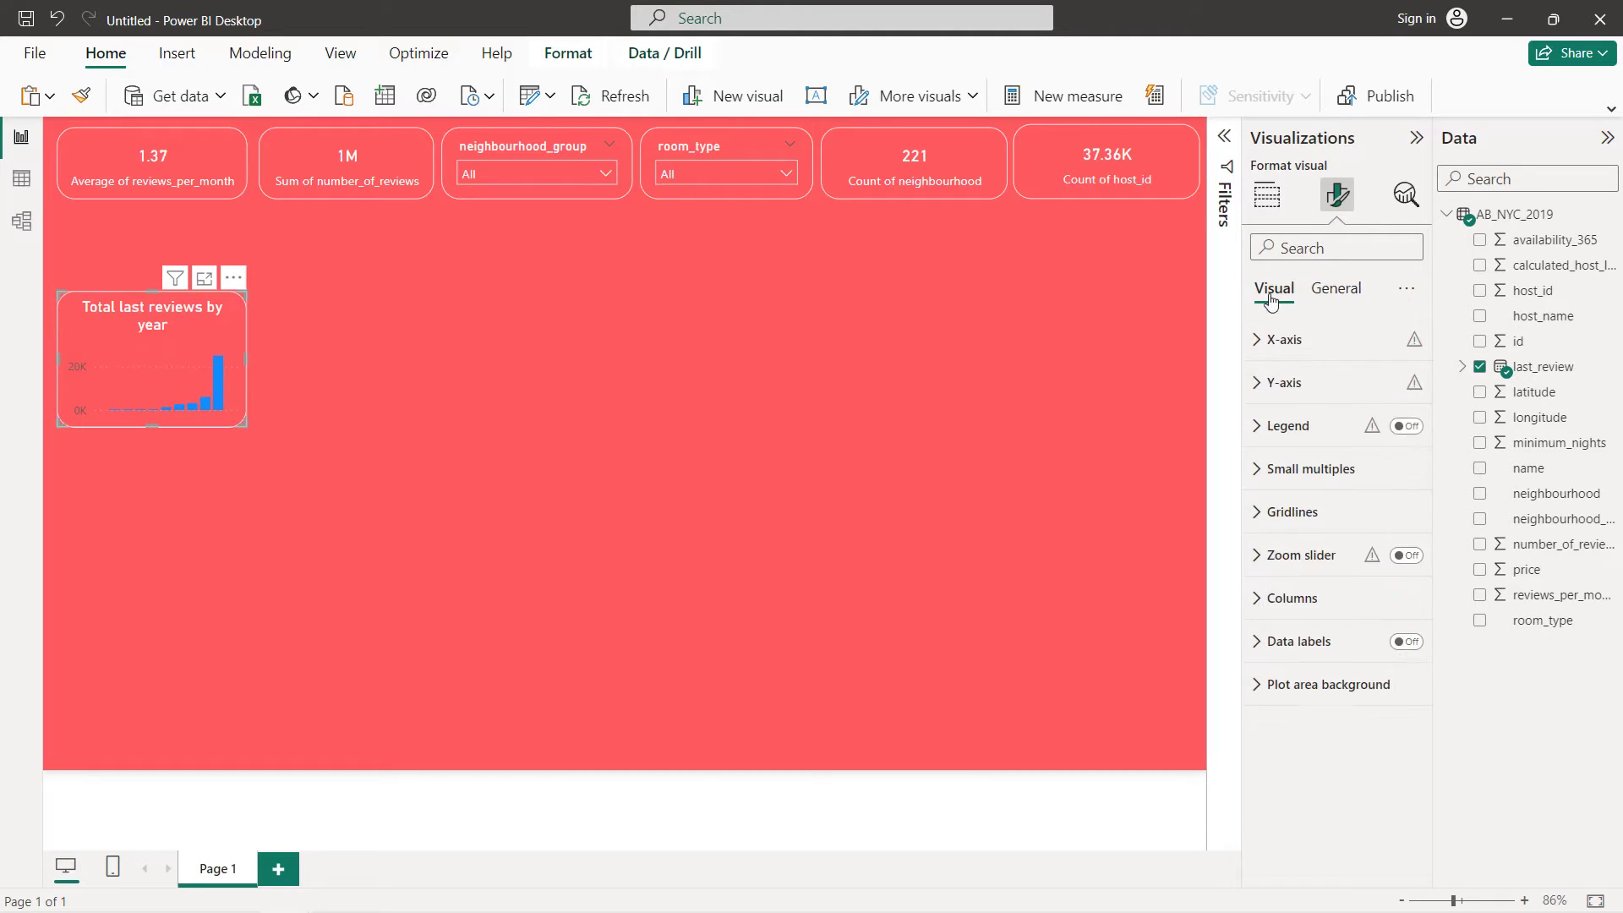
{"action": "left_click", "coordinate": [1287, 340]}
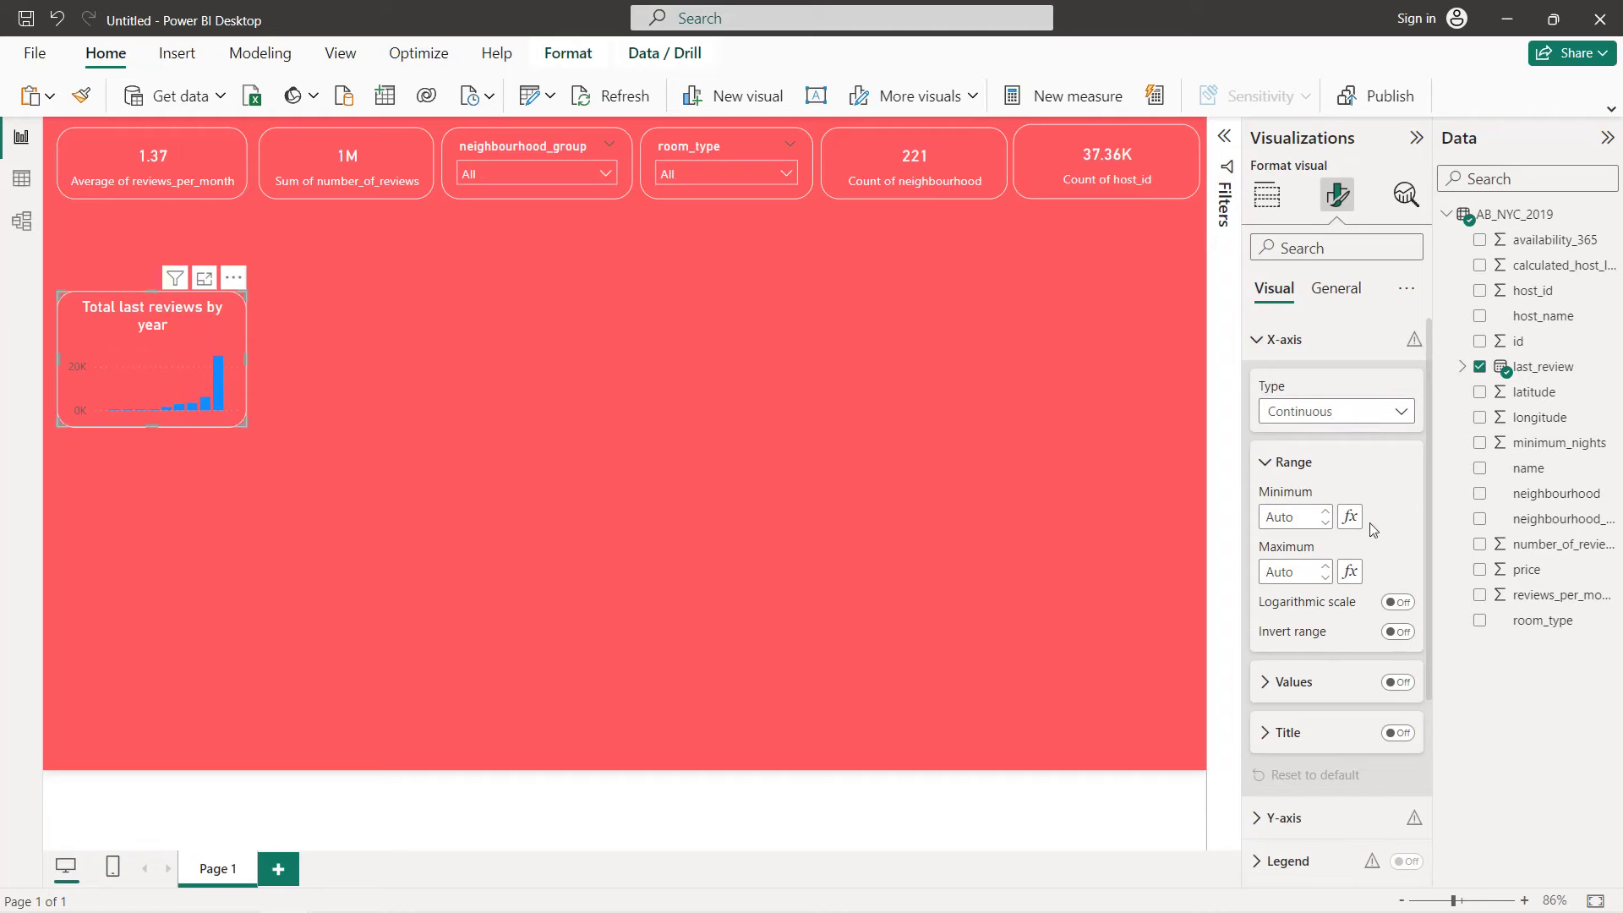
{"action": "left_click", "coordinate": [1294, 683]}
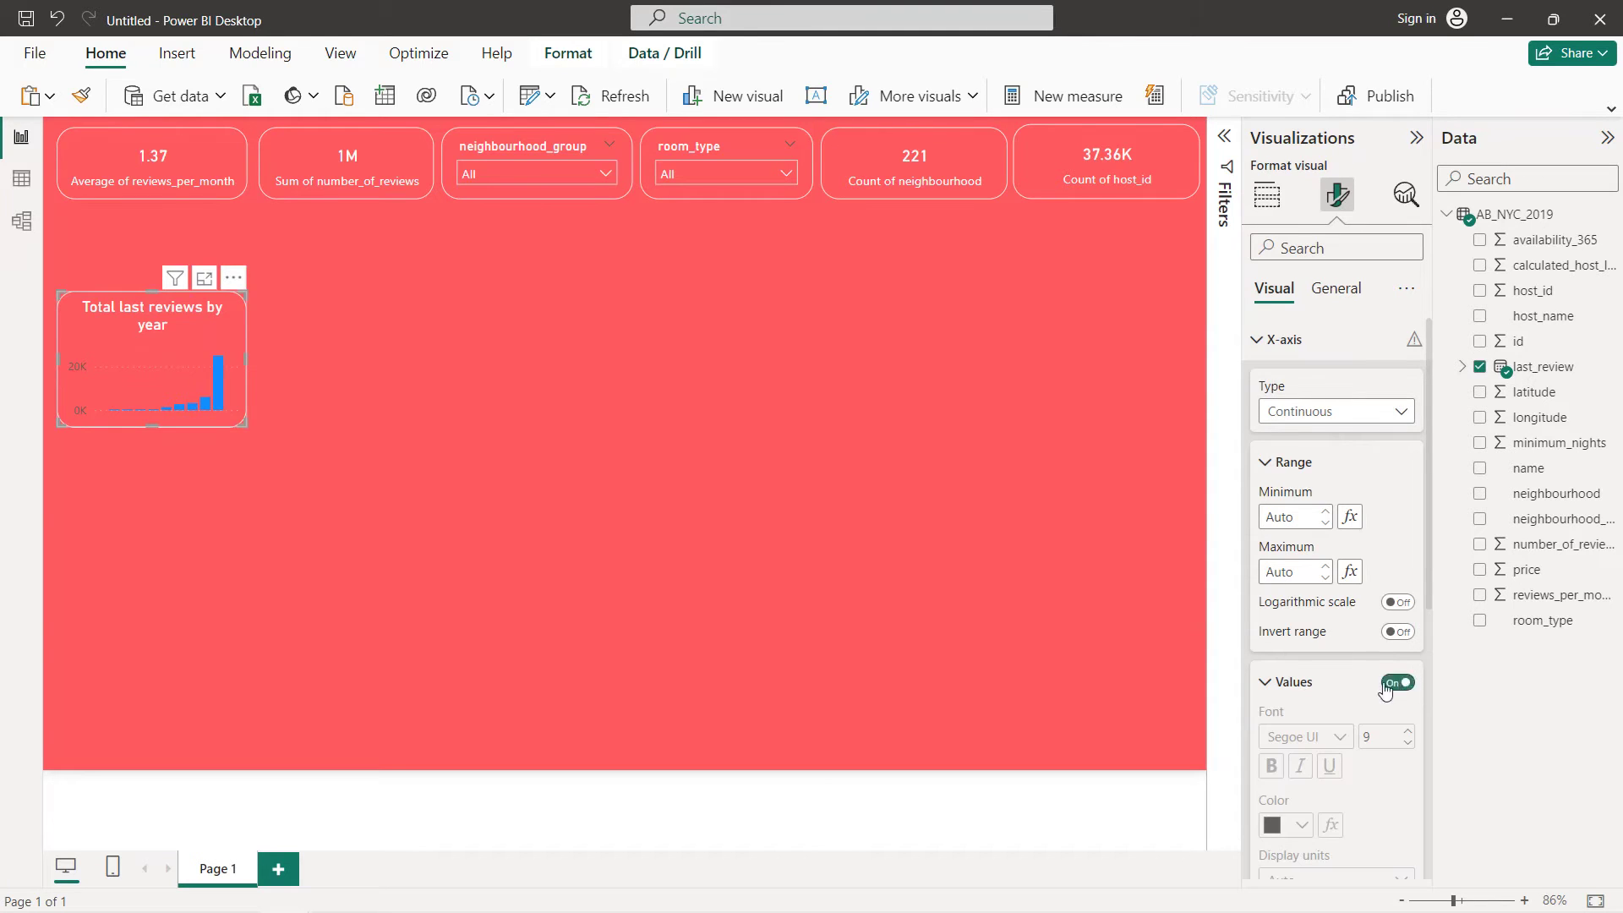
Move the yearly reviews chart directly beneath the first two cards and enlarge it to span their combined width
{"action": "left_click_drag", "start_coordinate": [241, 420], "coordinate": [408, 442]}
{"action": "left_click_drag", "start_coordinate": [245, 355], "coordinate": [241, 281]}
{"action": "left_click_drag", "start_coordinate": [419, 366], "coordinate": [429, 389]}
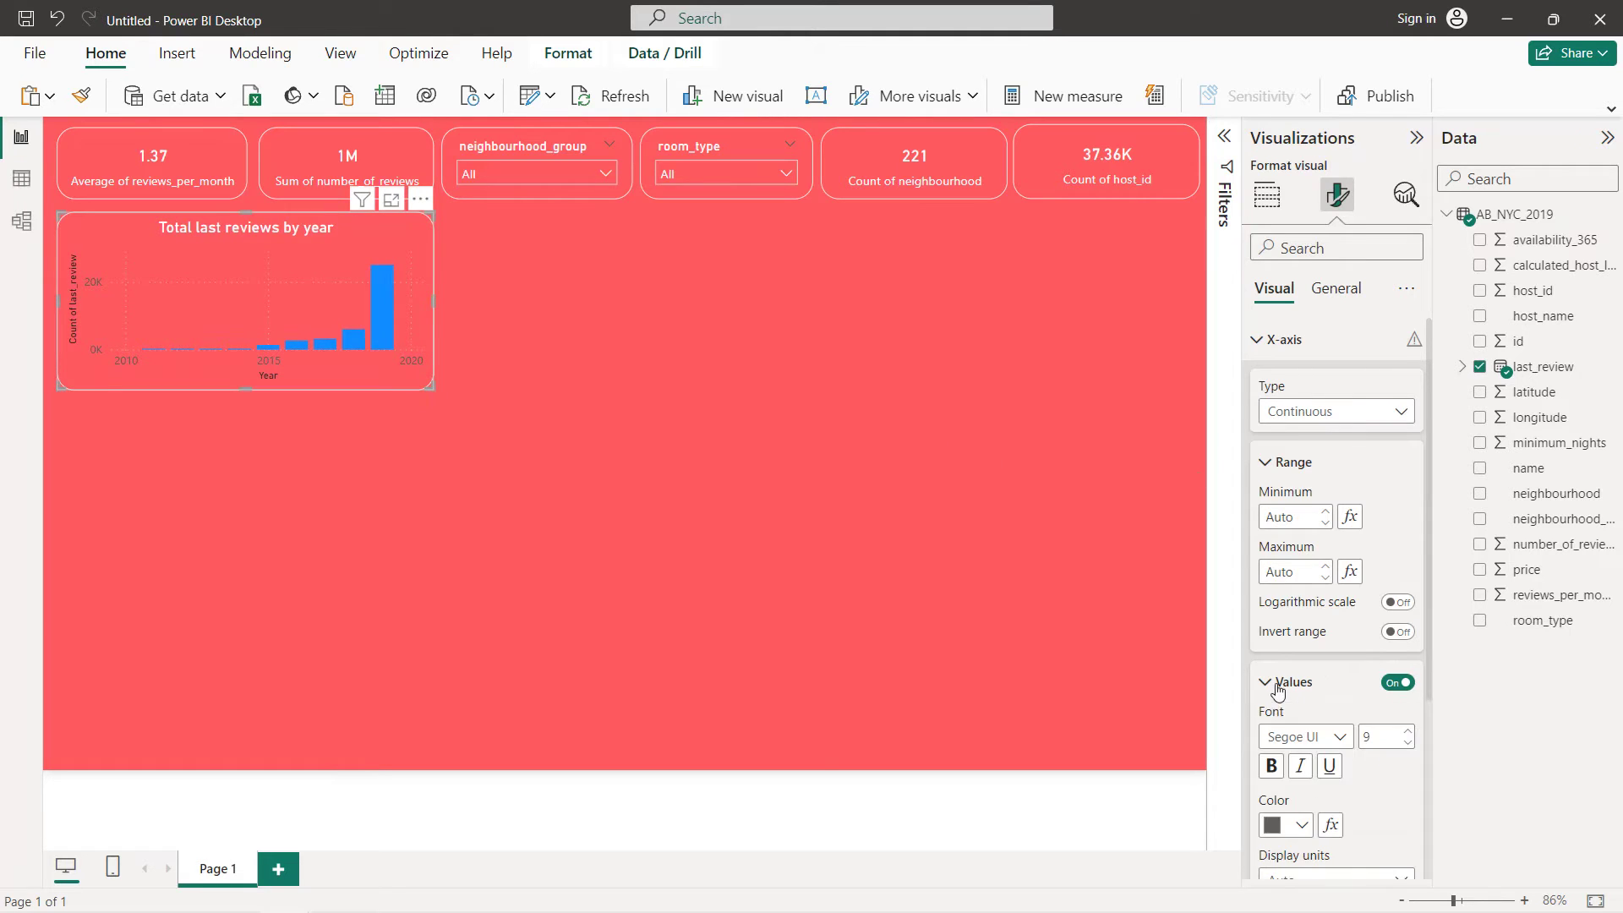
Set the X-axis values and the X-axis title of the yearly reviews chart to white
{"action": "left_click", "coordinate": [1302, 827]}
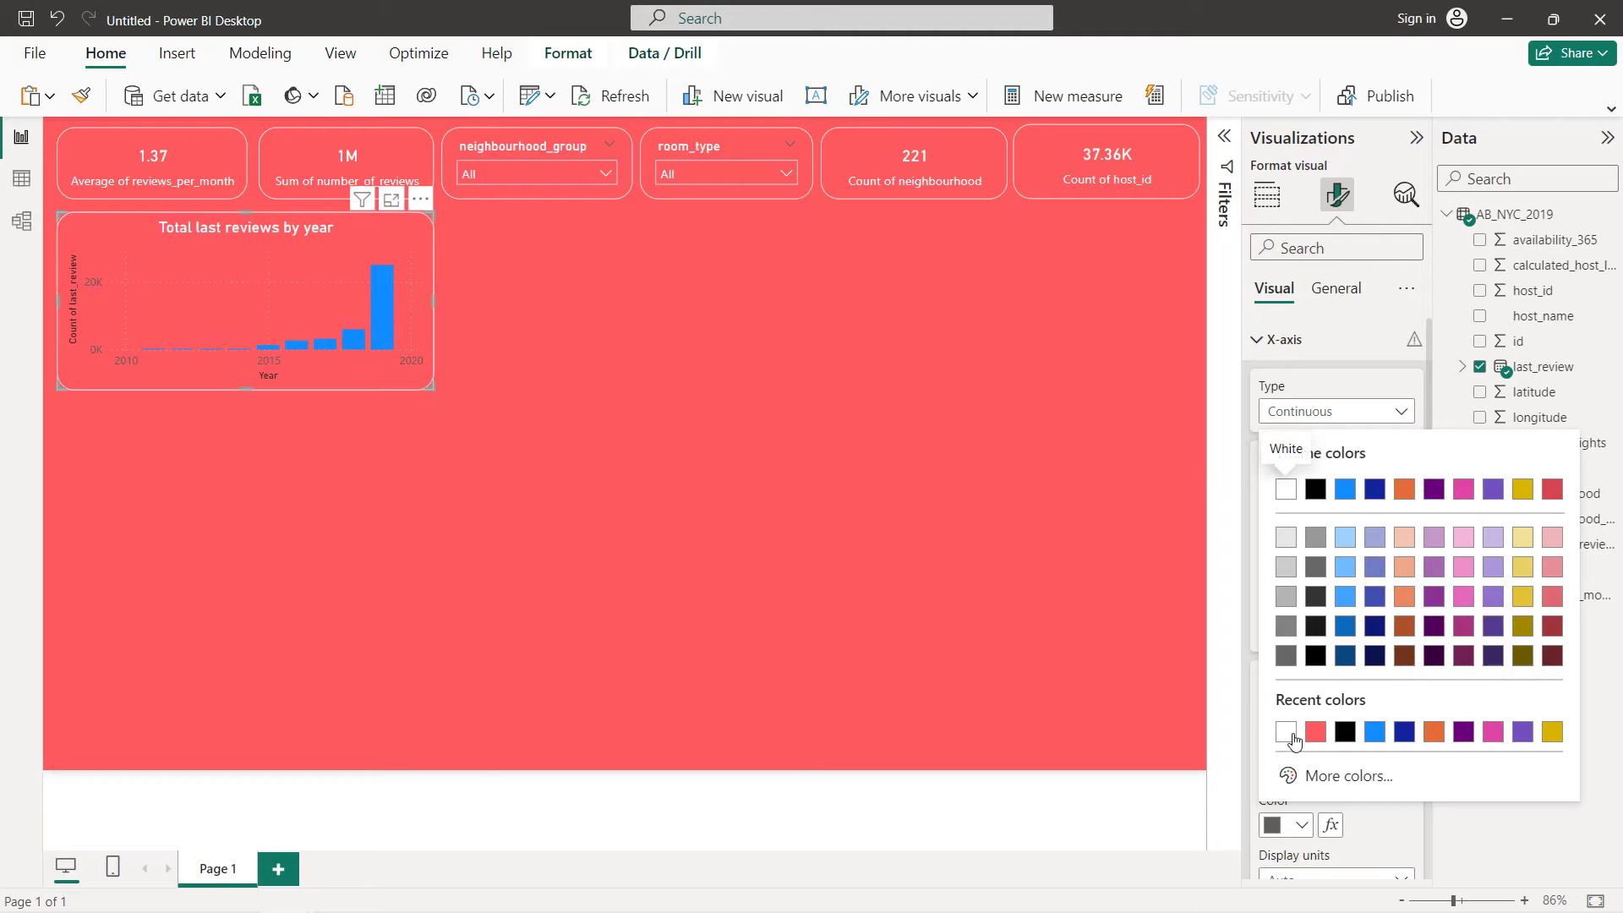
{"action": "left_click", "coordinate": [1290, 734]}
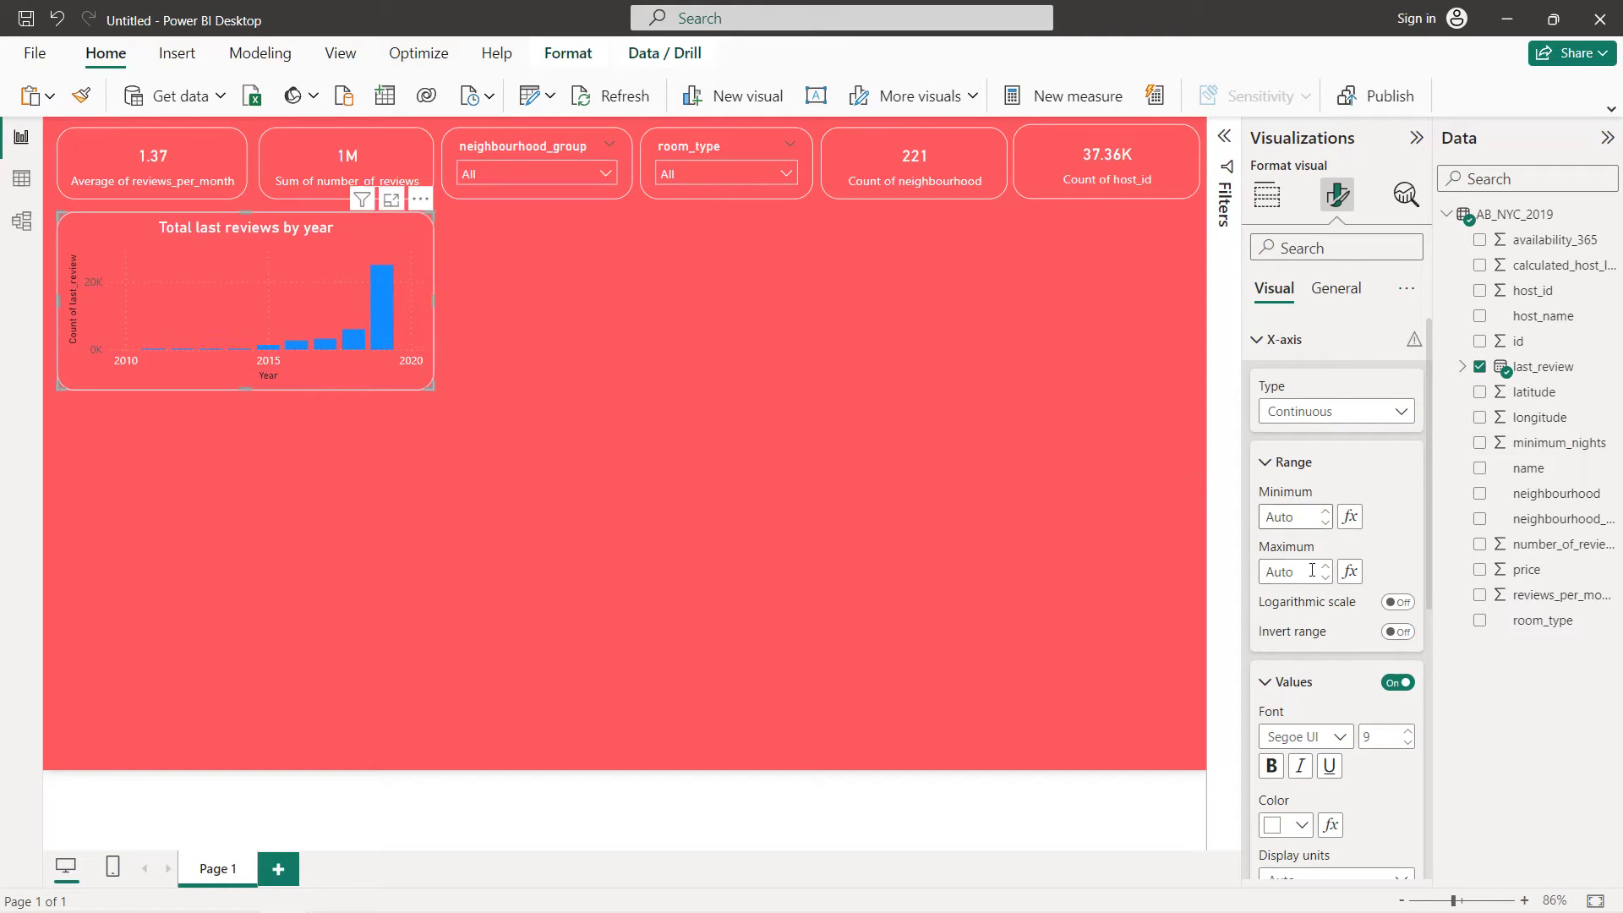
{"action": "left_click", "coordinate": [1272, 464]}
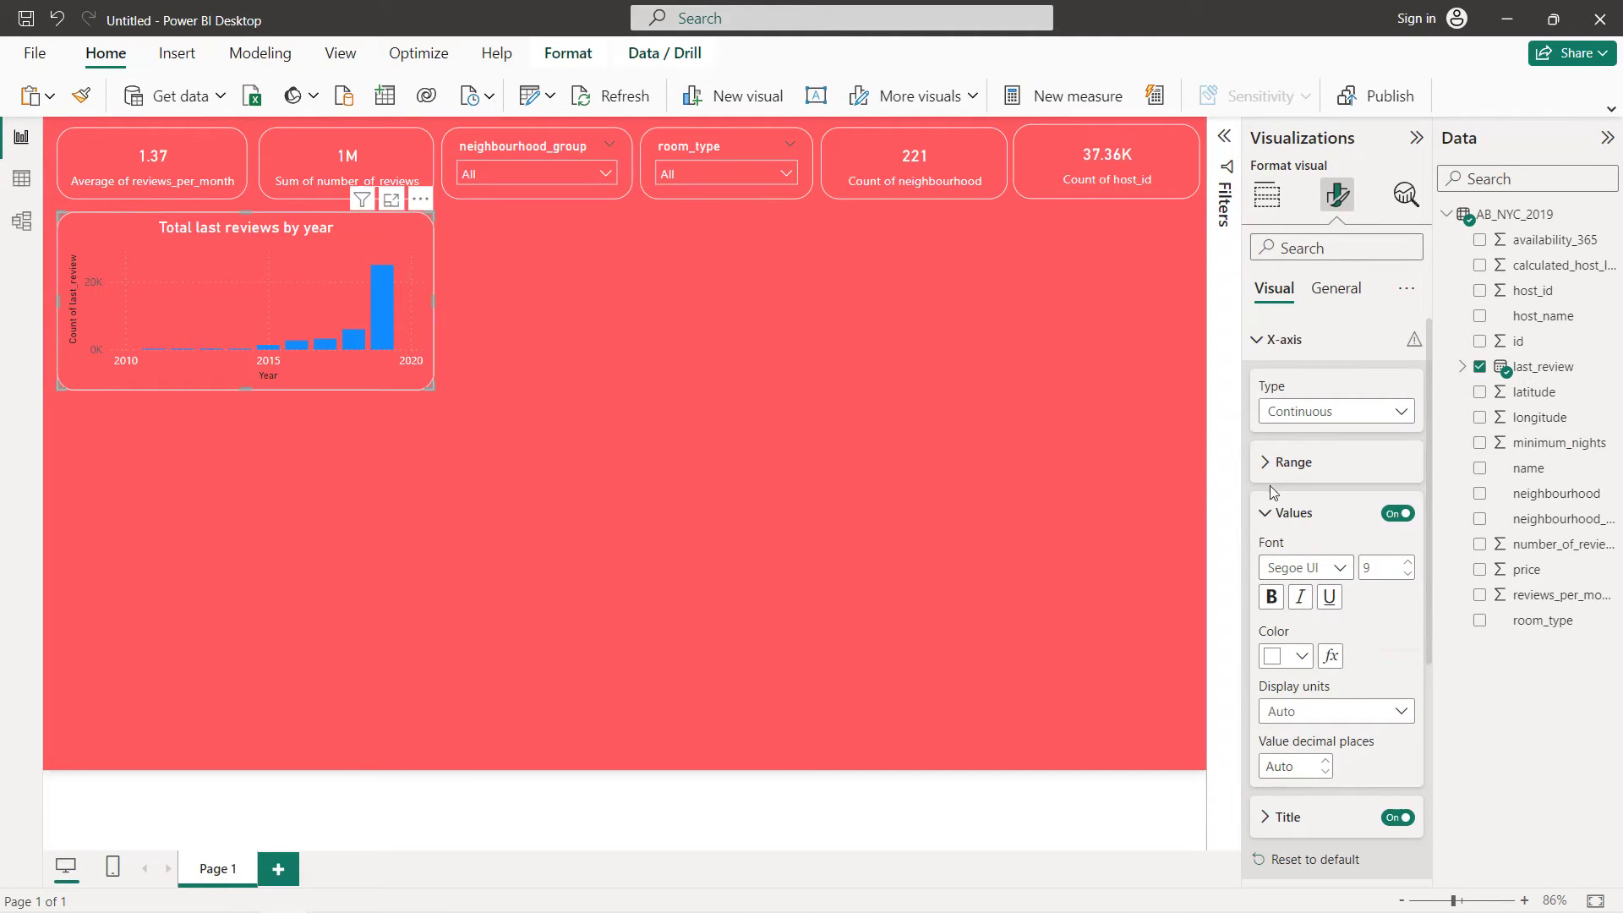
{"action": "left_click", "coordinate": [1275, 515]}
{"action": "left_click", "coordinate": [1296, 581]}
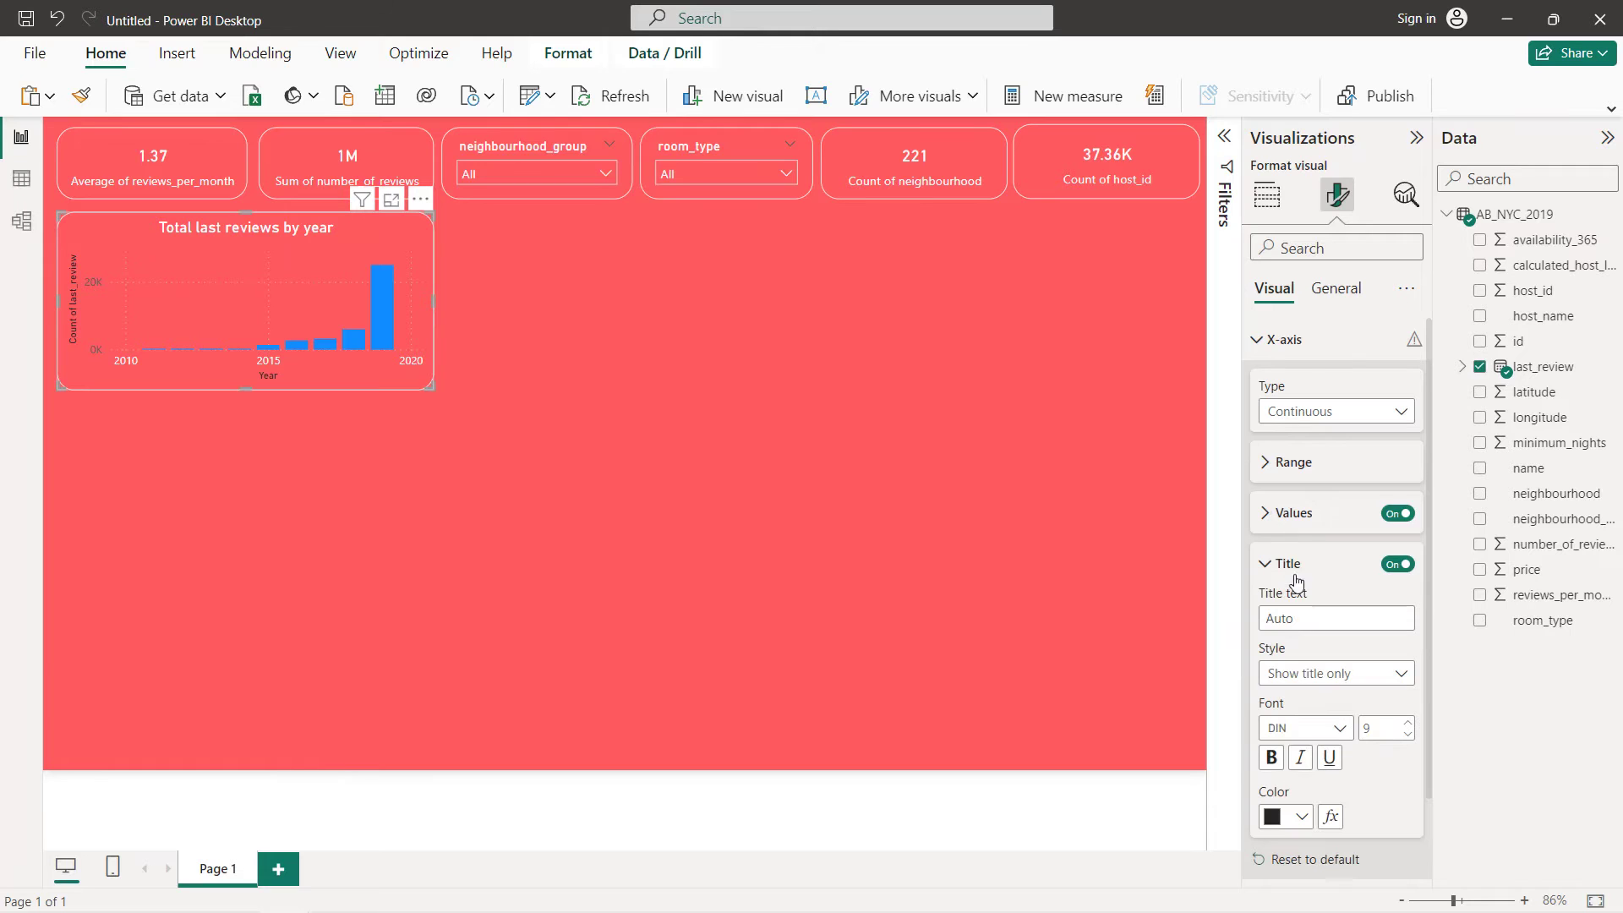
{"action": "left_click", "coordinate": [1303, 812]}
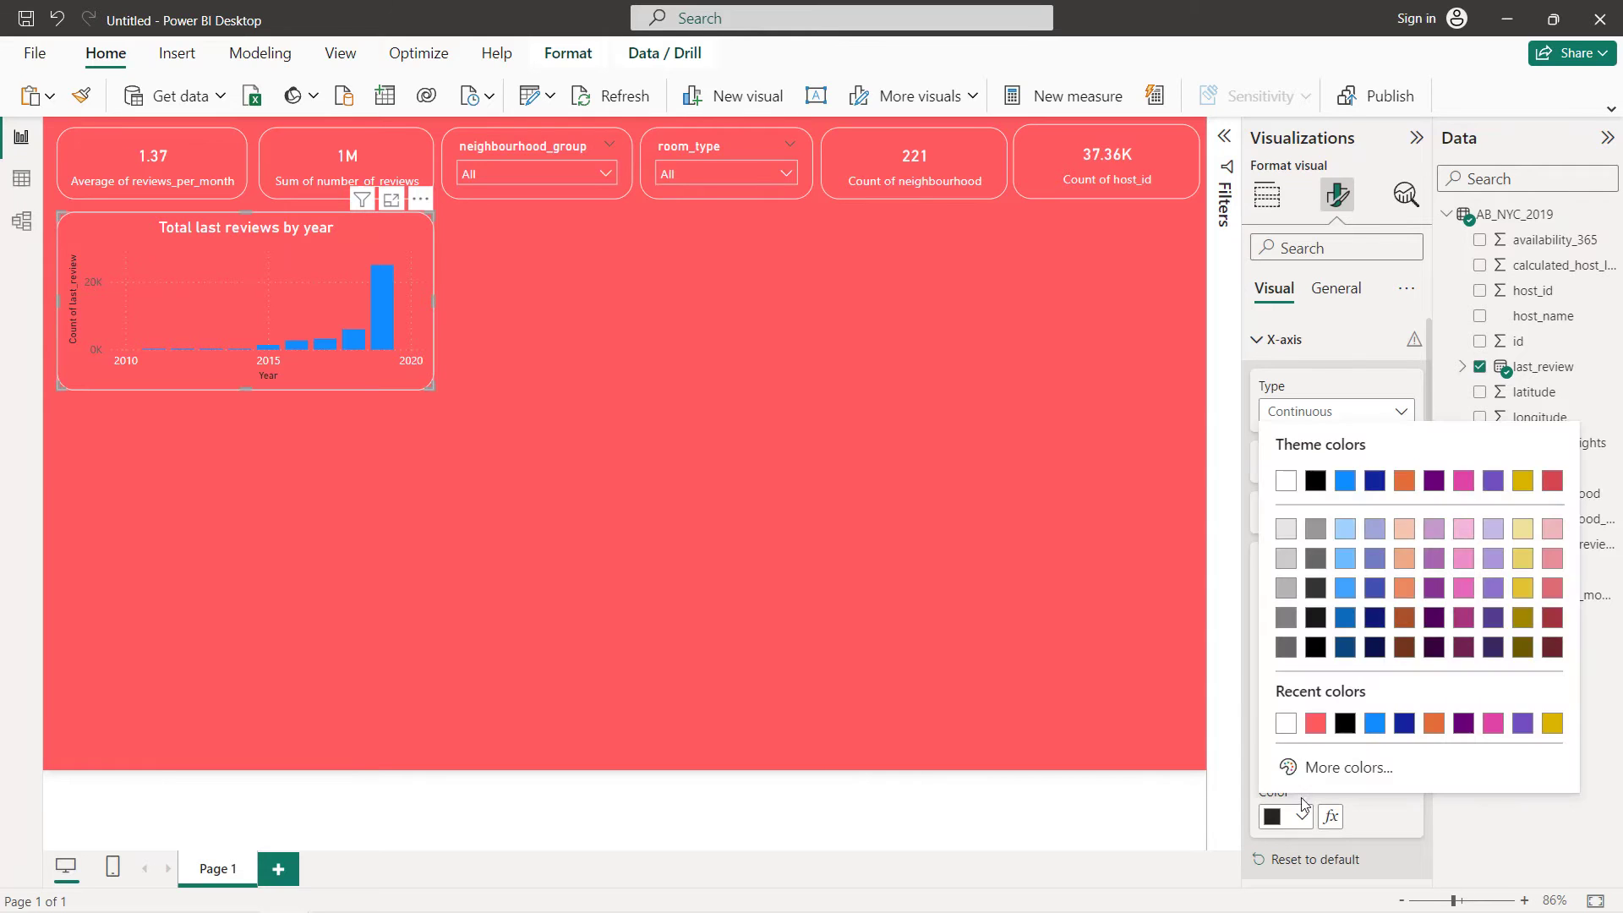
{"action": "left_click", "coordinate": [1290, 727]}
{"action": "left_click", "coordinate": [1275, 342]}
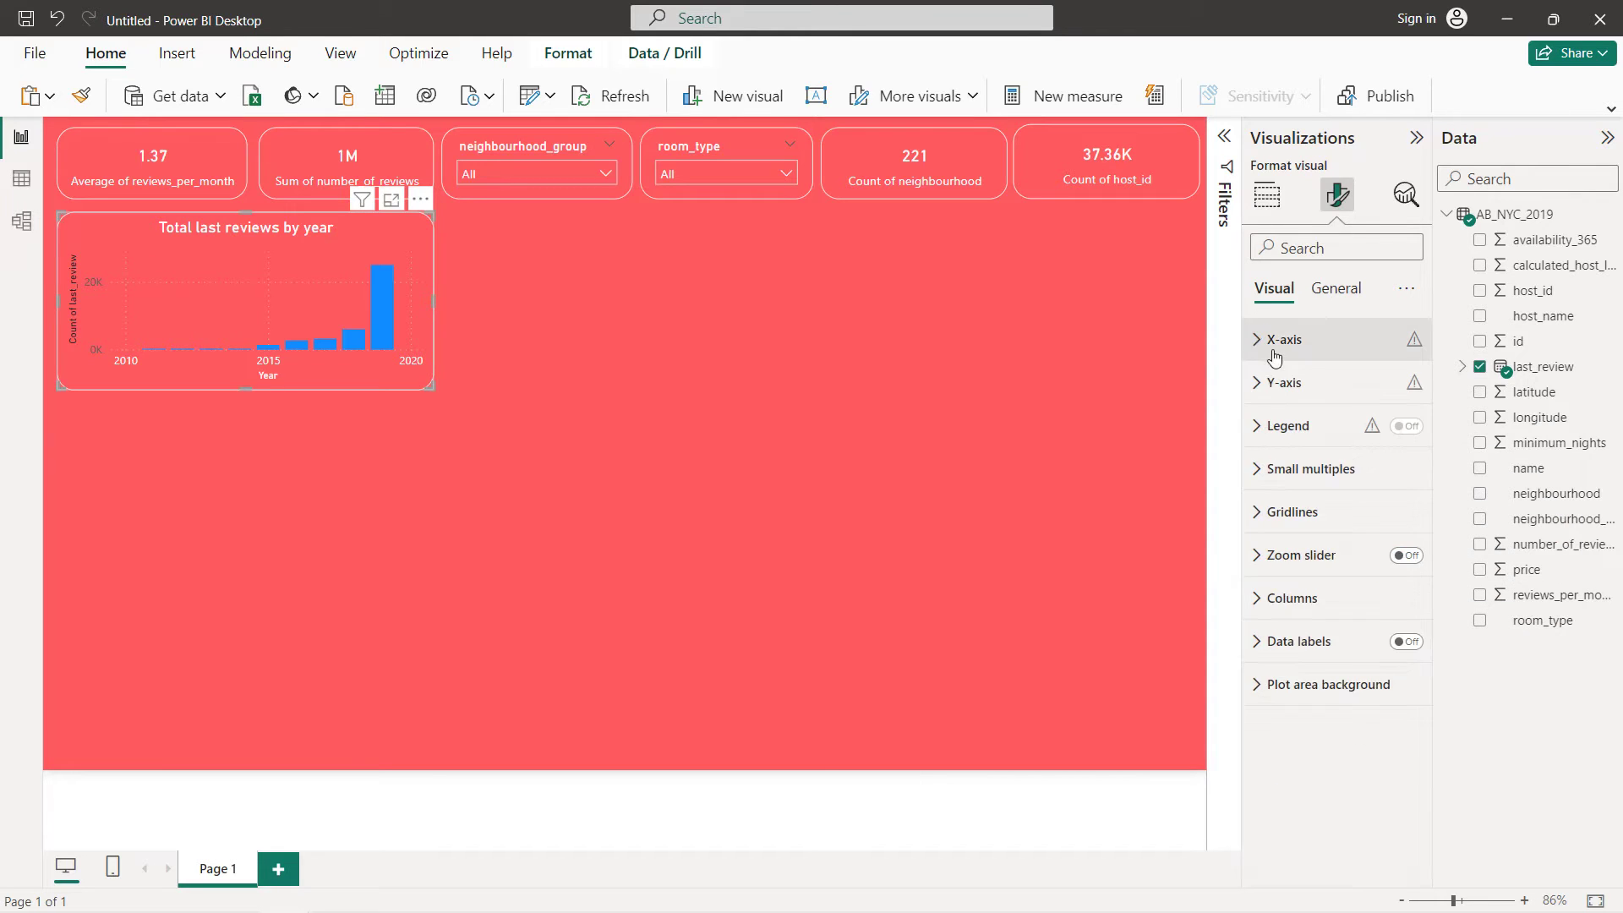
Set the chart's Y-axis values to white and turn off the Y-axis title
{"action": "left_click", "coordinate": [1285, 384]}
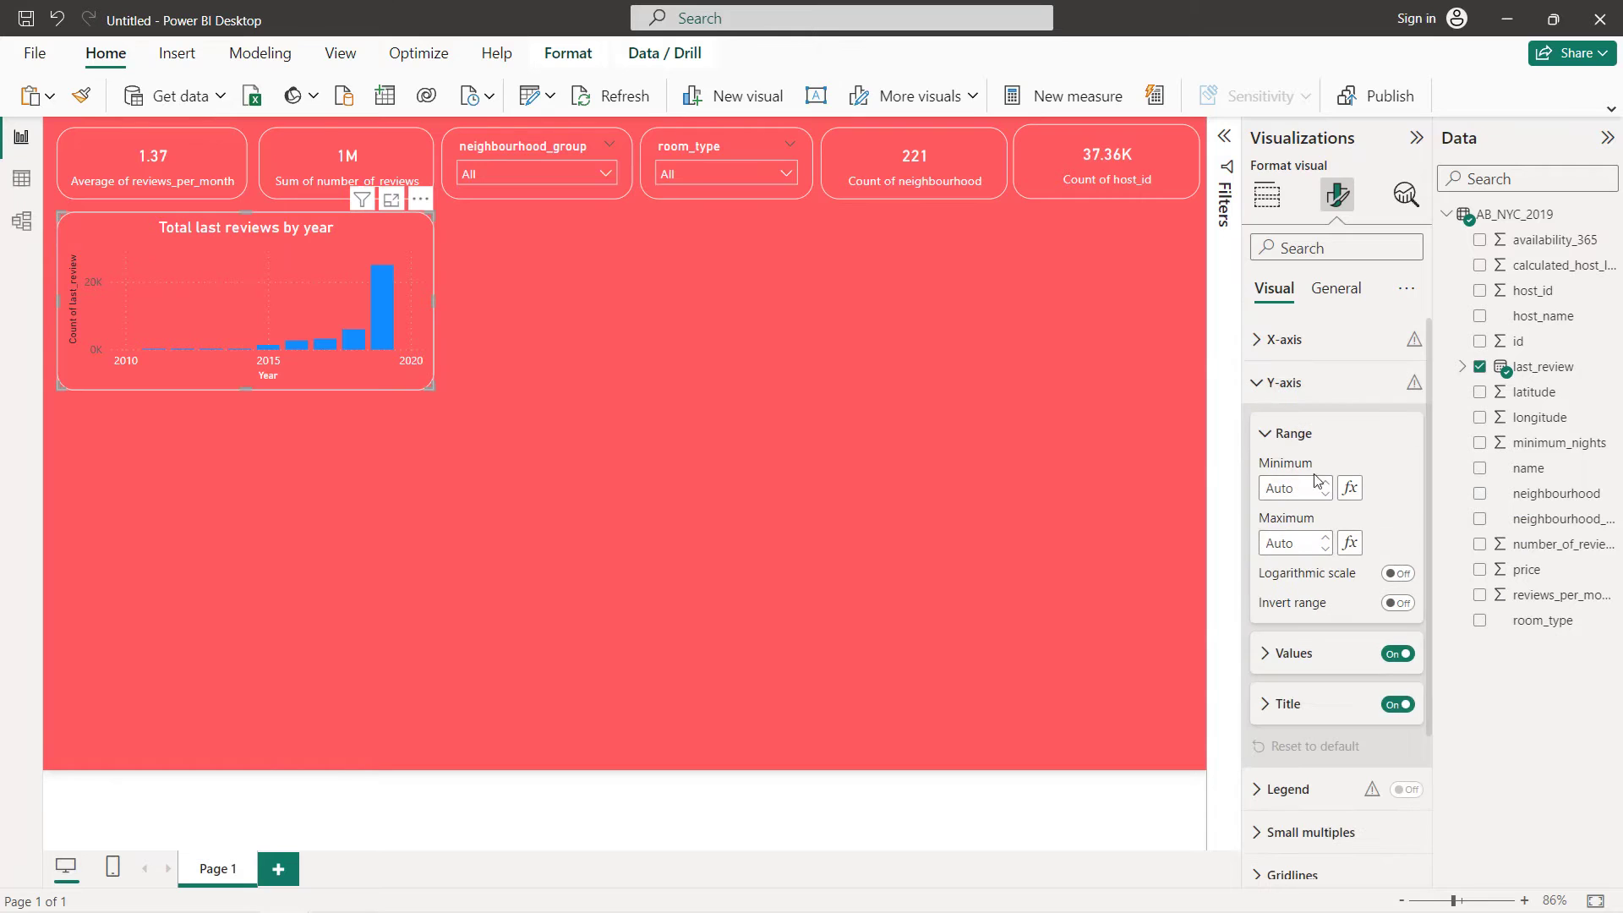
{"action": "left_click", "coordinate": [1344, 657]}
{"action": "left_click", "coordinate": [1302, 630]}
{"action": "left_click", "coordinate": [1286, 535]}
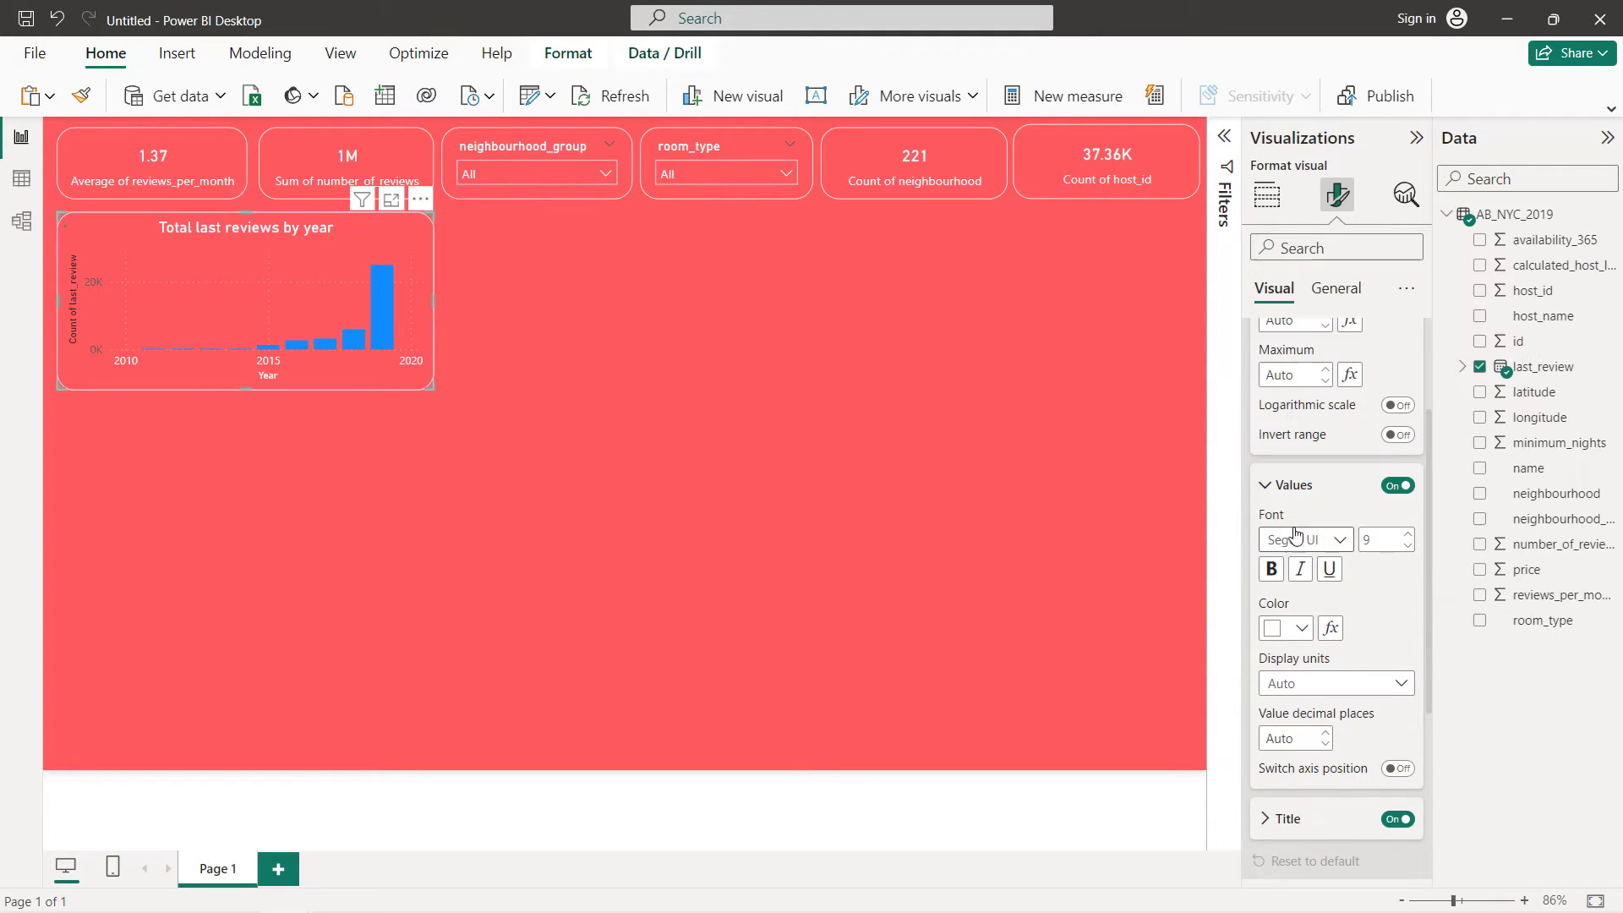
{"action": "scroll", "coordinate": [1306, 608], "scroll_direction": "down", "scroll_amount": 2}
{"action": "left_click", "coordinate": [1310, 659]}
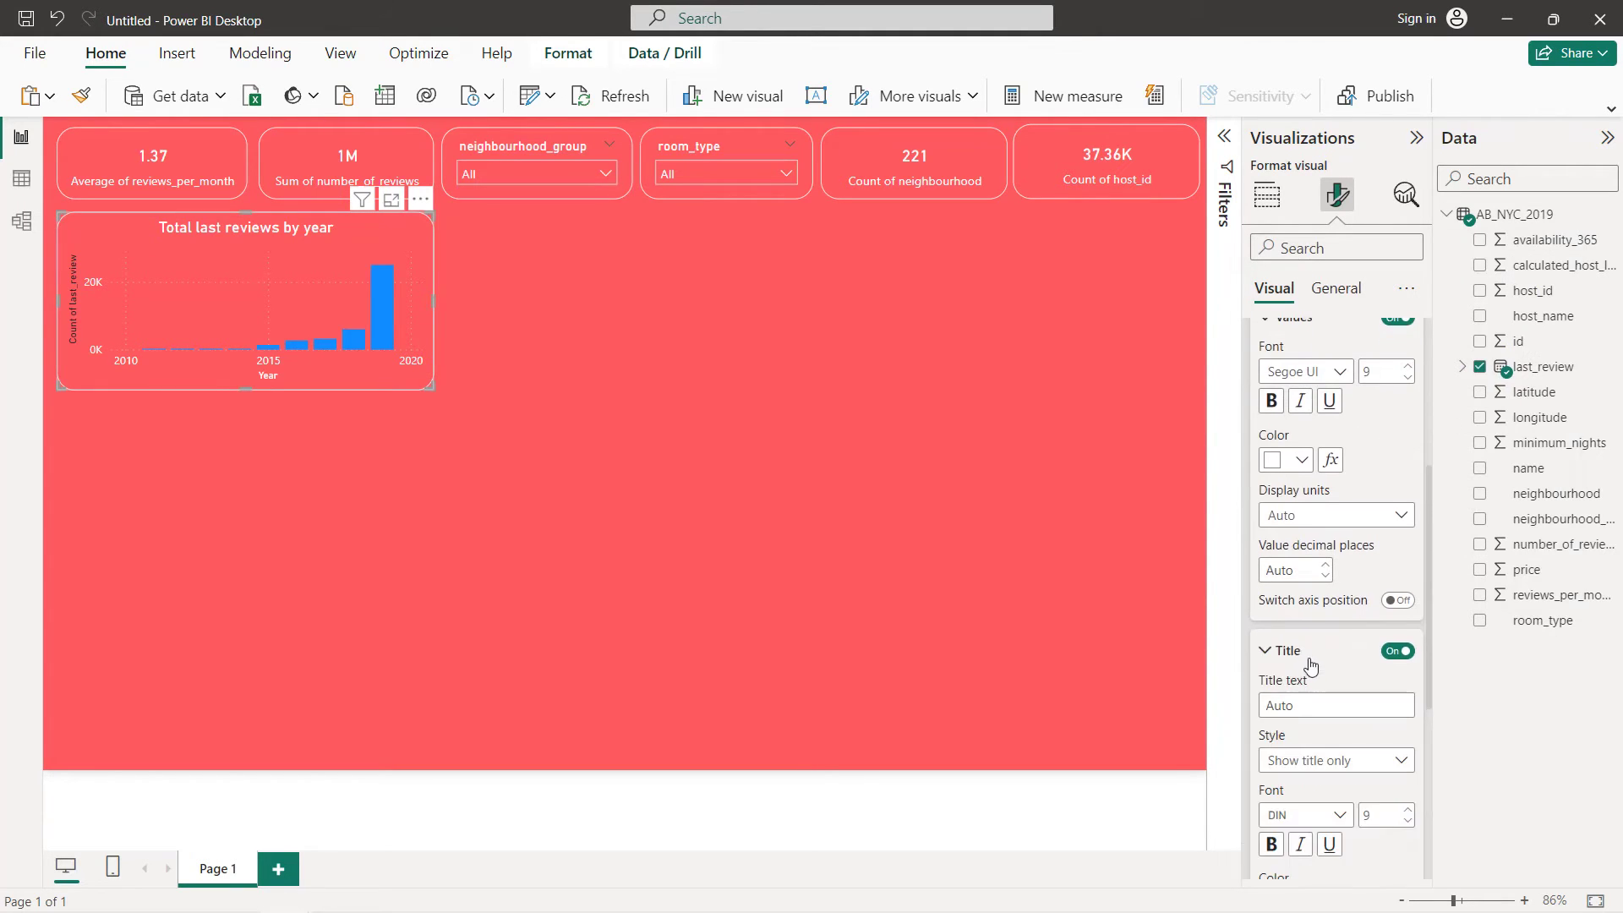
{"action": "left_click", "coordinate": [1397, 650]}
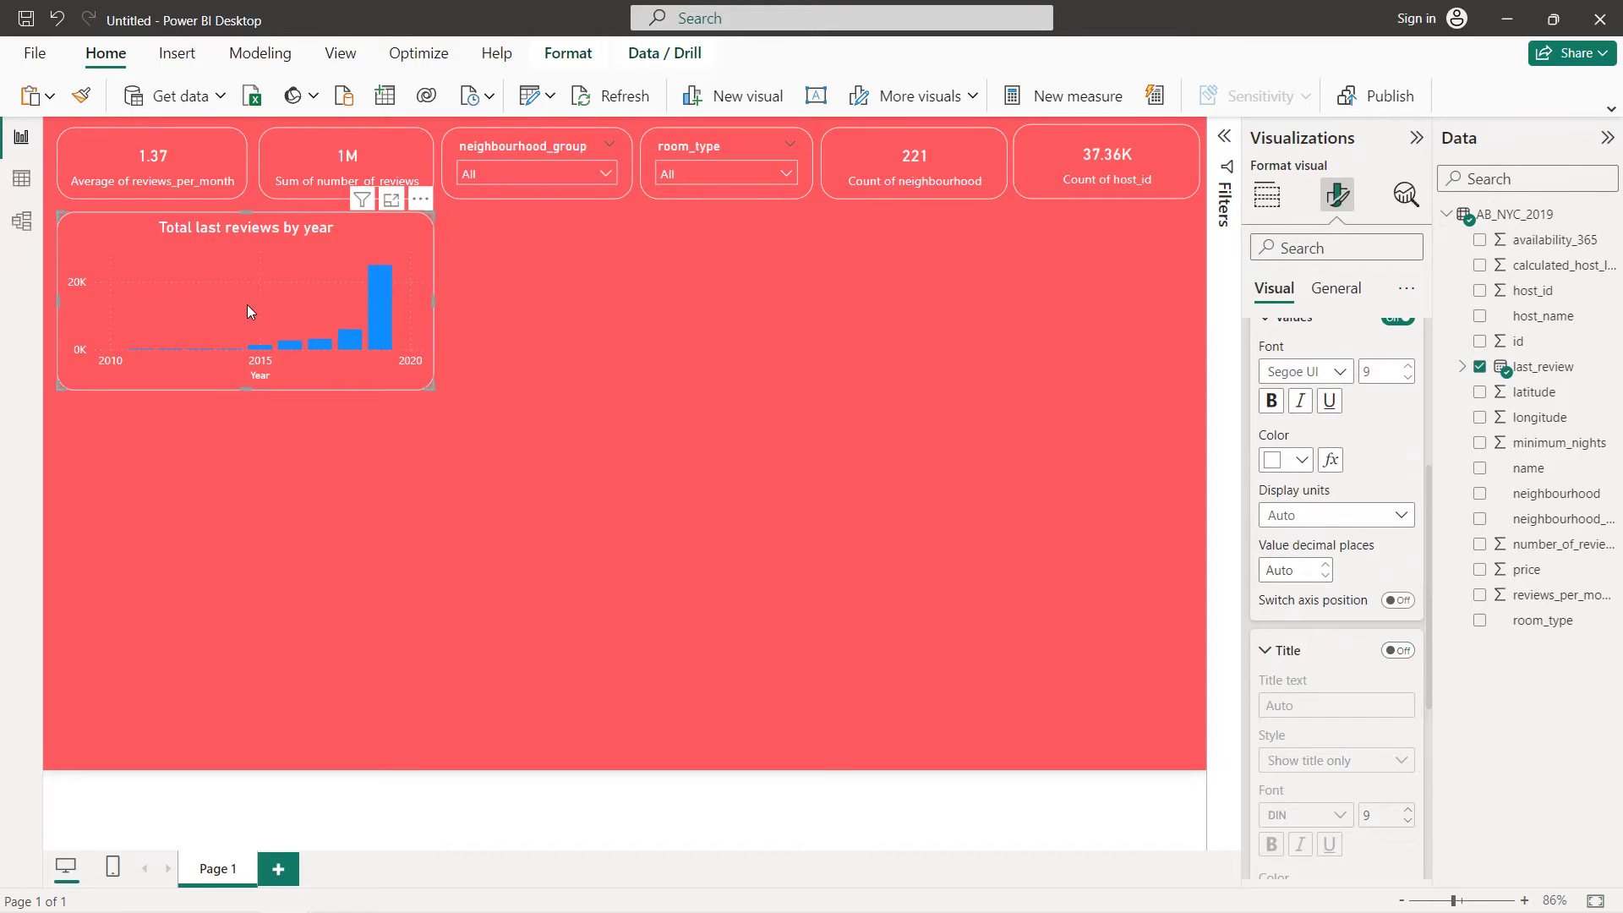
{"action": "scroll", "coordinate": [1353, 372], "scroll_direction": "up", "scroll_amount": 3}
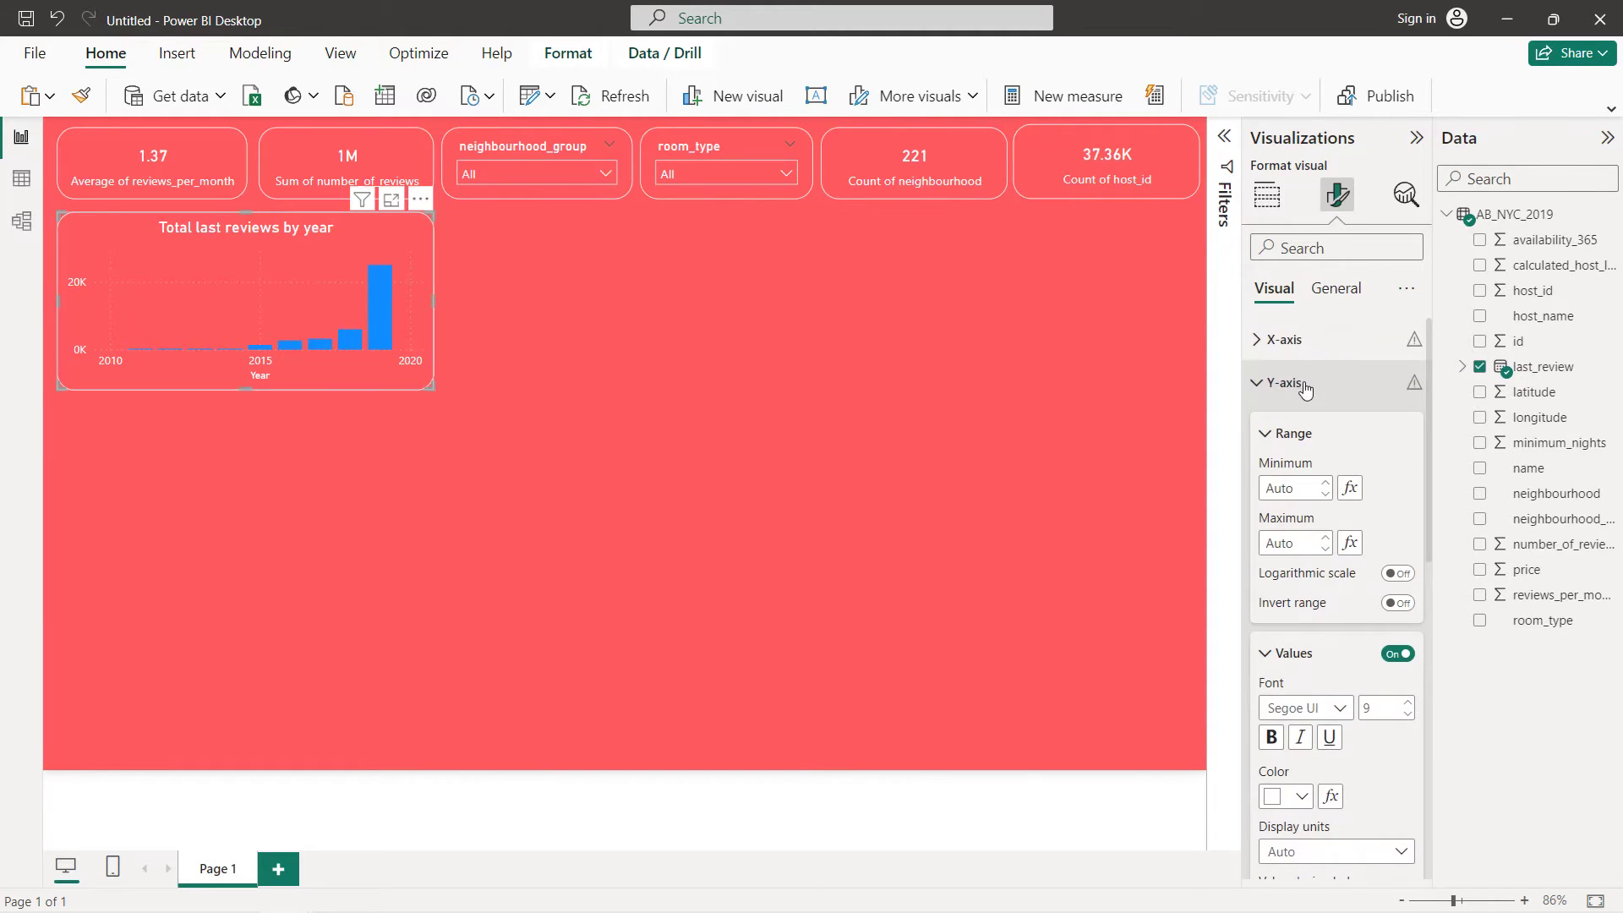
{"action": "left_click", "coordinate": [1347, 381]}
Turn off the horizontal and vertical gridlines of the yearly reviews chart
{"action": "left_click", "coordinate": [1337, 509]}
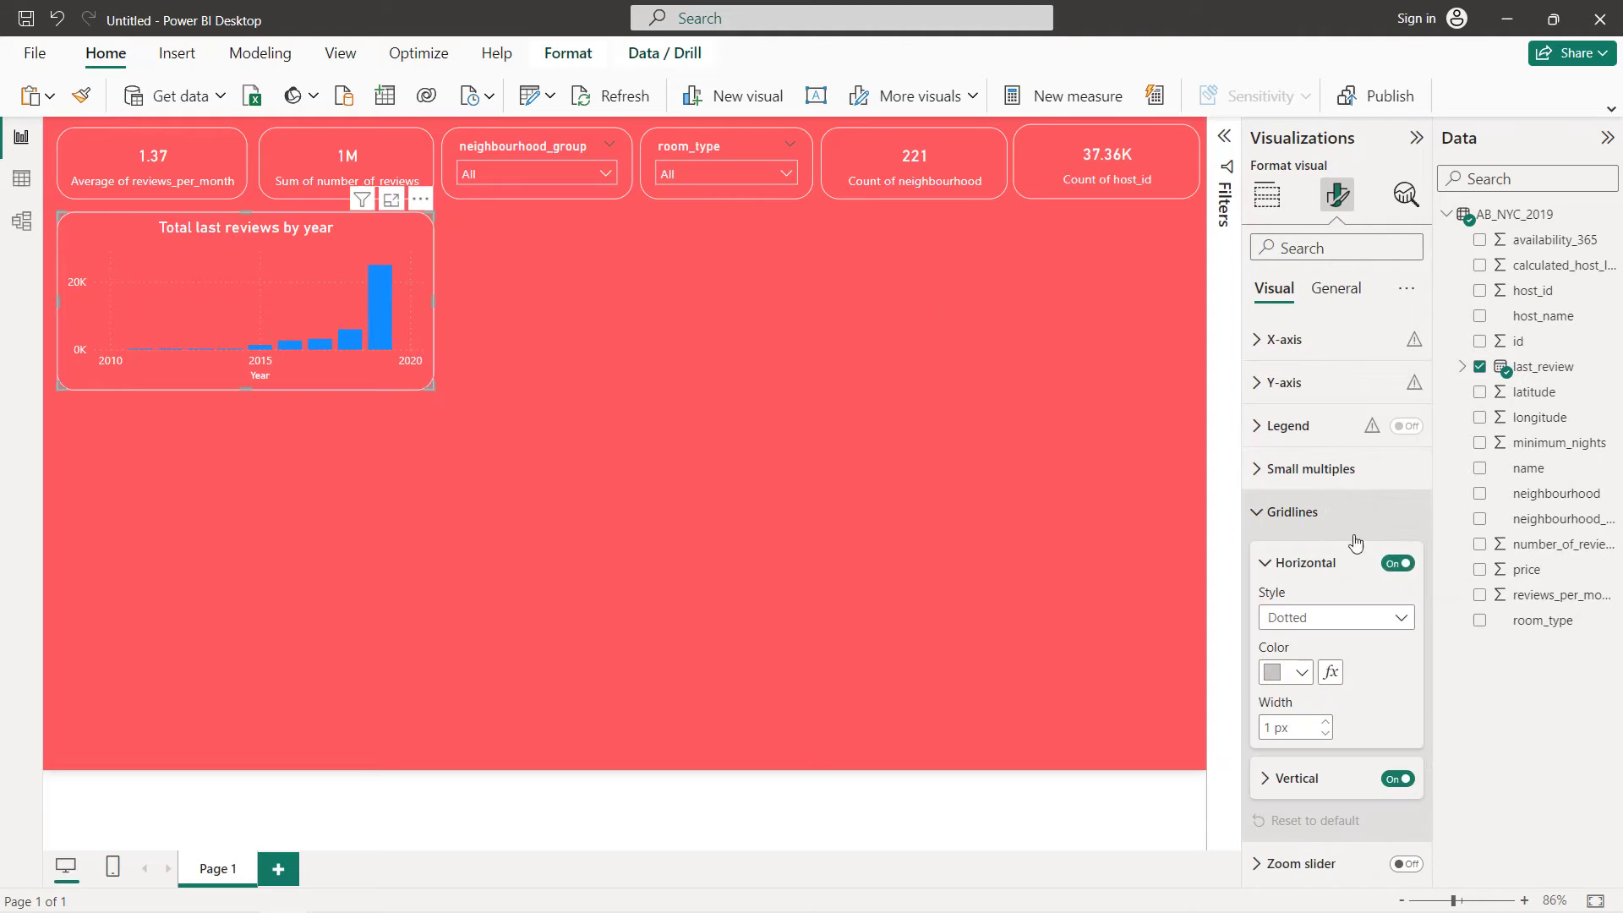
{"action": "left_click", "coordinate": [1397, 563]}
{"action": "left_click", "coordinate": [1399, 778]}
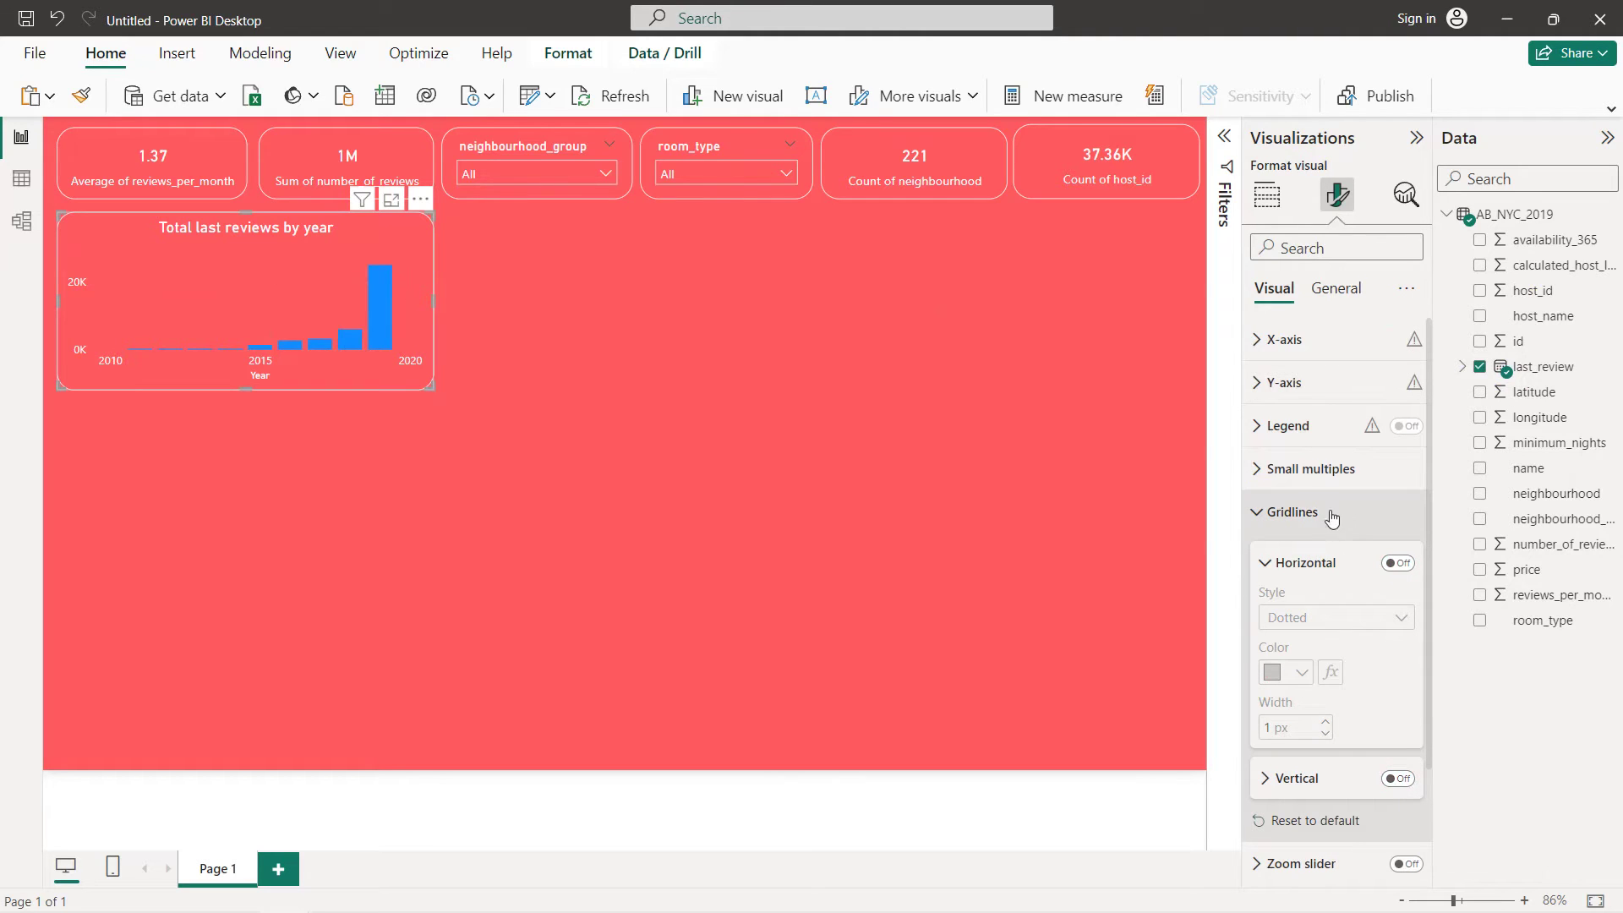
{"action": "left_click", "coordinate": [1306, 521]}
Set the colour of all columns in the yearly reviews chart to white
{"action": "left_click", "coordinate": [1291, 597]}
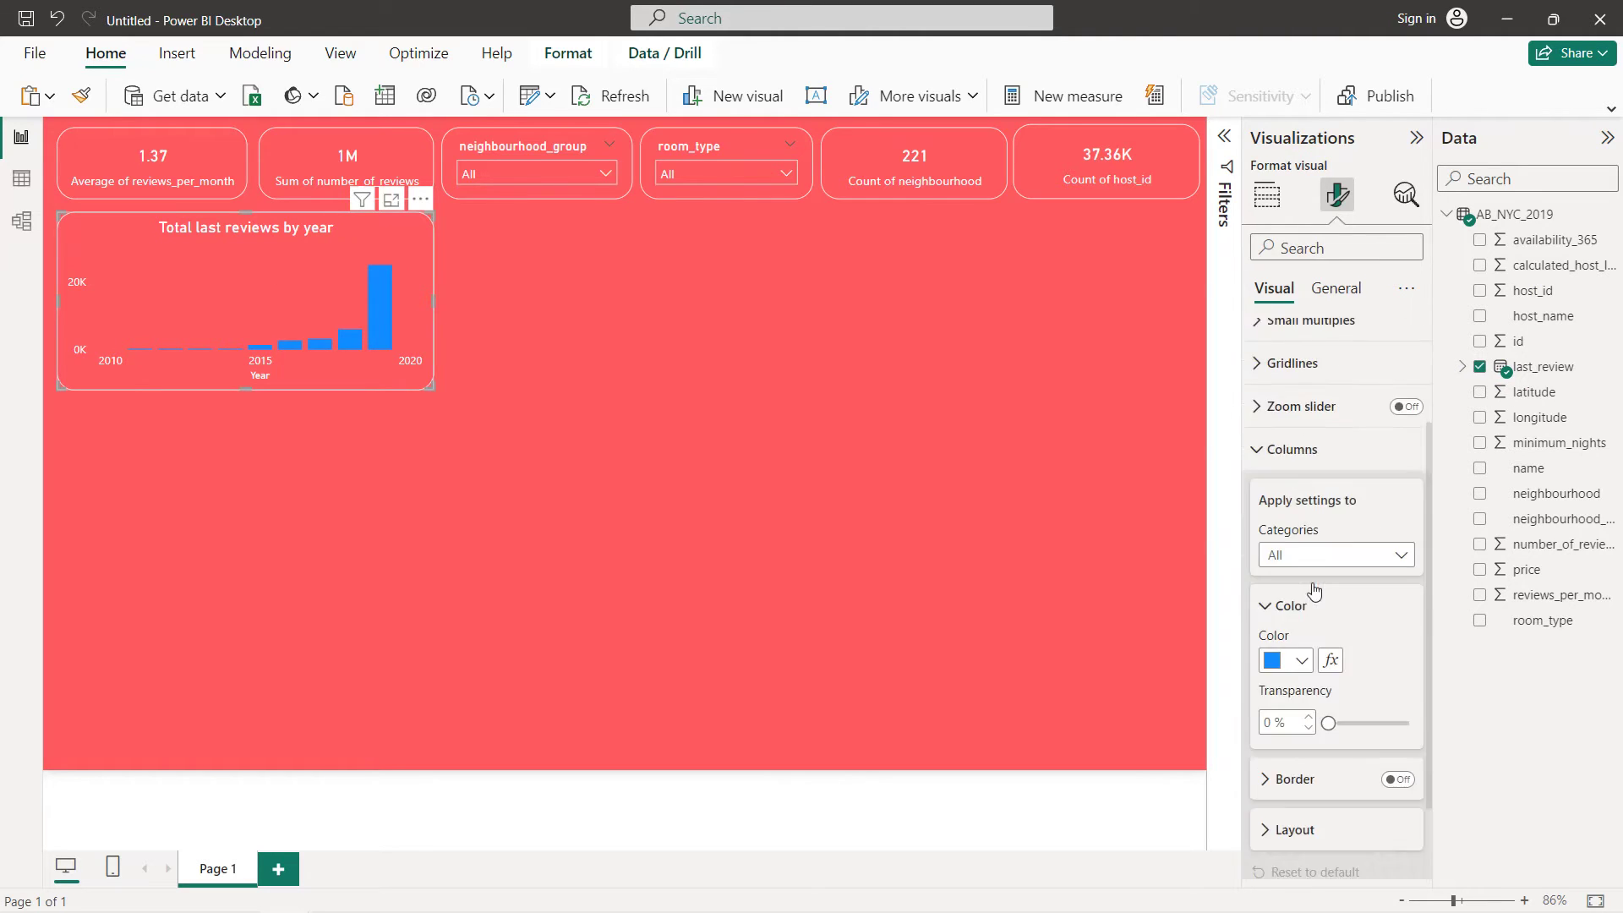
{"action": "left_click", "coordinate": [1301, 559]}
{"action": "left_click", "coordinate": [1286, 467]}
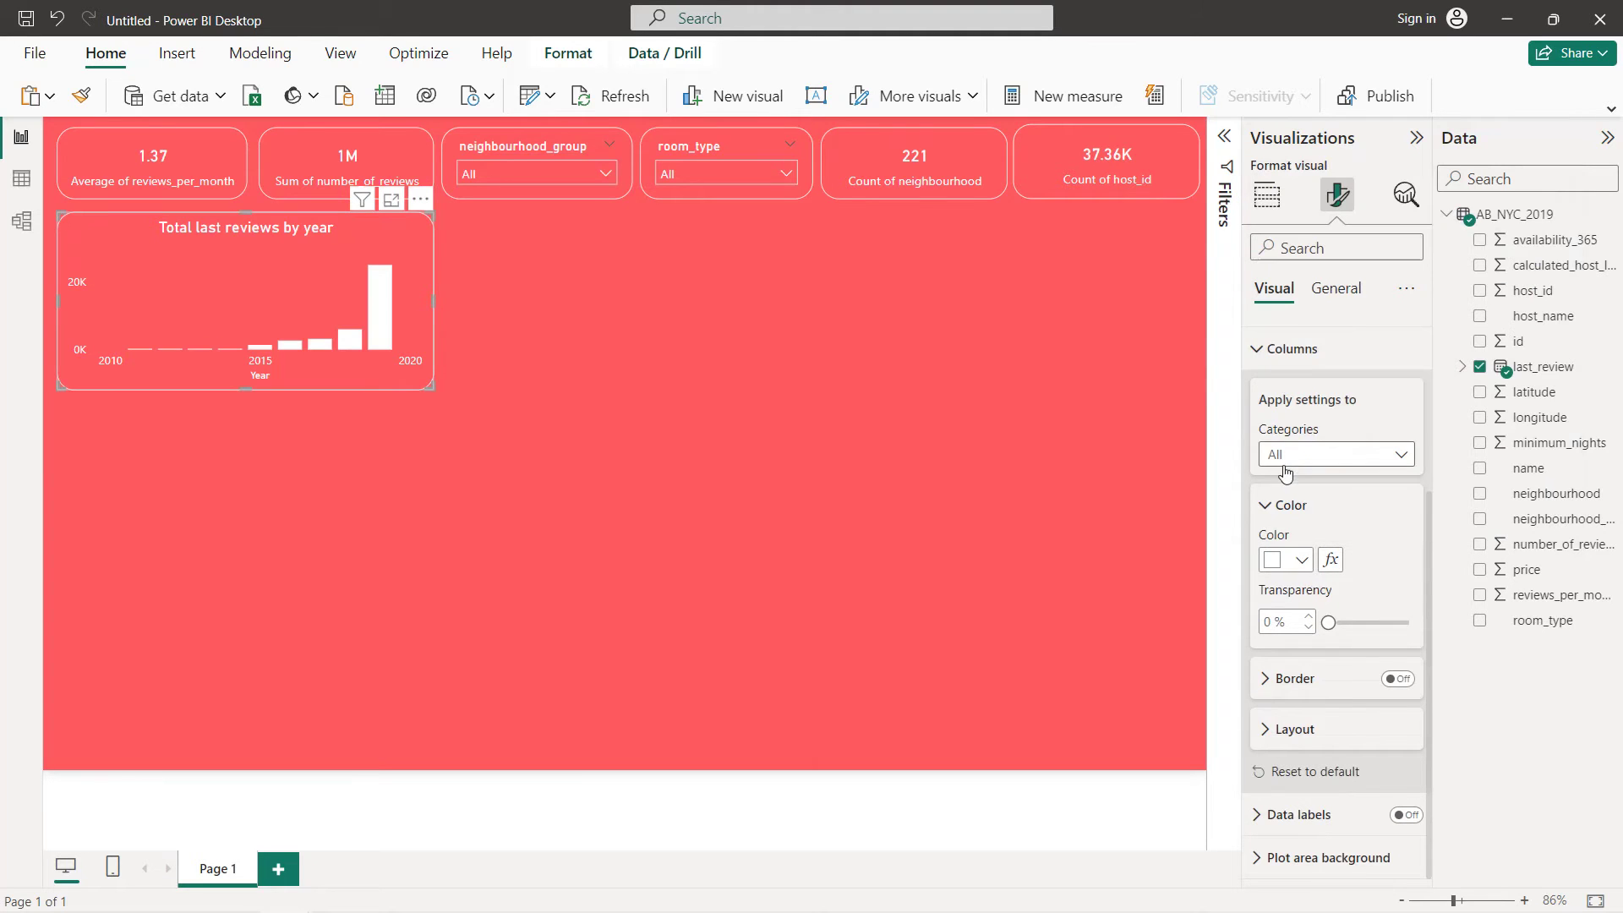
{"action": "left_click", "coordinate": [1263, 362]}
Turn on the chart's data labels and set their value colour to white
{"action": "left_click", "coordinate": [1406, 642]}
{"action": "left_click", "coordinate": [1310, 644]}
{"action": "scroll", "coordinate": [1324, 614], "scroll_direction": "down", "scroll_amount": 10}
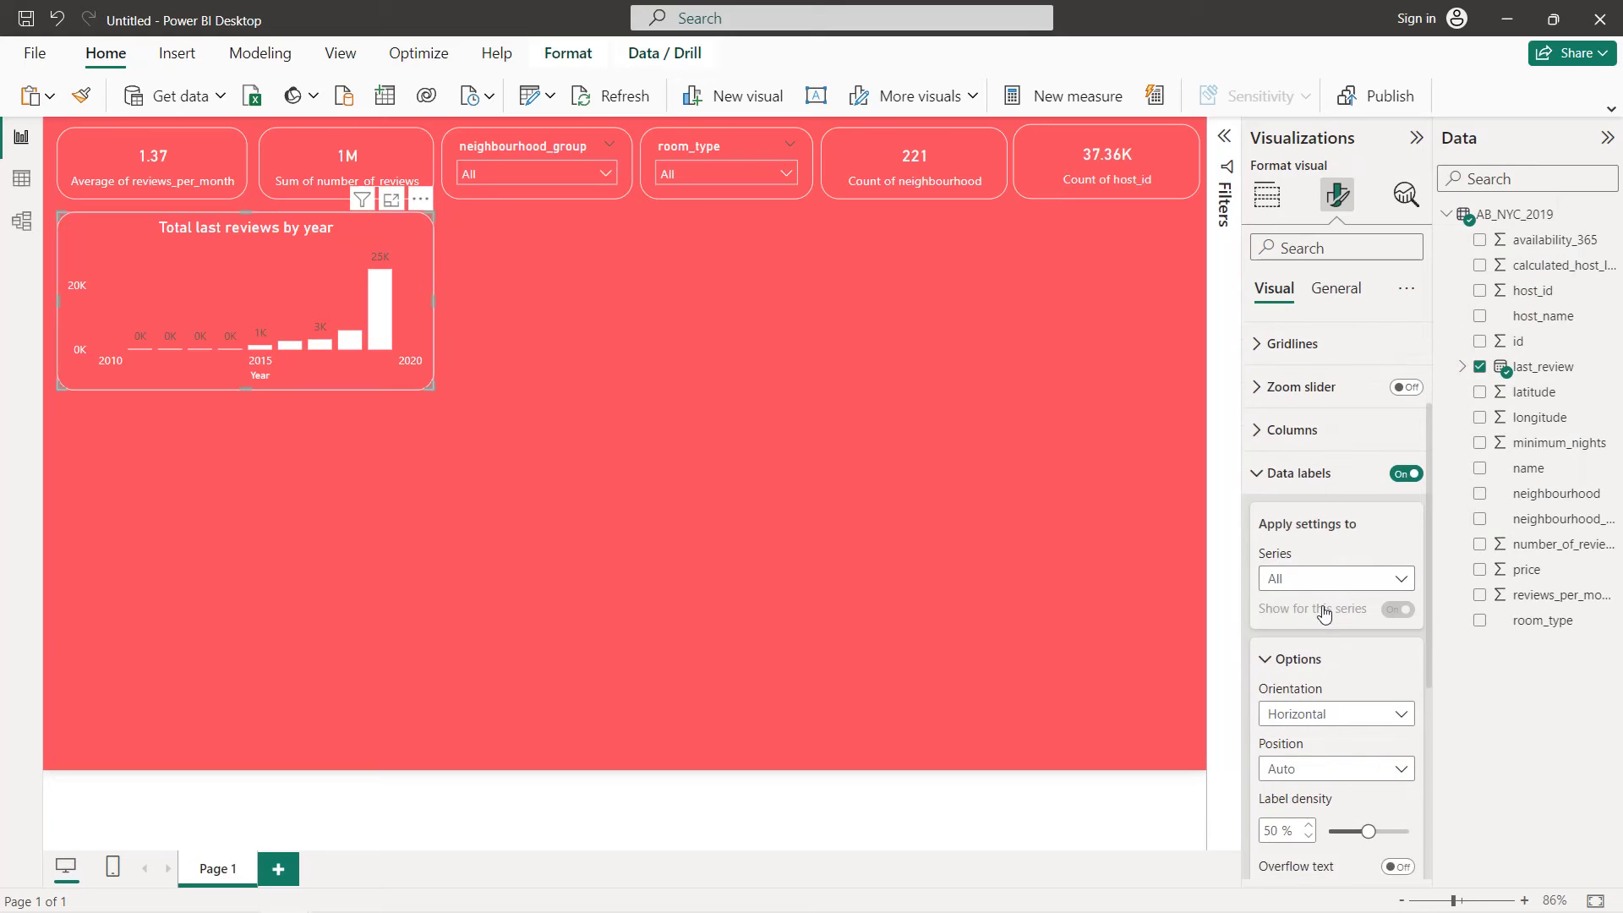
{"action": "left_click", "coordinate": [1324, 617]}
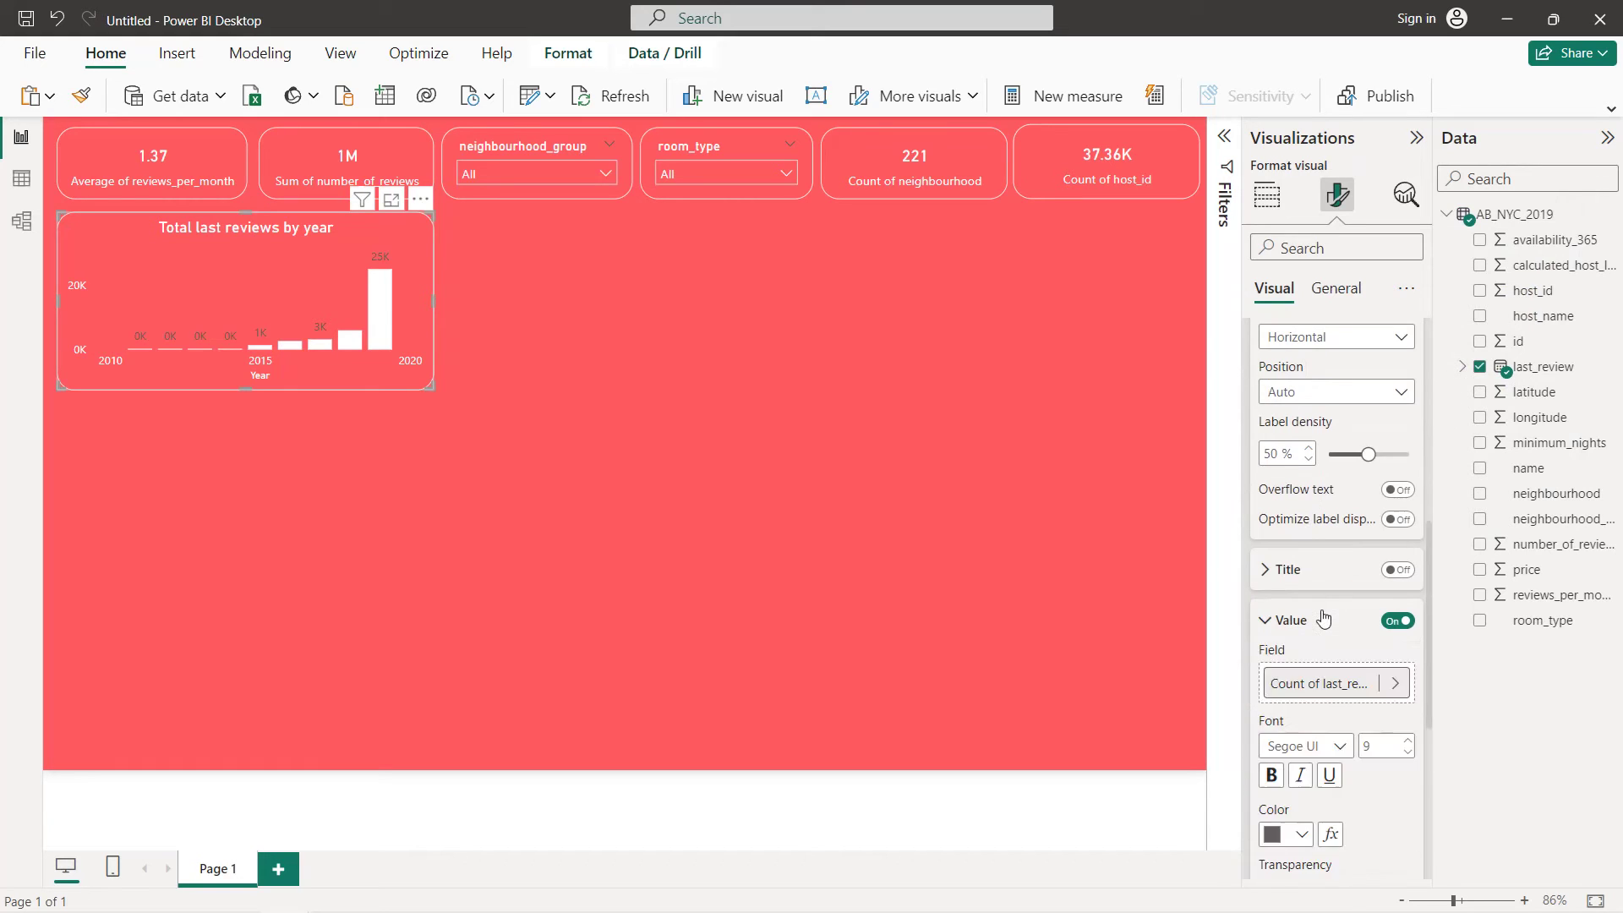
{"action": "scroll", "coordinate": [1310, 602], "scroll_direction": "down", "scroll_amount": 2}
{"action": "left_click", "coordinate": [1286, 666]}
{"action": "left_click", "coordinate": [1287, 570]}
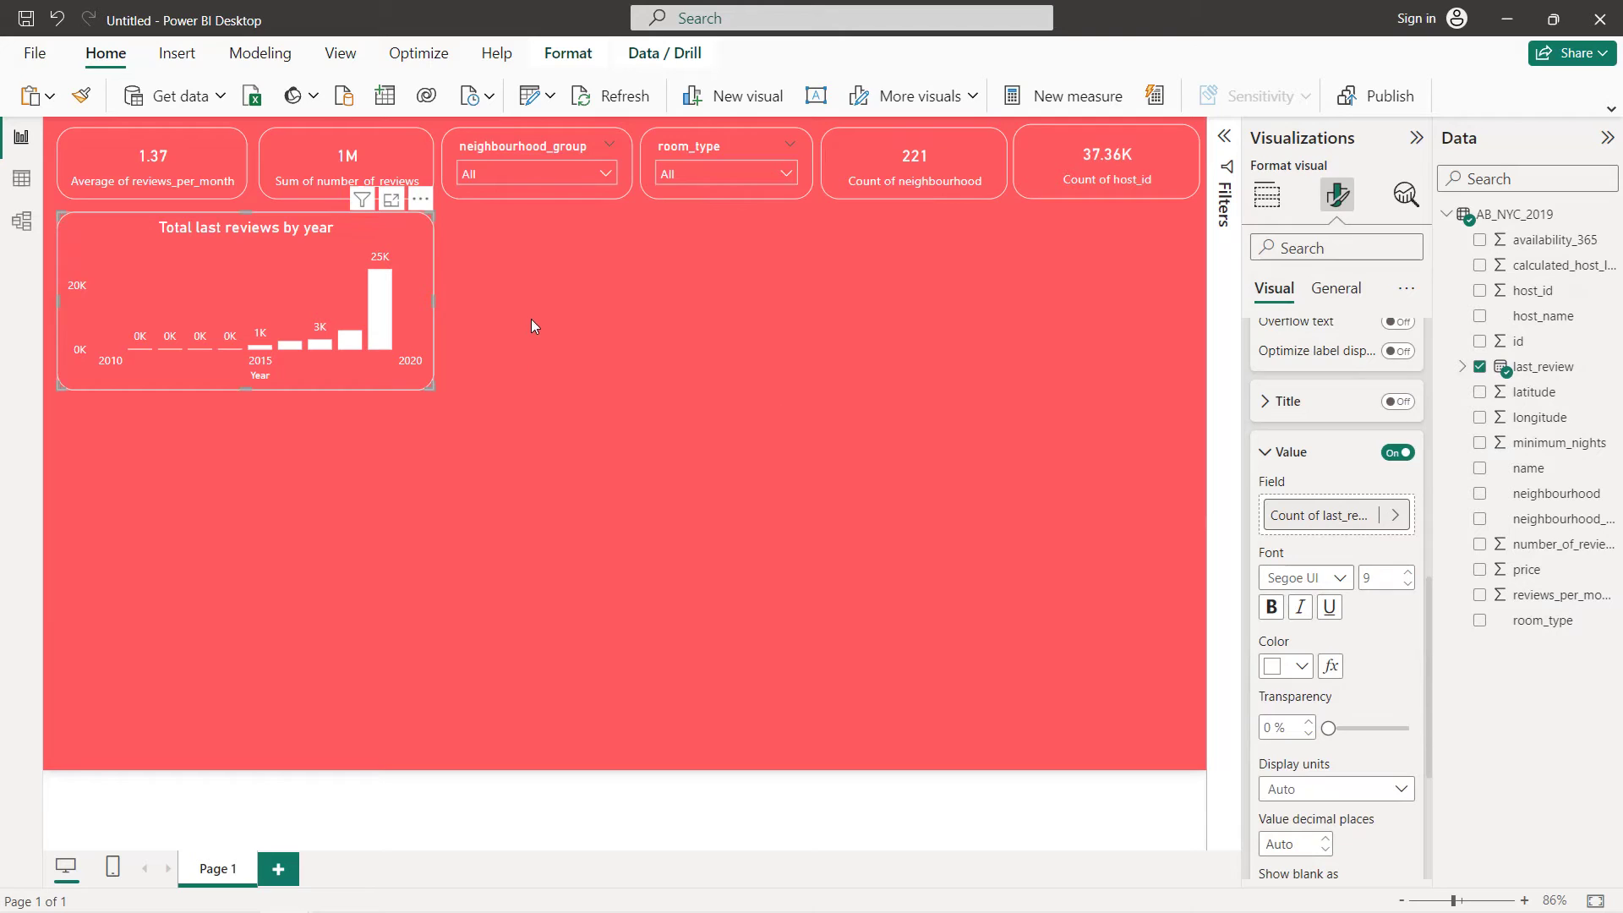
Duplicate the "Total last reviews by year" chart and place the copy beneath the neighbourhood and host_id count cards
{"action": "mouse_move", "coordinate": [415, 299]}
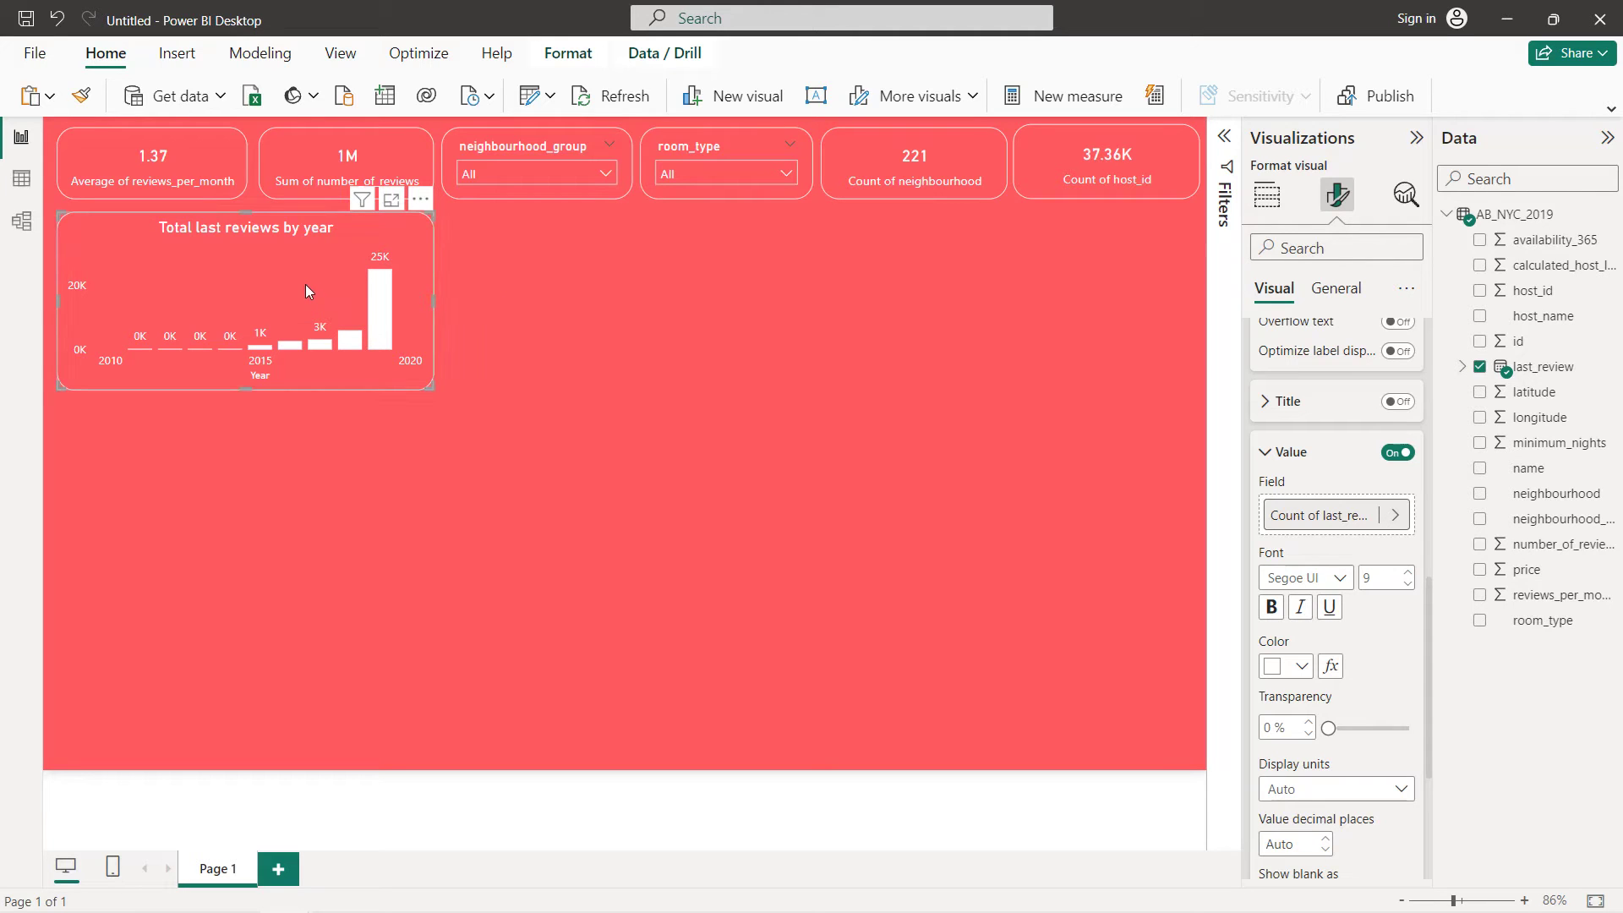
{"action": "key", "text": "ctrl+c"}
{"action": "key", "text": "ctrl+v"}
{"action": "left_click_drag", "start_coordinate": [306, 284], "coordinate": [1043, 267]}
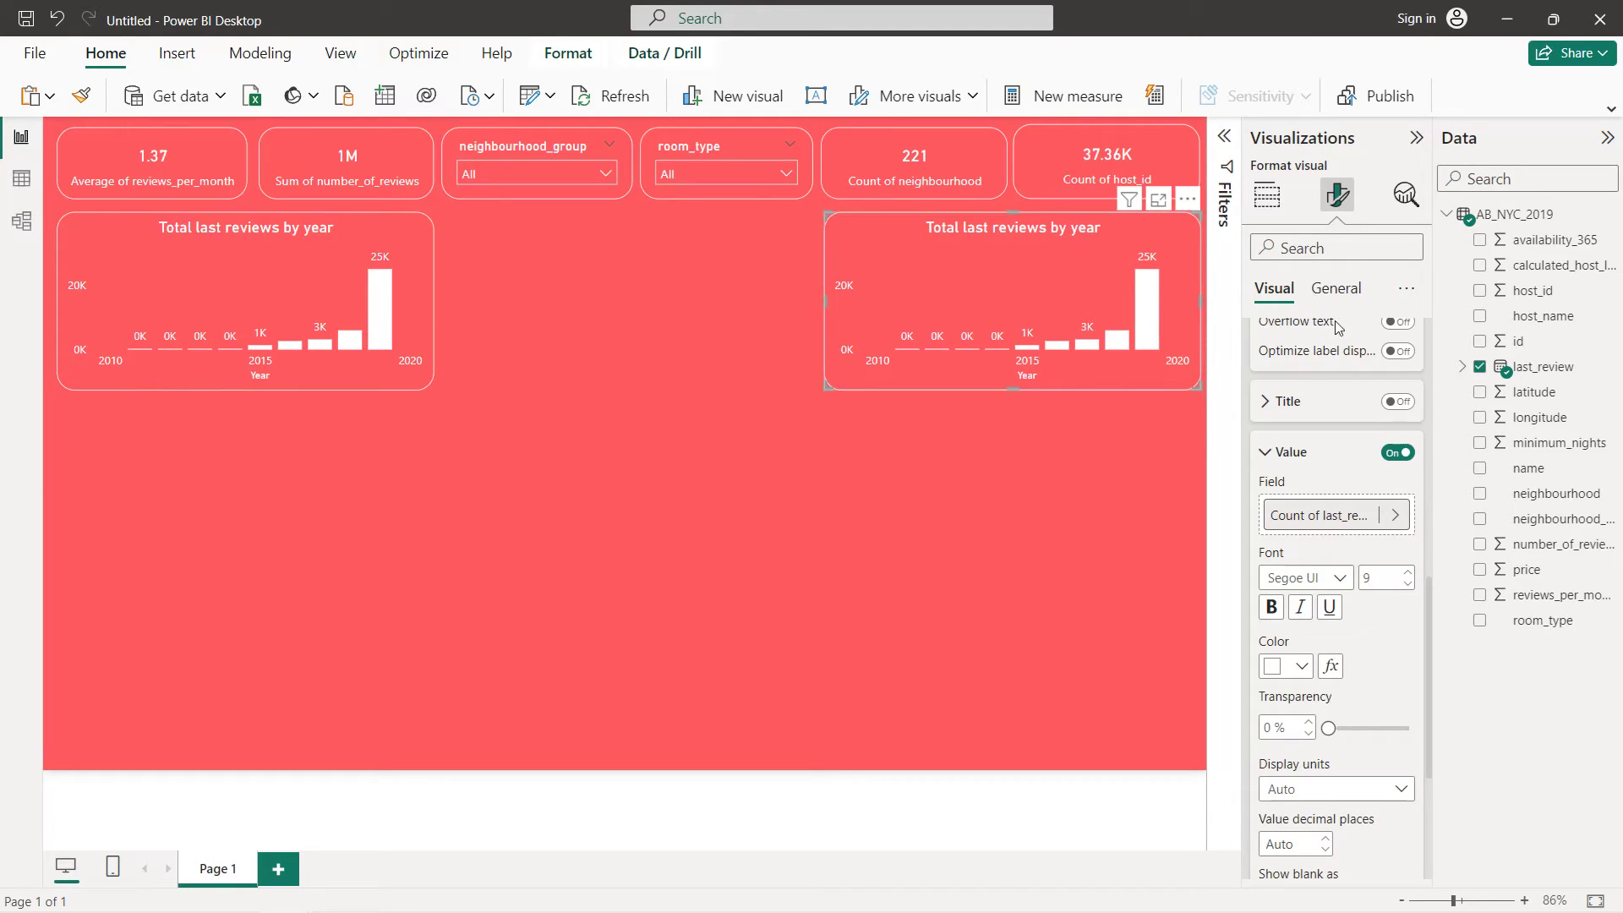
Remove the last_review fields from the copied chart's Y-axis and X-axis
{"action": "scroll", "coordinate": [1338, 328], "scroll_direction": "up", "scroll_amount": 3}
{"action": "left_click", "coordinate": [1267, 195]}
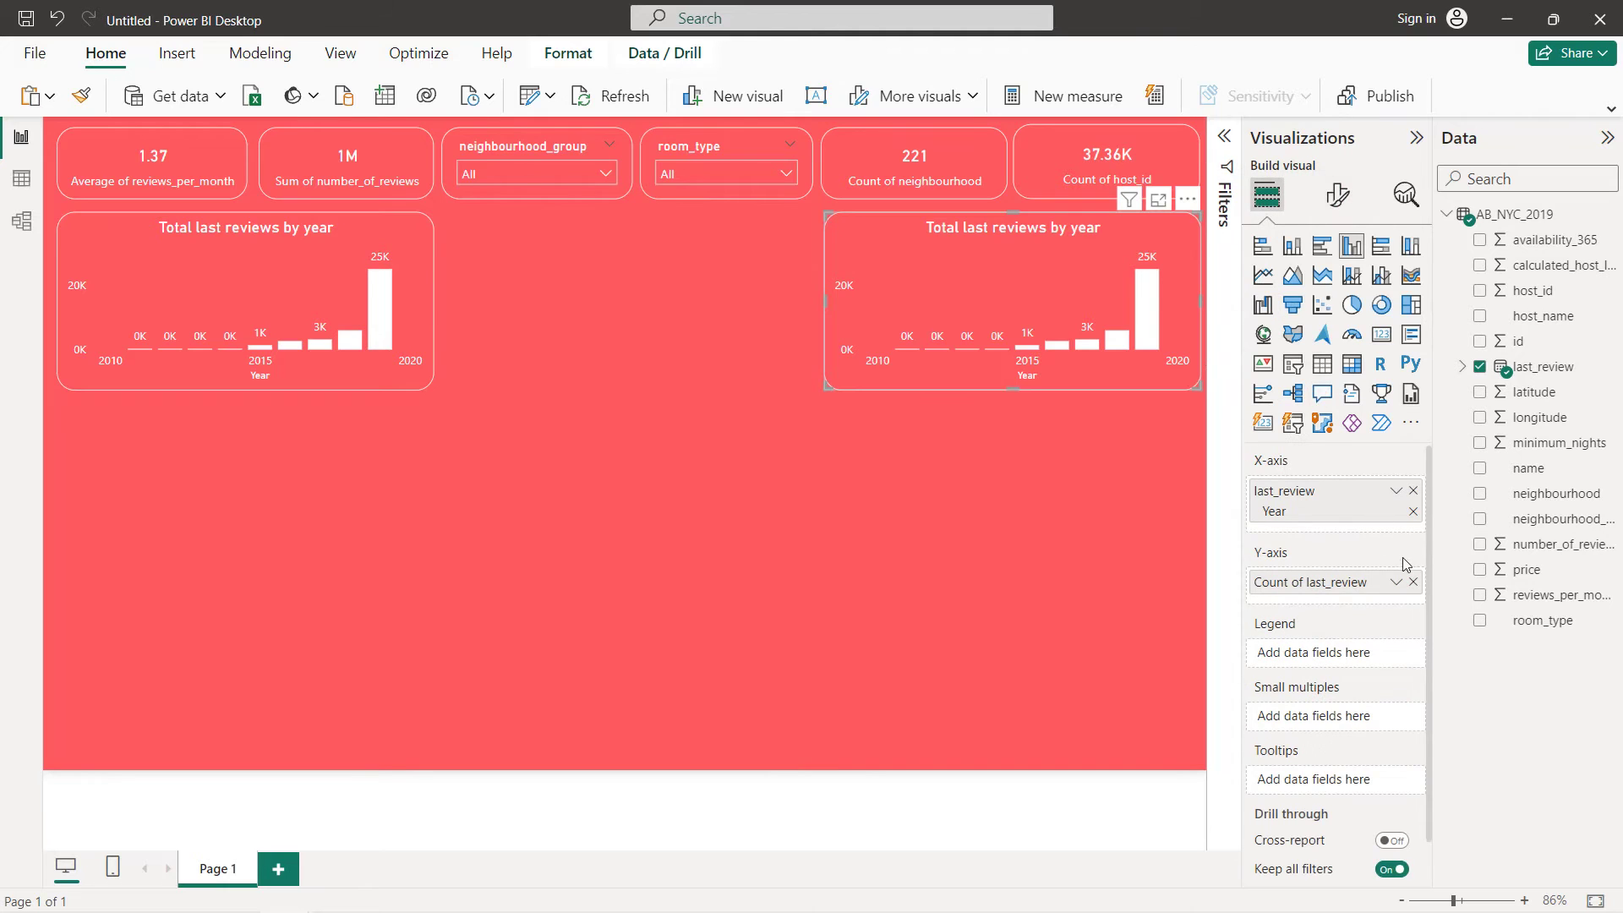
{"action": "left_click", "coordinate": [1413, 583]}
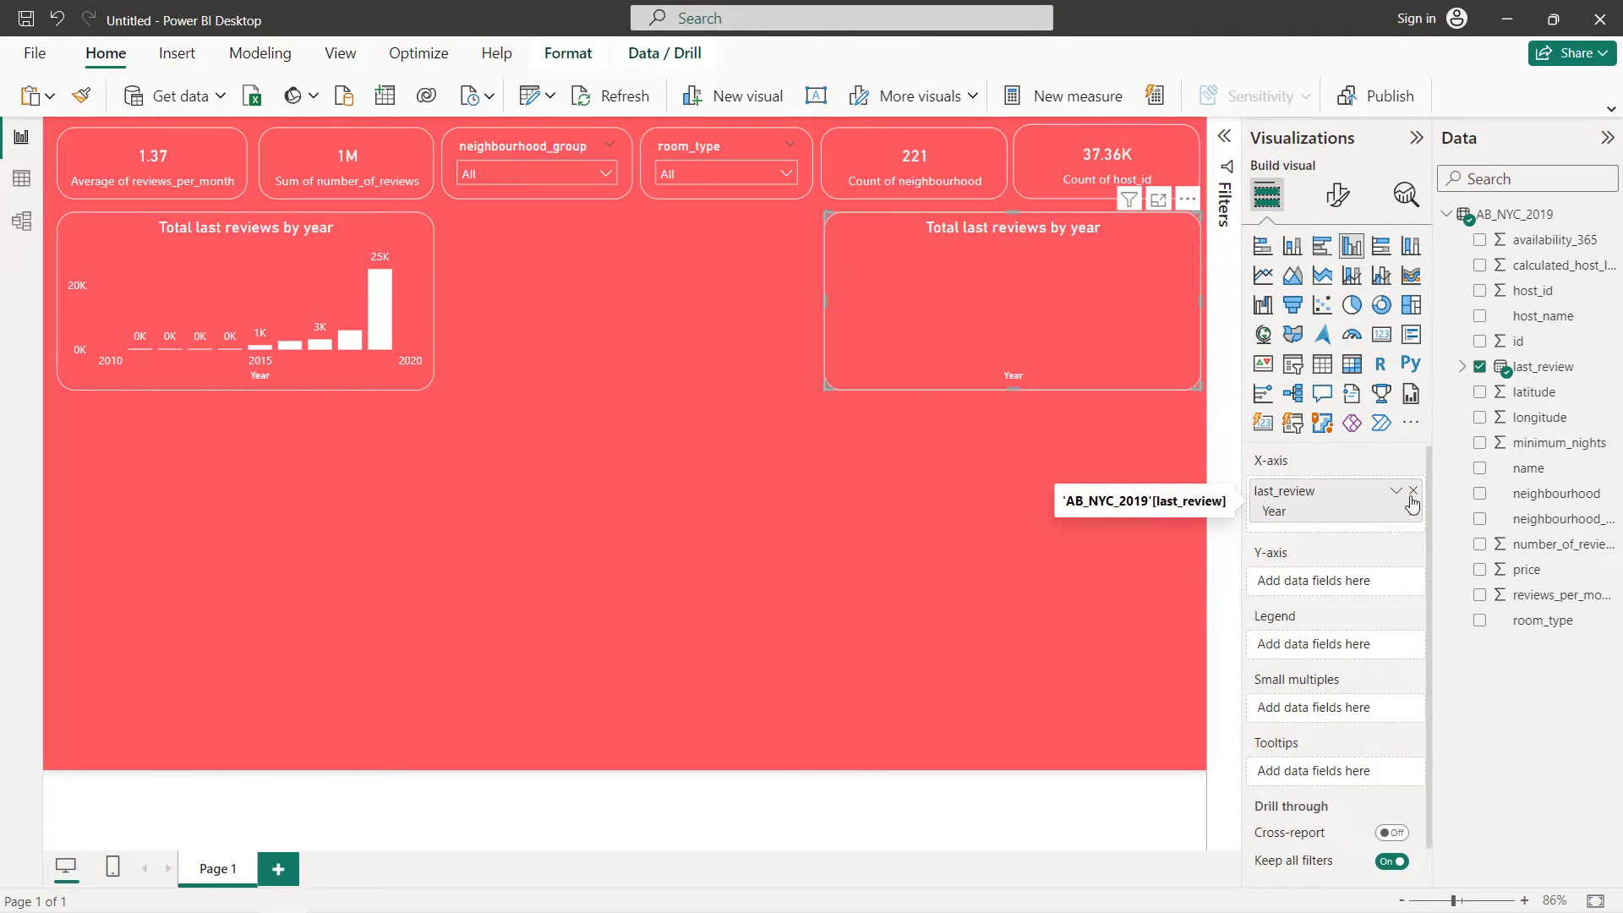
{"action": "left_click", "coordinate": [1411, 493]}
Plot the sum of reviews_per_month against last_review in the copied chart, keeping only the Month level on the X-axis
{"action": "left_click", "coordinate": [1481, 369]}
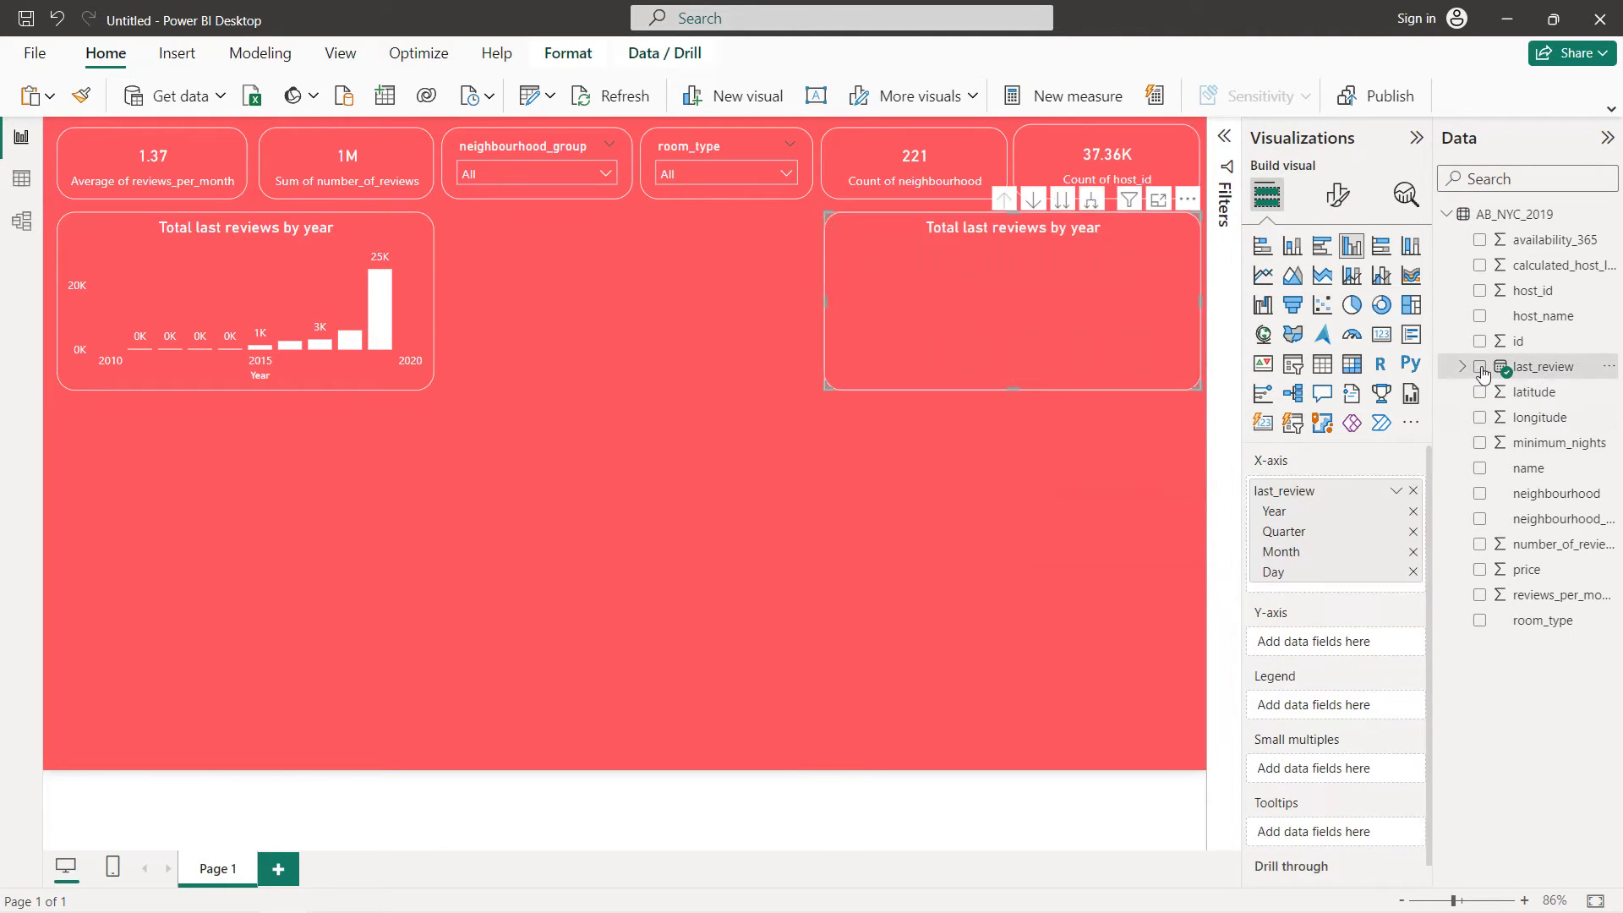
{"action": "left_click", "coordinate": [1412, 572]}
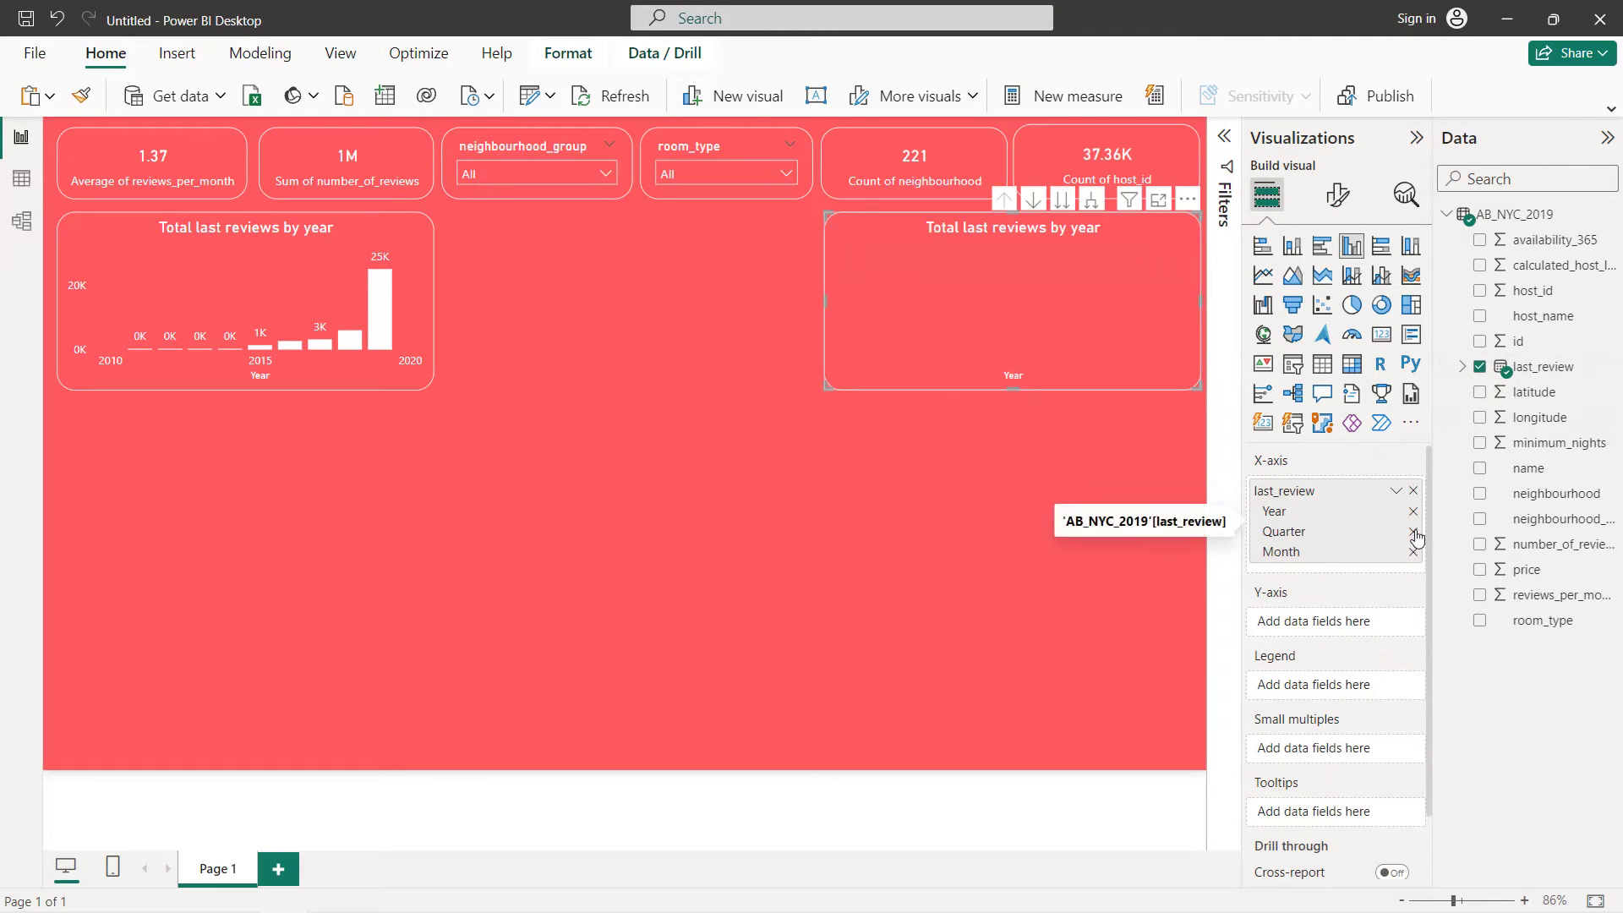
{"action": "left_click", "coordinate": [1413, 531]}
{"action": "left_click", "coordinate": [1413, 511]}
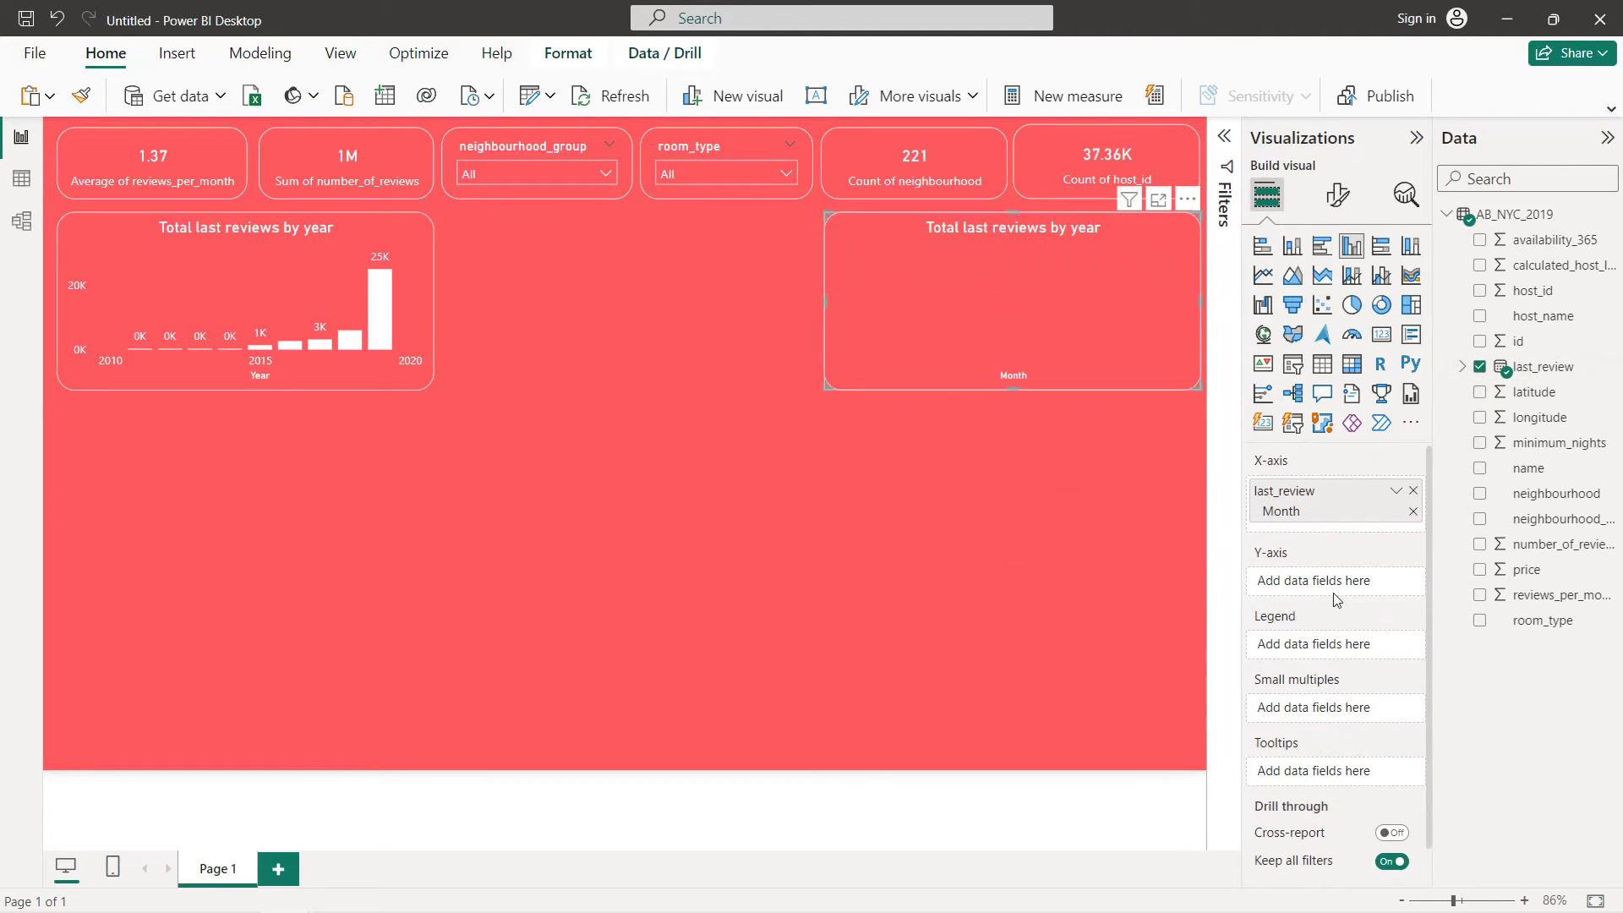
{"action": "left_click", "coordinate": [1480, 597]}
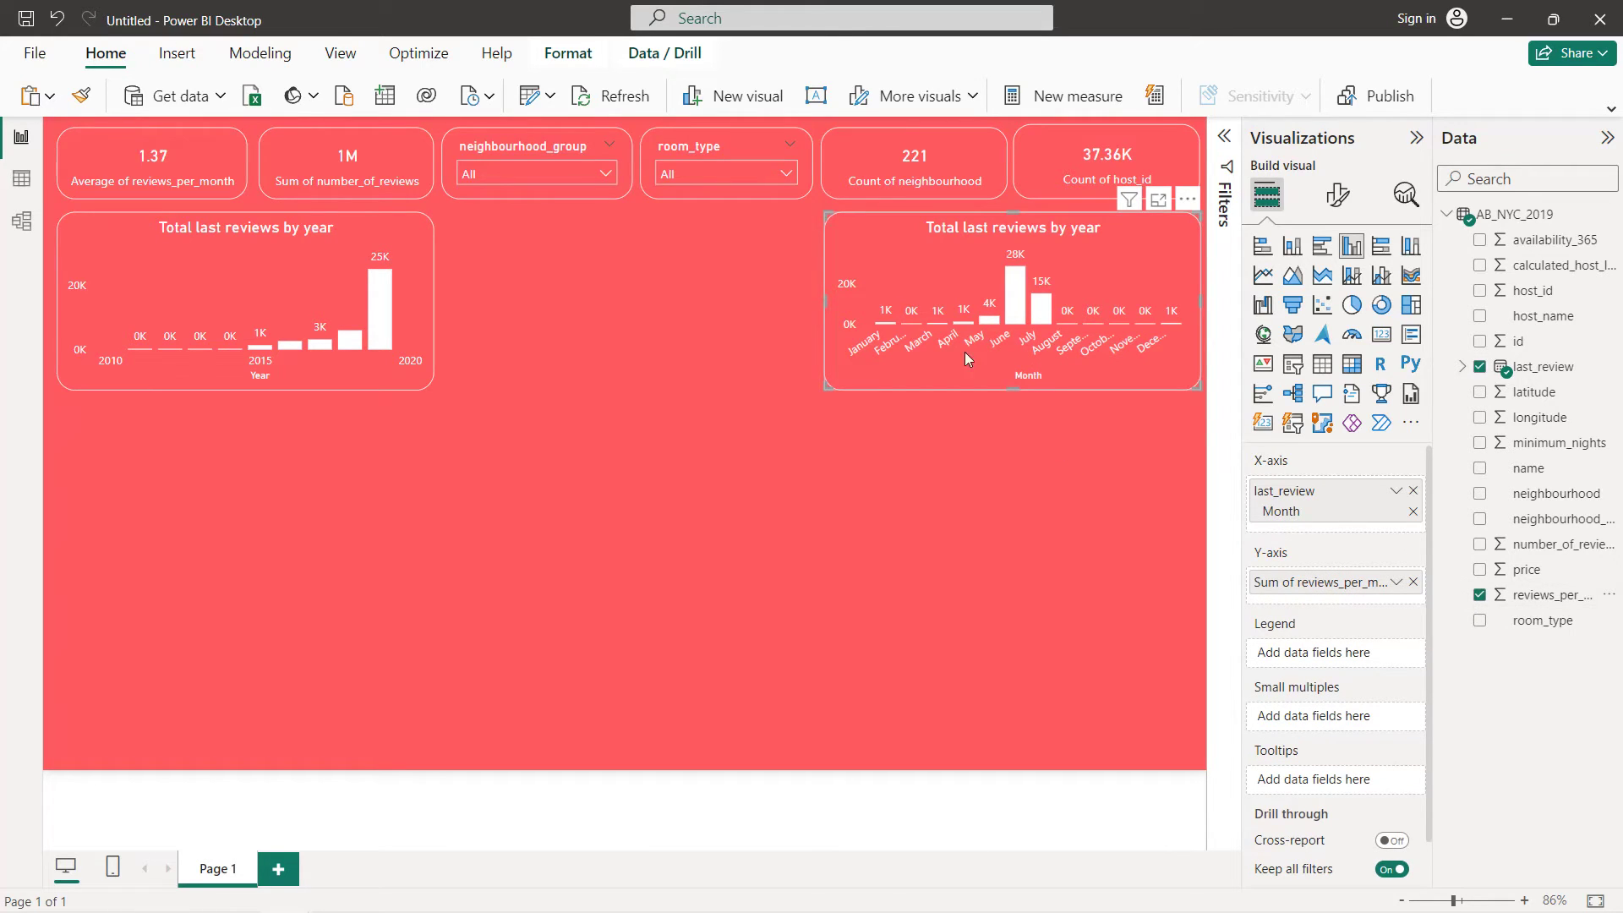
Change the copied chart's title to "Total reviews by month"
{"action": "left_click", "coordinate": [1337, 195]}
{"action": "left_click", "coordinate": [1336, 289]}
{"action": "left_click", "coordinate": [1326, 384]}
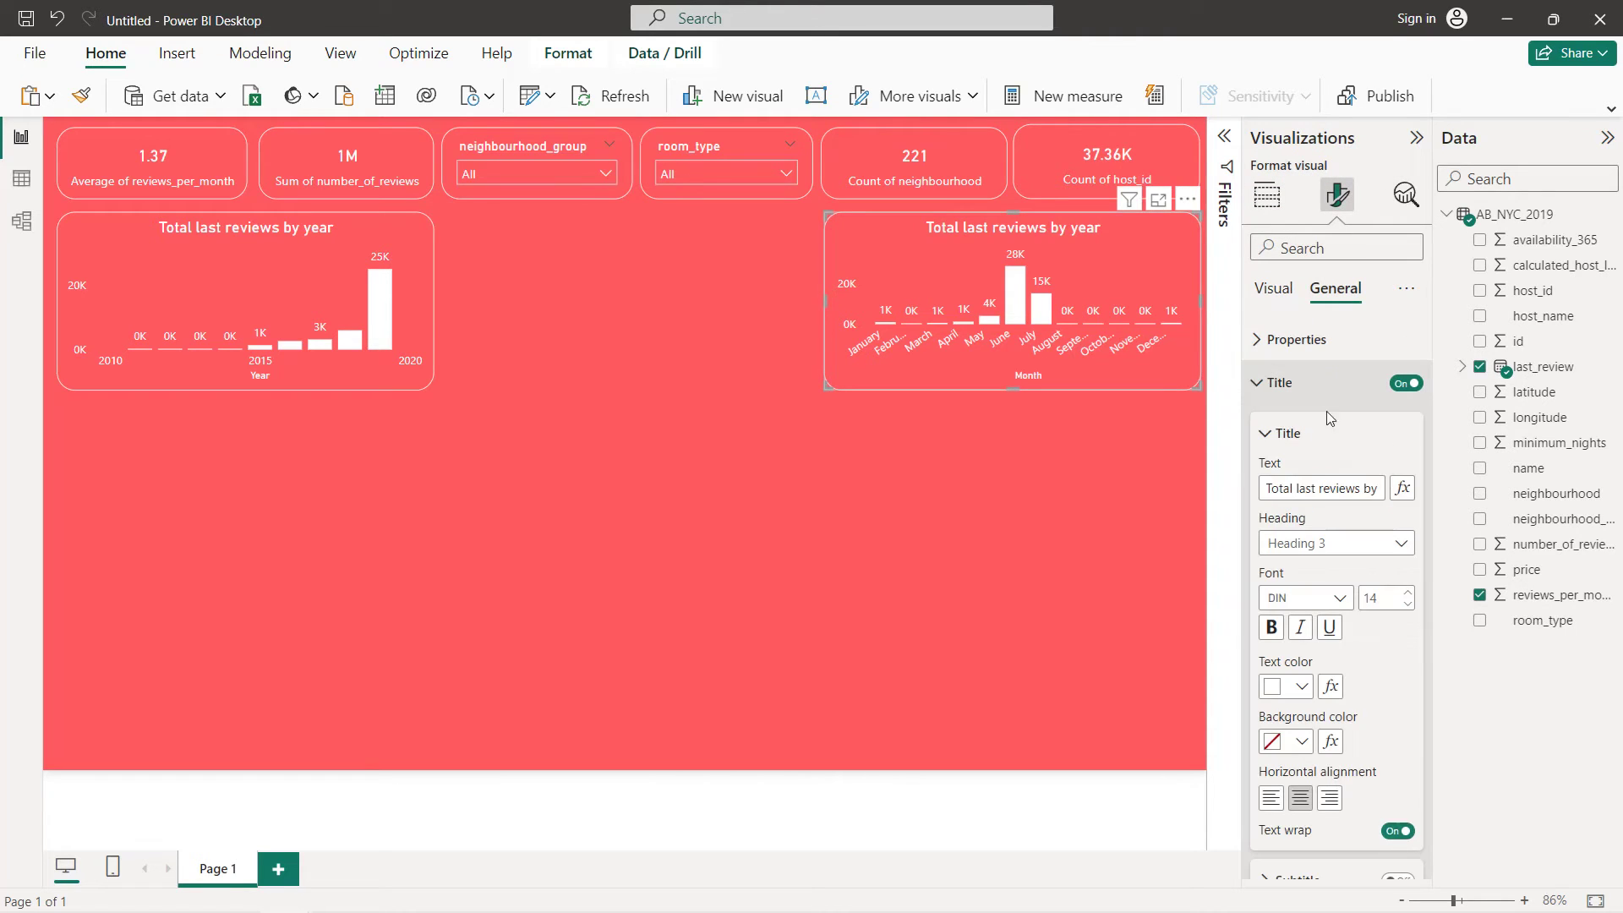
{"action": "key", "text": "BackSpace"}
{"action": "key", "text": "BackSpace"}
{"action": "key", "text": "BackSpace"}
{"action": "key", "text": "BackSpace"}
{"action": "key", "text": "BackSpace"}
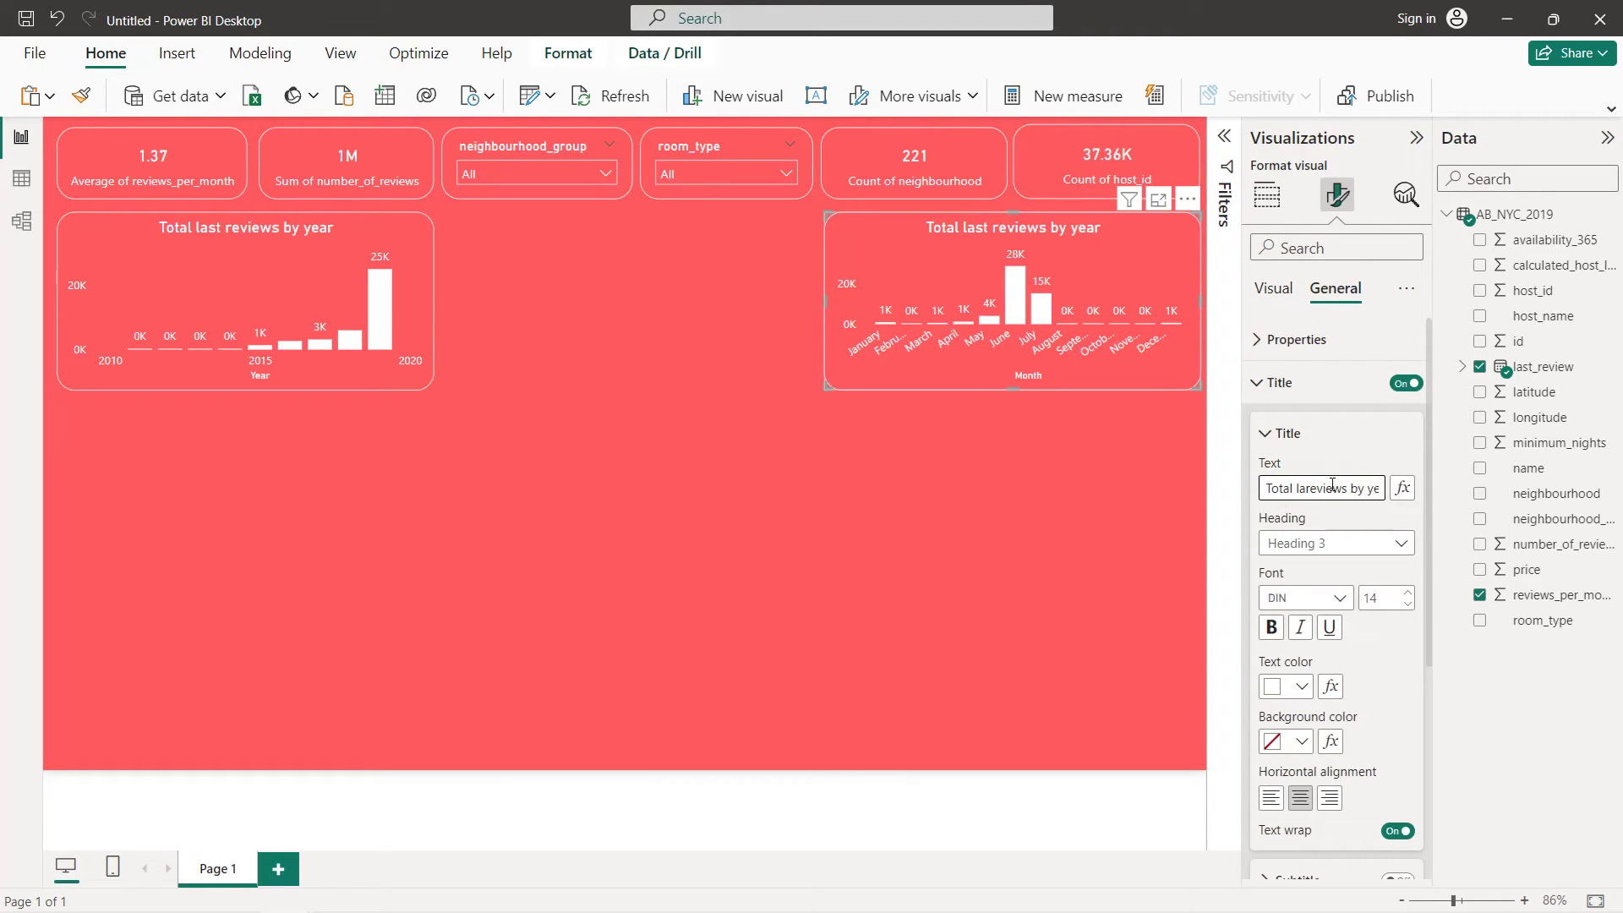
{"action": "double_click", "coordinate": [1365, 489]}
{"action": "type", "text": "month"}
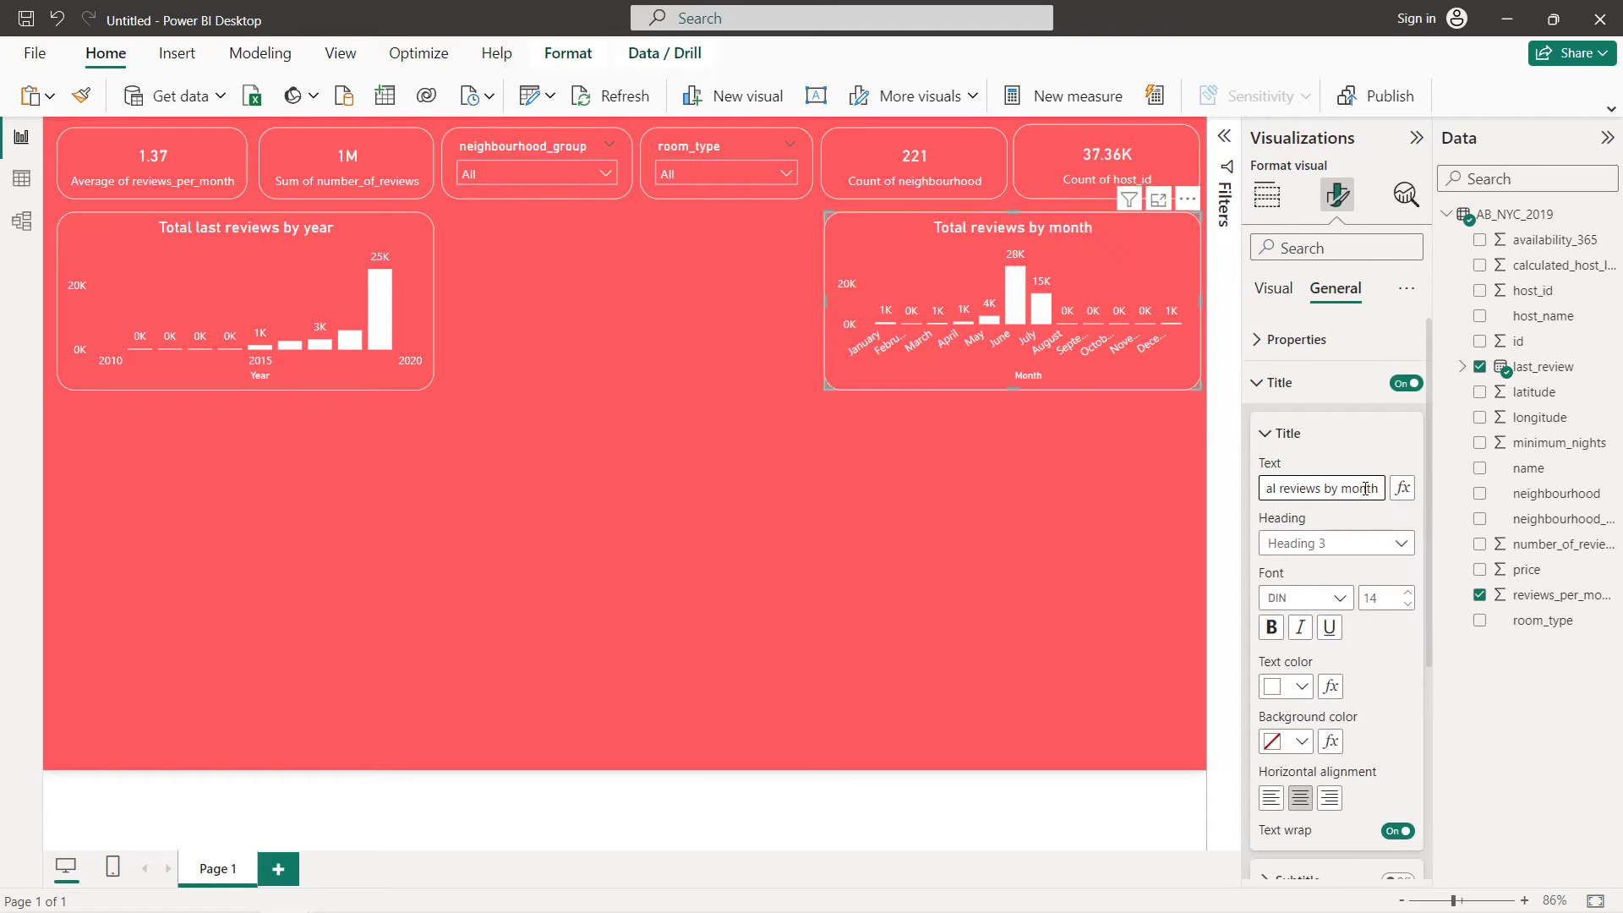
{"action": "left_click", "coordinate": [1001, 509]}
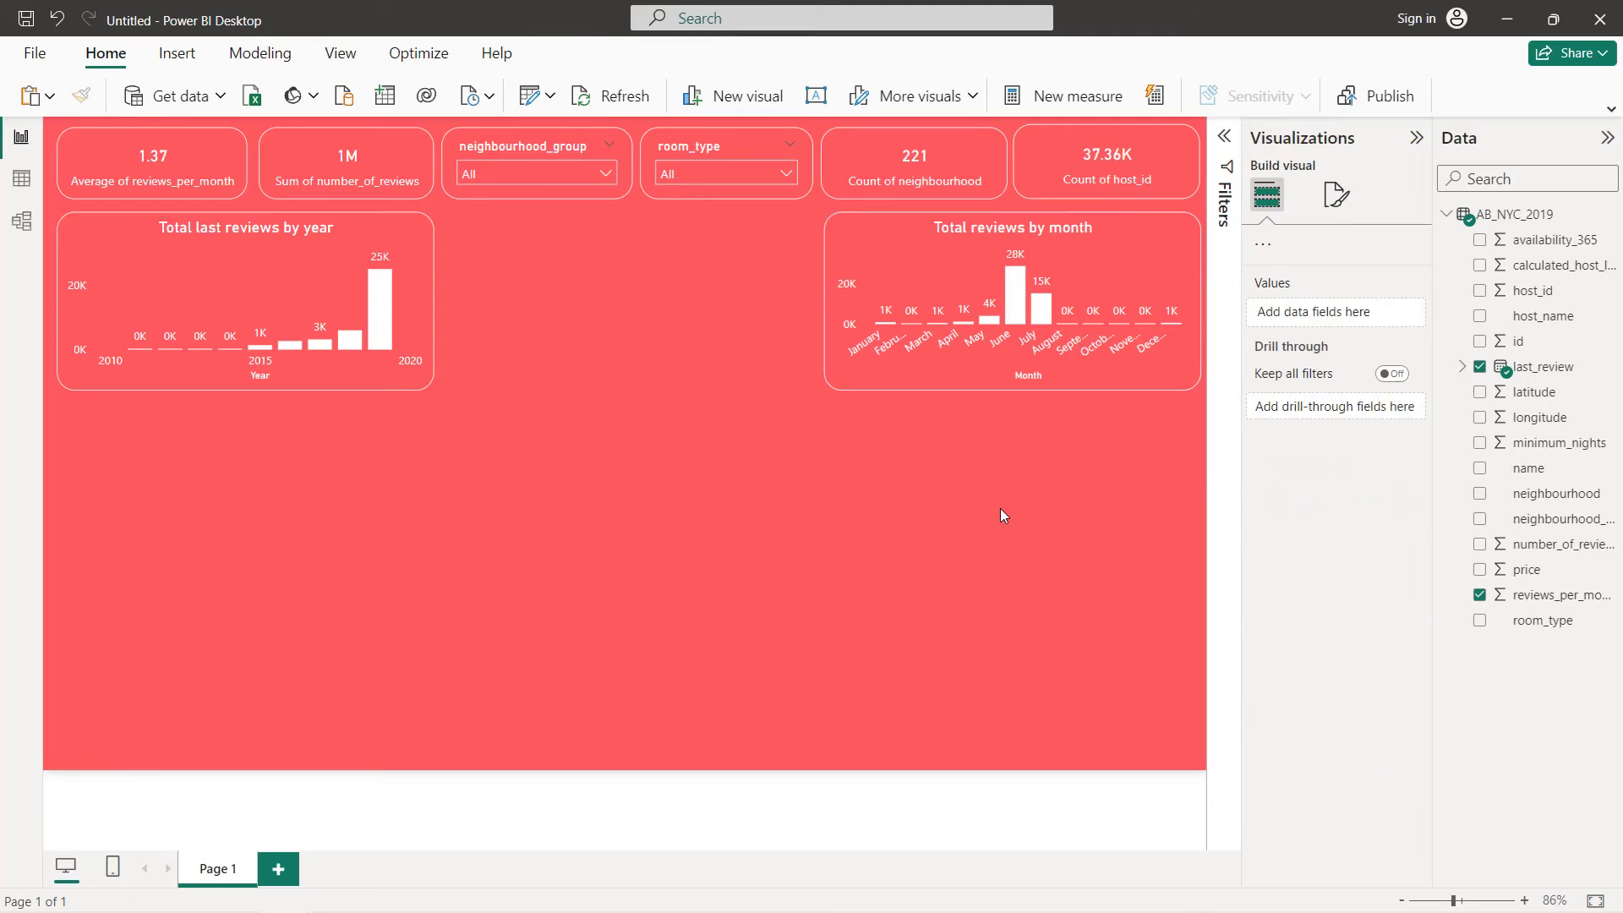
Make the titles of the "Total reviews by month" and "Total last reviews by year" charts bold
{"action": "left_click", "coordinate": [957, 247]}
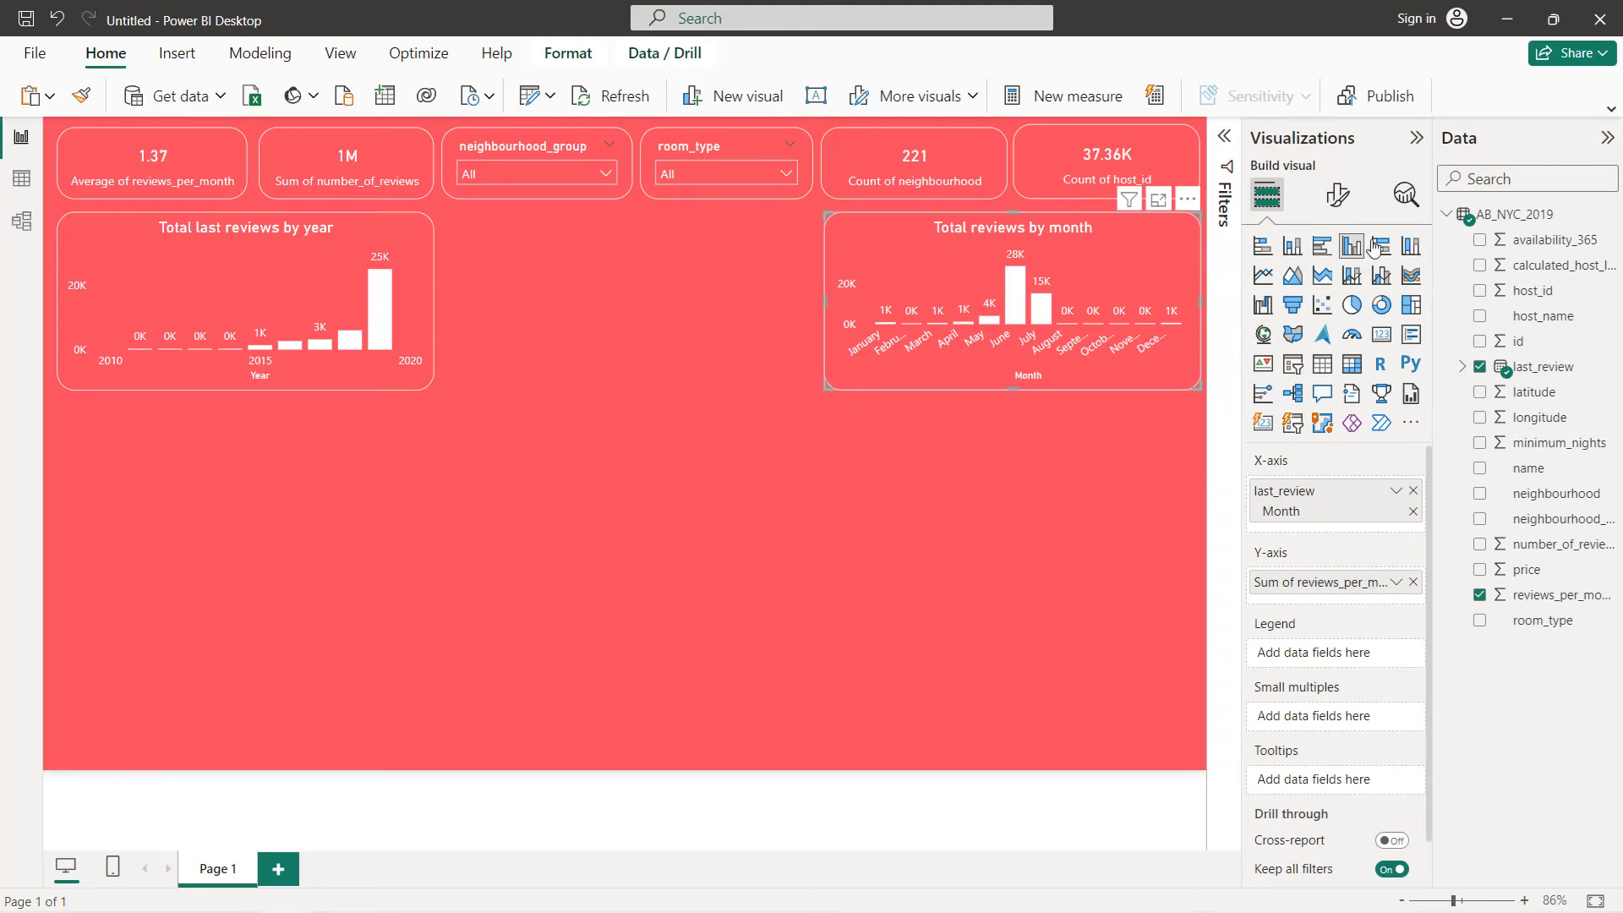
{"action": "left_click", "coordinate": [1337, 195]}
{"action": "left_click", "coordinate": [1335, 288]}
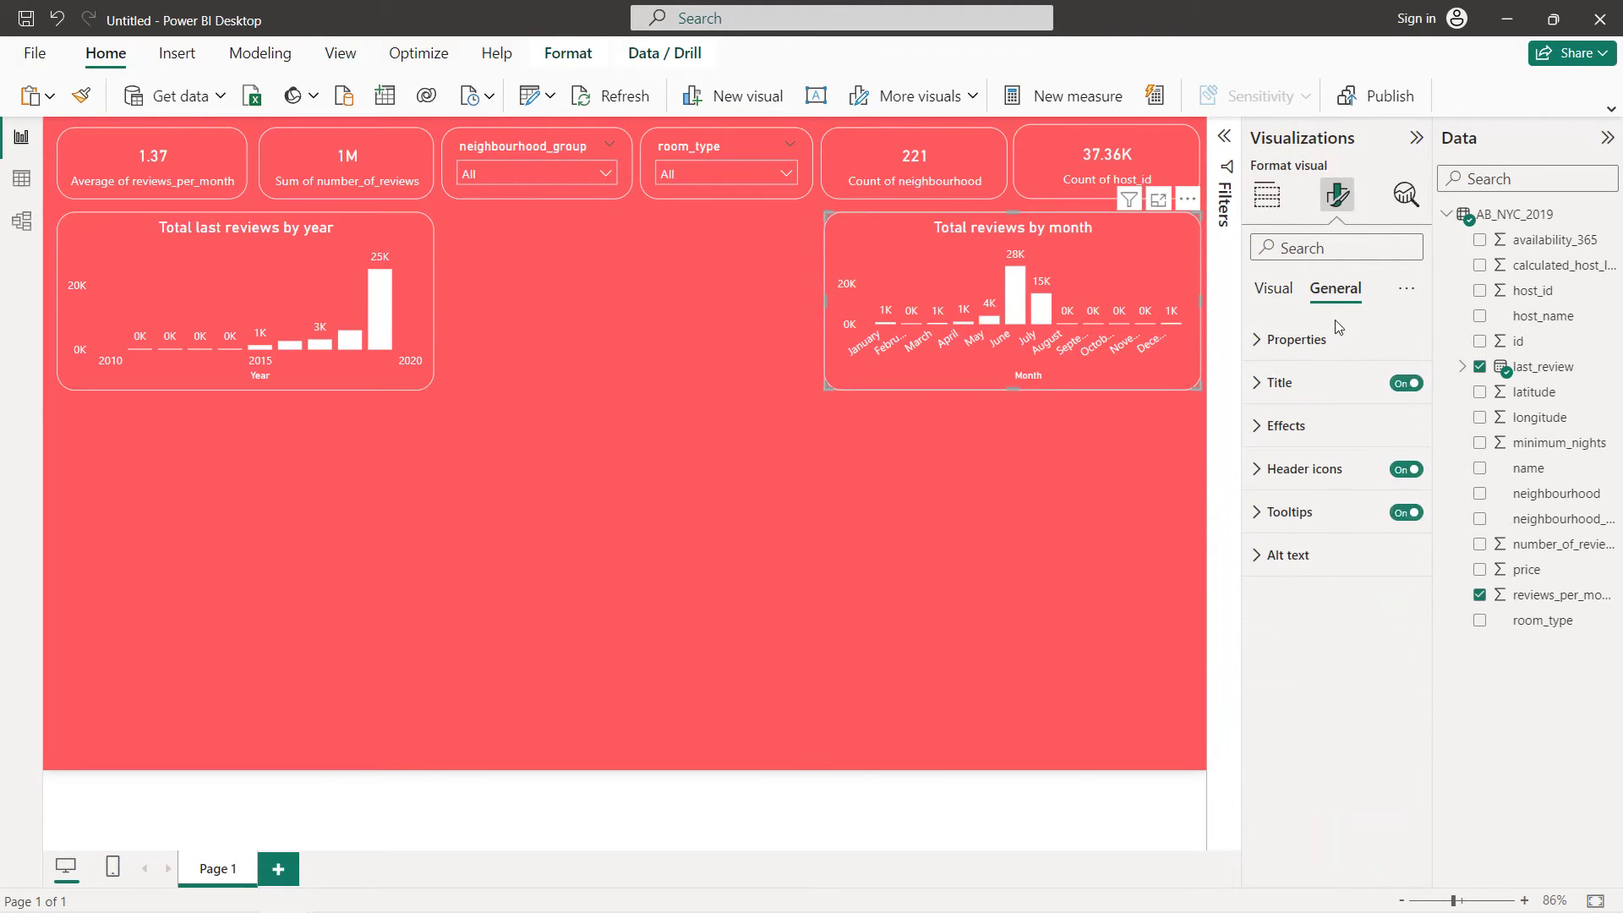
{"action": "left_click", "coordinate": [1311, 382]}
{"action": "left_click", "coordinate": [1273, 629]}
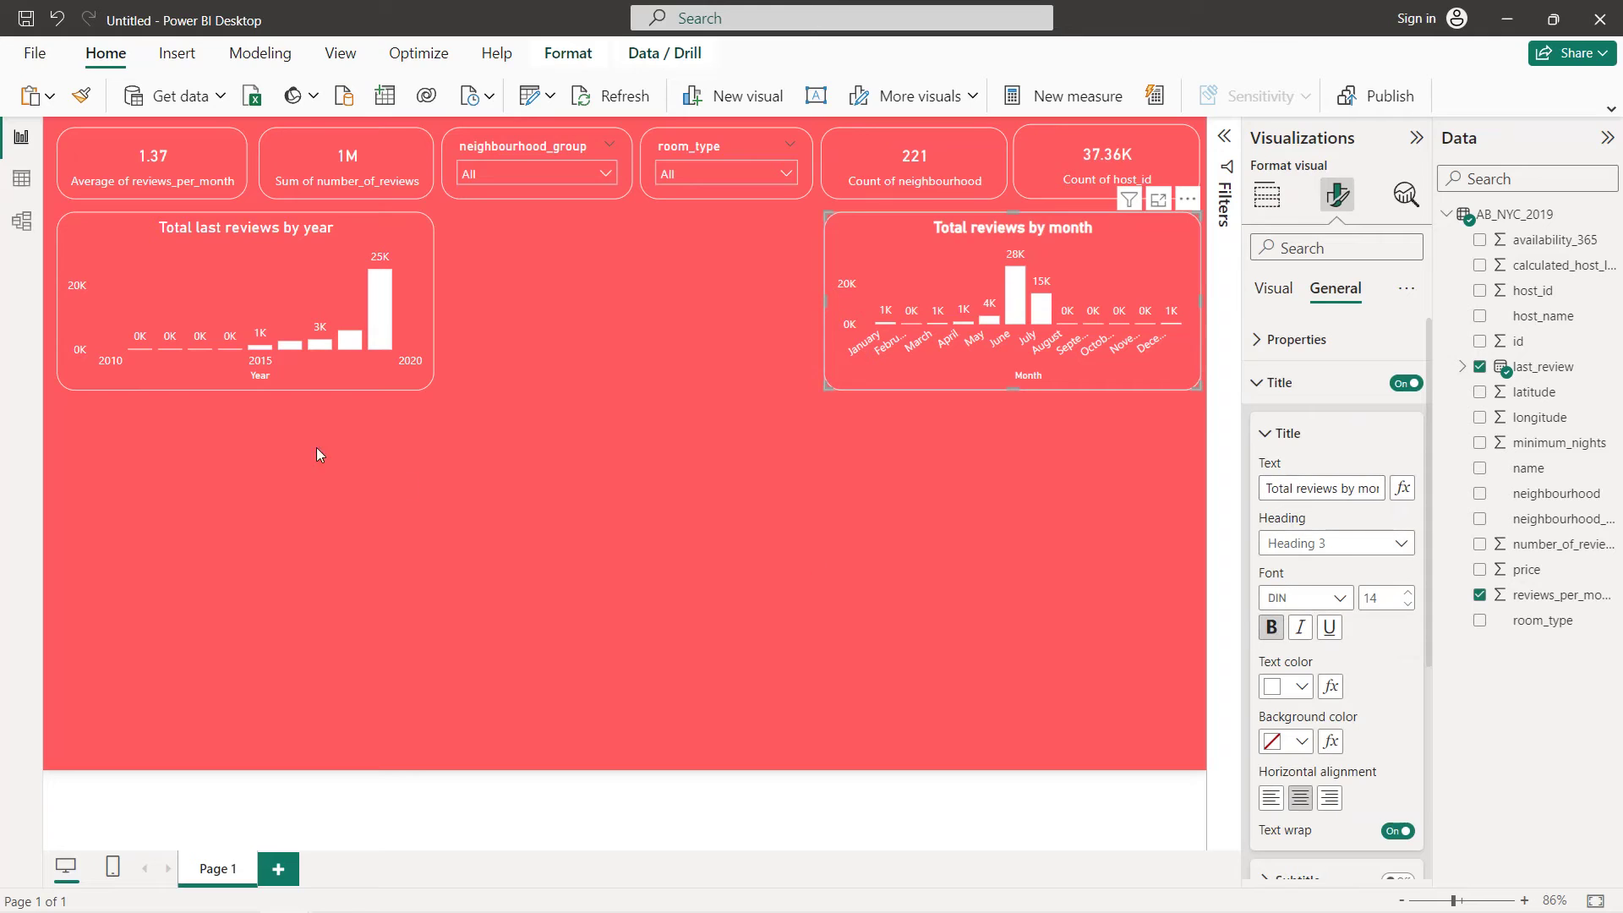
{"action": "left_click", "coordinate": [240, 287]}
{"action": "left_click", "coordinate": [1272, 627]}
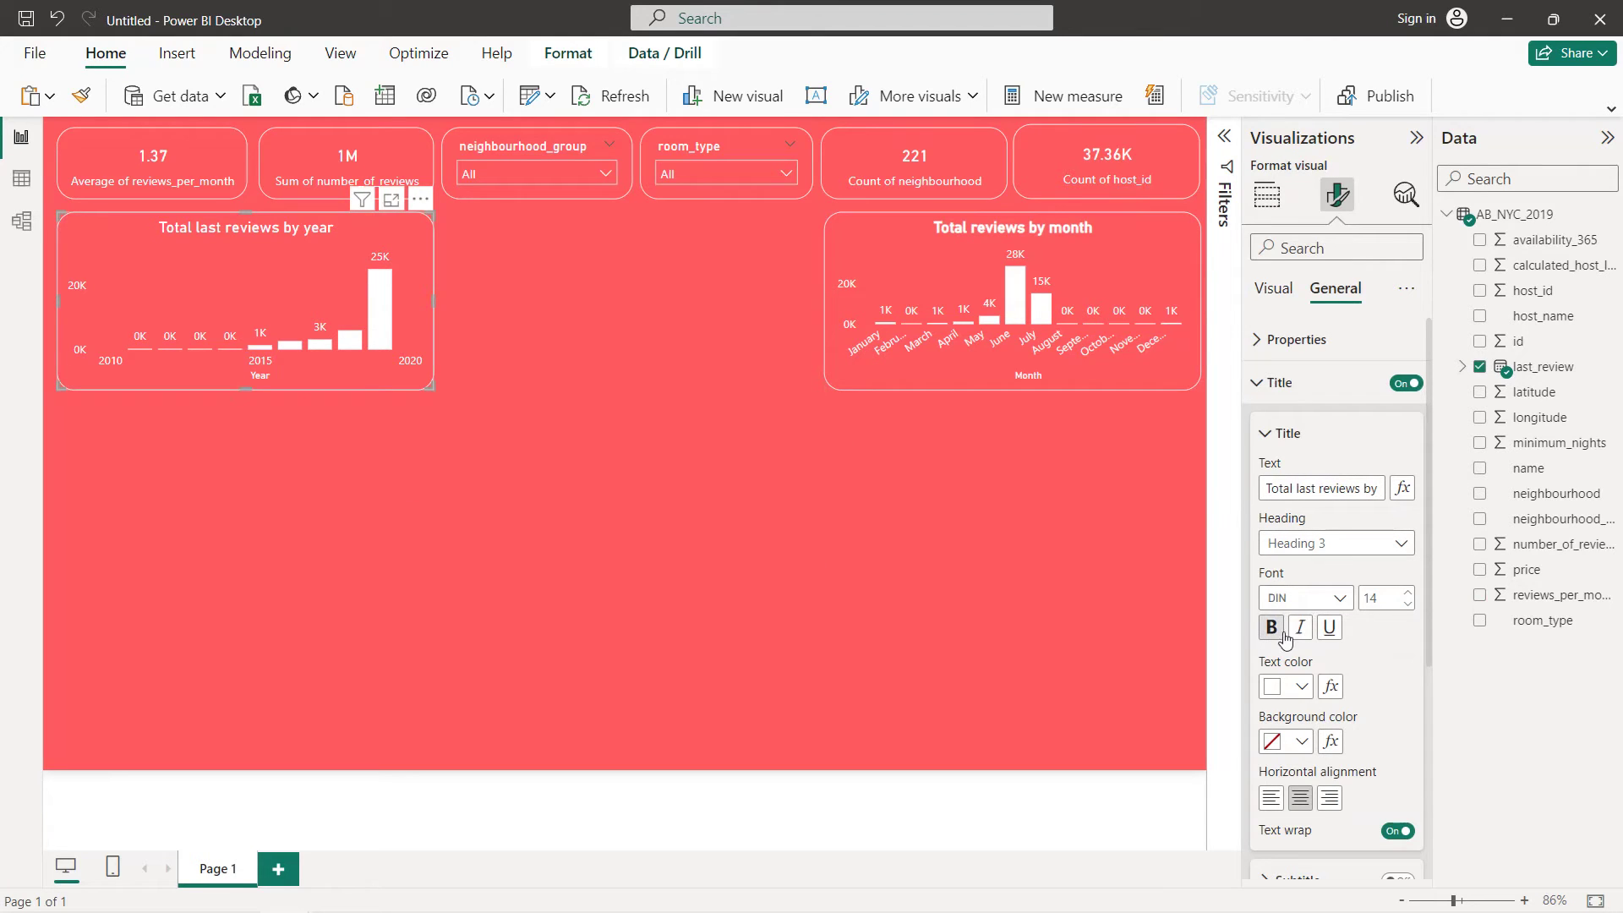
Reduce the font size of the X-axis month labels in the "Total reviews by month" chart
{"action": "left_click", "coordinate": [895, 323]}
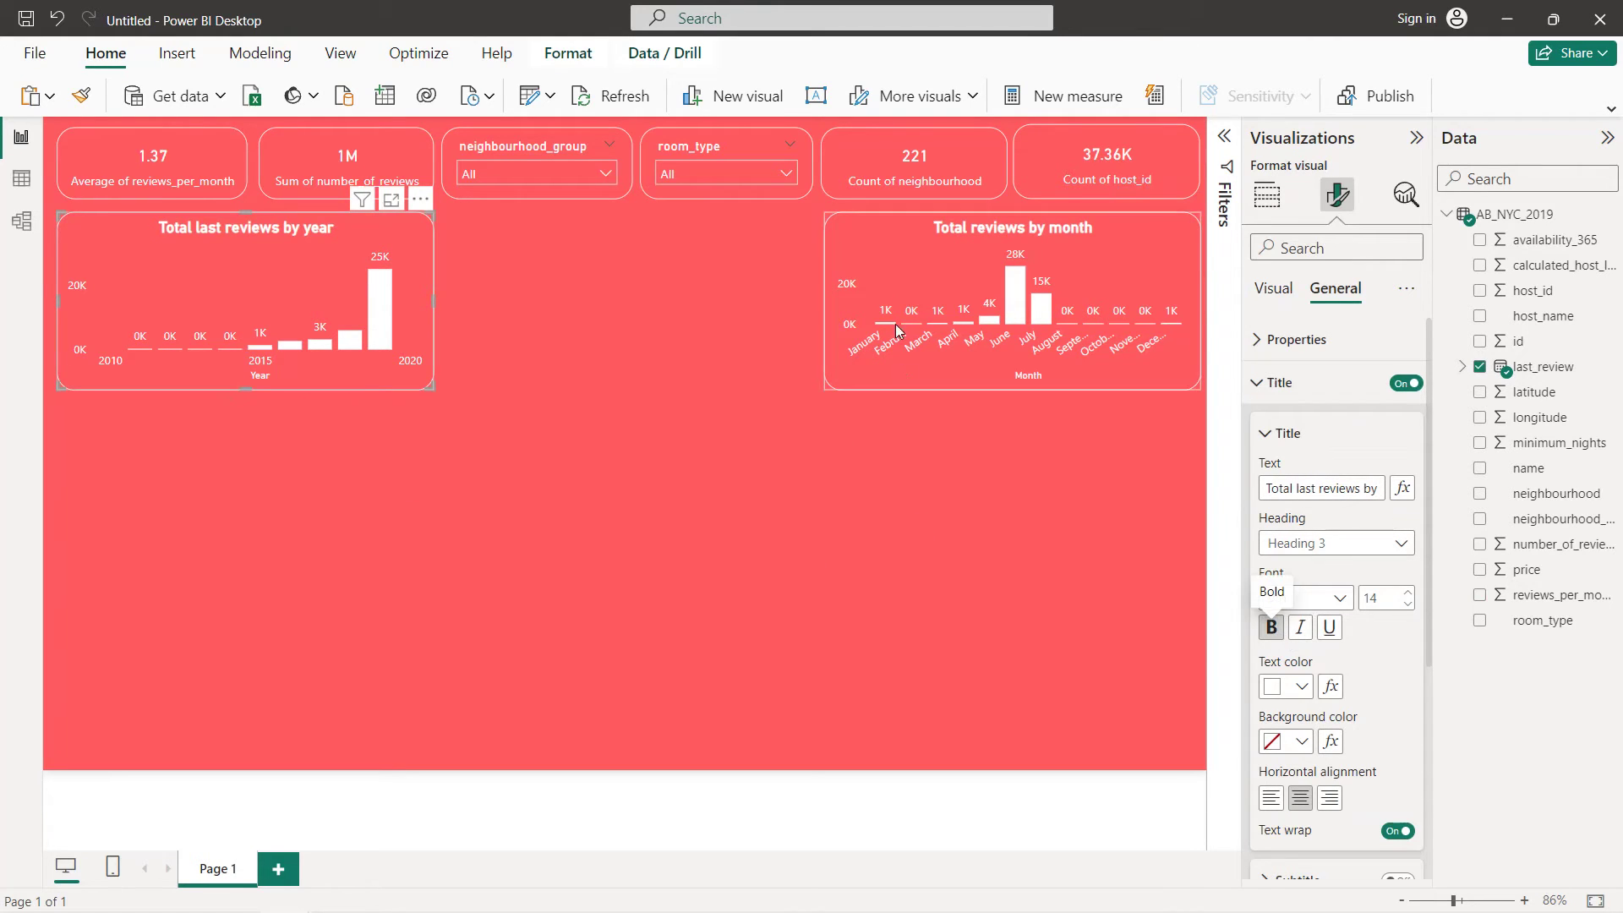
{"action": "left_click", "coordinate": [1274, 289]}
{"action": "left_click", "coordinate": [1284, 339]}
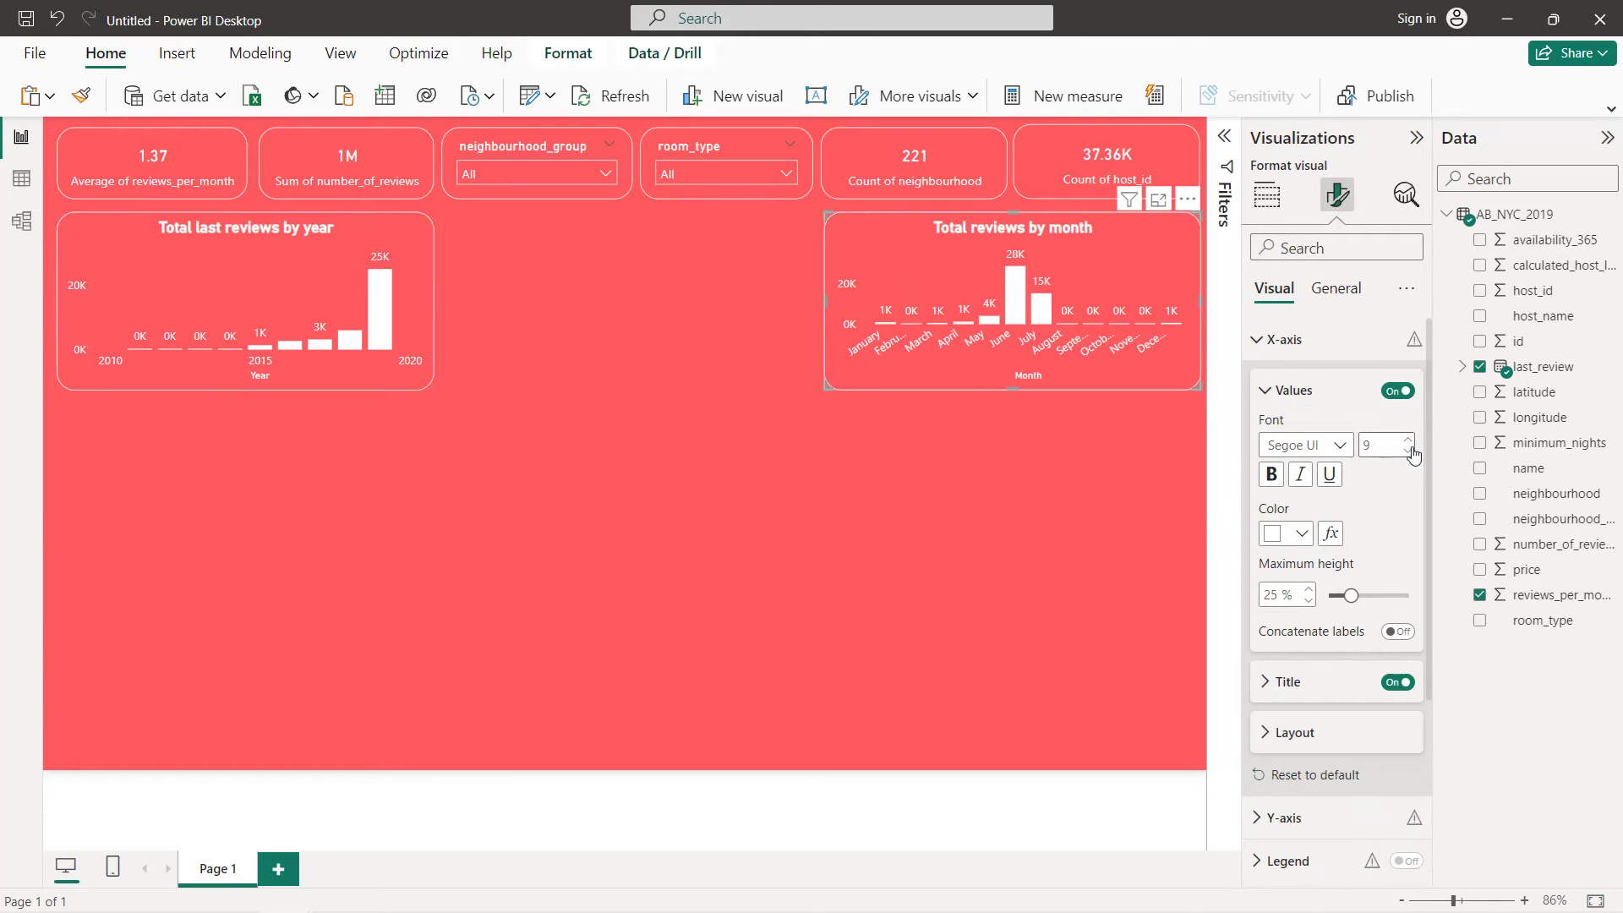
{"action": "left_click", "coordinate": [926, 437]}
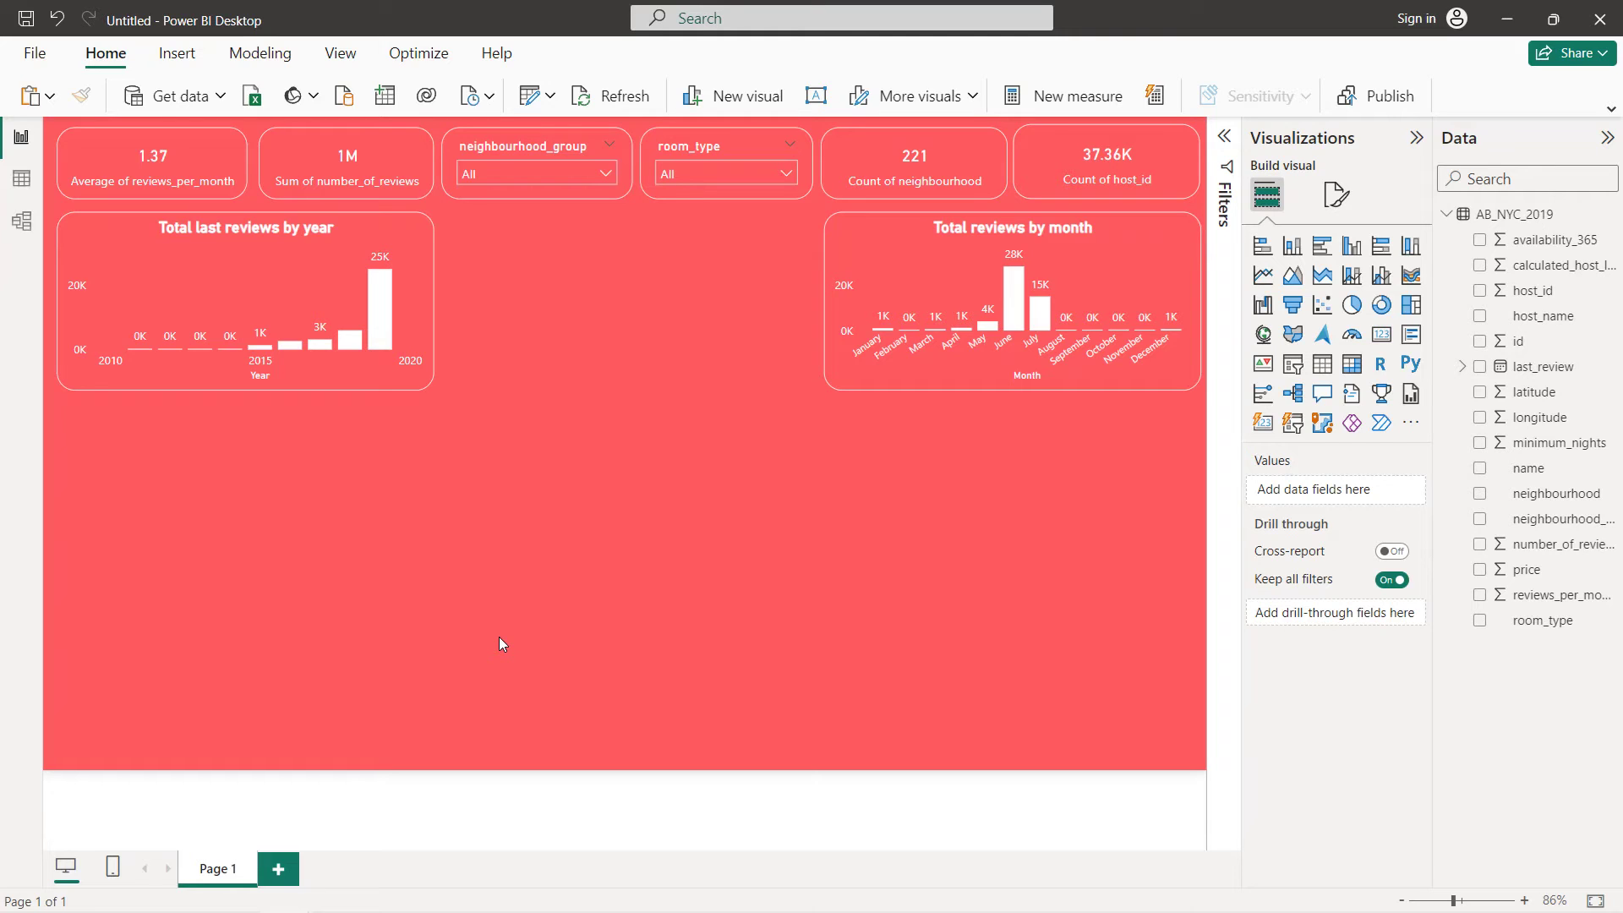
Duplicate the "Total last reviews by year" chart and place the copy in the gap between the two review charts
{"action": "left_click", "coordinate": [306, 302]}
{"action": "key", "text": "ctrl+c"}
{"action": "key", "text": "ctrl+v"}
{"action": "left_click_drag", "start_coordinate": [306, 296], "coordinate": [679, 287]}
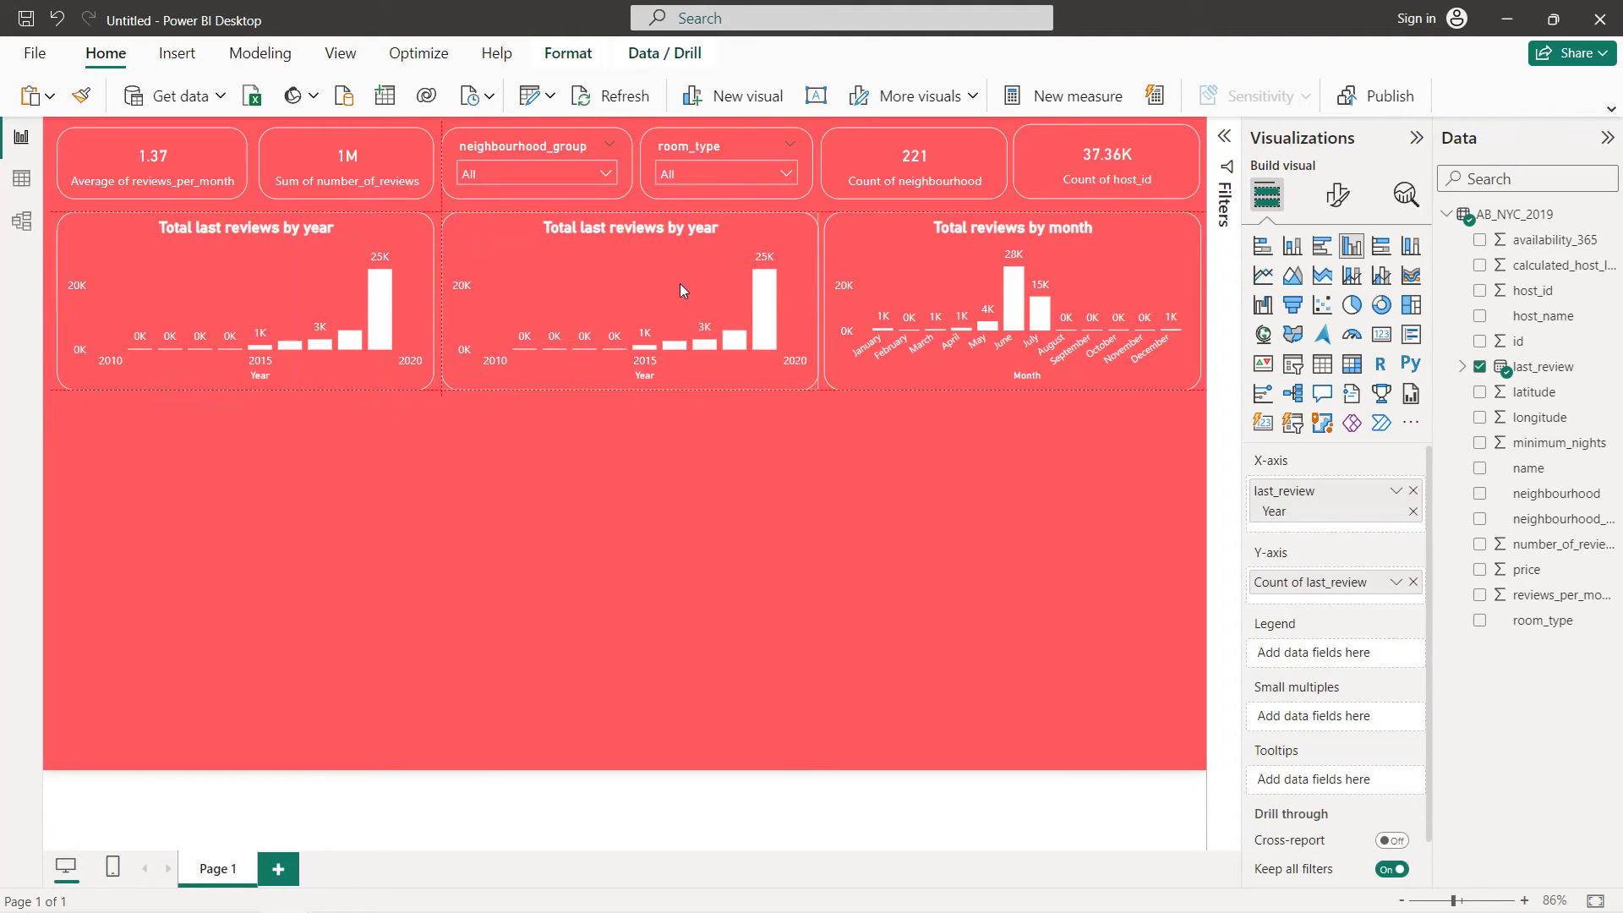
{"action": "left_click_drag", "start_coordinate": [683, 288], "coordinate": [681, 285]}
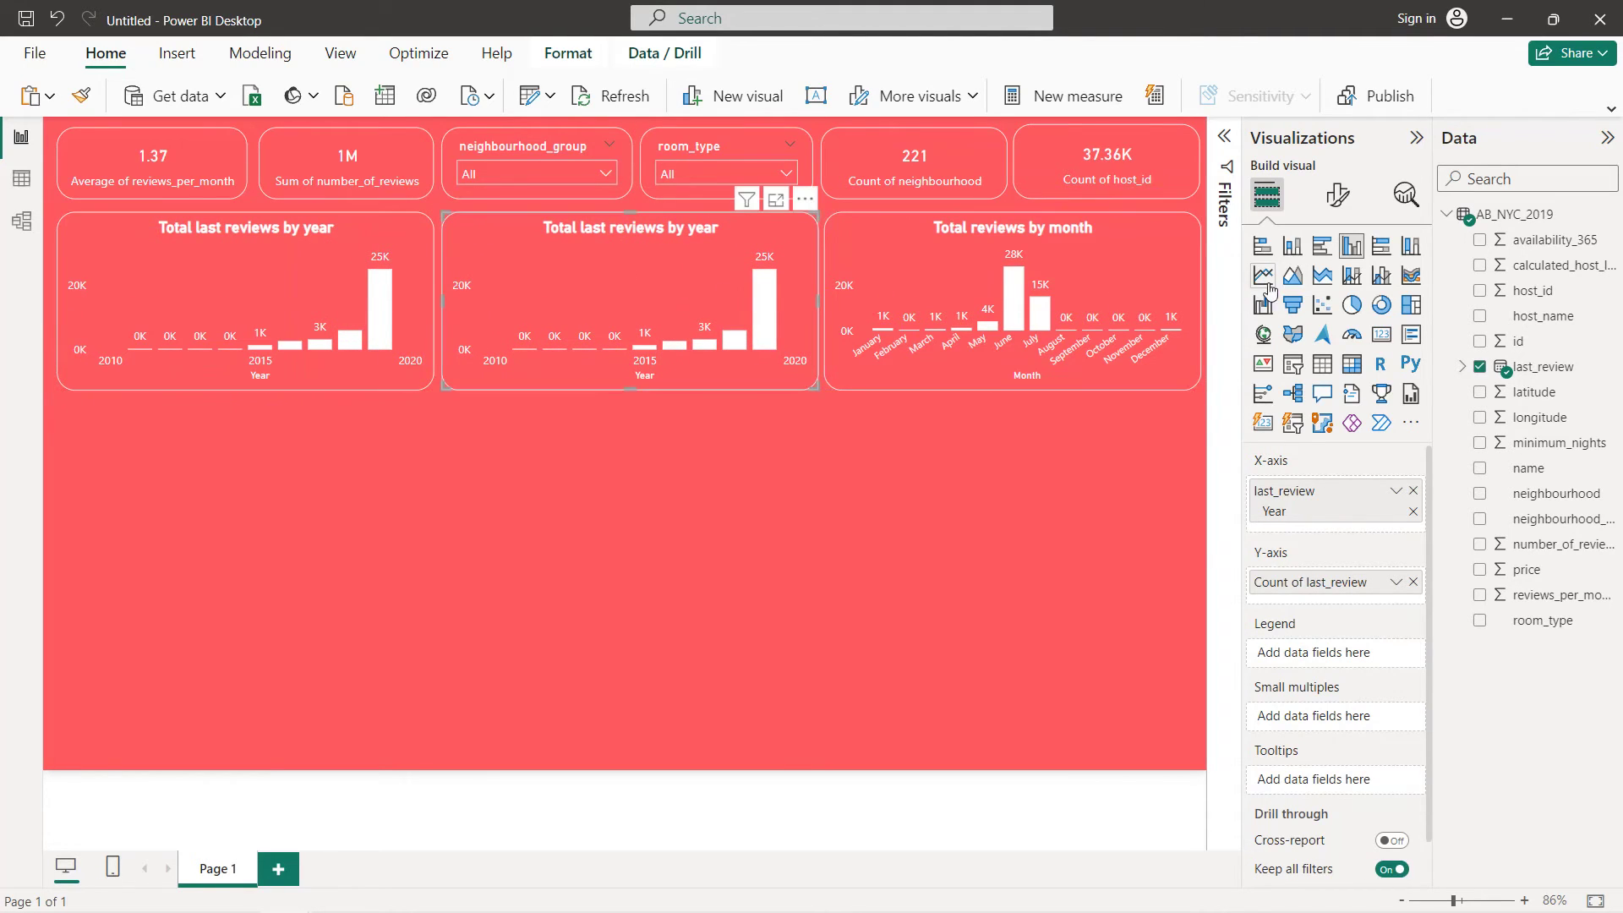
Convert the middle copy to a clustered bar chart and replace its last_review fields with neighbourhood_group on the Y-axis and count of name on the X-axis
{"action": "left_click", "coordinate": [1324, 247]}
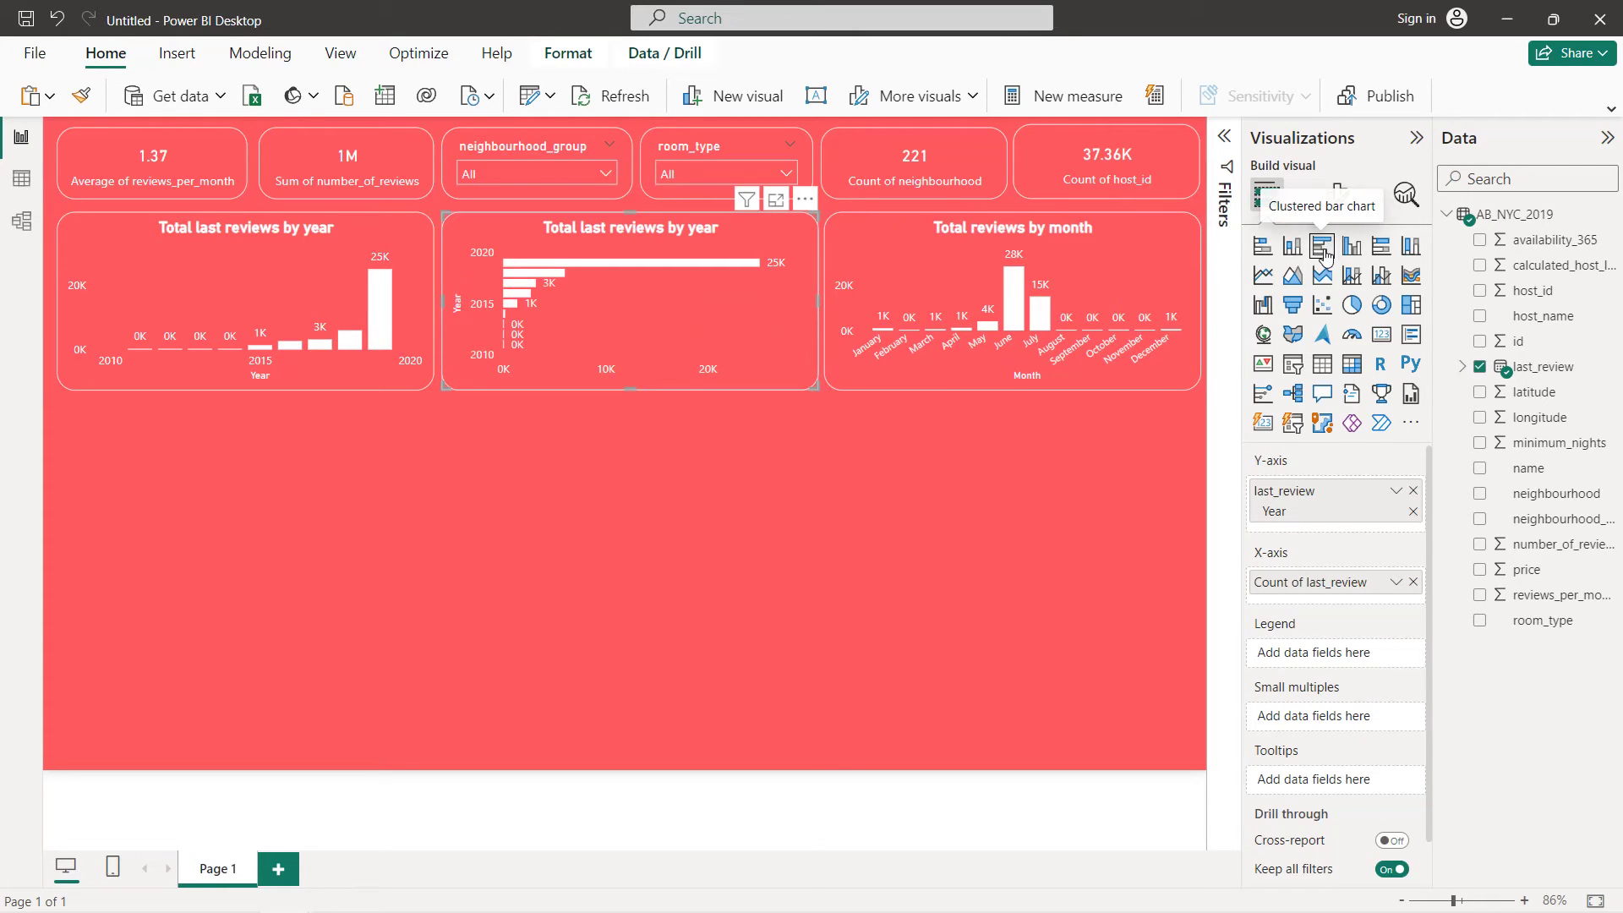
{"action": "left_click", "coordinate": [1412, 492]}
{"action": "left_click", "coordinate": [1412, 556]}
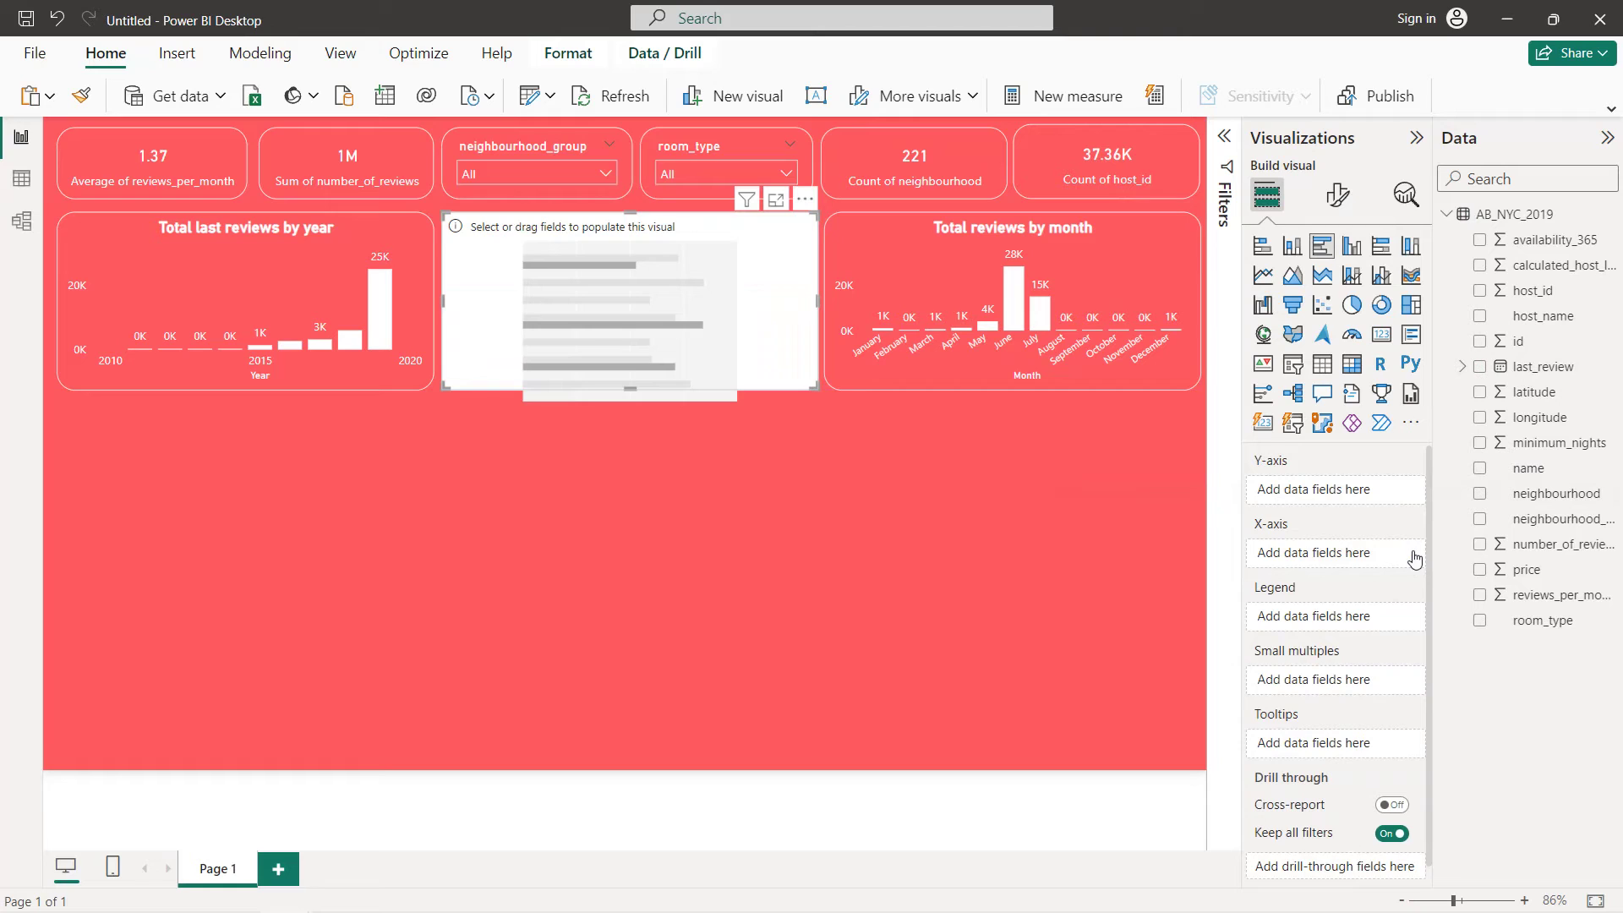
{"action": "left_click_drag", "start_coordinate": [1526, 520], "coordinate": [1349, 497]}
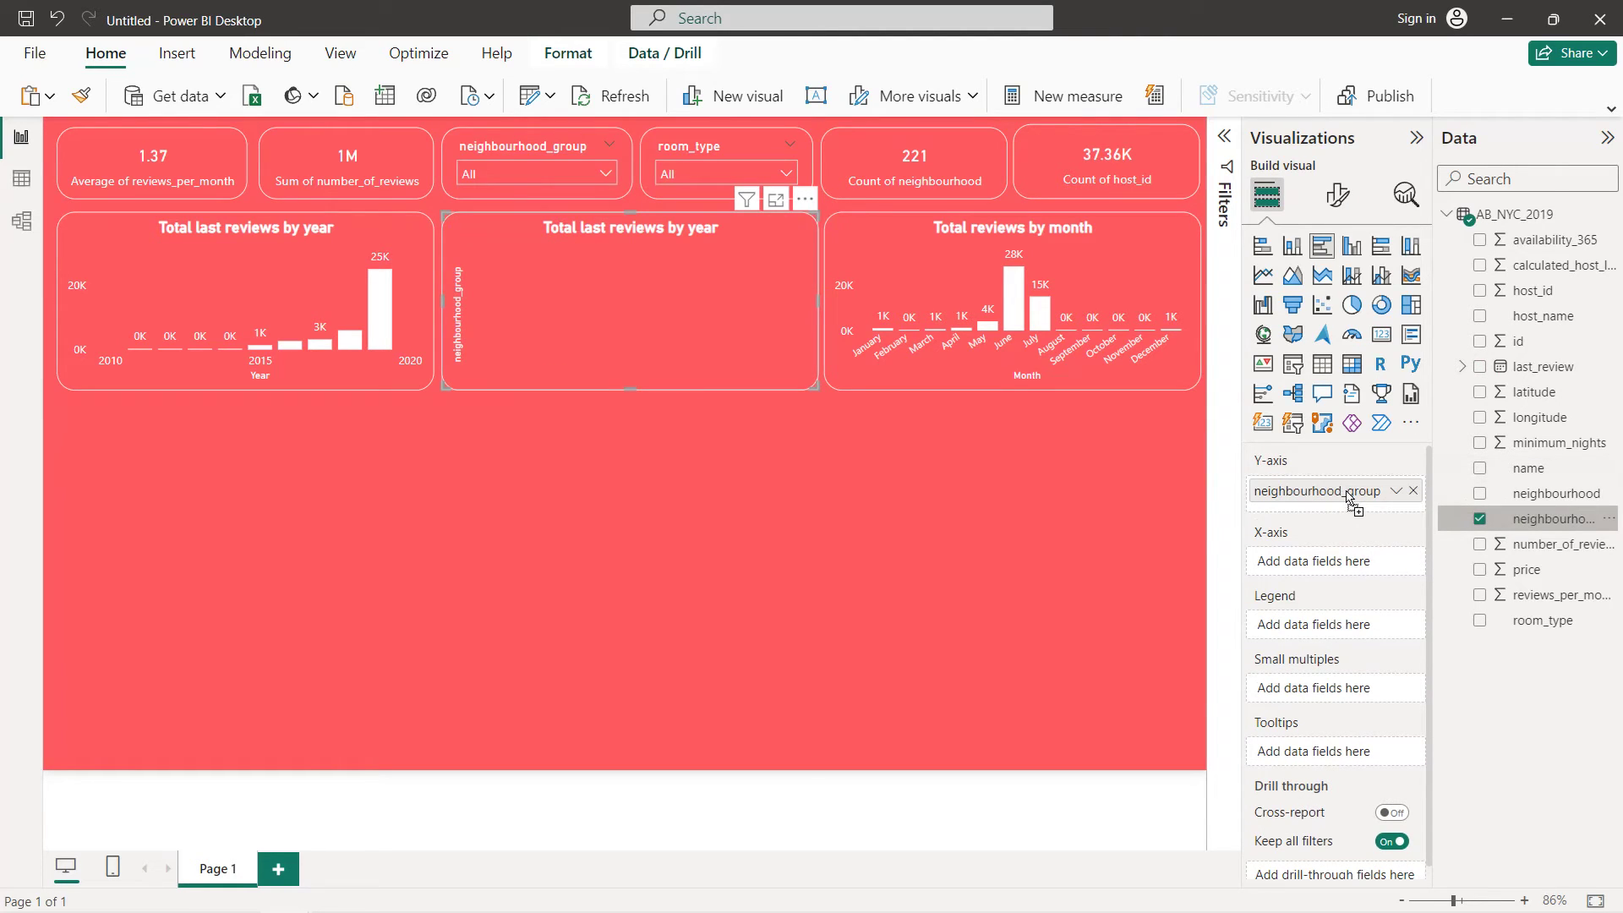
{"action": "mouse_move", "coordinate": [1526, 476]}
{"action": "left_mouse_down"}
{"action": "mouse_move", "coordinate": [1273, 558]}
{"action": "mouse_move", "coordinate": [1355, 568]}
{"action": "left_mouse_up"}
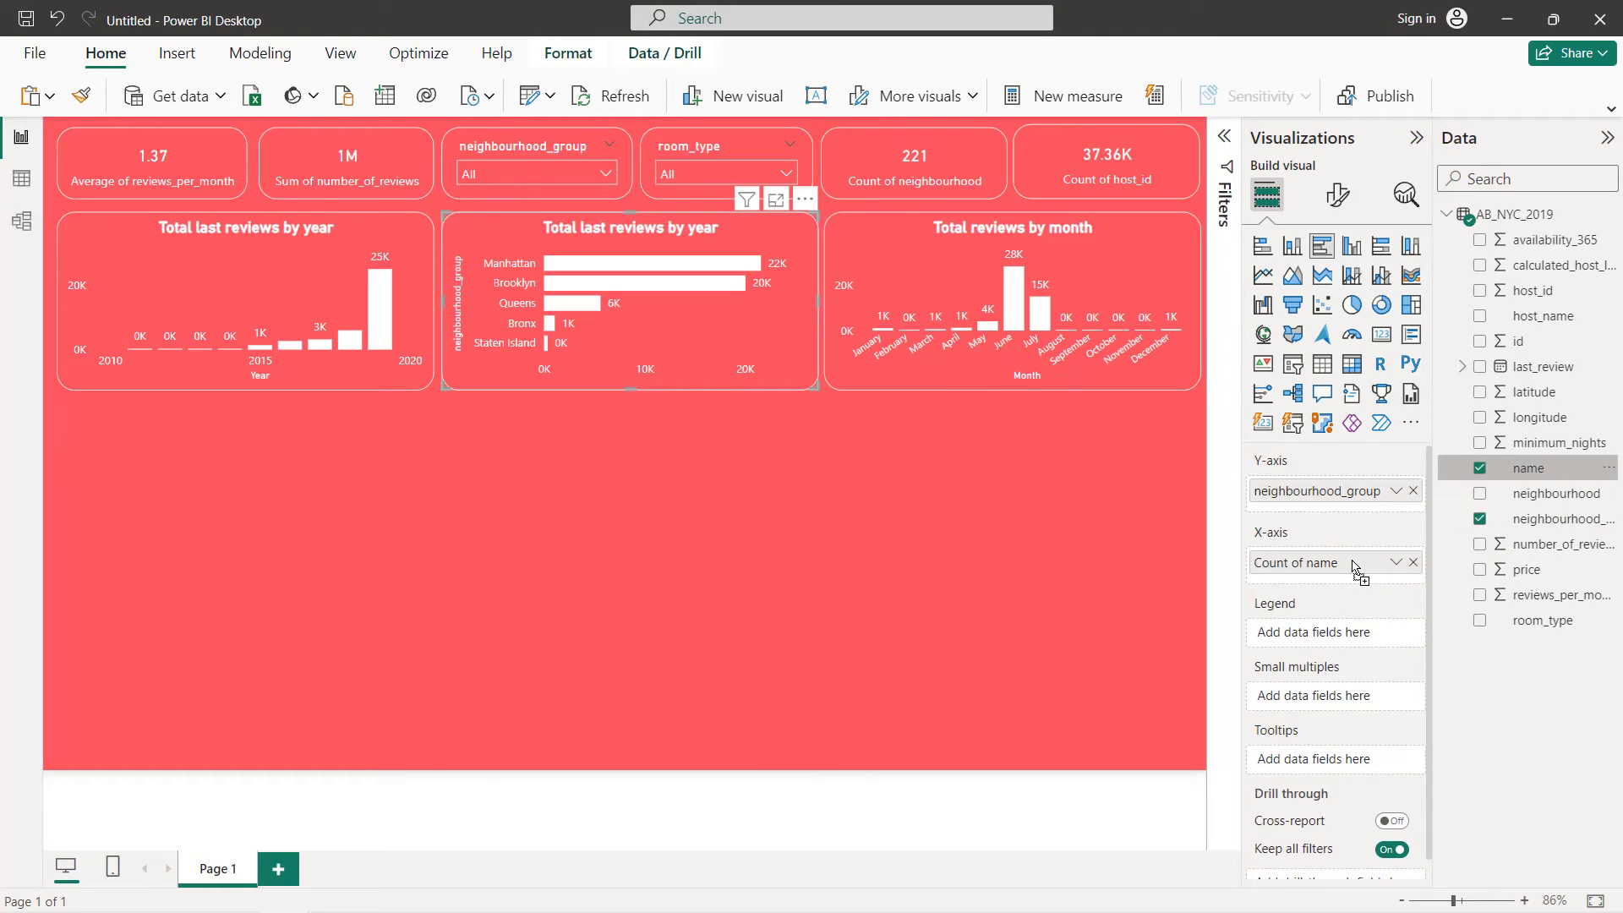
Turn off the Y-axis title of the neighbourhood_group bar chart
{"action": "left_click", "coordinate": [1343, 197]}
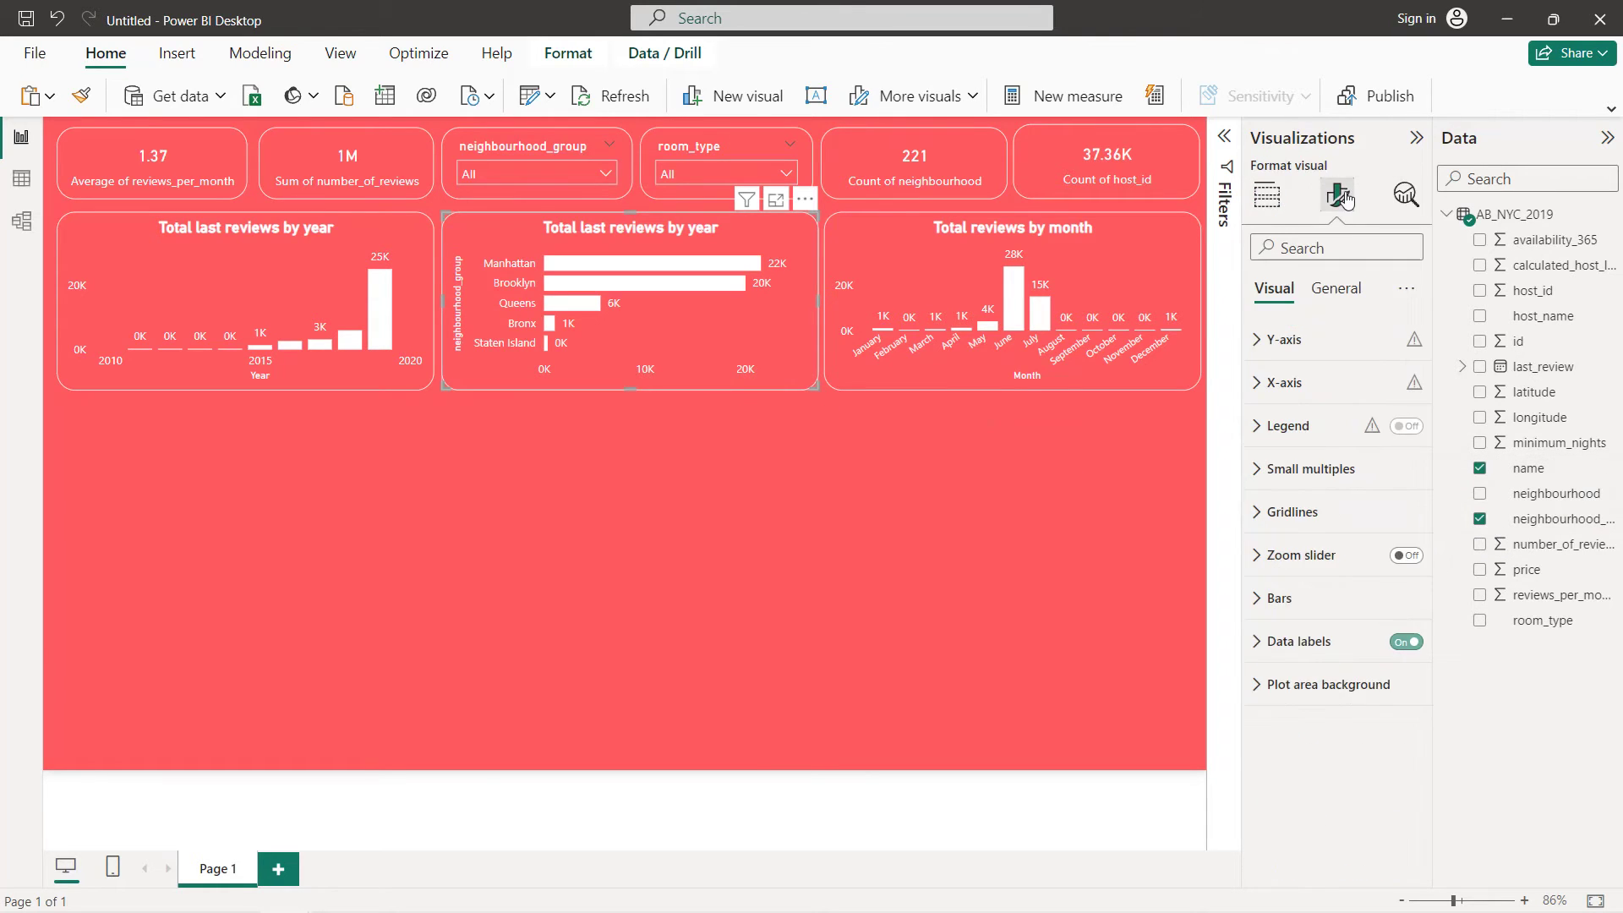
{"action": "left_click", "coordinate": [1353, 342]}
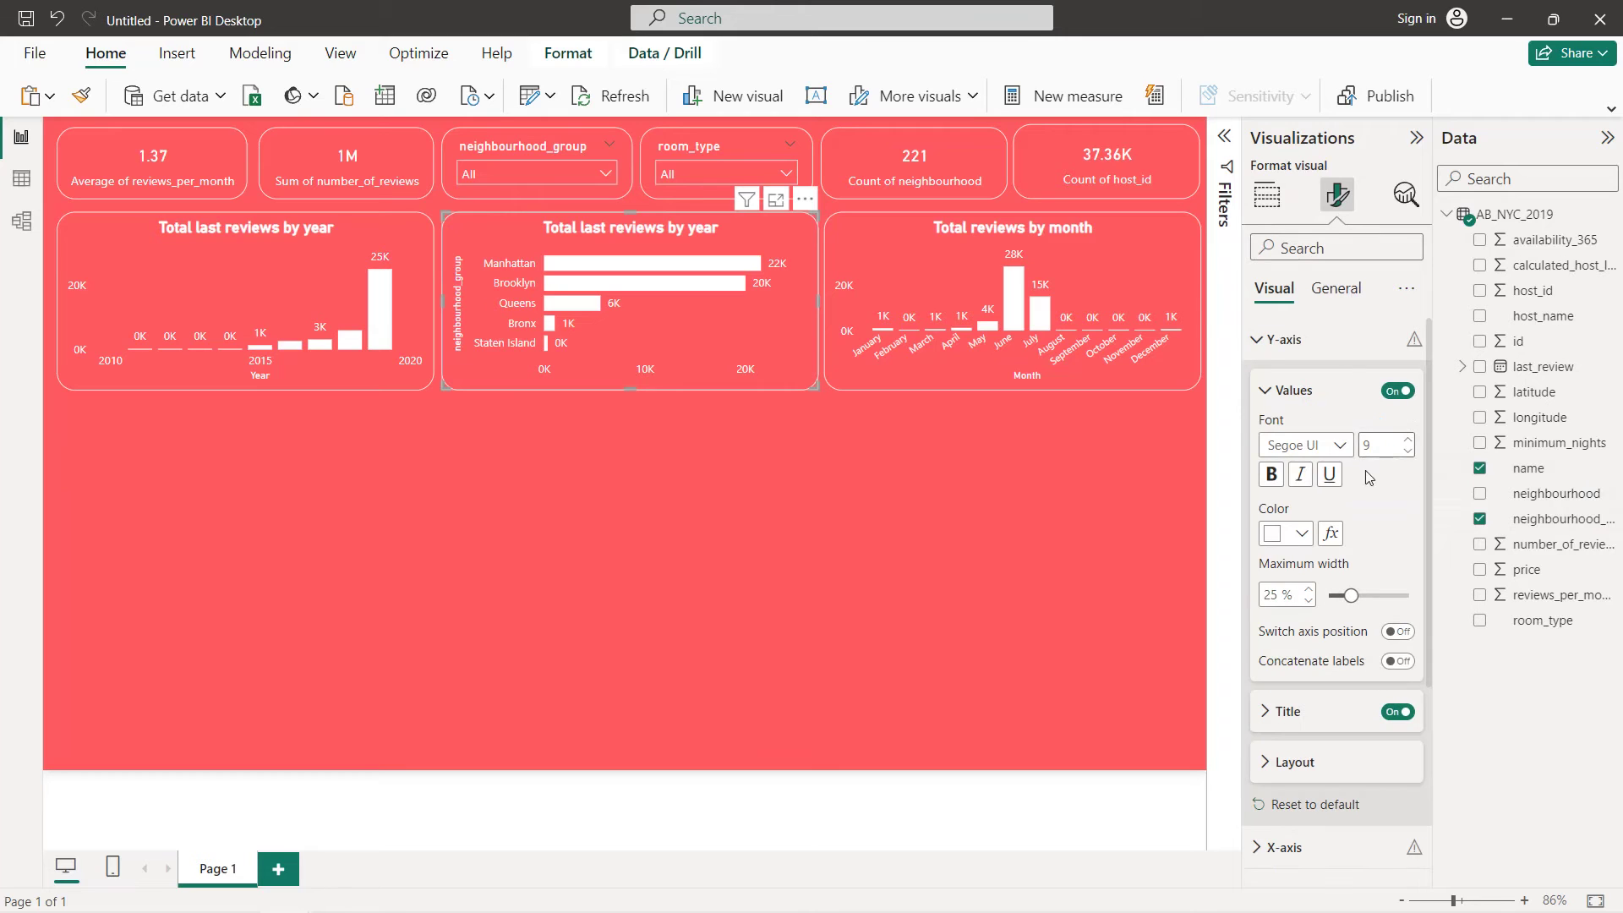
{"action": "left_click", "coordinate": [1393, 713]}
{"action": "left_click", "coordinate": [1267, 195]}
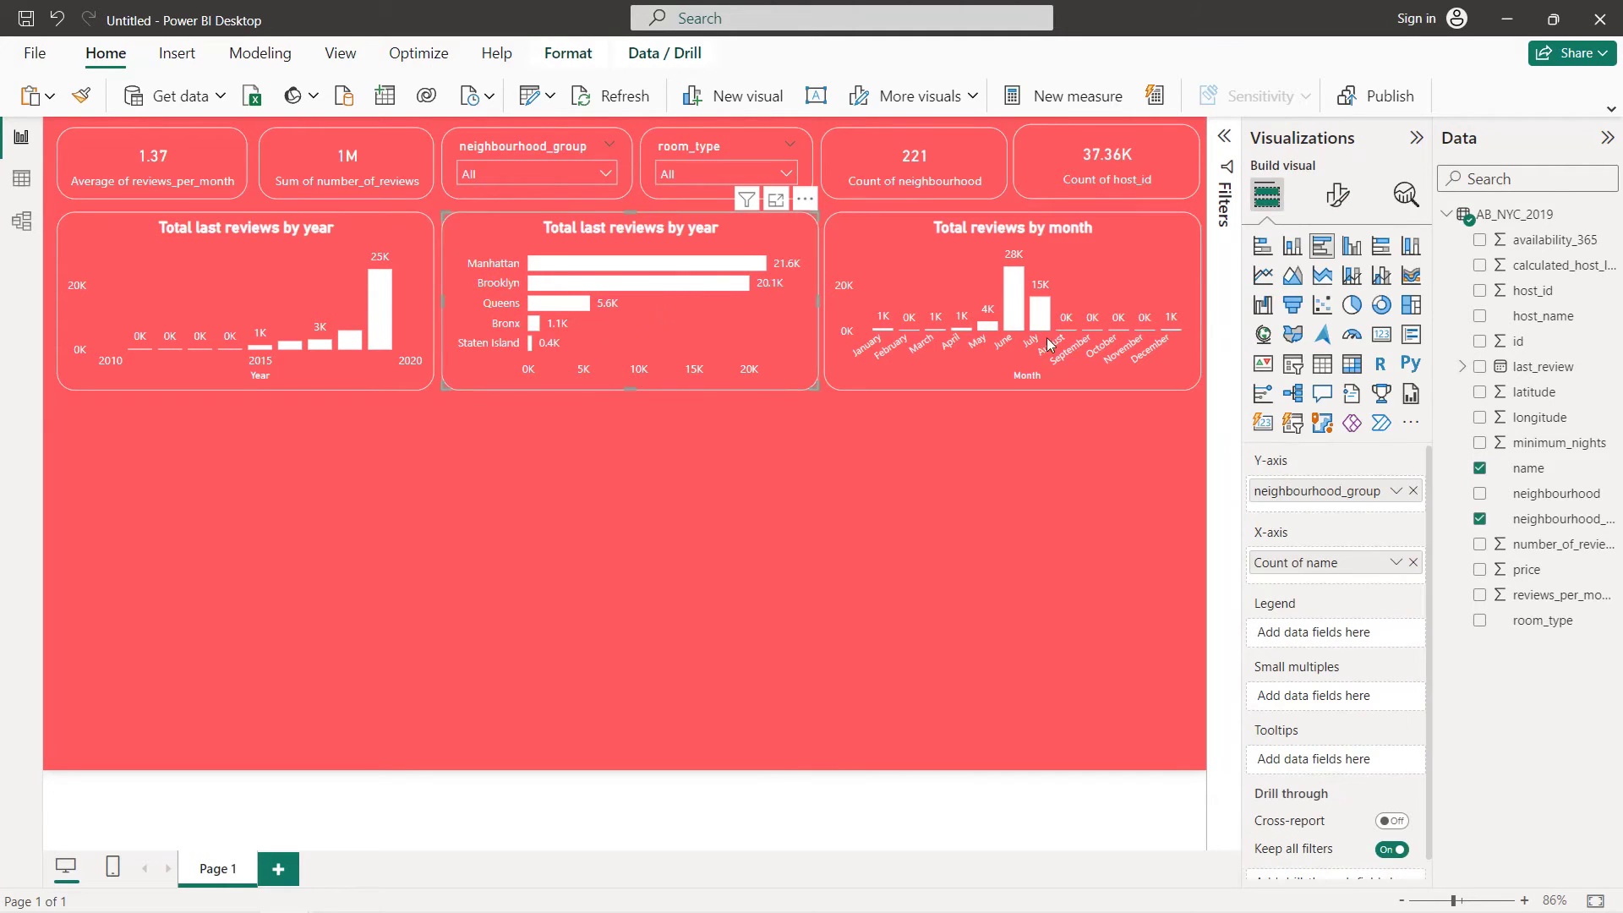
Change the neighbourhood_group bar chart's title to "Total bookings by neighborhood group"
{"action": "left_click", "coordinate": [1337, 195]}
{"action": "left_click", "coordinate": [1337, 290]}
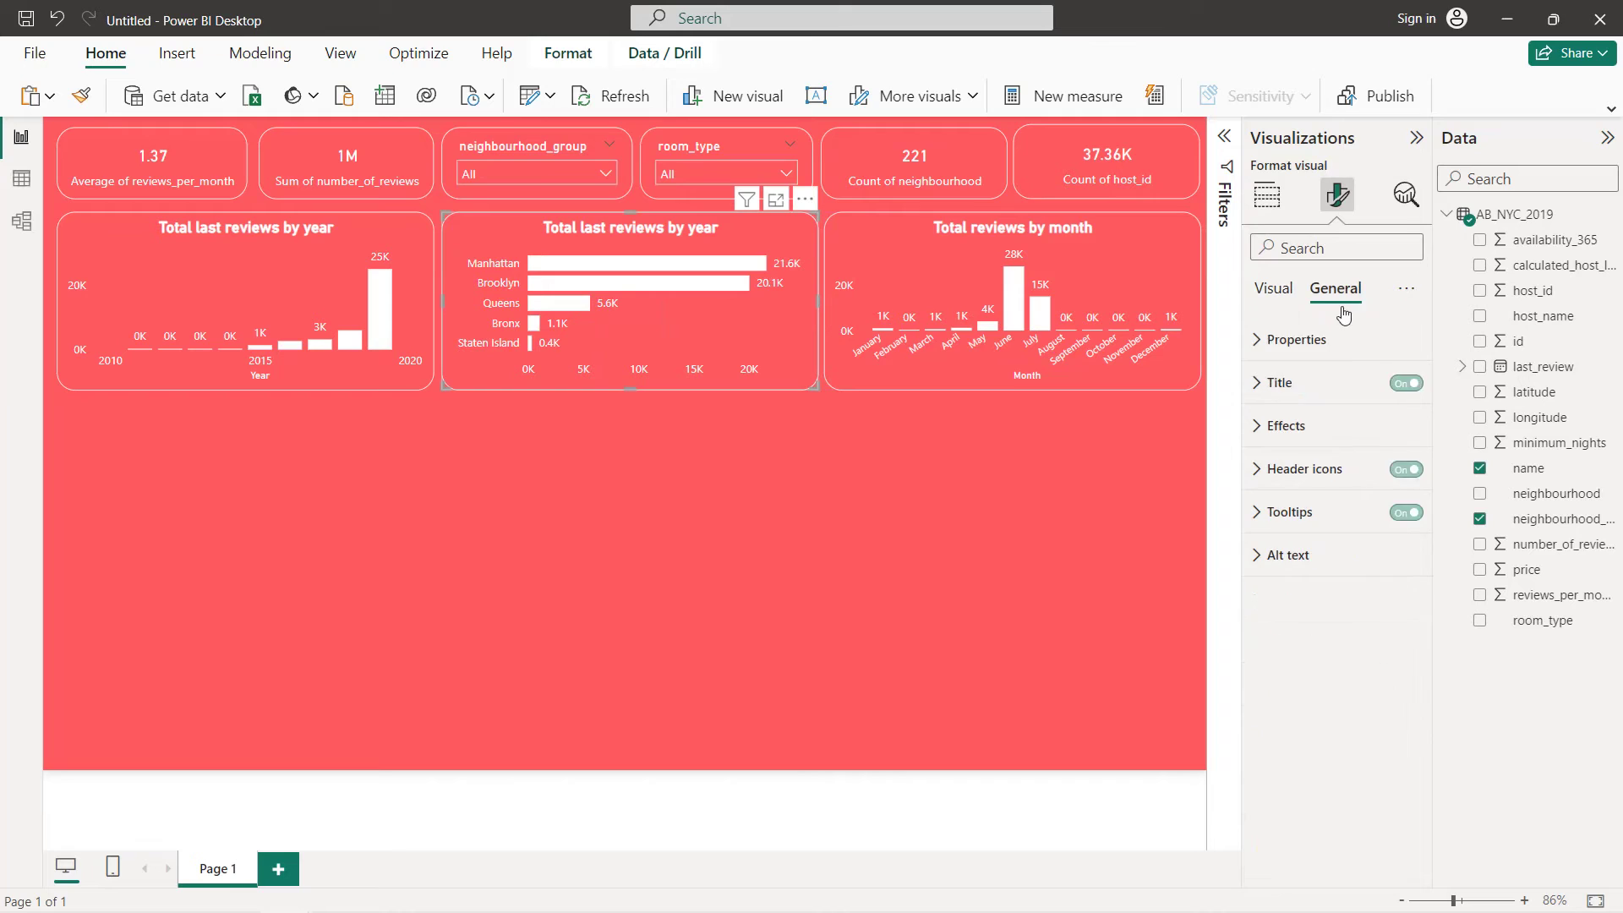
{"action": "left_click", "coordinate": [1332, 380]}
{"action": "triple_click", "coordinate": [1319, 488]}
{"action": "type", "text": "Y"}
{"action": "key", "text": "BackSpace"}
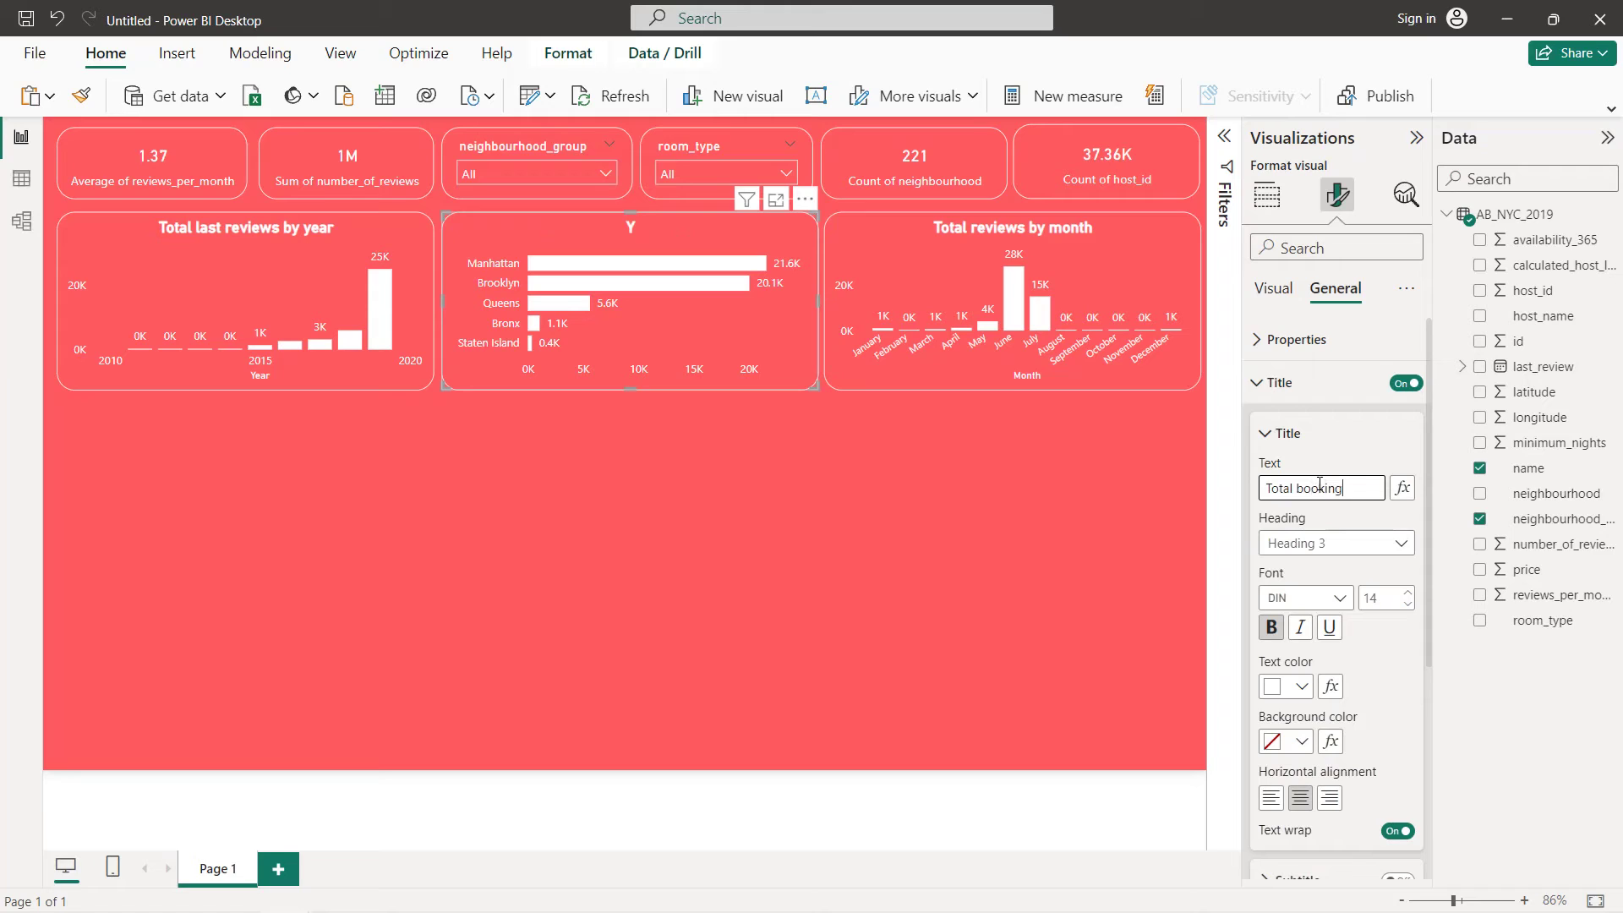
{"action": "type", "text": "Total bookings by neighborhood gr"}
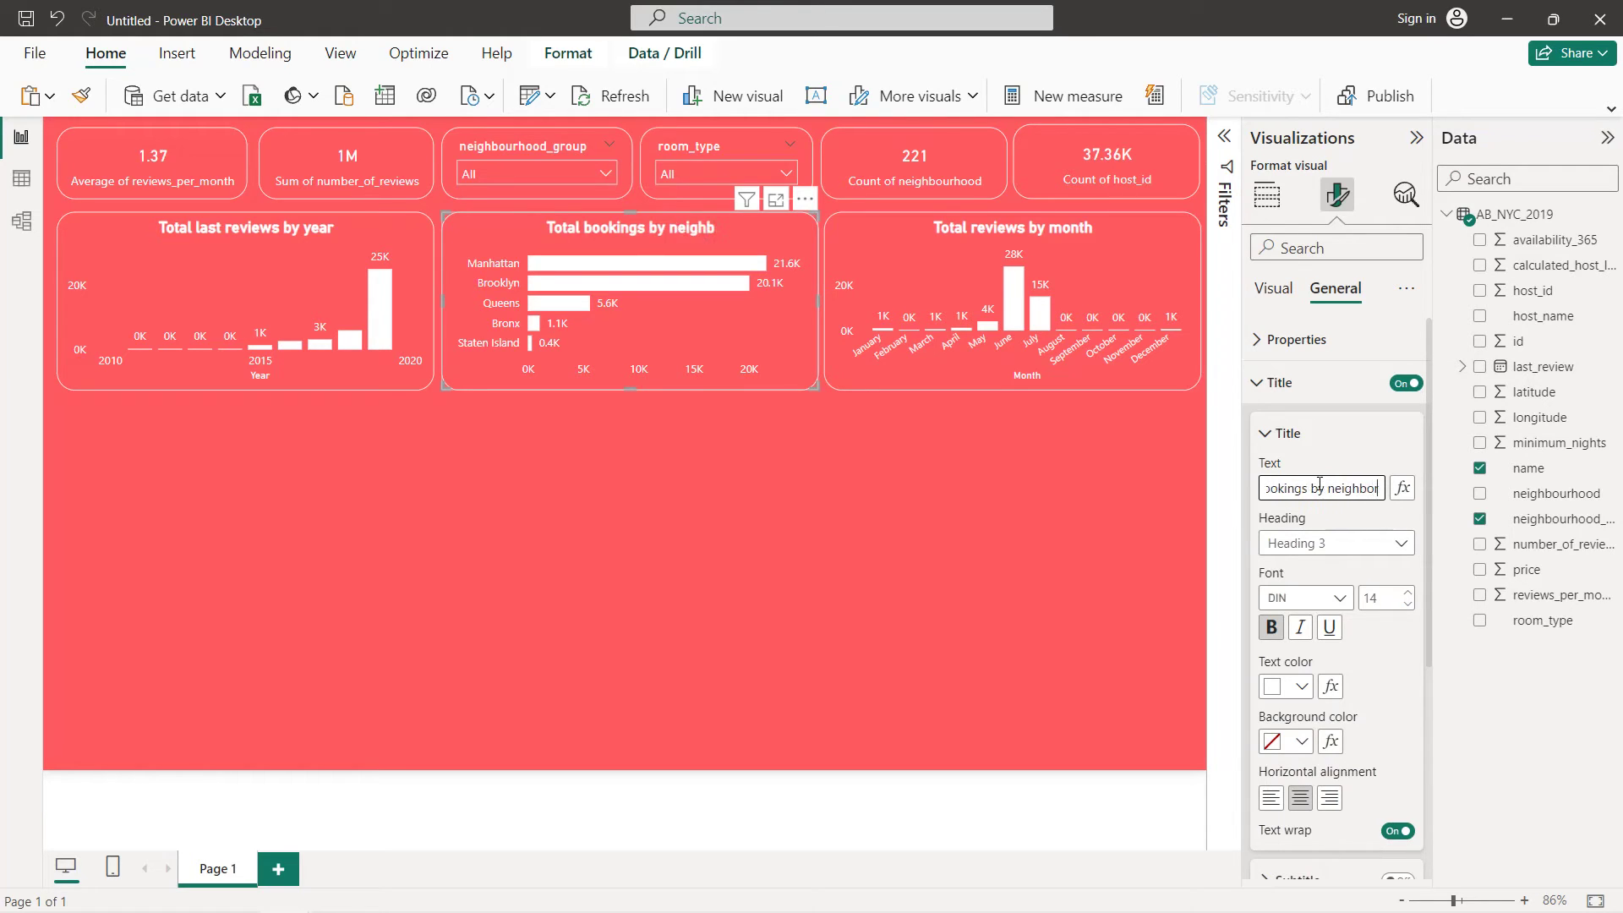
{"action": "type", "text": "oup"}
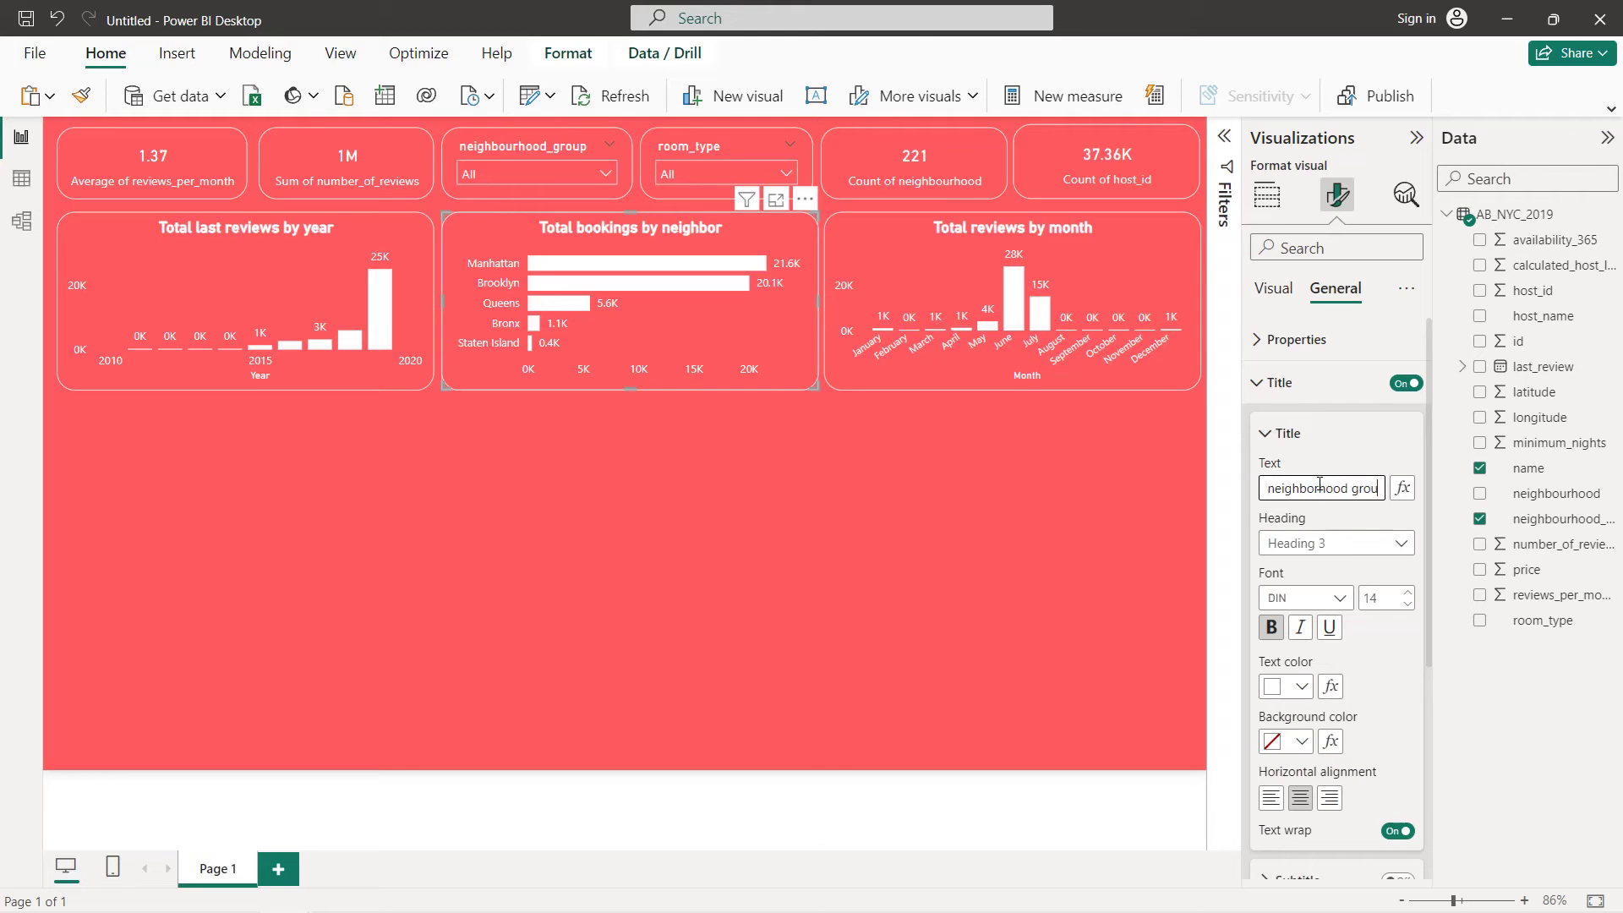
{"action": "left_click", "coordinate": [739, 457]}
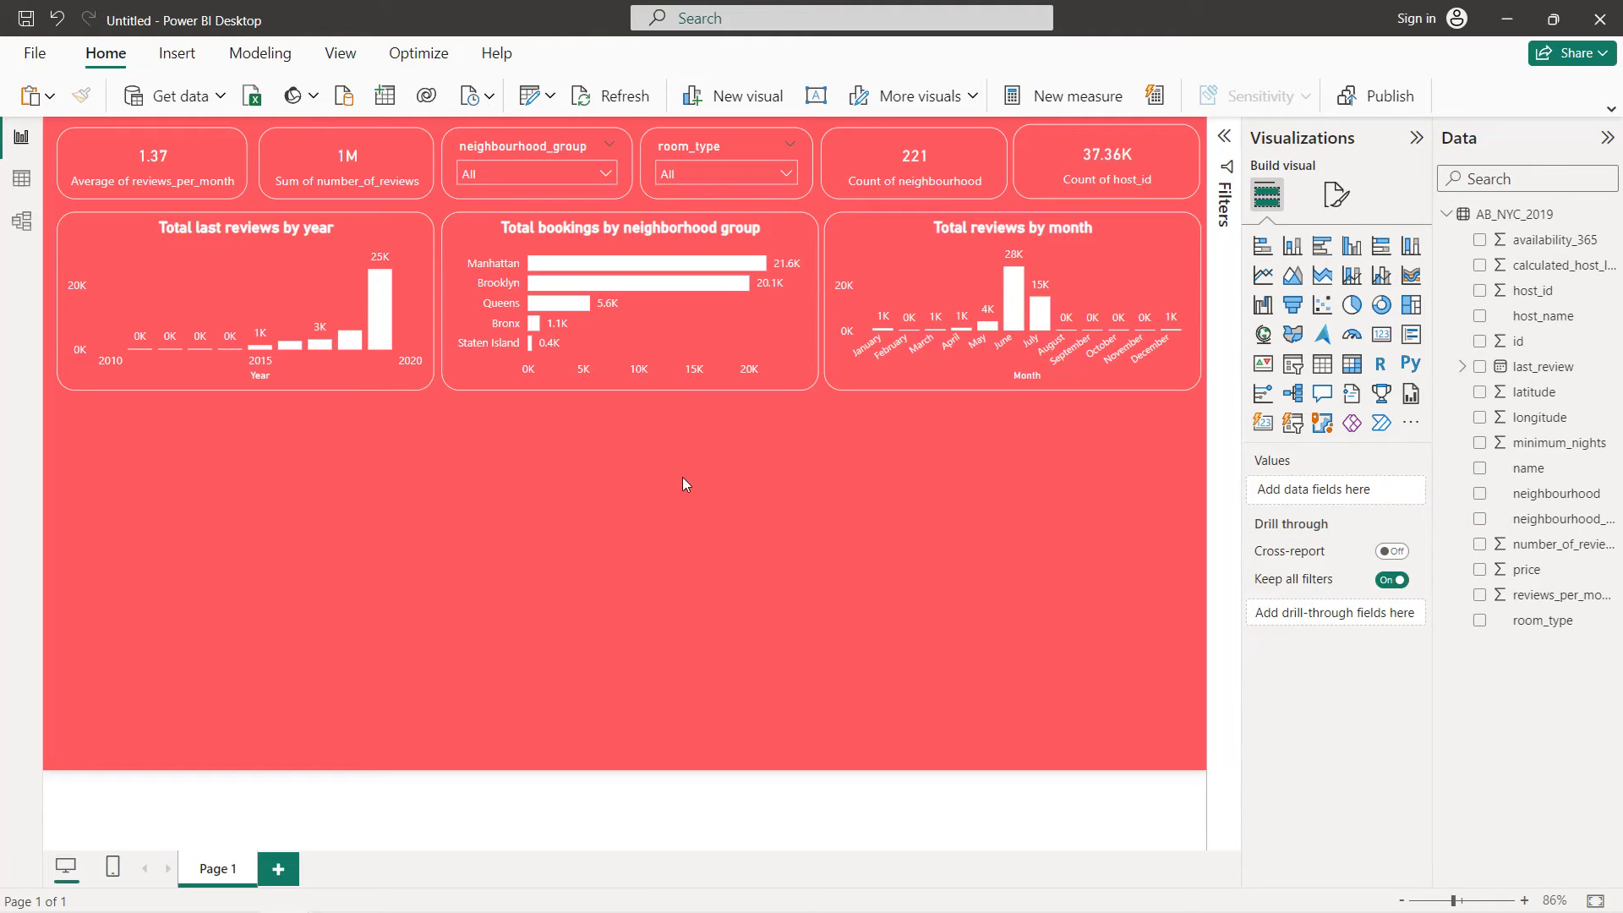
Duplicate the "Total bookings by neighborhood group" chart and place the copy beneath the "Total last reviews by year" chart
{"action": "left_click", "coordinate": [660, 344]}
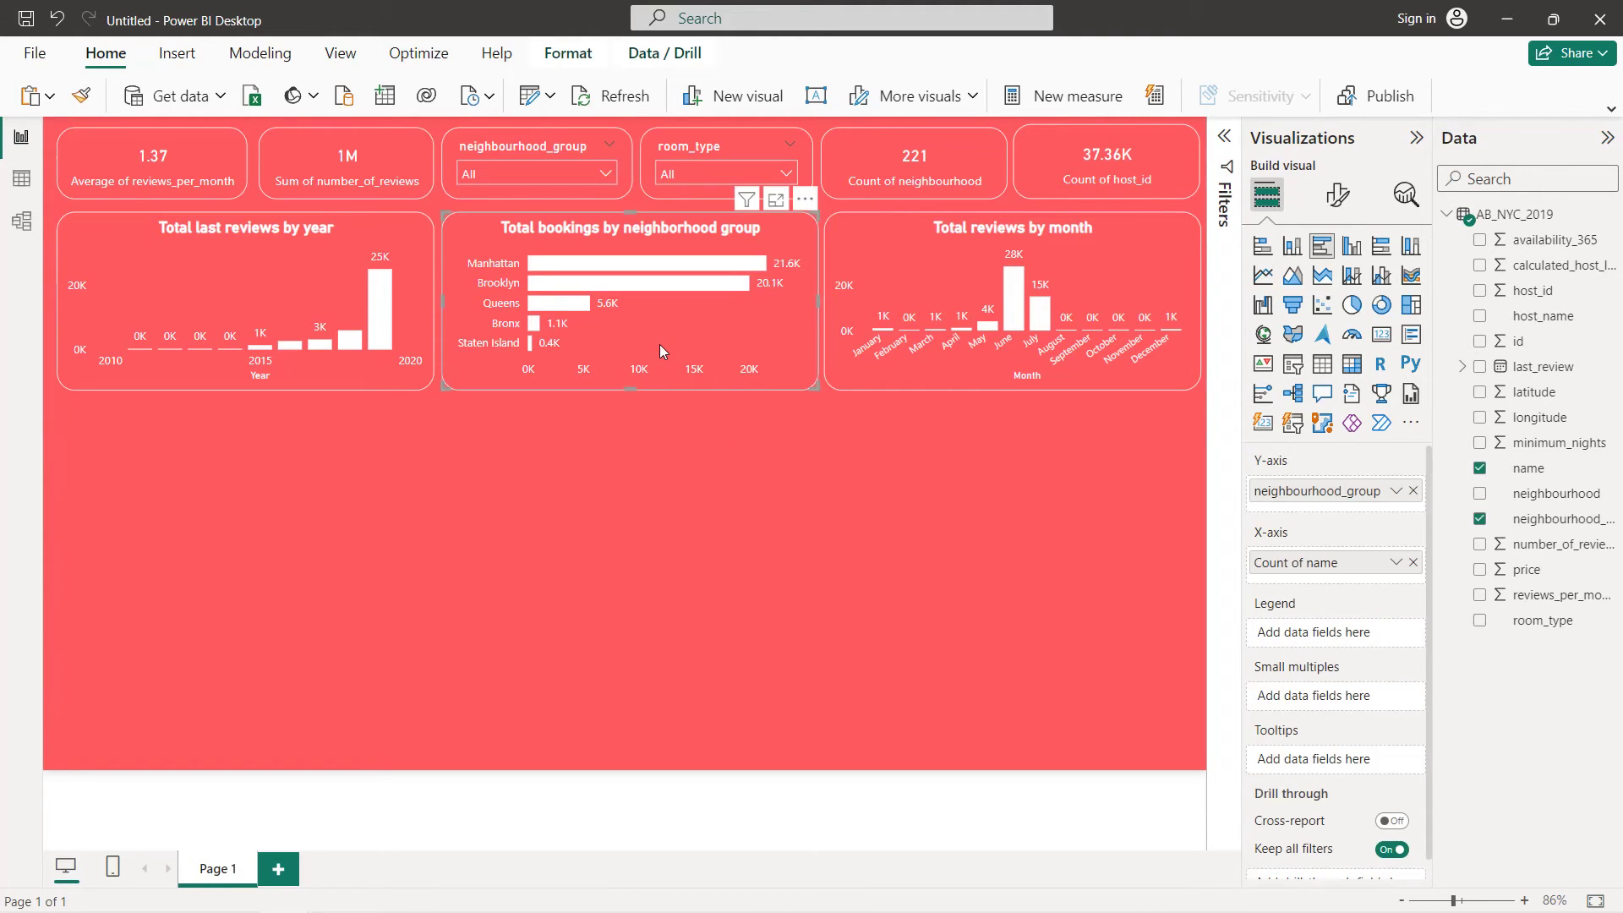
{"action": "key", "text": "ctrl+c"}
{"action": "key", "text": "ctrl+v"}
{"action": "left_click_drag", "start_coordinate": [658, 338], "coordinate": [271, 507]}
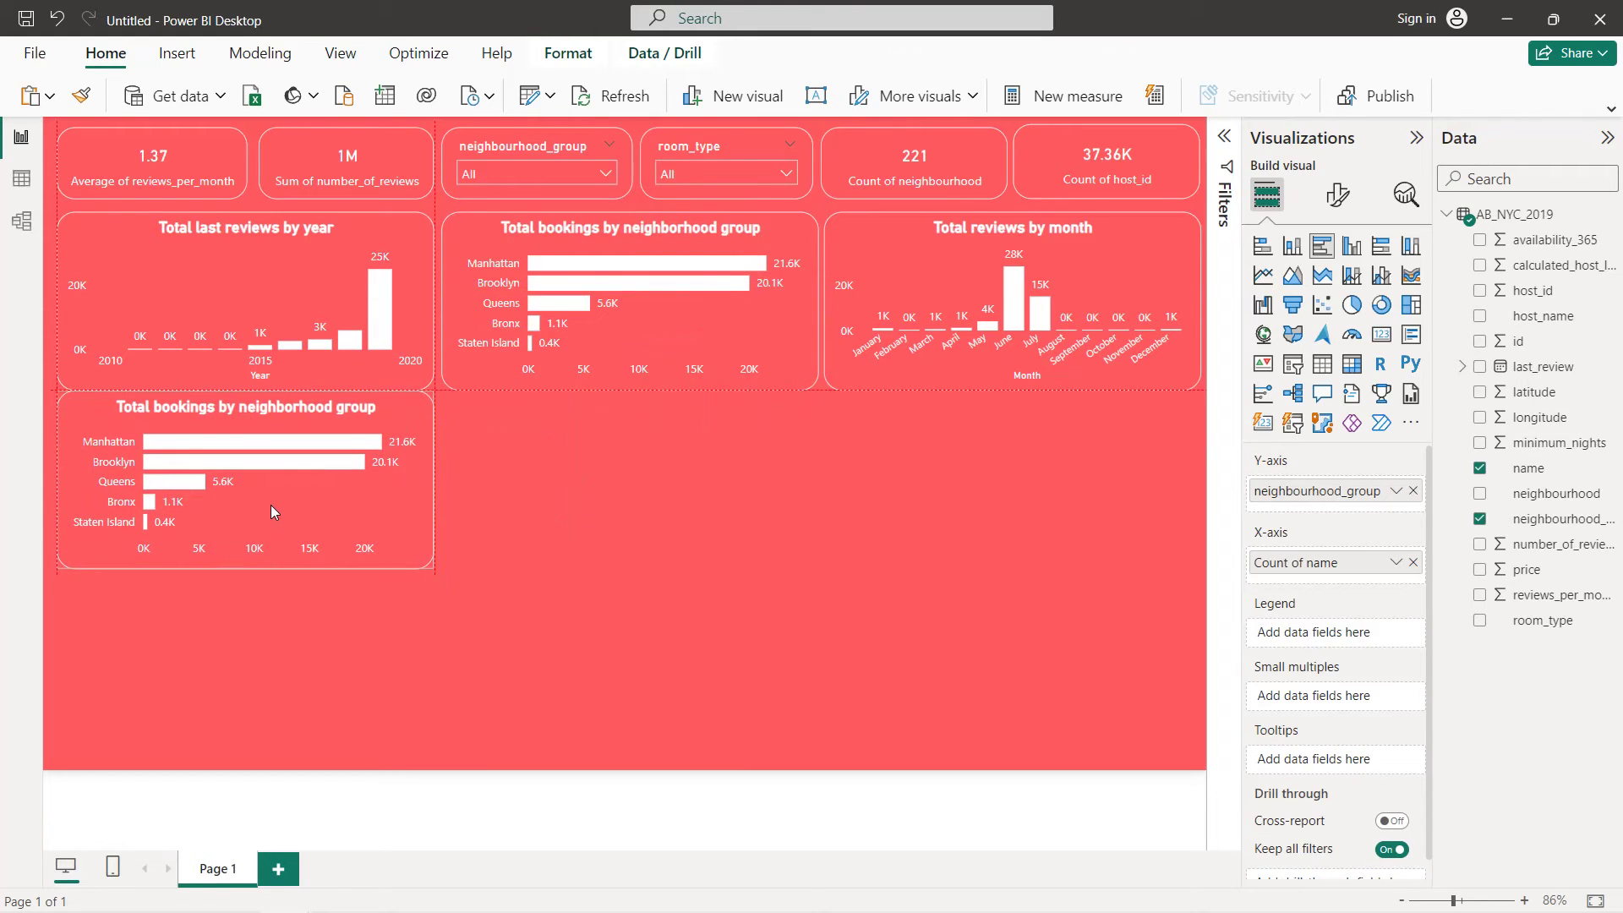
{"action": "left_click_drag", "start_coordinate": [270, 507], "coordinate": [271, 510]}
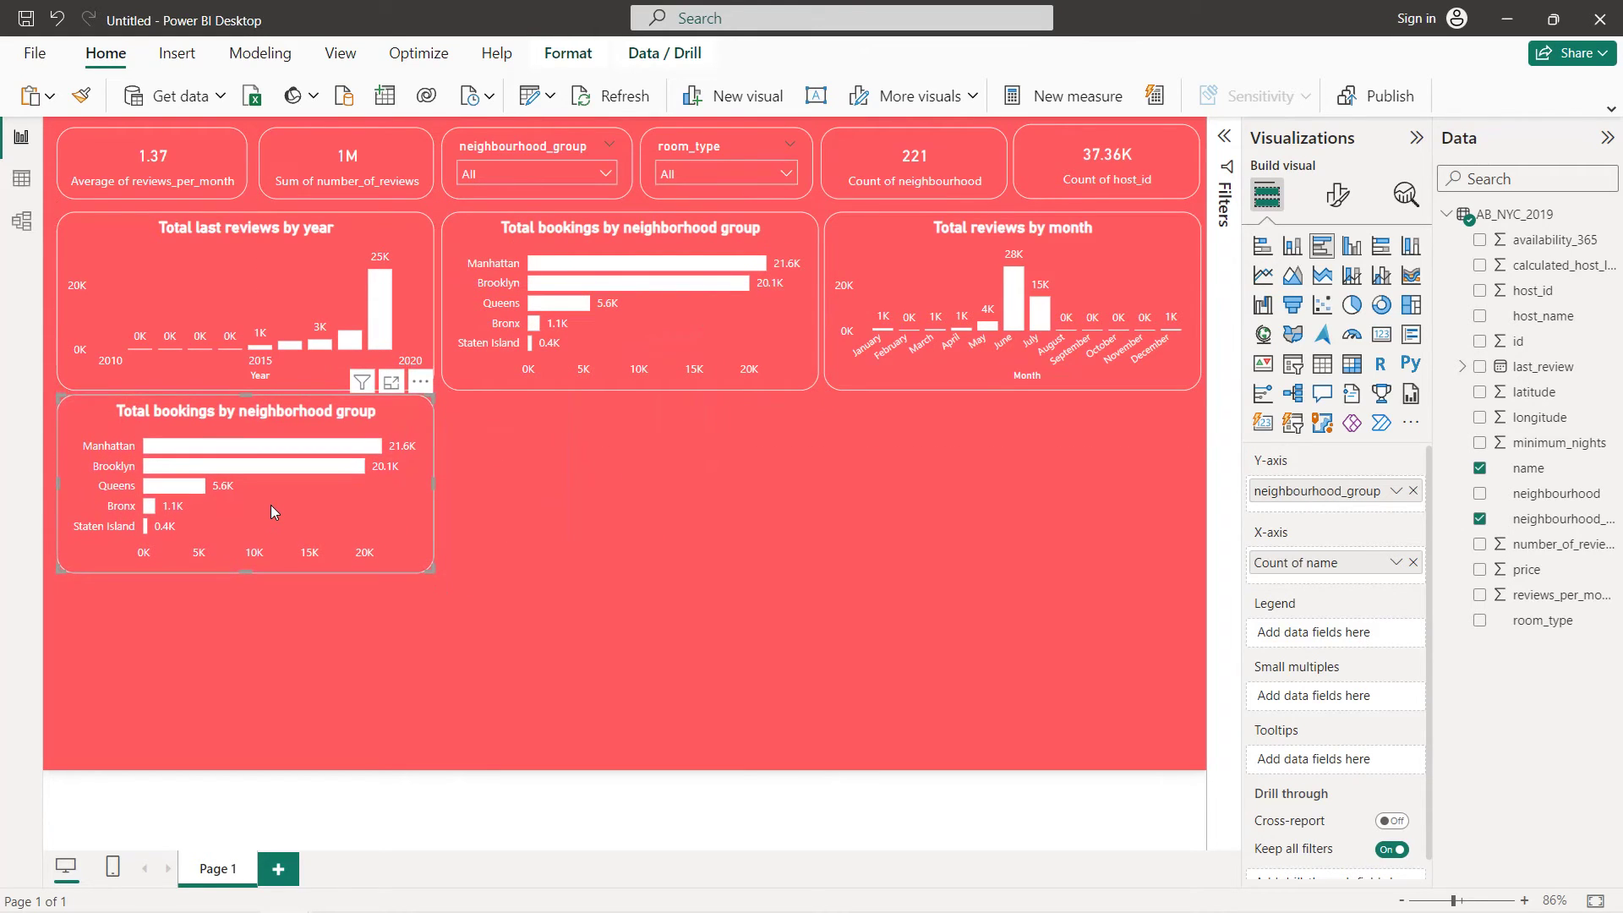
Replace the copied bar chart's fields with neighbourhood on the Y-axis and the average of price on the X-axis
{"action": "left_click", "coordinate": [1412, 491]}
{"action": "left_click", "coordinate": [1479, 493]}
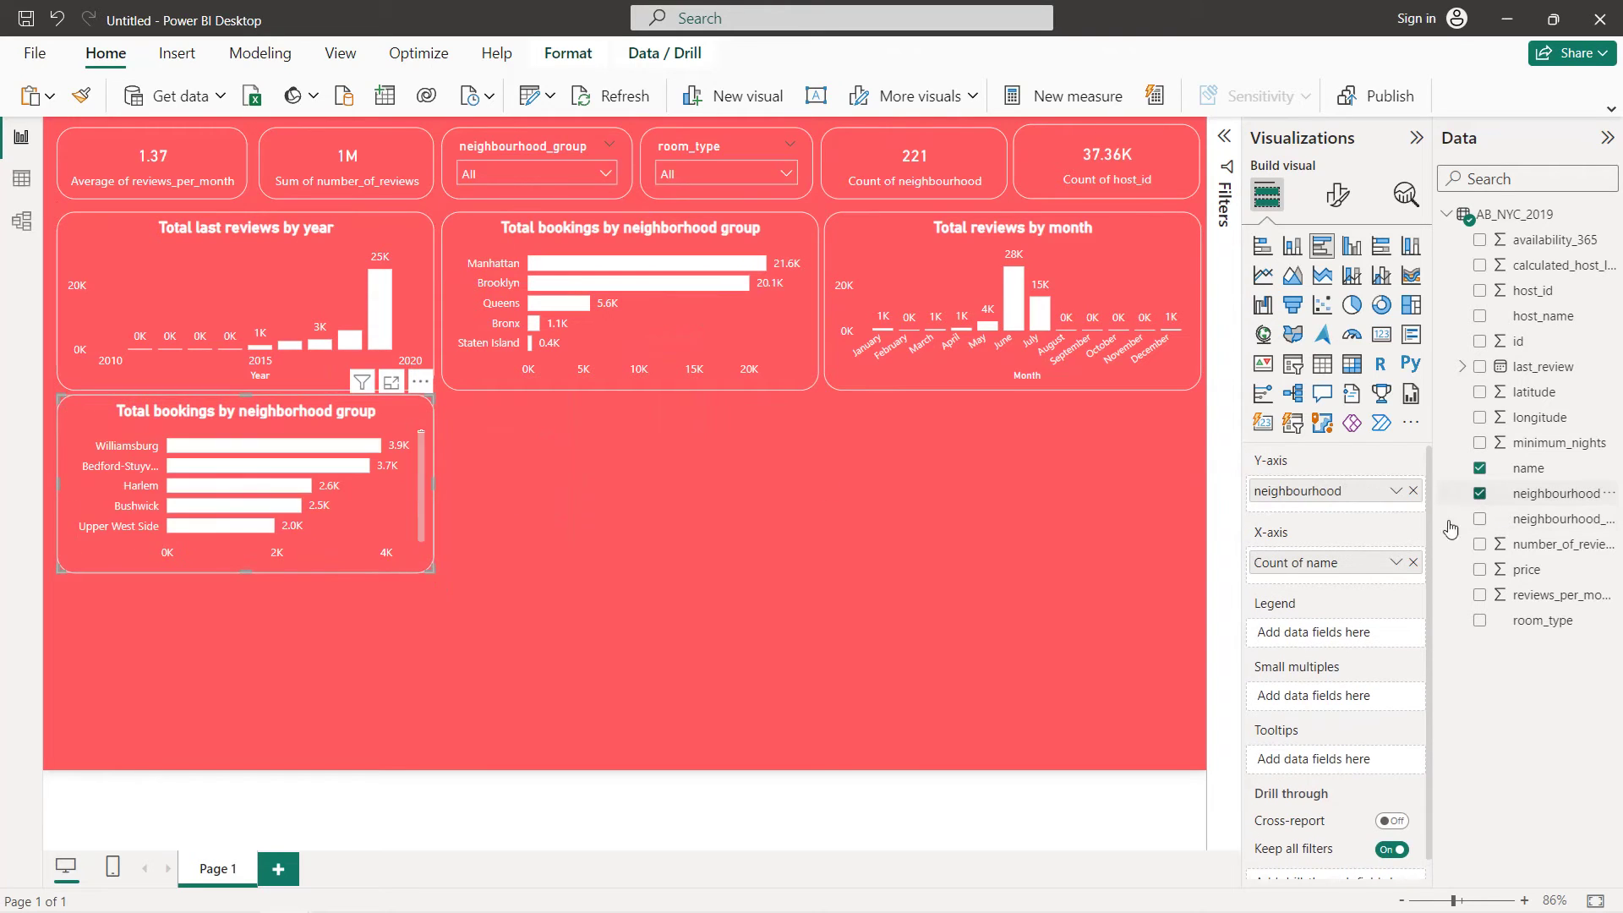
{"action": "left_click", "coordinate": [1414, 562]}
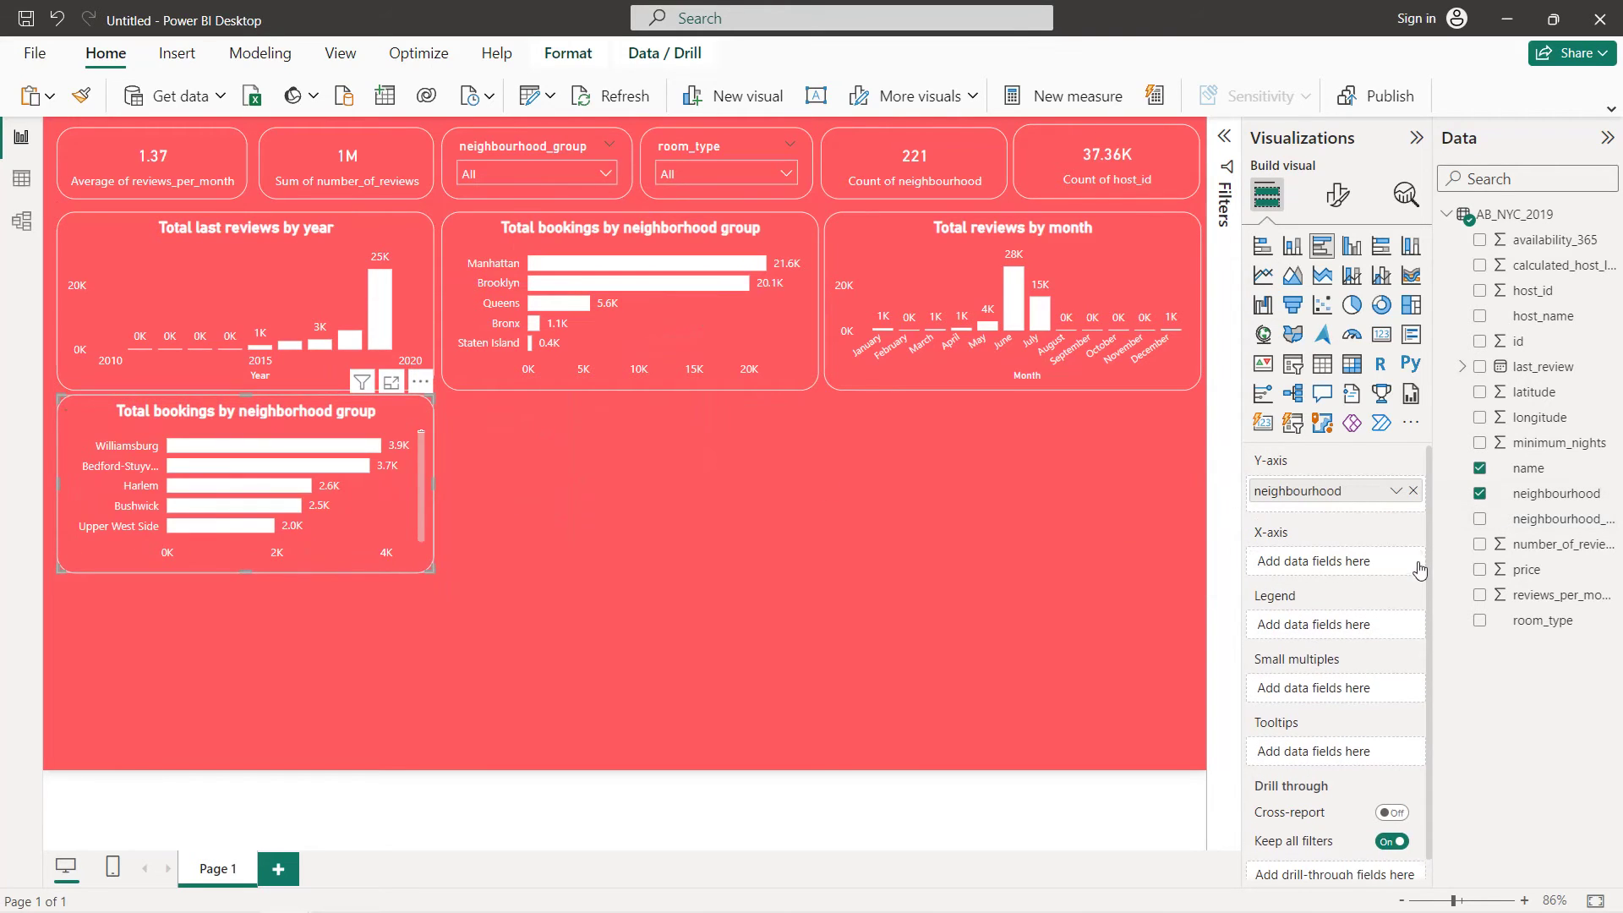
{"action": "left_click", "coordinate": [1480, 570]}
{"action": "left_click", "coordinate": [1396, 563]}
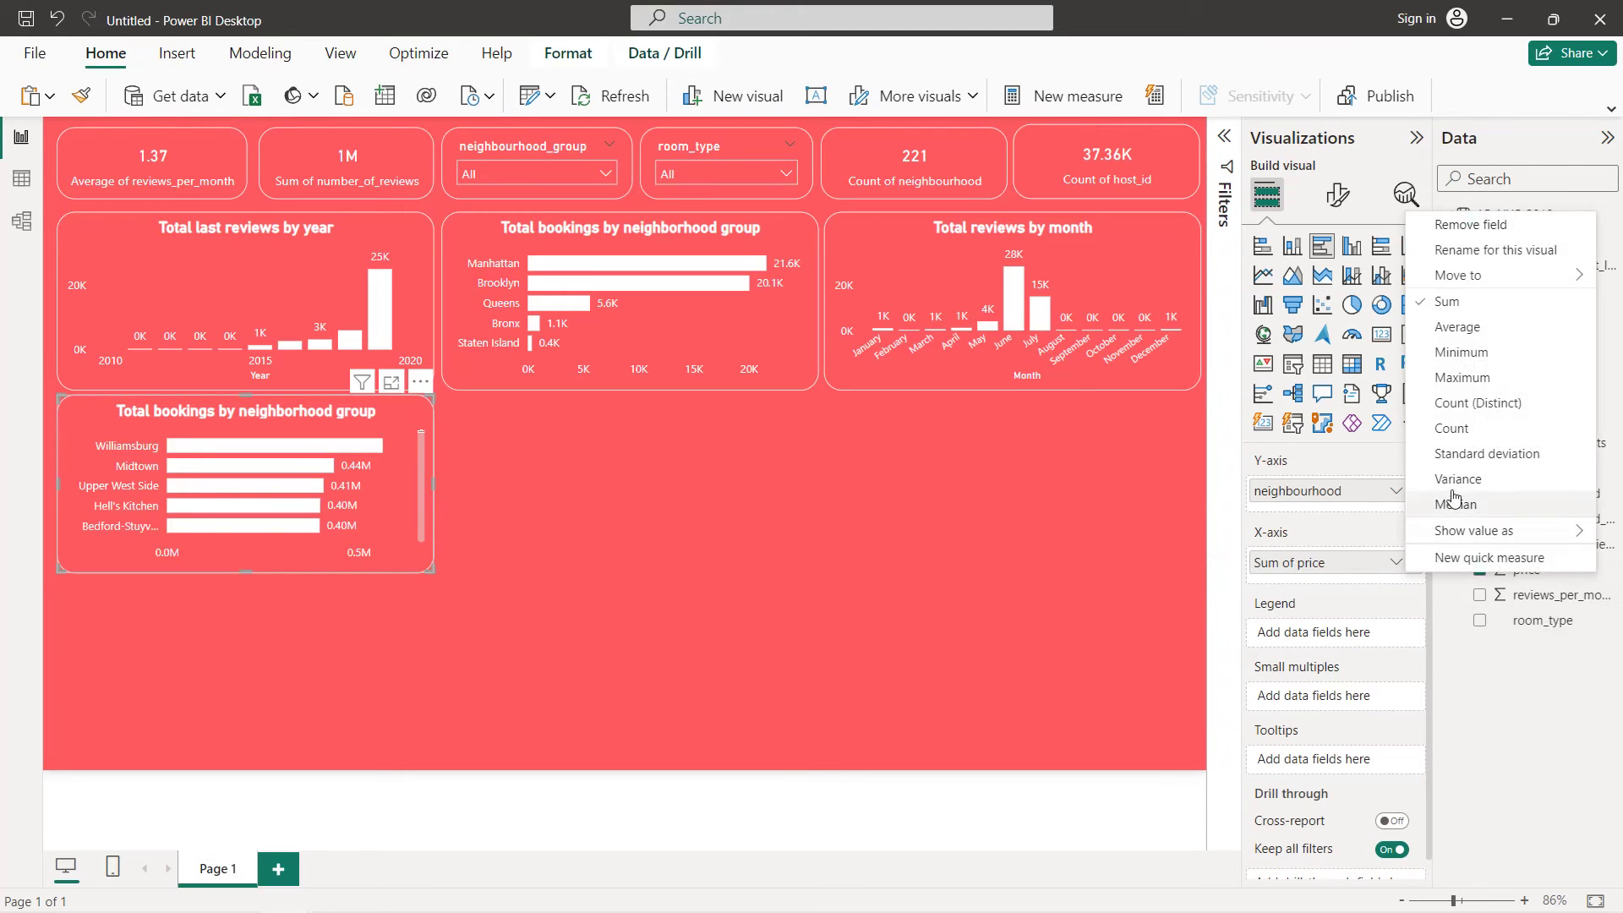
{"action": "left_click", "coordinate": [1457, 326]}
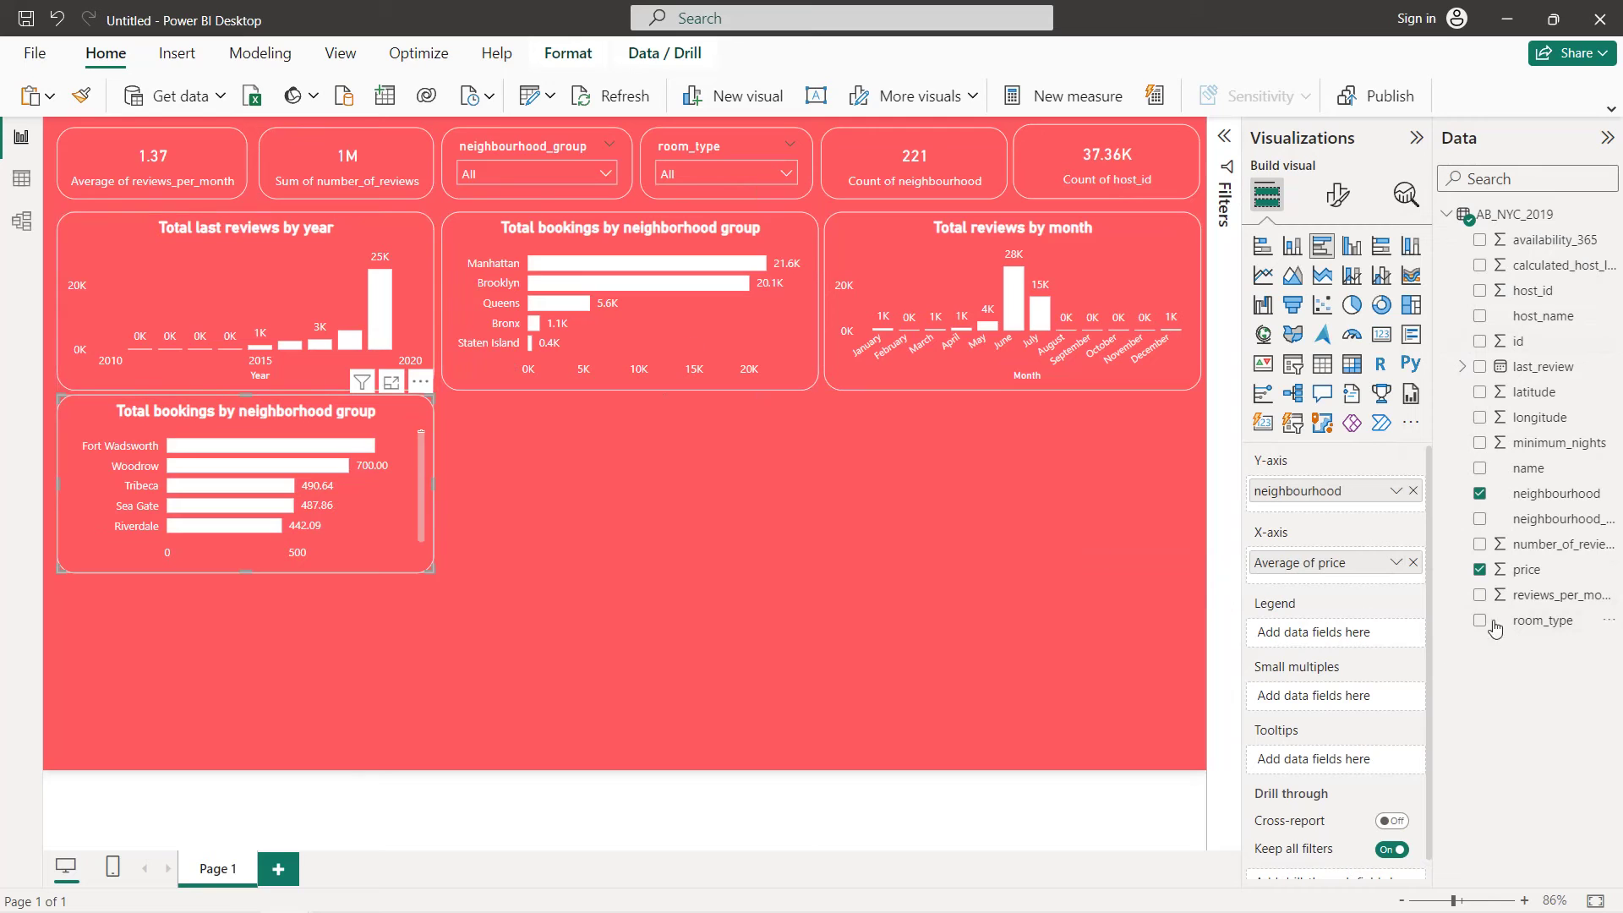
Format the price column as currency using $ English (United States)
{"action": "left_click", "coordinate": [1524, 574]}
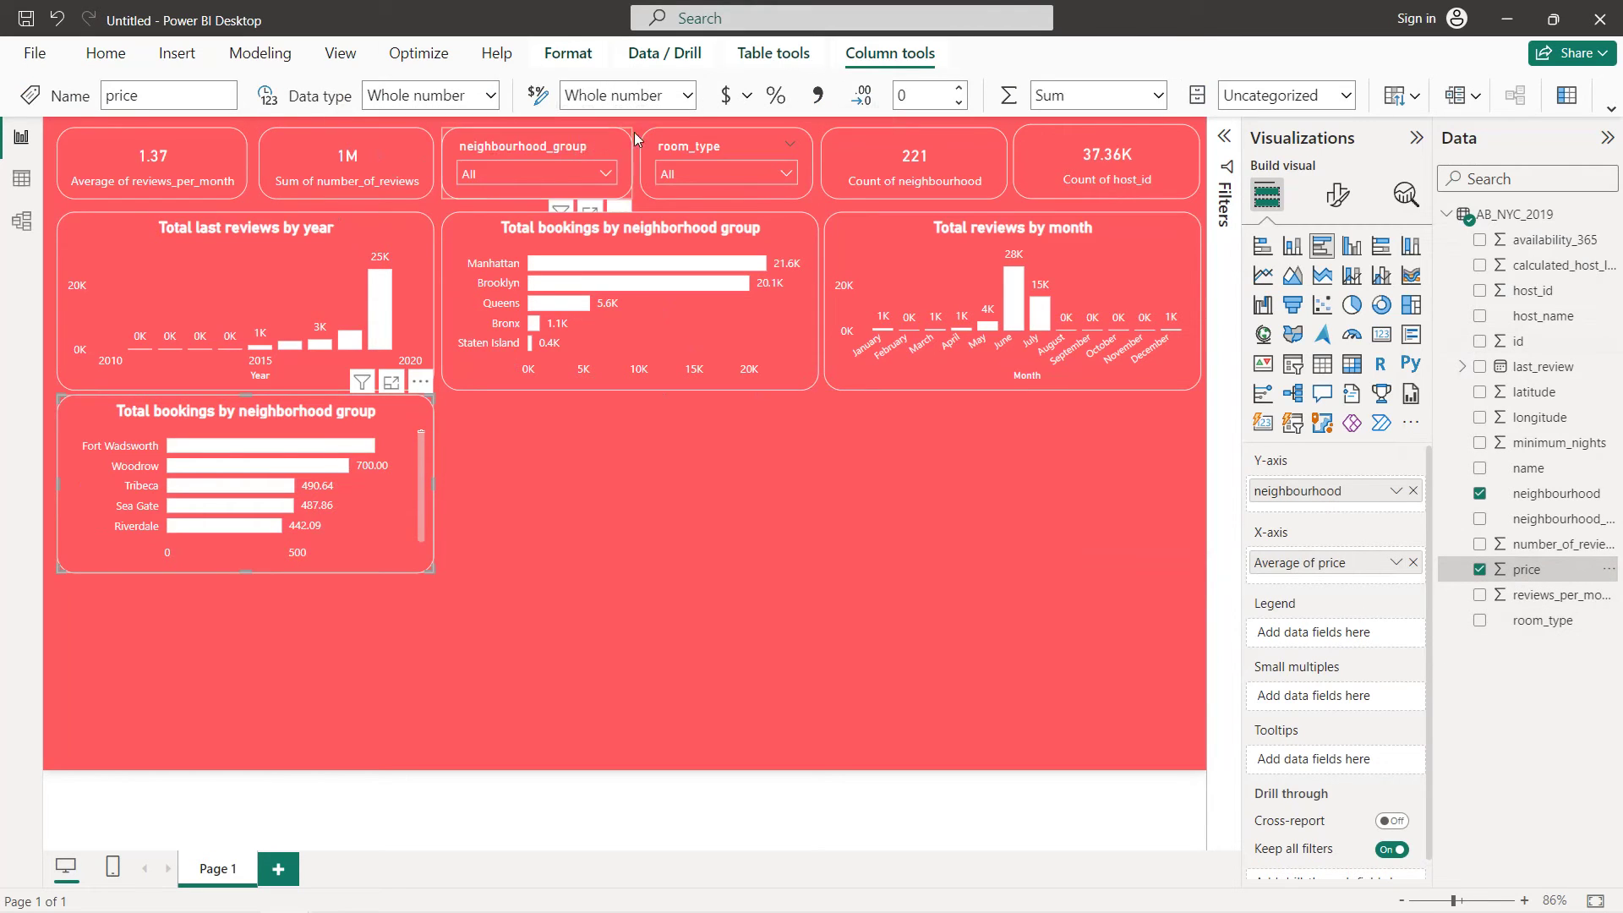
{"action": "left_click", "coordinate": [744, 99]}
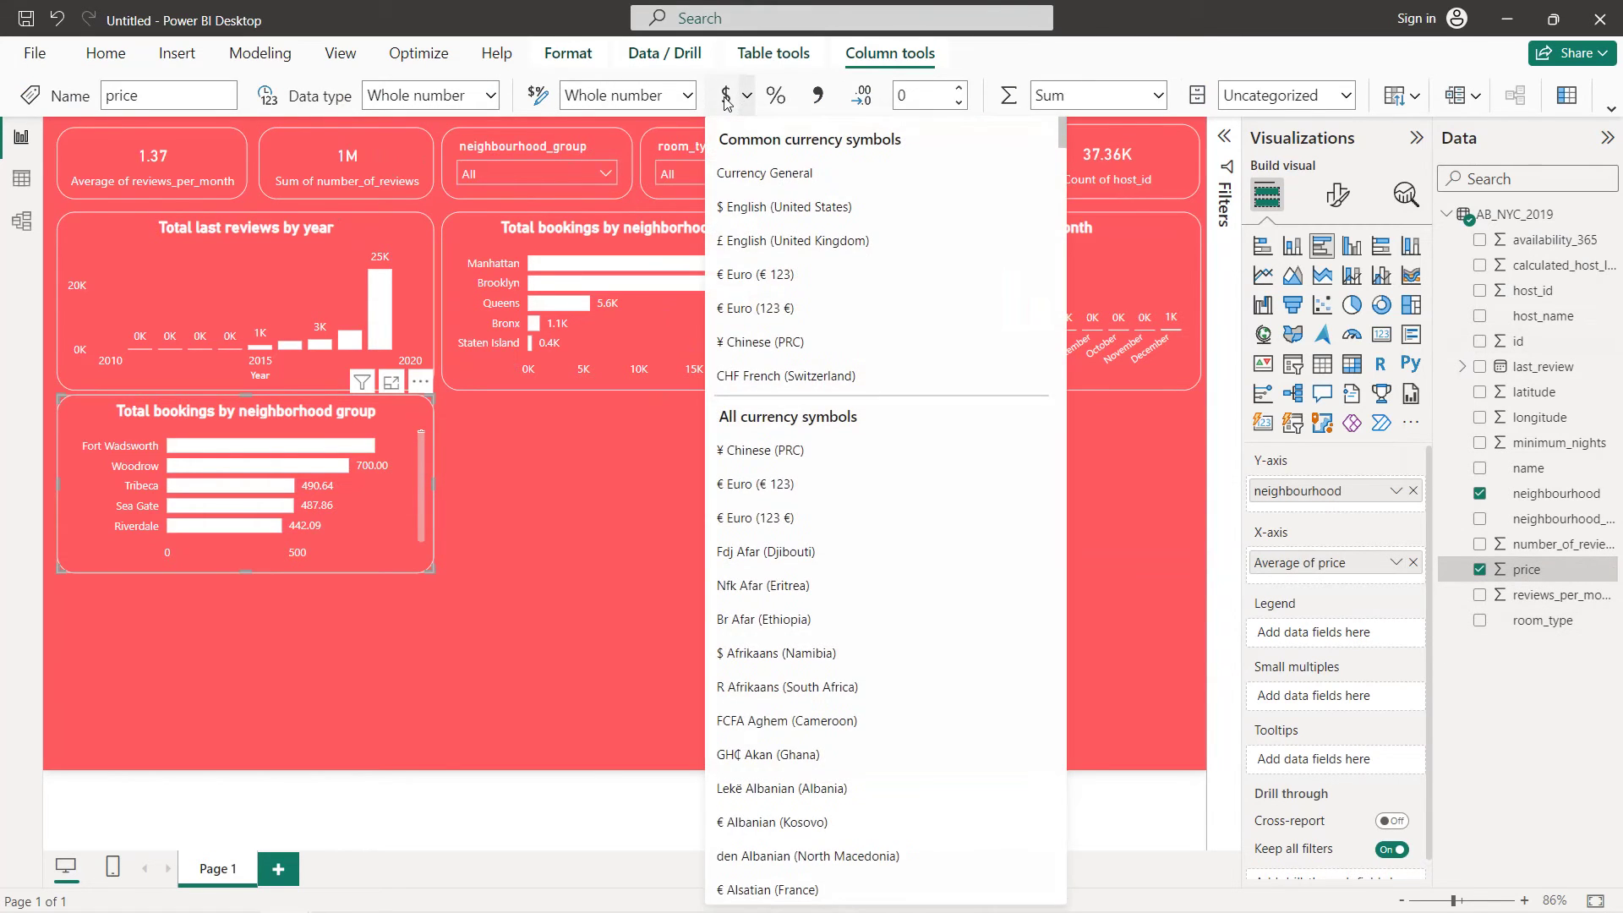
{"action": "left_click", "coordinate": [732, 208]}
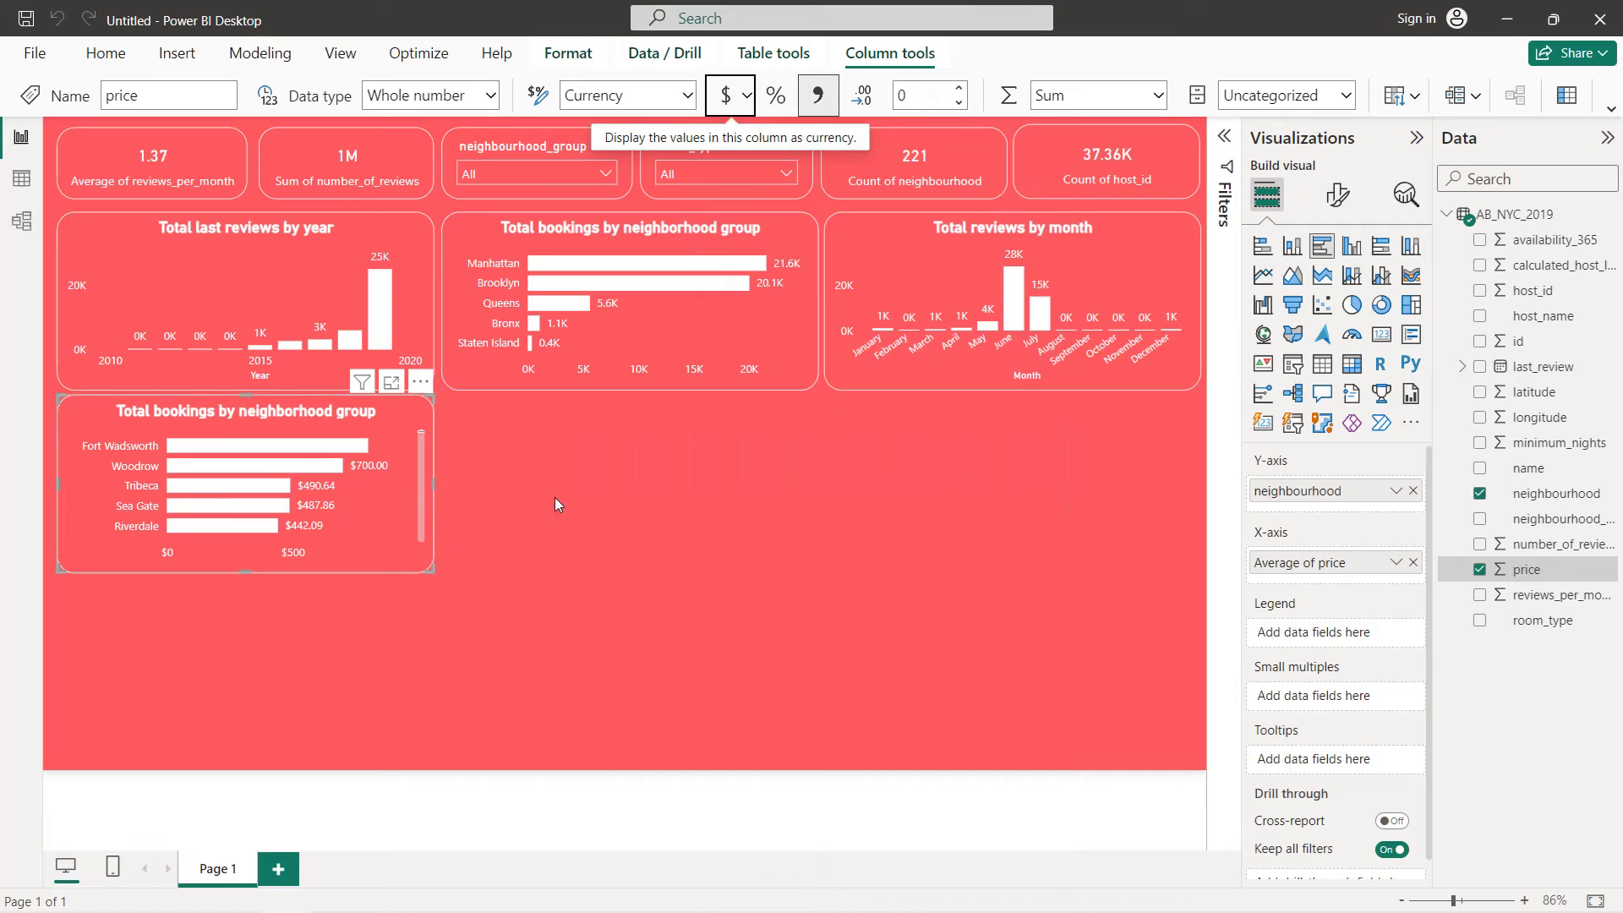
Change the copied price bar chart's title to "Average price by neighborhood"
{"action": "left_click", "coordinate": [1337, 194]}
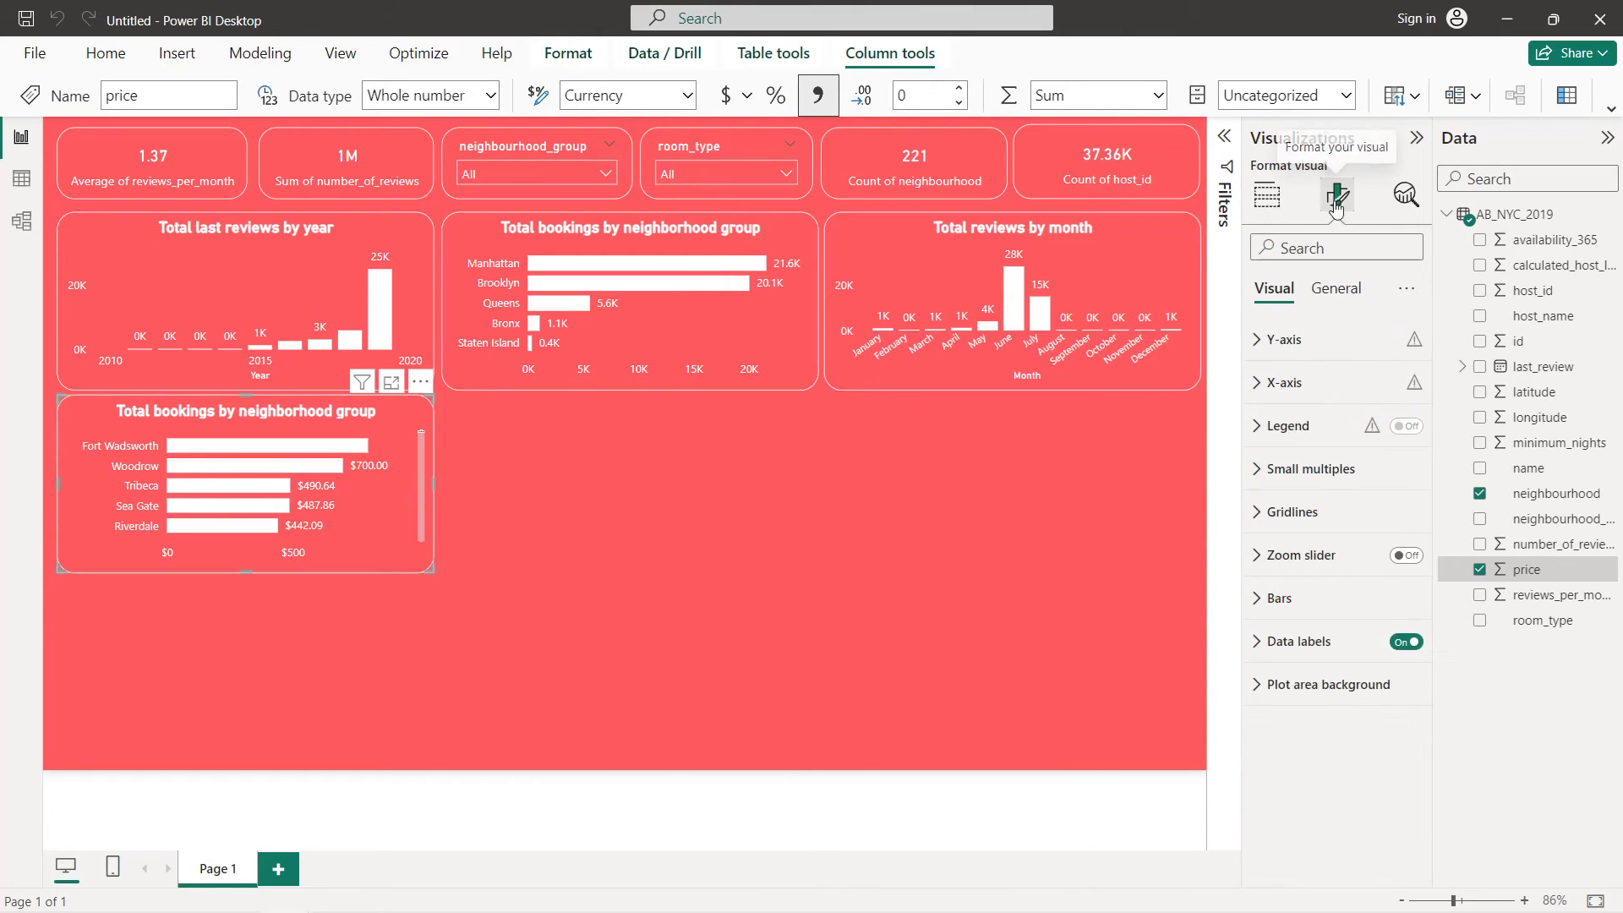
{"action": "left_click", "coordinate": [1335, 288]}
{"action": "left_click", "coordinate": [1279, 382]}
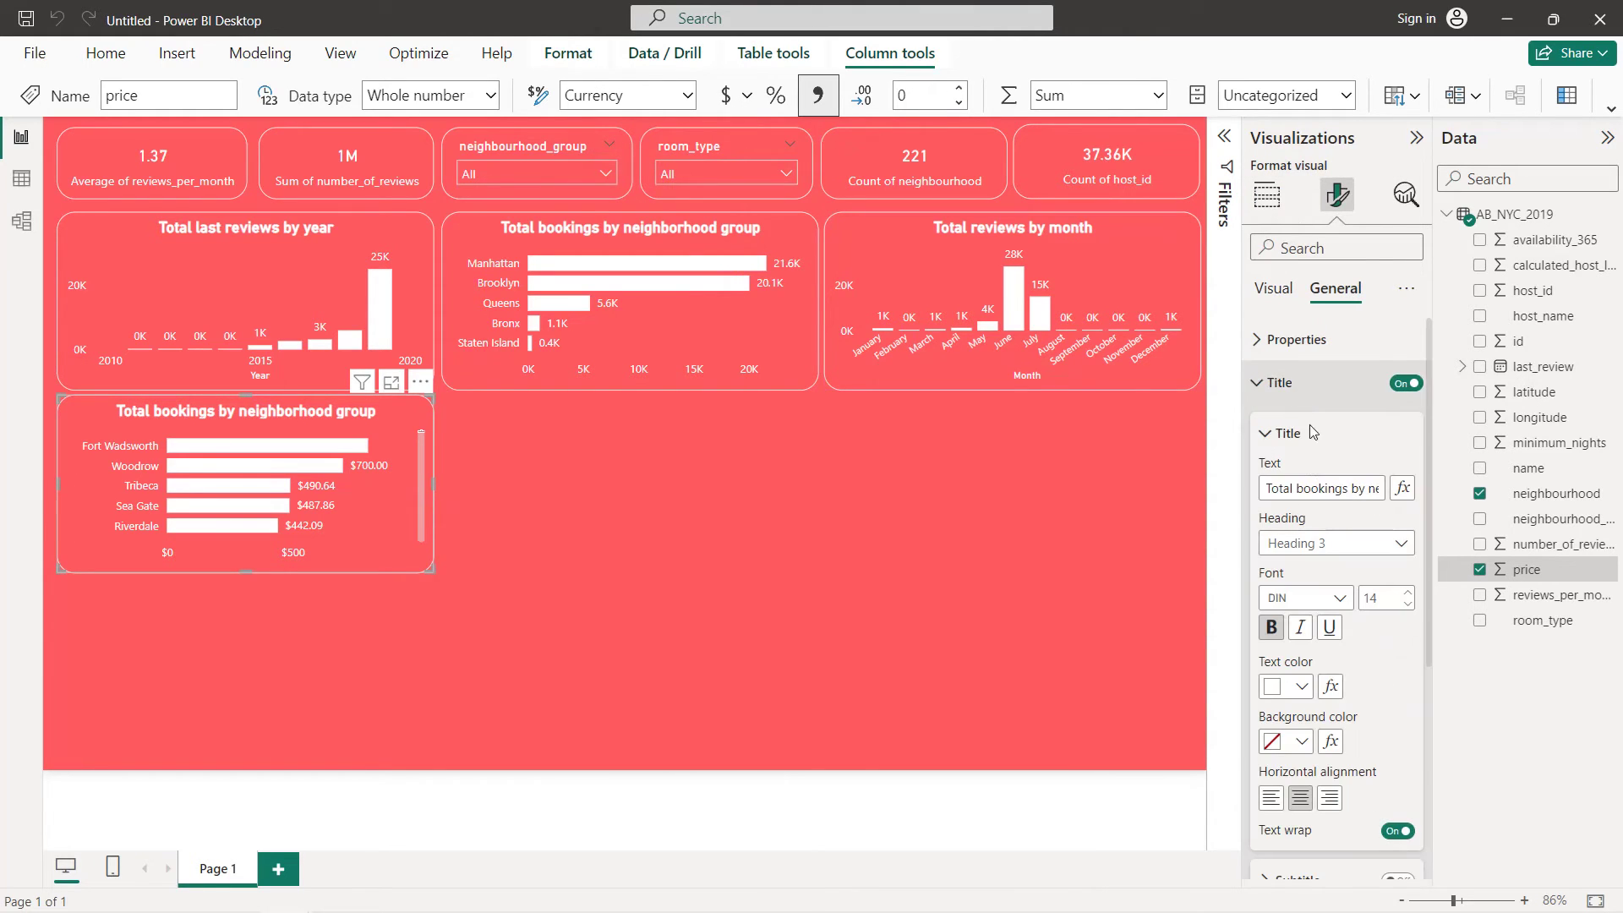
{"action": "triple_click", "coordinate": [1311, 486]}
{"action": "type", "text": "Average price by n"}
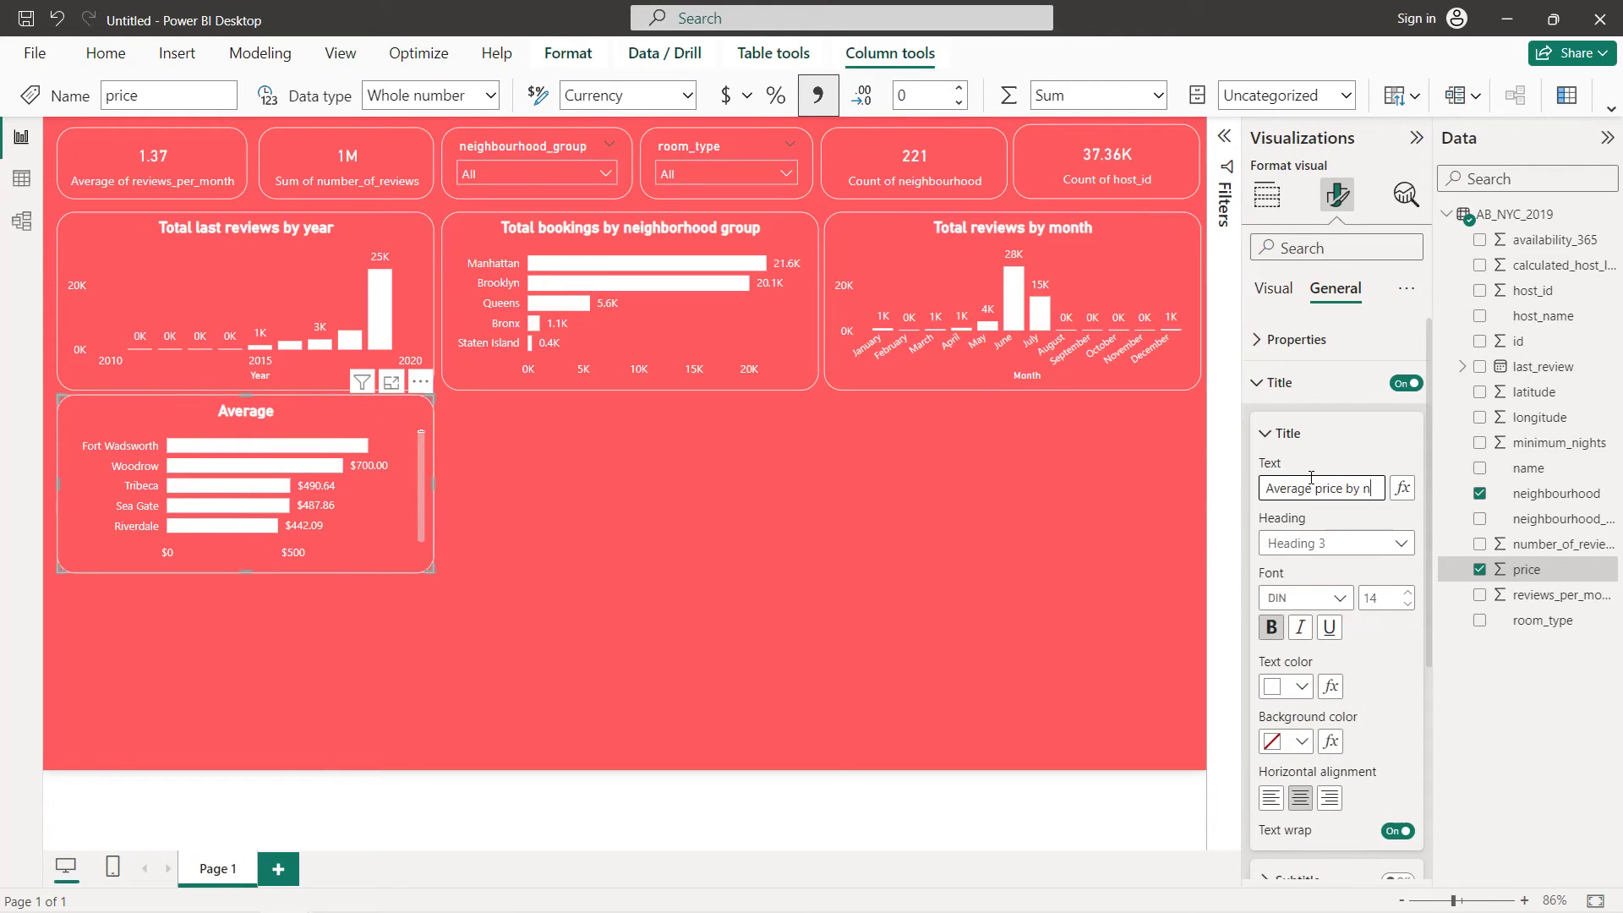
{"action": "type", "text": "eighb"}
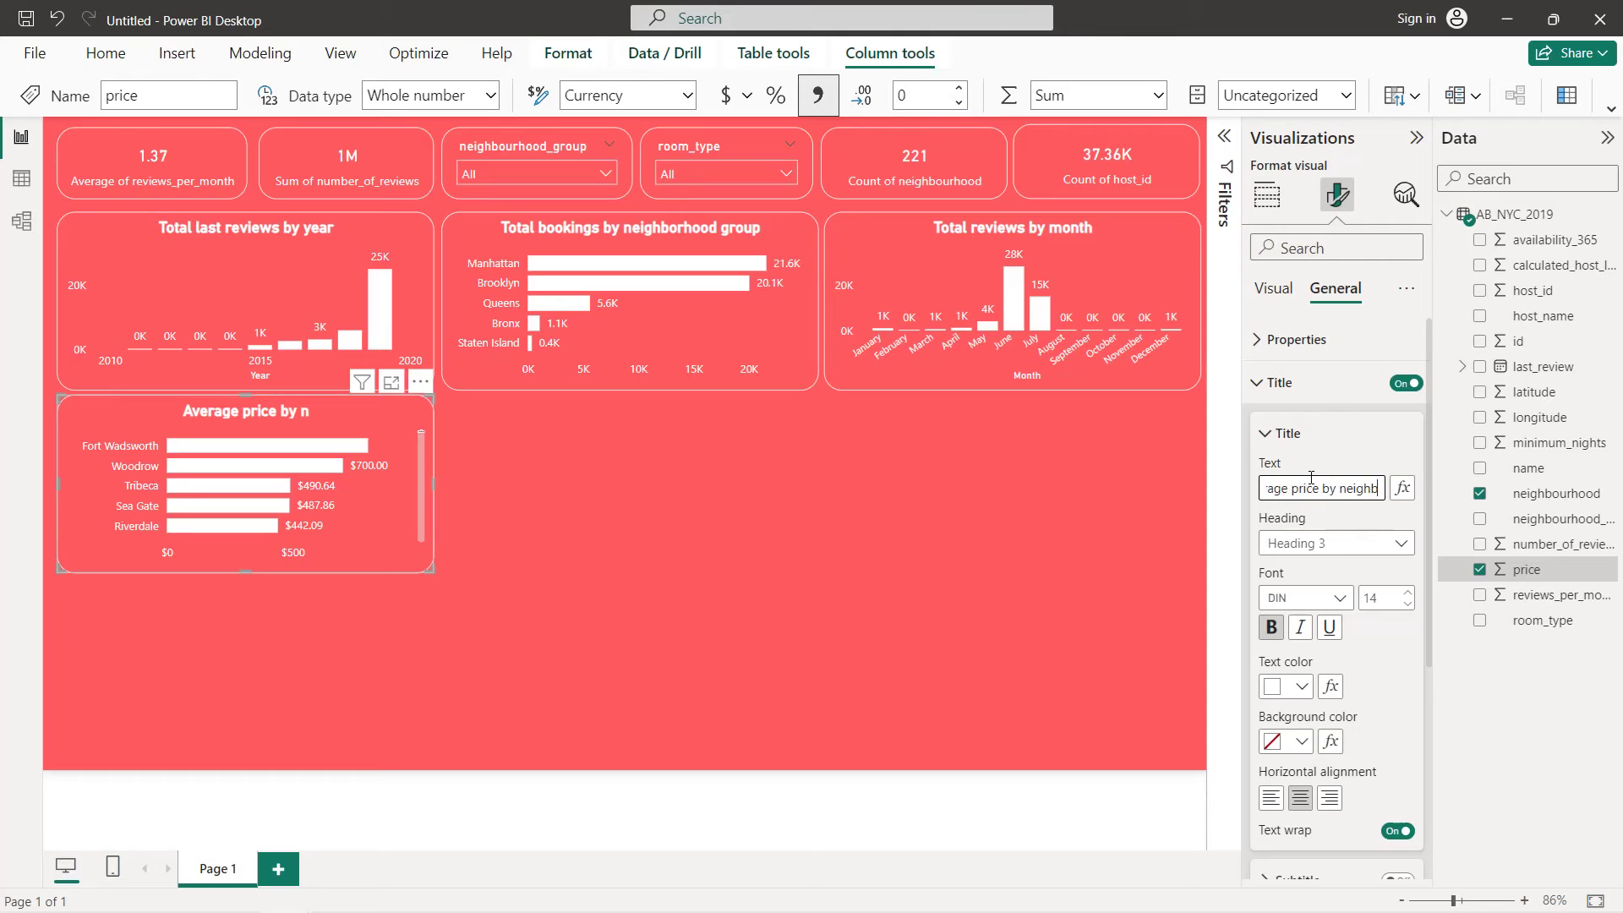
{"action": "type", "text": "orhood"}
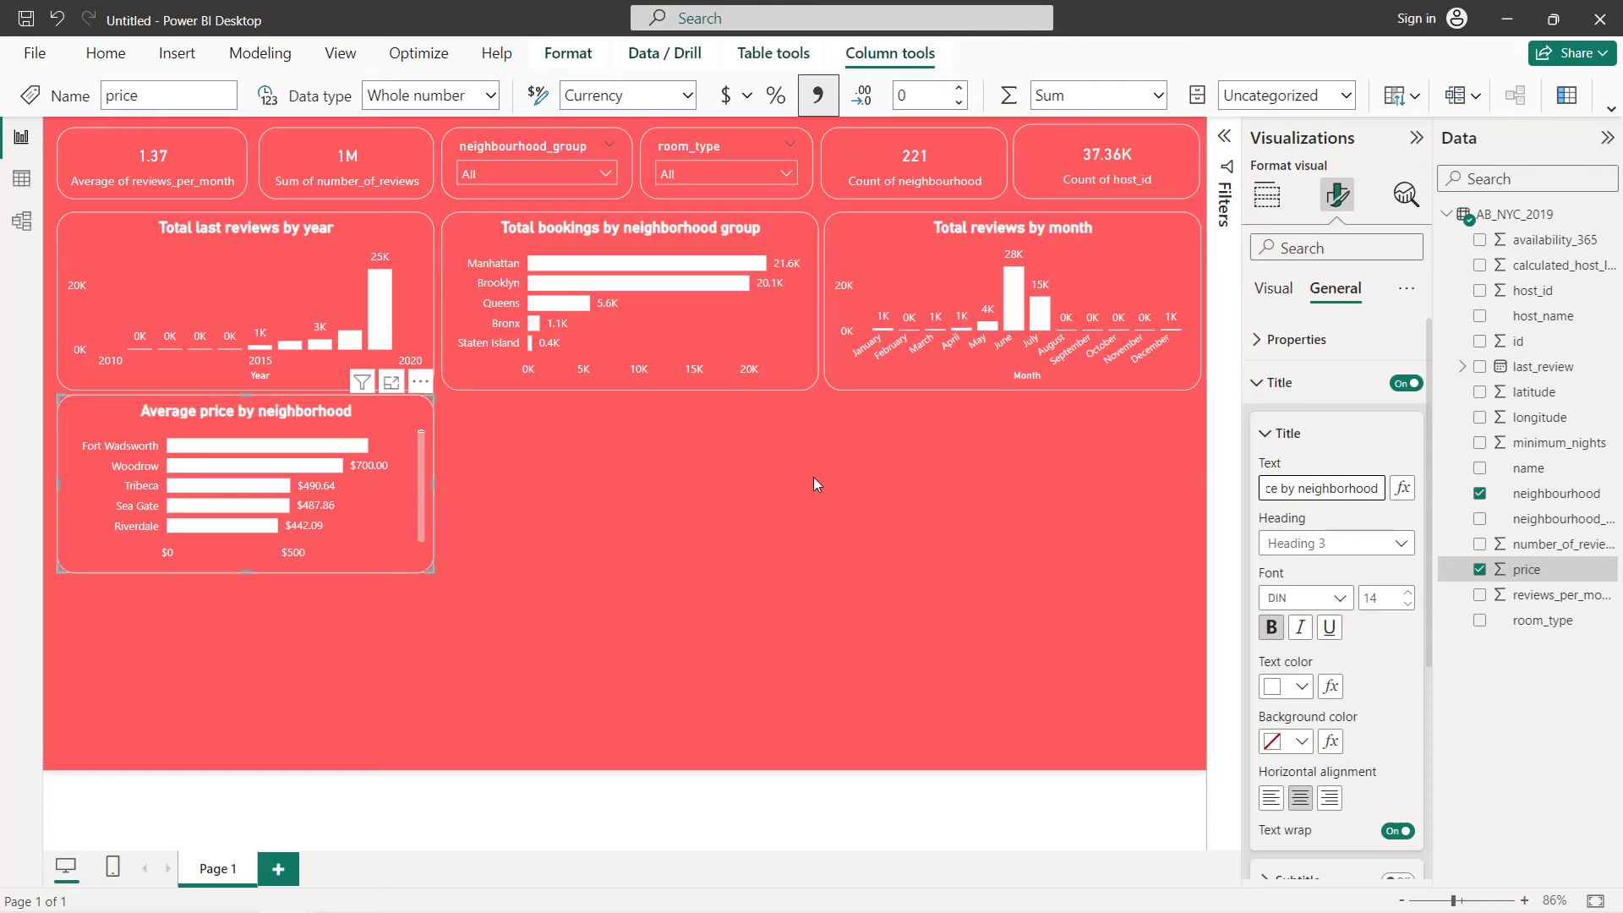
Duplicate the "Average price by neighborhood" chart and place the copy beneath the "Total reviews by month" chart
{"action": "left_click", "coordinate": [298, 437]}
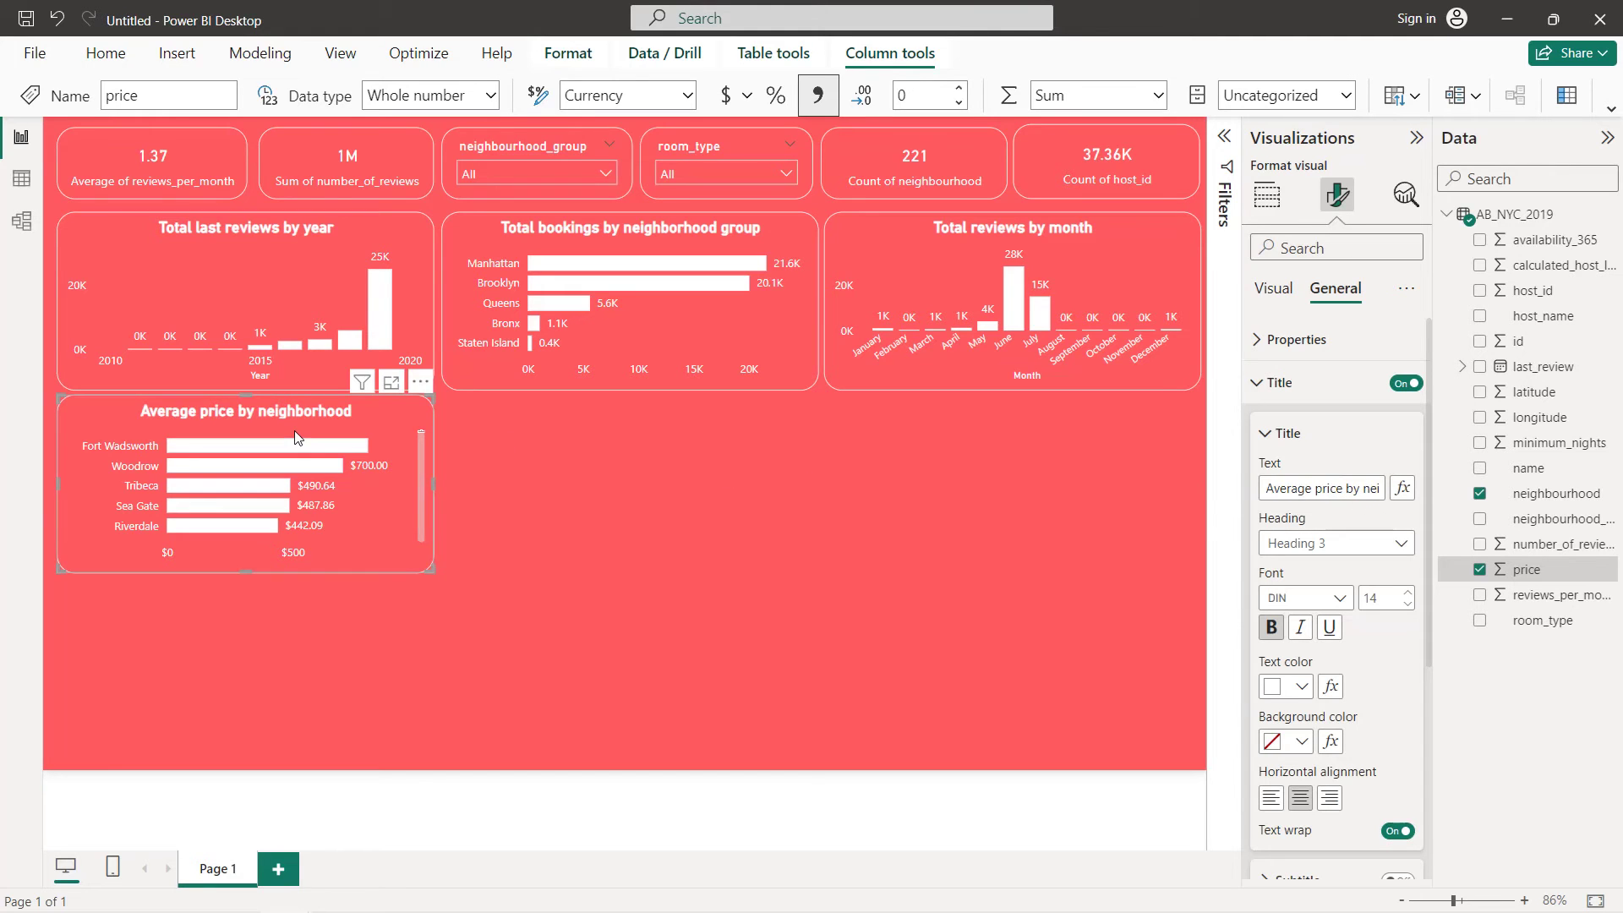
{"action": "key", "text": "ctrl+c"}
{"action": "key", "text": "ctrl+v"}
{"action": "left_click_drag", "start_coordinate": [295, 429], "coordinate": [1049, 426]}
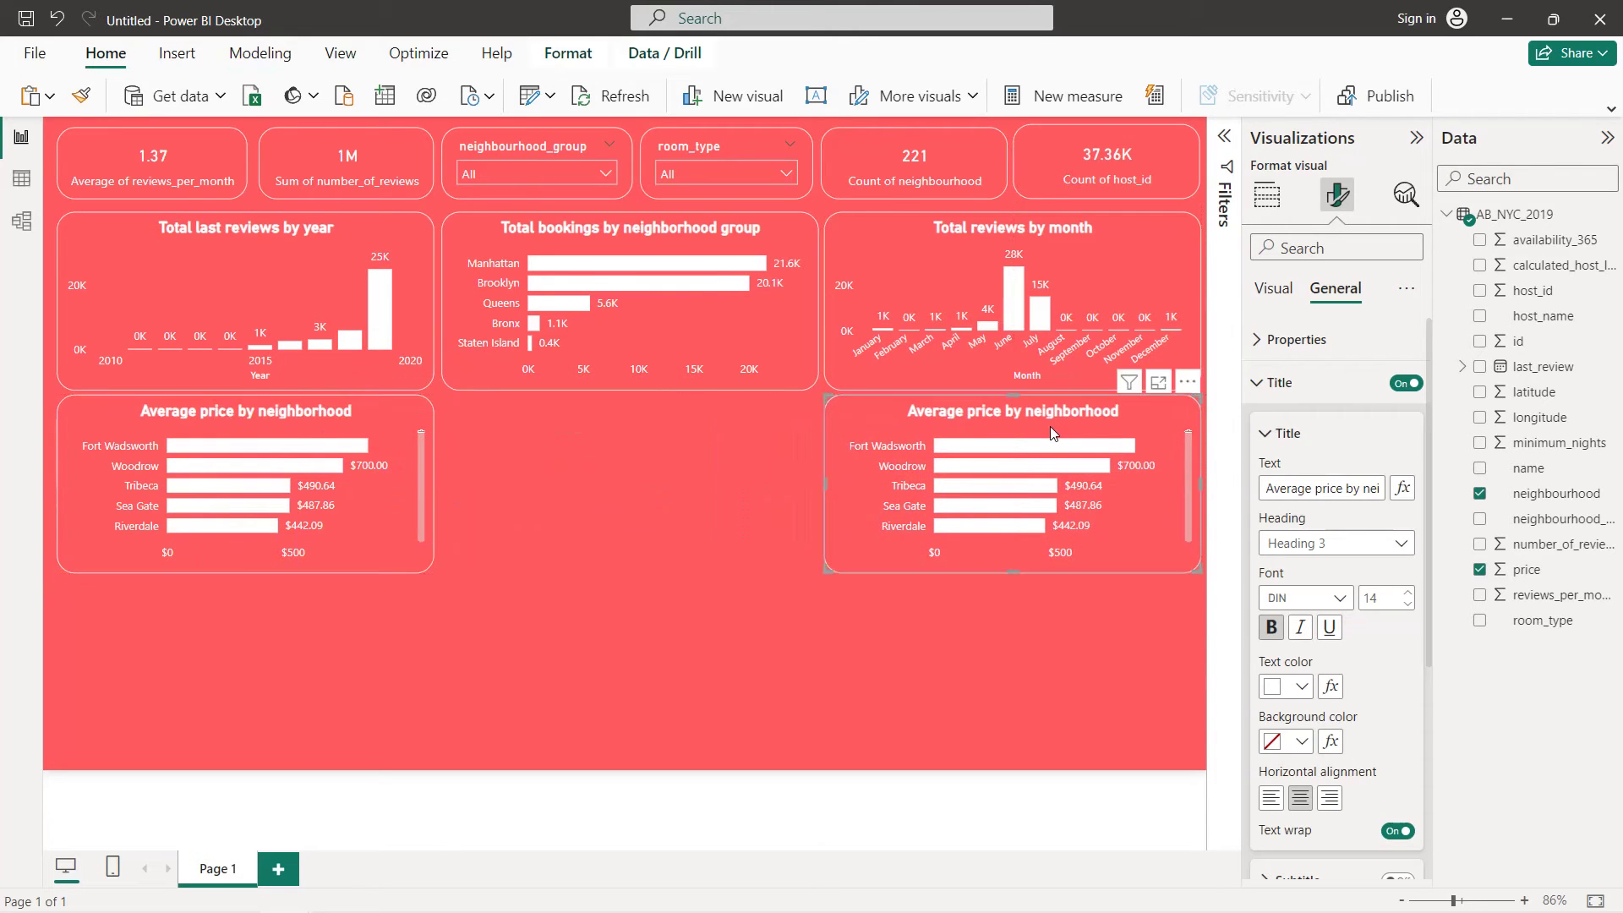
Replace the copied chart's fields with host_name on the Y-axis and the sum of number_of_reviews on the X-axis
{"action": "left_click", "coordinate": [1274, 290]}
{"action": "left_click", "coordinate": [1267, 194]}
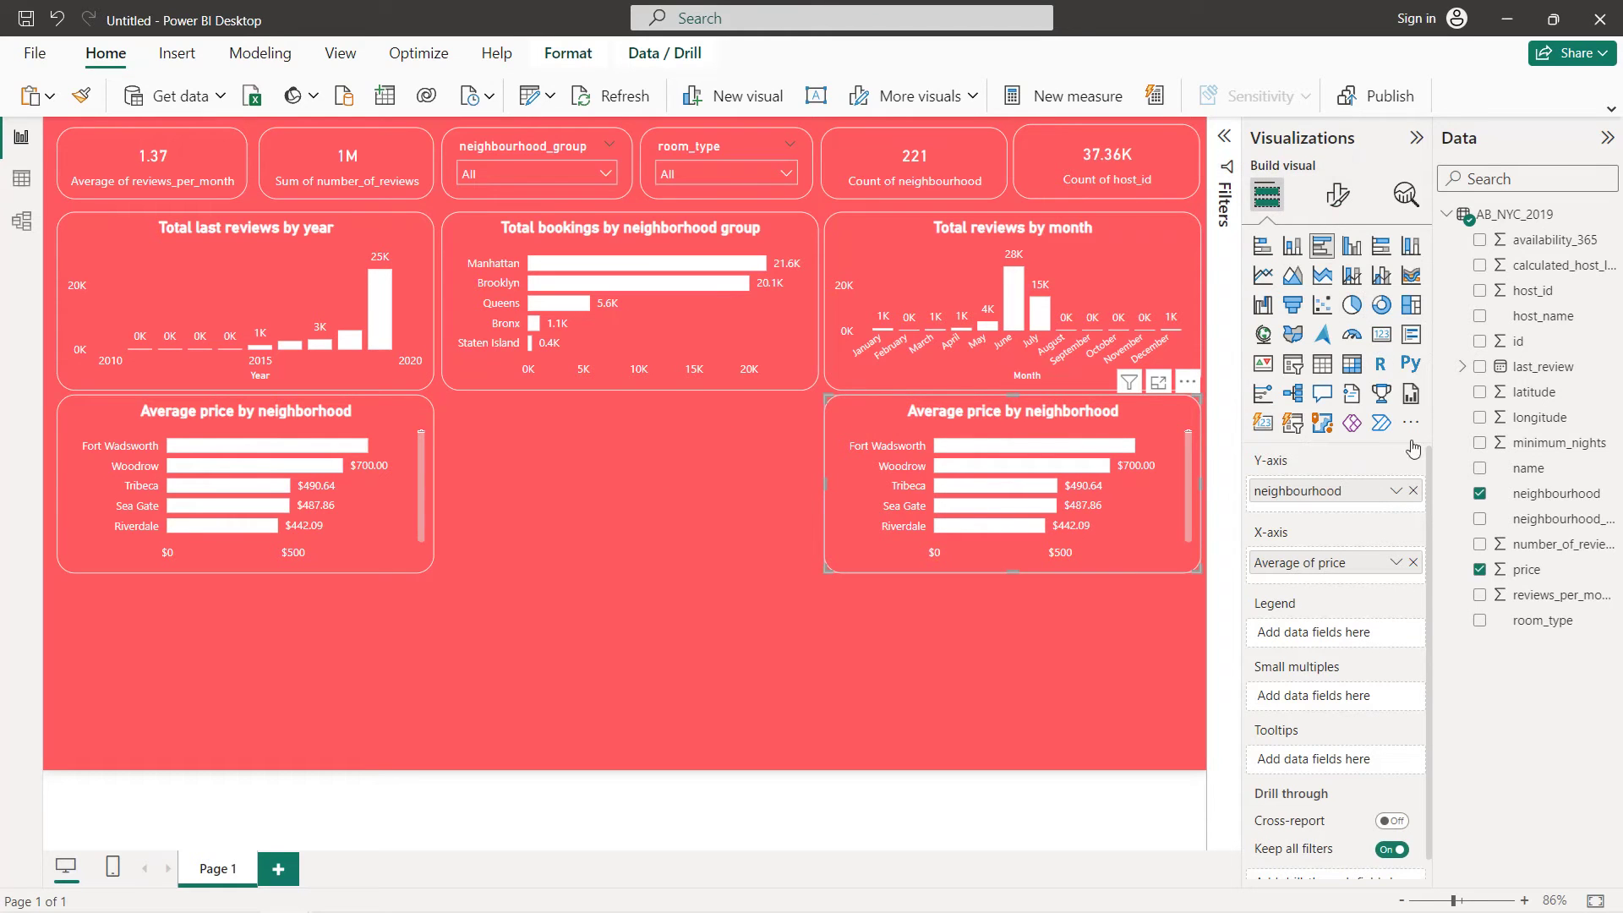
{"action": "left_click", "coordinate": [1413, 492]}
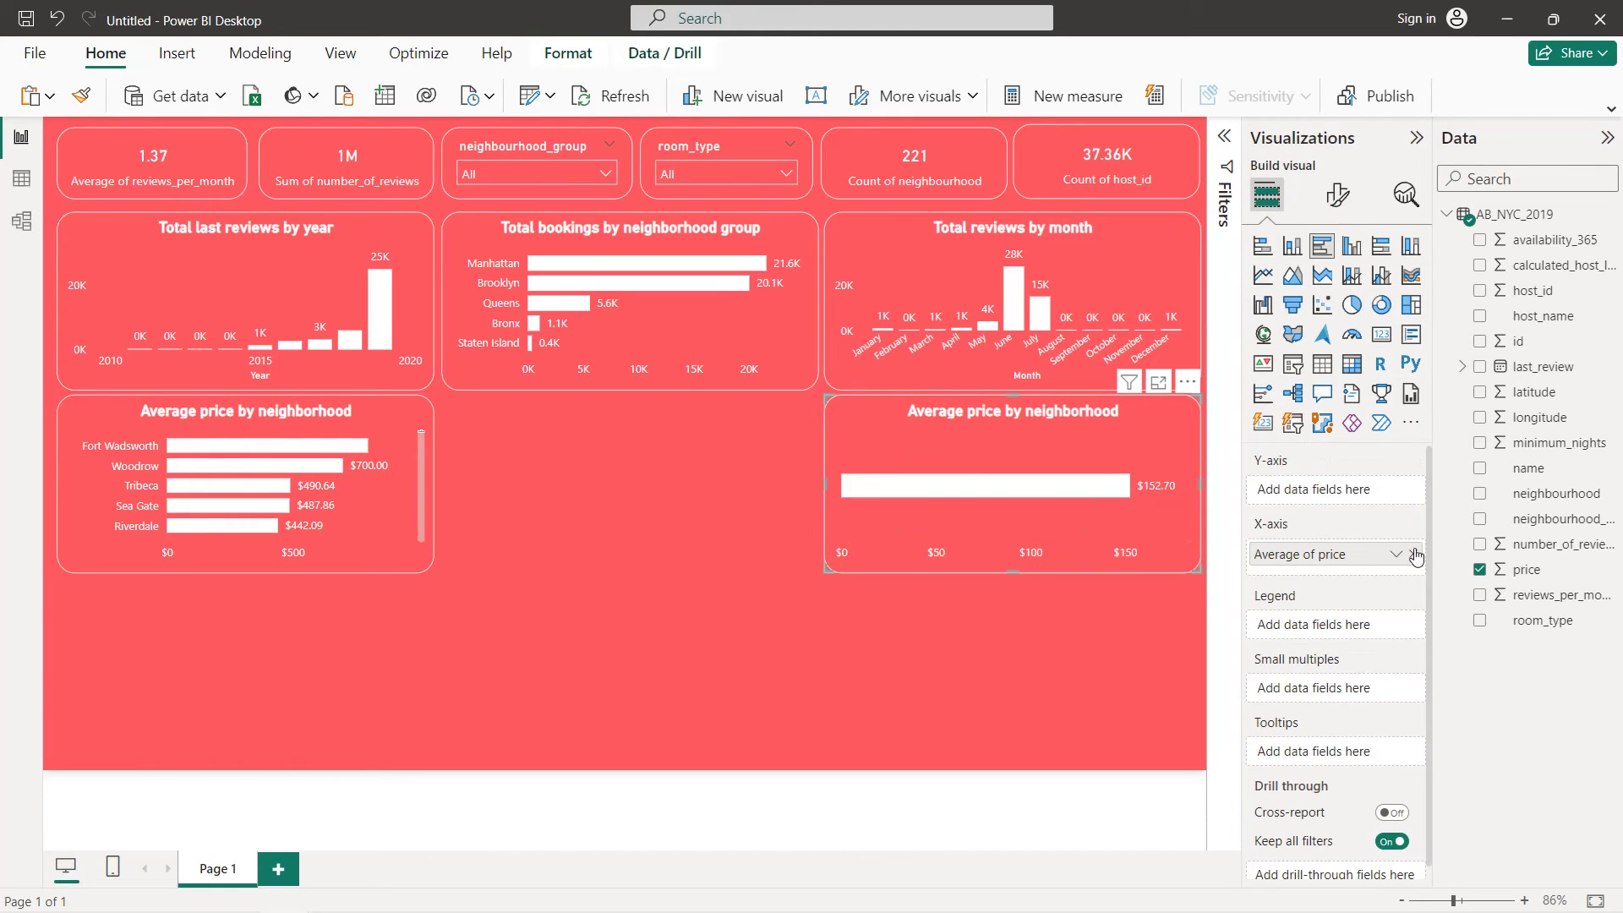
{"action": "left_click", "coordinate": [1416, 556]}
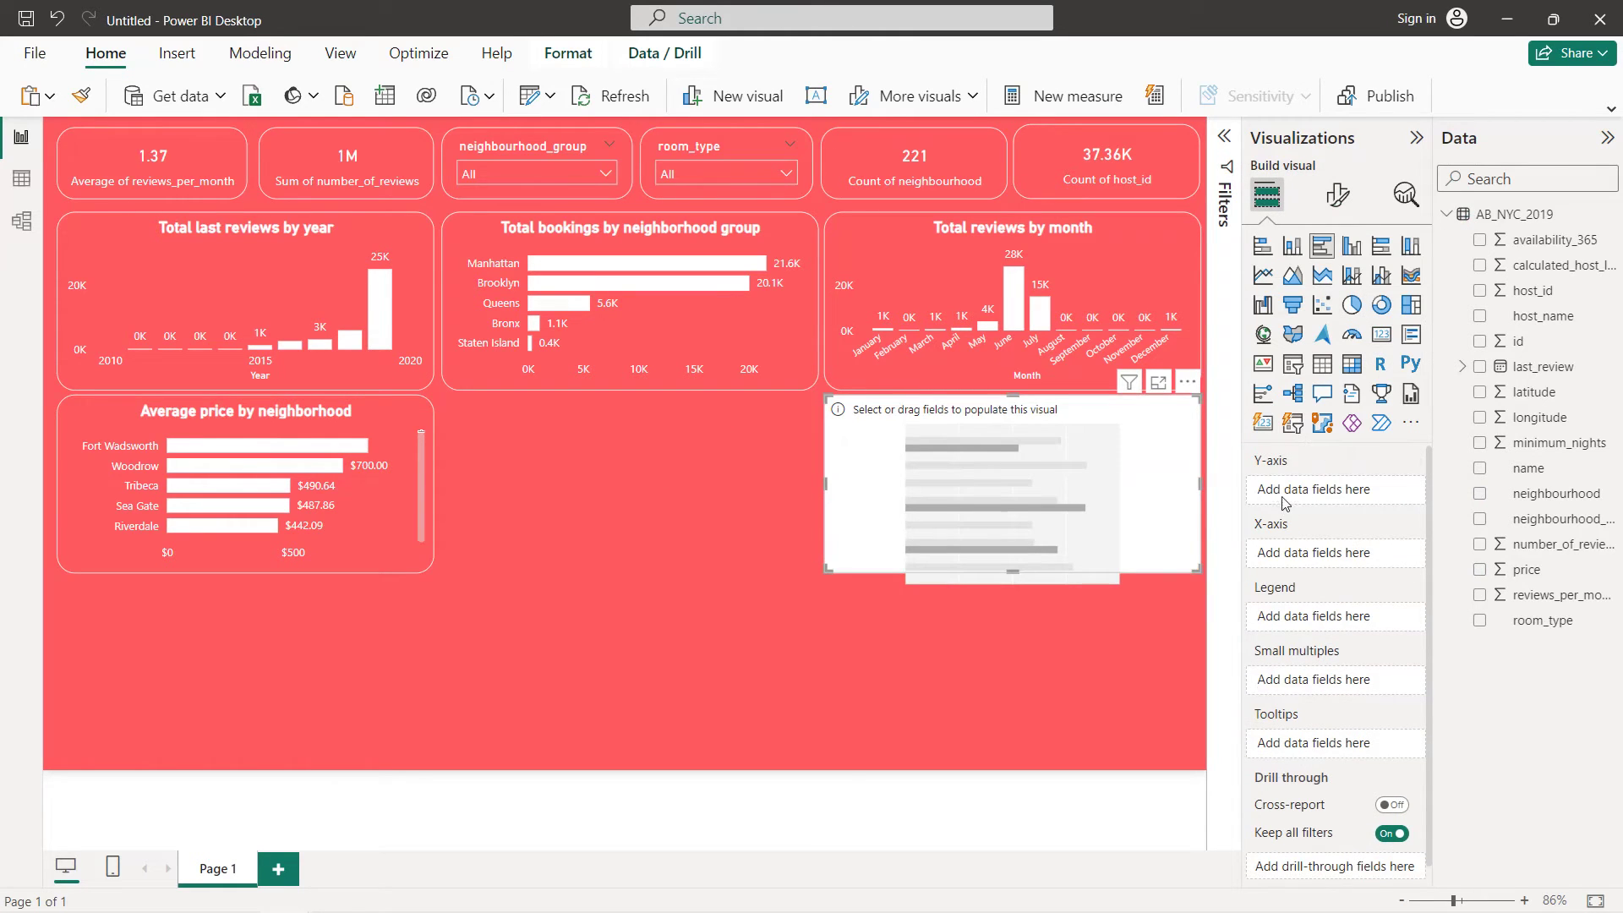
{"action": "left_click", "coordinate": [1480, 316]}
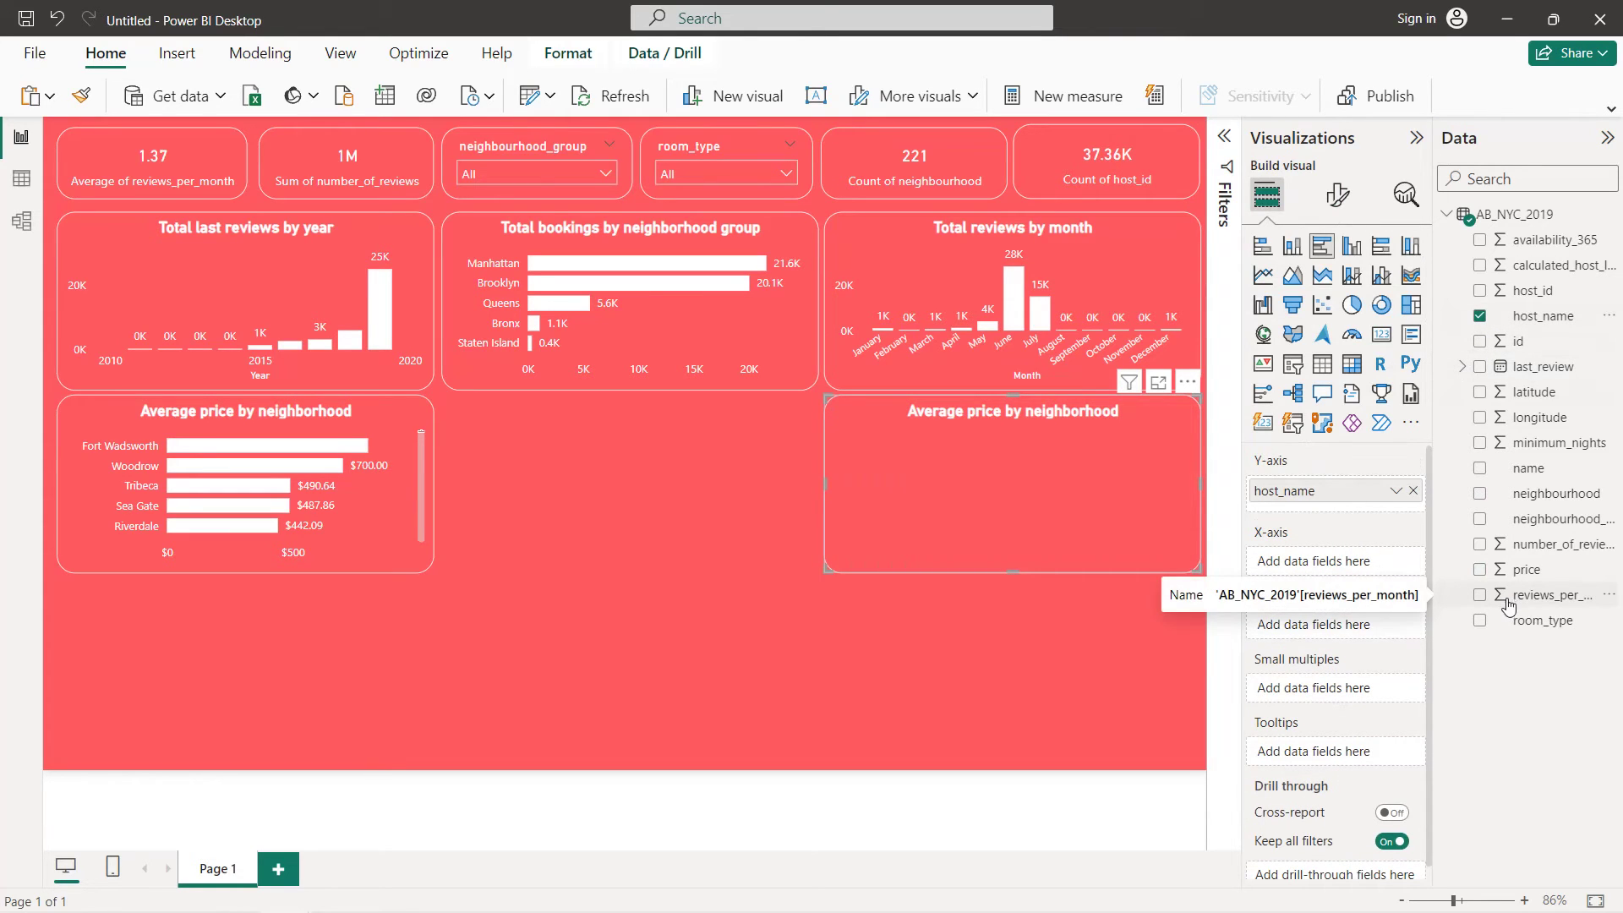
{"action": "left_click", "coordinate": [1480, 545]}
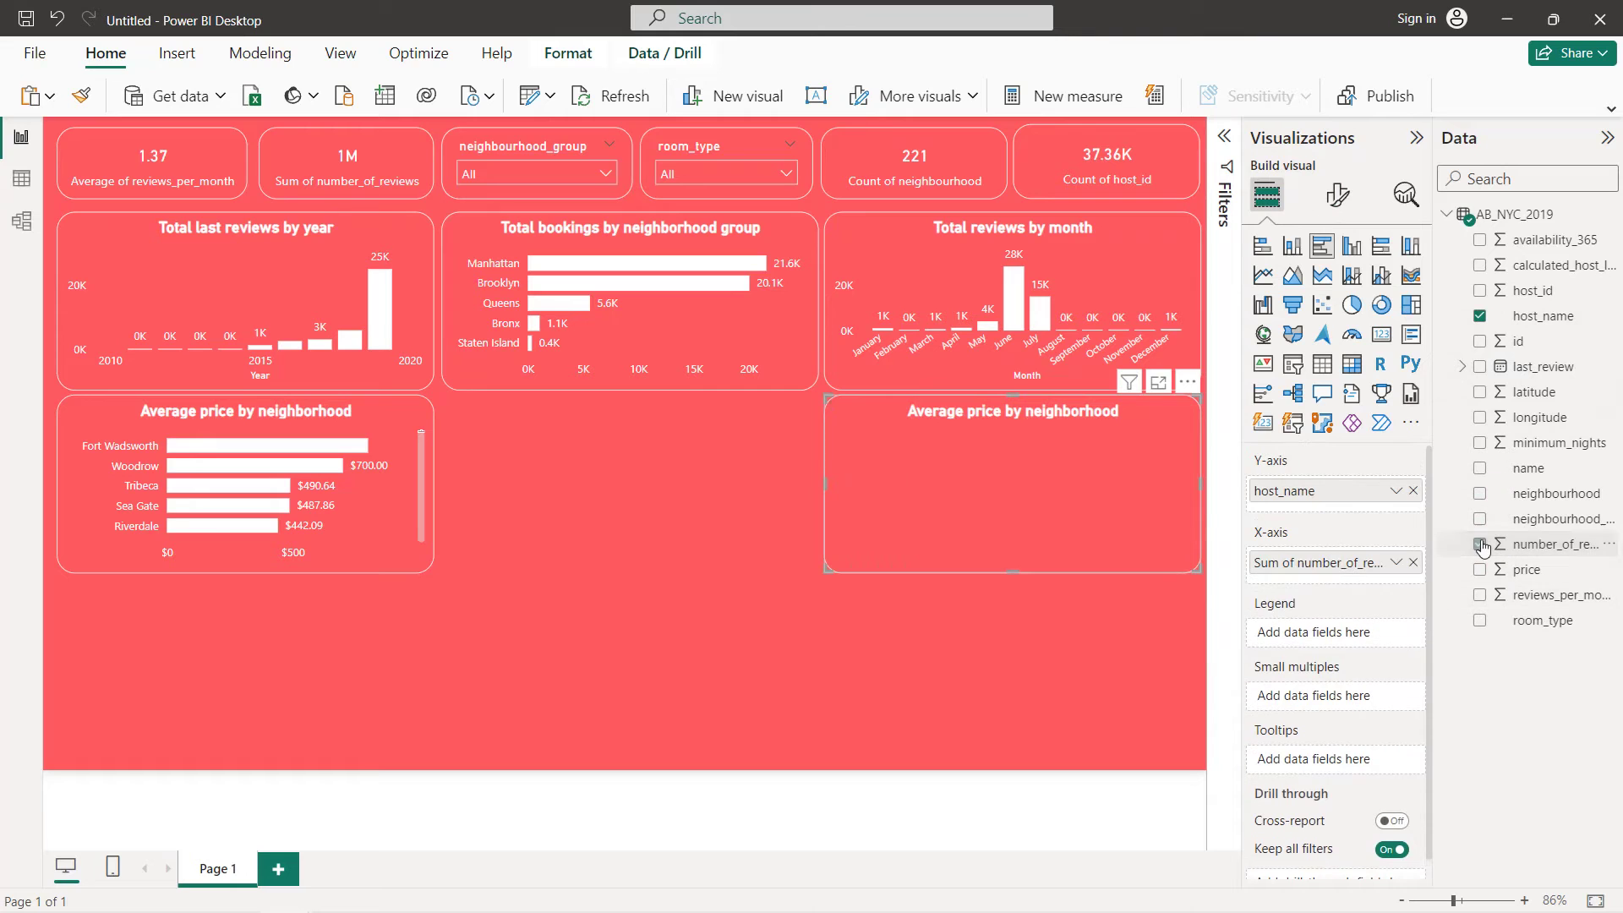
Filter the host chart on host_id with a Top N filter showing the top 10 by number_of_reviews
{"action": "left_click", "coordinate": [1227, 151]}
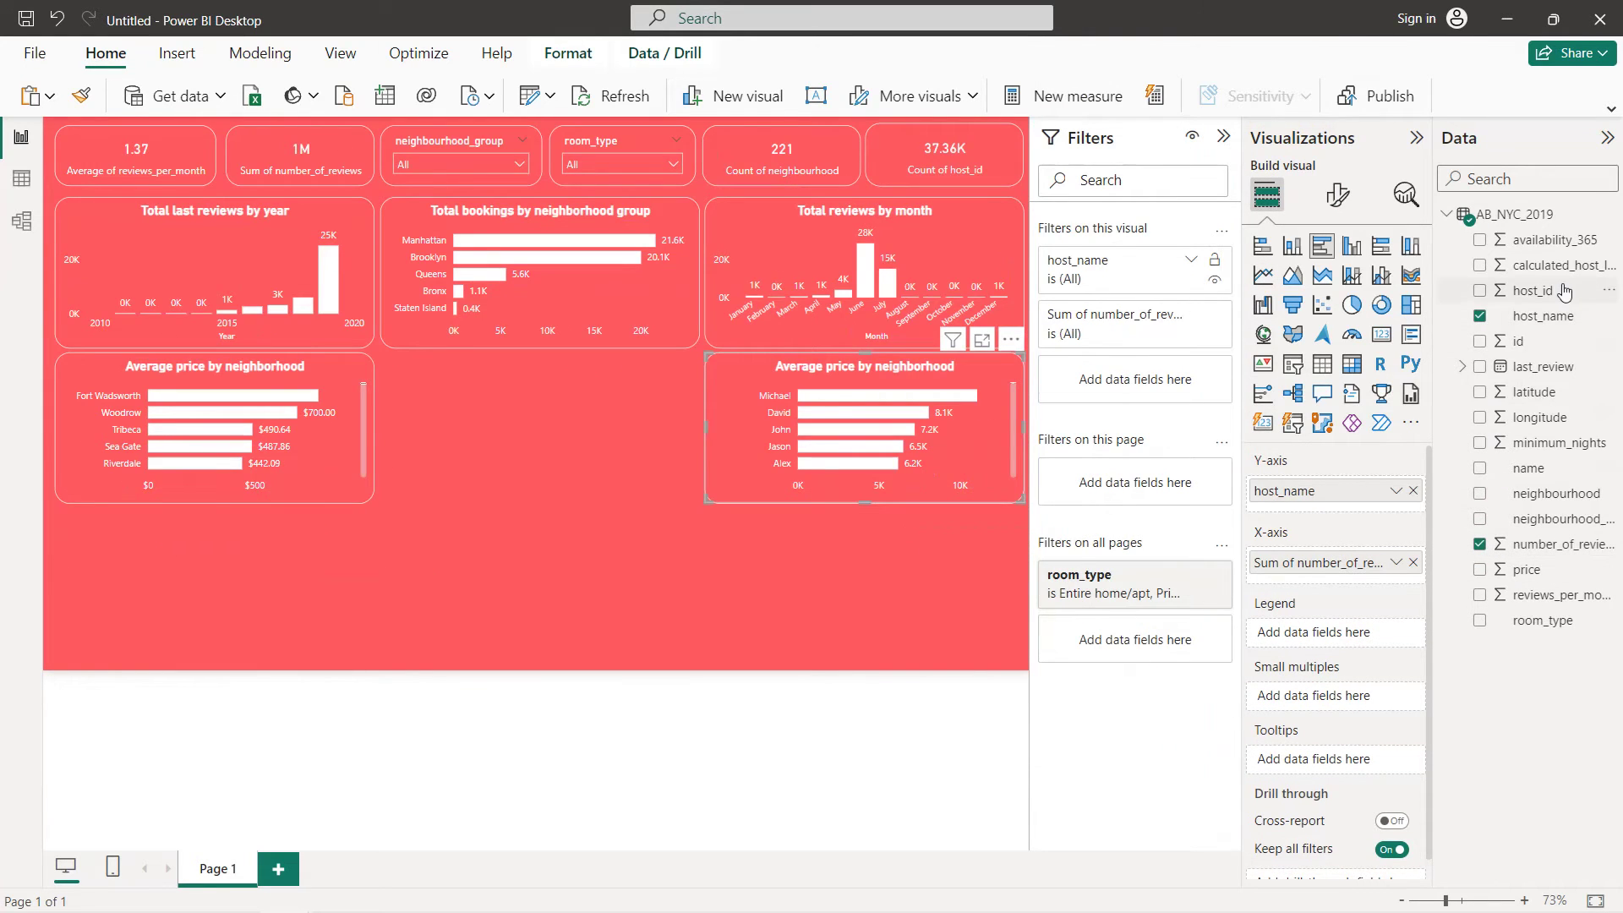
{"action": "left_click_drag", "start_coordinate": [1562, 291], "coordinate": [1136, 360]}
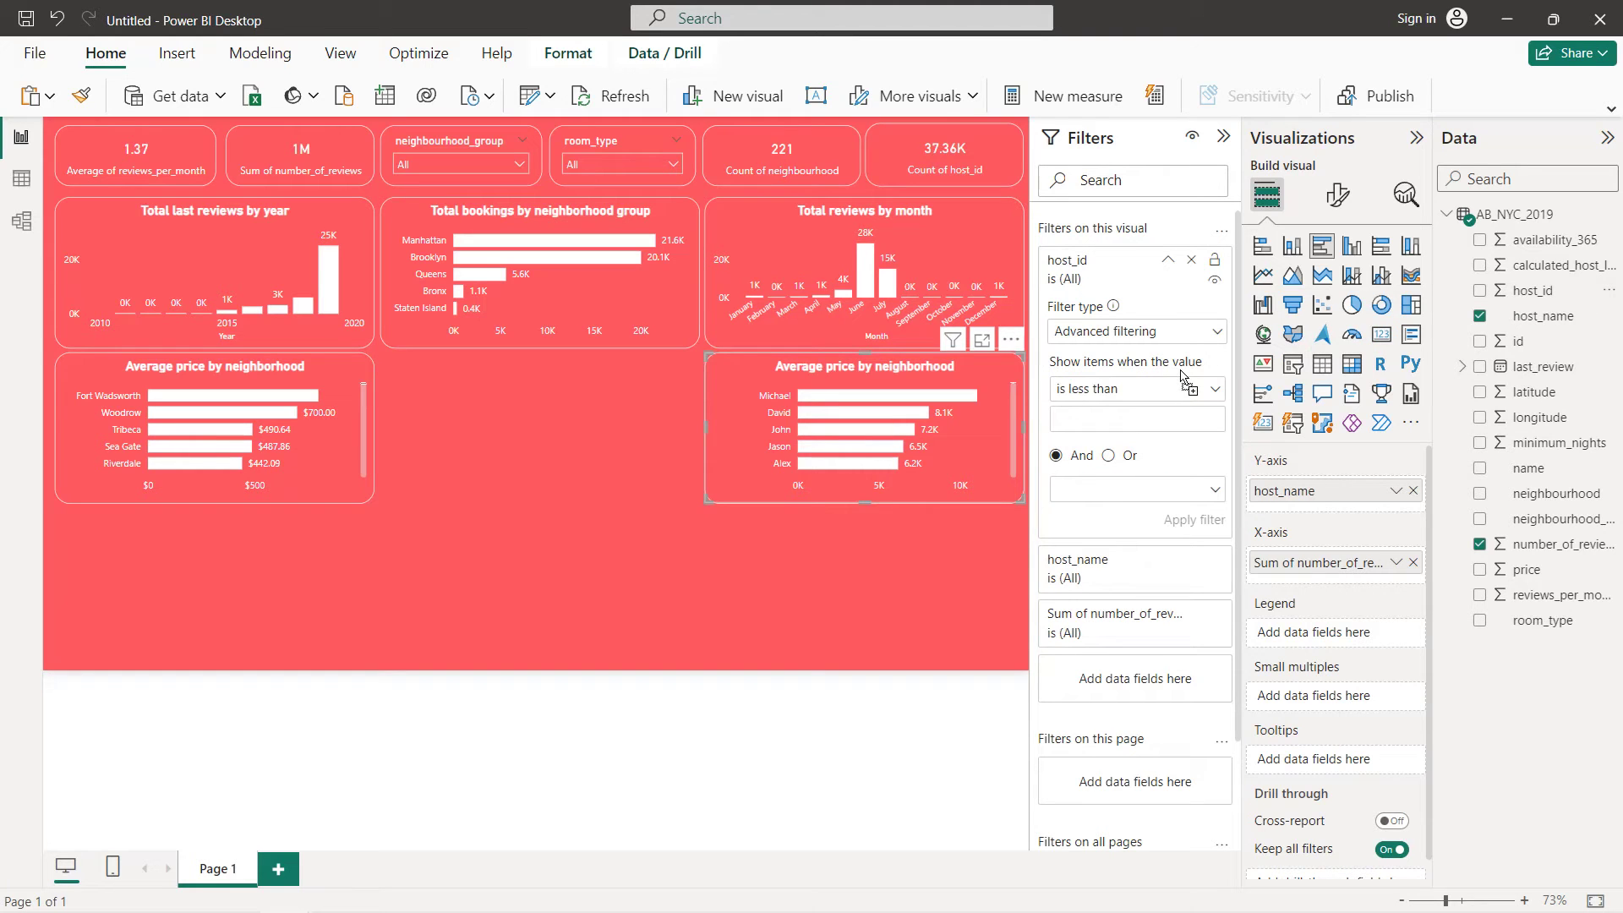
{"action": "left_click", "coordinate": [1150, 346]}
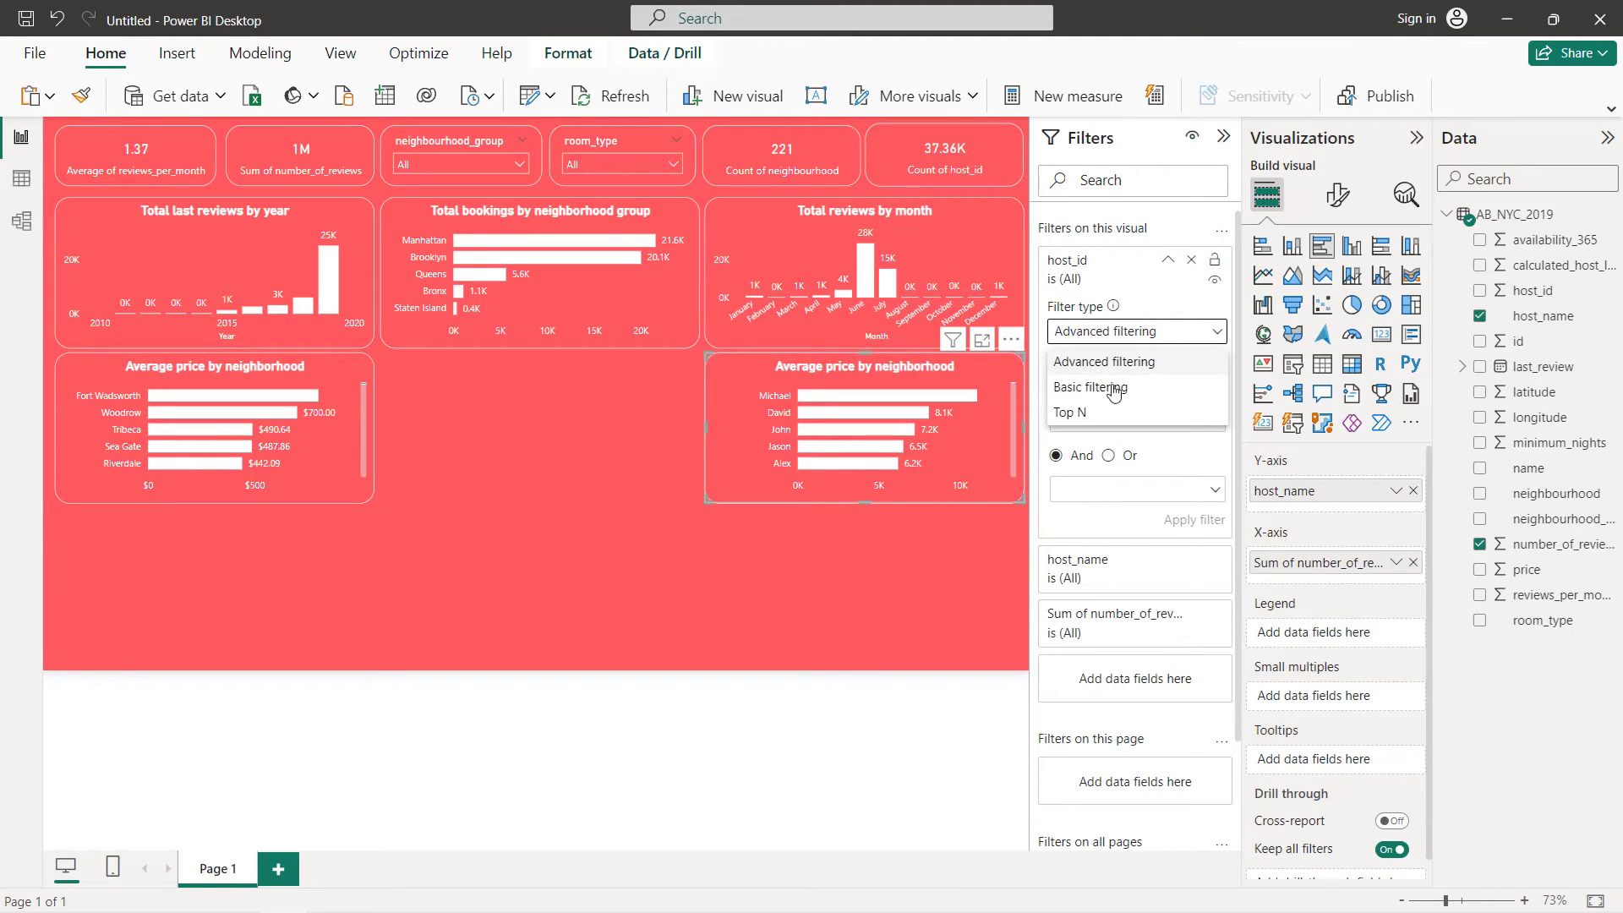
{"action": "left_click", "coordinate": [1095, 419]}
{"action": "left_click", "coordinate": [1154, 386]}
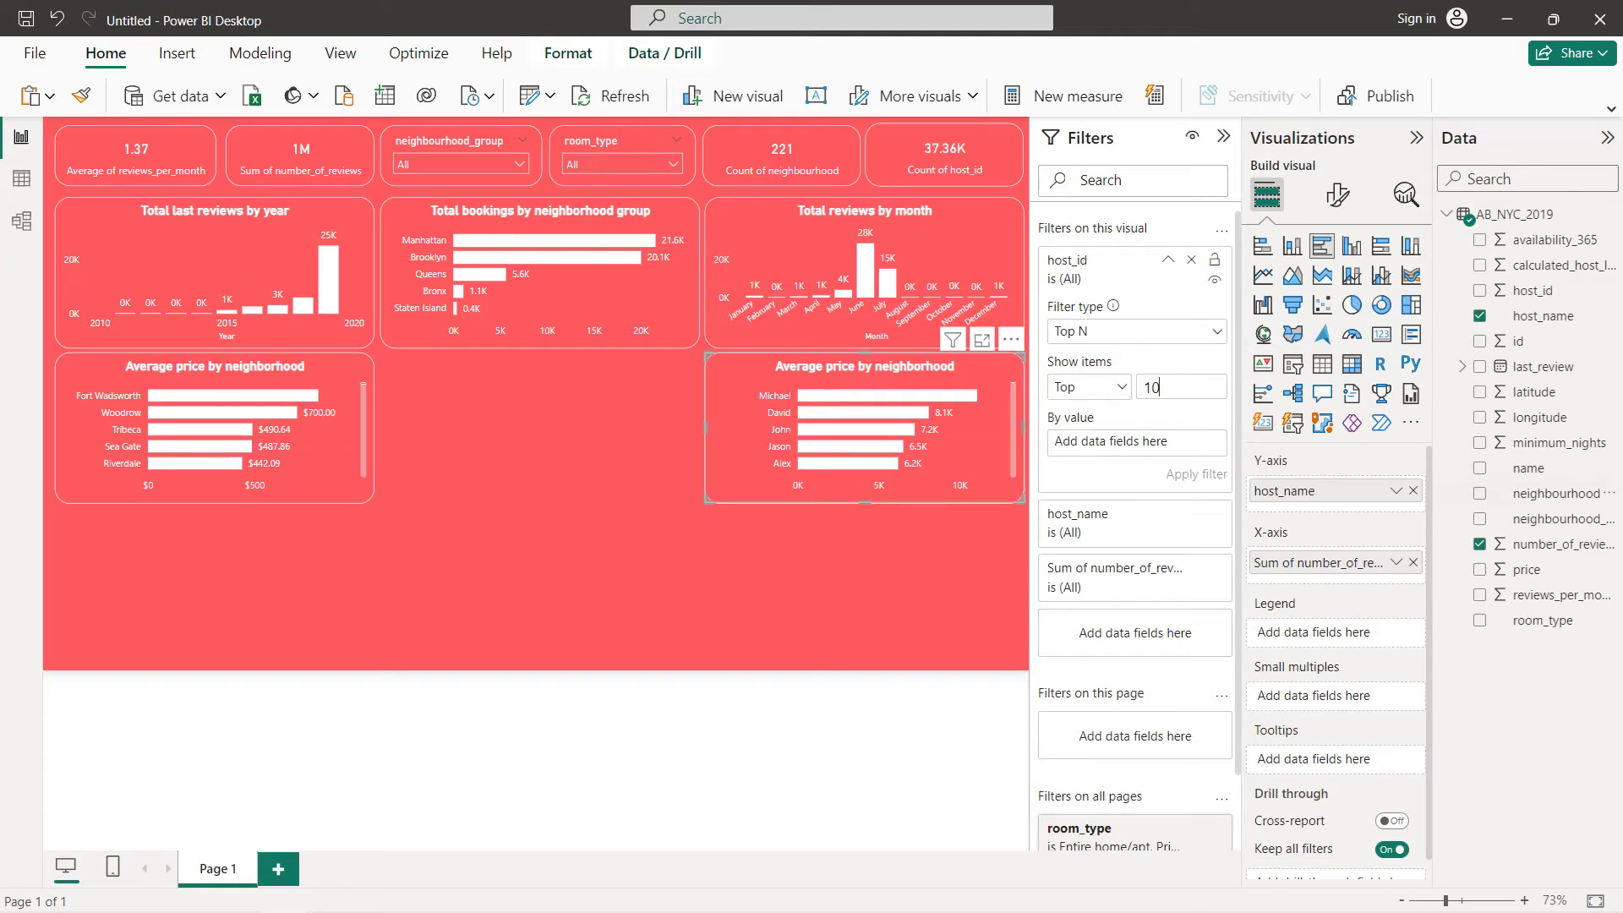
{"action": "left_click_drag", "start_coordinate": [1585, 545], "coordinate": [1197, 448]}
{"action": "left_click", "coordinate": [1194, 476]}
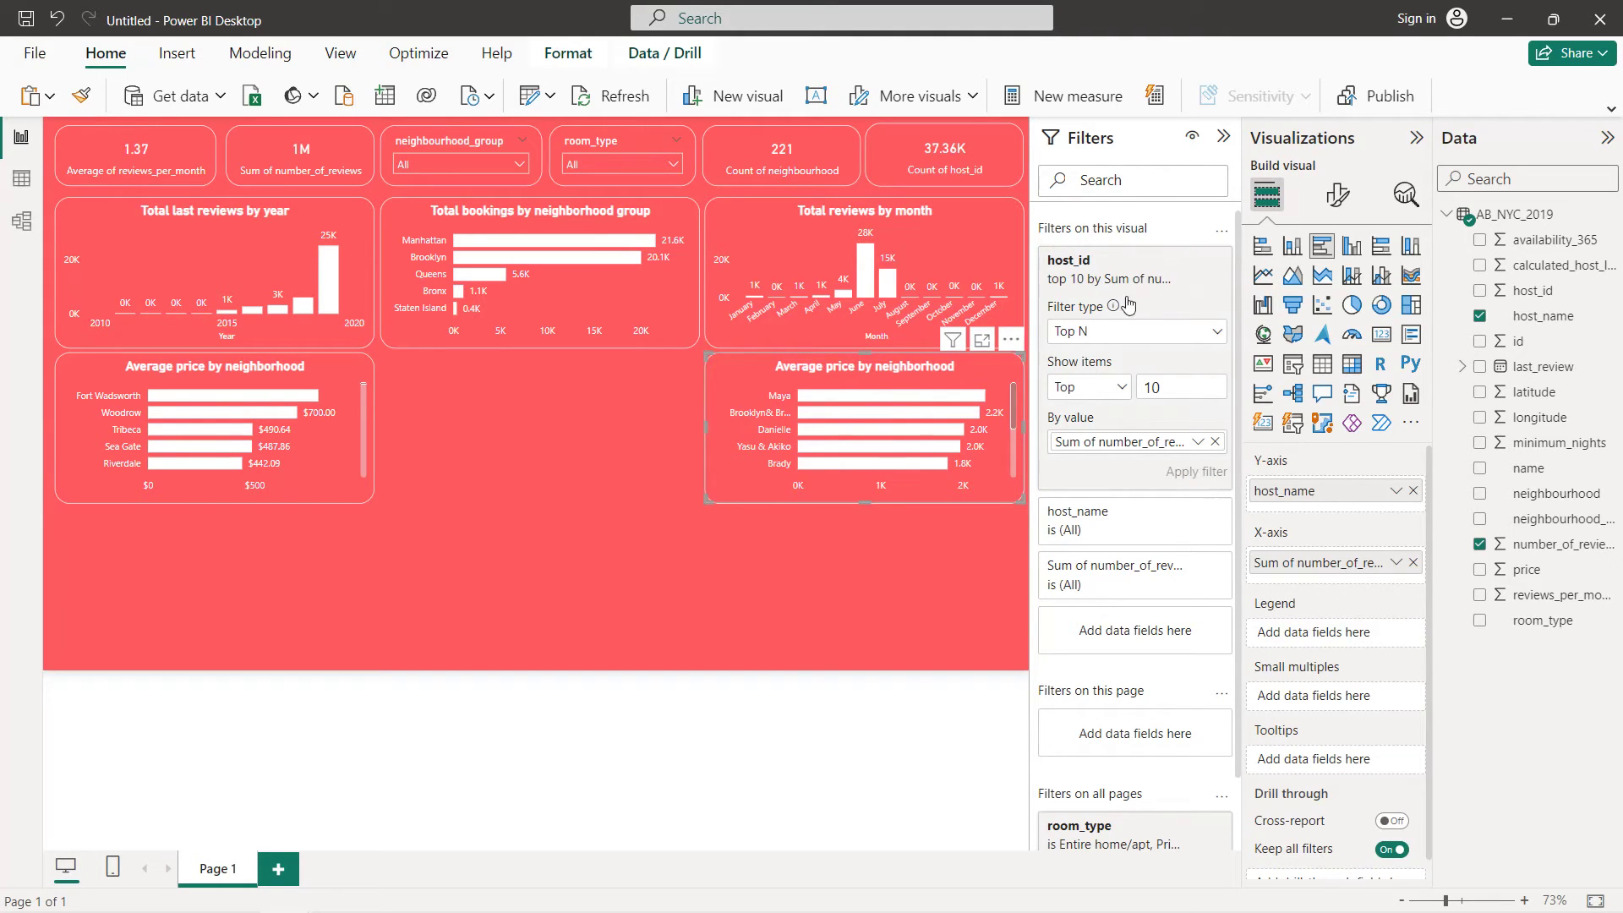
Change the host chart's title to "Top 10 hosts by total reviews"
{"action": "left_click", "coordinate": [1337, 196]}
{"action": "left_click", "coordinate": [1336, 288]}
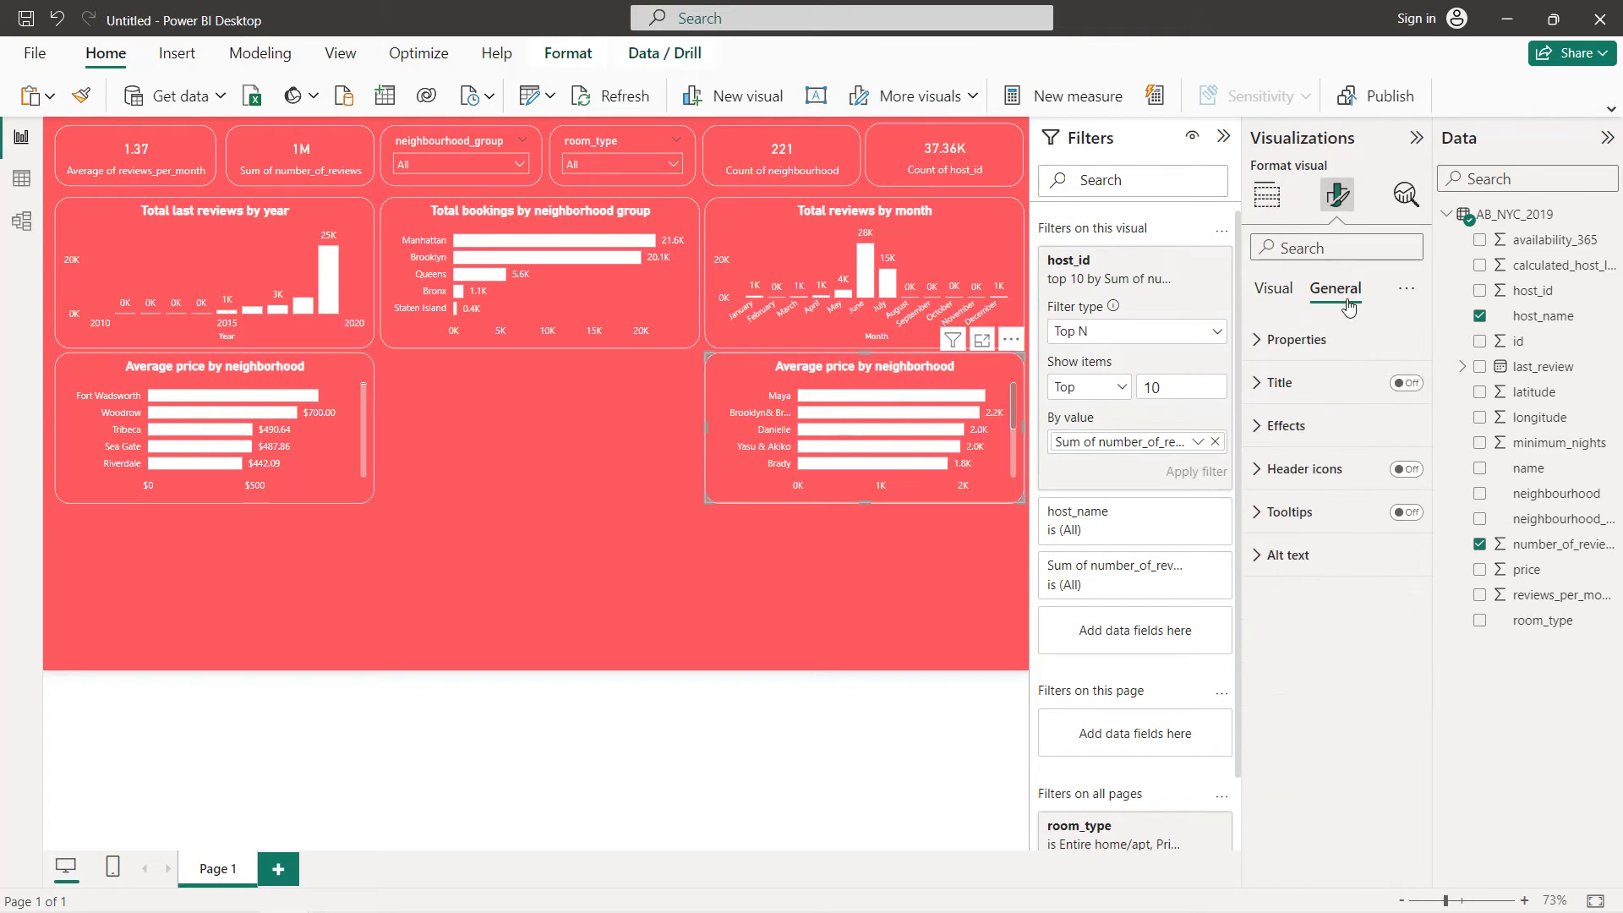
{"action": "left_click", "coordinate": [1318, 382]}
{"action": "left_click", "coordinate": [1349, 480]}
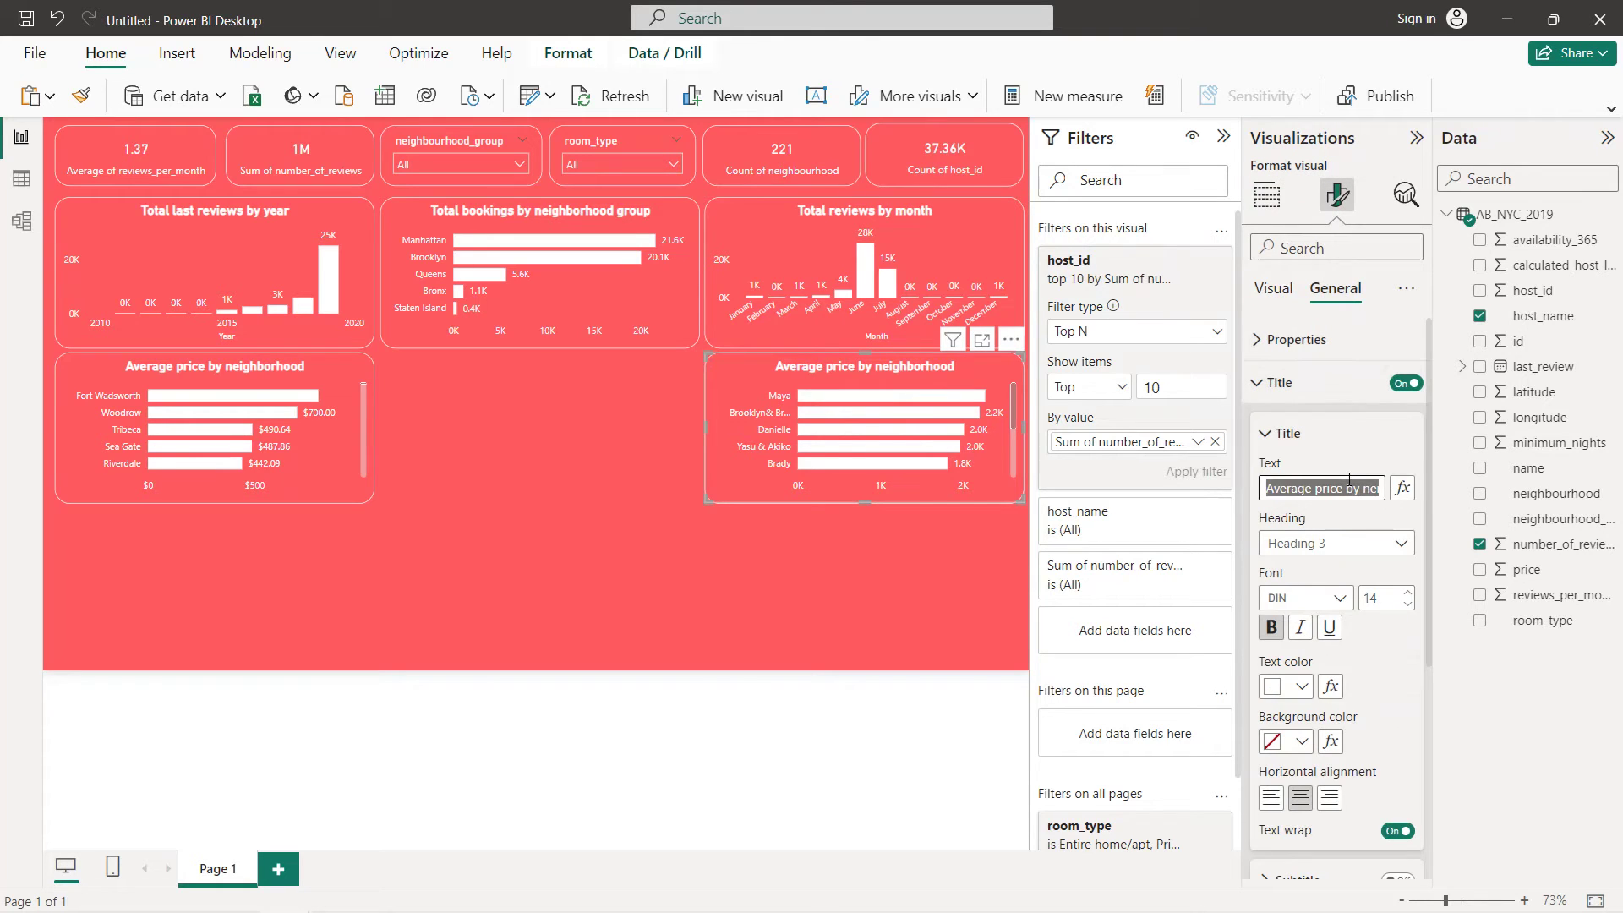
{"action": "type", "text": "Top 10 h"}
{"action": "type", "text": "odt"}
{"action": "key", "text": "BackSpace"}
{"action": "key", "text": "BackSpace"}
{"action": "type", "text": "sts"}
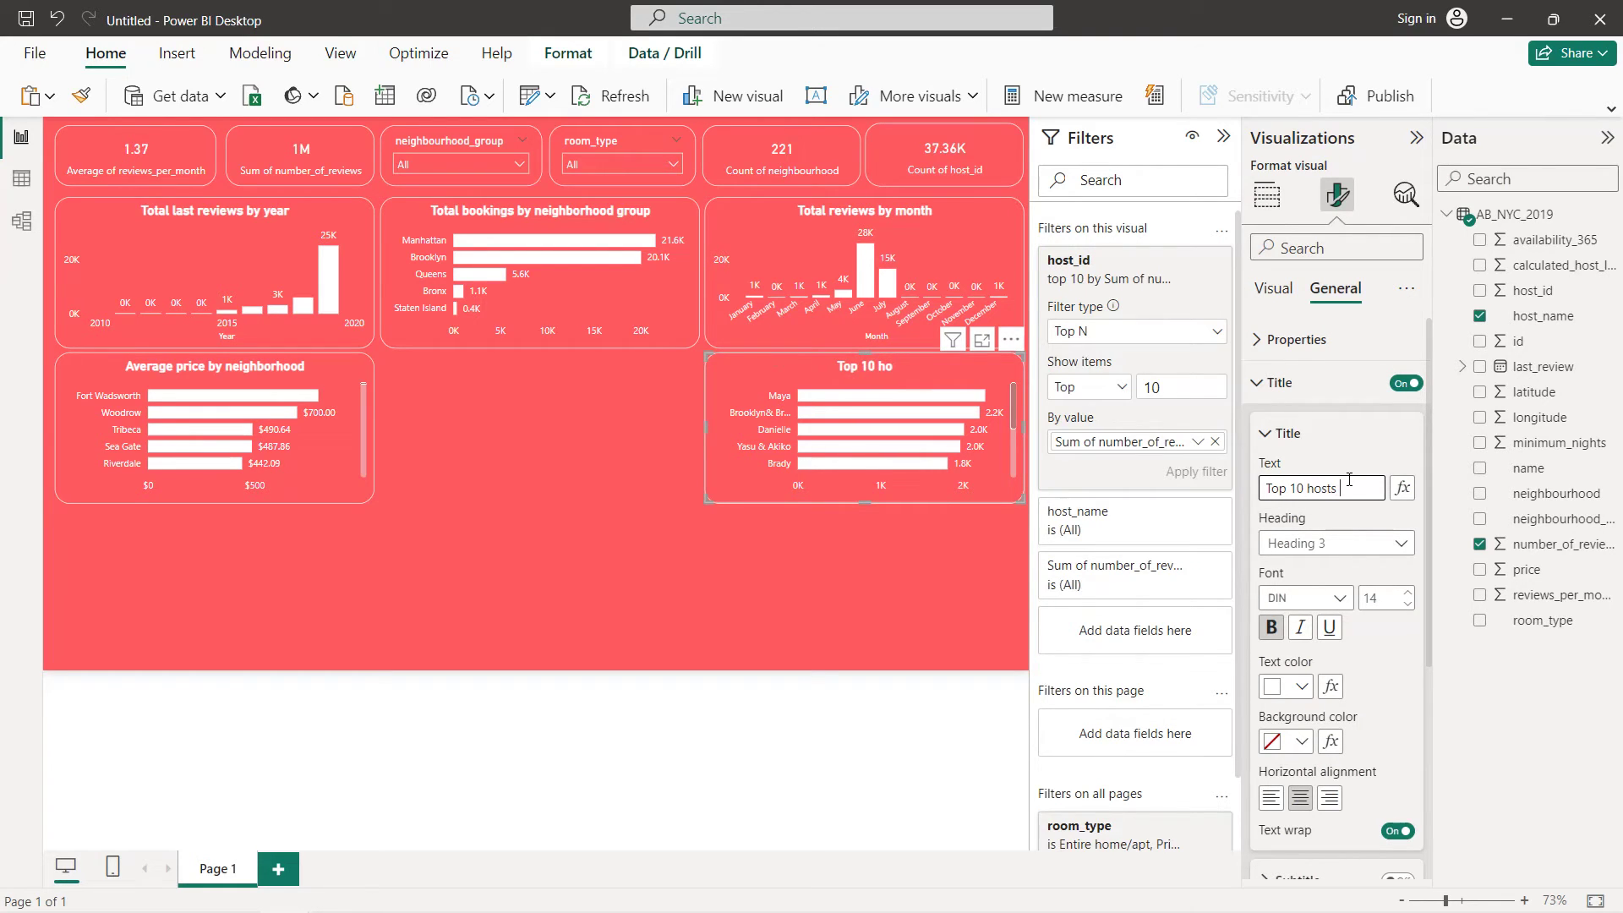
{"action": "type", "text": " by total reveiws"}
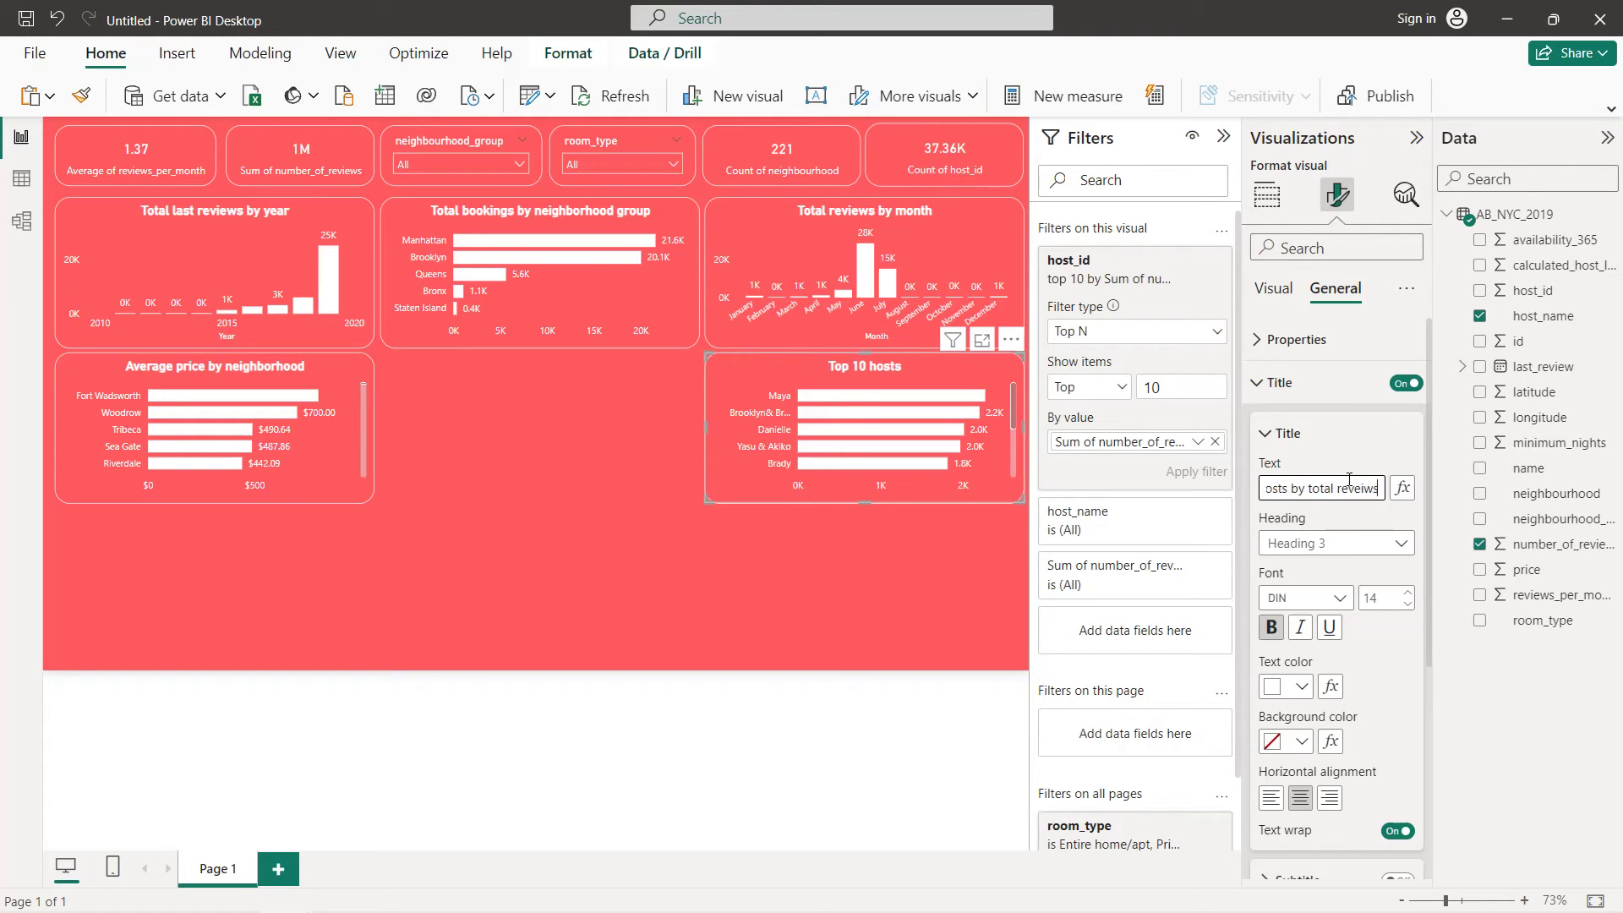
{"action": "key", "text": "BackSpace"}
{"action": "key", "text": "BackSpace"}
{"action": "key", "text": "BackSpace"}
{"action": "key", "text": "BackSpace"}
{"action": "type", "text": "iews"}
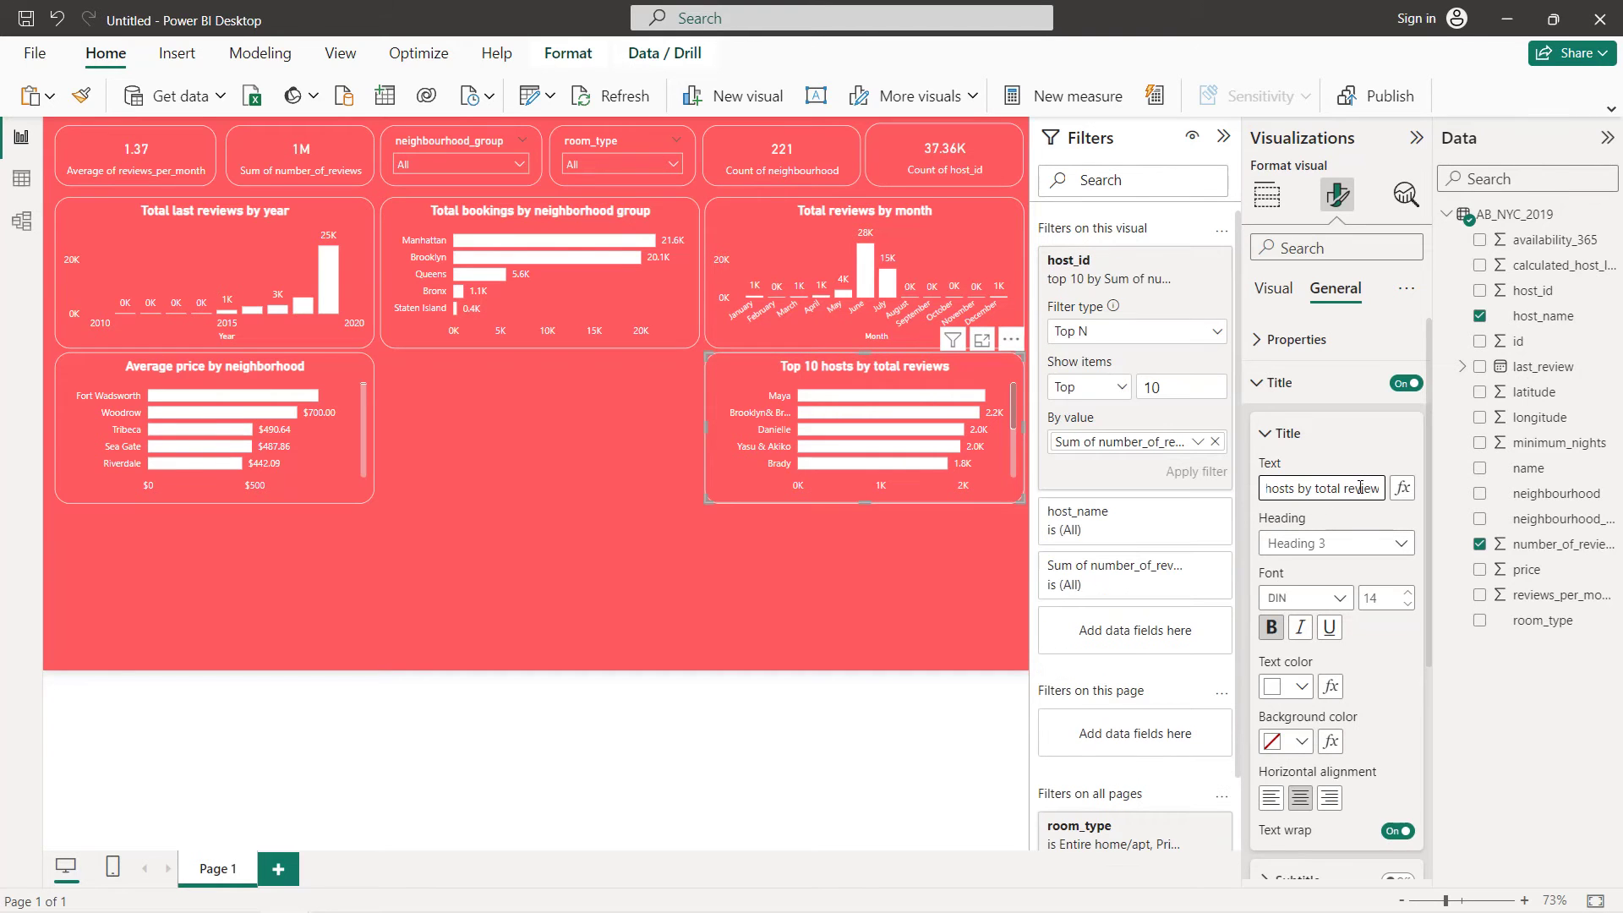
{"action": "left_click", "coordinate": [829, 534]}
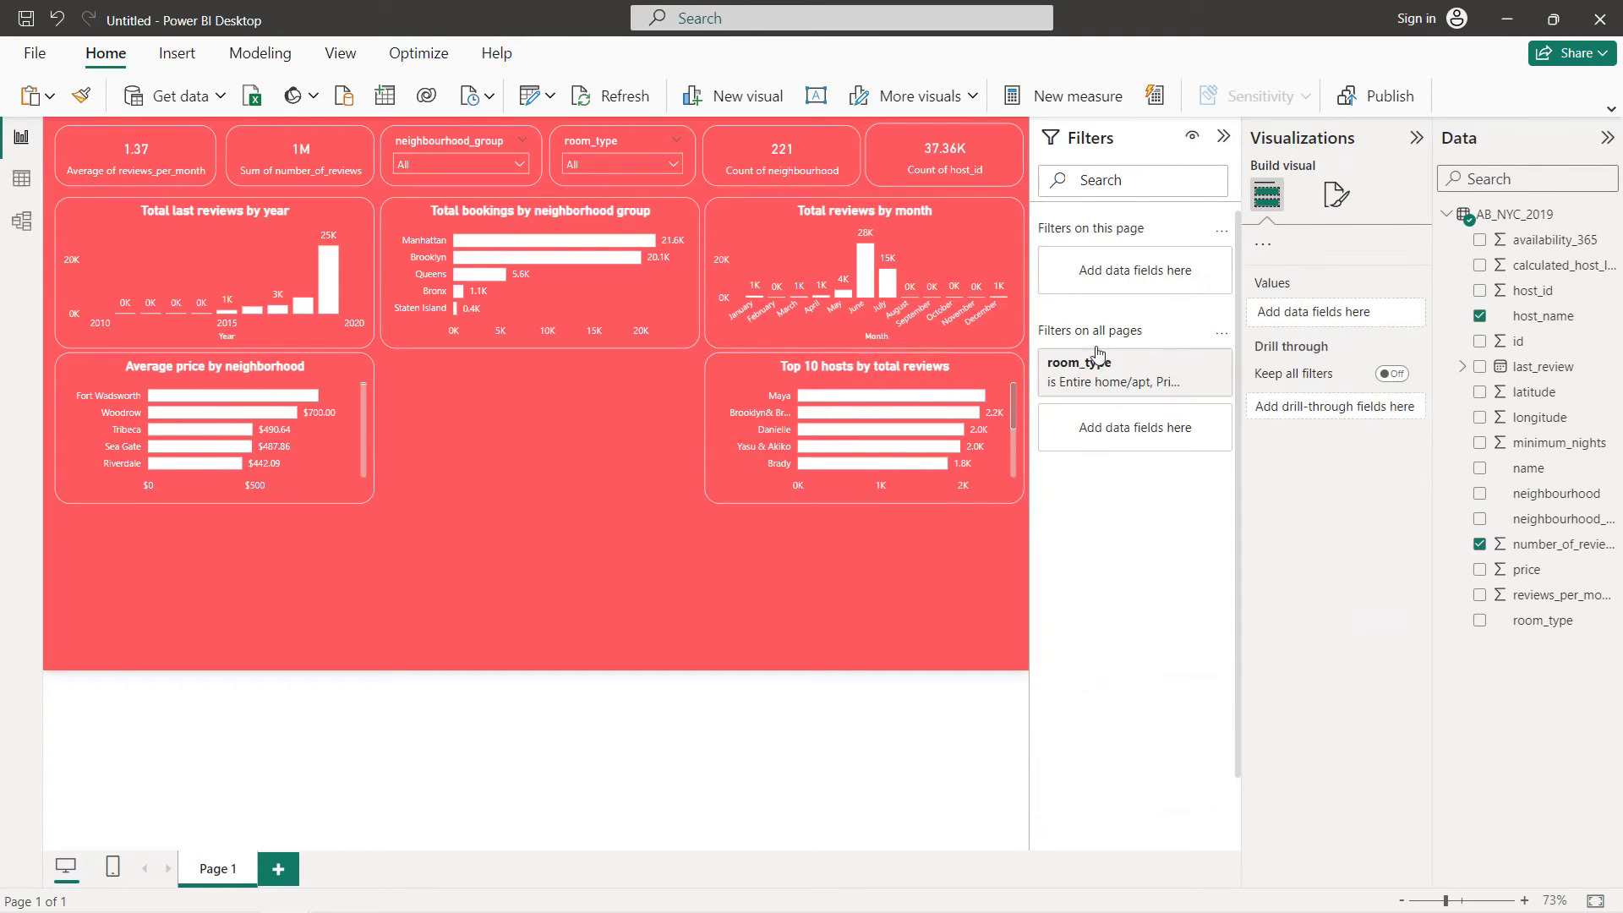
Collapse the Filters, Visualizations and Data panes to view the whole dashboard
{"action": "left_click", "coordinate": [1223, 137]}
{"action": "left_click", "coordinate": [1417, 138]}
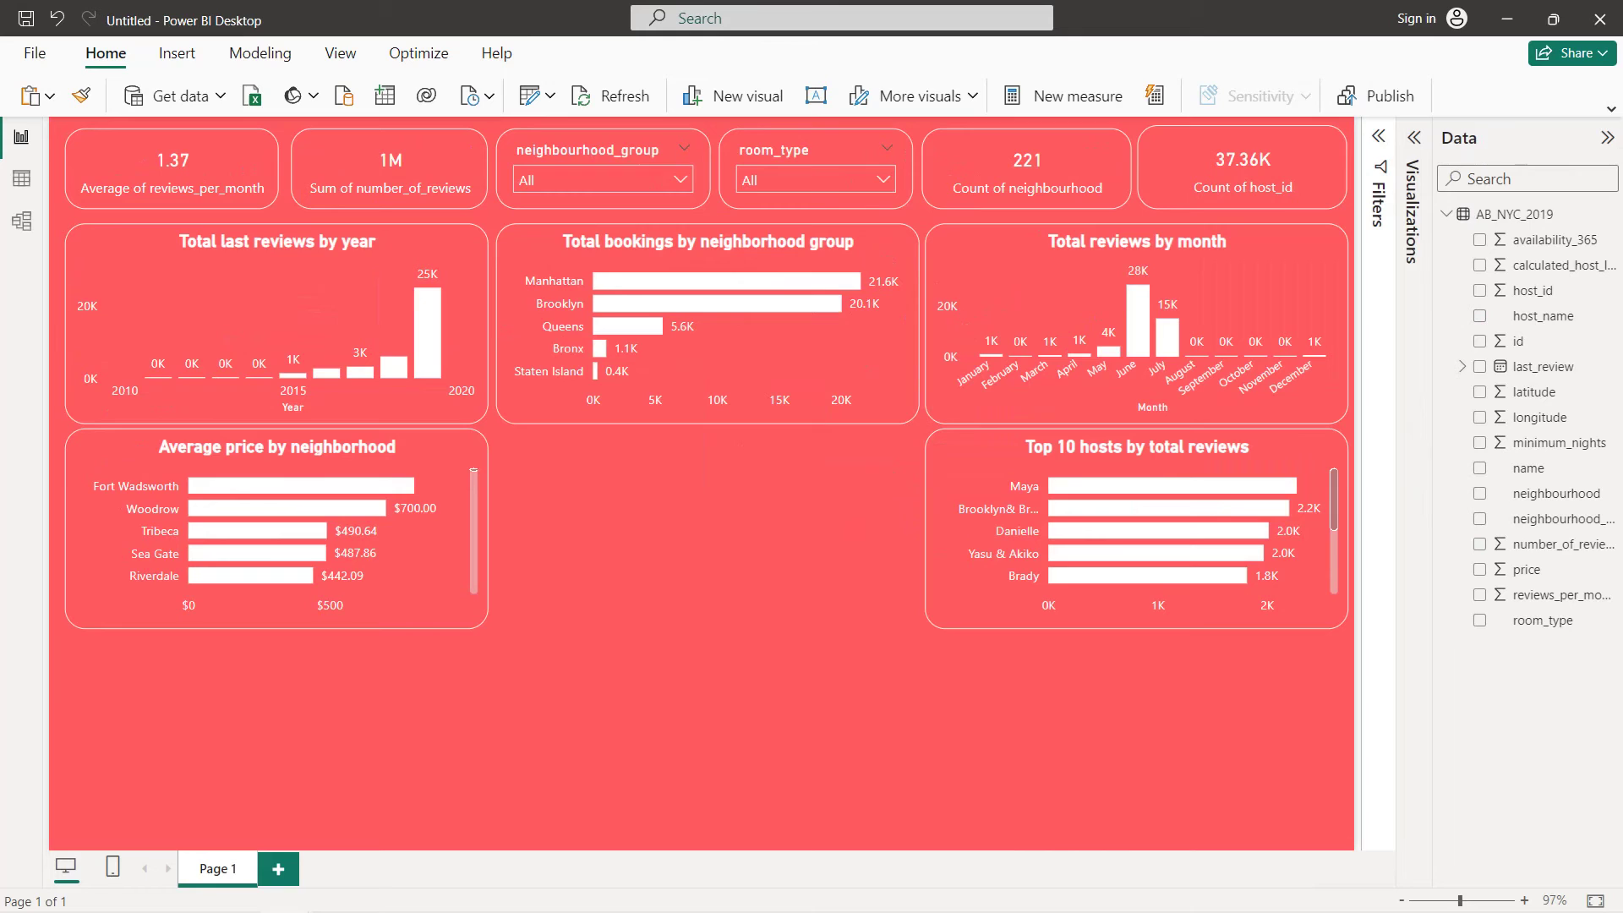
{"action": "left_click", "coordinate": [1611, 137]}
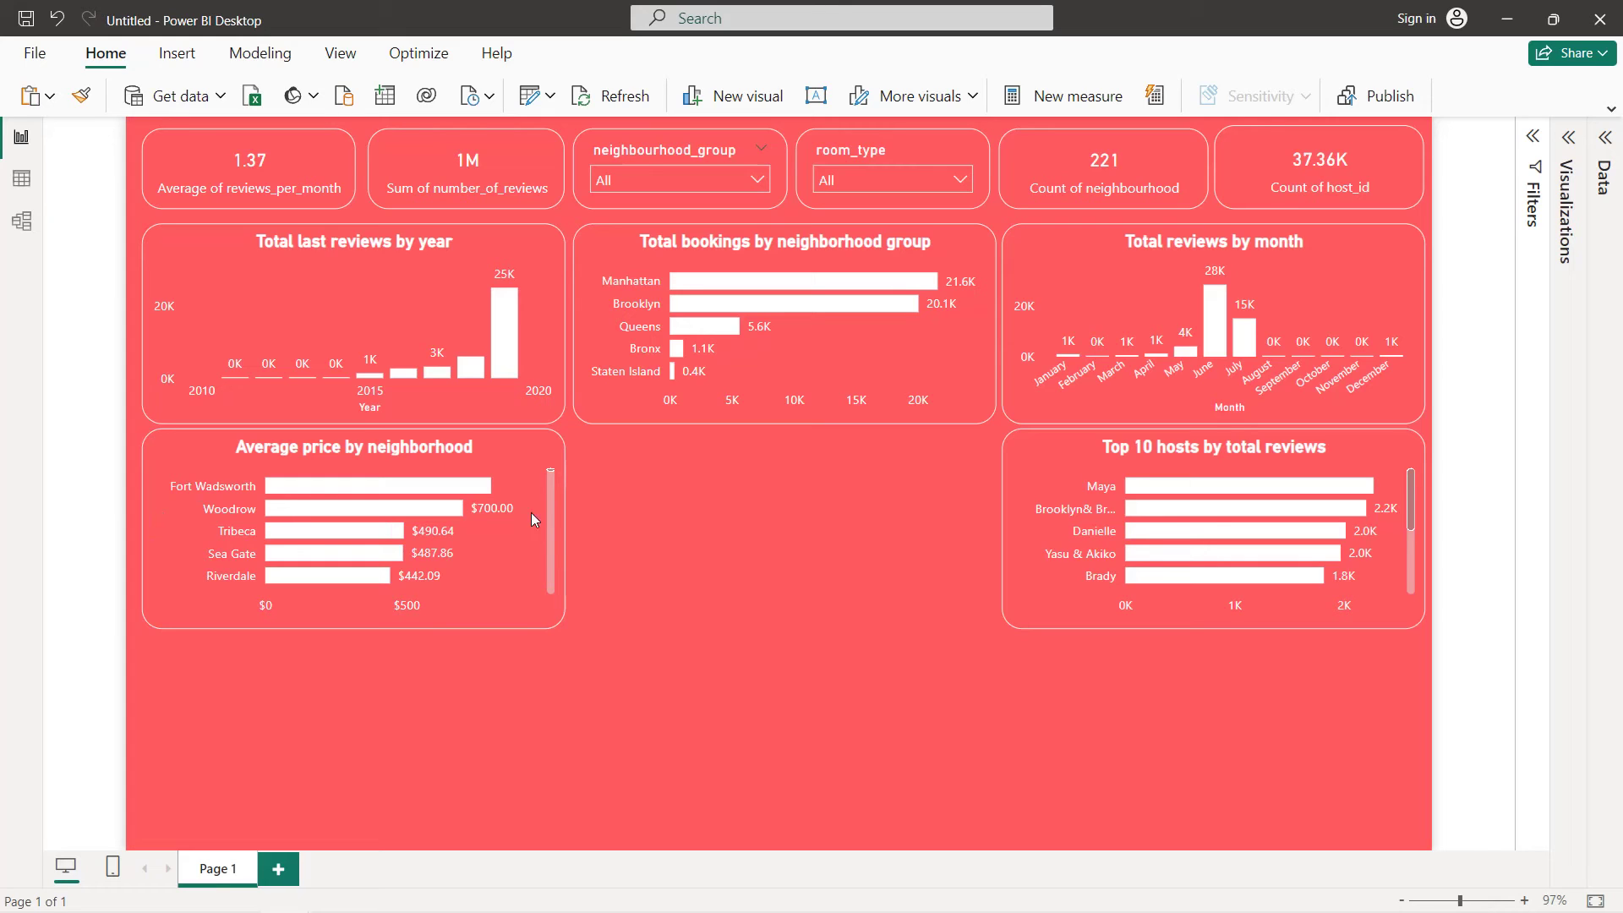
Duplicate the "Average price by neighborhood" chart and place the copy in the middle column at the bottom of the dashboard
{"action": "left_click", "coordinate": [513, 579]}
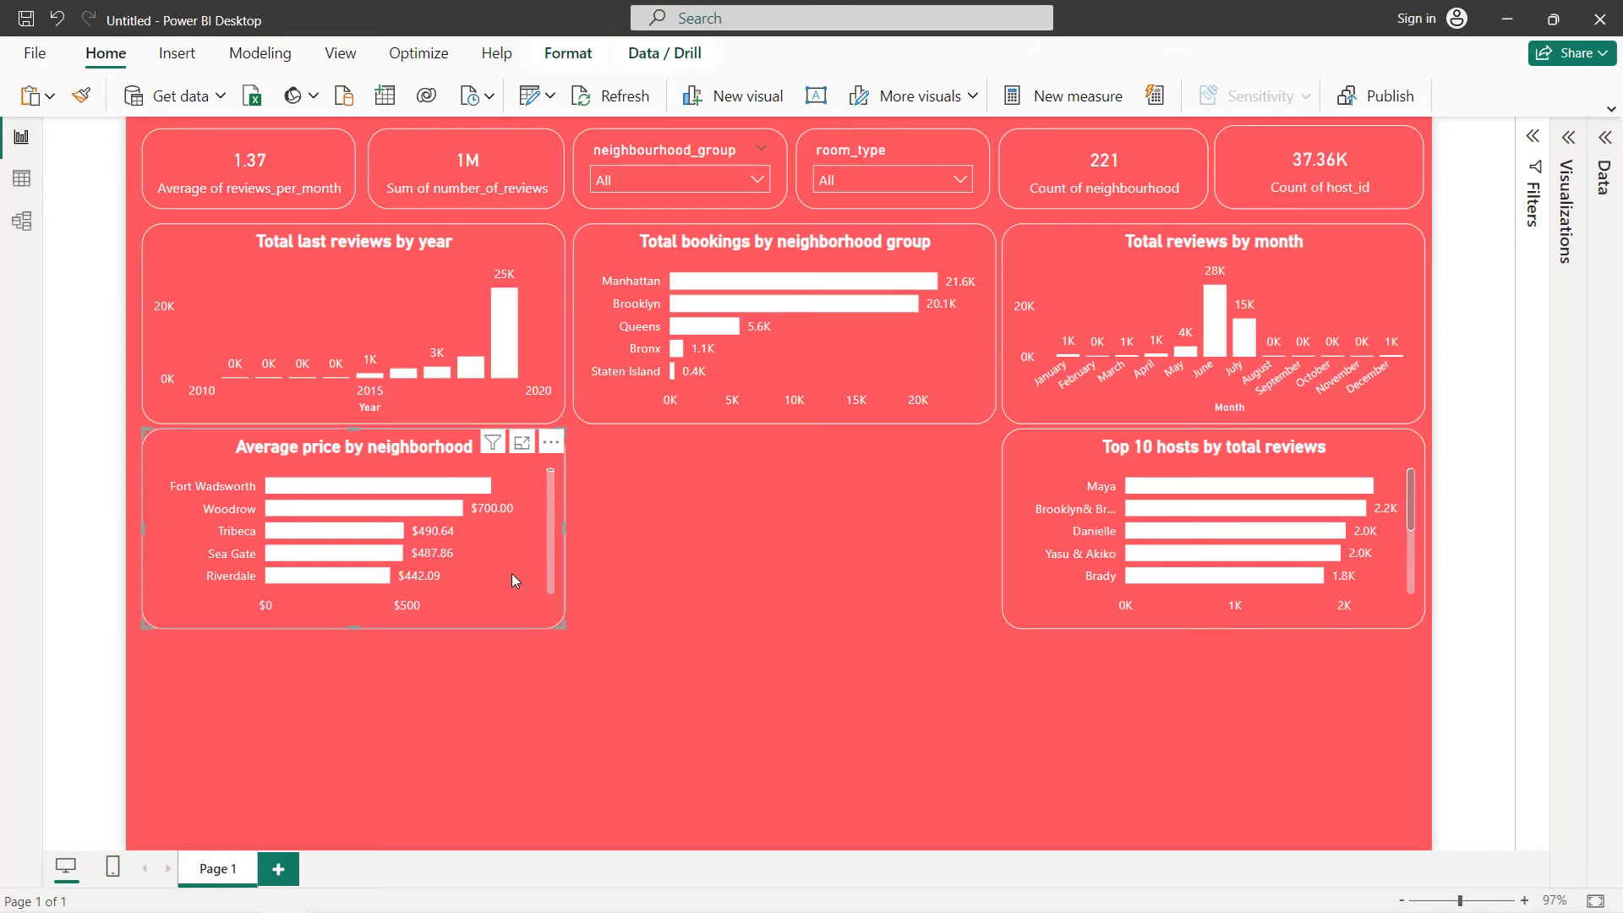
{"action": "key", "text": "ctrl+c"}
{"action": "key", "text": "ctrl+v"}
{"action": "left_click_drag", "start_coordinate": [493, 580], "coordinate": [879, 771]}
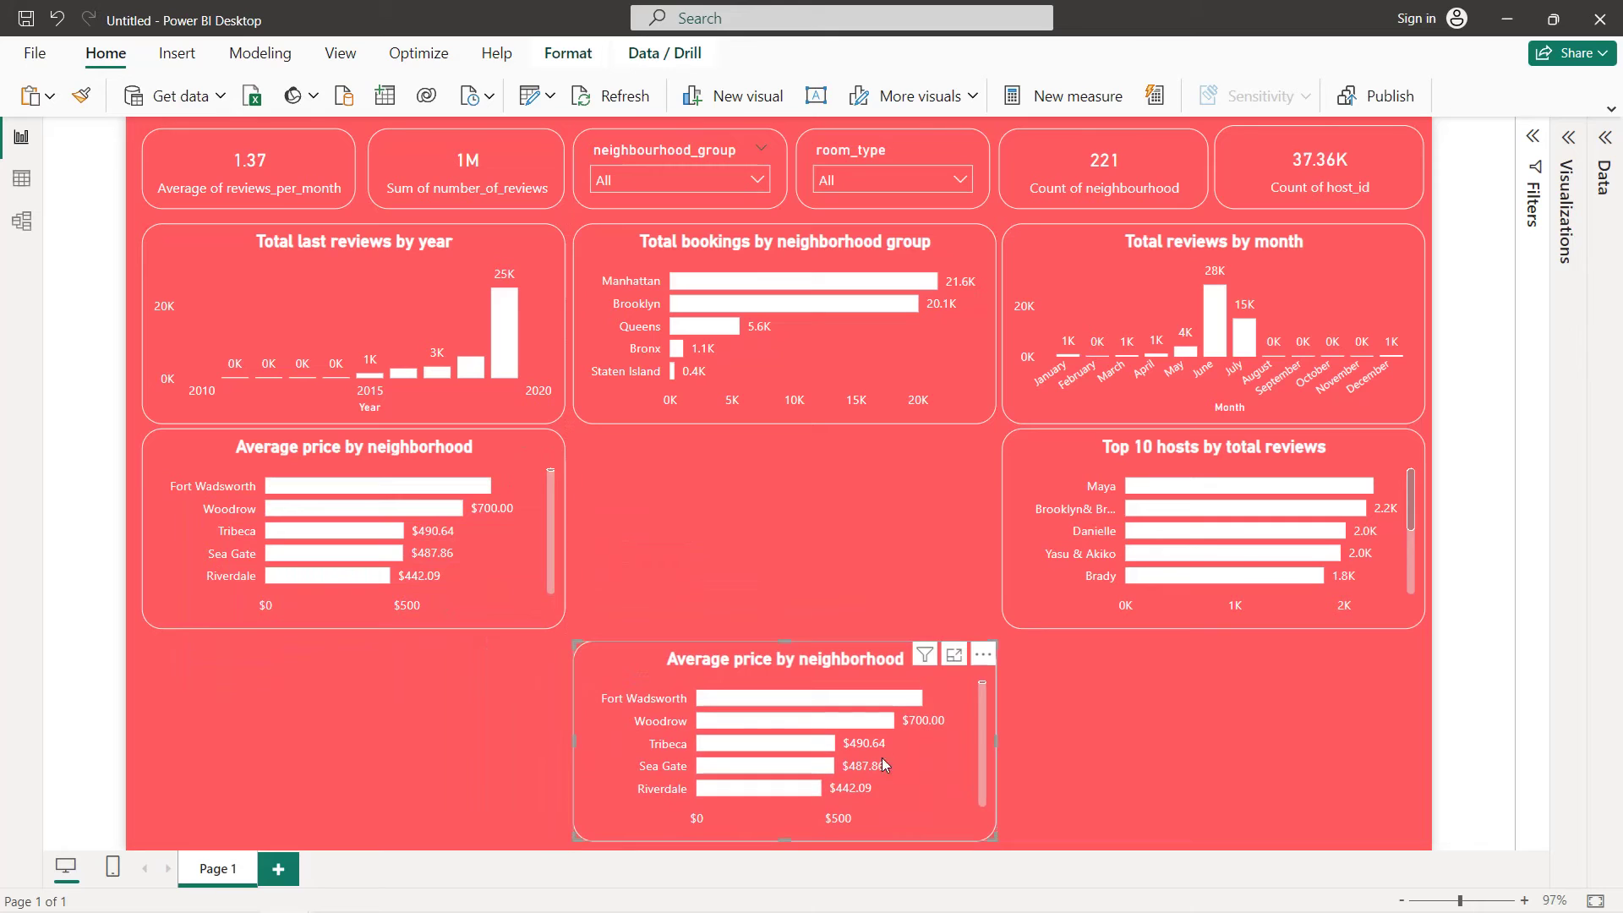
Convert the bottom copy to a donut chart with neighbourhood_group as legend and the count of neighbourhood as values
{"action": "left_click", "coordinate": [1568, 140]}
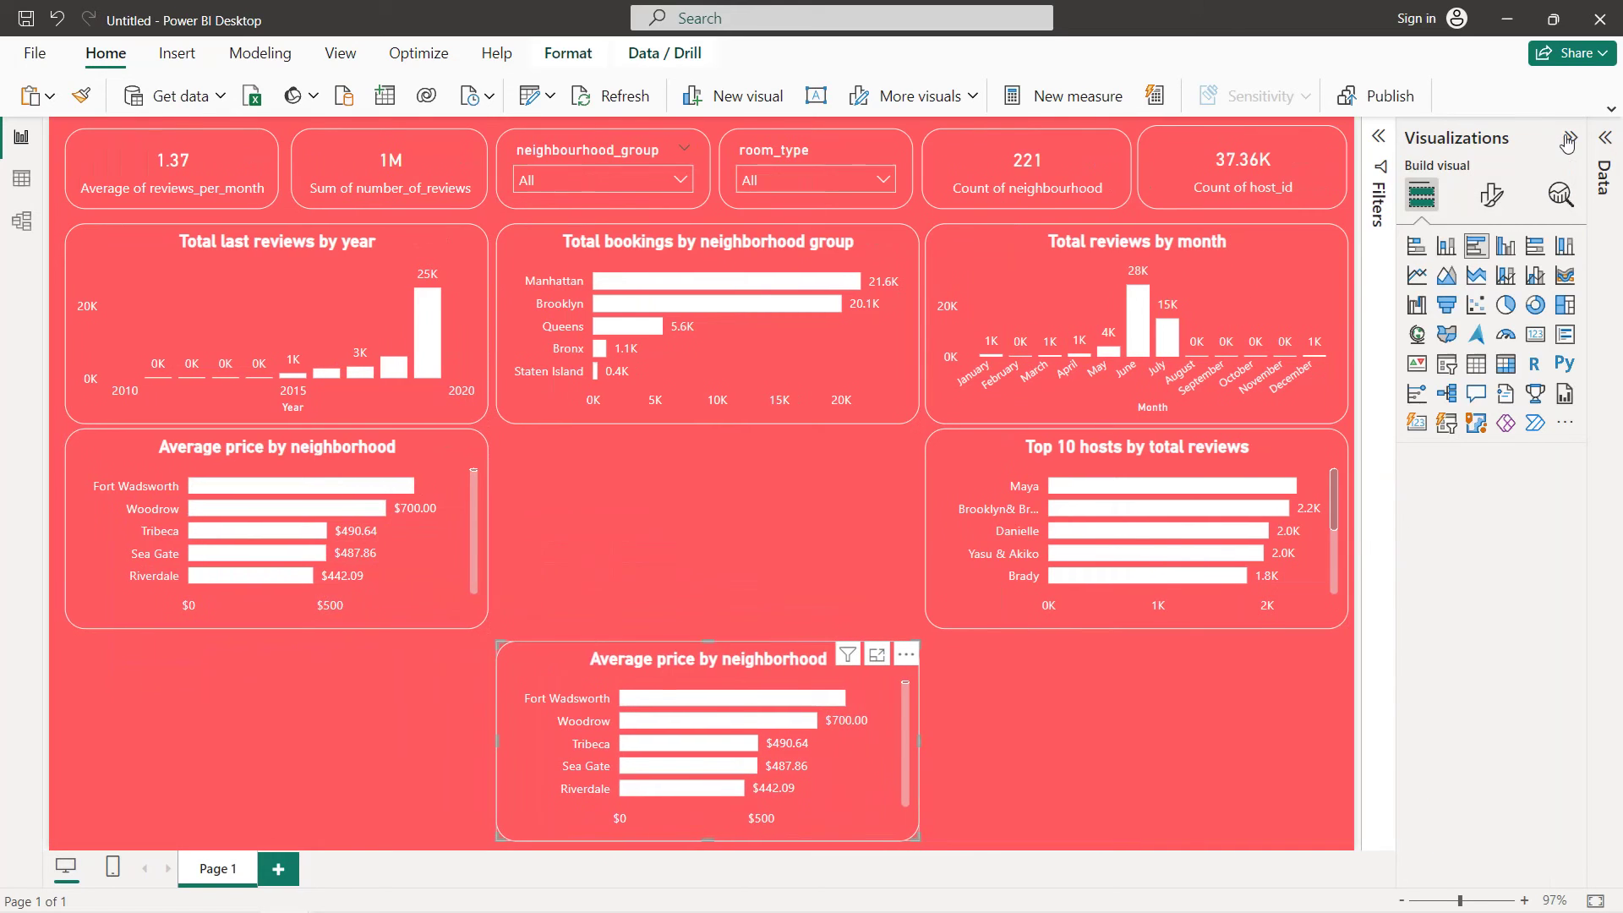
{"action": "left_click", "coordinate": [1532, 313]}
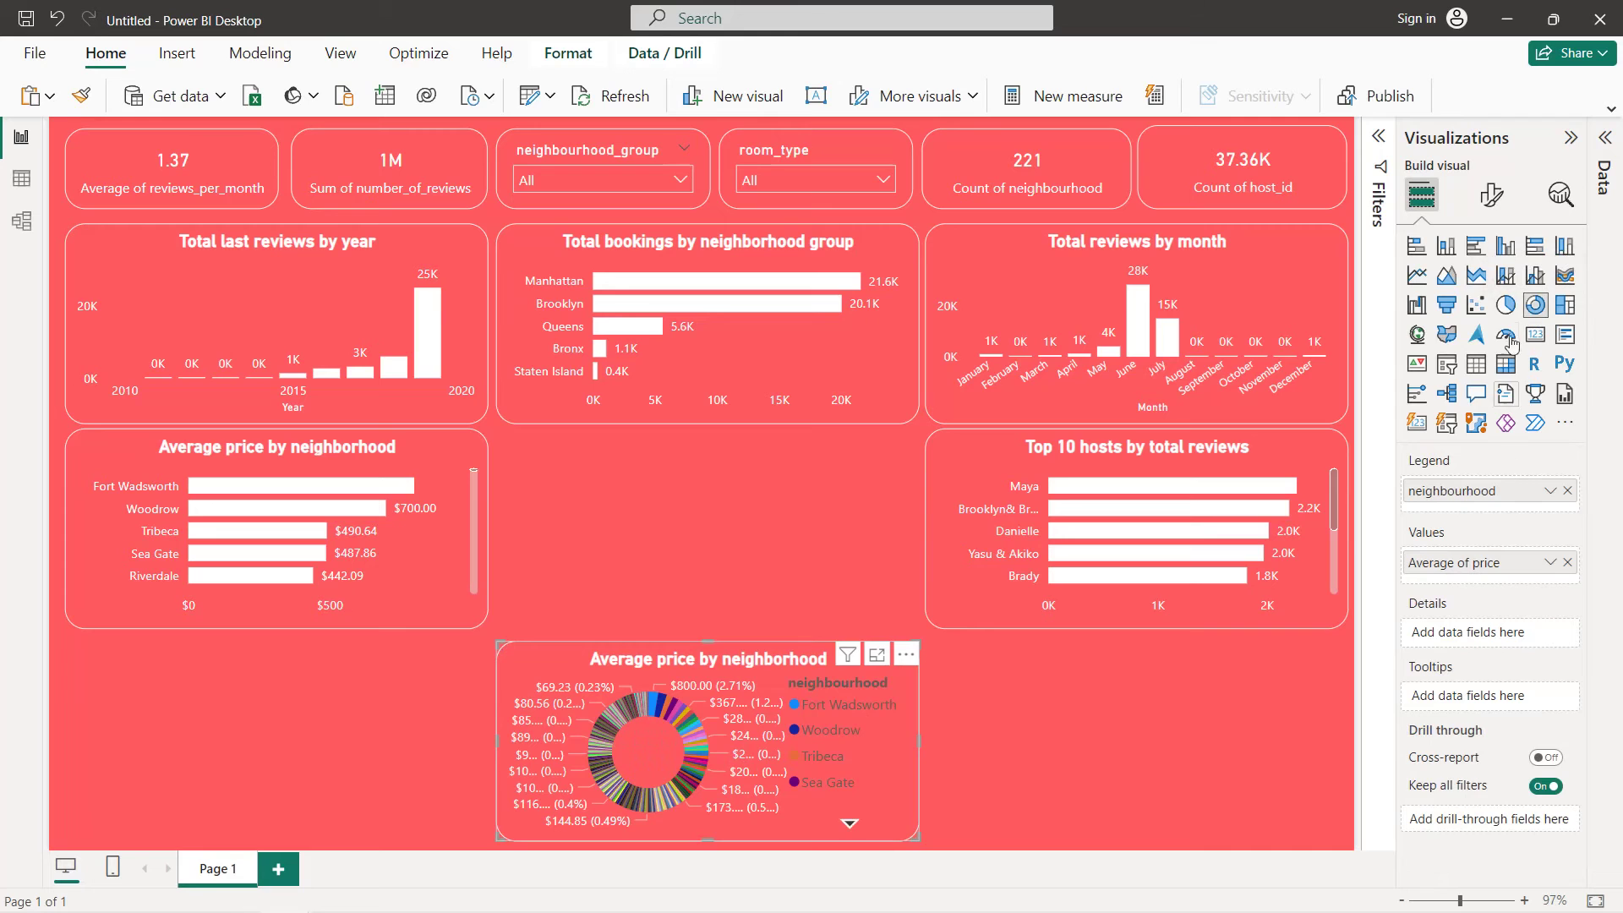
{"action": "left_click", "coordinate": [1603, 152]}
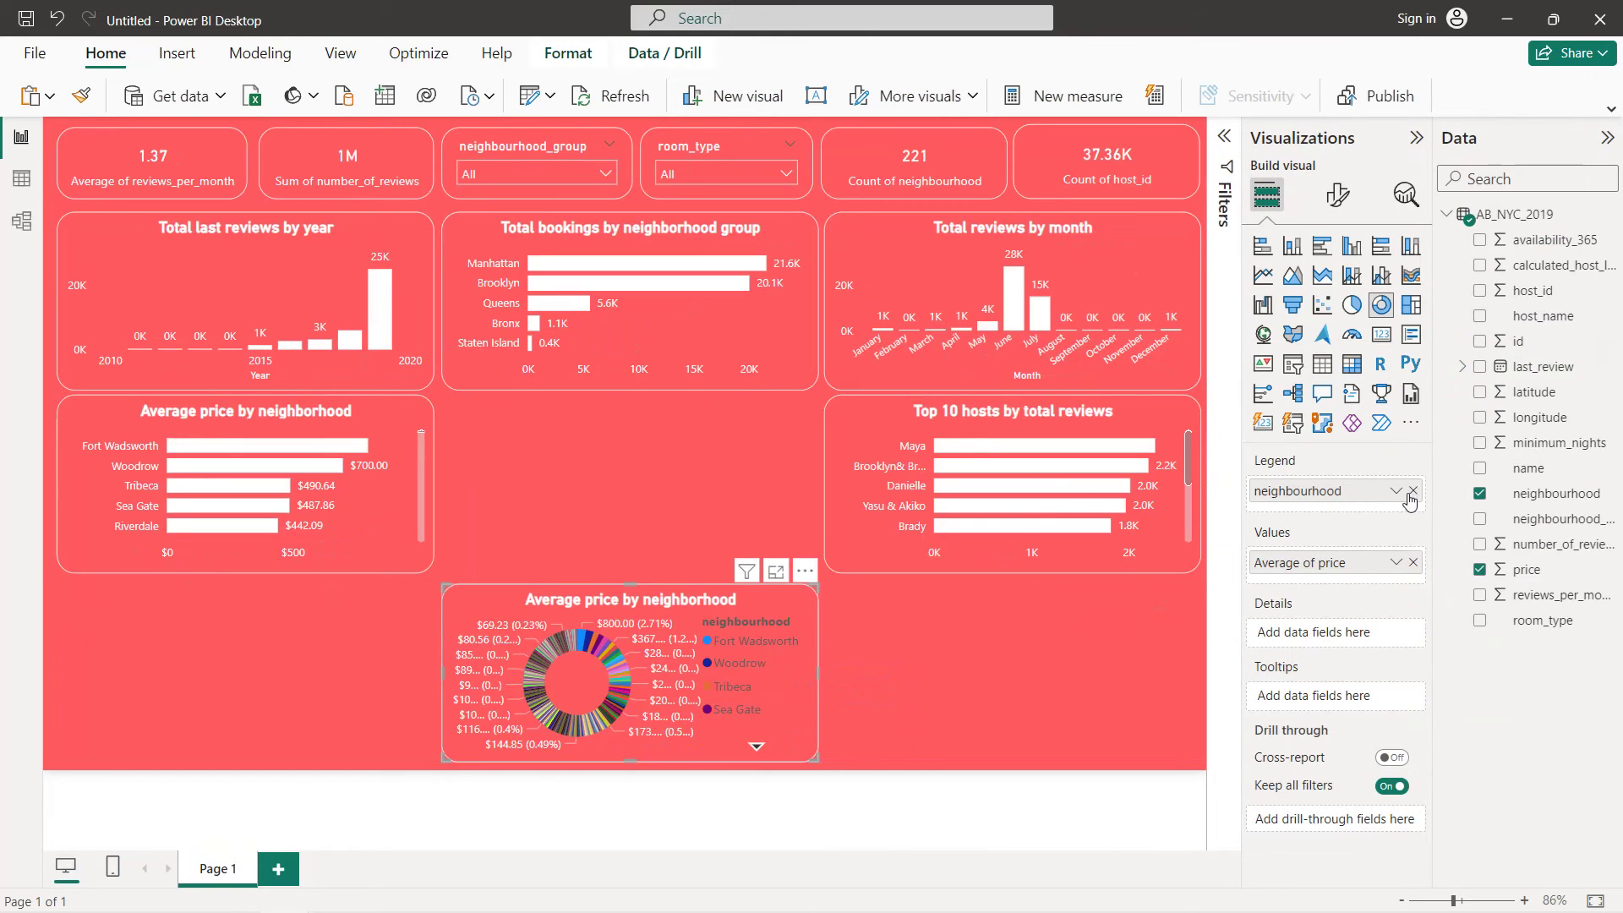
{"action": "left_click", "coordinate": [1412, 491]}
{"action": "left_click", "coordinate": [1412, 562]}
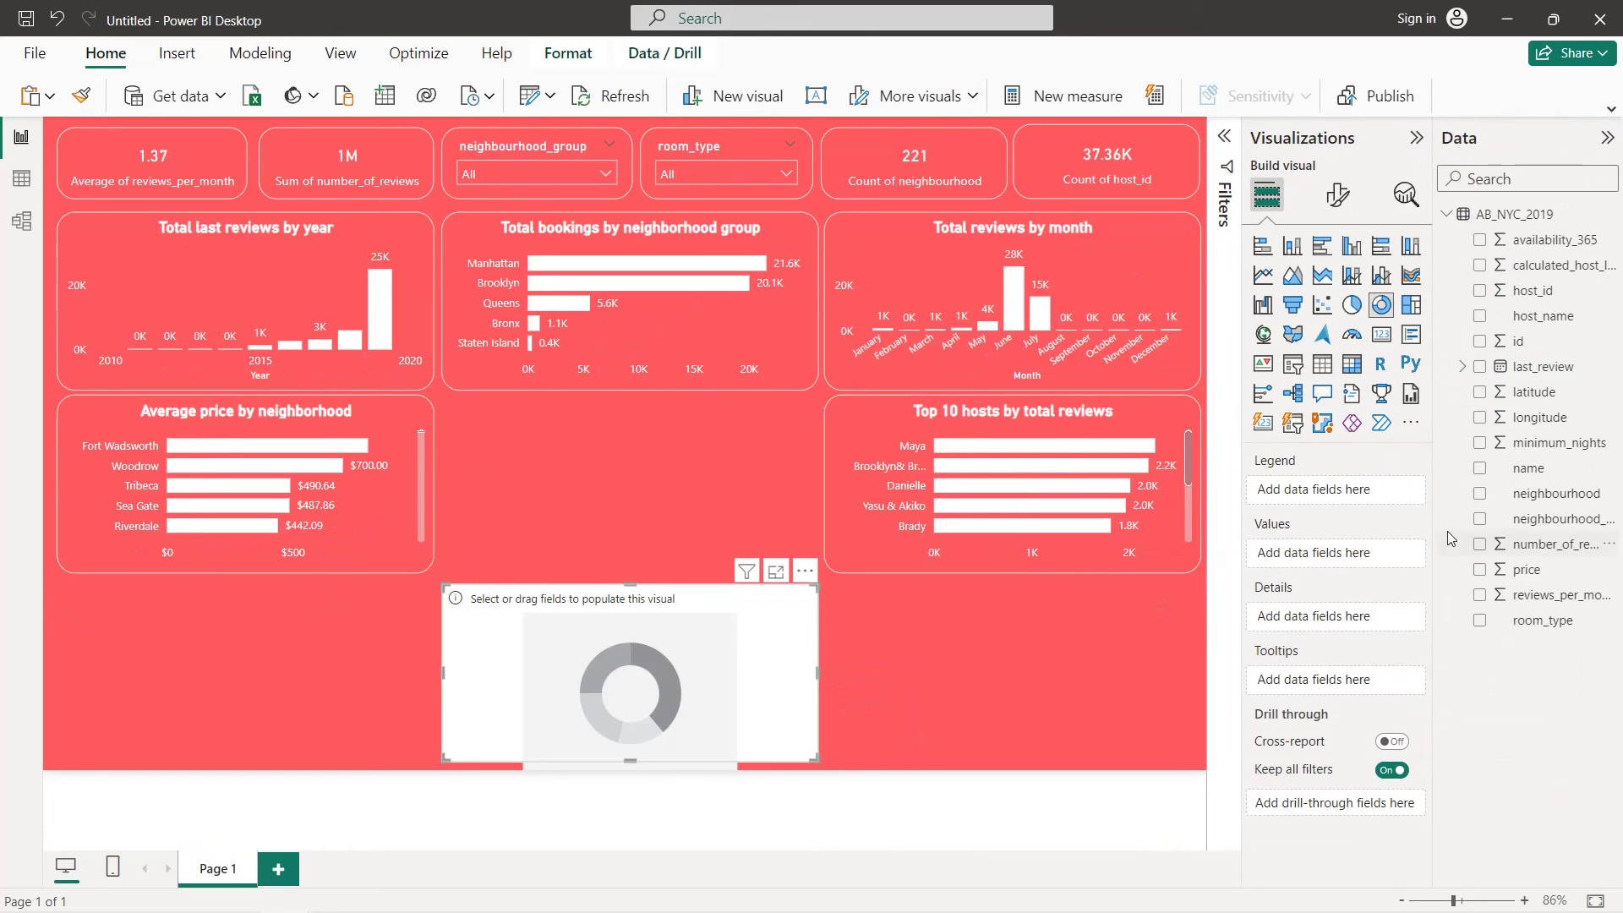
{"action": "left_click", "coordinate": [1480, 520]}
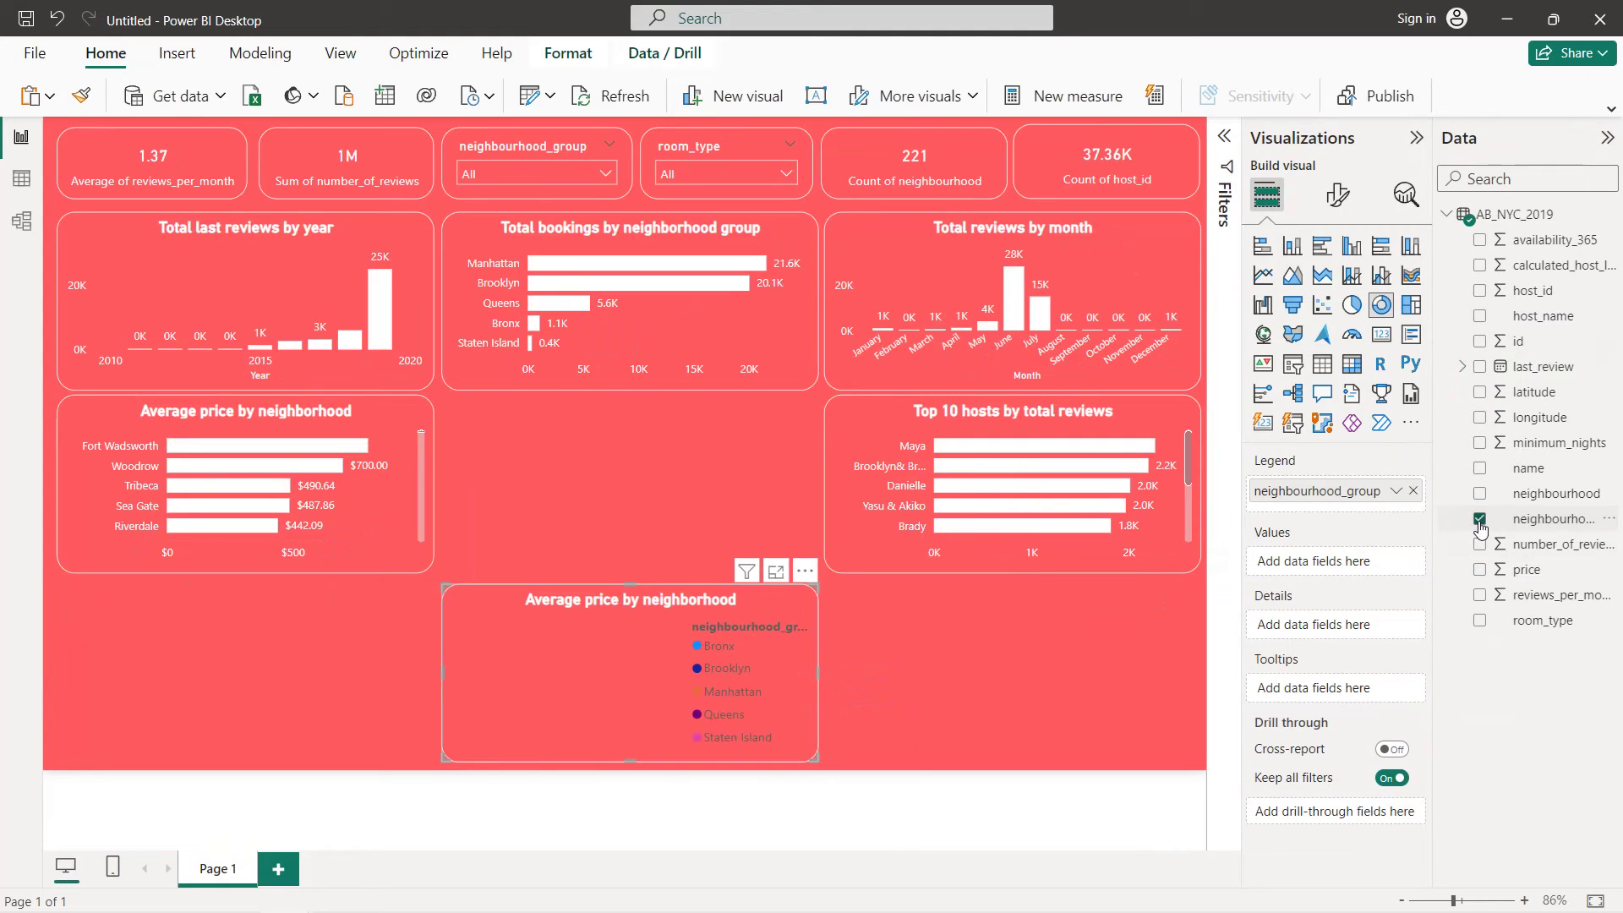
{"action": "left_click_drag", "start_coordinate": [1553, 494], "coordinate": [1385, 564]}
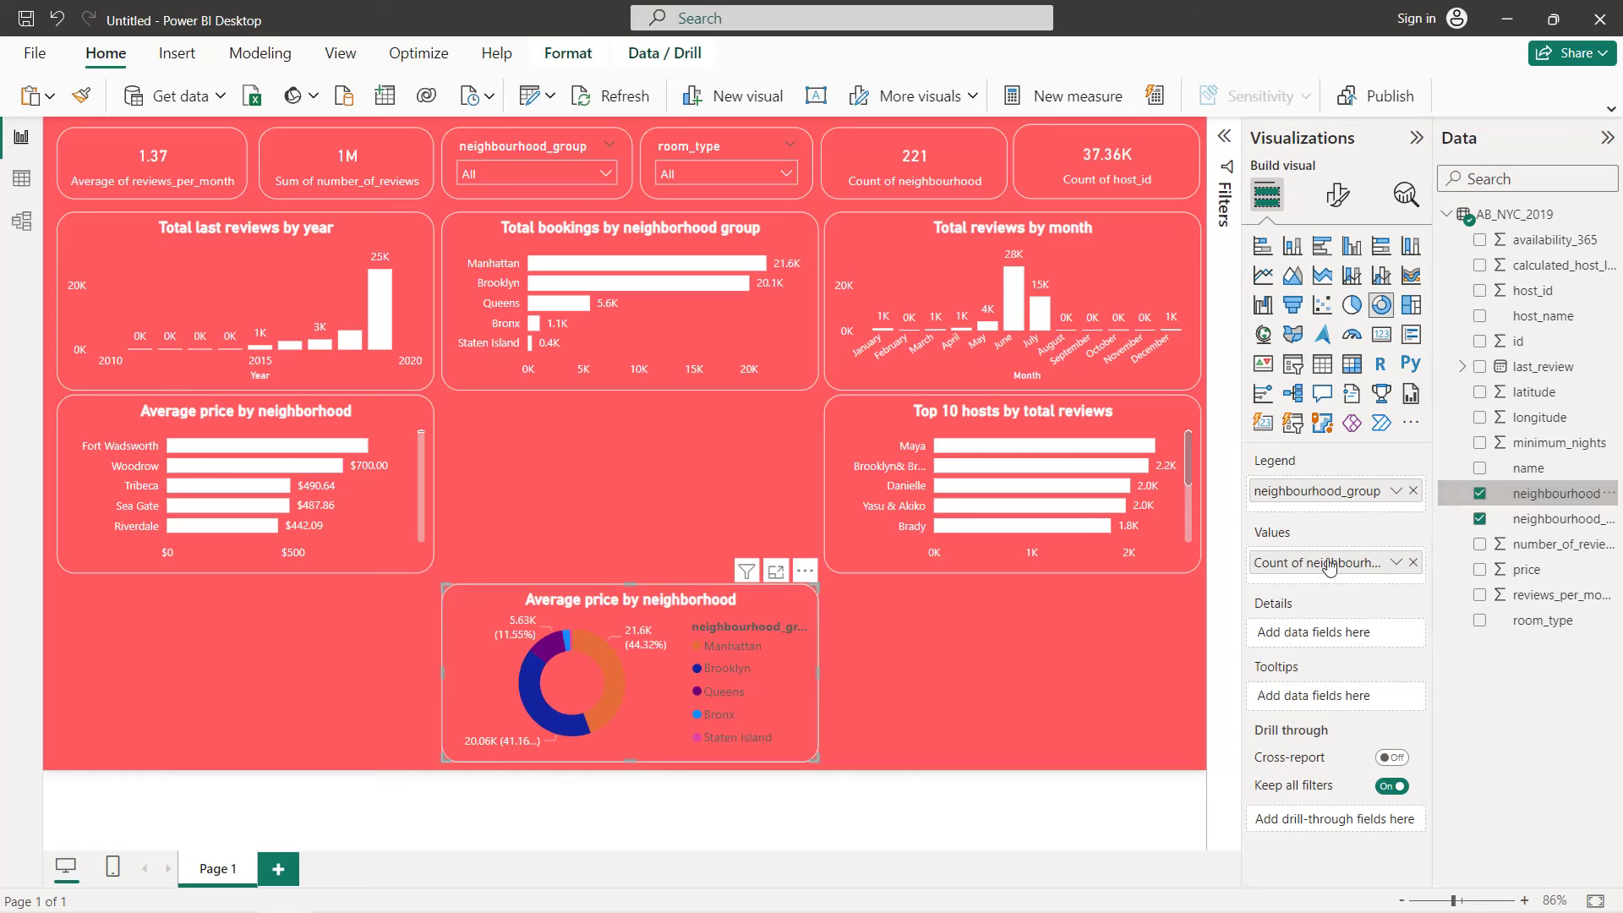
Turn off the donut chart's legend
{"action": "left_click", "coordinate": [1338, 194]}
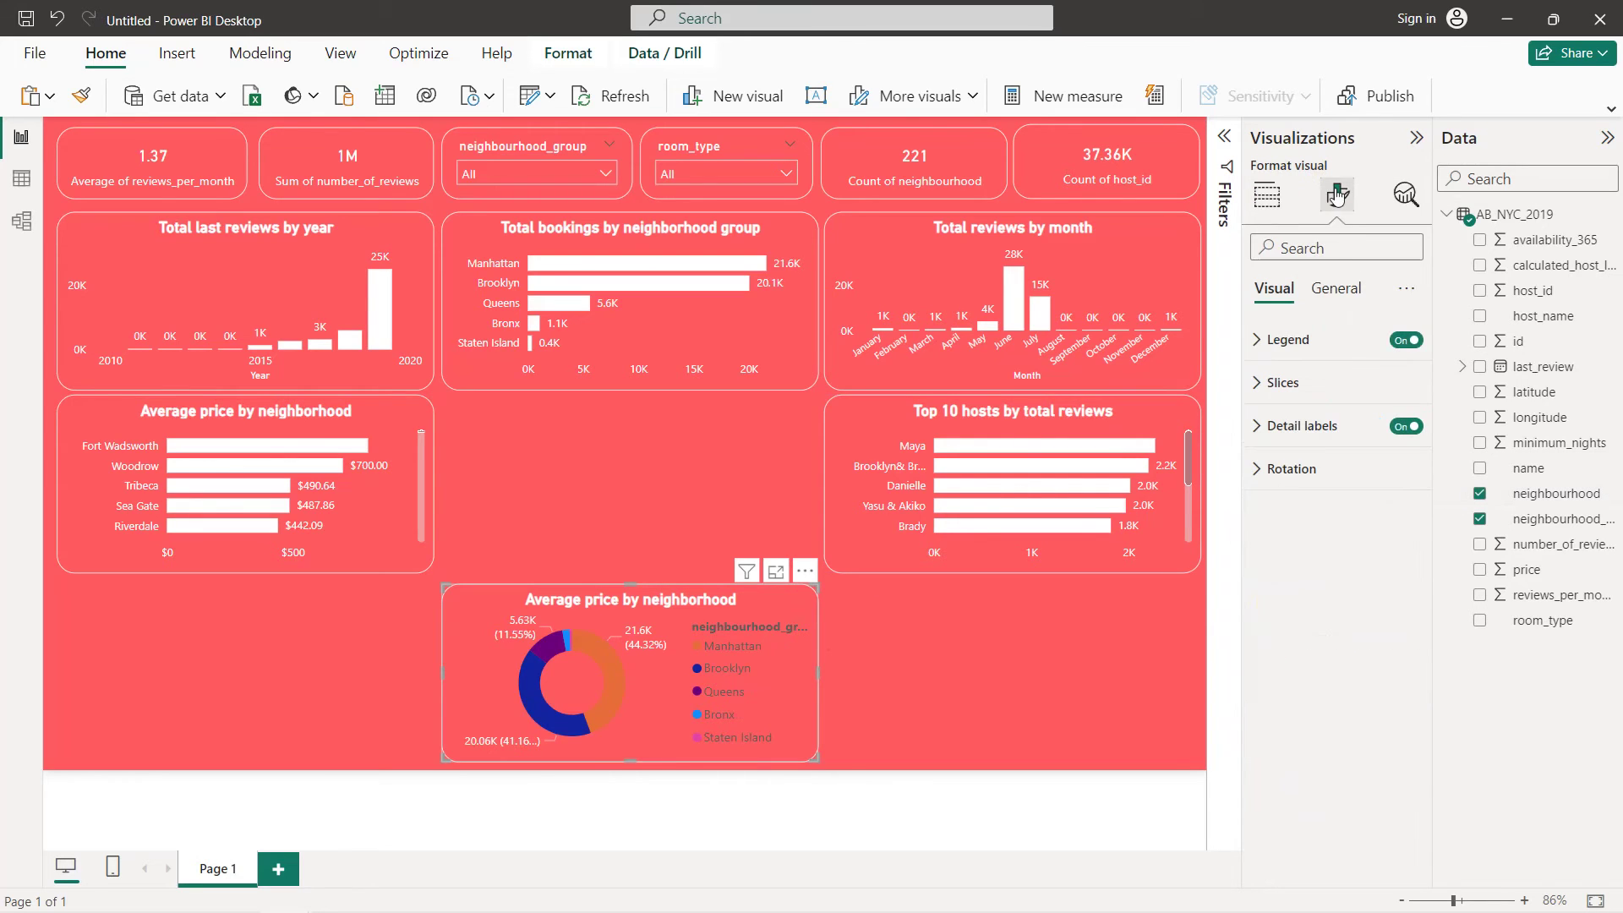
{"action": "left_click", "coordinate": [1405, 340]}
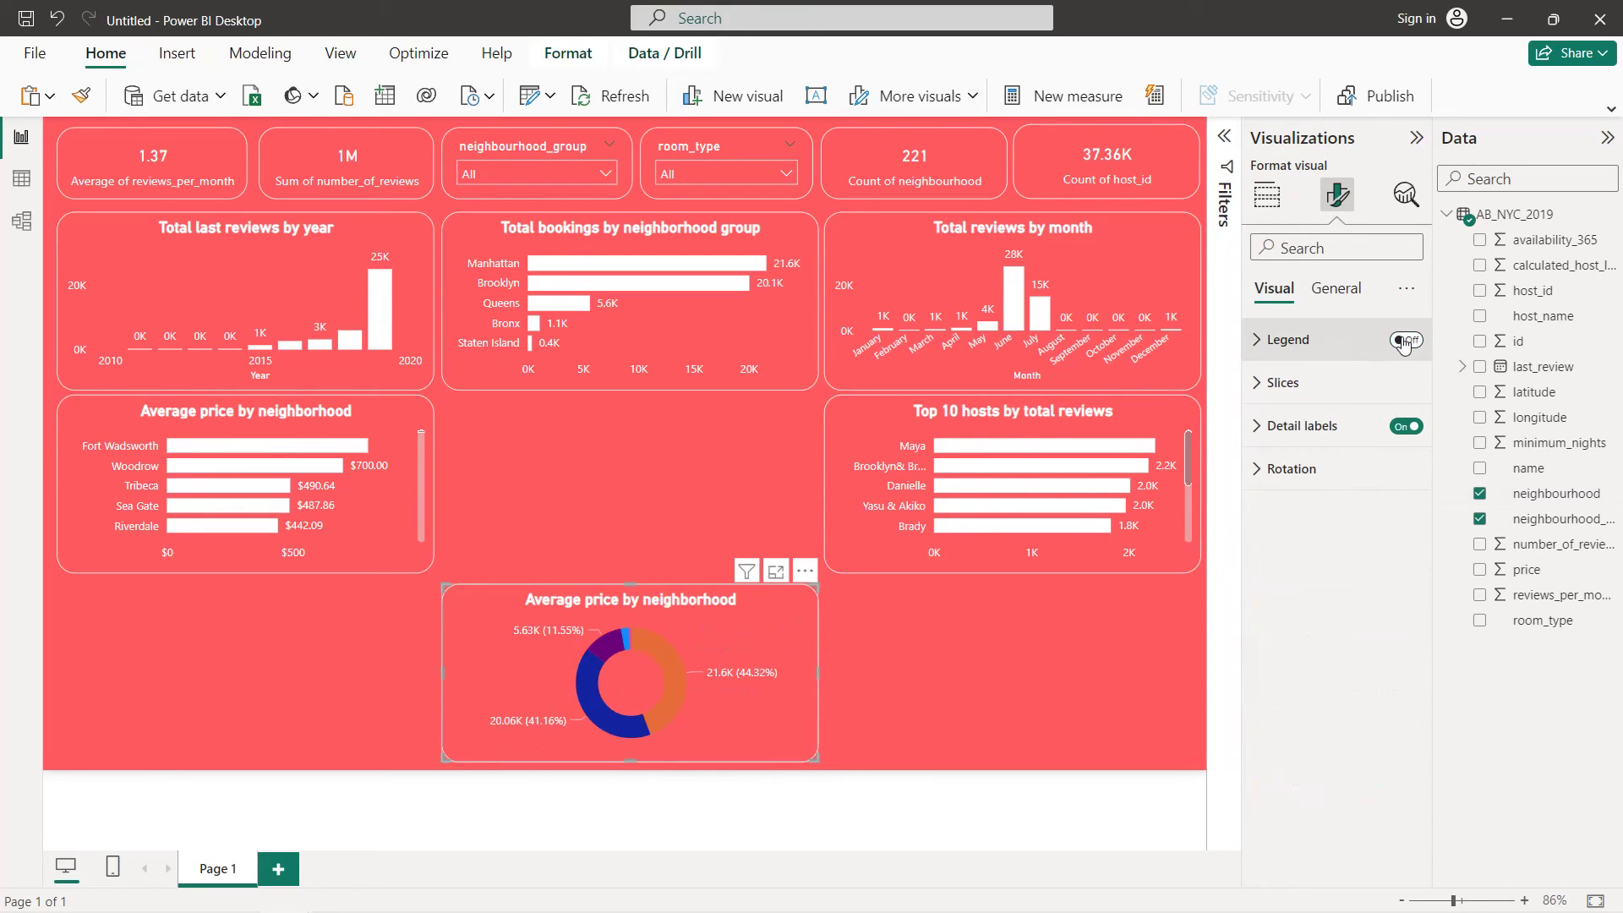
Set the donut chart's detail labels to show category and percent of total
{"action": "left_click", "coordinate": [1323, 427]}
{"action": "left_click", "coordinate": [1319, 616]}
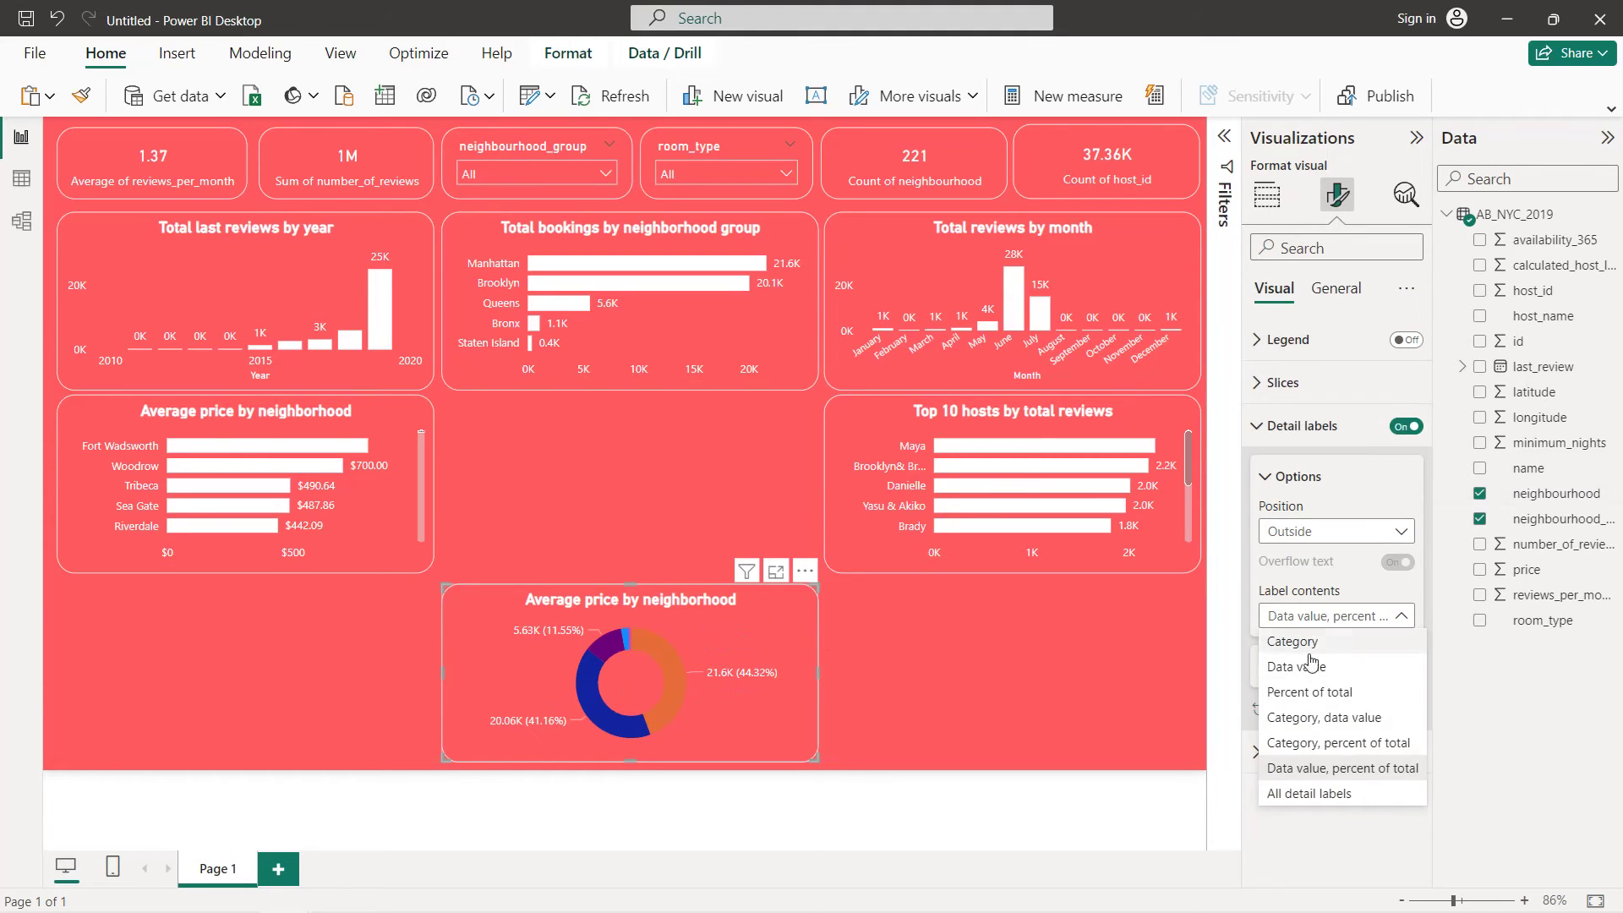
{"action": "left_click", "coordinate": [1311, 744]}
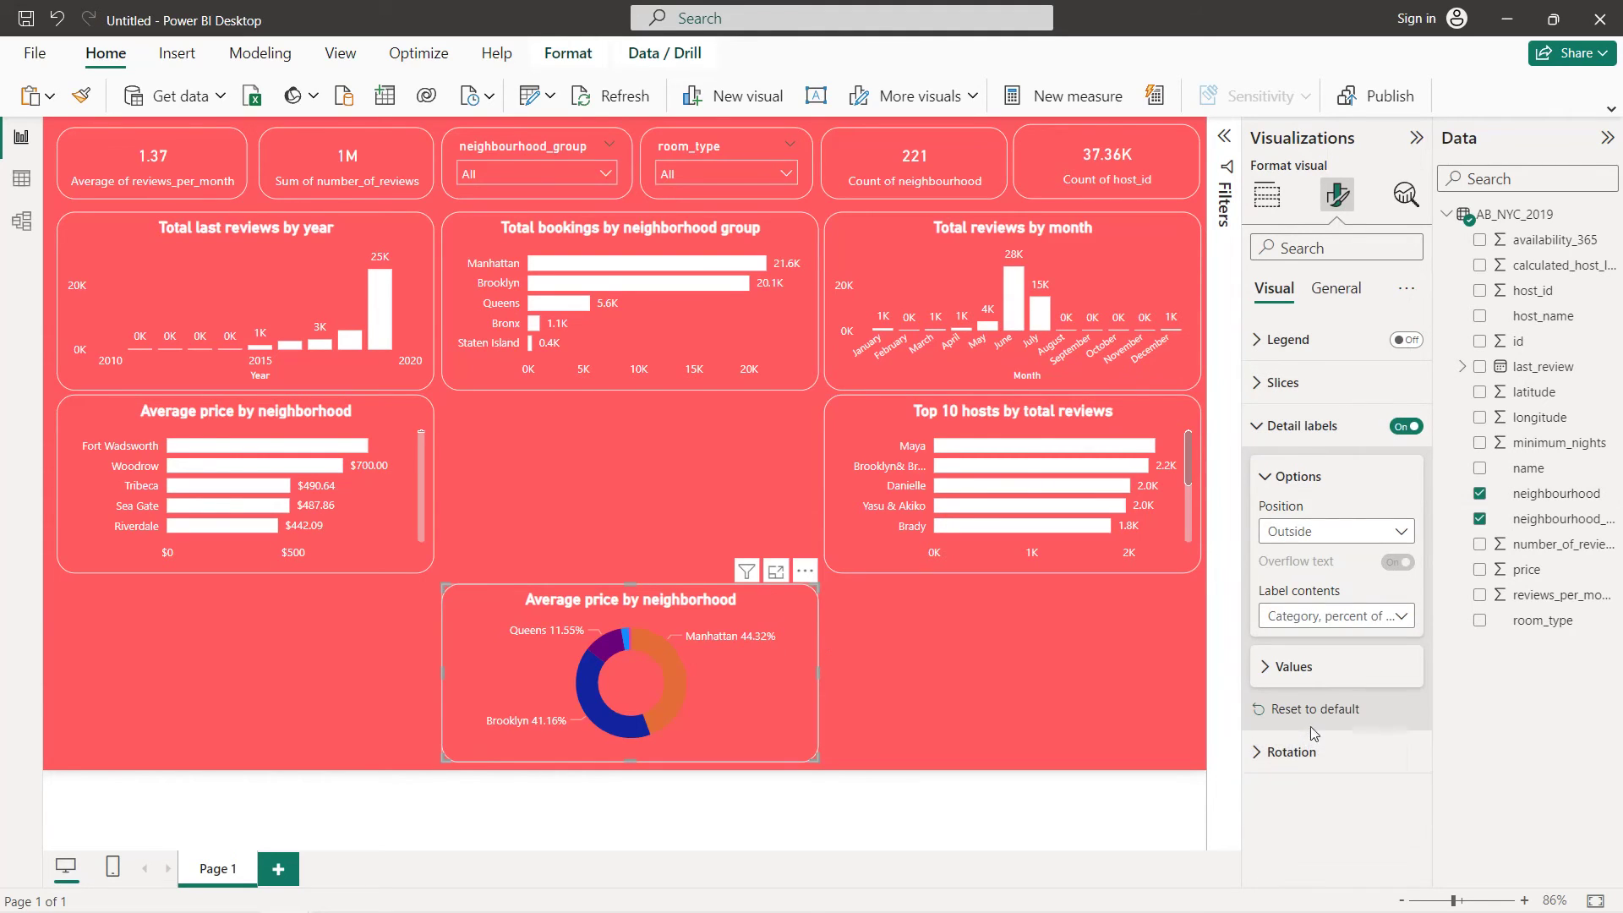
{"action": "left_click", "coordinate": [1306, 425]}
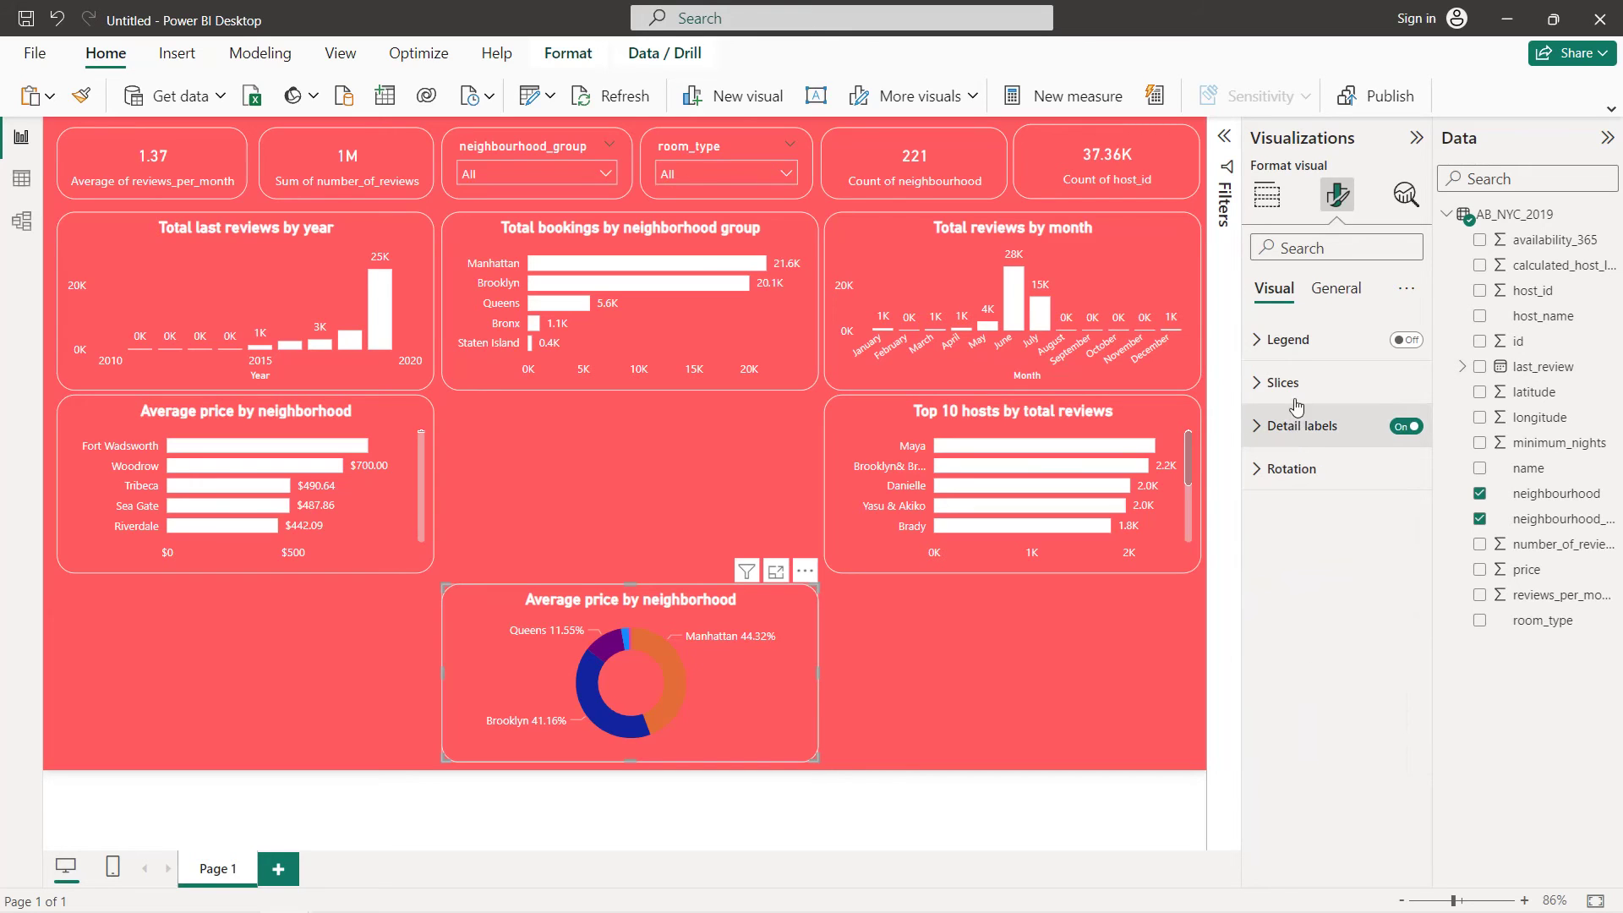
Color the donut's Manhattan slice white and the Brooklyn, Queens, Bronx and Staten Island slices in progressively darker greys
{"action": "left_click", "coordinate": [1293, 382]}
{"action": "left_click", "coordinate": [1289, 488]}
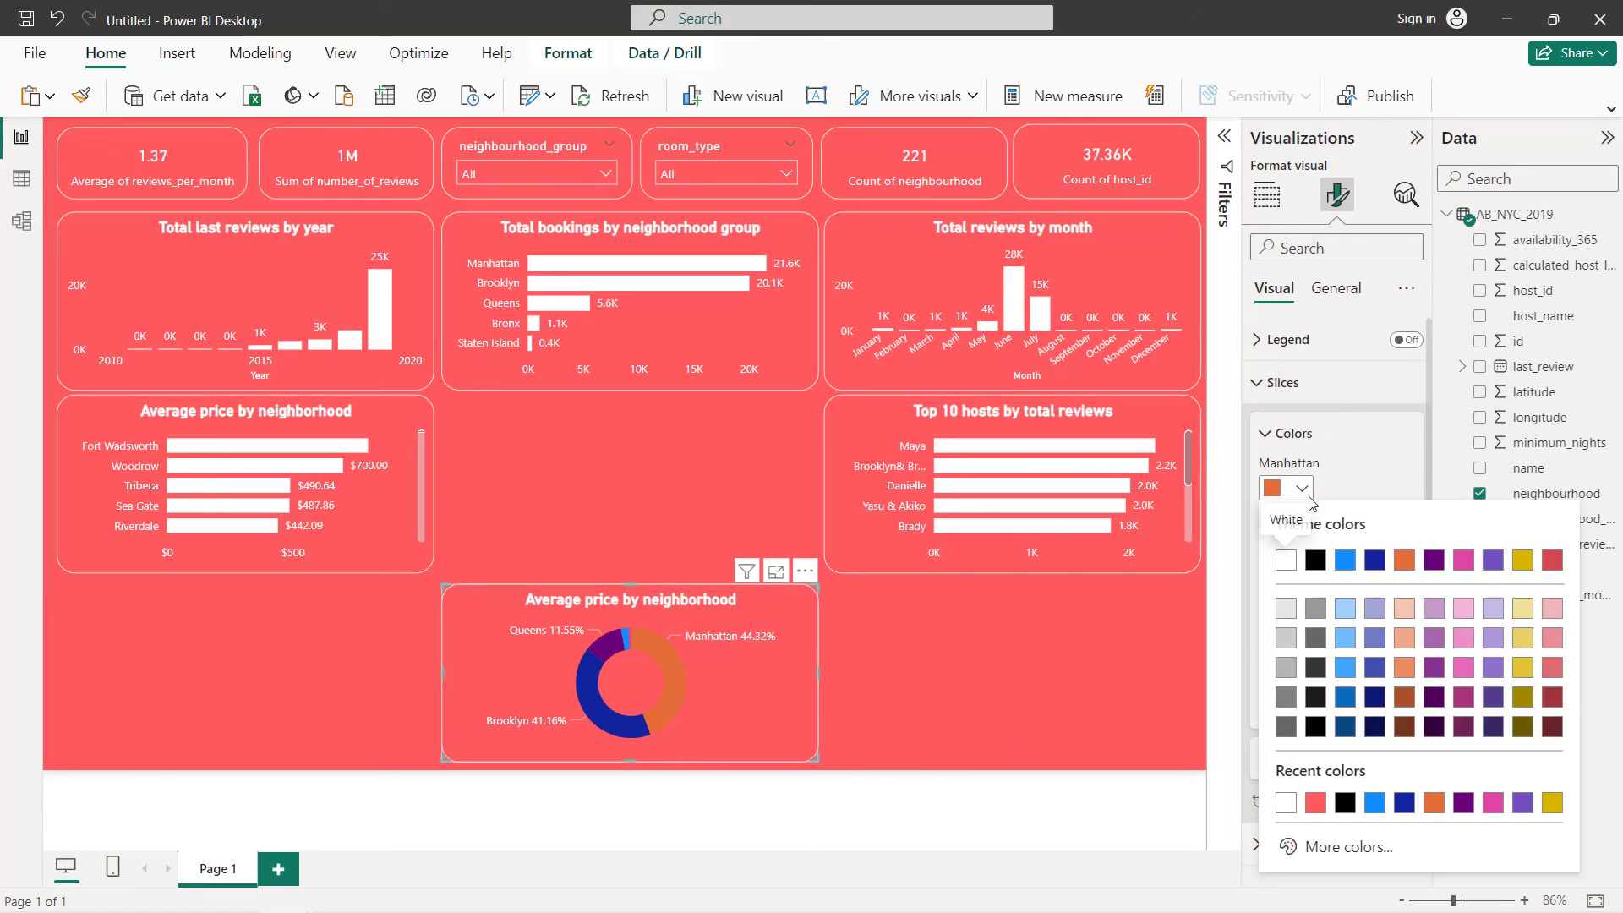
{"action": "left_click", "coordinate": [1287, 559]}
{"action": "left_click", "coordinate": [1291, 549]}
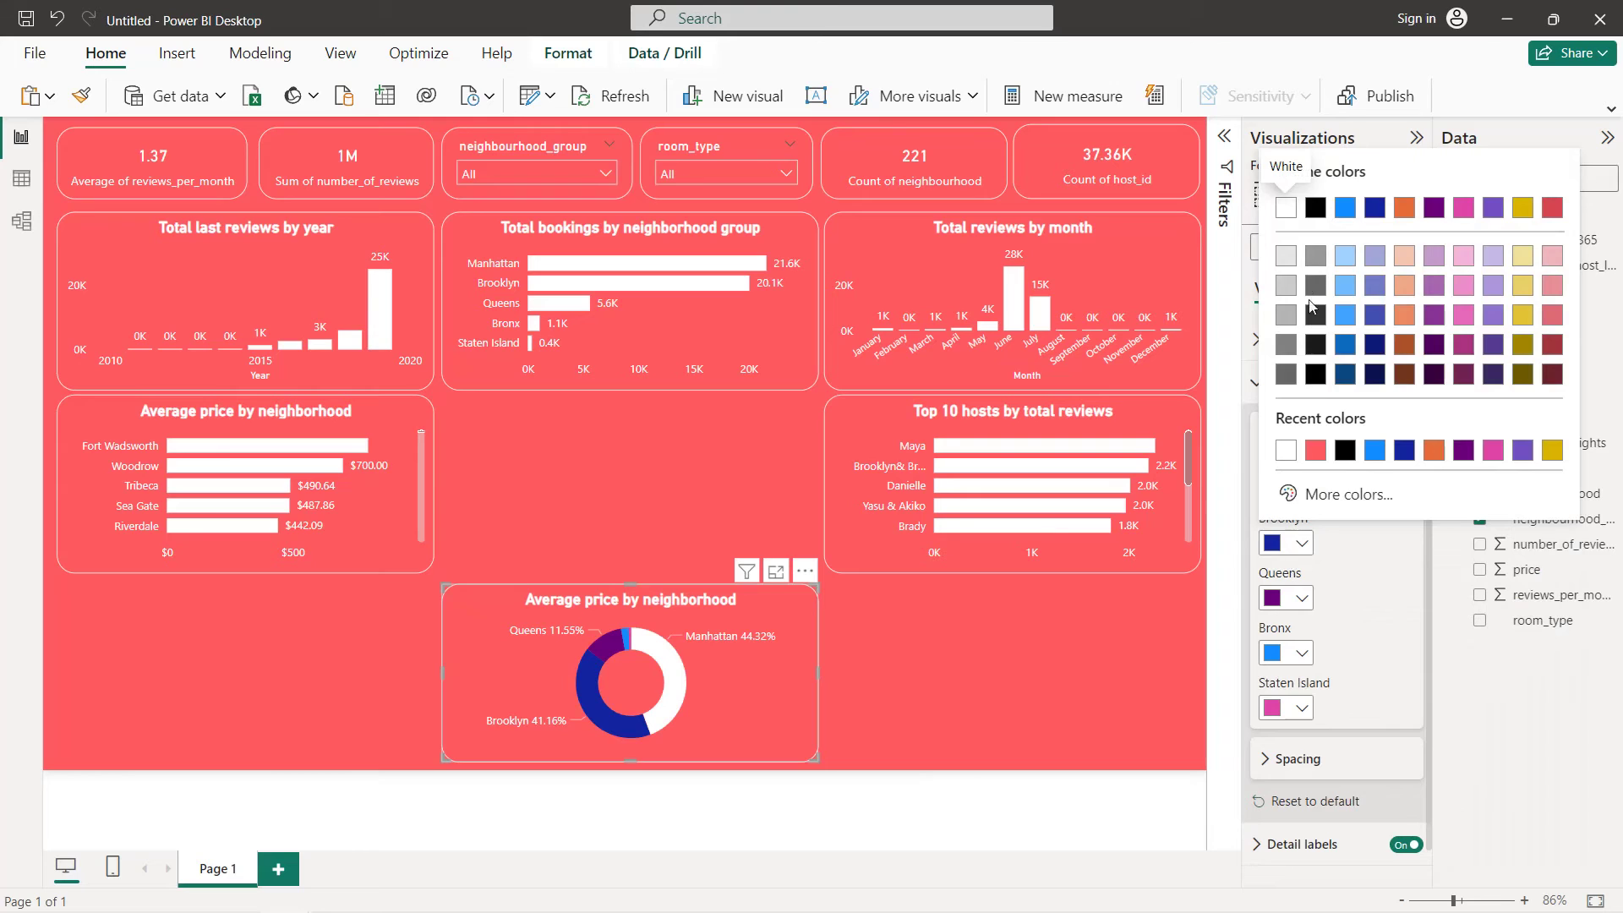
{"action": "left_click", "coordinate": [1286, 257]}
{"action": "left_click", "coordinate": [1291, 598]}
{"action": "left_click", "coordinate": [1285, 366]}
{"action": "left_click", "coordinate": [1291, 653]}
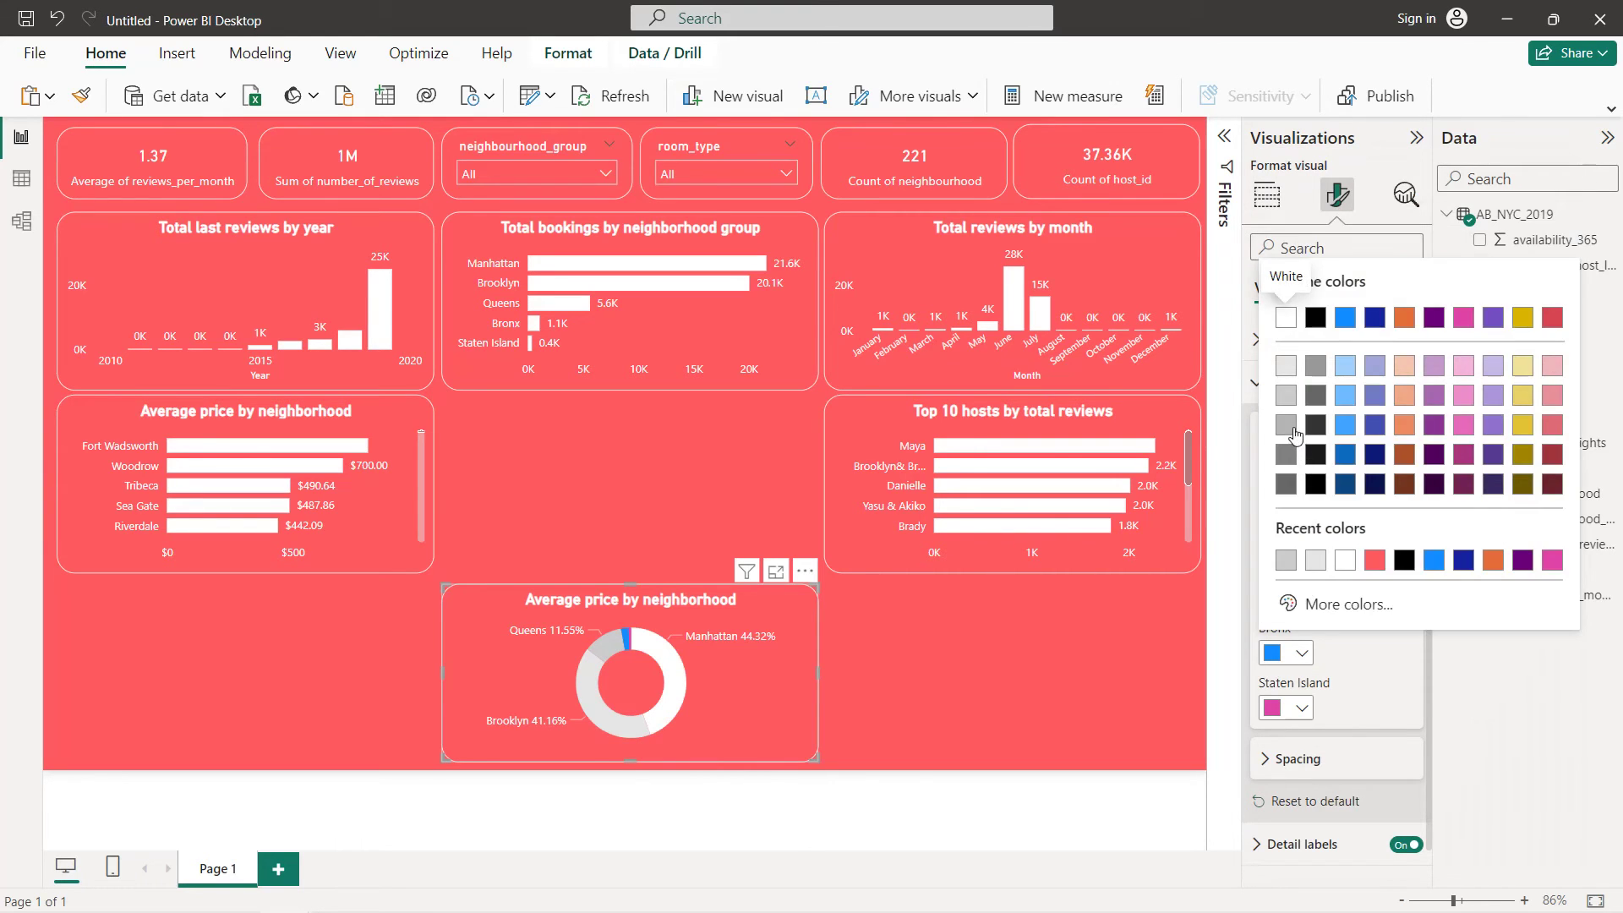
{"action": "left_click", "coordinate": [1289, 435]}
{"action": "left_click", "coordinate": [1291, 707]}
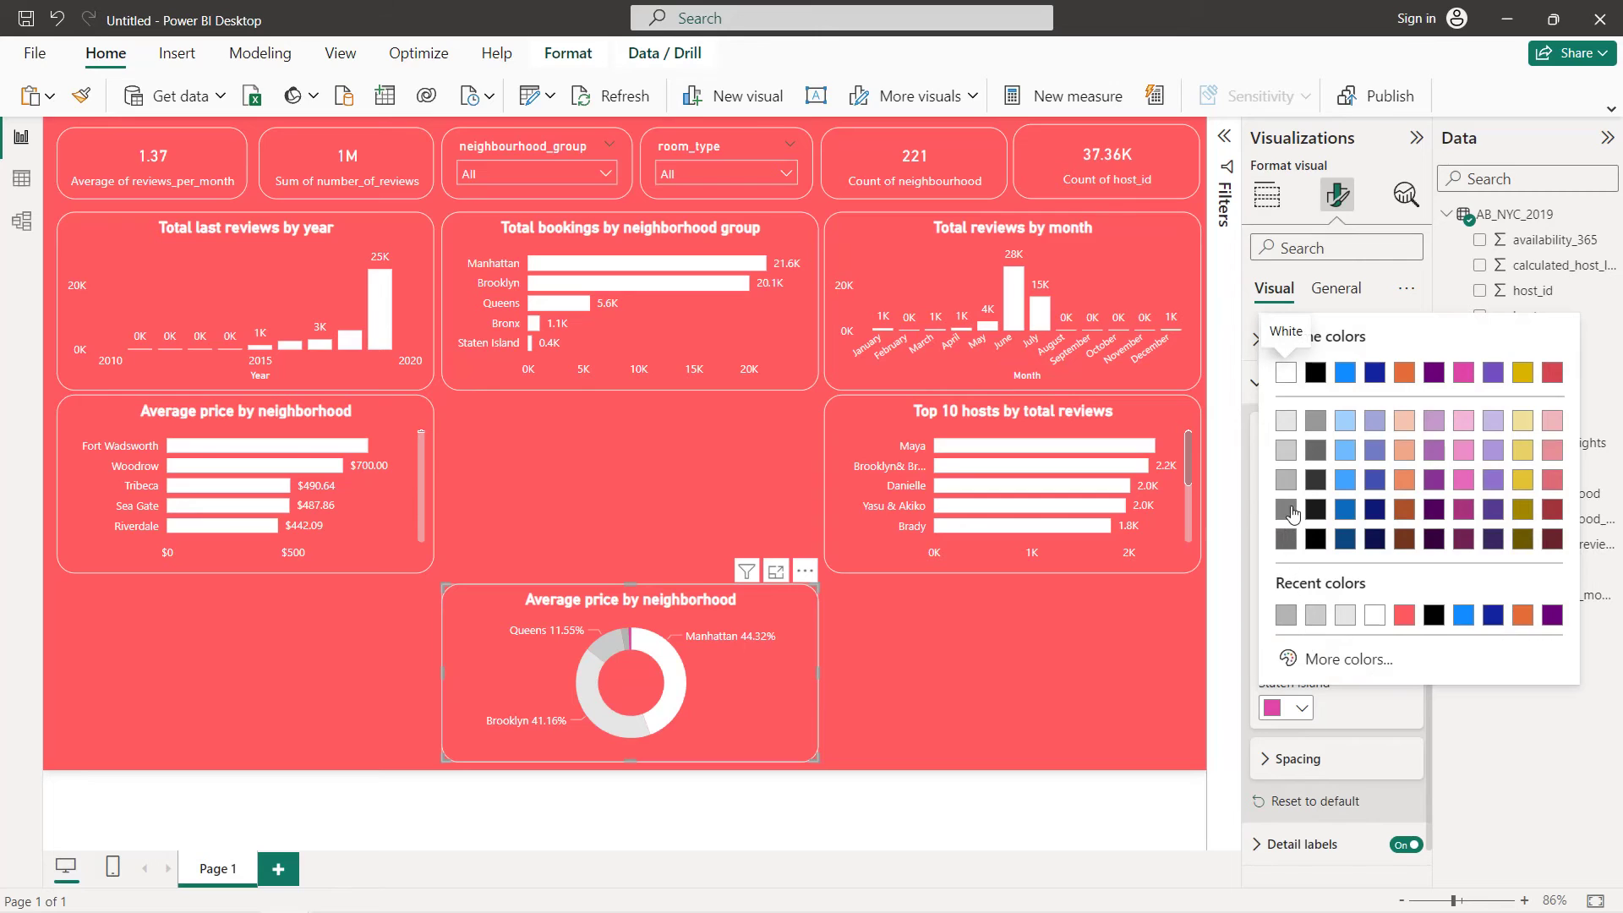
{"action": "left_click", "coordinate": [1285, 510]}
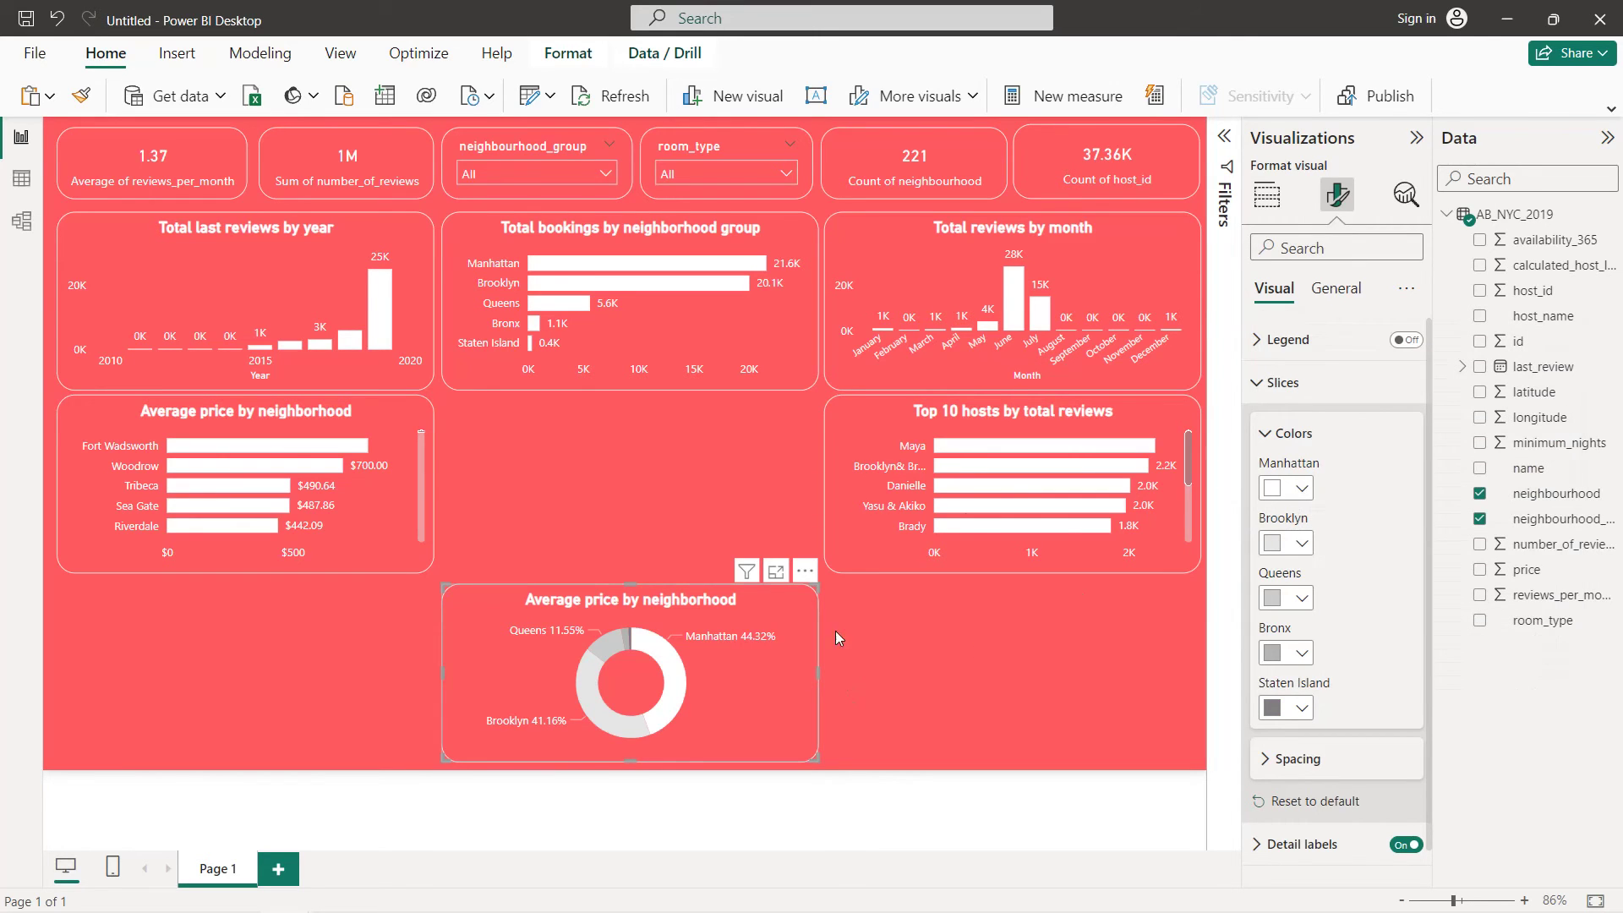
Change the donut chart's title to "Total neighborhoods by group"
{"action": "left_click", "coordinate": [1280, 201]}
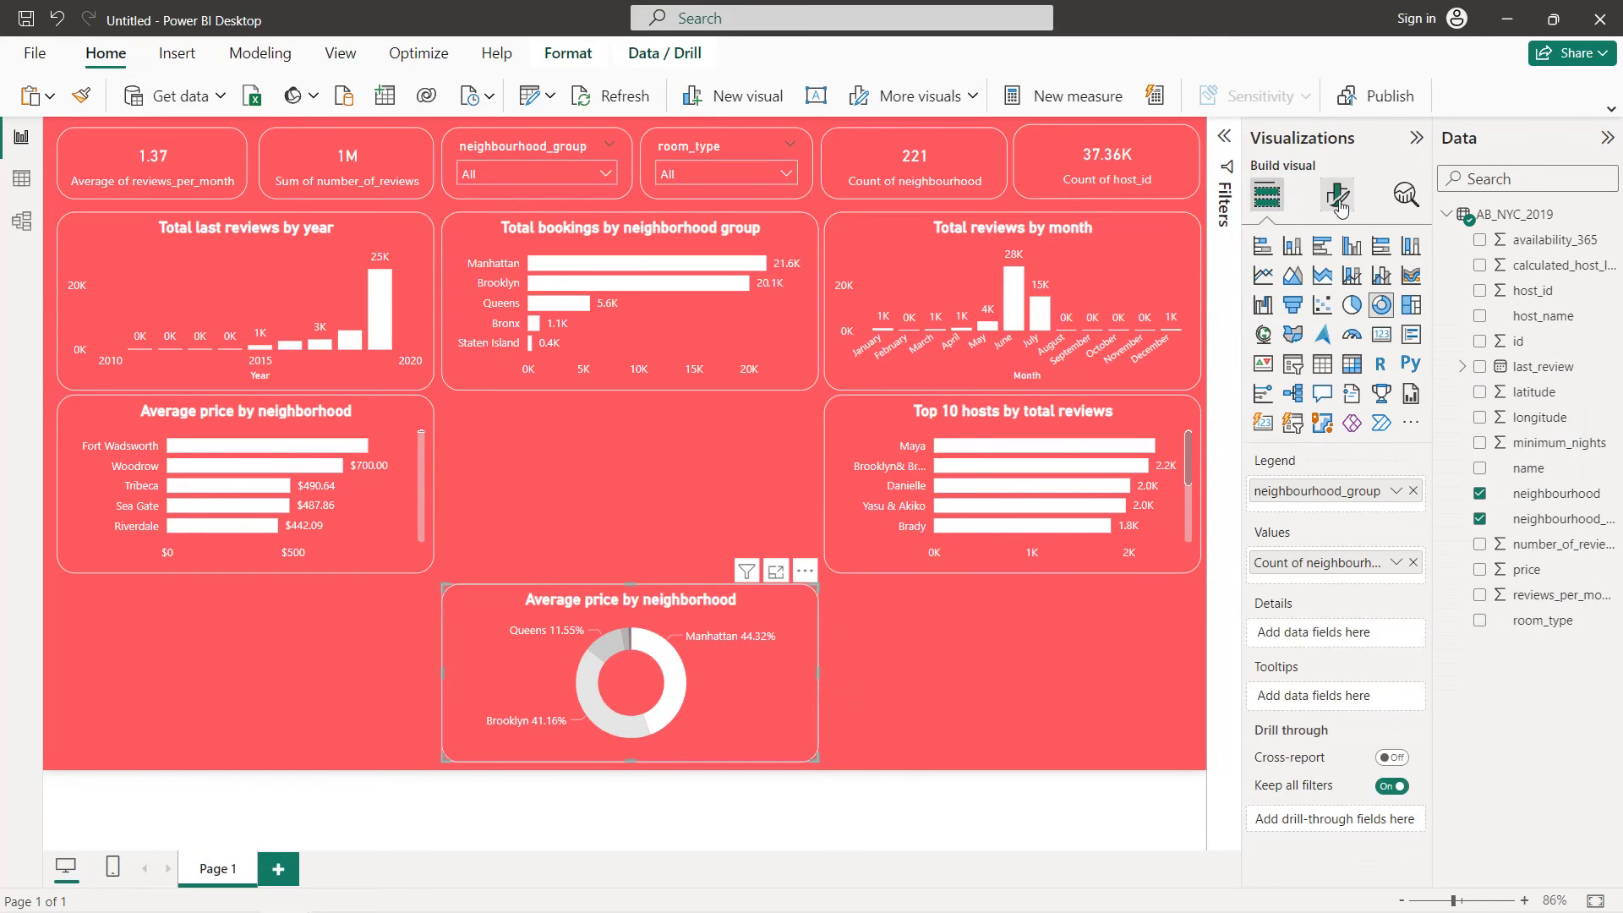
{"action": "left_click", "coordinate": [1338, 194]}
{"action": "left_click", "coordinate": [1336, 288]}
{"action": "left_click", "coordinate": [1329, 382]}
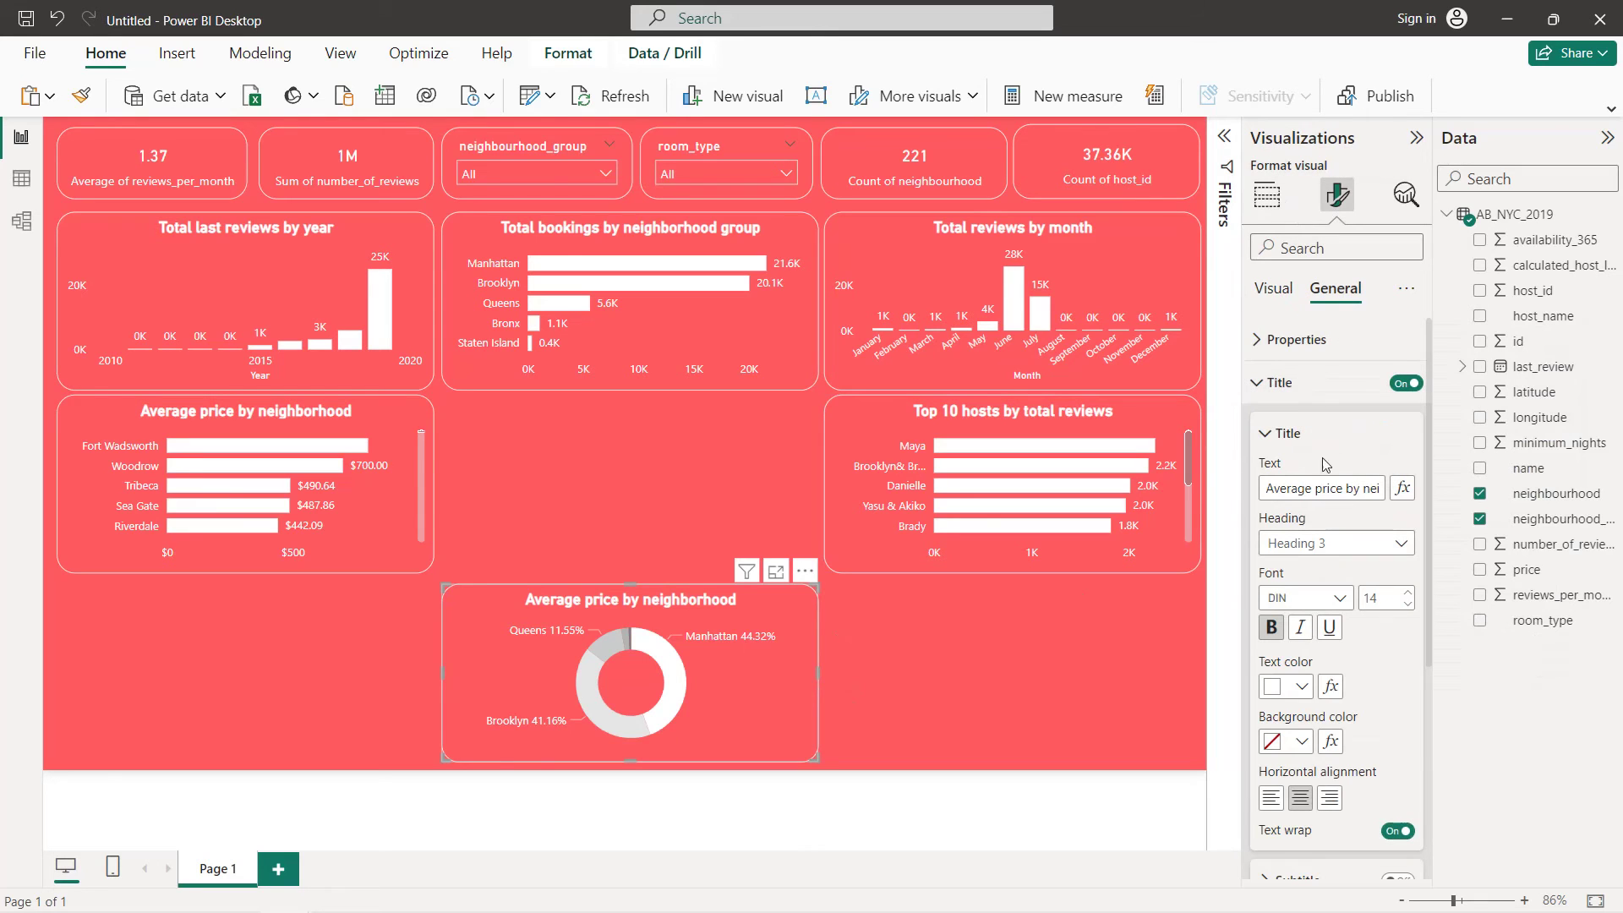
{"action": "triple_click", "coordinate": [1313, 486]}
{"action": "type", "text": "T"}
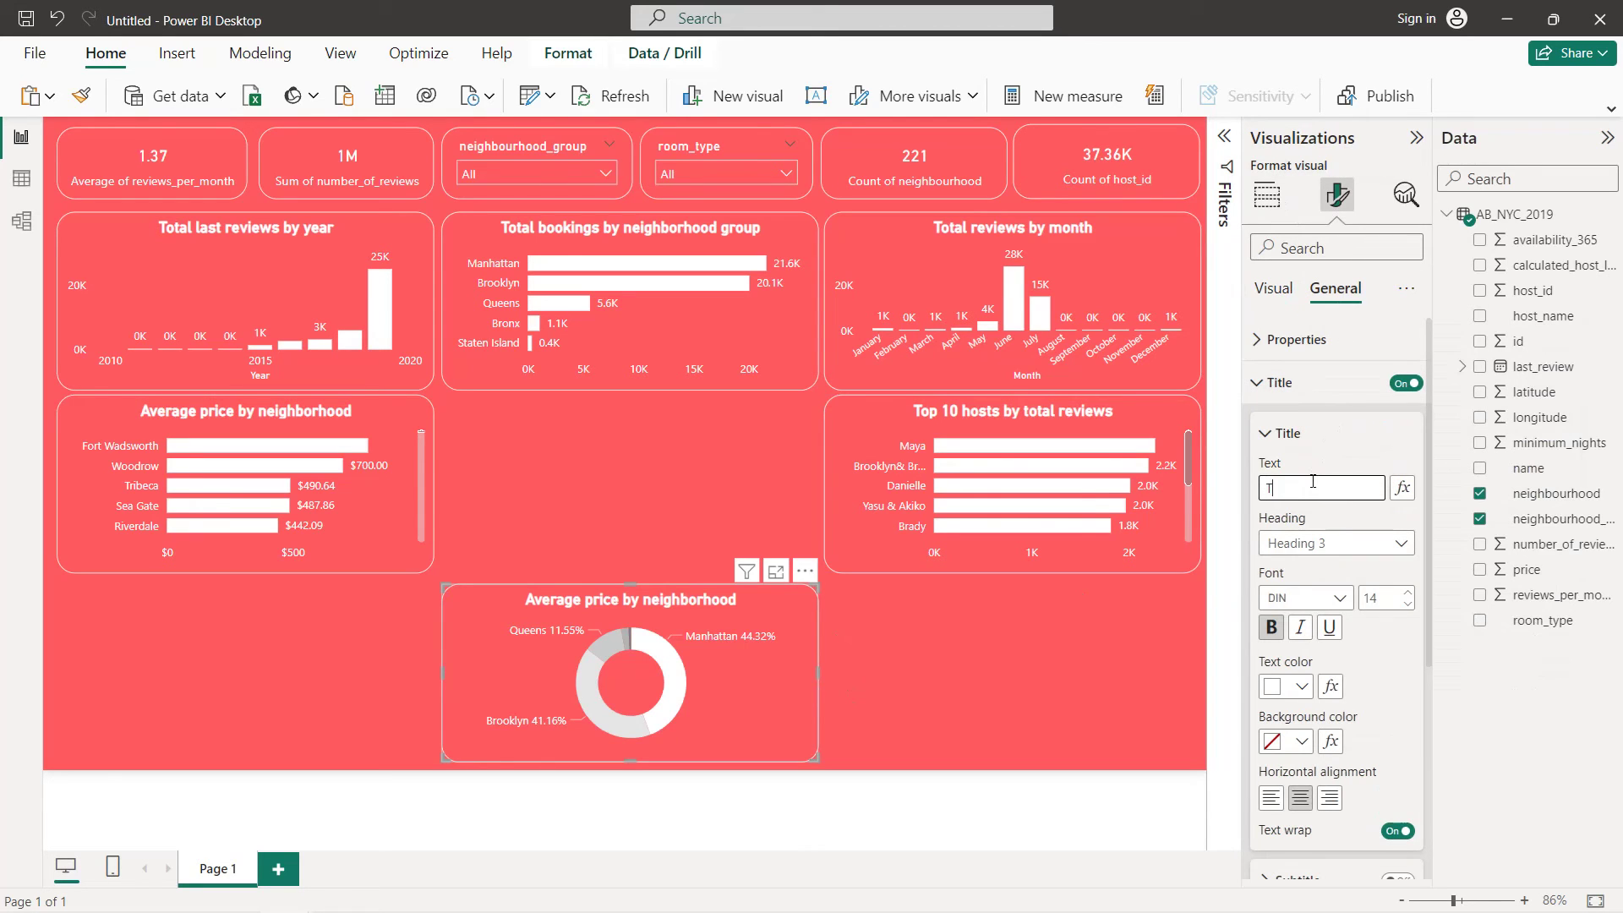
{"action": "type", "text": "otal neighborho"}
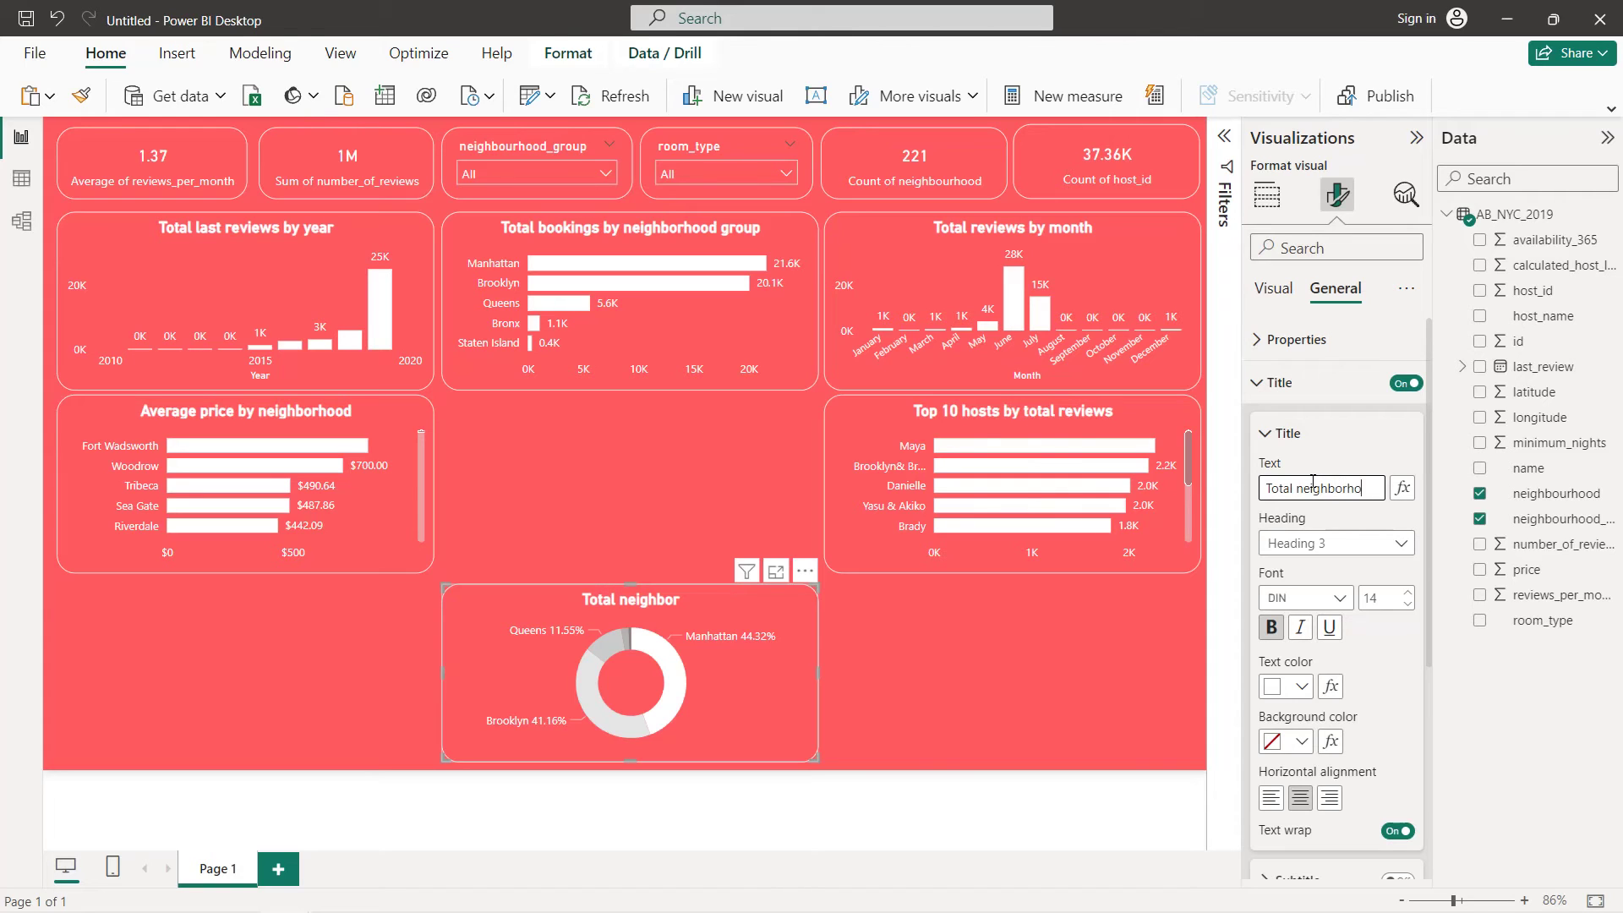
{"action": "type", "text": "ods"}
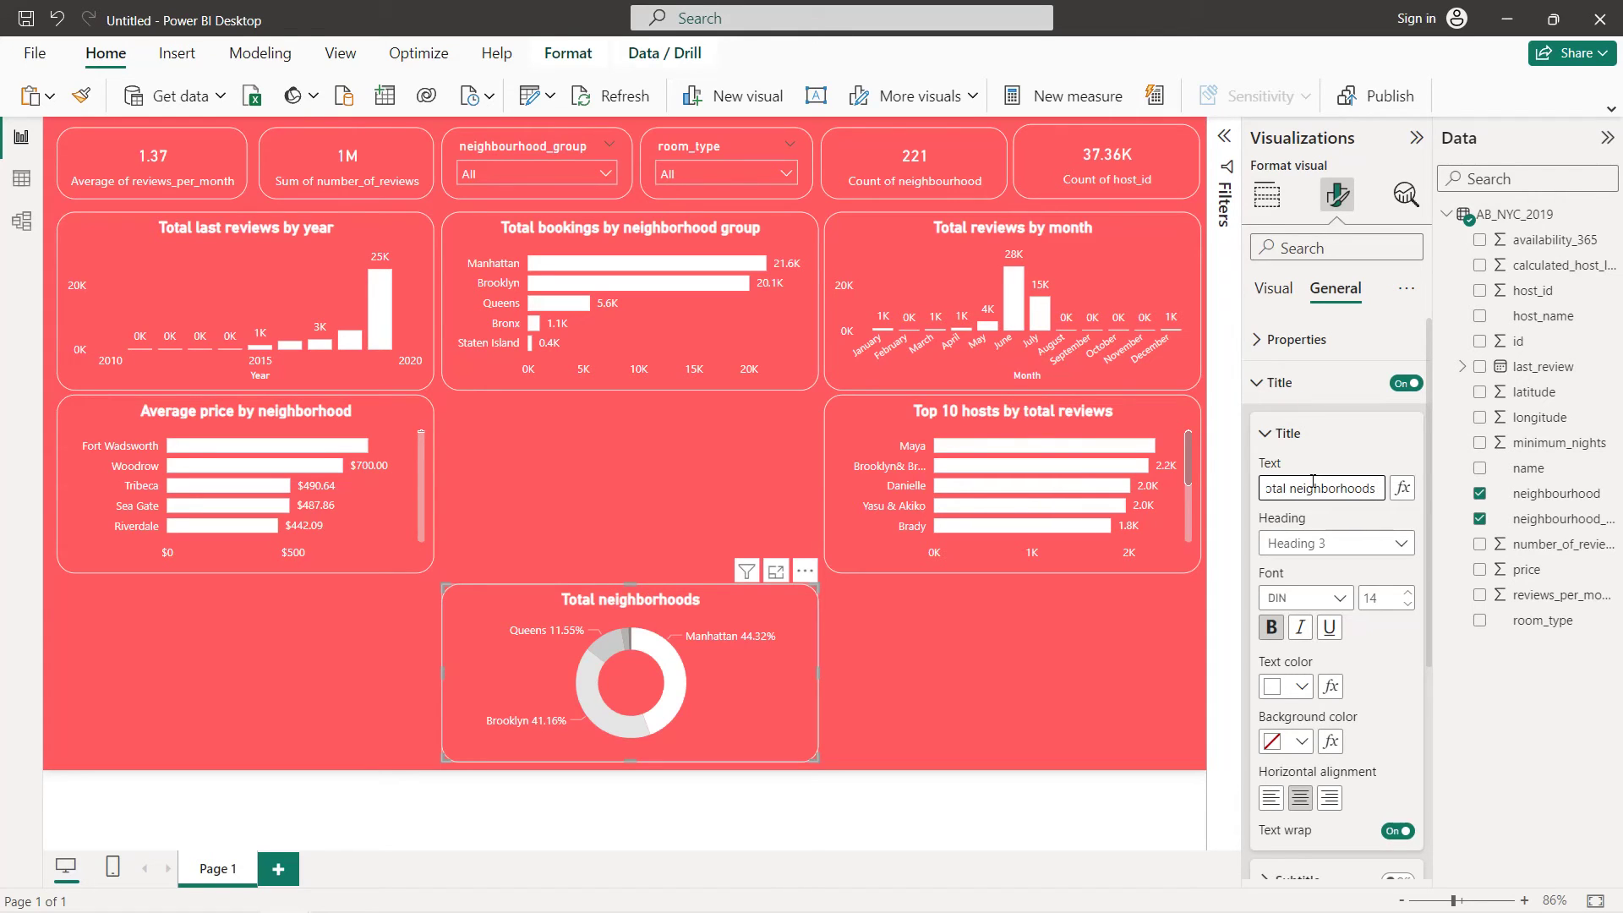
{"action": "type", "text": " by group"}
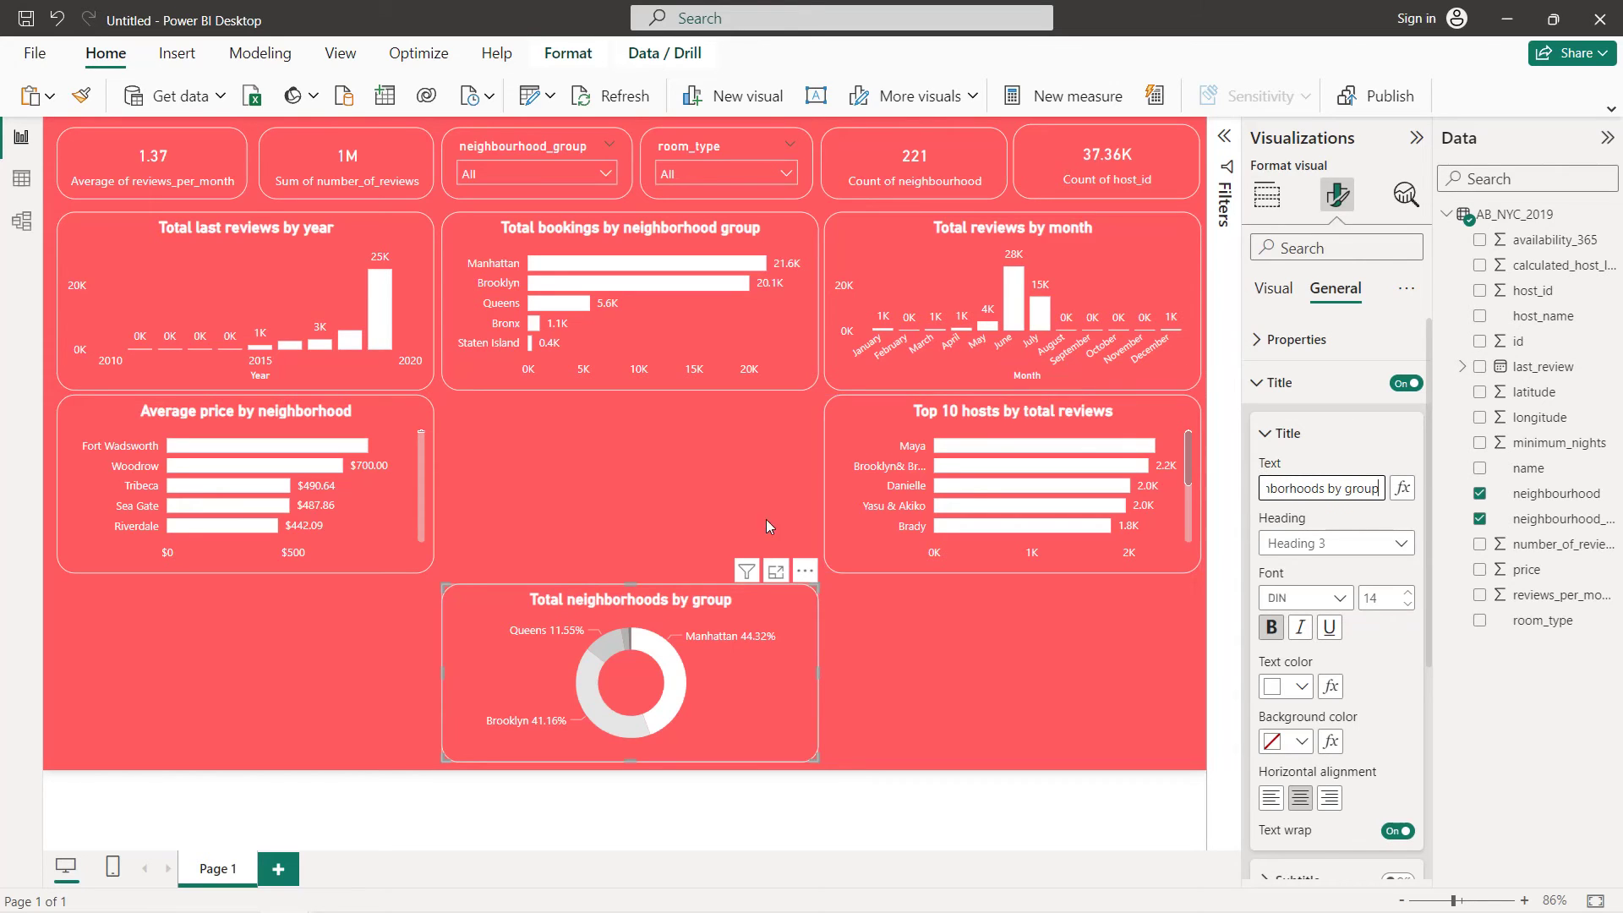
{"action": "left_click", "coordinate": [667, 512]}
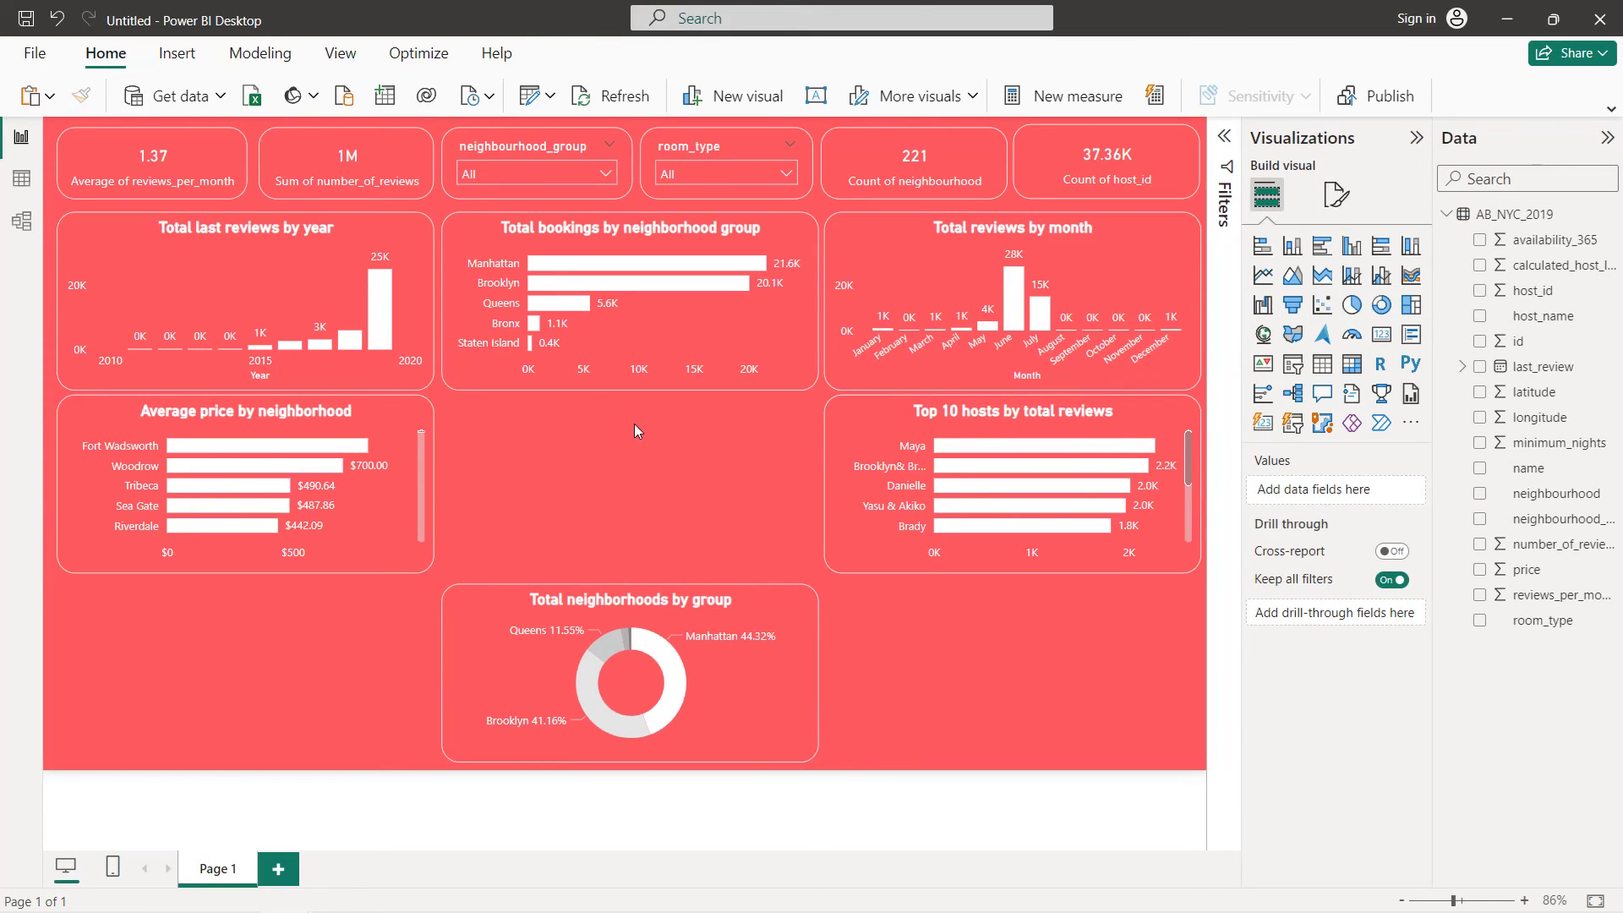
Insert the Airbnb logo image and place it in the empty middle-column space above the donut chart
{"action": "left_click", "coordinate": [191, 57]}
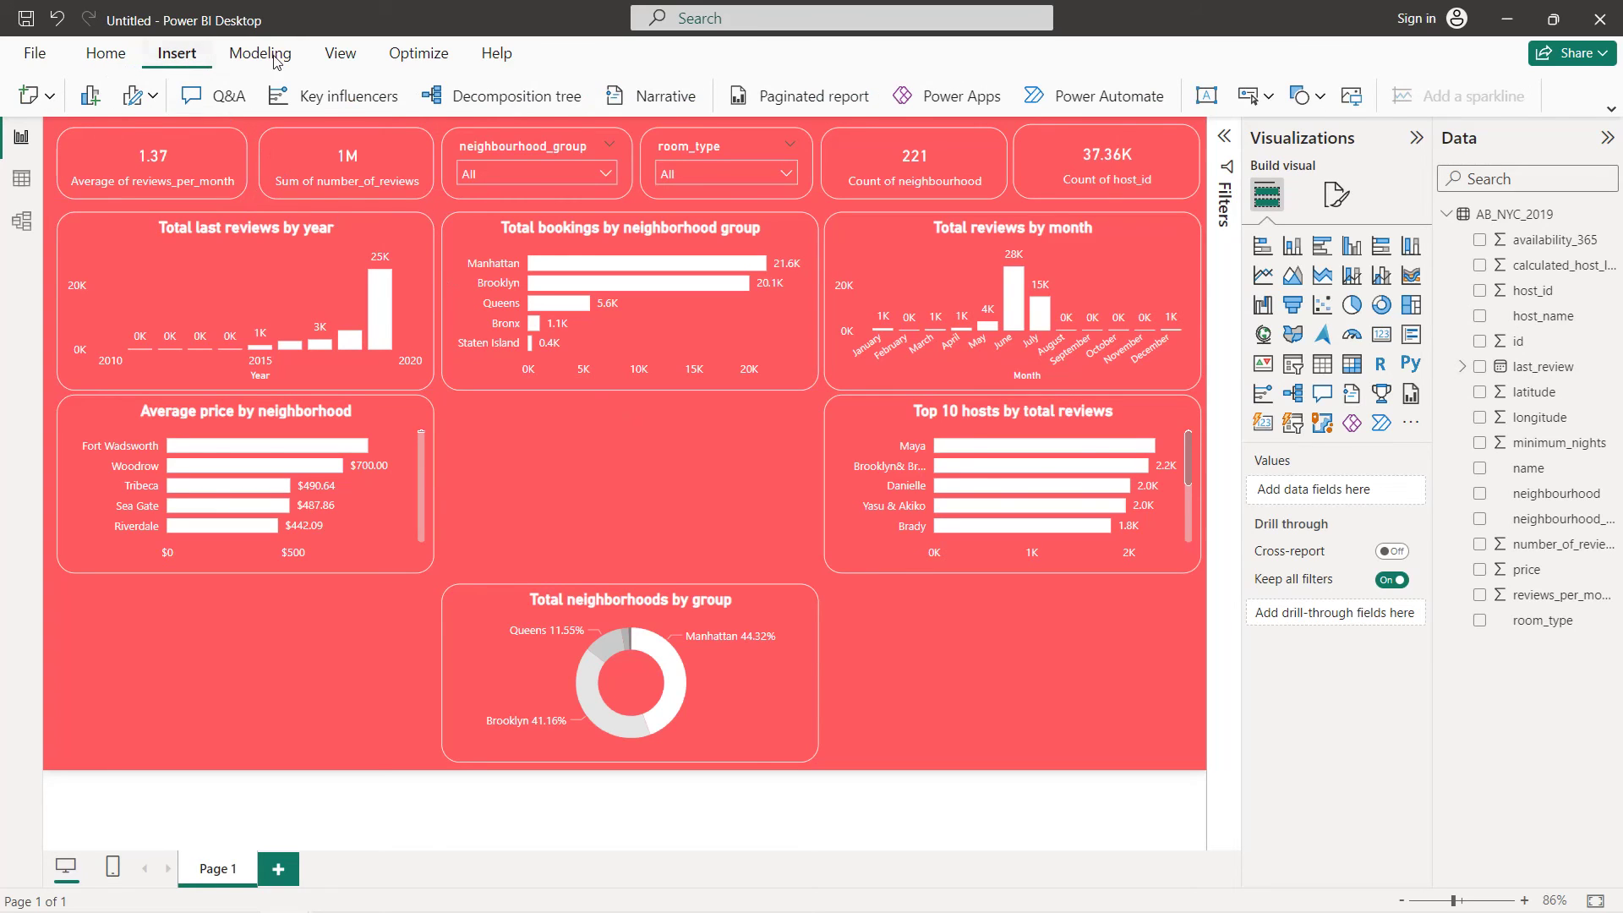
{"action": "left_click", "coordinate": [1344, 97]}
{"action": "left_click_drag", "start_coordinate": [326, 607], "coordinate": [673, 449]}
Give the Airbnb logo image a white visual border with 20 px rounded corners
{"action": "left_click", "coordinate": [1339, 234]}
{"action": "left_click", "coordinate": [1314, 364]}
{"action": "left_click", "coordinate": [1398, 608]}
{"action": "left_click", "coordinate": [1308, 609]}
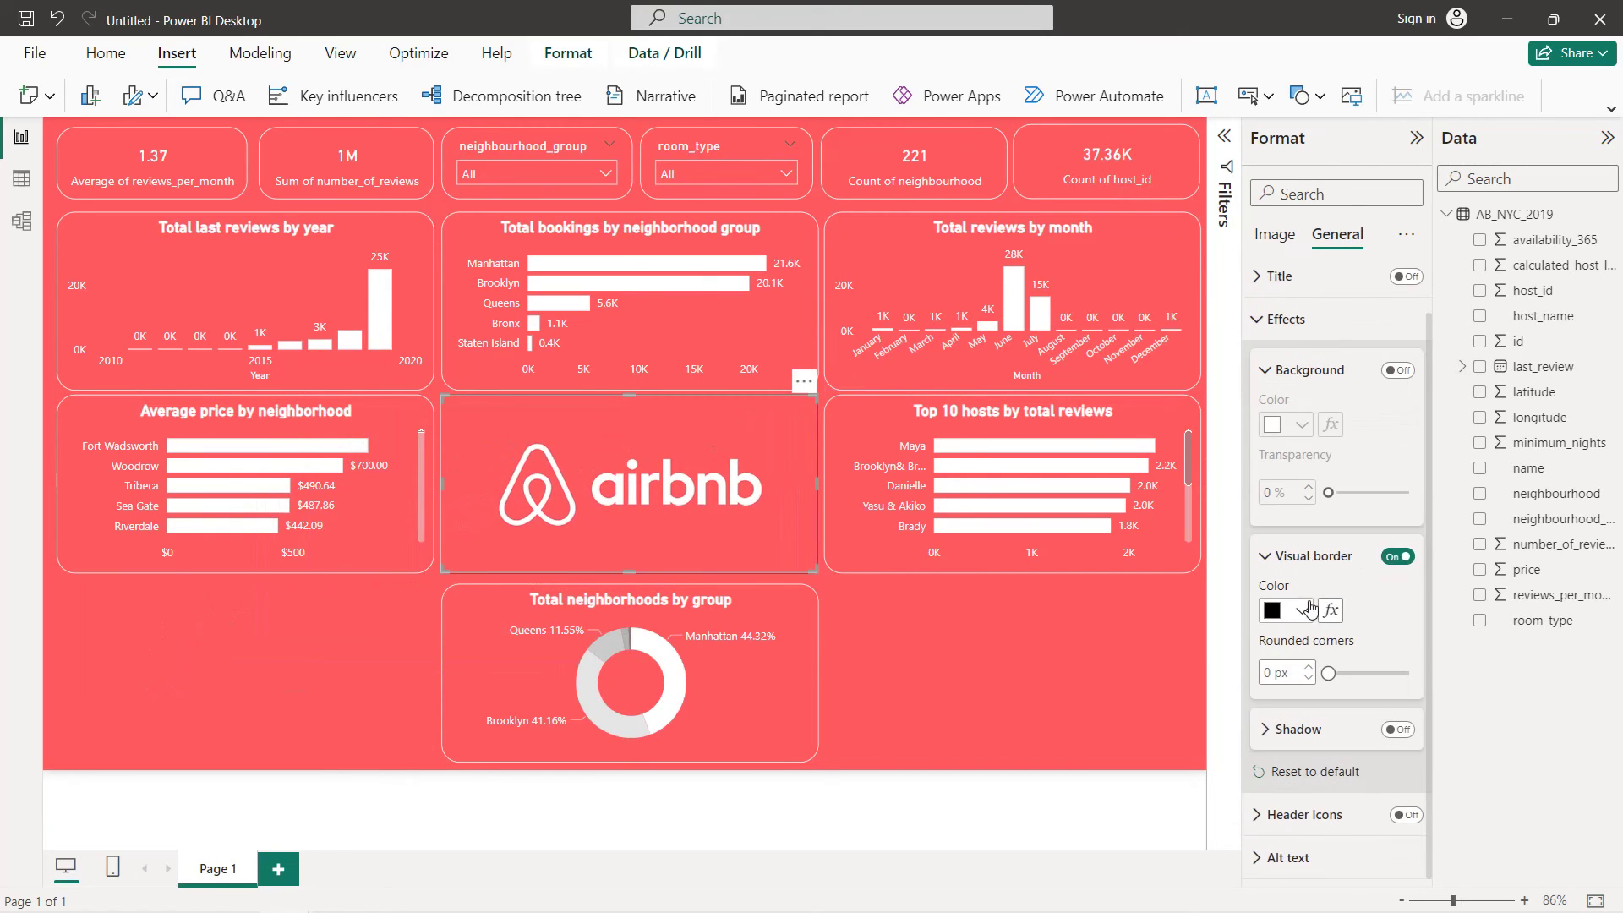
{"action": "left_click", "coordinate": [1309, 608]}
{"action": "left_click", "coordinate": [1285, 272]}
{"action": "double_click", "coordinate": [1267, 672]}
{"action": "type", "text": "20"}
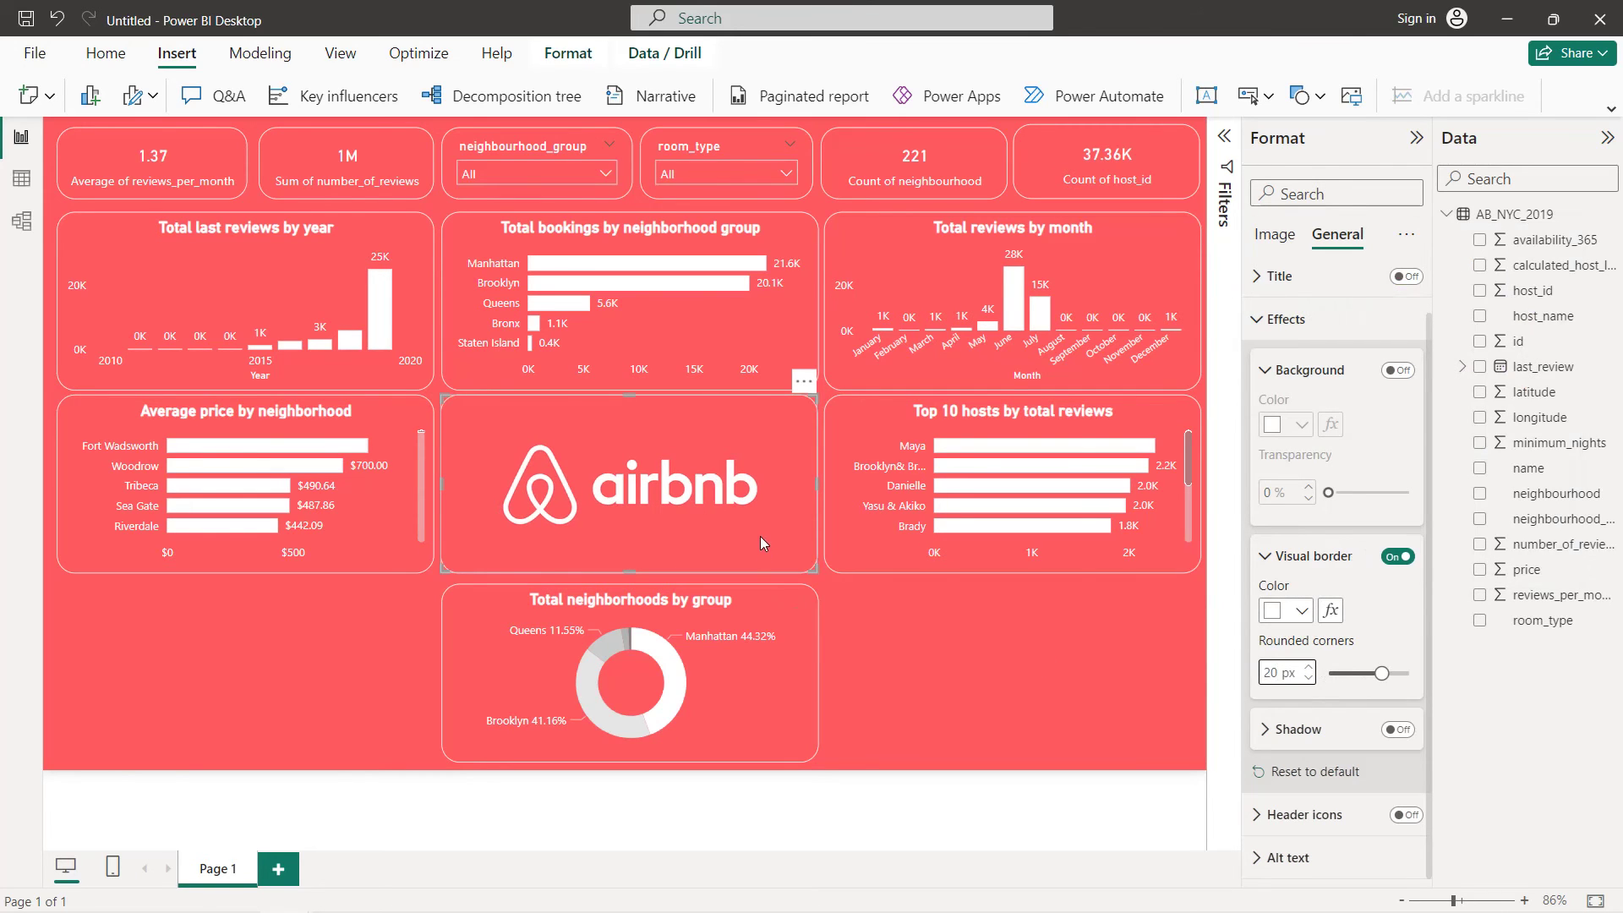
{"action": "key", "text": "Escape"}
Resize the logo image to fill its middle-column space and nudge the donut chart into alignment below it
{"action": "left_click_drag", "start_coordinate": [812, 478], "coordinate": [819, 471]}
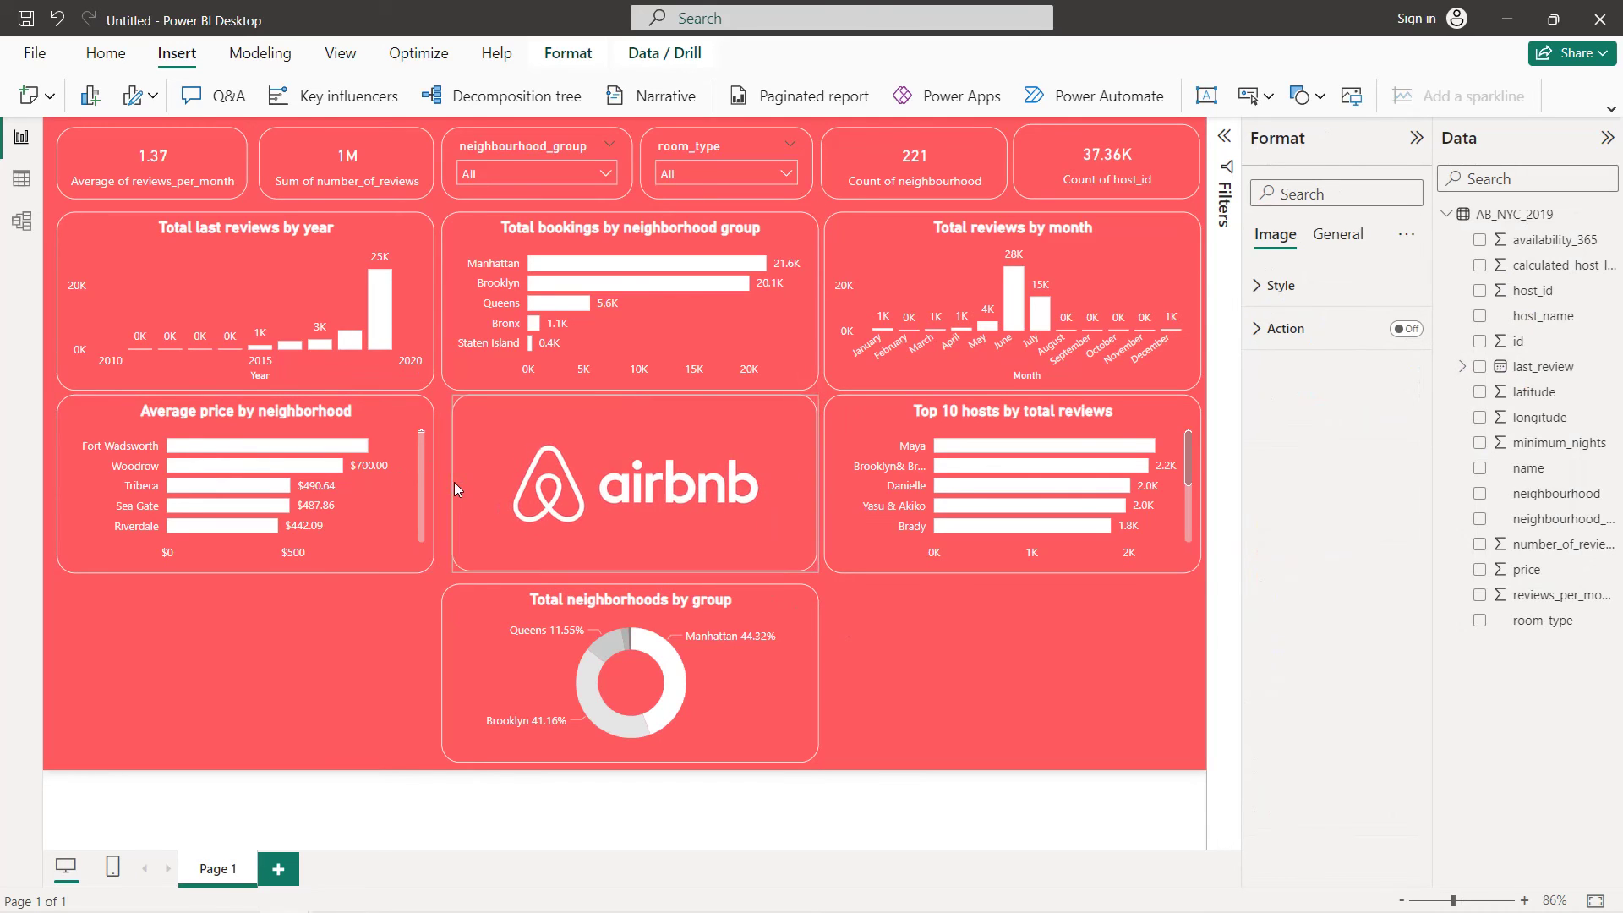
{"action": "mouse_move", "coordinate": [635, 569]}
{"action": "left_mouse_down"}
{"action": "mouse_move", "coordinate": [634, 555]}
{"action": "mouse_move", "coordinate": [636, 575]}
{"action": "left_mouse_up"}
{"action": "left_click_drag", "start_coordinate": [626, 401], "coordinate": [632, 410]}
{"action": "left_click", "coordinate": [715, 672]}
{"action": "left_click_drag", "start_coordinate": [722, 673], "coordinate": [713, 672]}
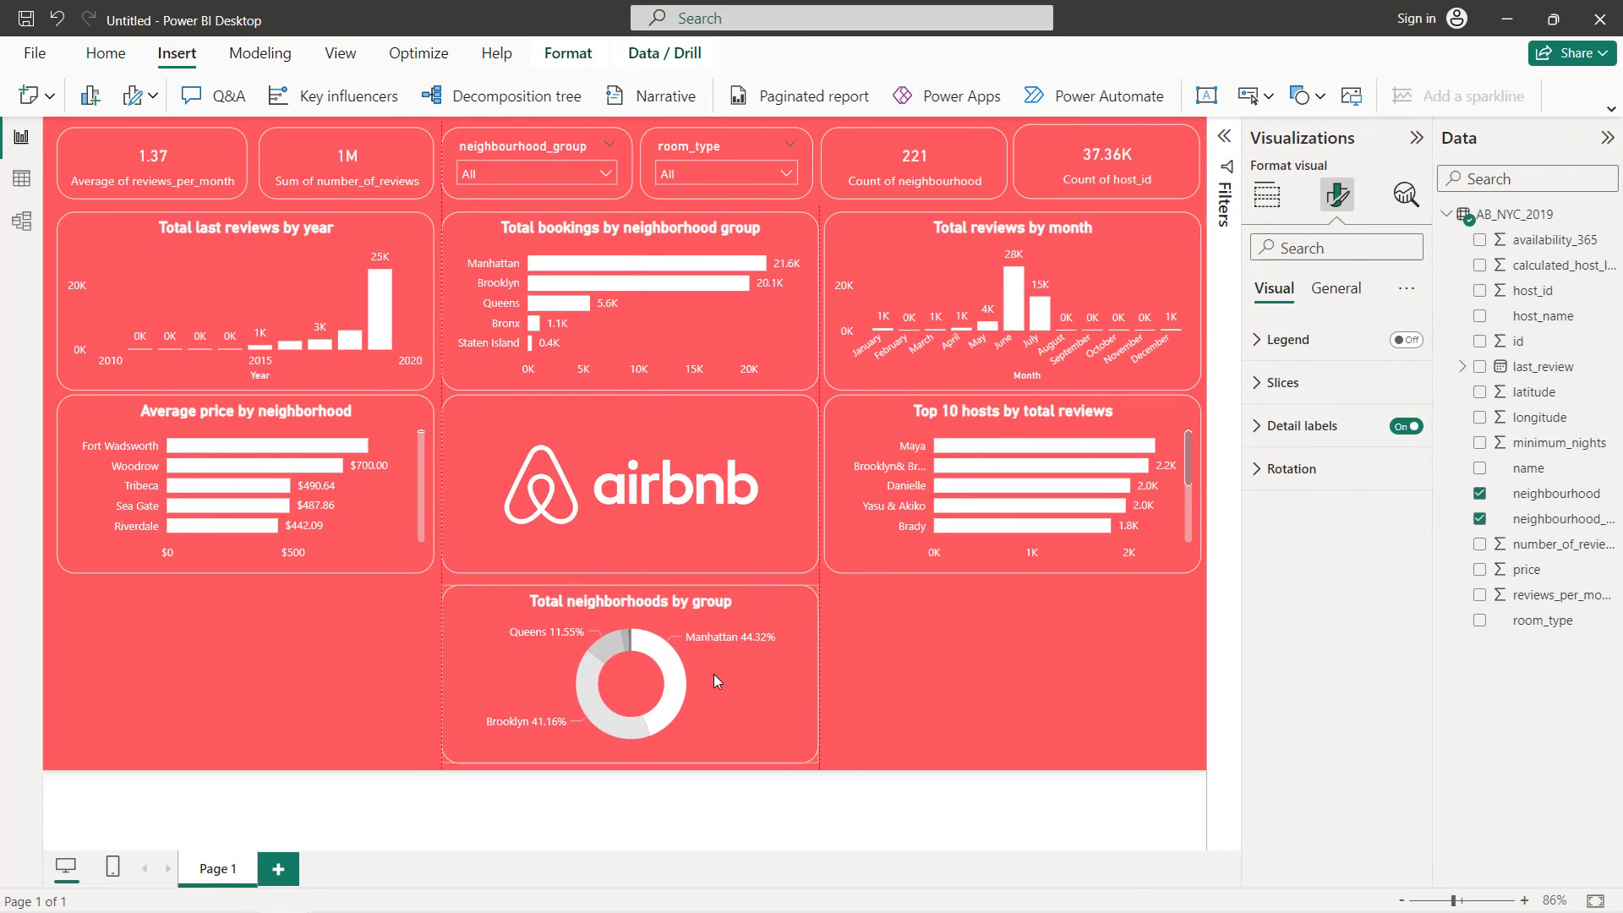
{"action": "left_click", "coordinate": [943, 652]}
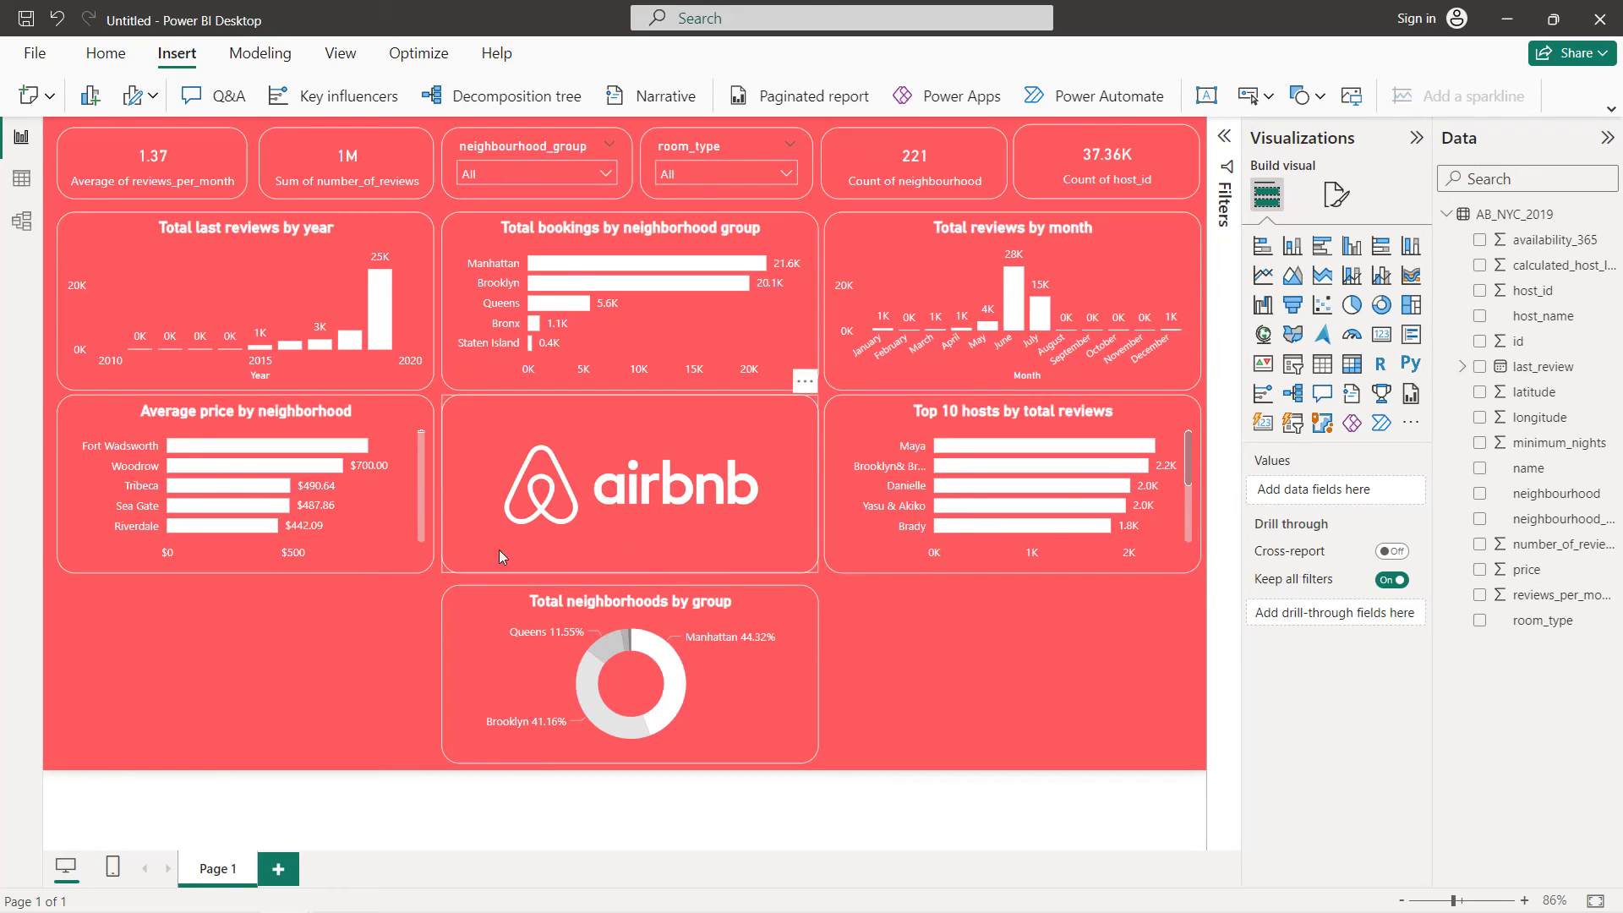
Duplicate the "Average price by neighborhood" chart and place the copy directly below the original, beside the donut chart
{"action": "left_click", "coordinate": [365, 527]}
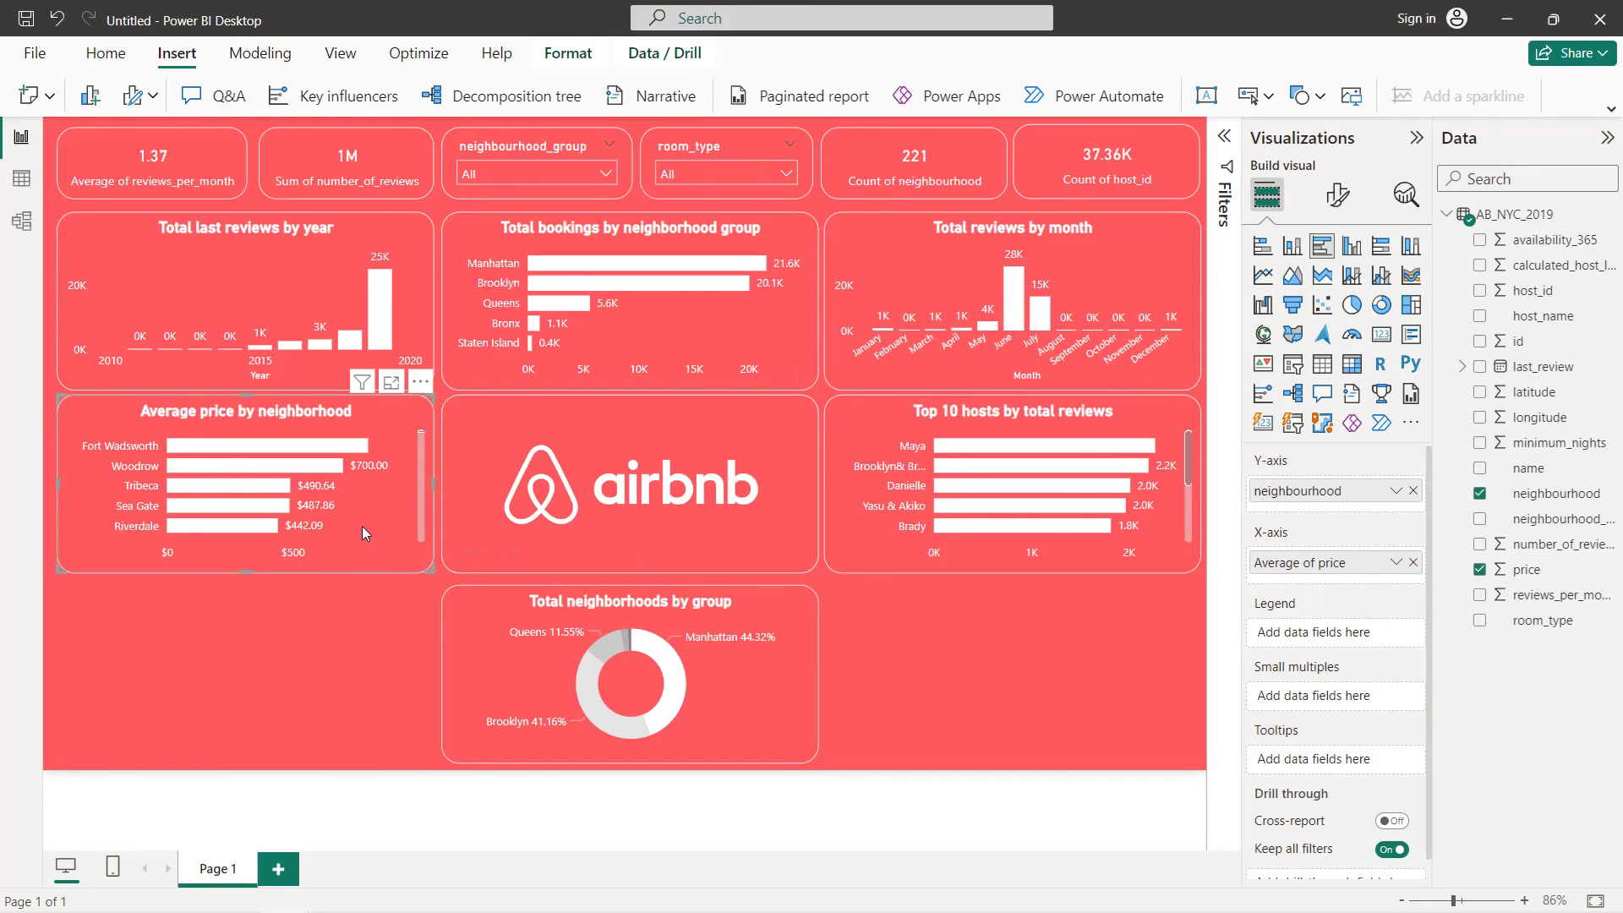
{"action": "left_click_drag", "start_coordinate": [365, 528], "coordinate": [375, 537]}
{"action": "left_click_drag", "start_coordinate": [234, 539], "coordinate": [224, 682]}
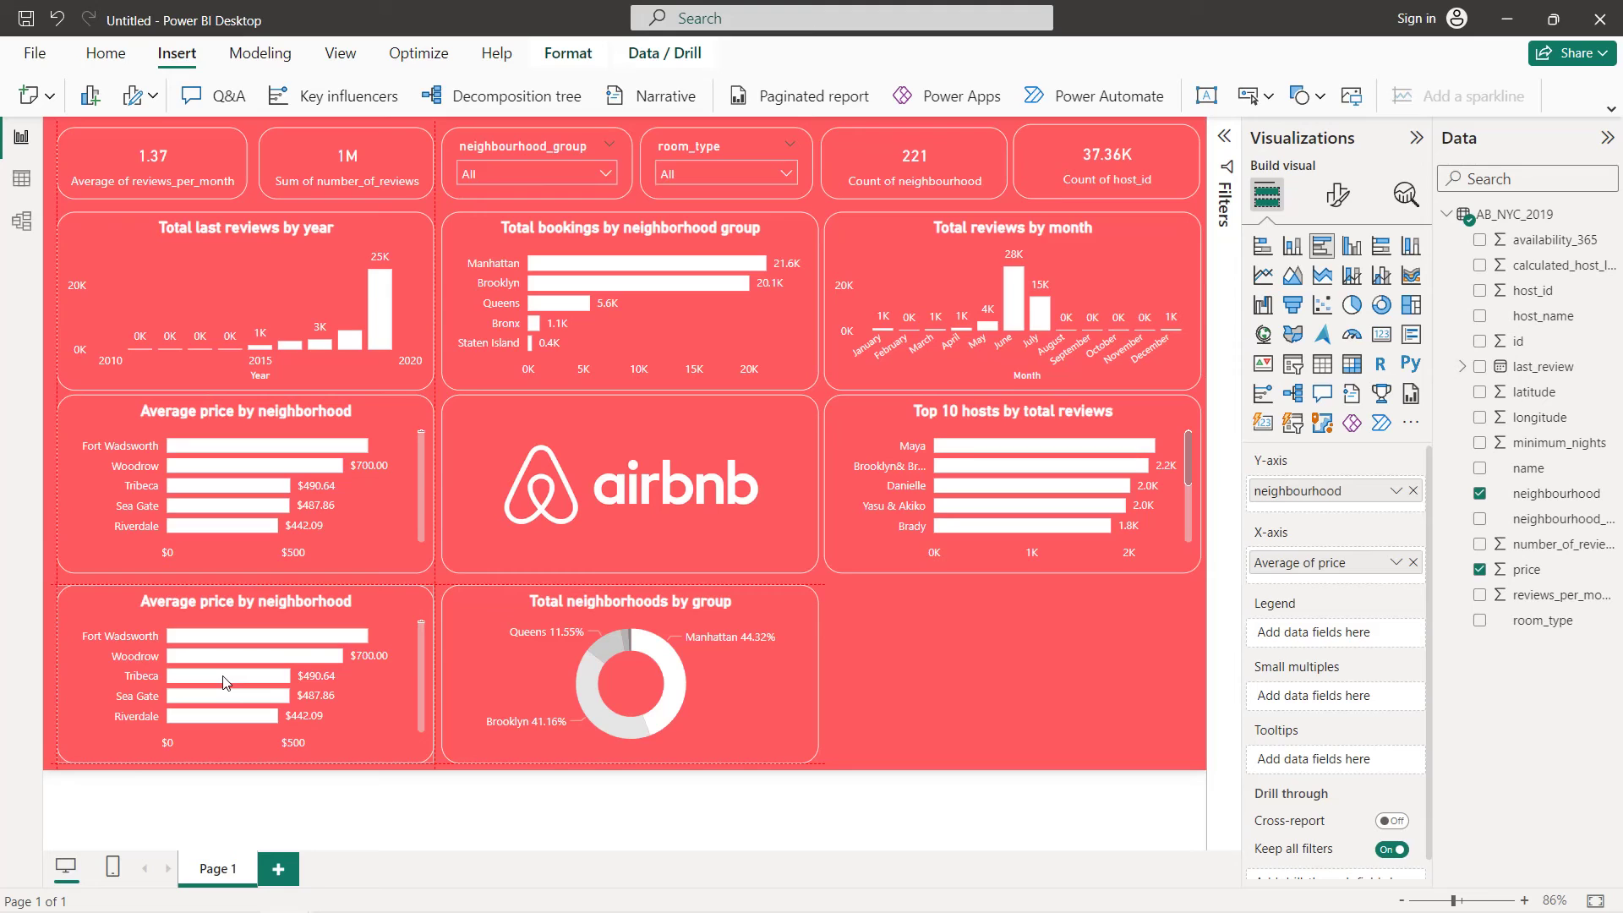
{"action": "left_click_drag", "start_coordinate": [224, 681], "coordinate": [224, 681]}
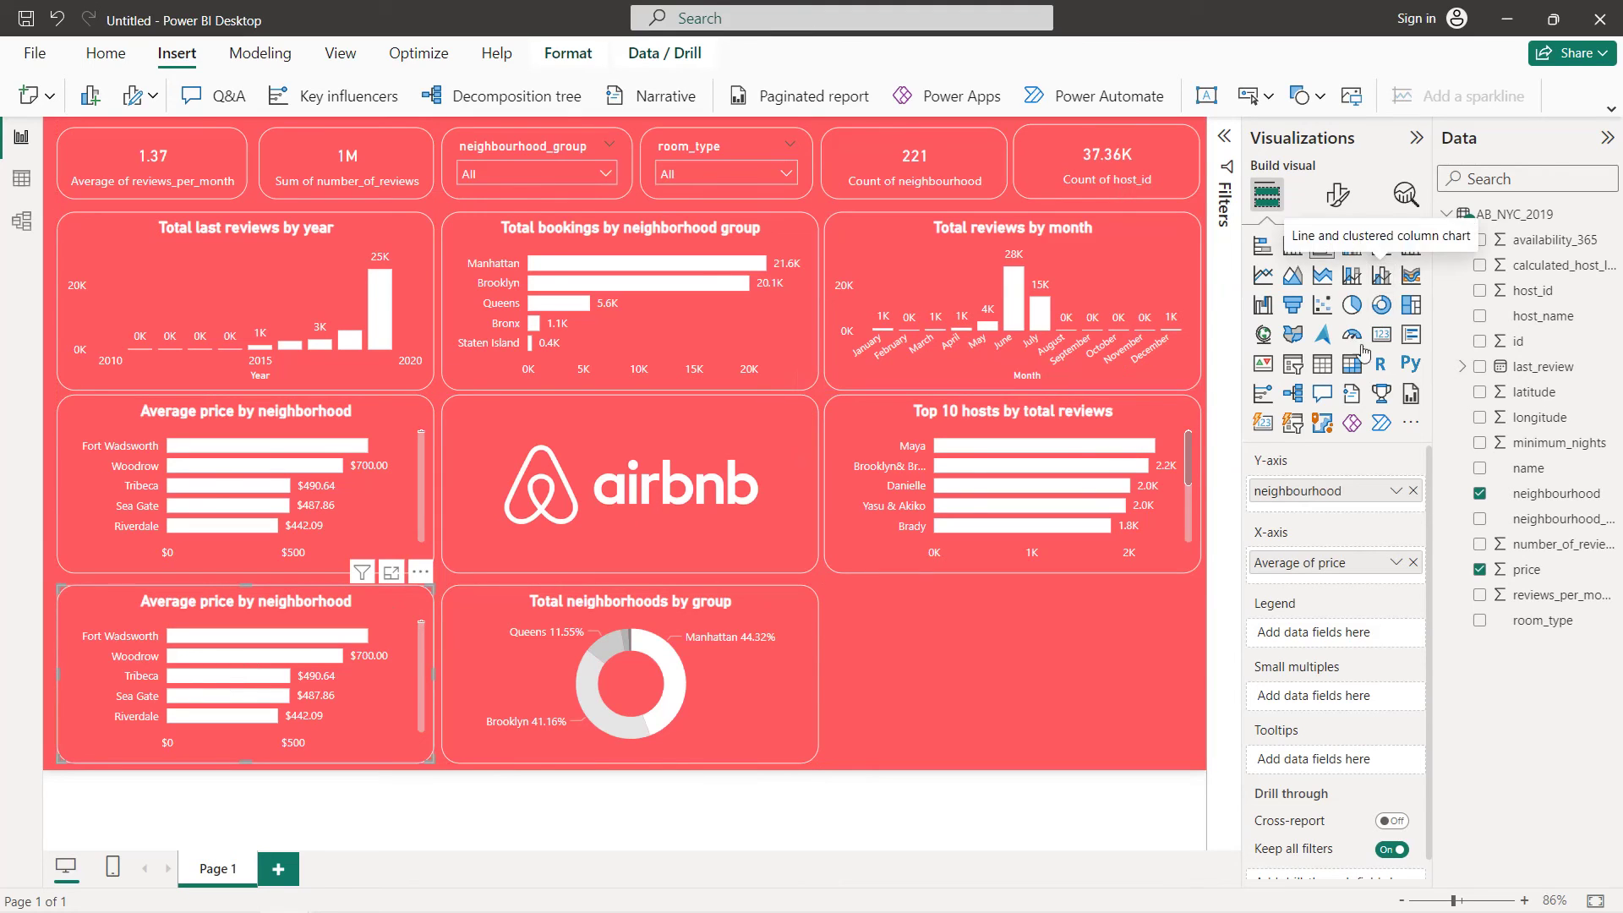
Convert the copied chart to a matrix with neighbourhood_group as rows, room_type as columns and average price as values
{"action": "left_click", "coordinate": [1352, 364]}
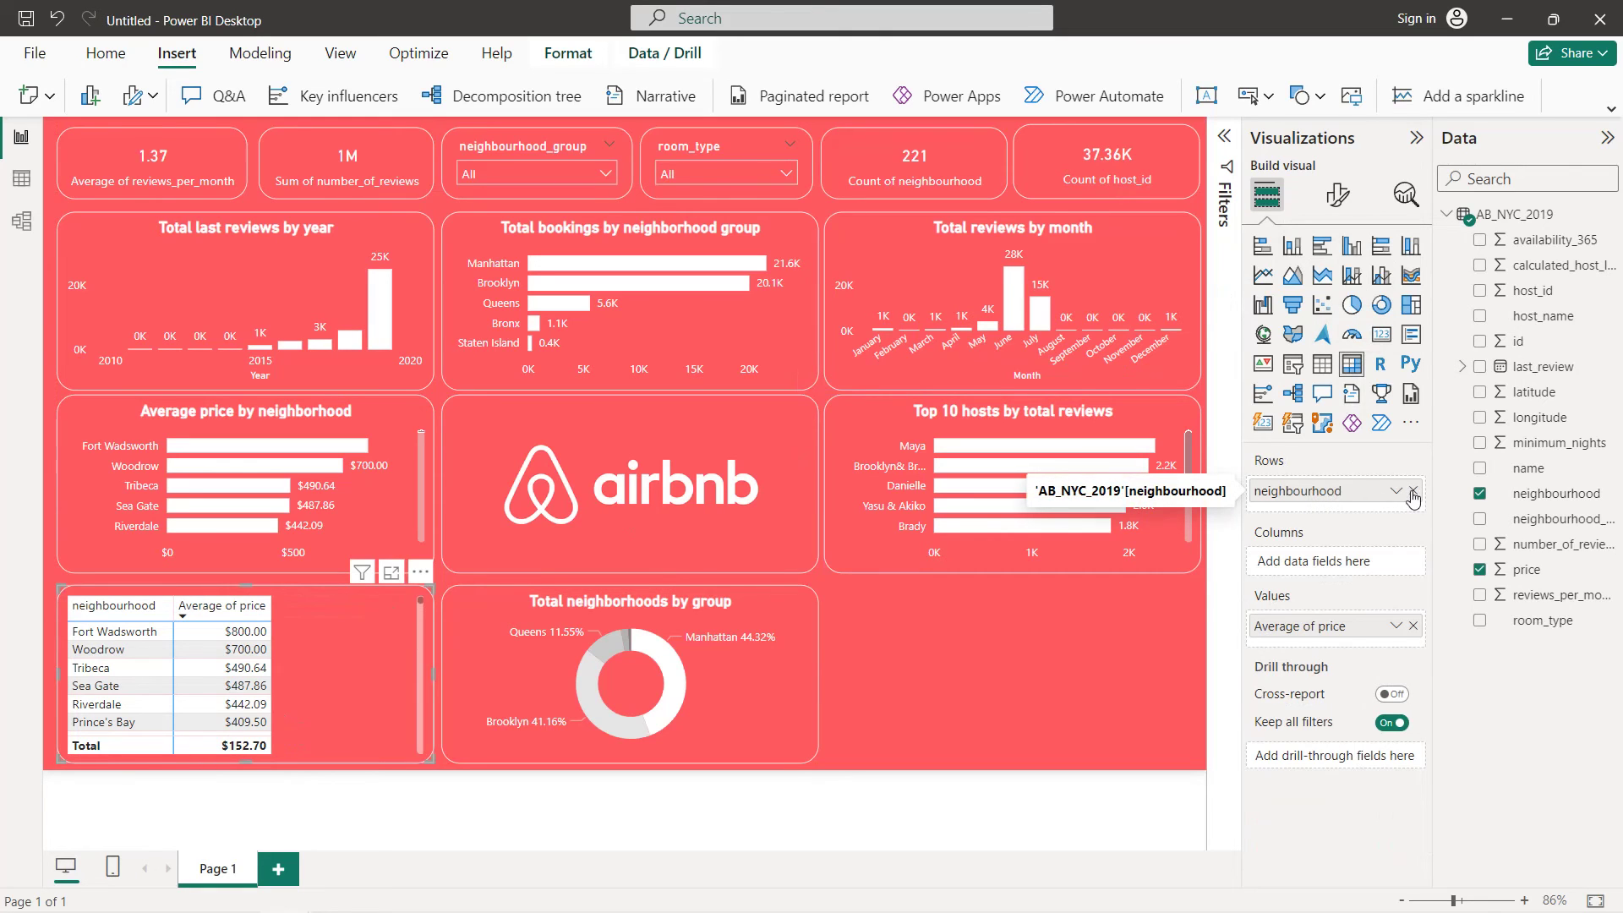
{"action": "left_click", "coordinate": [1412, 491]}
{"action": "left_click", "coordinate": [1479, 518]}
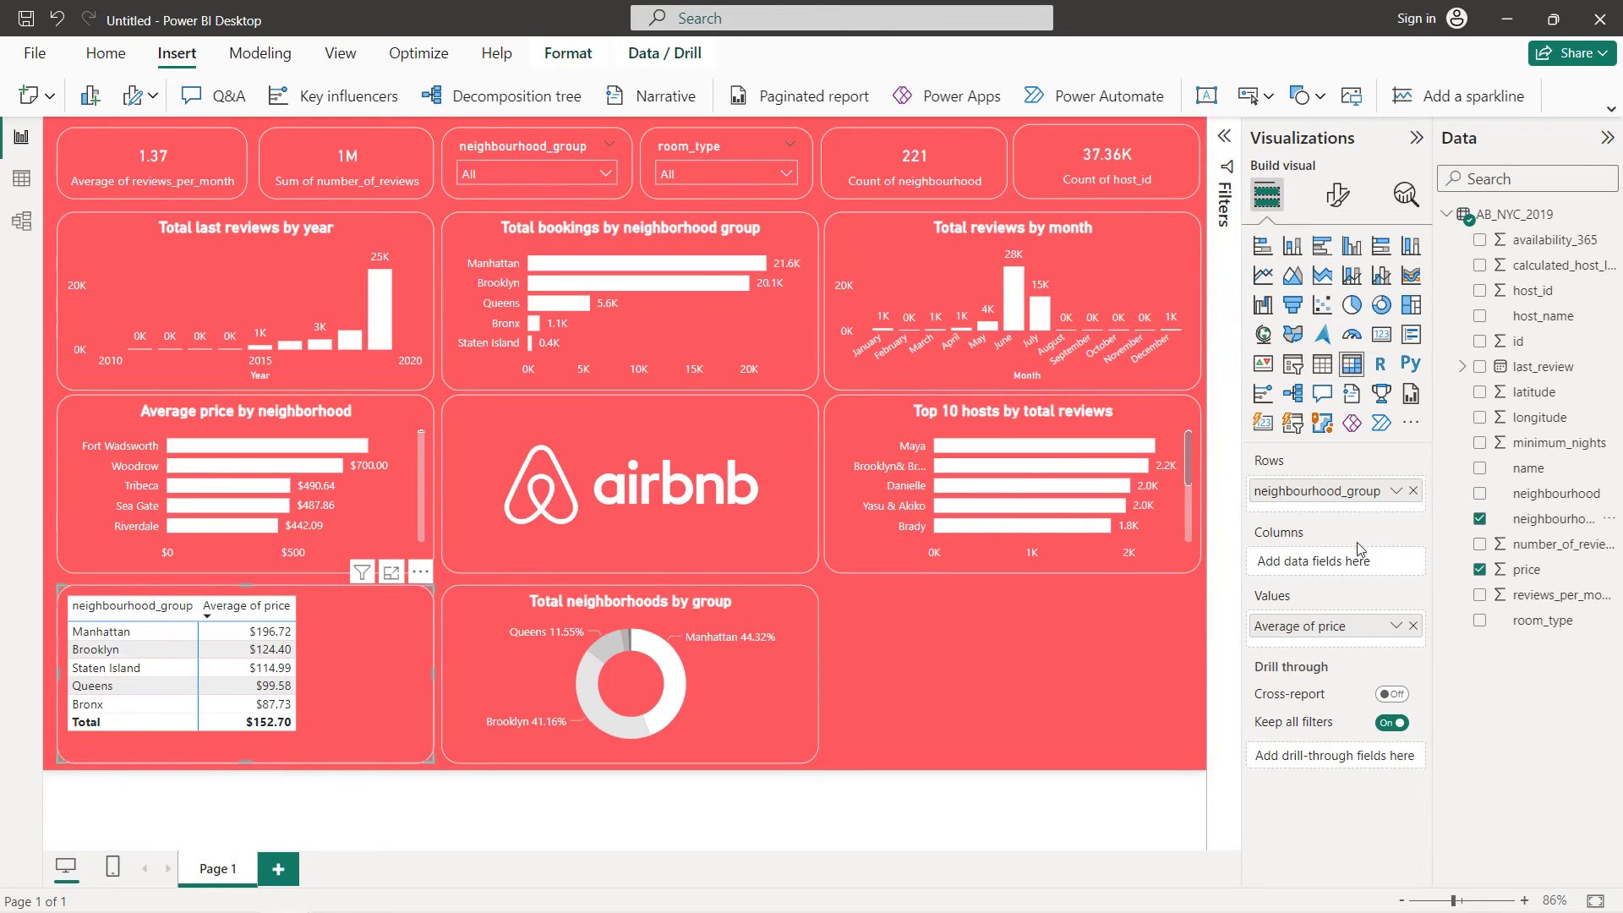
{"action": "left_click", "coordinate": [1479, 621]}
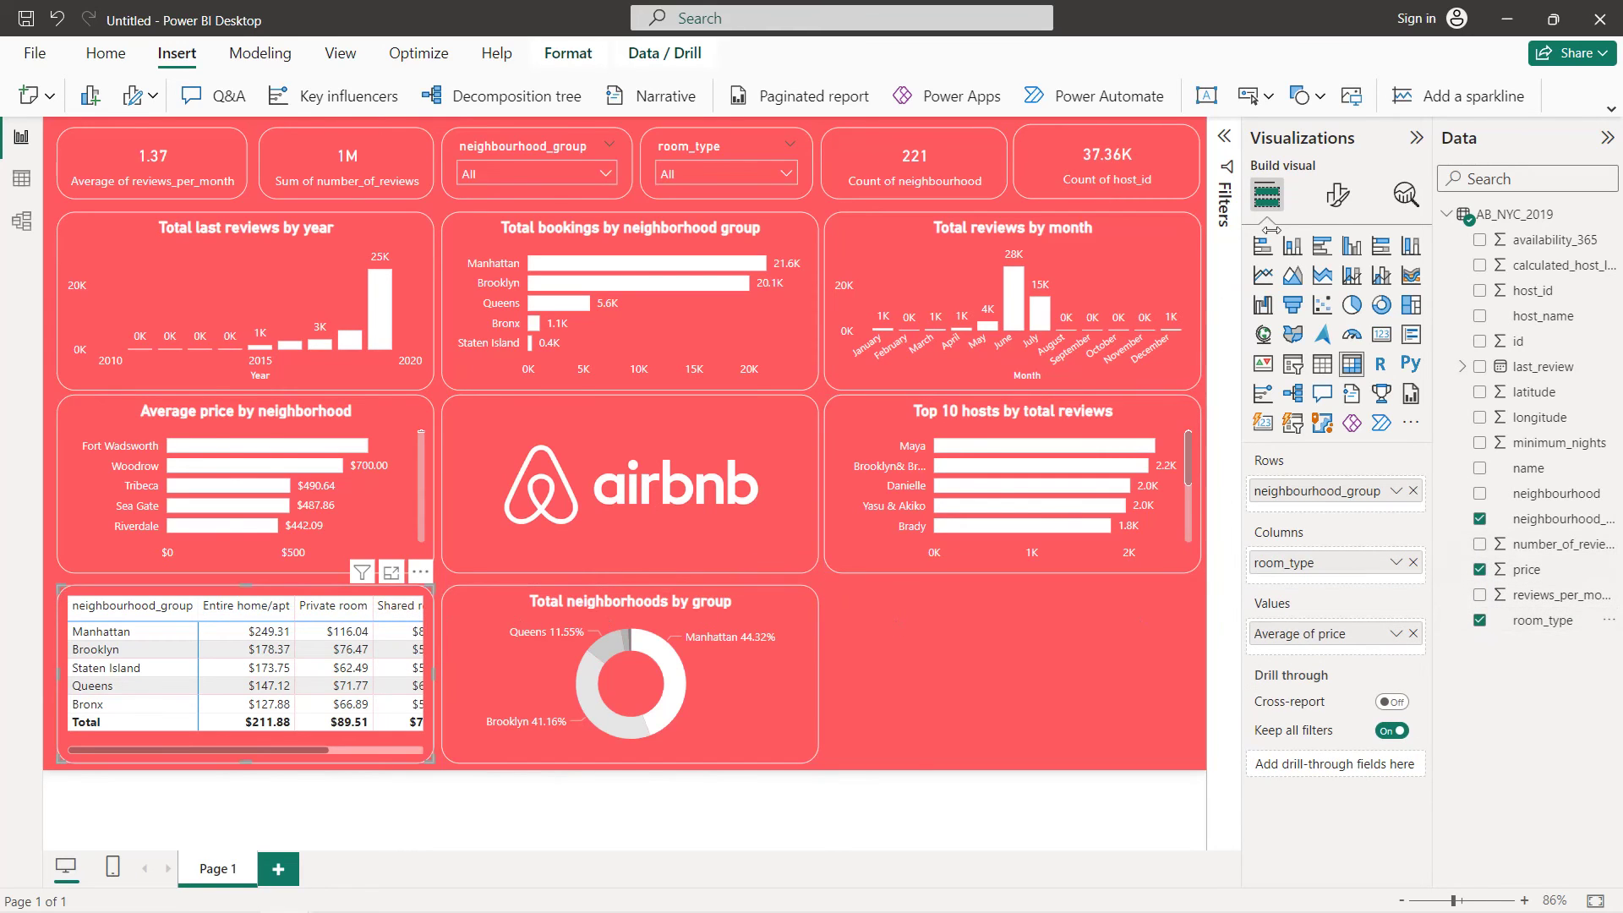
Turn off the matrix's column subtotals and row subtotals
{"action": "left_click", "coordinate": [1337, 195]}
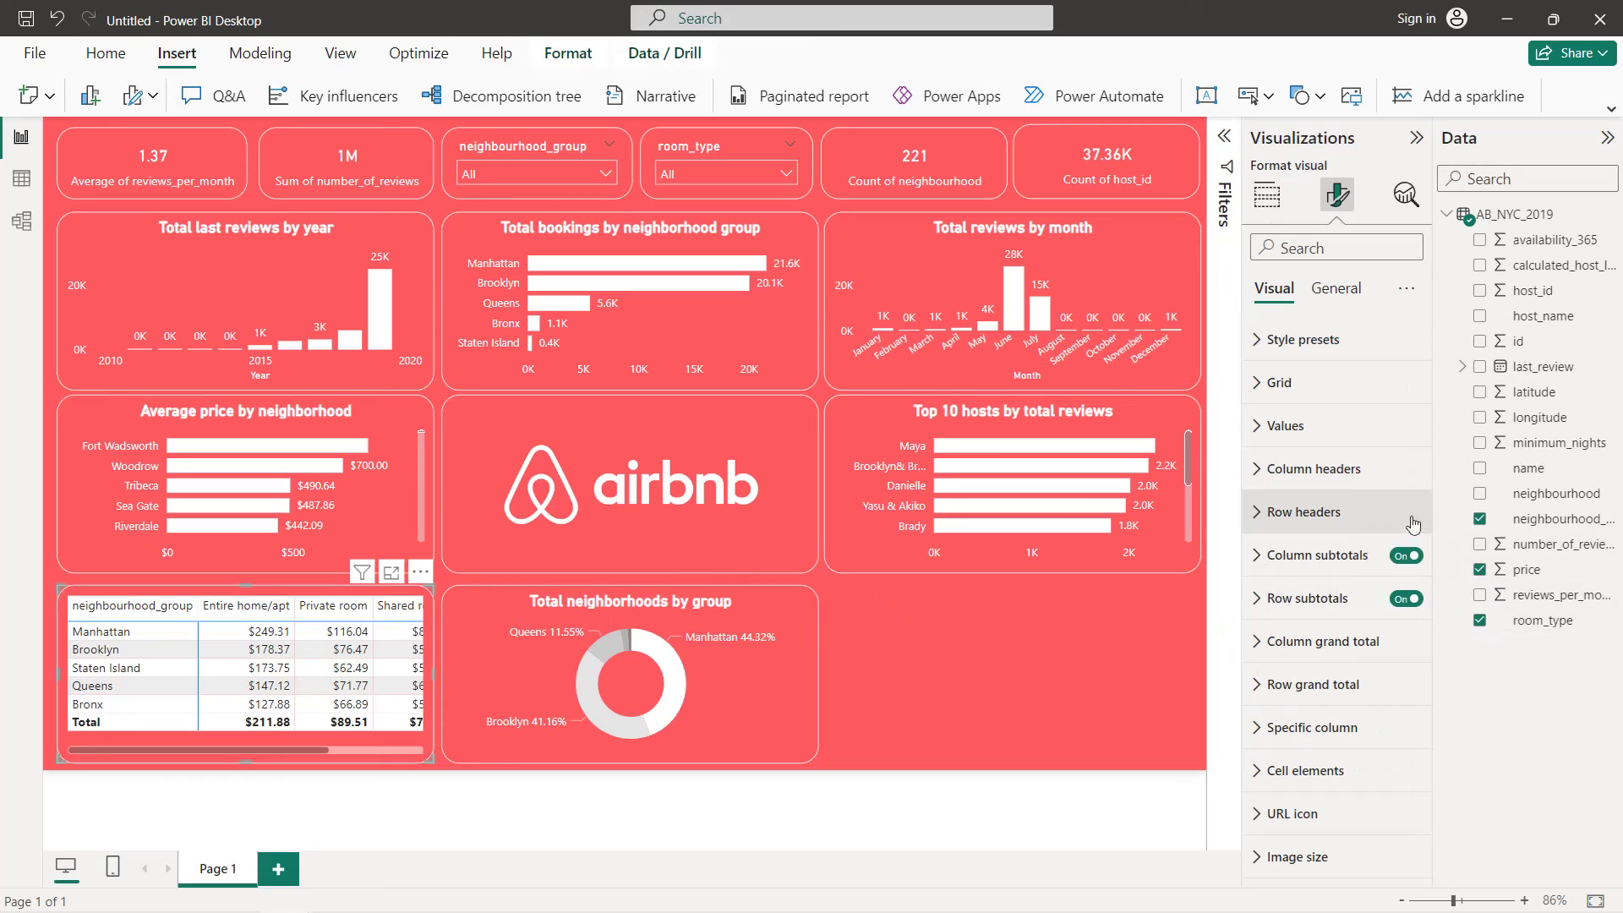
{"action": "left_click", "coordinate": [1406, 555]}
{"action": "left_click", "coordinate": [1405, 599]}
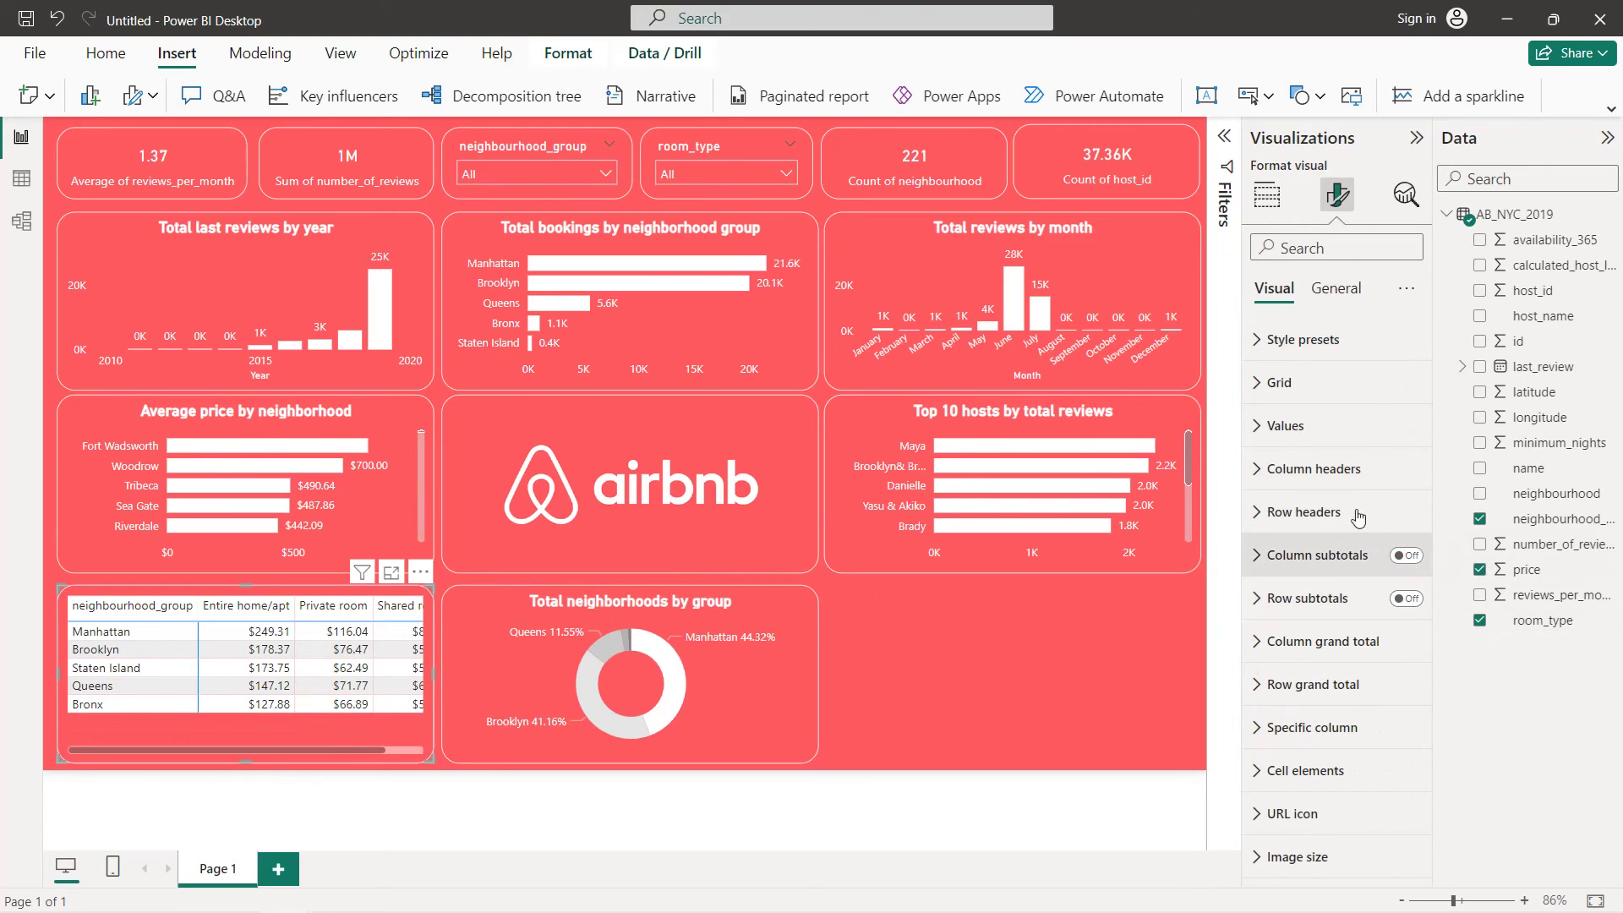
Set the matrix values' text and alternate text to white, and their background and alternate background to the dashboard's coral
{"action": "left_click", "coordinate": [1286, 426]}
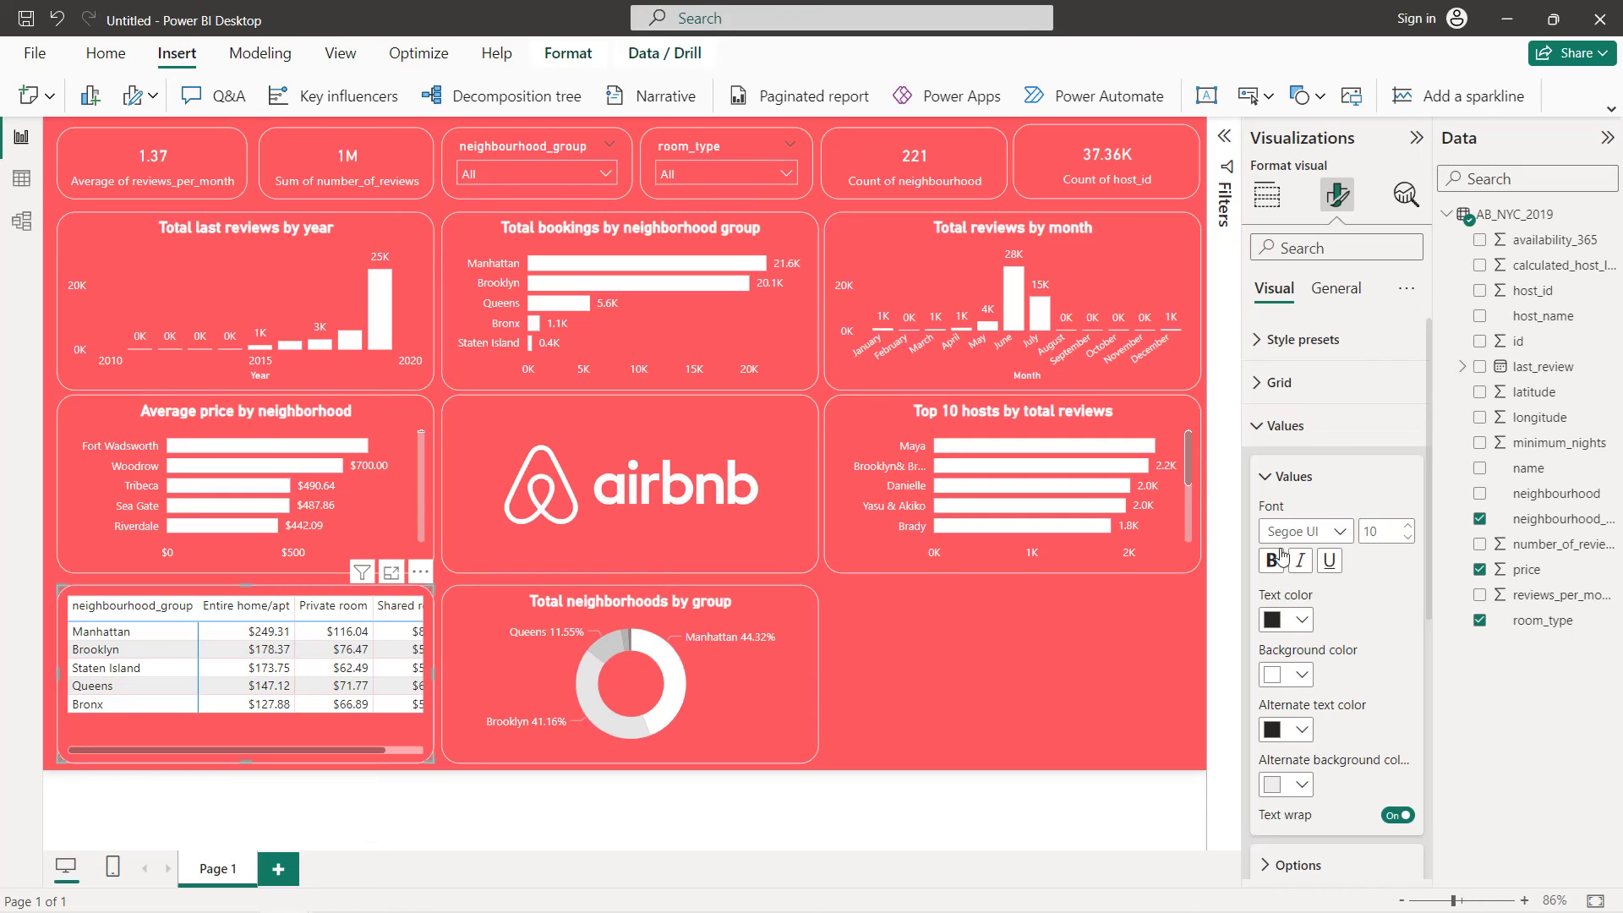
{"action": "left_click", "coordinate": [1300, 620]}
{"action": "left_click", "coordinate": [1286, 541]}
{"action": "left_click", "coordinate": [1300, 673]}
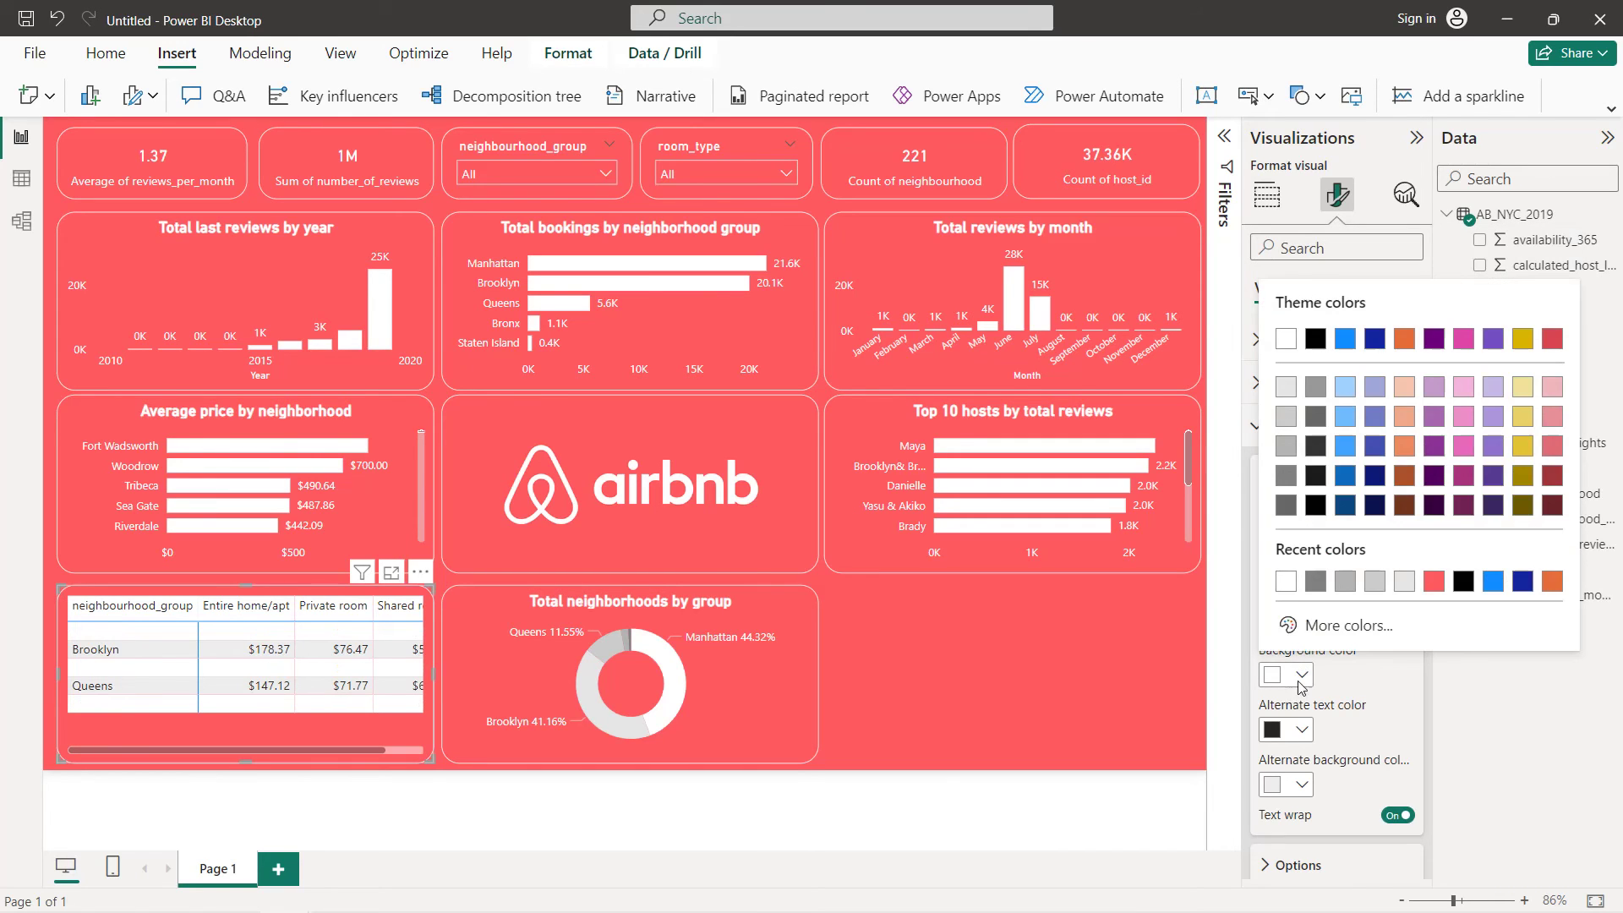
{"action": "left_click", "coordinate": [1432, 581]}
{"action": "scroll", "coordinate": [1352, 583], "scroll_direction": "down", "scroll_amount": 3}
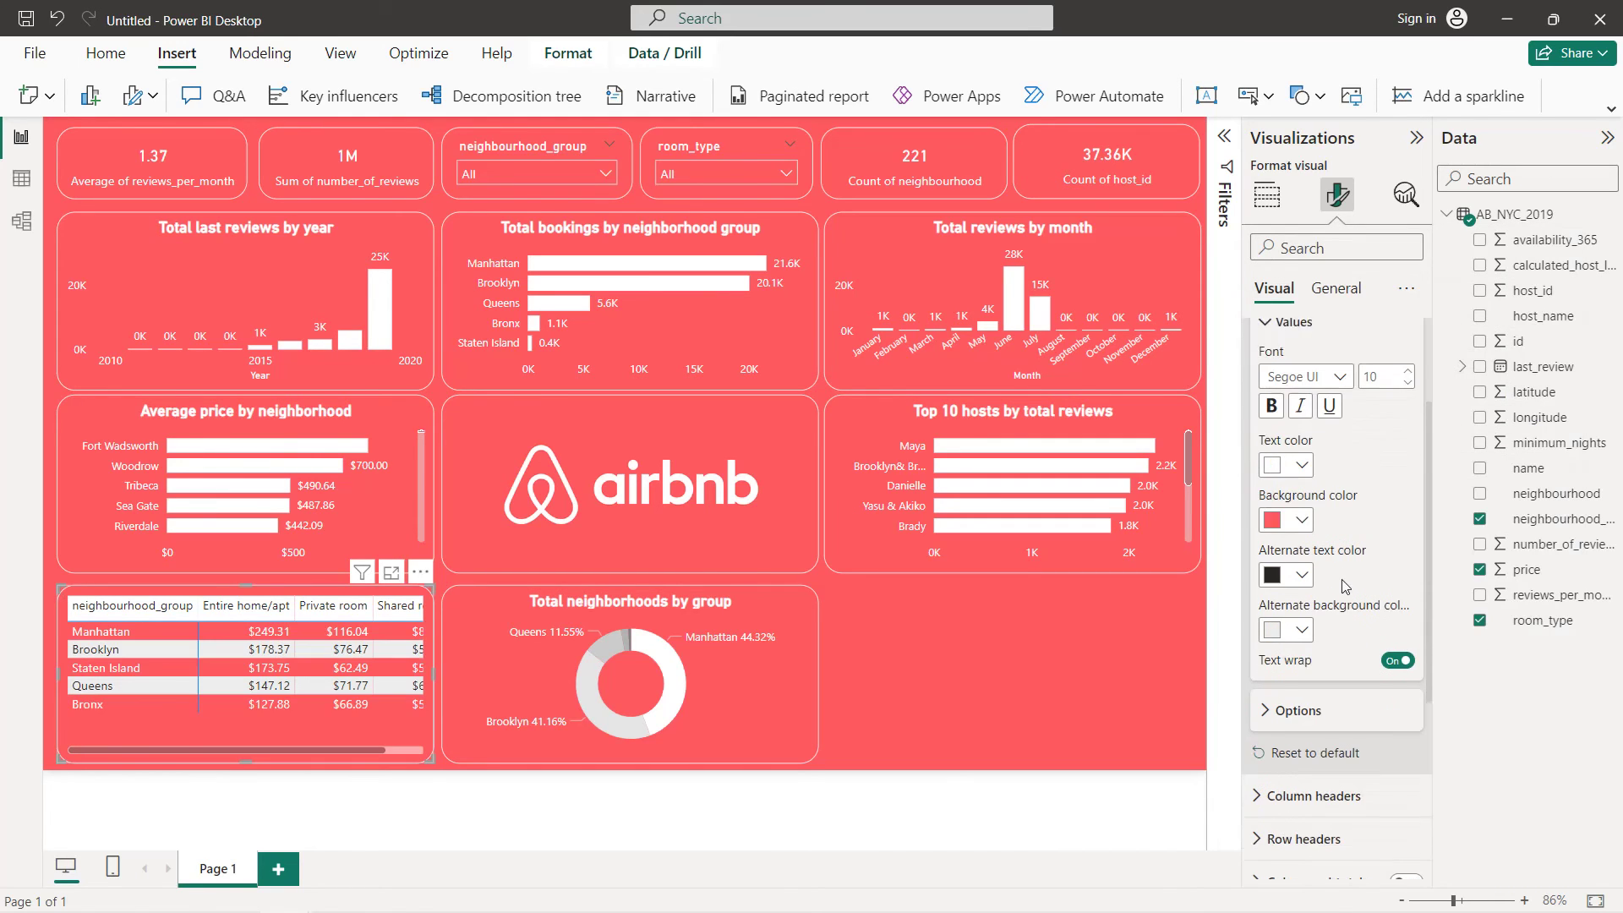
{"action": "left_click", "coordinate": [1300, 561]}
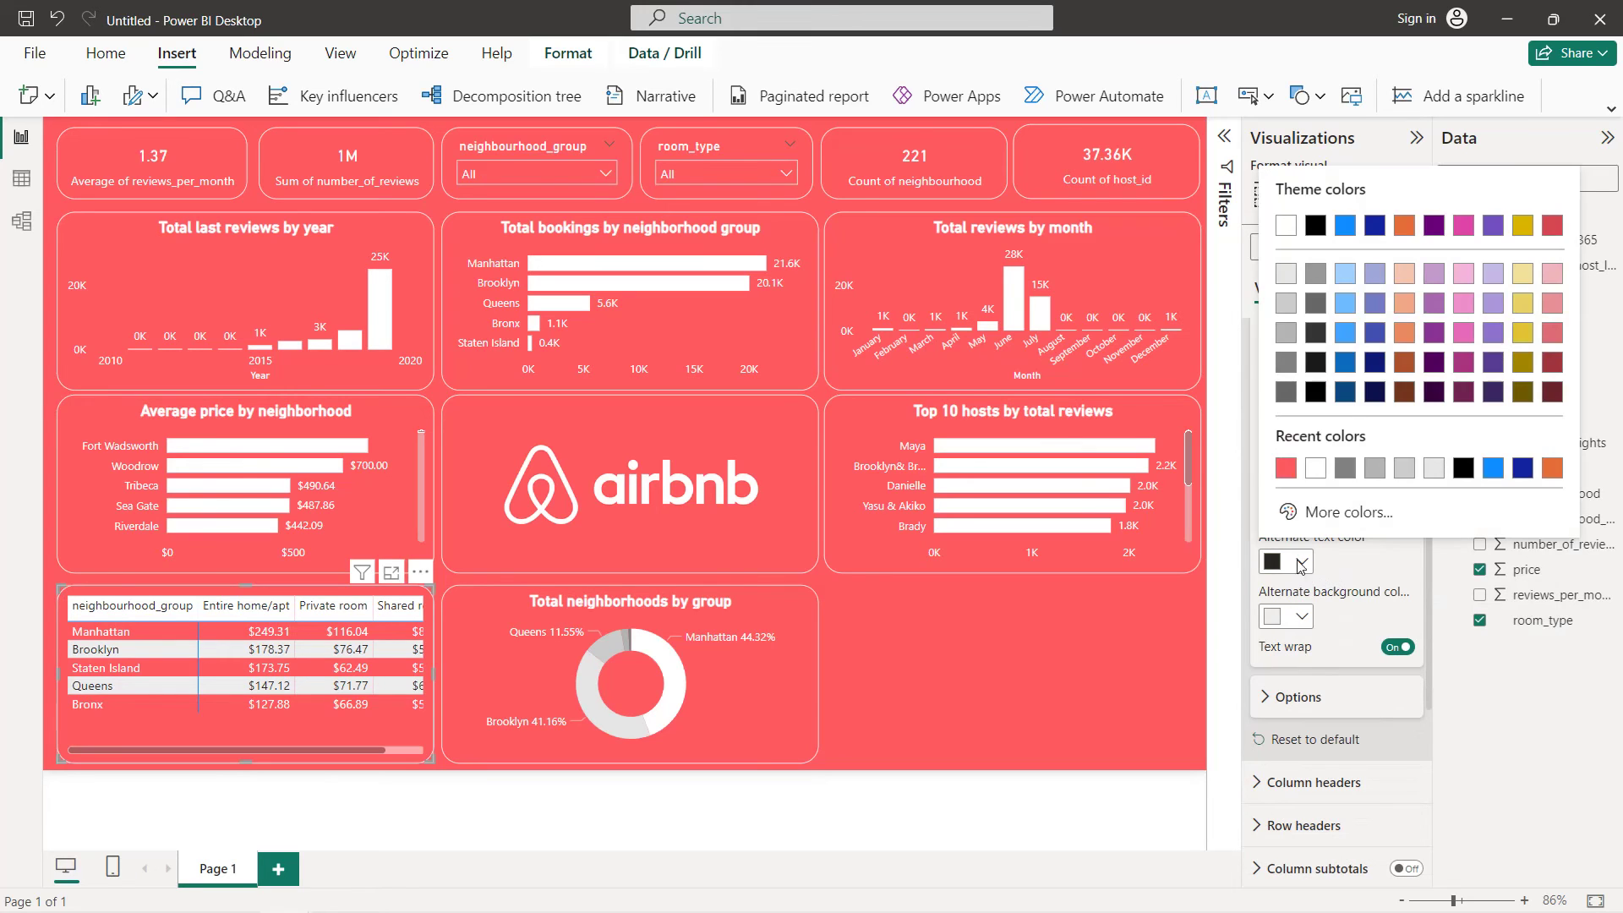
{"action": "left_click", "coordinate": [1315, 467]}
{"action": "left_click", "coordinate": [1300, 616]}
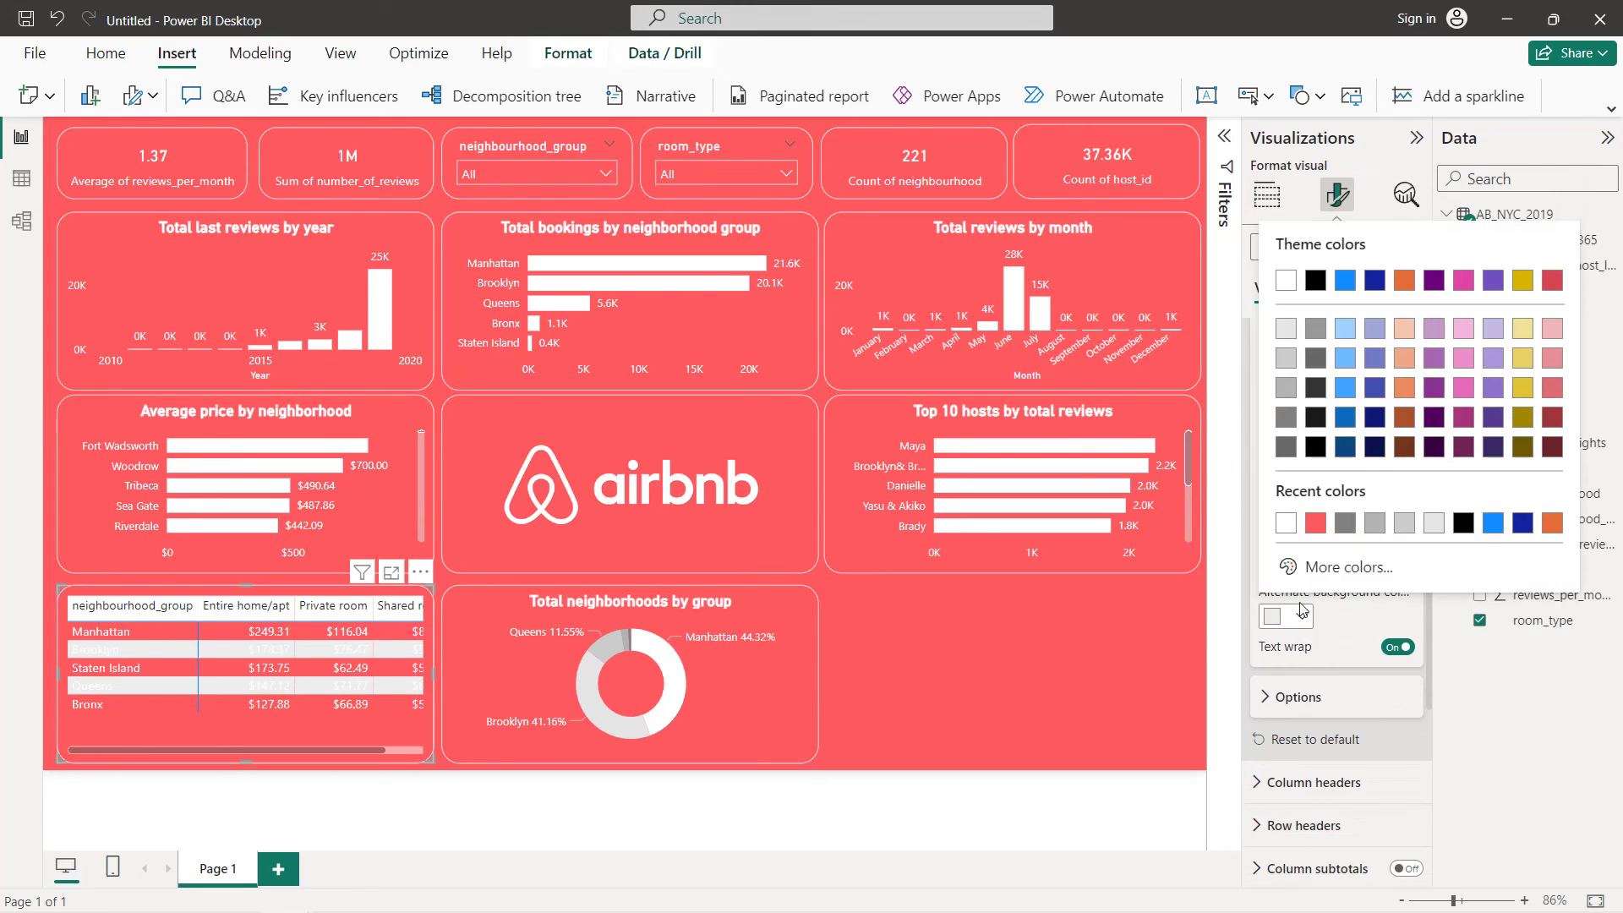
{"action": "left_click", "coordinate": [1315, 524]}
{"action": "scroll", "coordinate": [1318, 532], "scroll_direction": "up", "scroll_amount": 3}
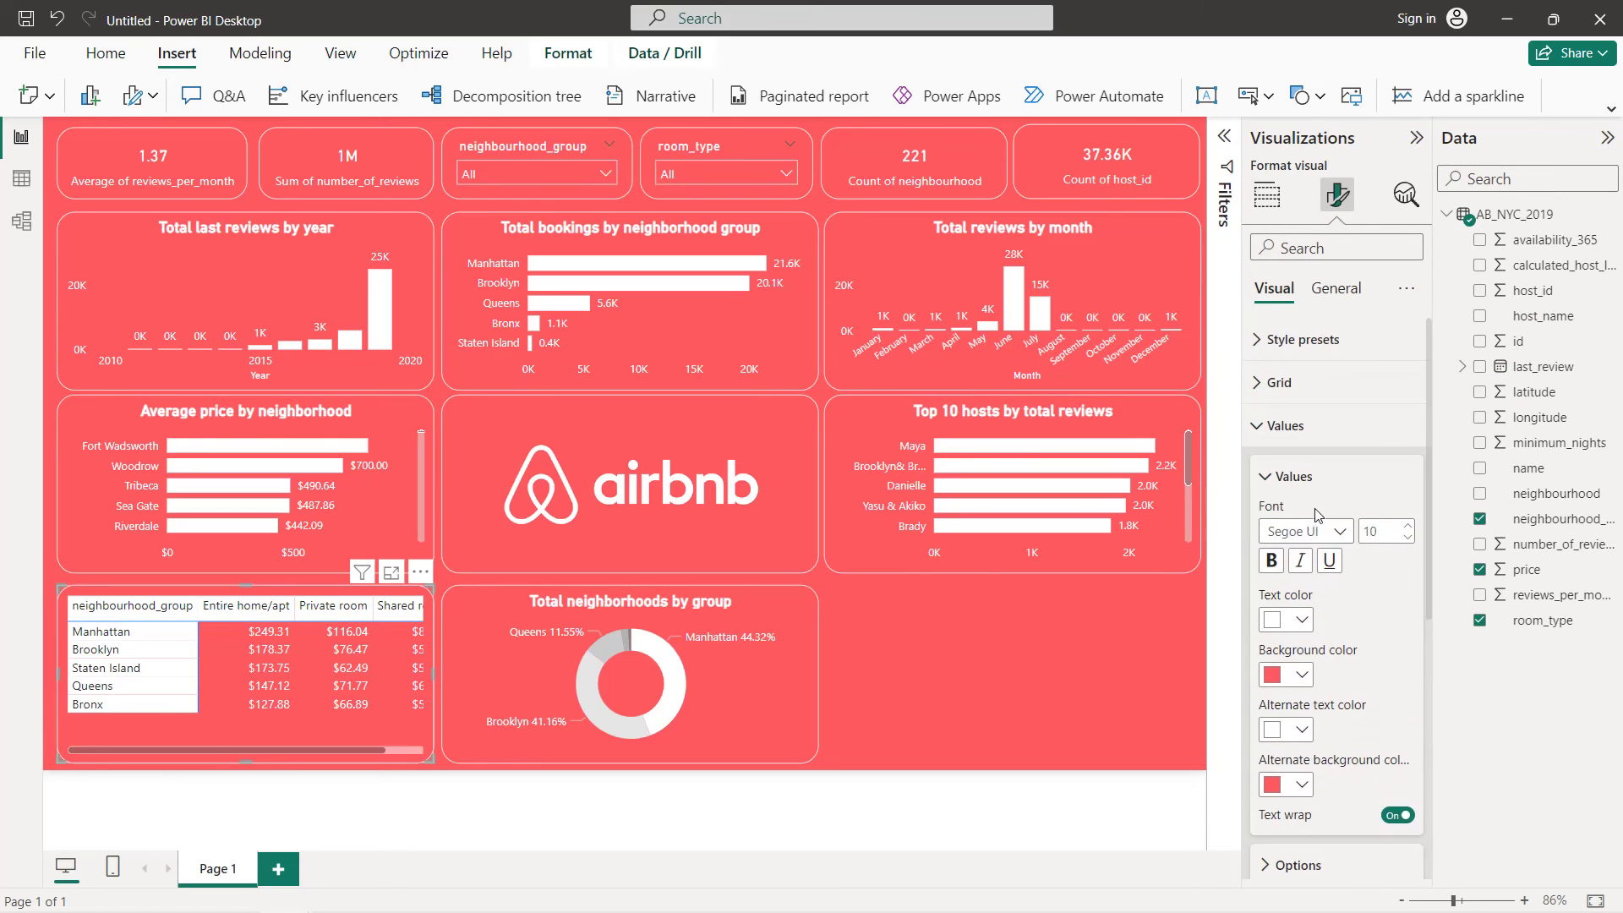
Add white borders on the top, bottom, left and right of all sections of the price matrix
{"action": "left_click", "coordinate": [1310, 431]}
{"action": "left_click", "coordinate": [1309, 394]}
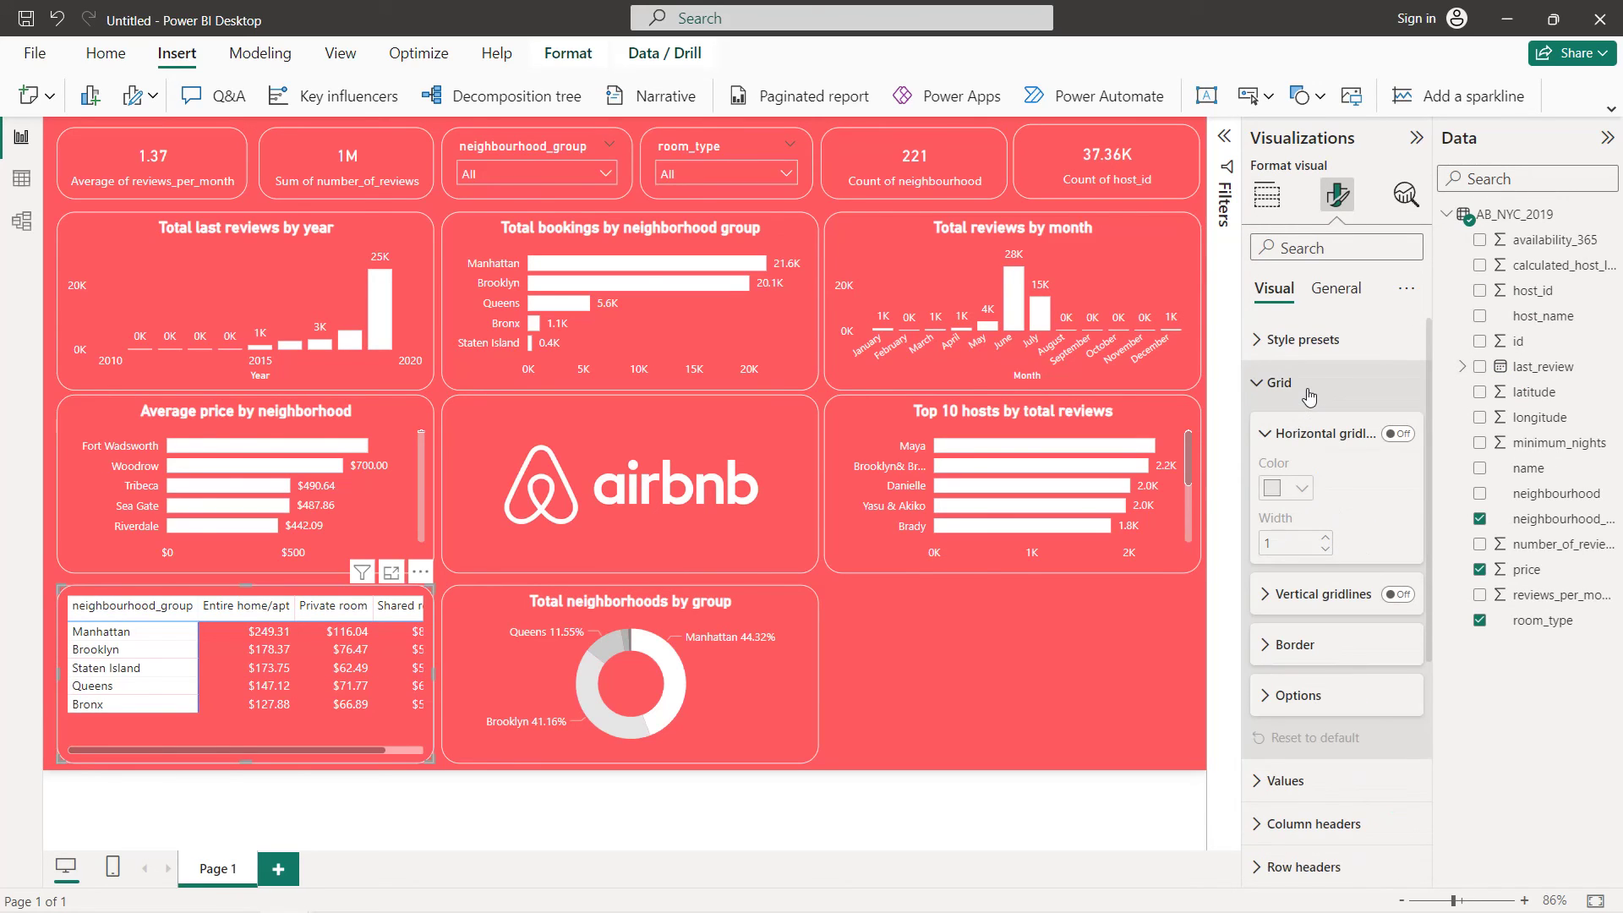
{"action": "left_click", "coordinate": [1325, 649]}
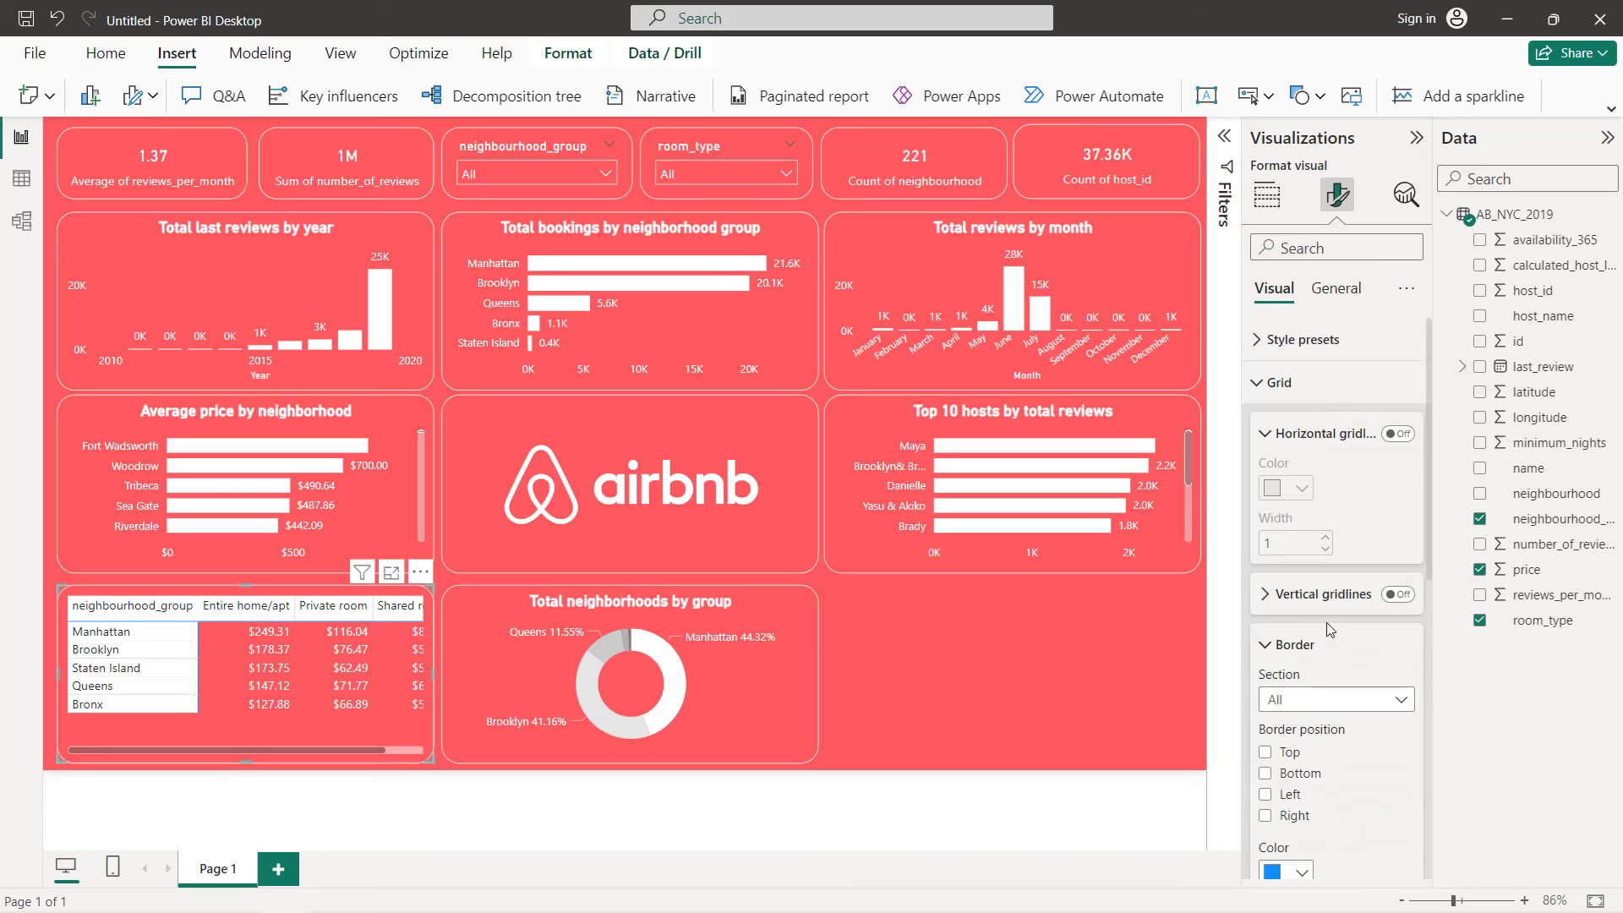
{"action": "scroll", "coordinate": [1268, 551], "scroll_direction": "down", "scroll_amount": 3}
{"action": "left_click", "coordinate": [1267, 501]}
{"action": "left_click", "coordinate": [1266, 521]}
{"action": "left_click", "coordinate": [1266, 542]}
{"action": "left_click", "coordinate": [1266, 563]}
{"action": "left_click", "coordinate": [1285, 619]}
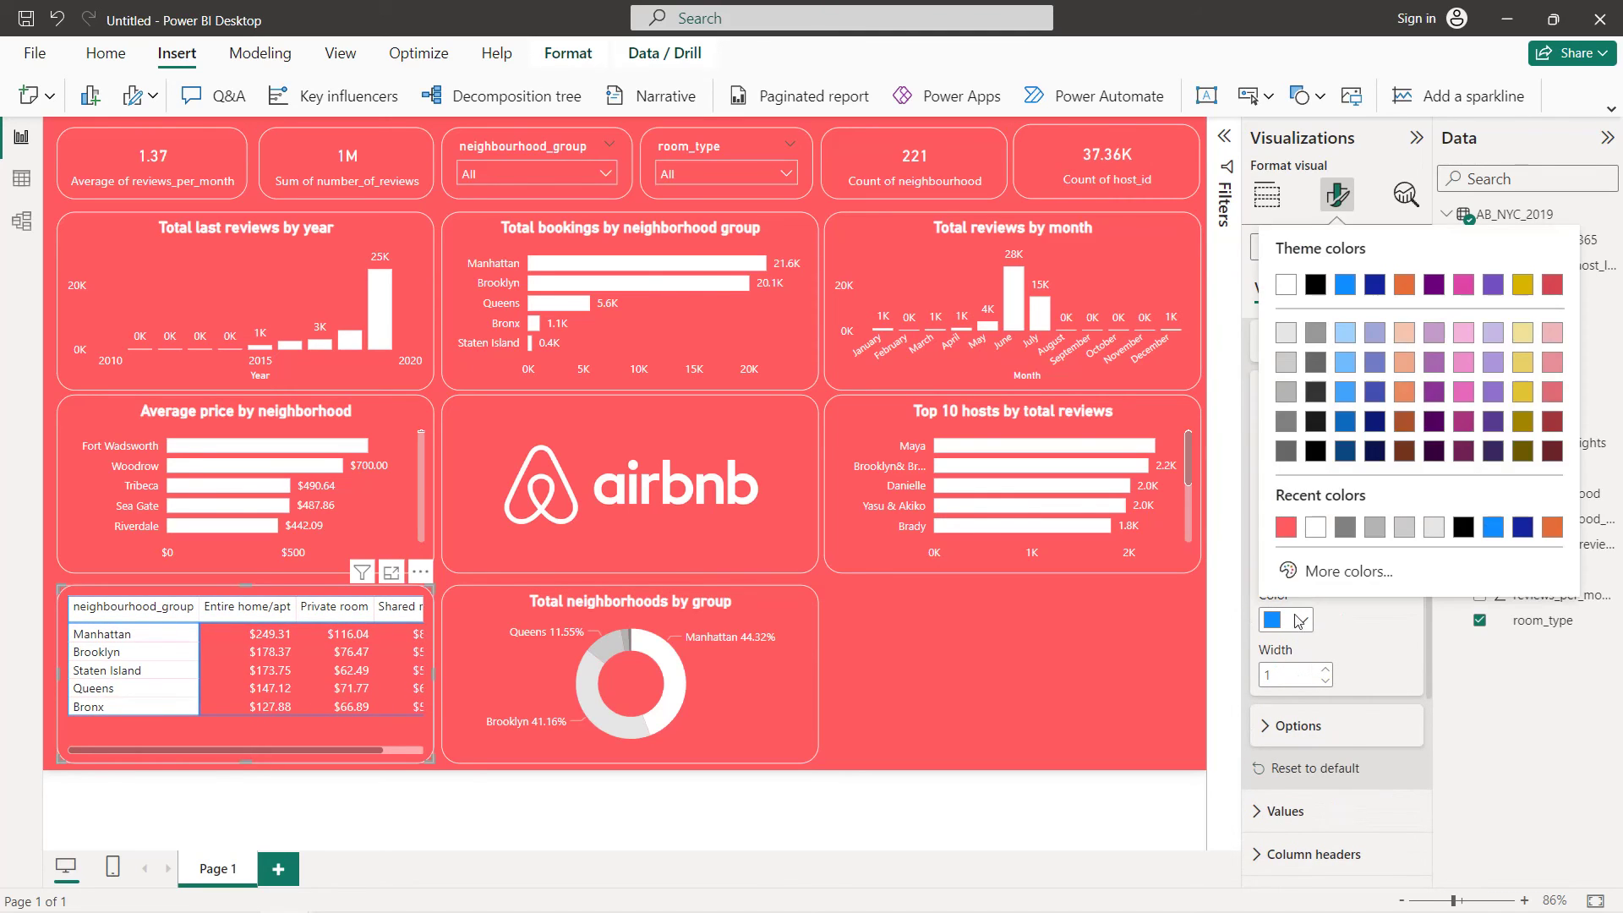
{"action": "left_click", "coordinate": [1312, 534]}
{"action": "scroll", "coordinate": [1302, 507], "scroll_direction": "up", "scroll_amount": 3}
{"action": "left_click", "coordinate": [1280, 388]}
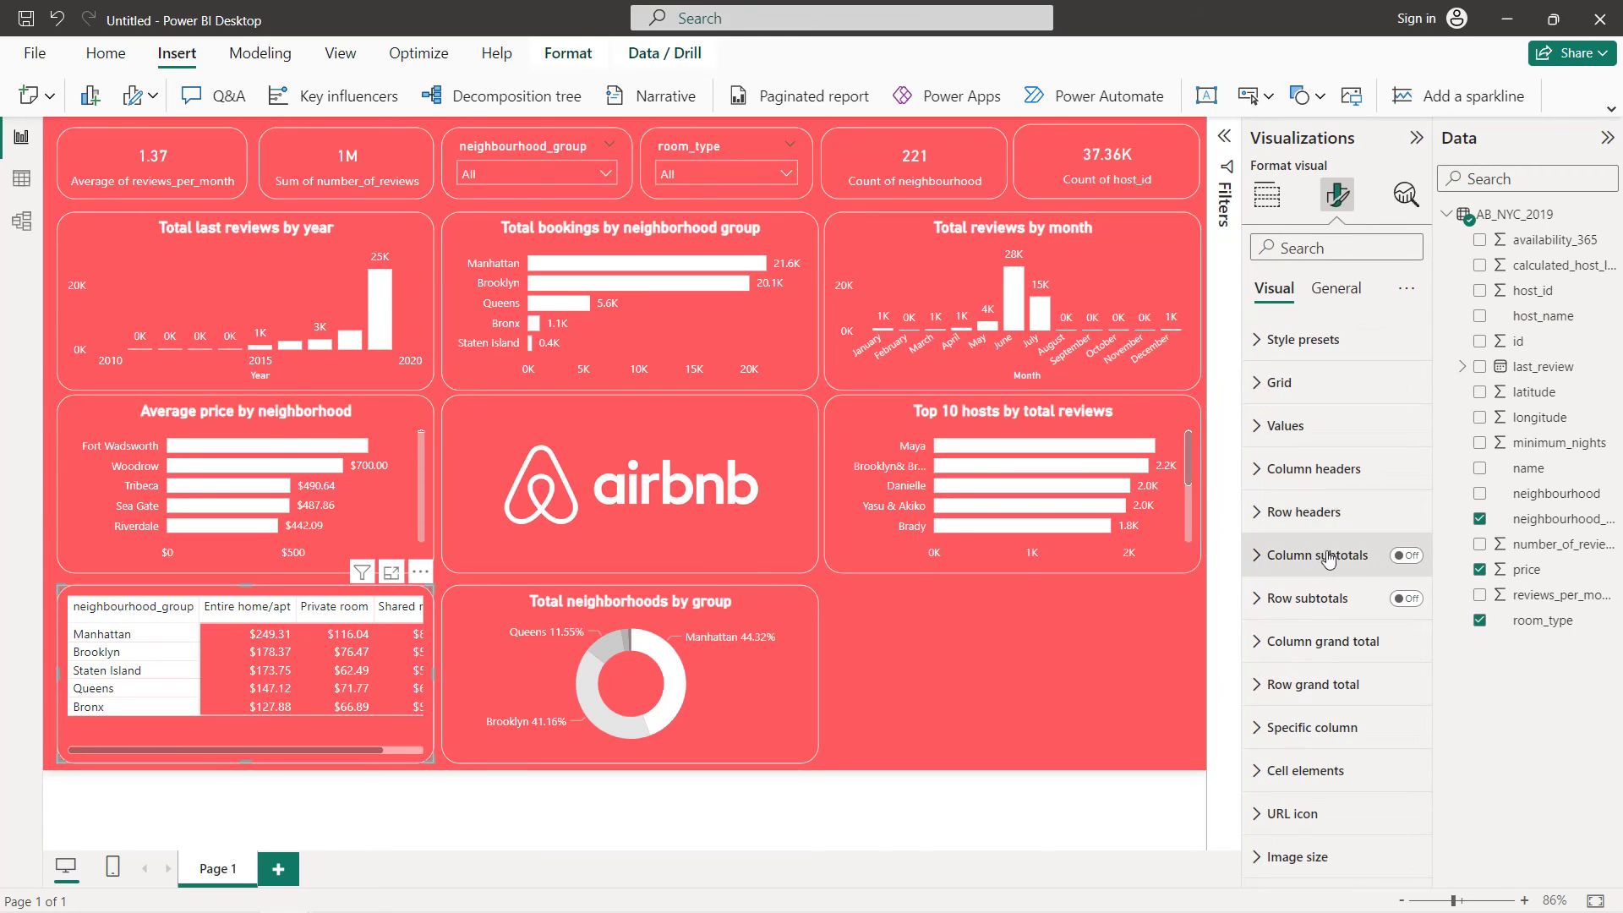
Give the matrix's column headers white text, the dashboard's coral background and centered header alignment
{"action": "left_click", "coordinate": [1314, 468]}
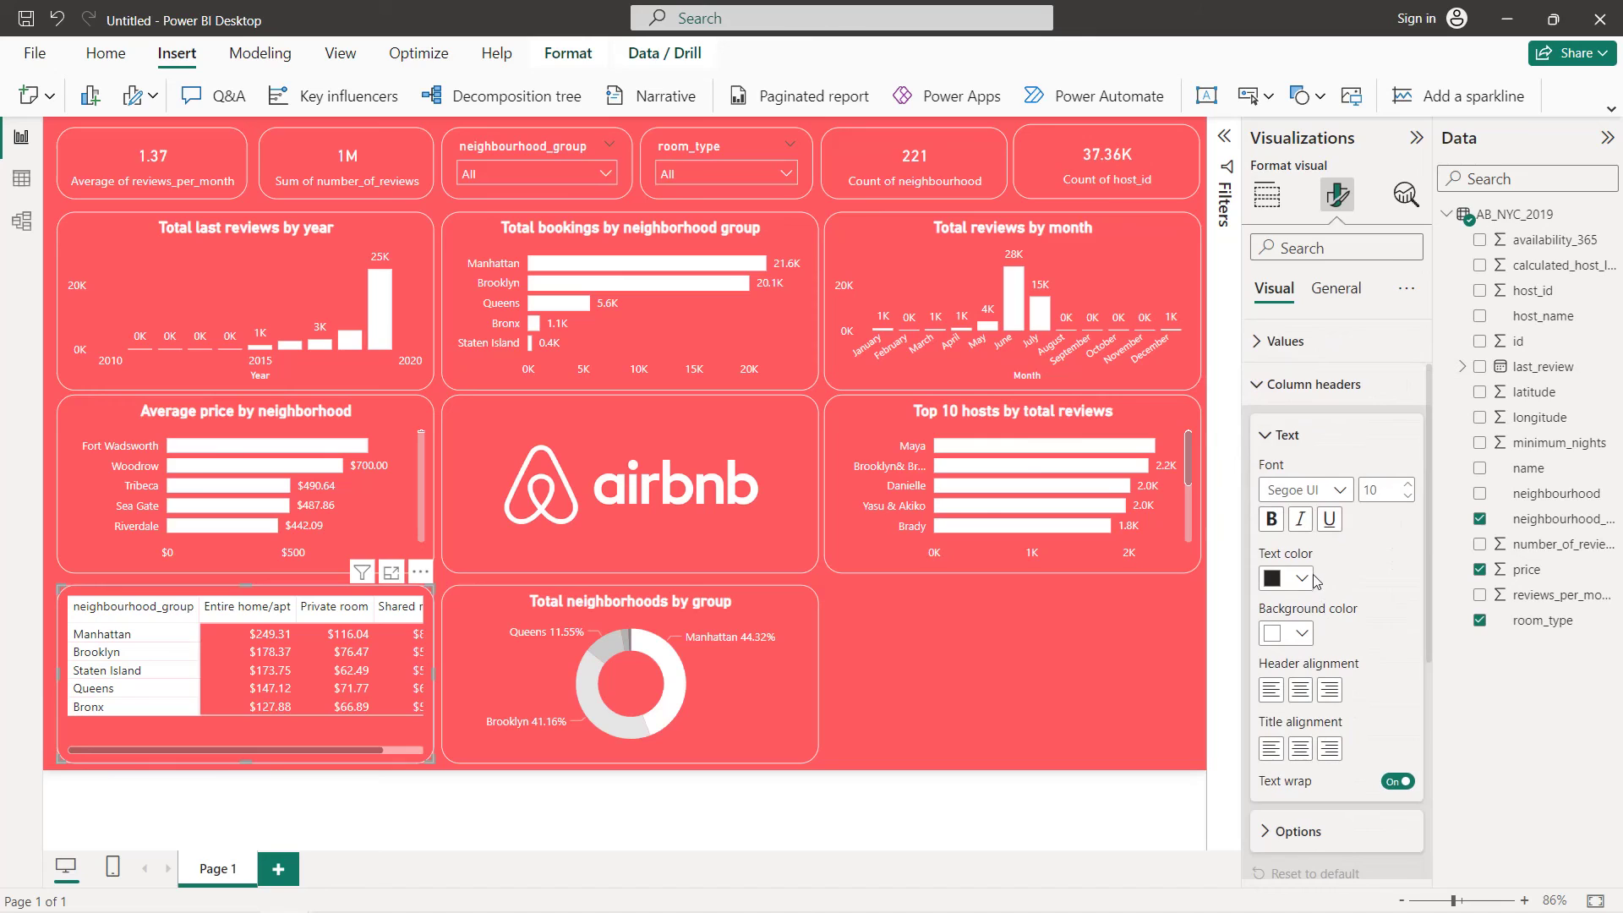
{"action": "left_click", "coordinate": [1301, 578]}
{"action": "left_click", "coordinate": [1275, 481]}
{"action": "left_click", "coordinate": [1302, 635]}
{"action": "left_click", "coordinate": [1278, 537]}
{"action": "left_click", "coordinate": [1307, 692]}
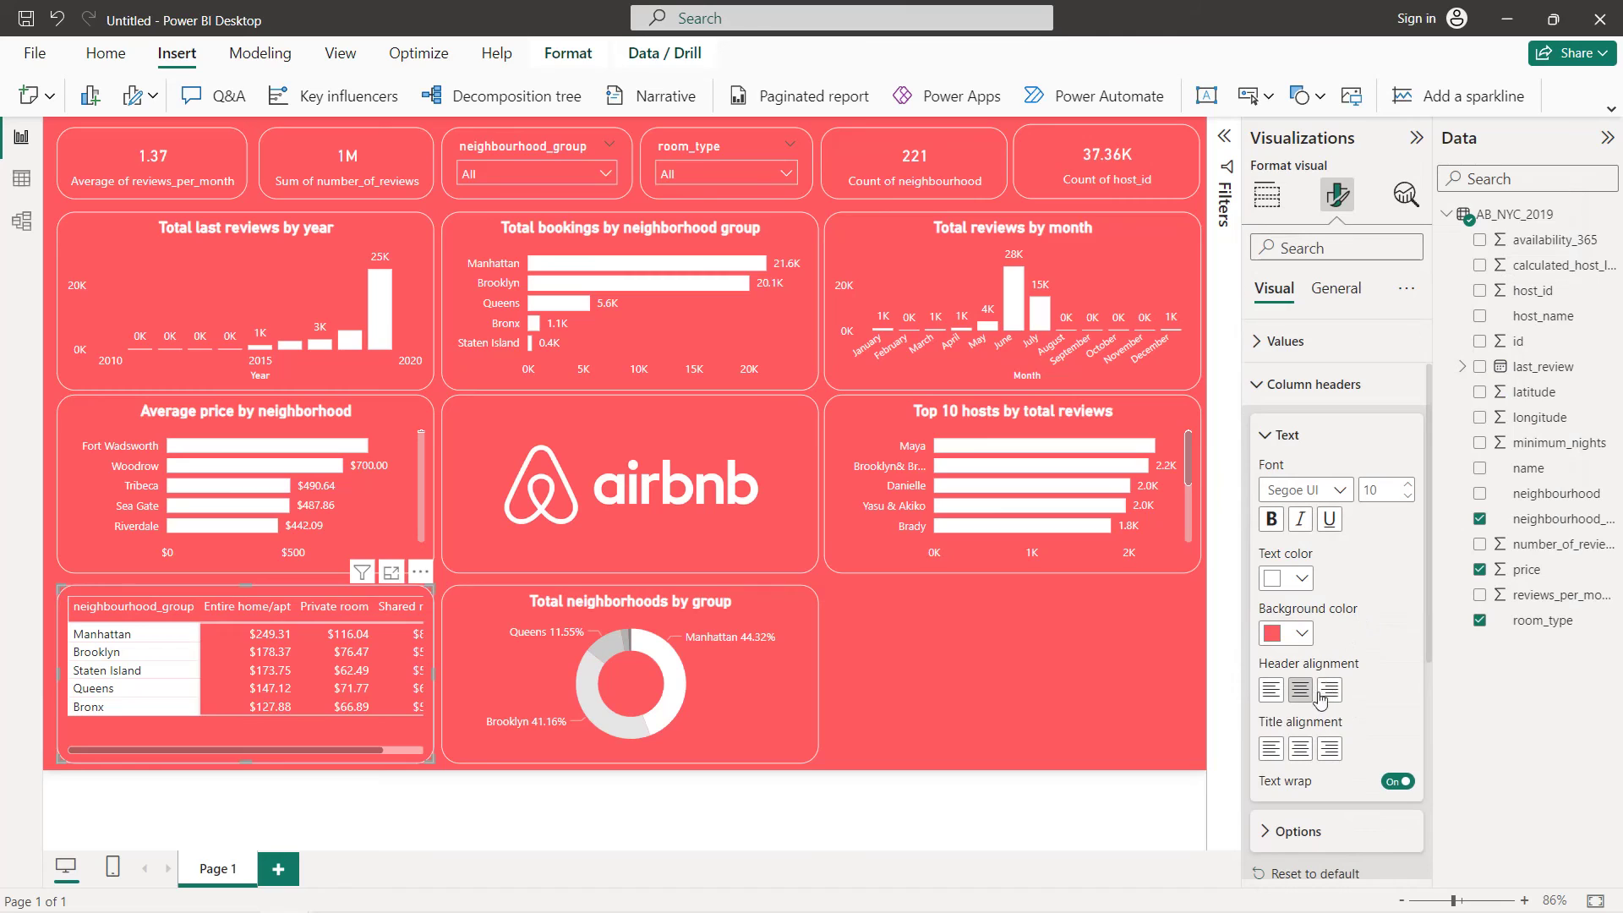
{"action": "left_click", "coordinate": [1280, 388]}
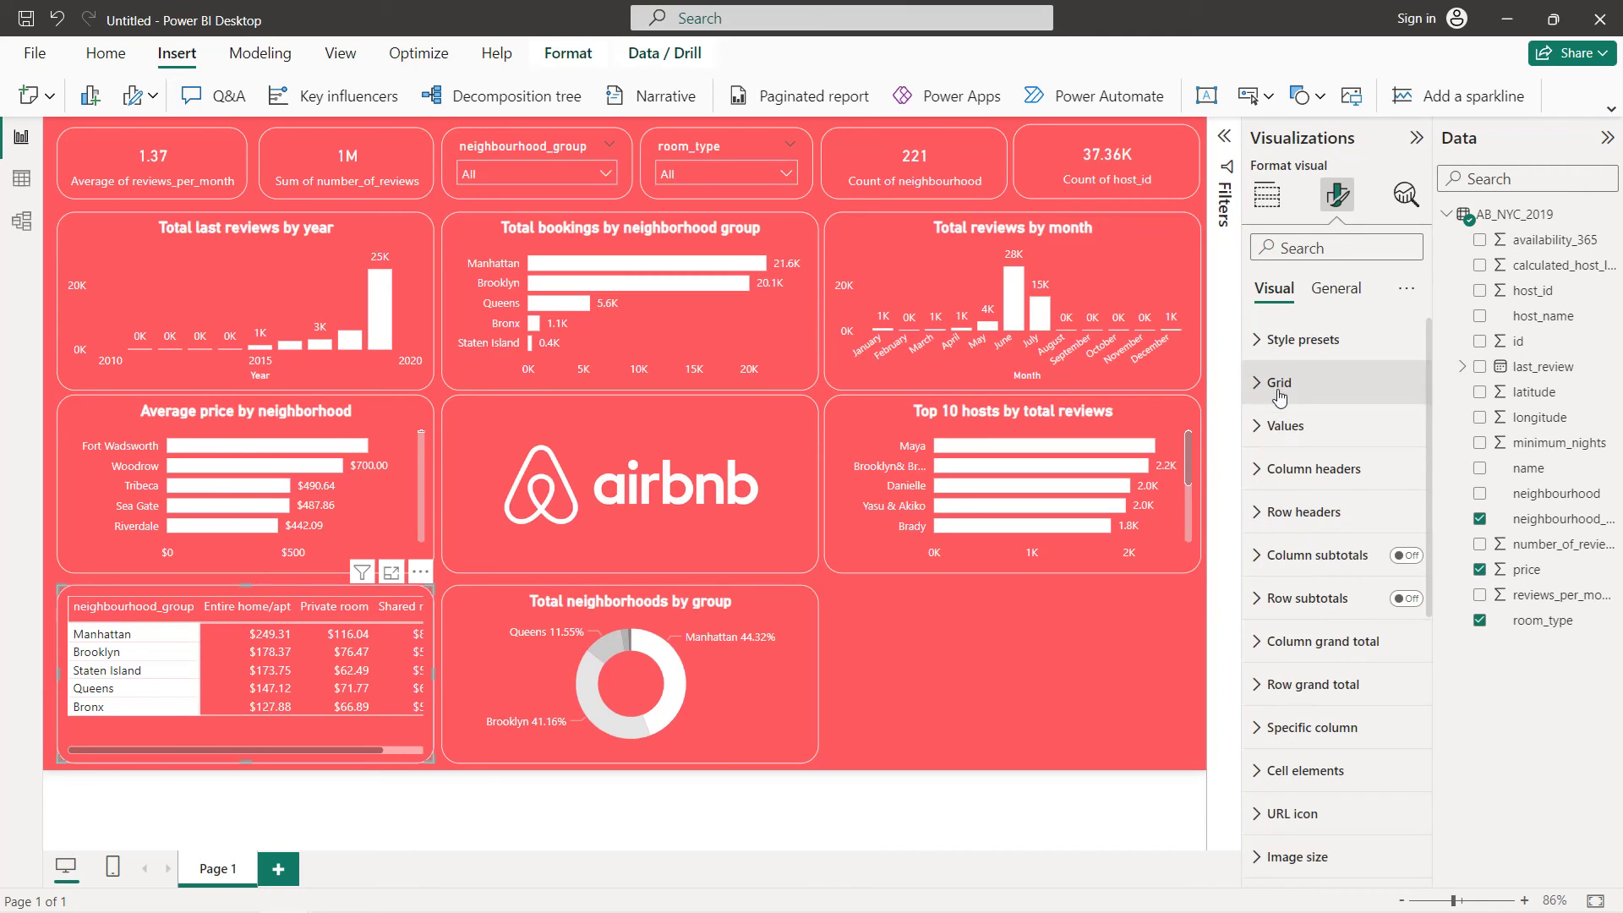
Give the matrix's row headers white text, the coral background and centered alignment
{"action": "left_click", "coordinate": [1308, 511]}
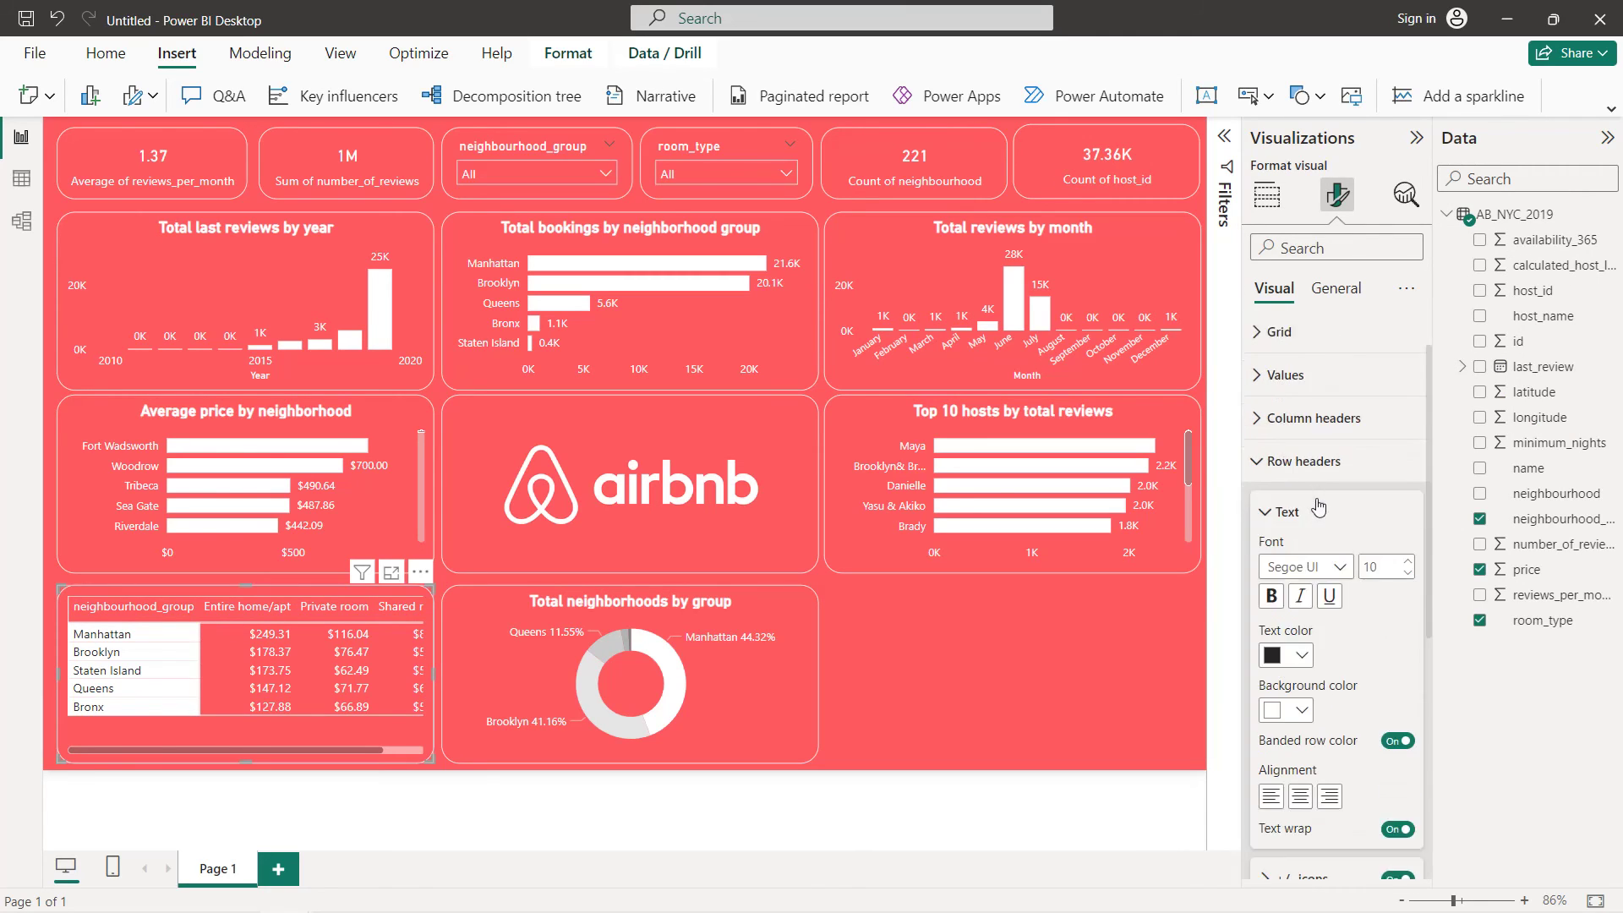
{"action": "scroll", "coordinate": [1317, 507], "scroll_direction": "down", "scroll_amount": 3}
{"action": "left_click", "coordinate": [1297, 454]}
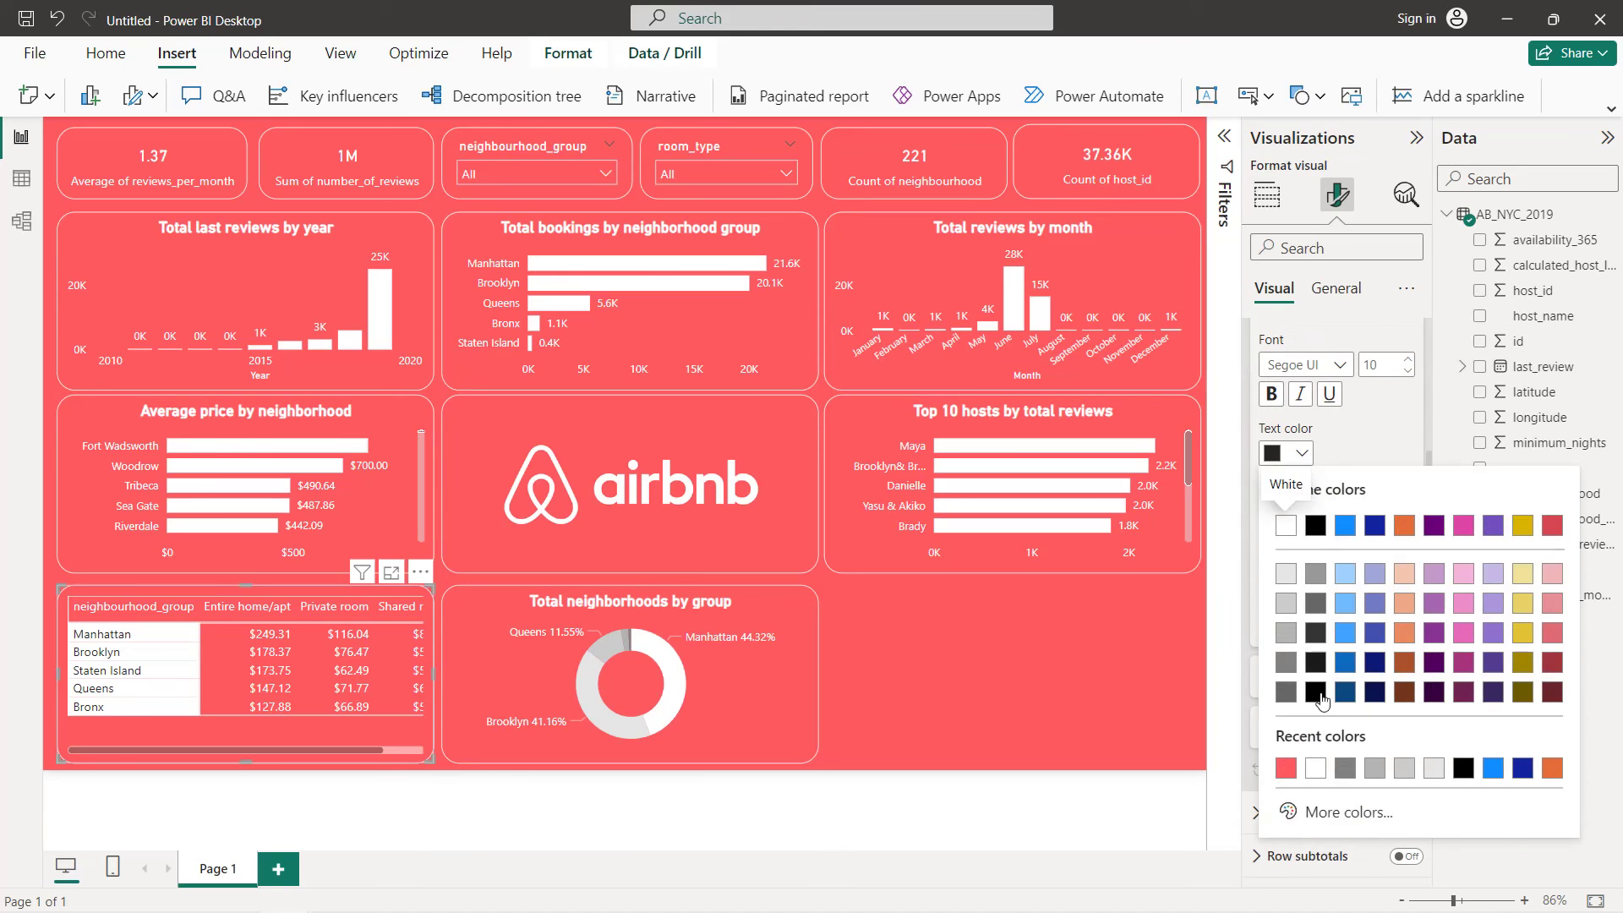
{"action": "left_click", "coordinate": [1315, 767]}
{"action": "left_click", "coordinate": [1285, 508]}
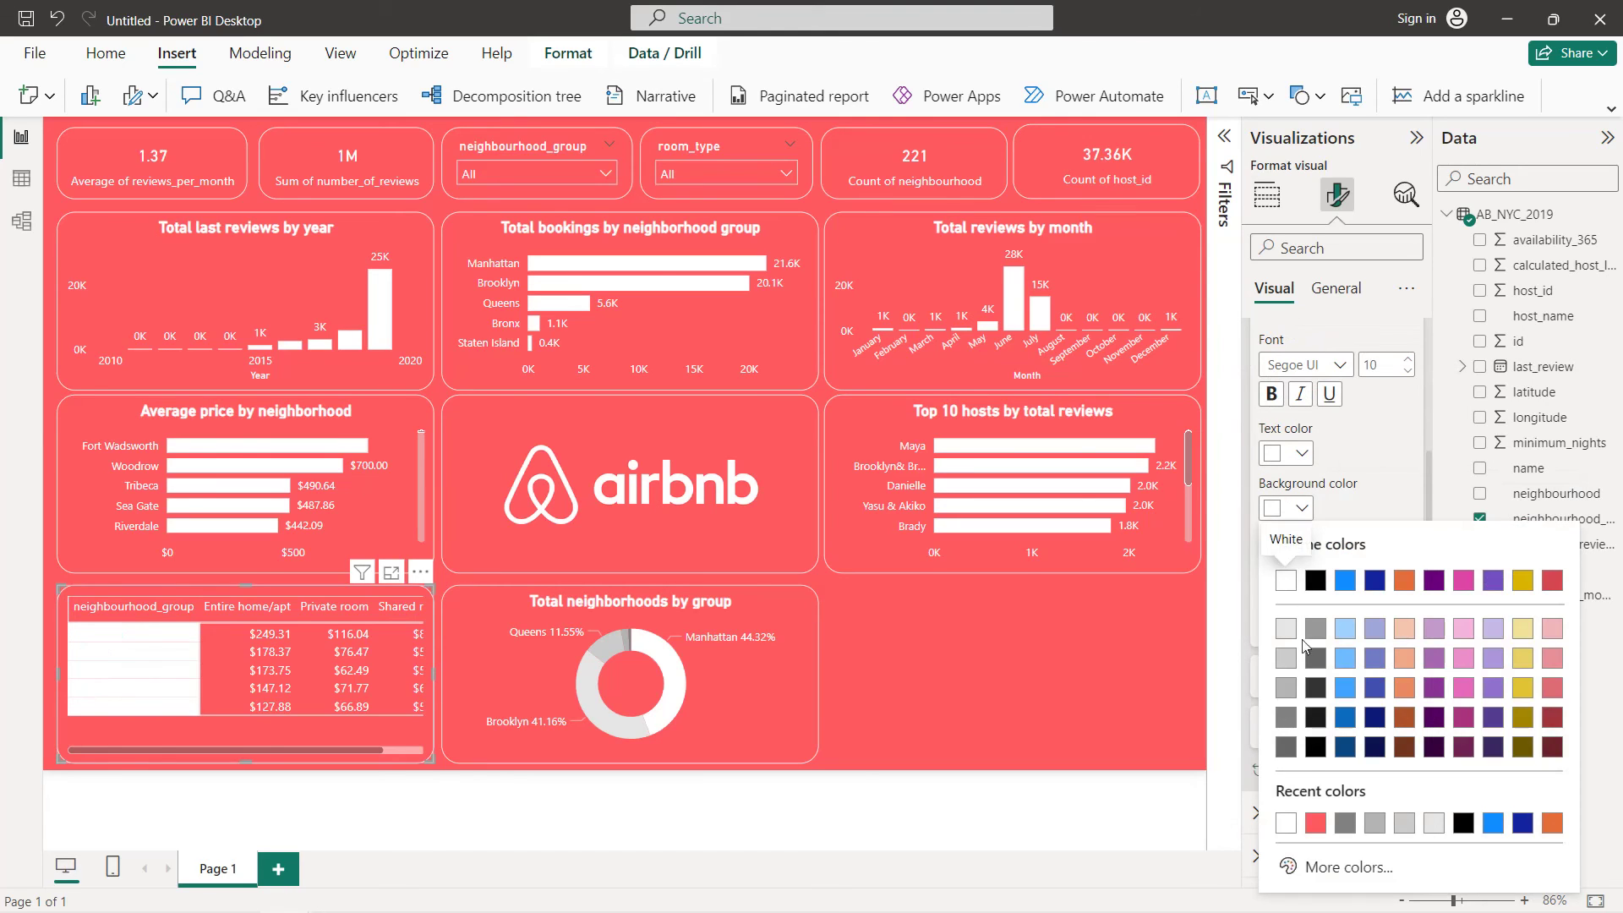
{"action": "left_click", "coordinate": [1313, 823]}
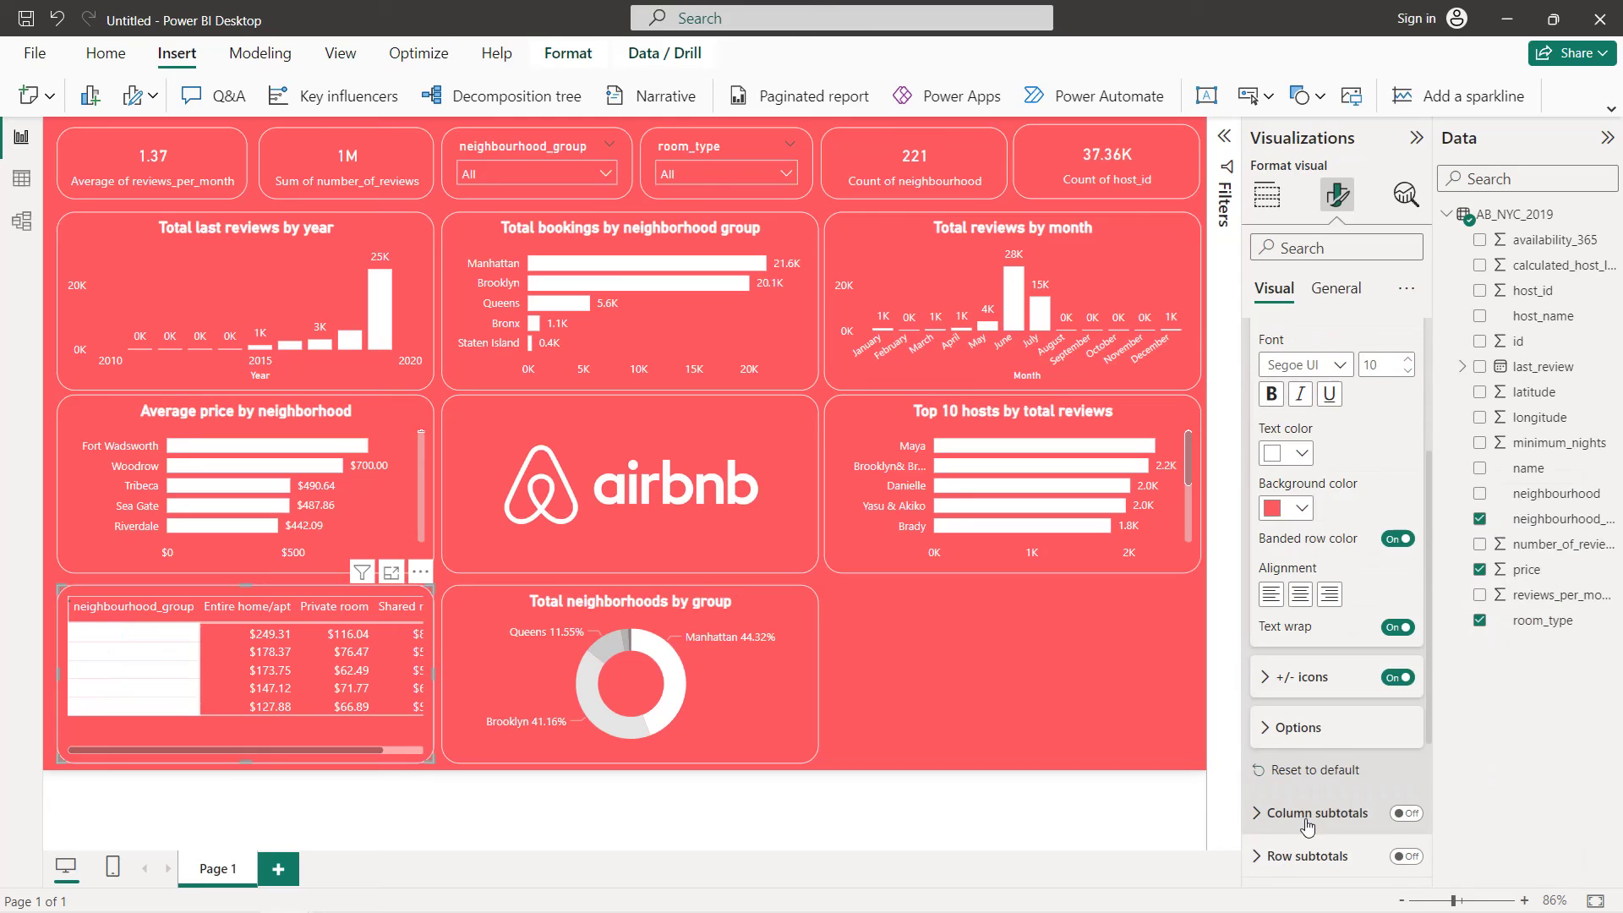
{"action": "left_click", "coordinate": [1301, 595]}
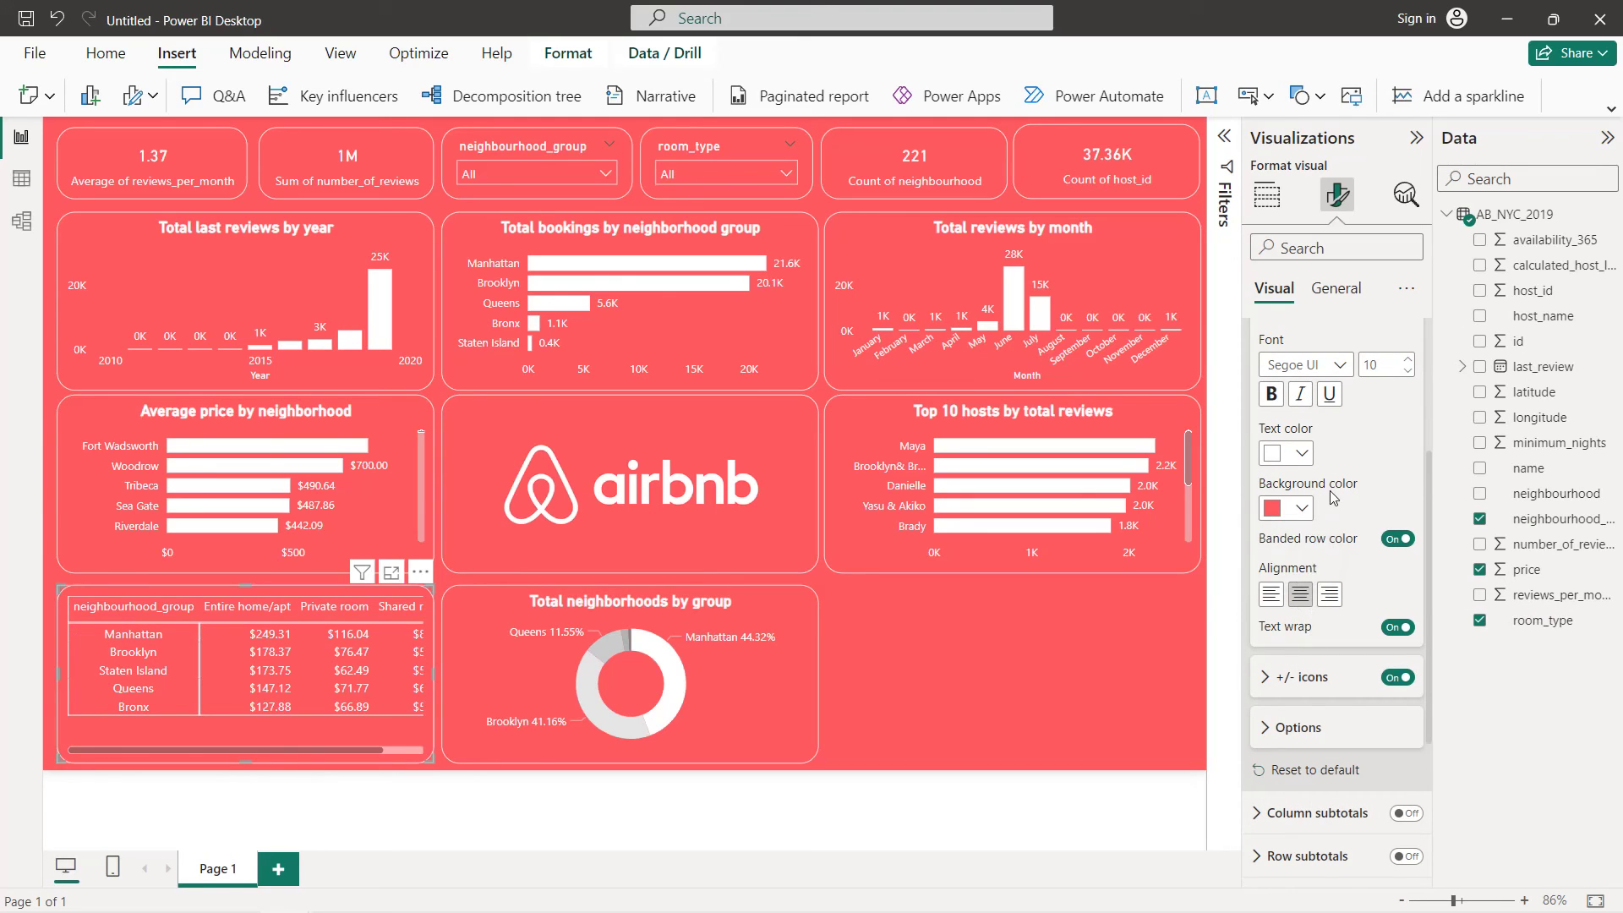
{"action": "scroll", "coordinate": [1335, 498], "scroll_direction": "up", "scroll_amount": 3}
{"action": "left_click", "coordinate": [1277, 526]}
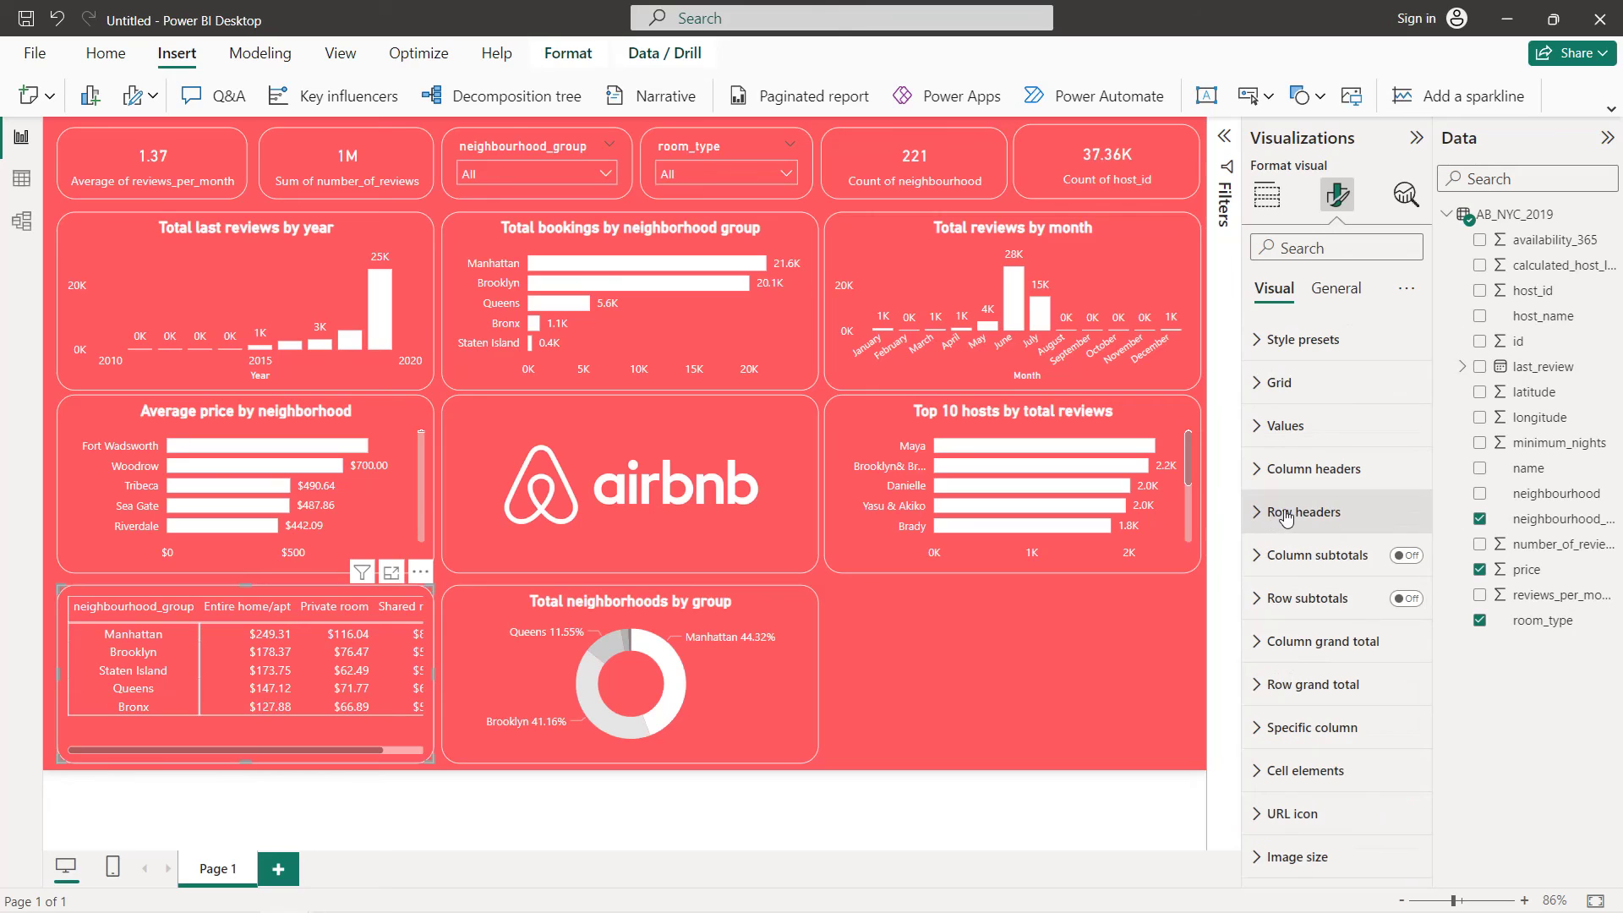
Turn on white horizontal and vertical gridlines in the price matrix and slightly narrow its neighbourhood_group column
{"action": "left_click", "coordinate": [1326, 385]}
{"action": "left_click", "coordinate": [1398, 433]}
{"action": "left_click", "coordinate": [1398, 593]}
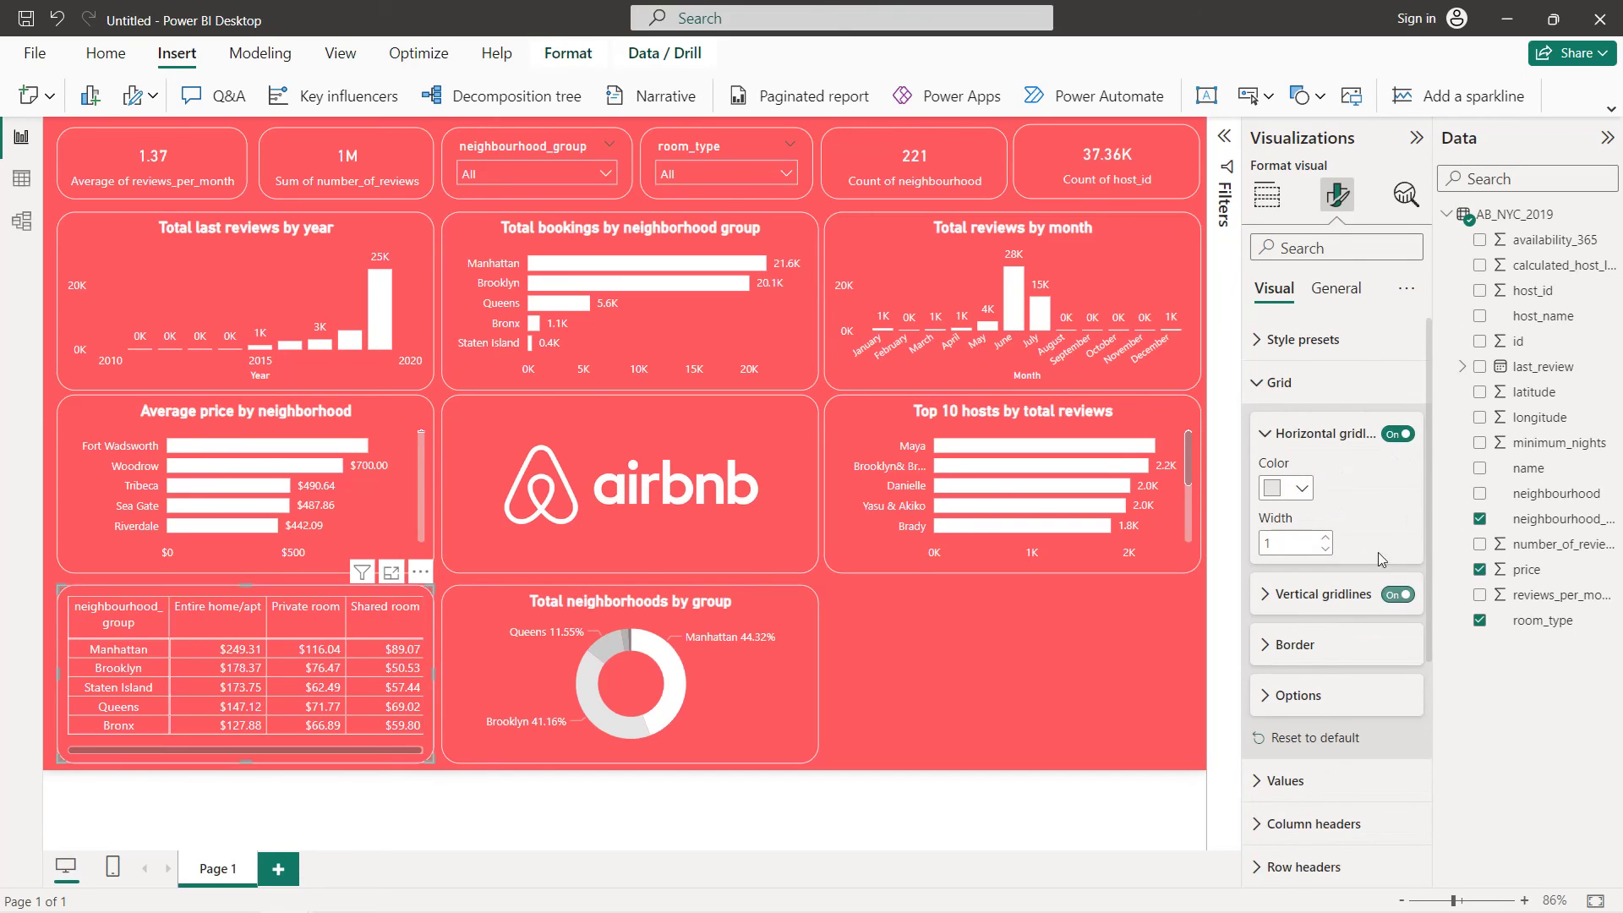
{"action": "left_click", "coordinate": [1286, 488]}
{"action": "left_click", "coordinate": [1286, 559]}
{"action": "left_click", "coordinate": [1298, 596]}
{"action": "scroll", "coordinate": [1298, 601], "scroll_direction": "down", "scroll_amount": 1}
{"action": "left_click", "coordinate": [1300, 564]}
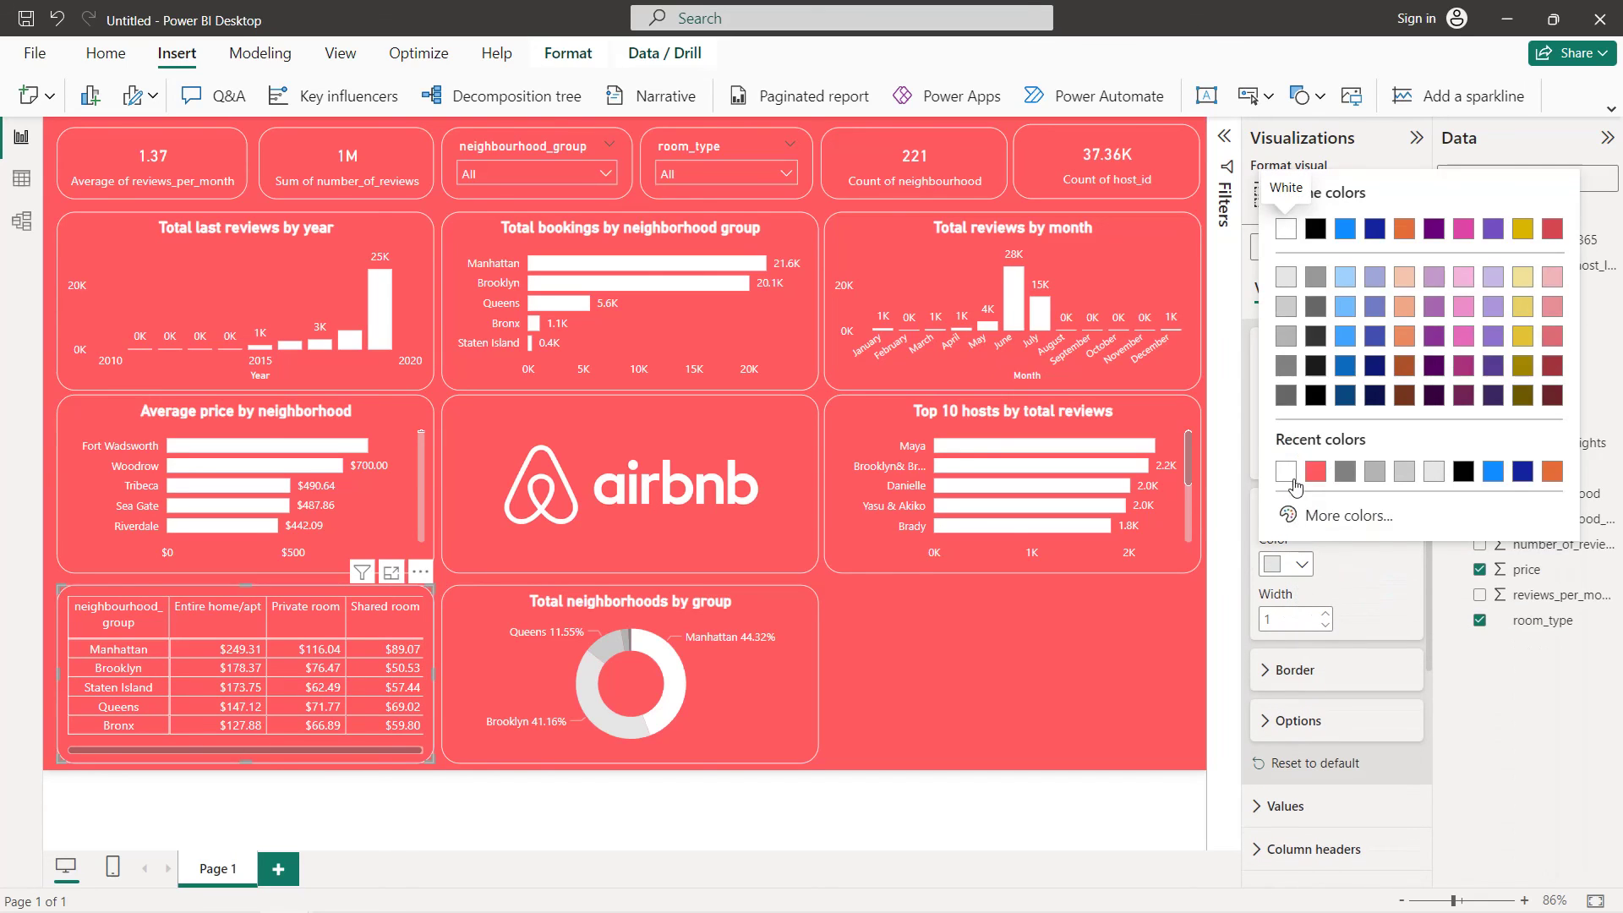
{"action": "left_click", "coordinate": [1292, 478]}
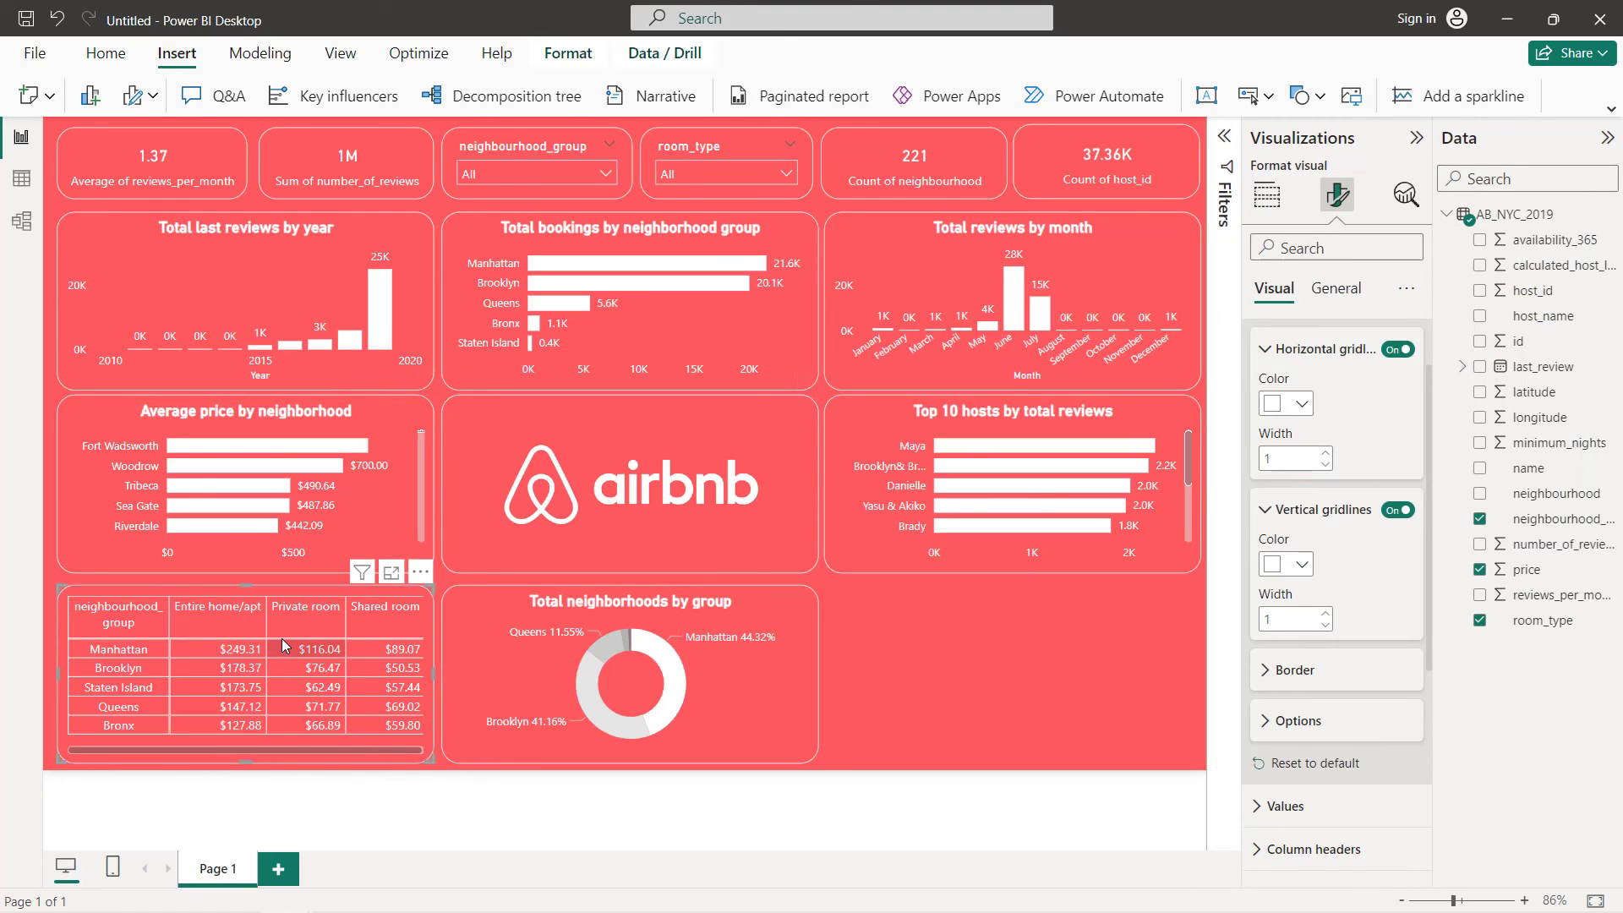
{"action": "left_click_drag", "start_coordinate": [169, 617], "coordinate": [162, 616]}
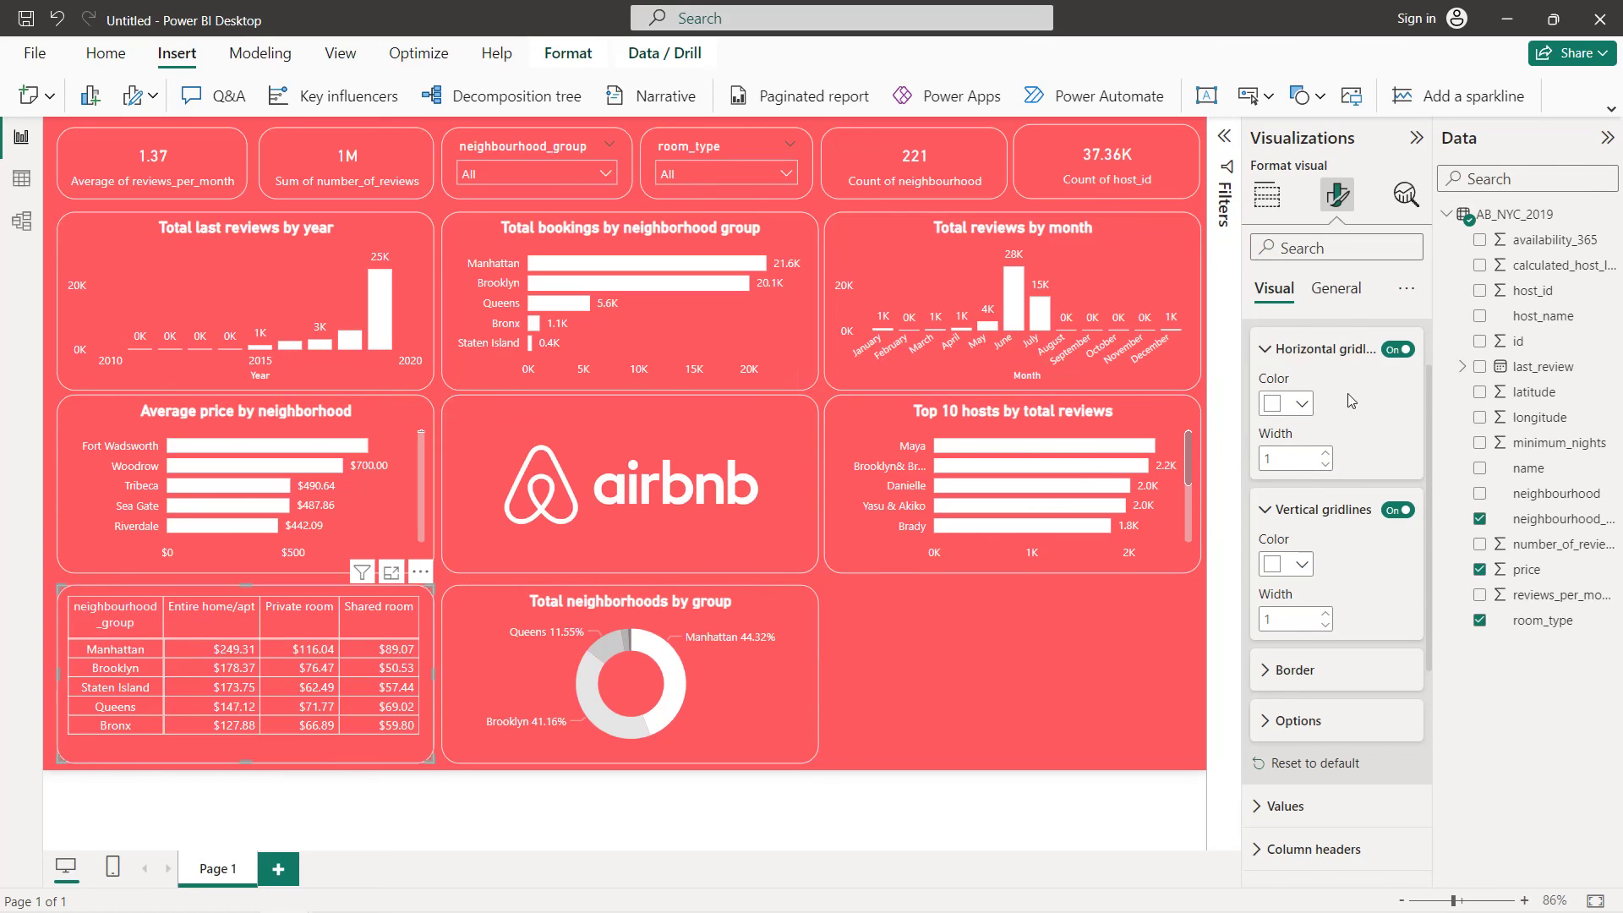
Turn on the matrix's title and set it to "Average price by neighborhood group and room type"
{"action": "left_click", "coordinate": [1335, 289]}
{"action": "left_click", "coordinate": [1402, 384]}
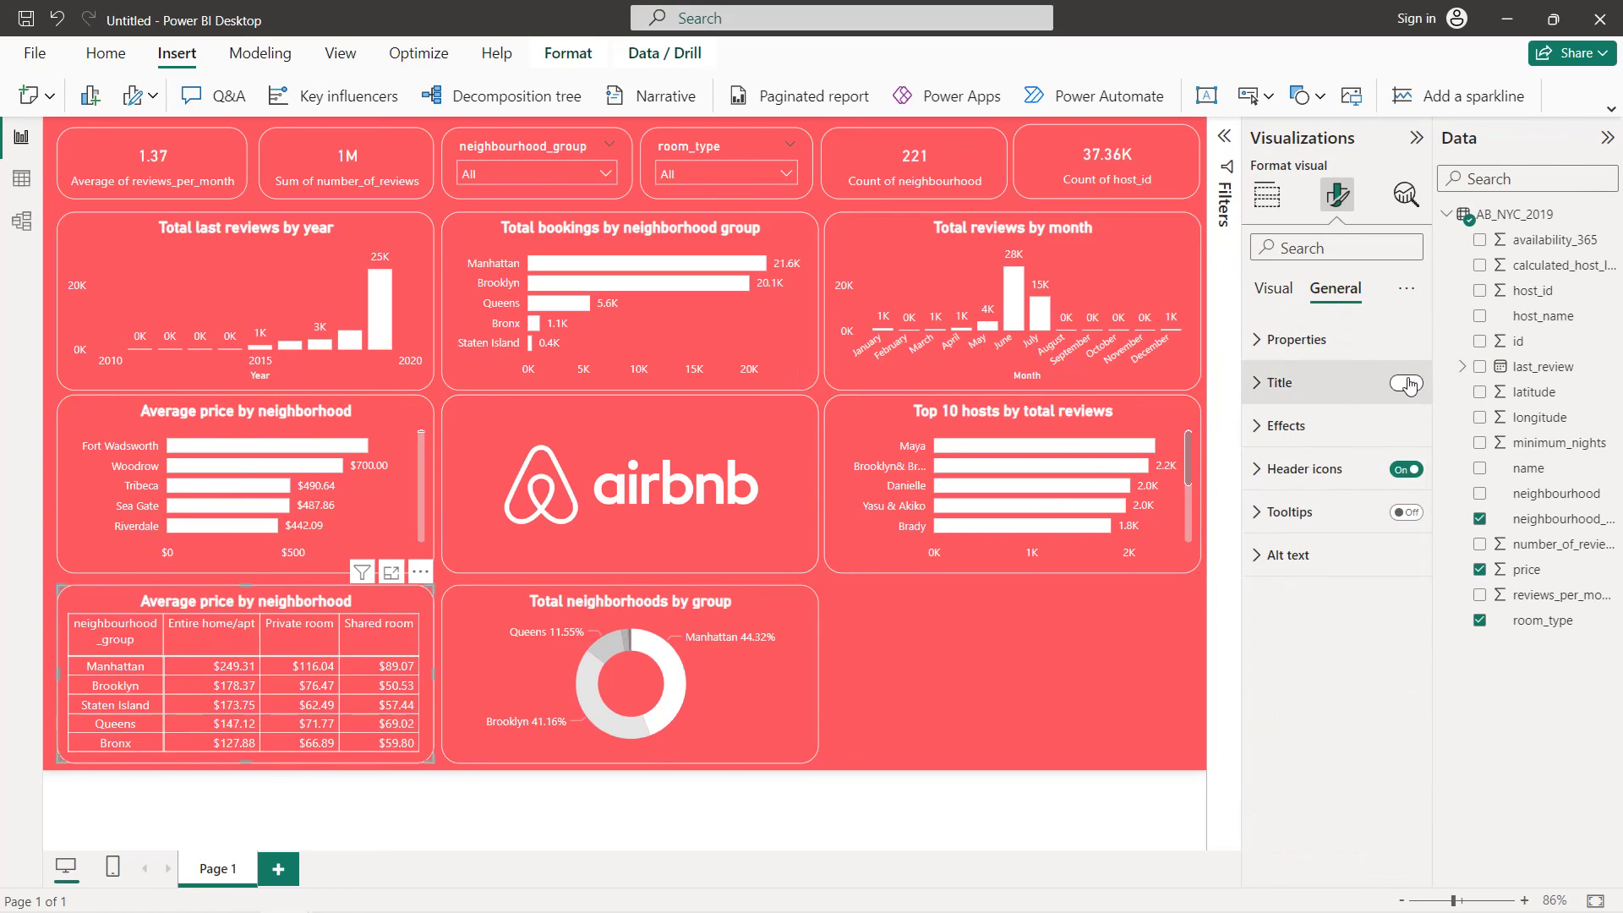
{"action": "left_click", "coordinate": [1319, 394]}
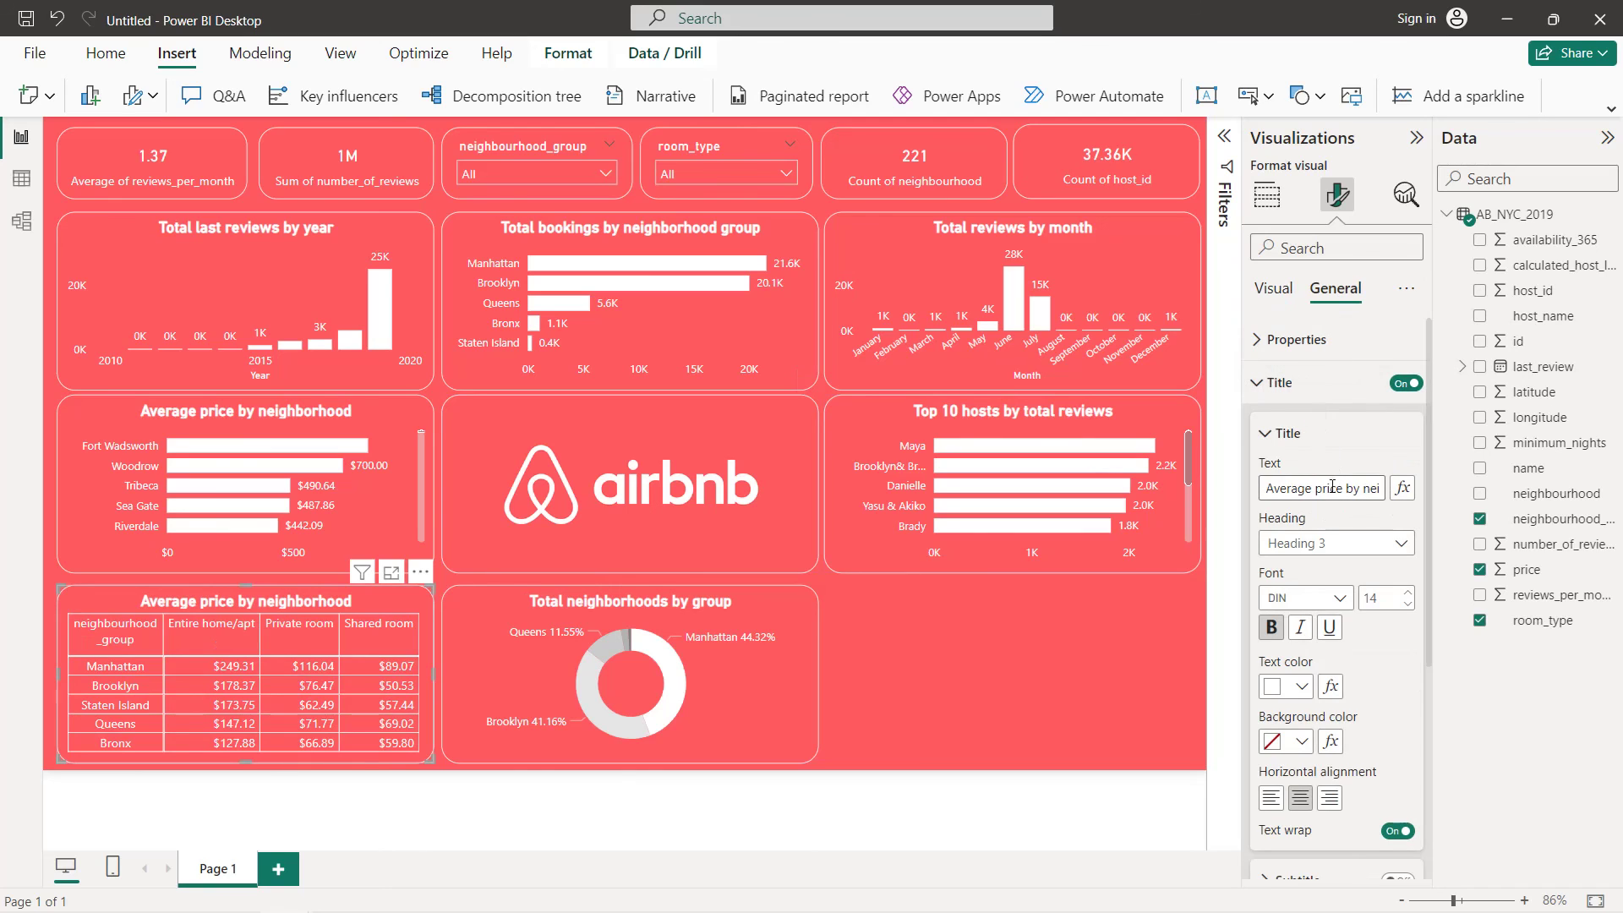
{"action": "key", "text": "End"}
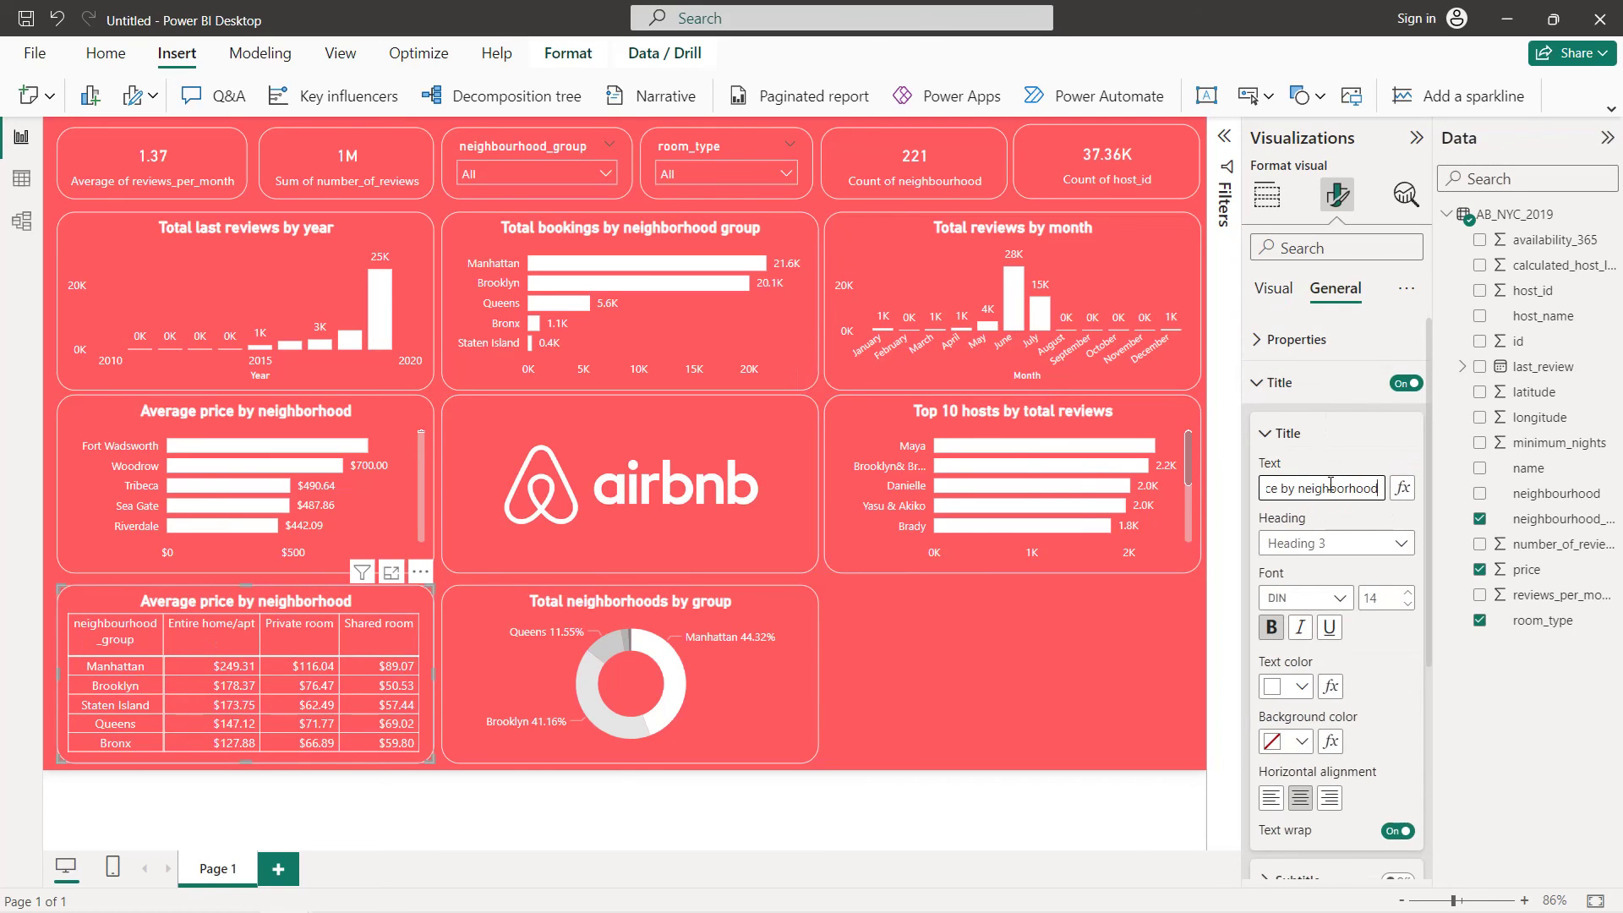
{"action": "type", "text": "group and room type"}
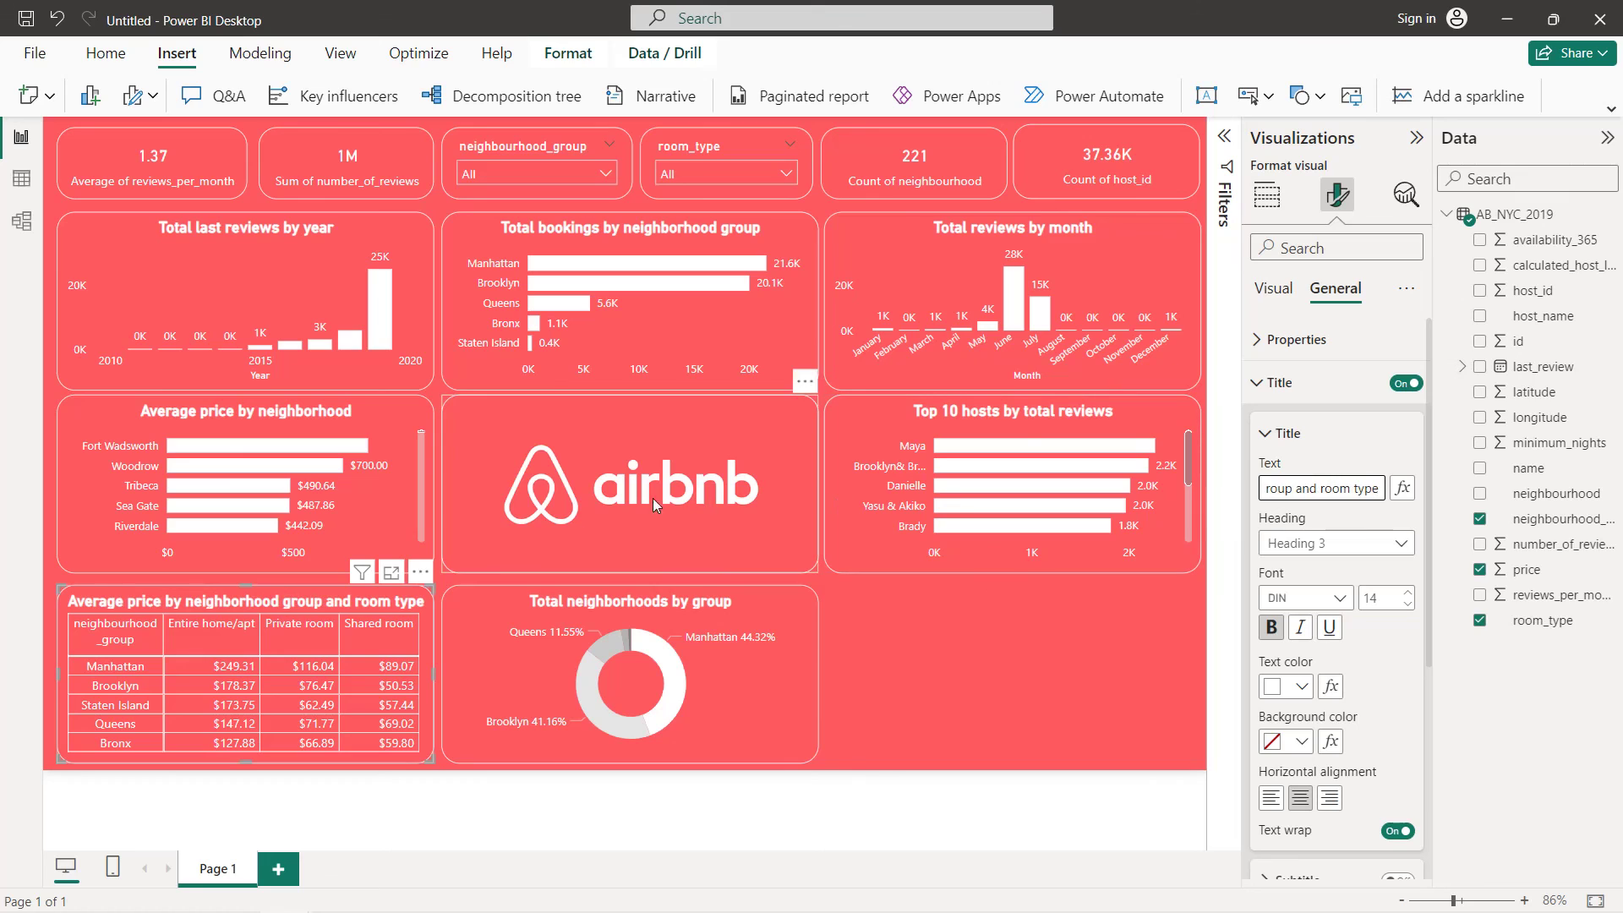
{"action": "left_click", "coordinate": [895, 637]}
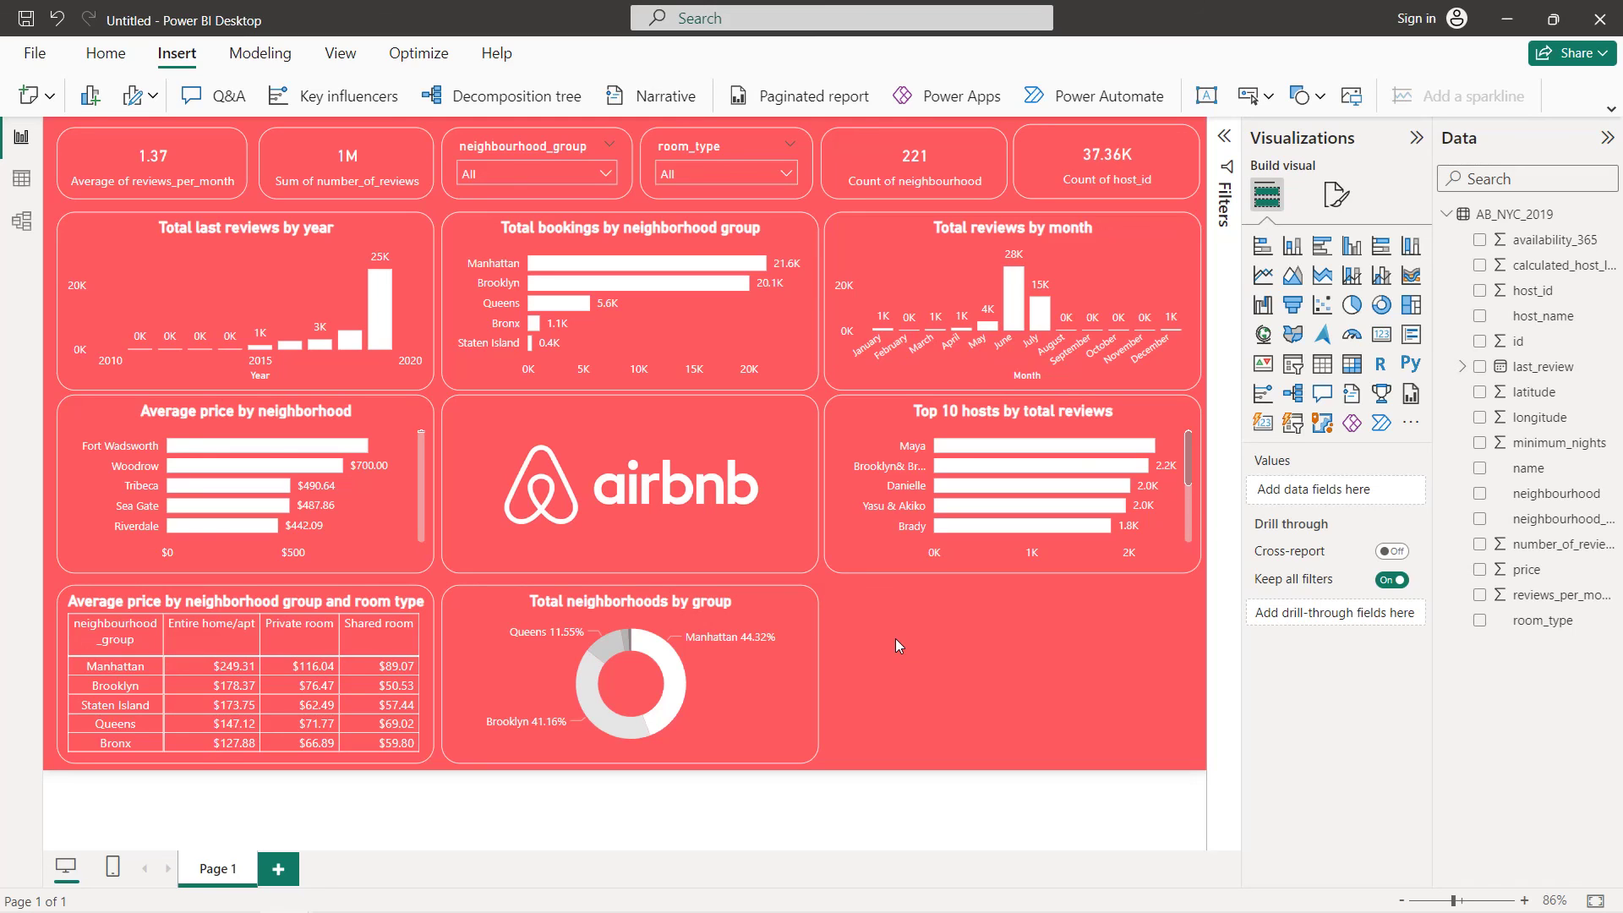
Duplicate the price matrix and place the copy in the empty space beside the donut chart, below the top 10 hosts chart
{"action": "left_click", "coordinate": [356, 601]}
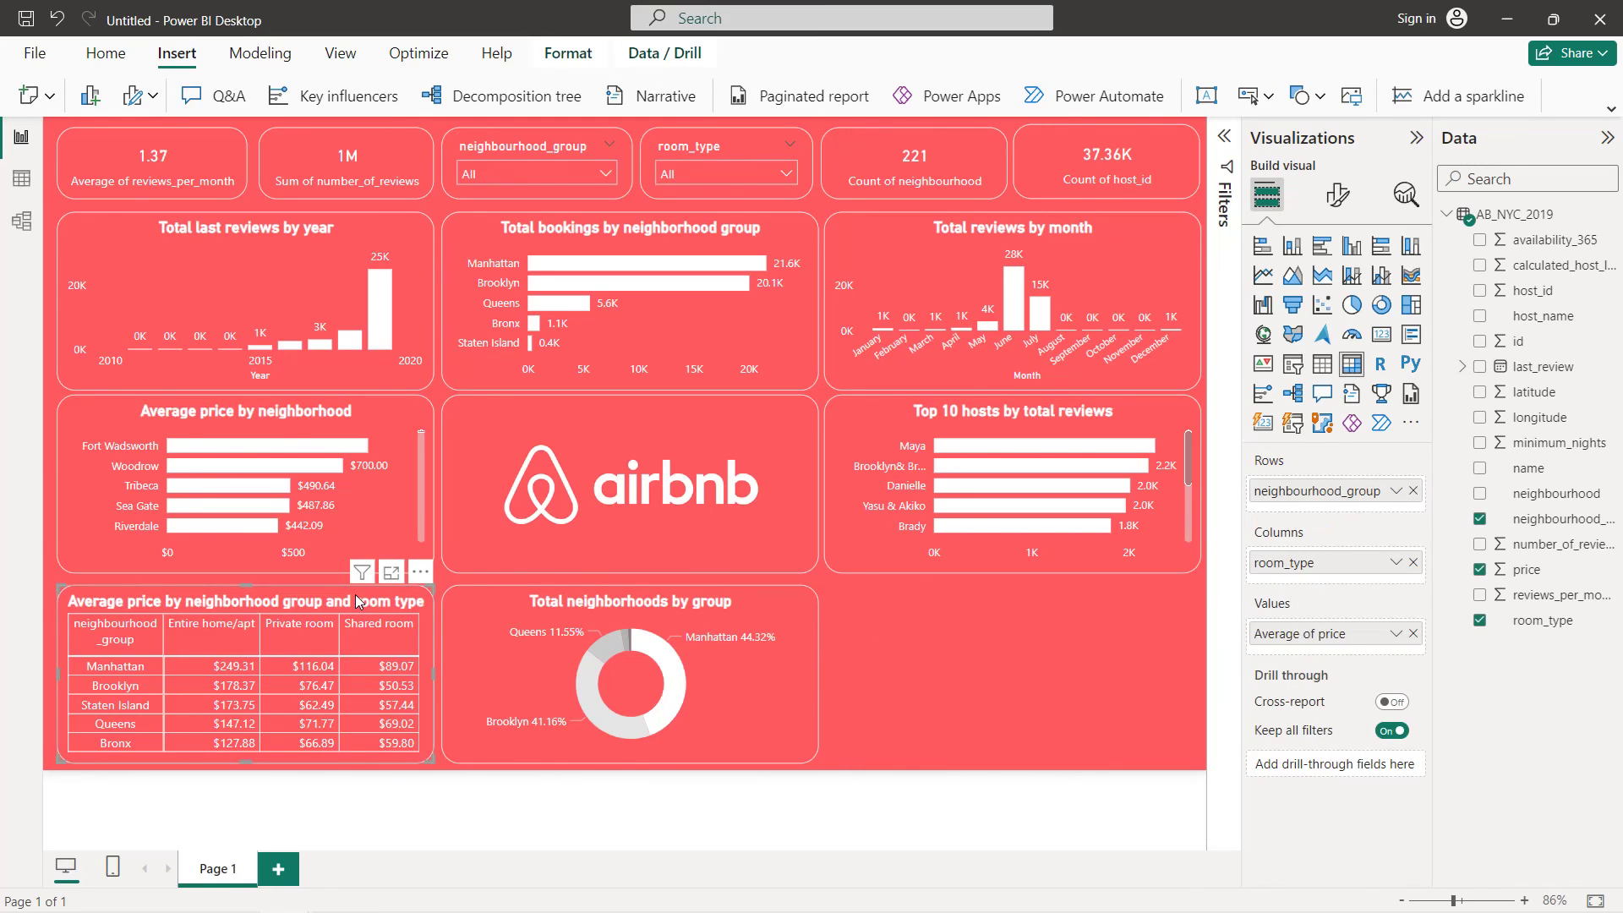
{"action": "key", "text": "ctrl+c"}
{"action": "key", "text": "ctrl+v"}
{"action": "left_click_drag", "start_coordinate": [356, 602], "coordinate": [1031, 601]}
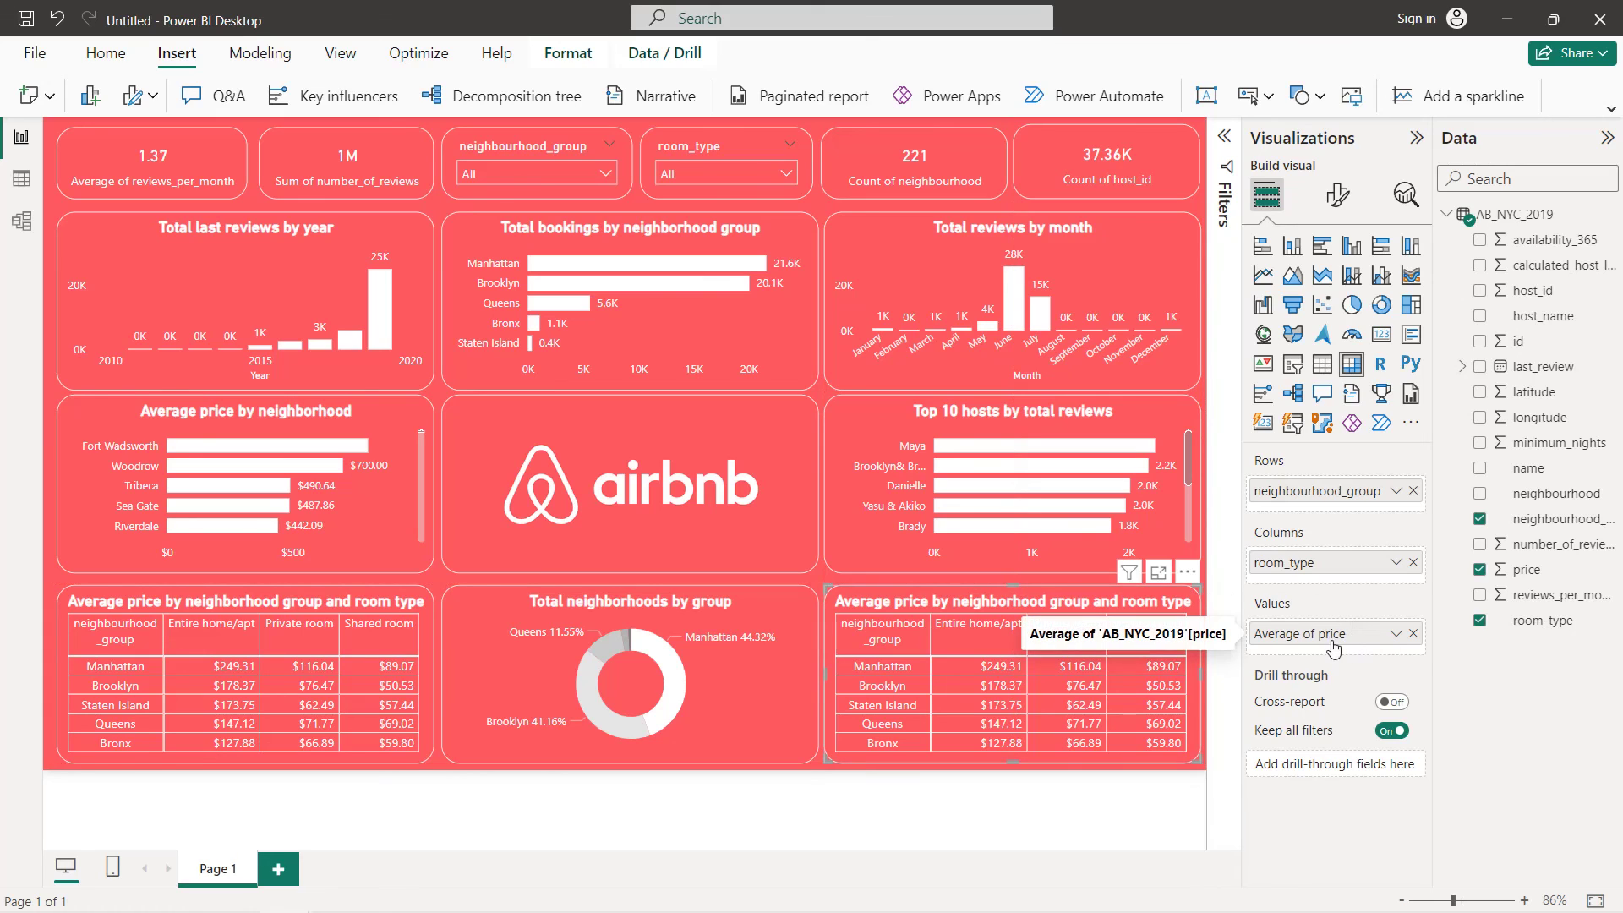
Replace price in the copied matrix's values with reviews_per_month, aggregated as an average
{"action": "left_click", "coordinate": [1412, 633]}
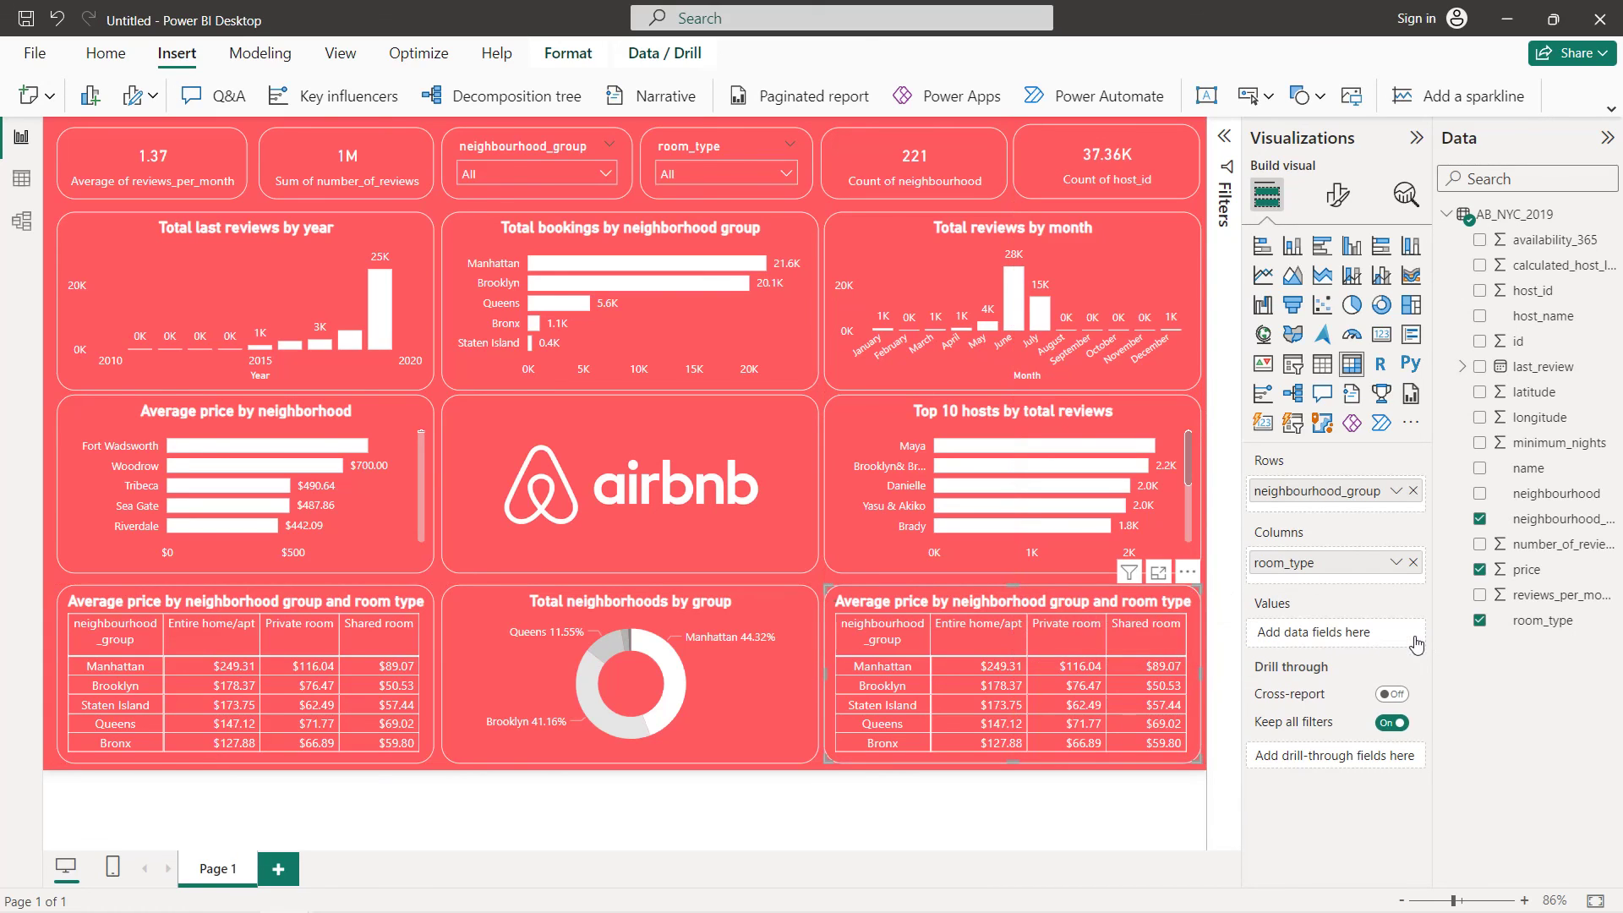
{"action": "left_click", "coordinate": [1480, 596]}
{"action": "left_click", "coordinate": [1397, 633]}
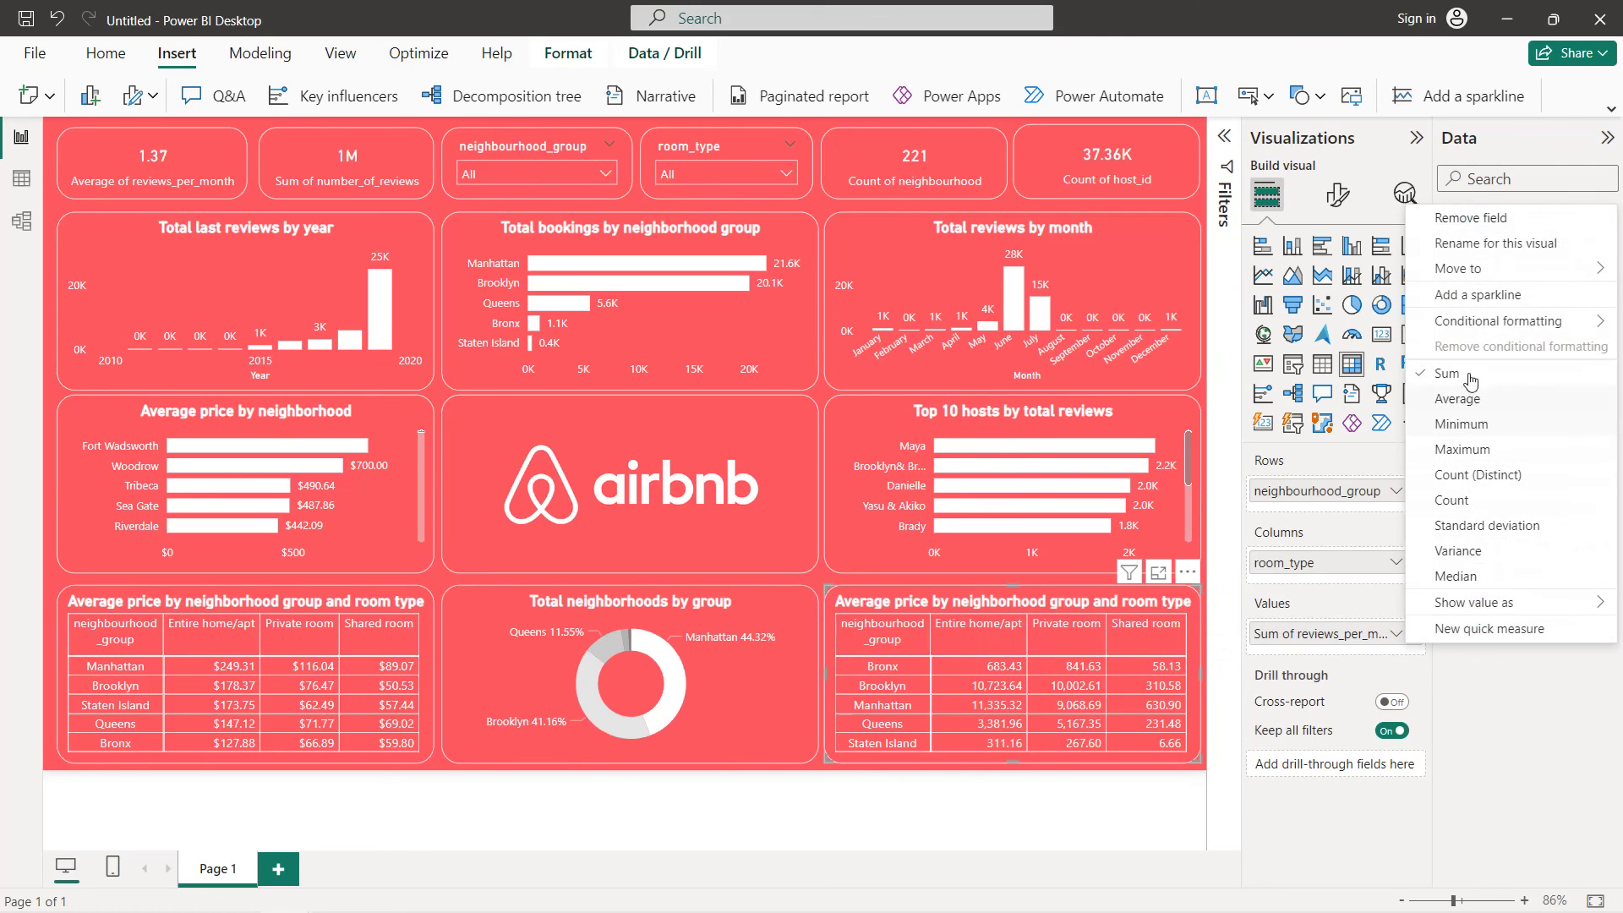
{"action": "left_click", "coordinate": [1458, 399]}
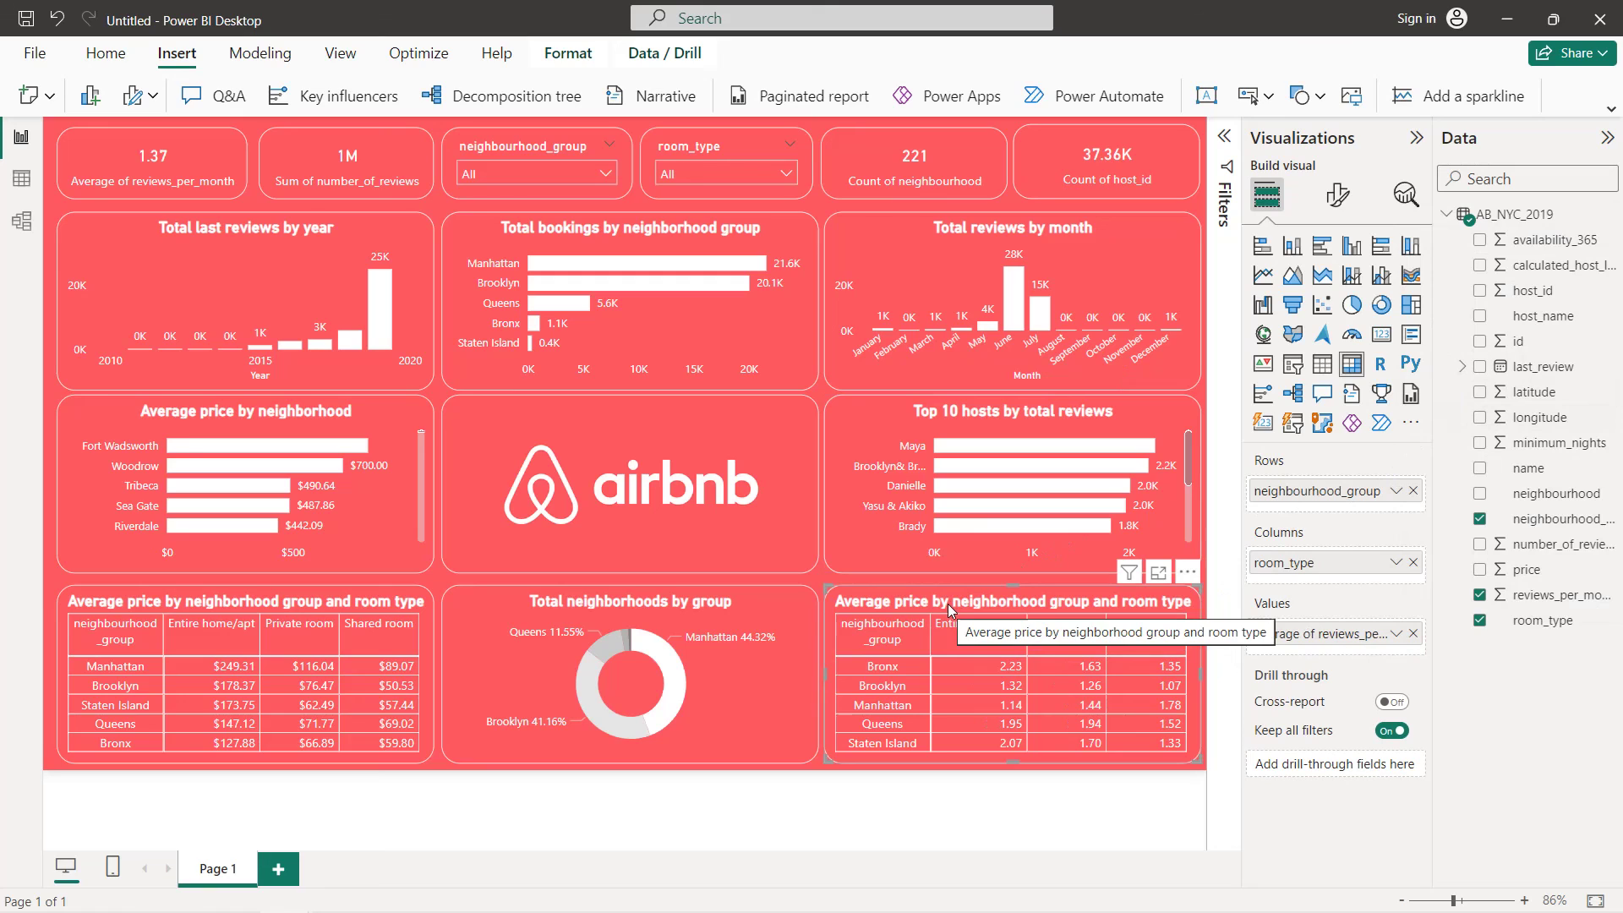
Change the copied matrix's title to "Average reviews per month by neighborhood group and room type"
{"action": "left_click", "coordinate": [1339, 196]}
{"action": "left_click", "coordinate": [1321, 289]}
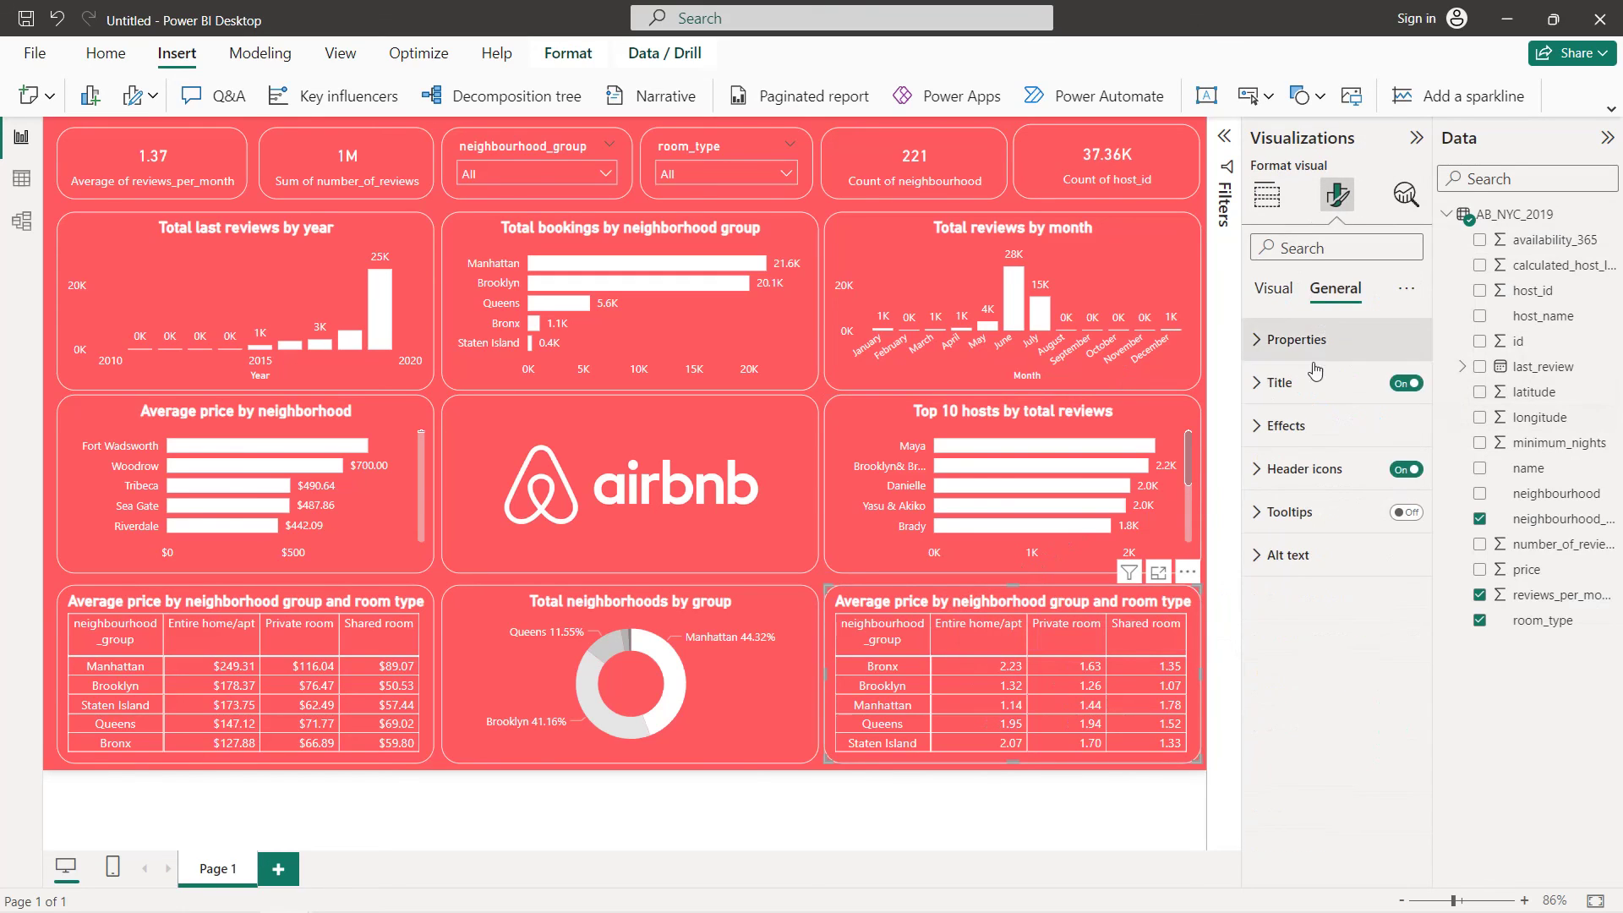
{"action": "left_click", "coordinate": [1312, 380]}
{"action": "double_click", "coordinate": [1335, 492]}
{"action": "type", "text": "rev"}
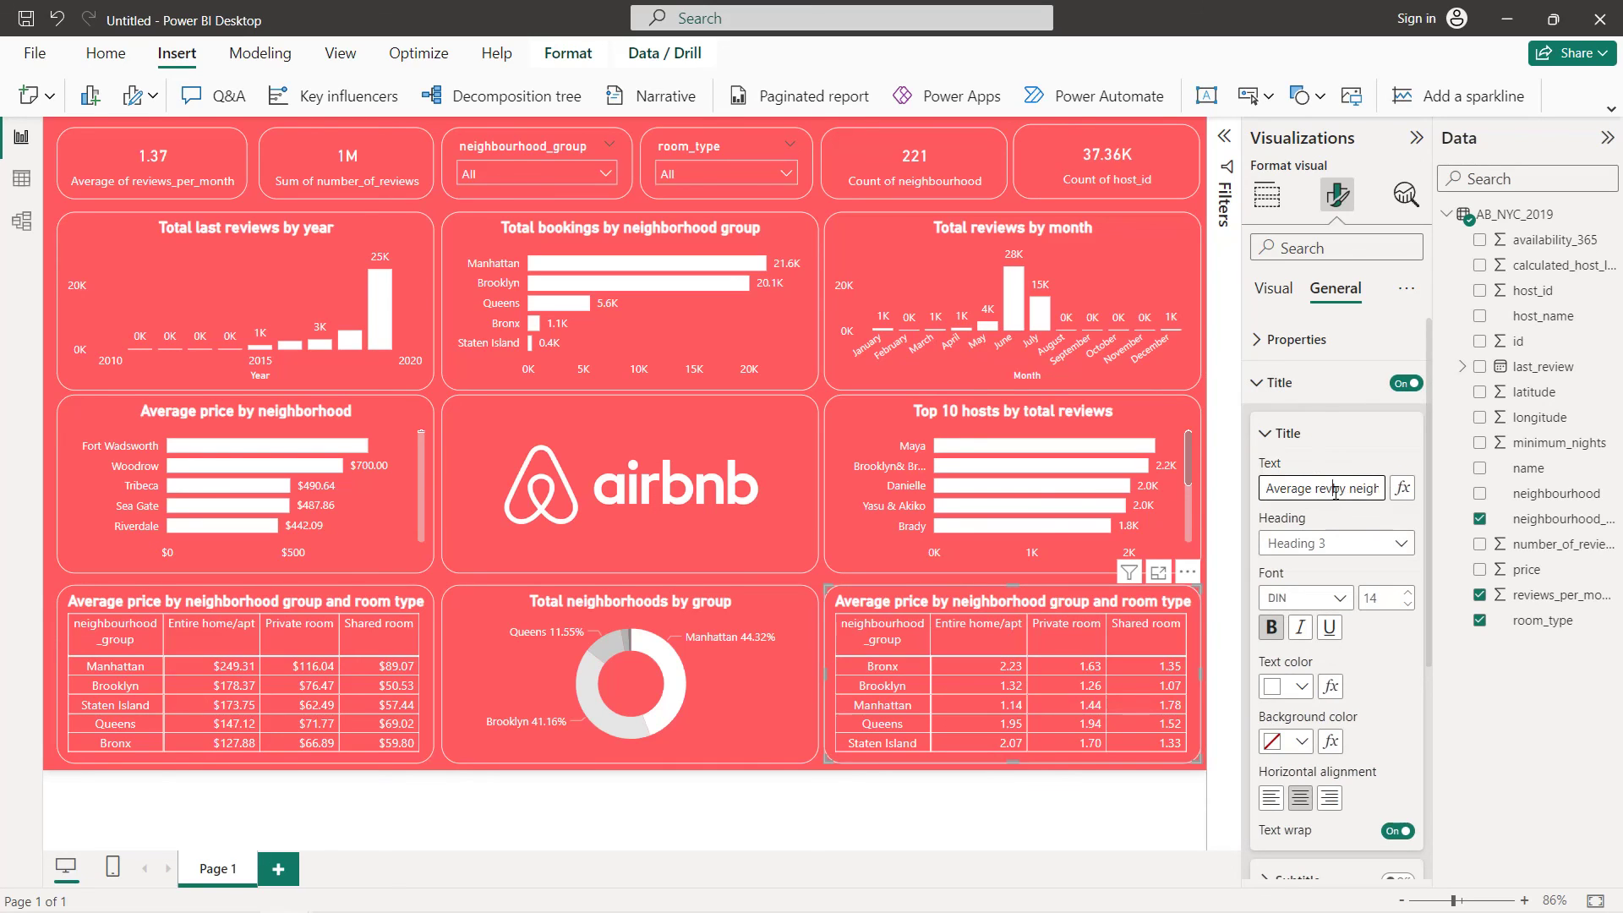
{"action": "type", "text": "iews per month"}
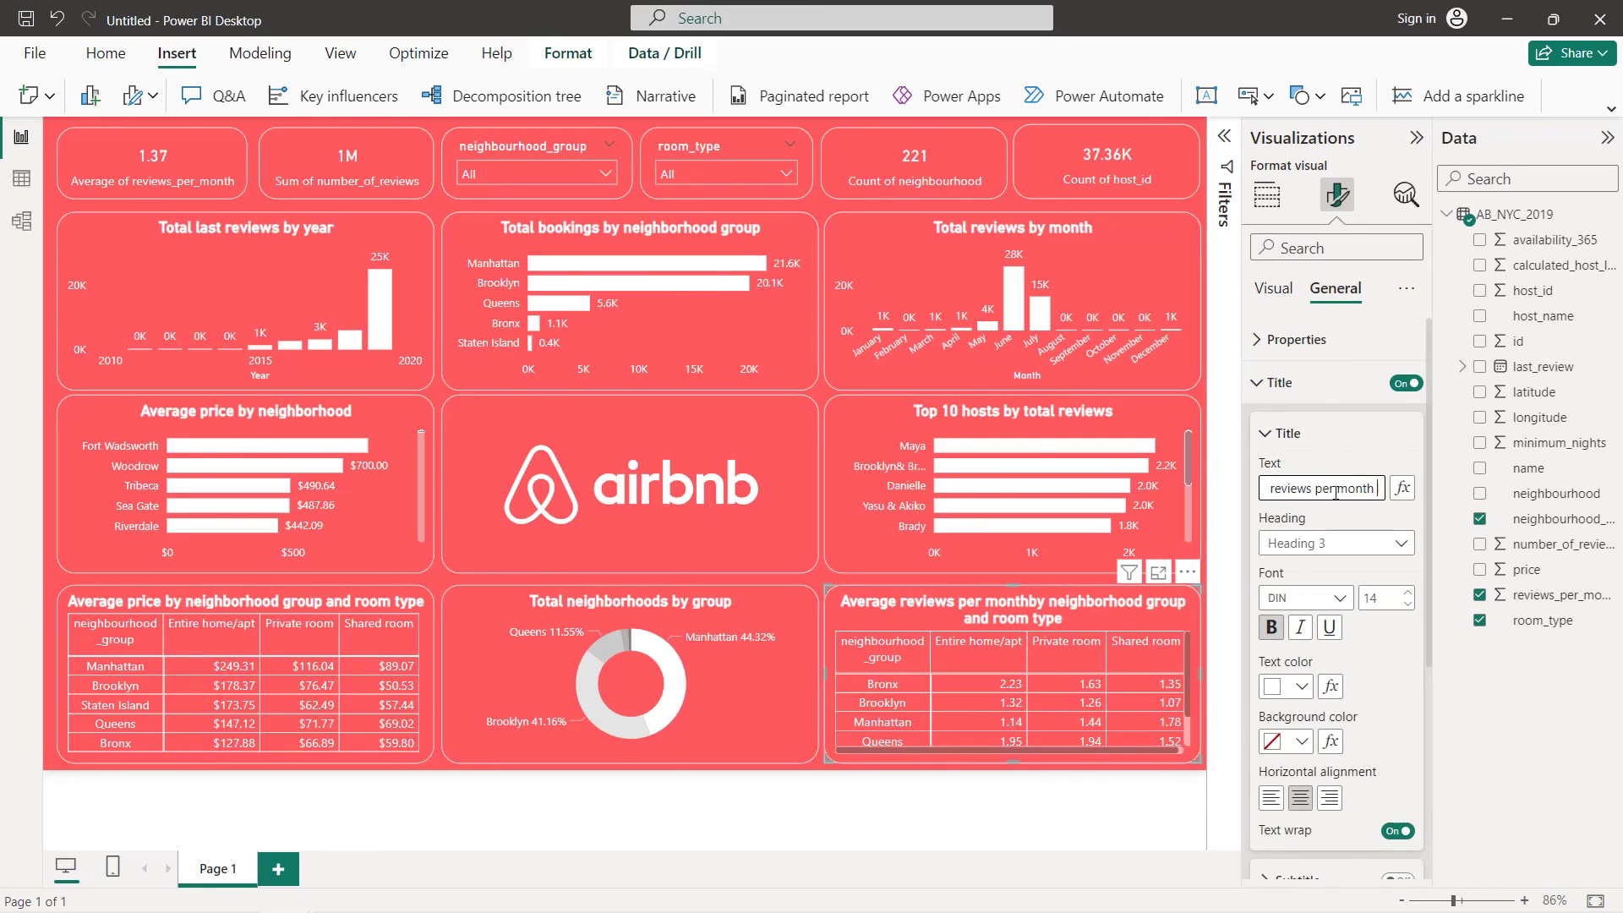
{"action": "left_click", "coordinate": [879, 607]}
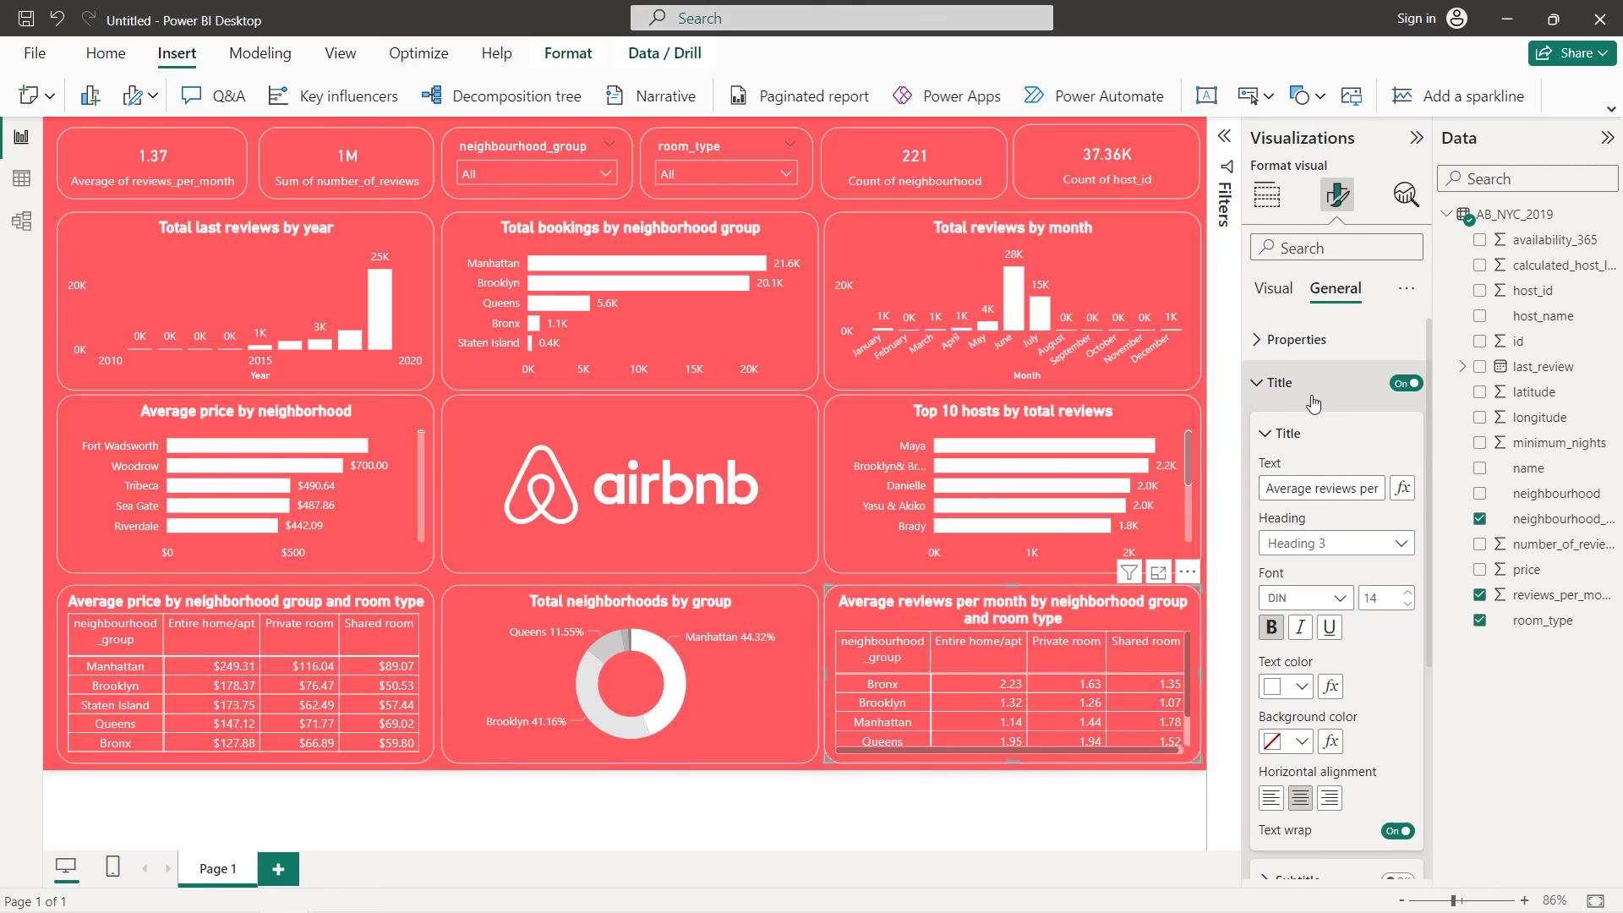
{"action": "left_click", "coordinate": [1272, 382]}
Set the column header font size of the reviews-per-month matrix to 9
{"action": "left_click", "coordinate": [1274, 289]}
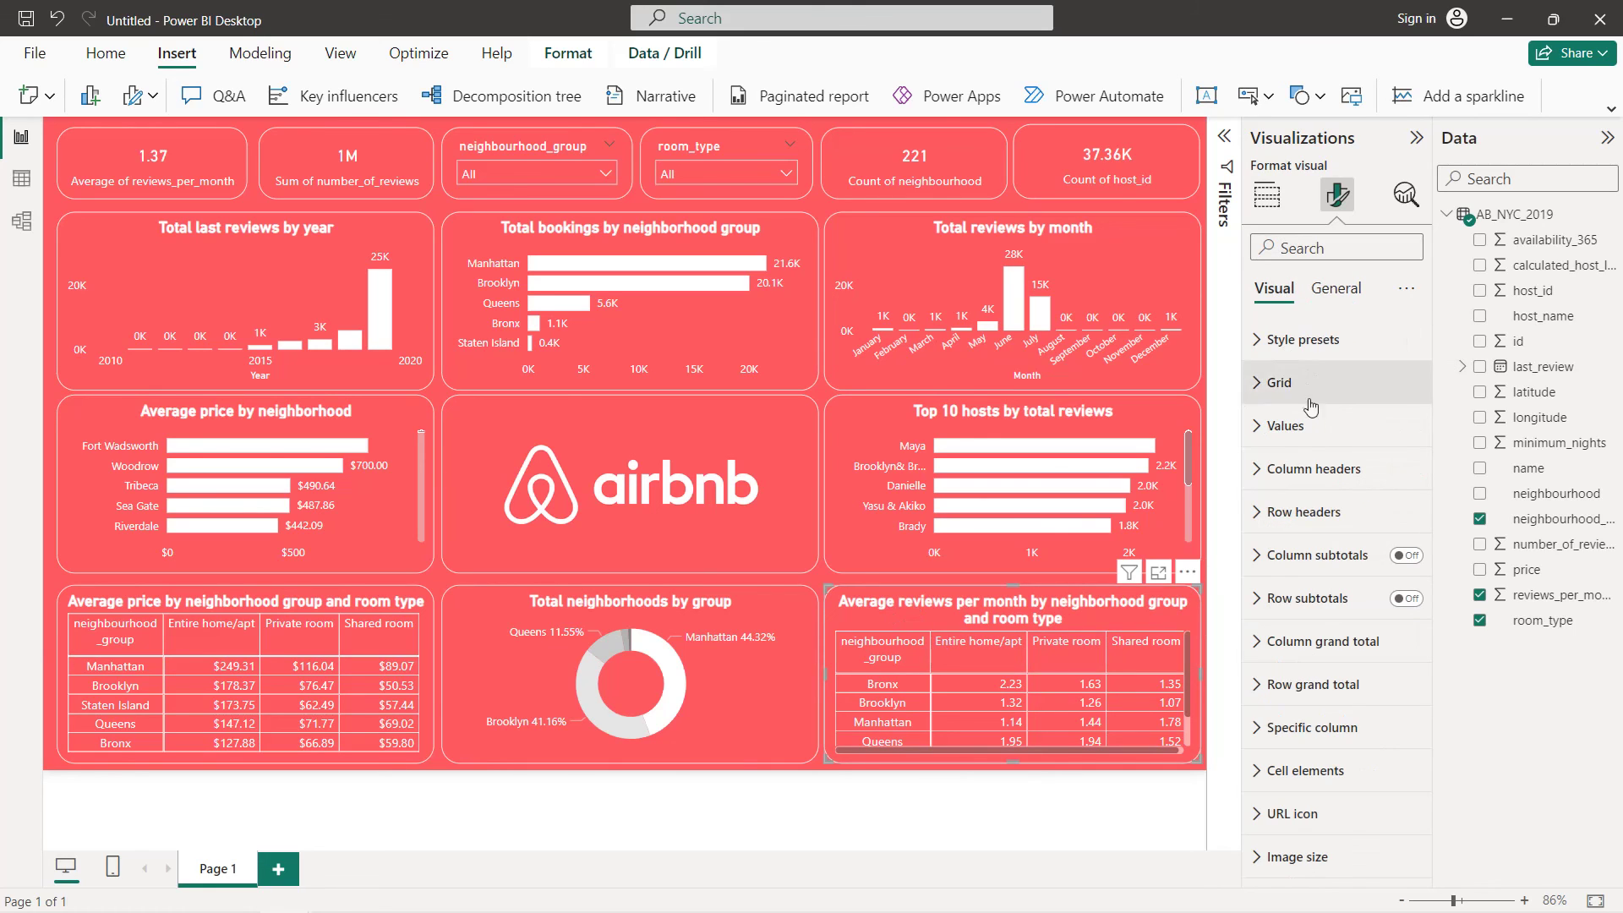
{"action": "left_click", "coordinate": [1323, 470]}
{"action": "left_click", "coordinate": [1407, 580]}
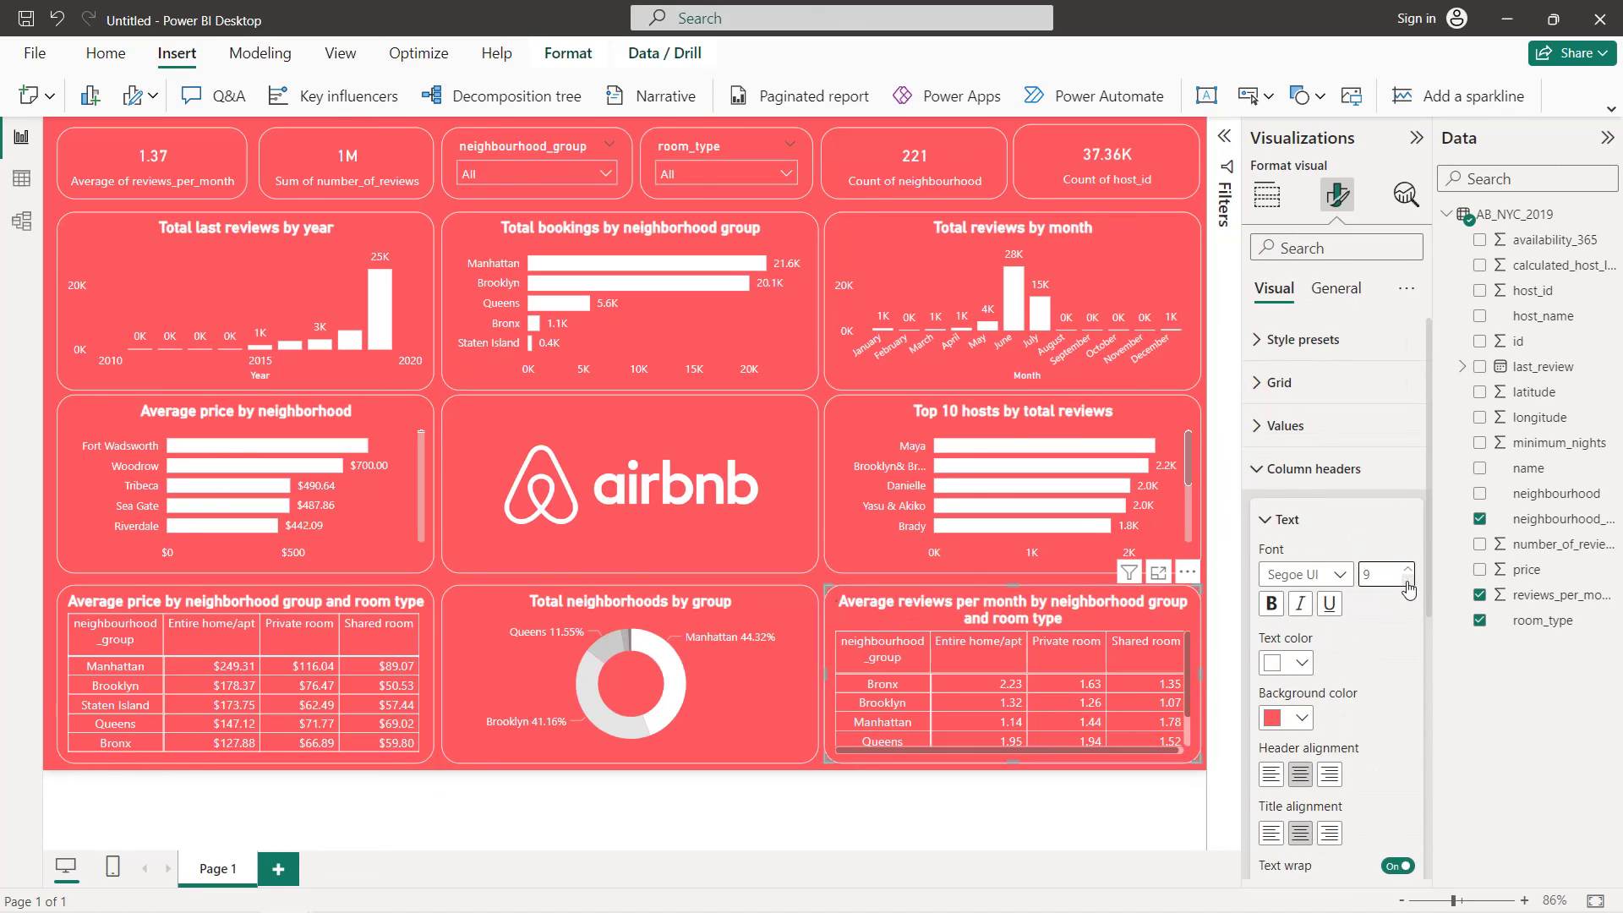
{"action": "left_click", "coordinate": [1408, 583]}
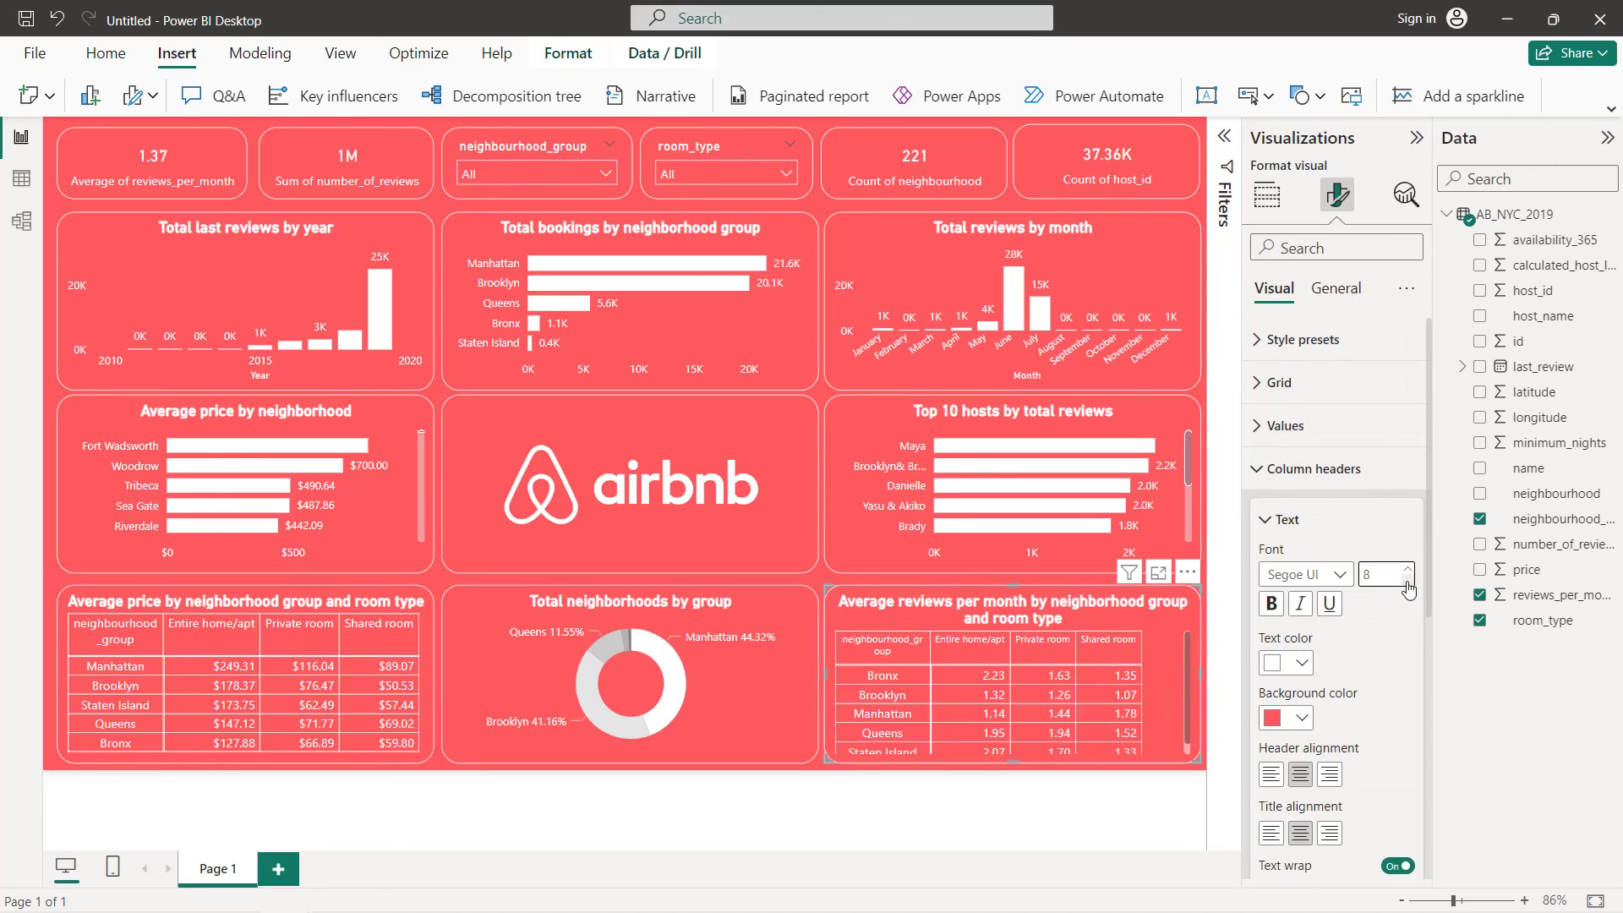
{"action": "left_click", "coordinate": [1407, 570]}
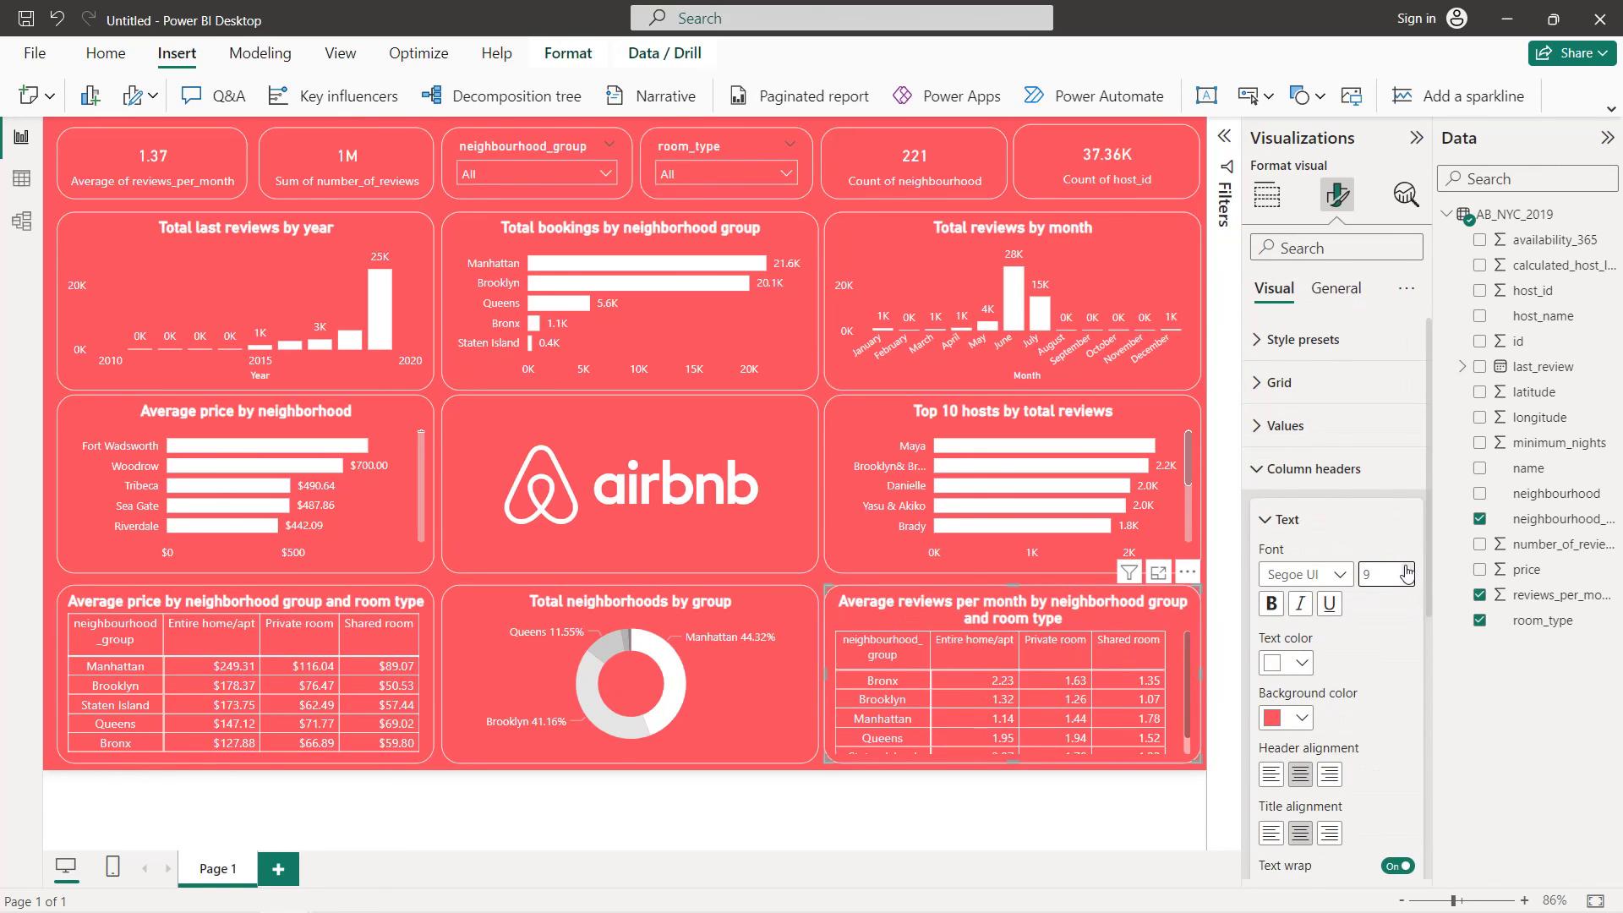
Reduce the row header font size of the reviews-per-month matrix by one step
{"action": "left_click", "coordinate": [1313, 468]}
{"action": "left_click", "coordinate": [1304, 512]}
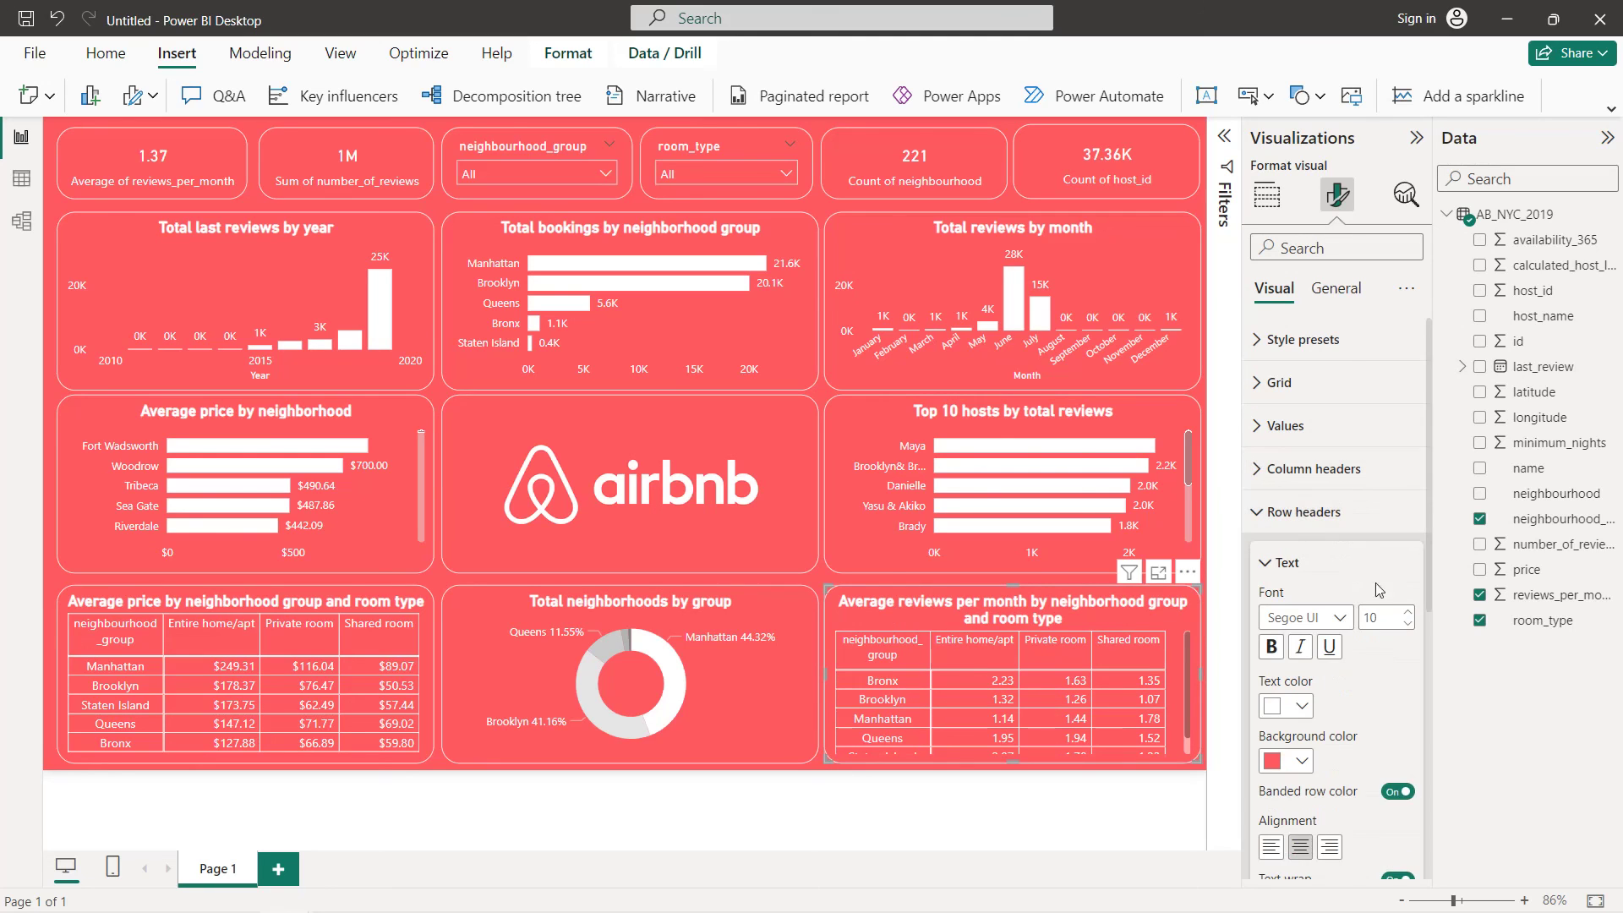
{"action": "left_click", "coordinate": [1406, 629]}
{"action": "left_click", "coordinate": [1313, 468]}
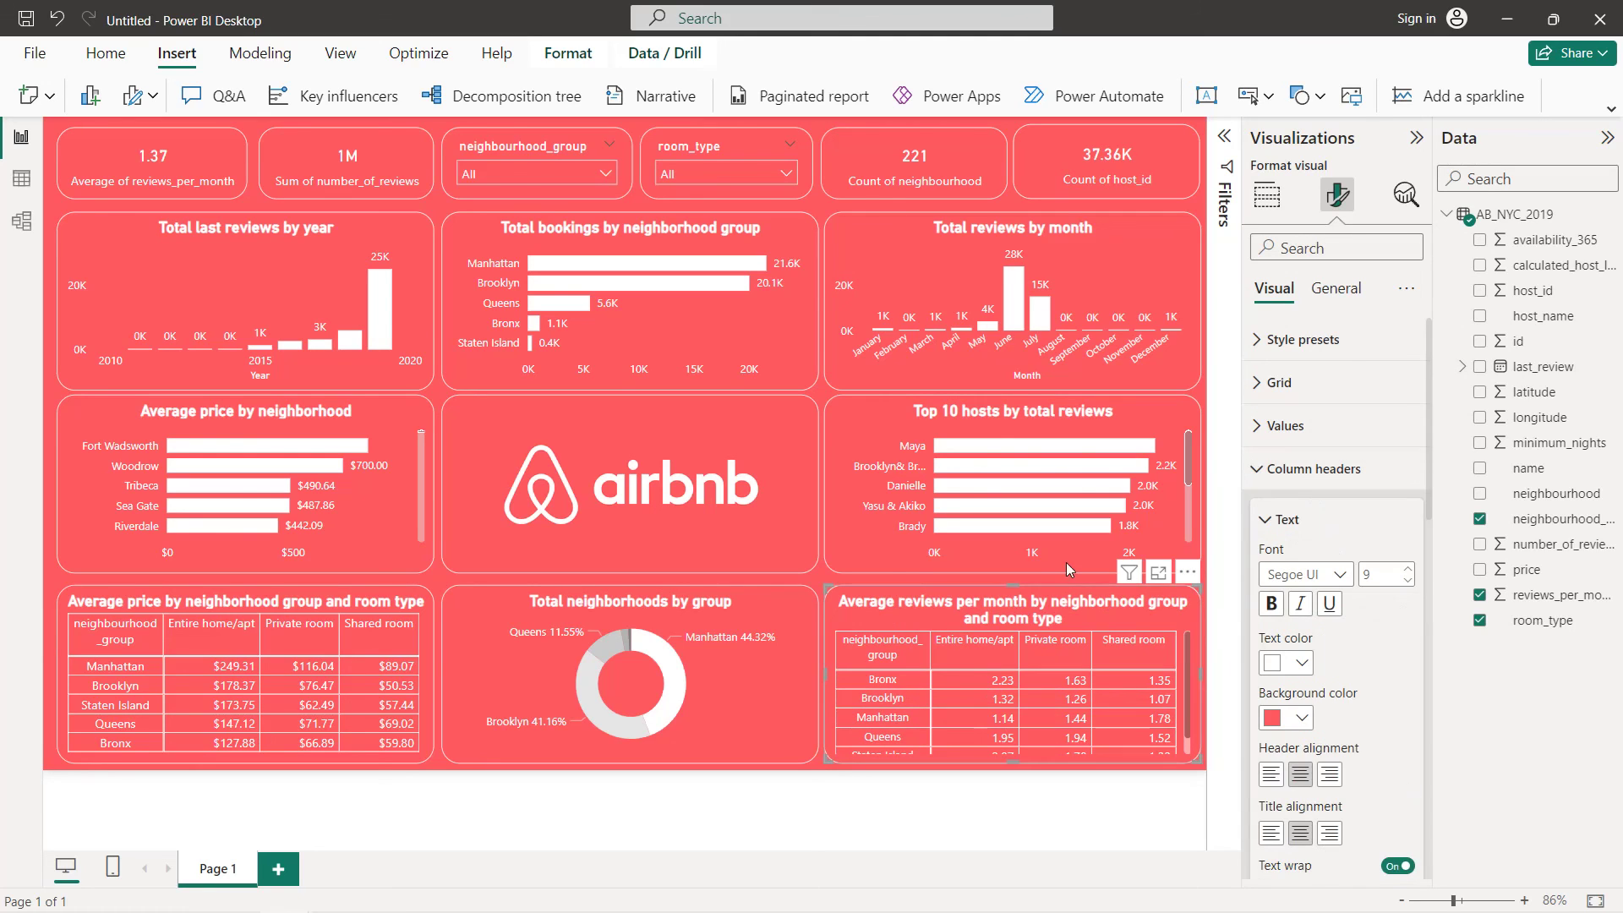
Set the title font size of the reviews-per-month matrix to 11
{"action": "left_click", "coordinate": [1335, 290]}
{"action": "left_click", "coordinate": [1279, 382]}
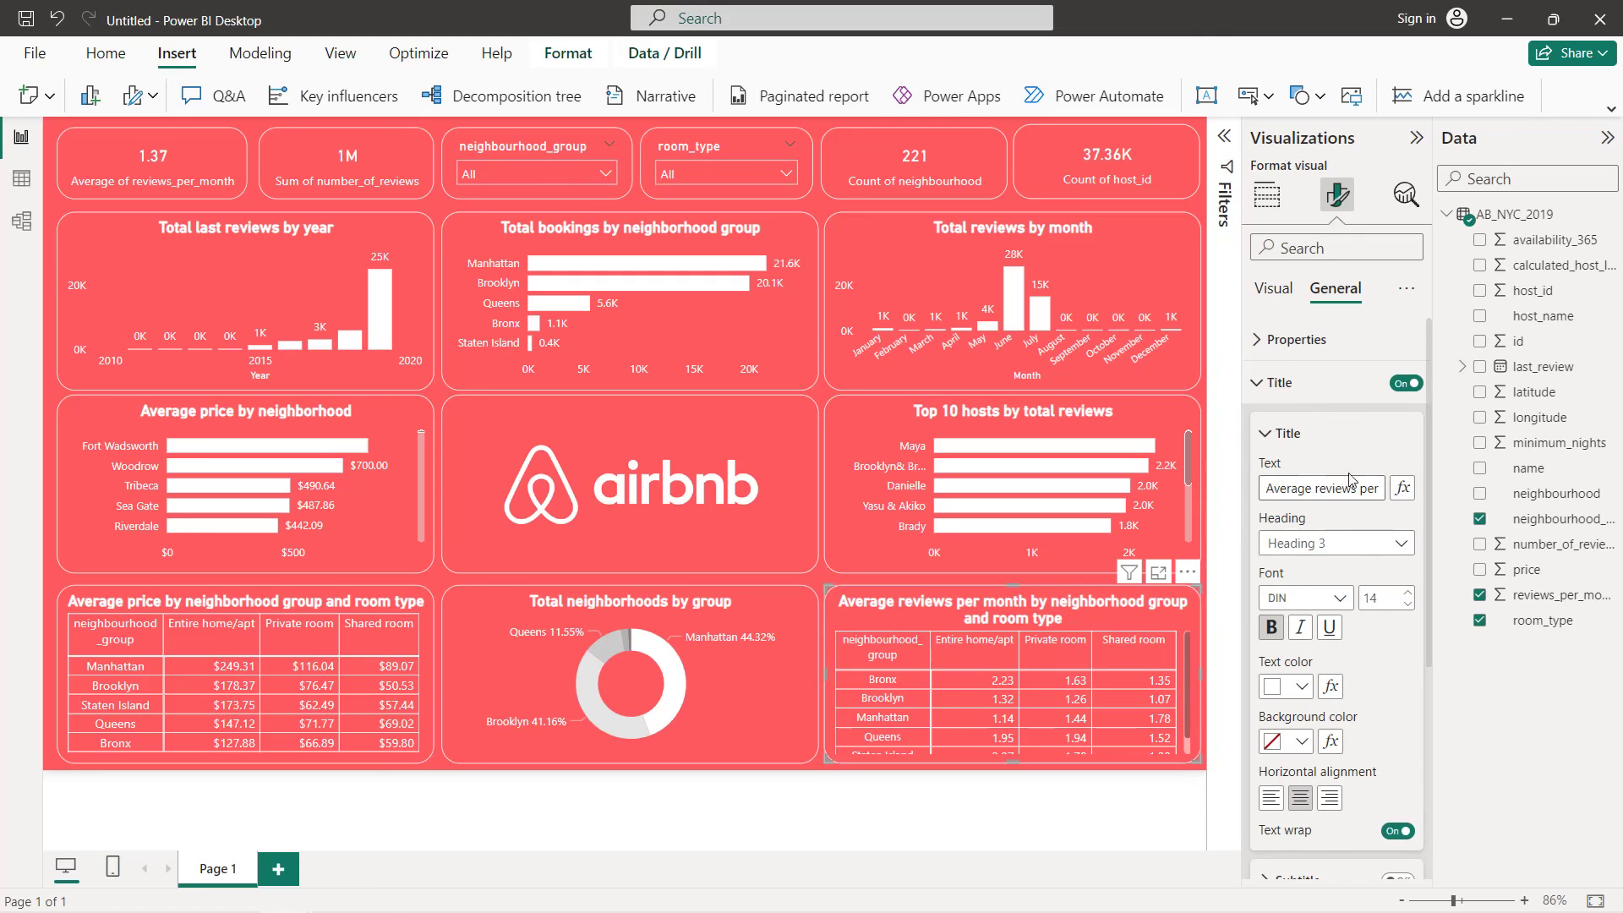
{"action": "left_click", "coordinate": [1407, 605]}
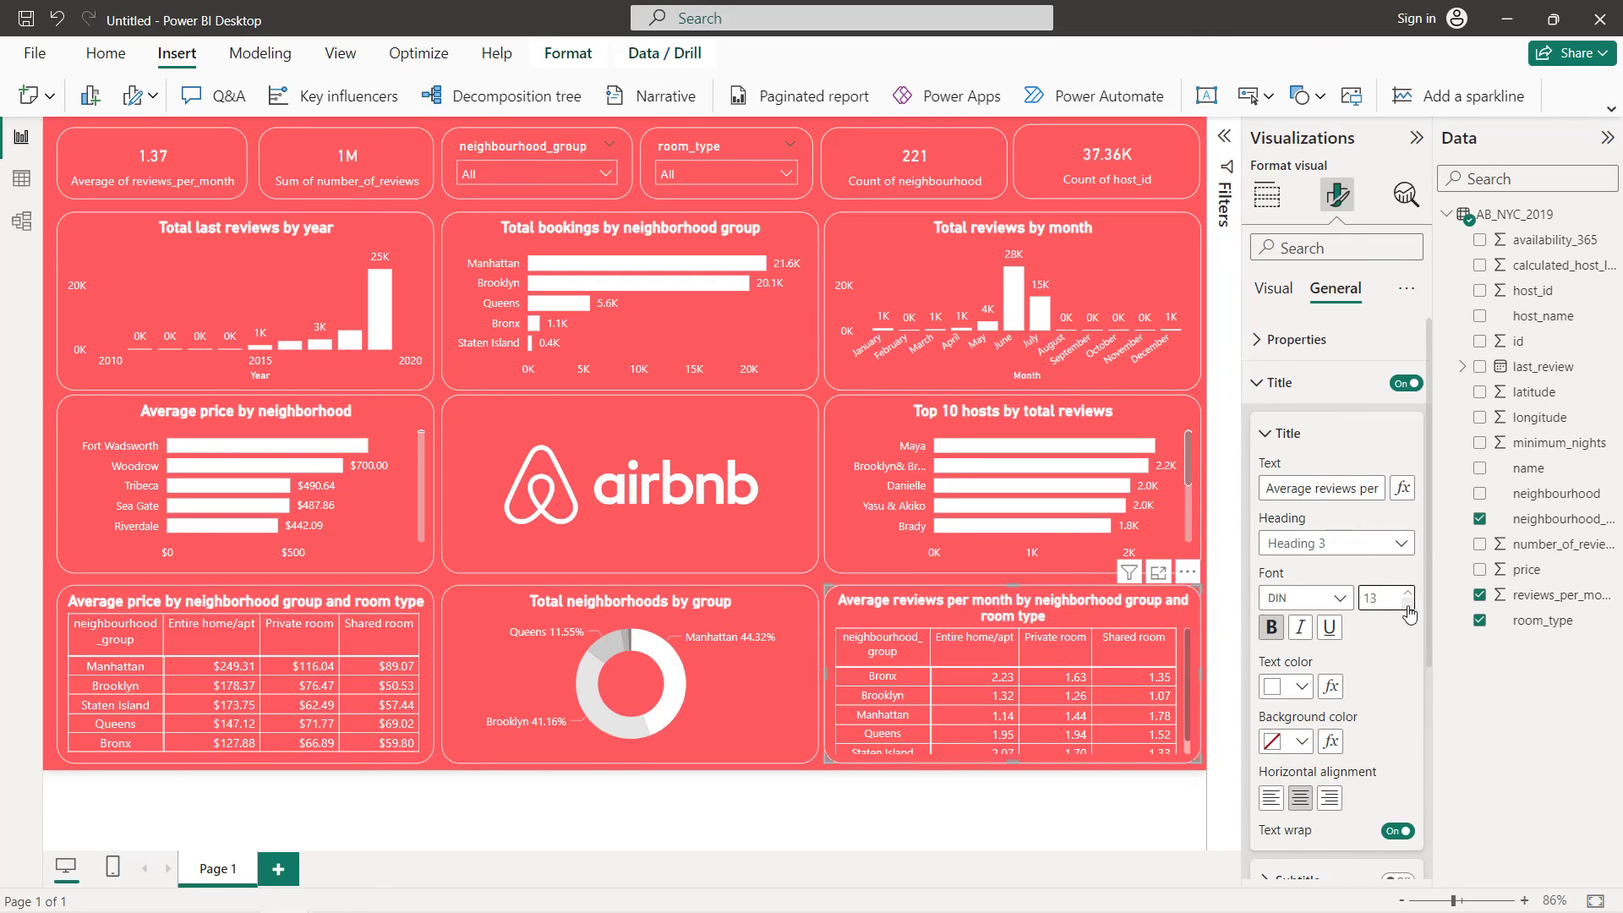
{"action": "left_click", "coordinate": [1407, 605]}
{"action": "left_click", "coordinate": [1407, 605]}
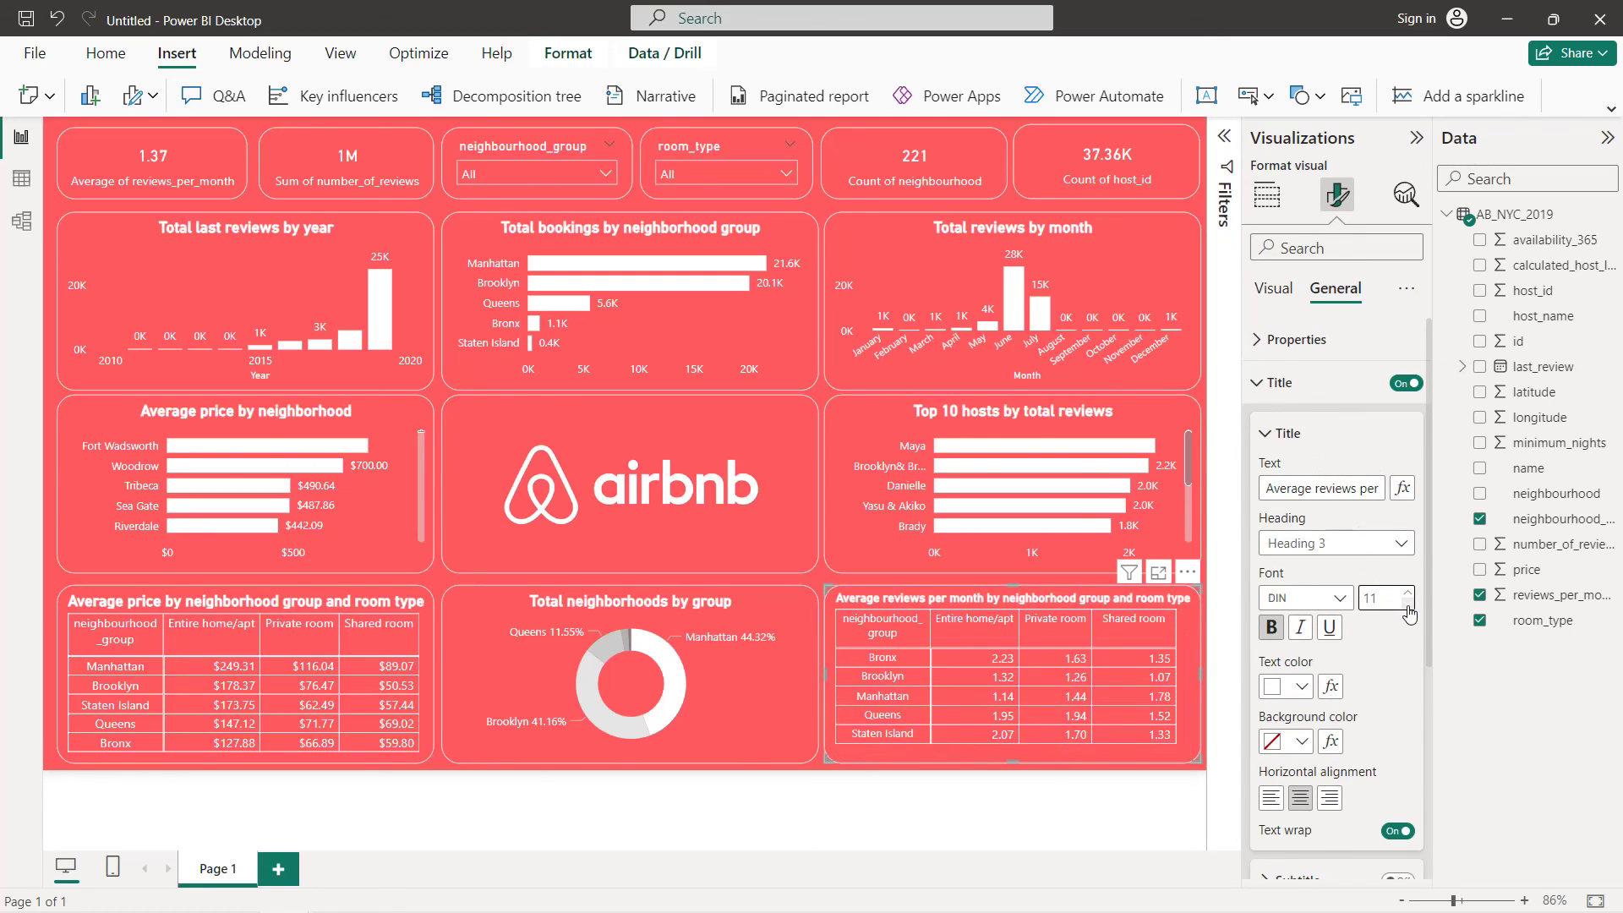
Deselect the matrix and collapse the Visualizations and Data panes to enlarge the report canvas
{"action": "key", "text": "Escape"}
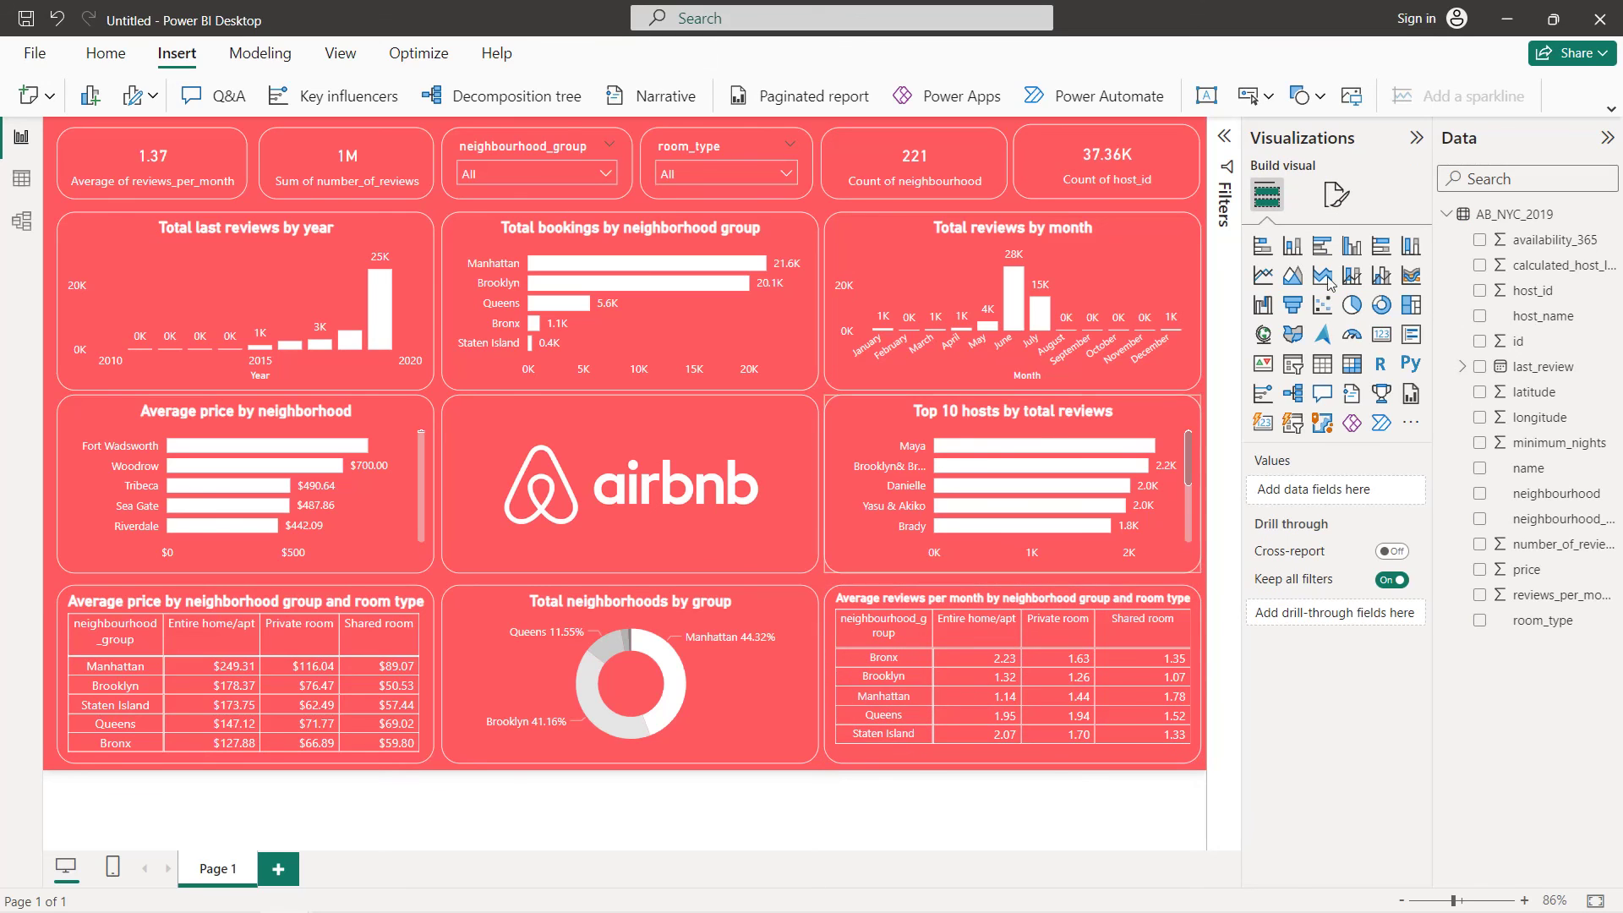
{"action": "left_click", "coordinate": [1415, 137]}
{"action": "left_click", "coordinate": [1608, 139]}
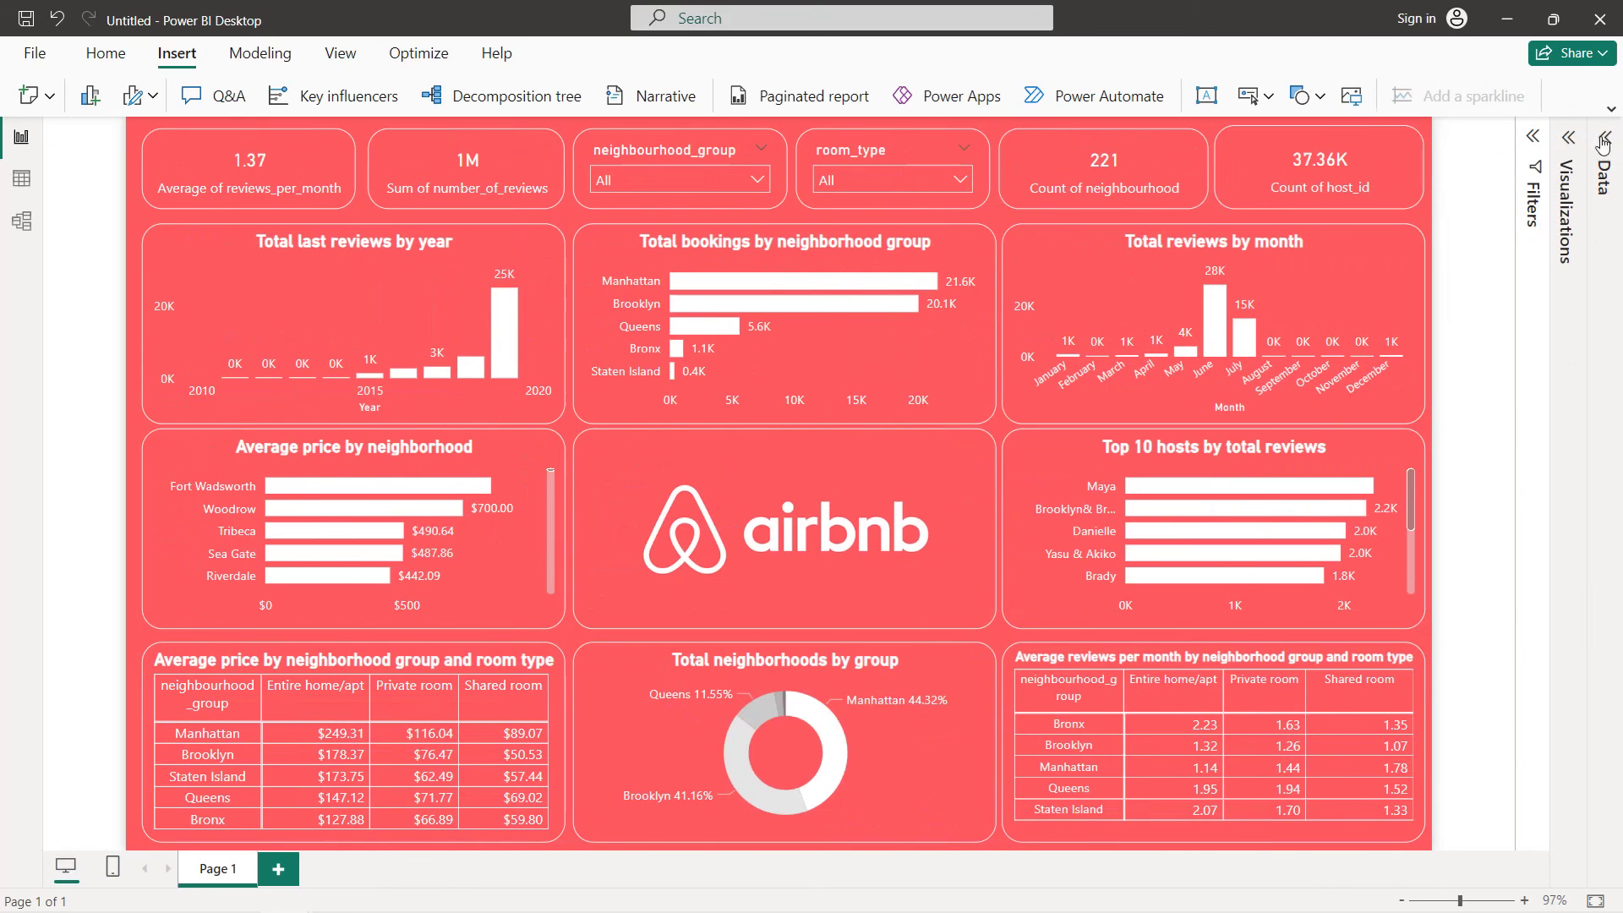